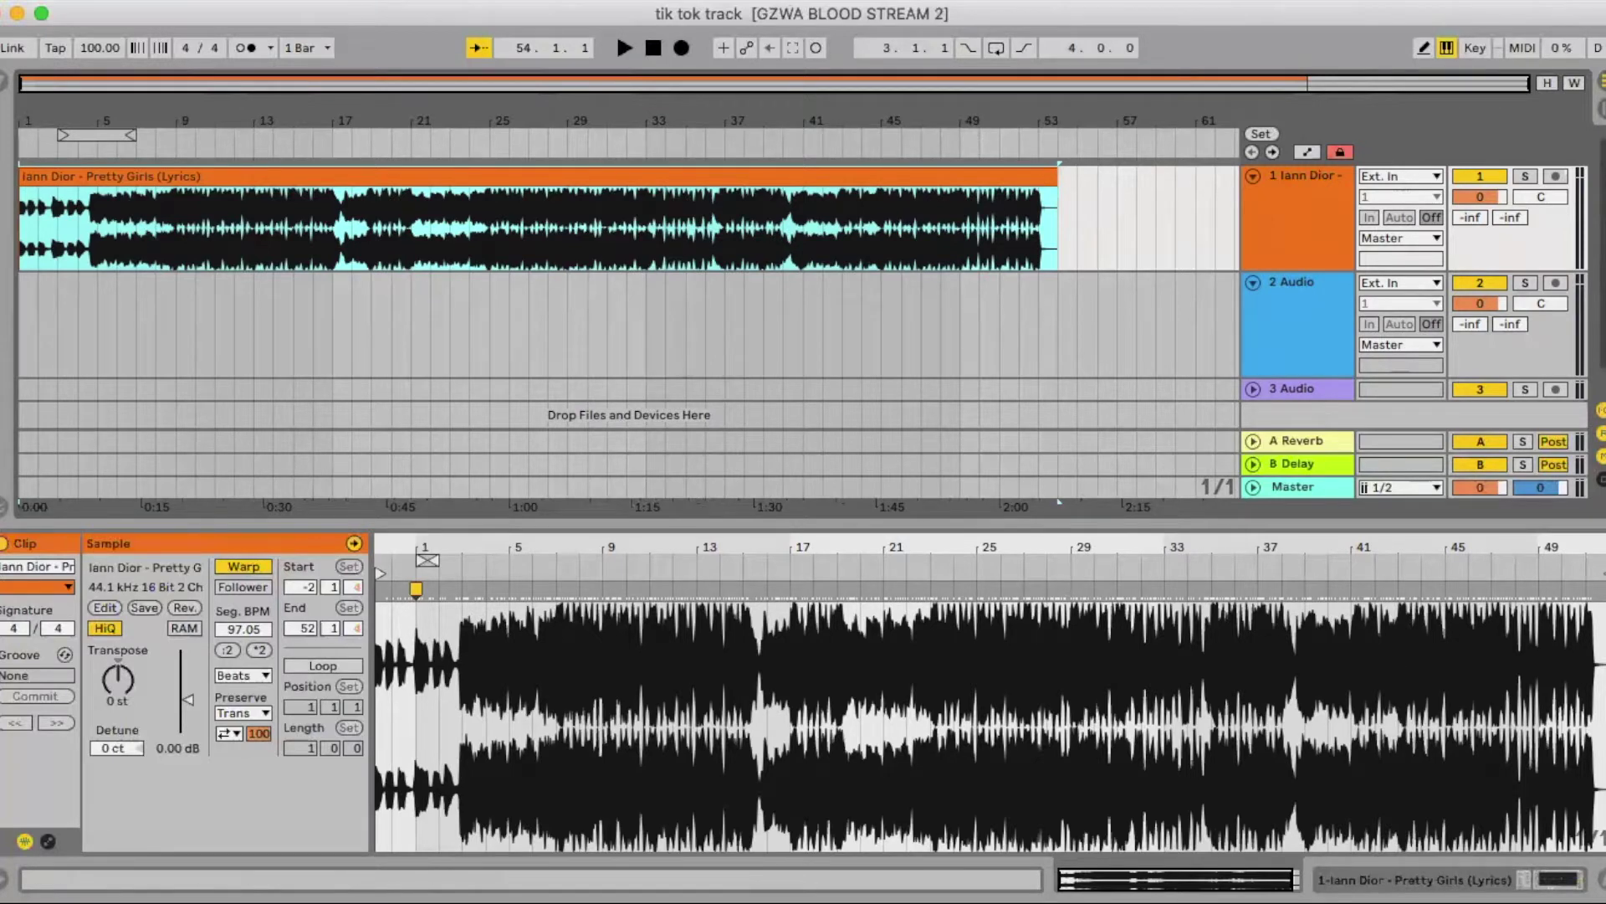
Hide the clip detail view and show the browser beside the arrangement.
key(super+alt+l)
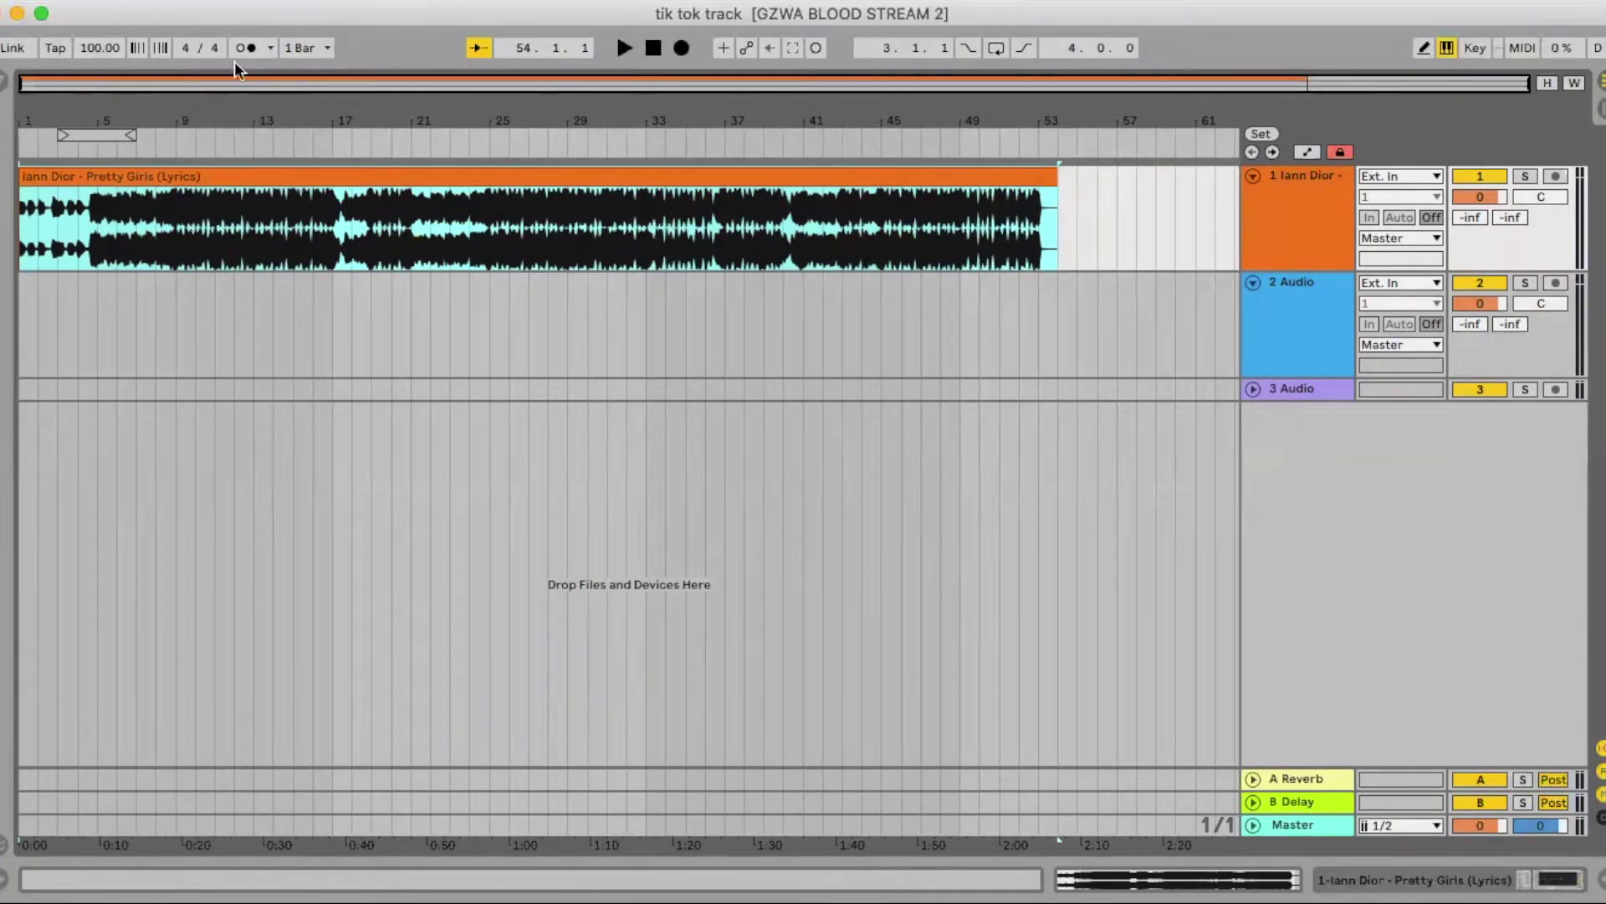
key(Down)
drag(37, 100, 38, 111)
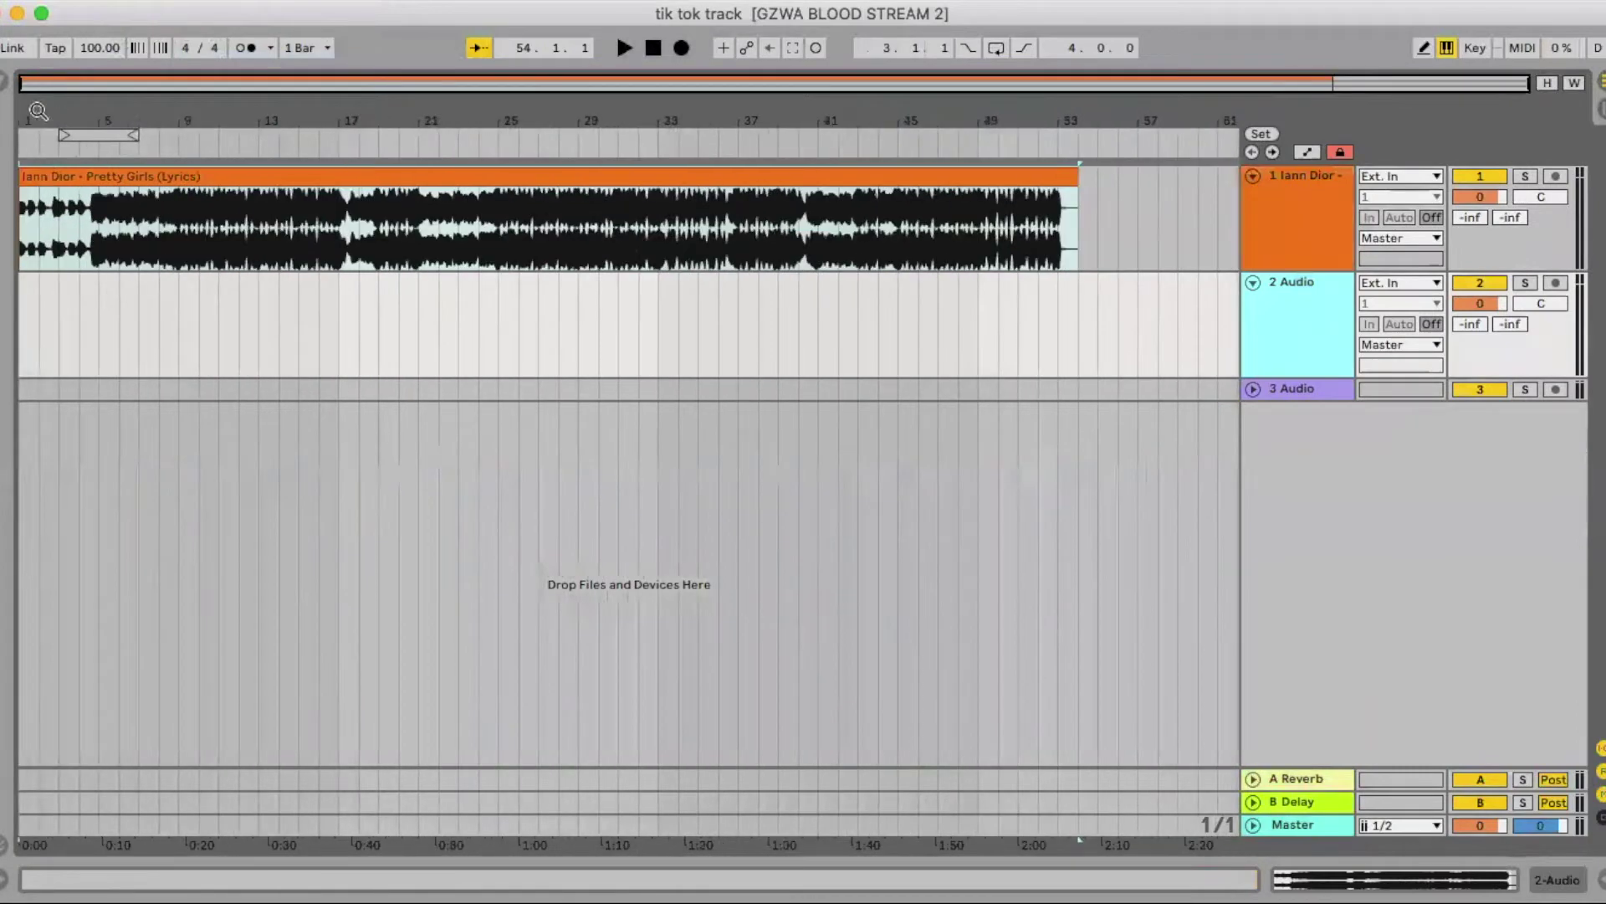
click(1, 89)
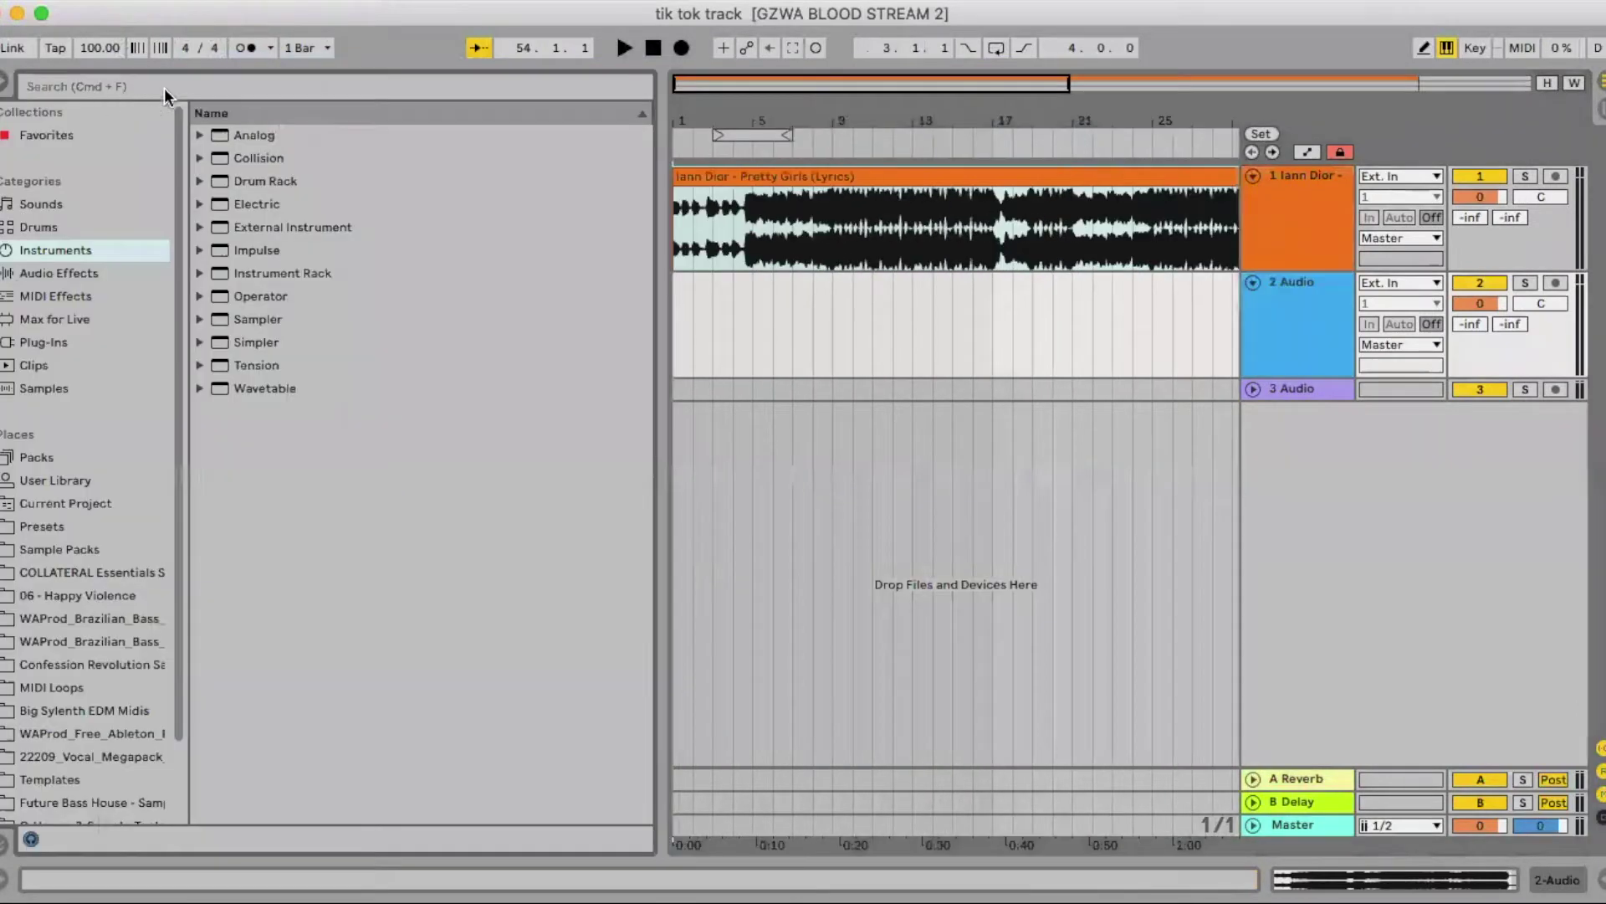
Search the Sample Packs folder for "unison kick".
click(58, 555)
text(voc)
key(Escape)
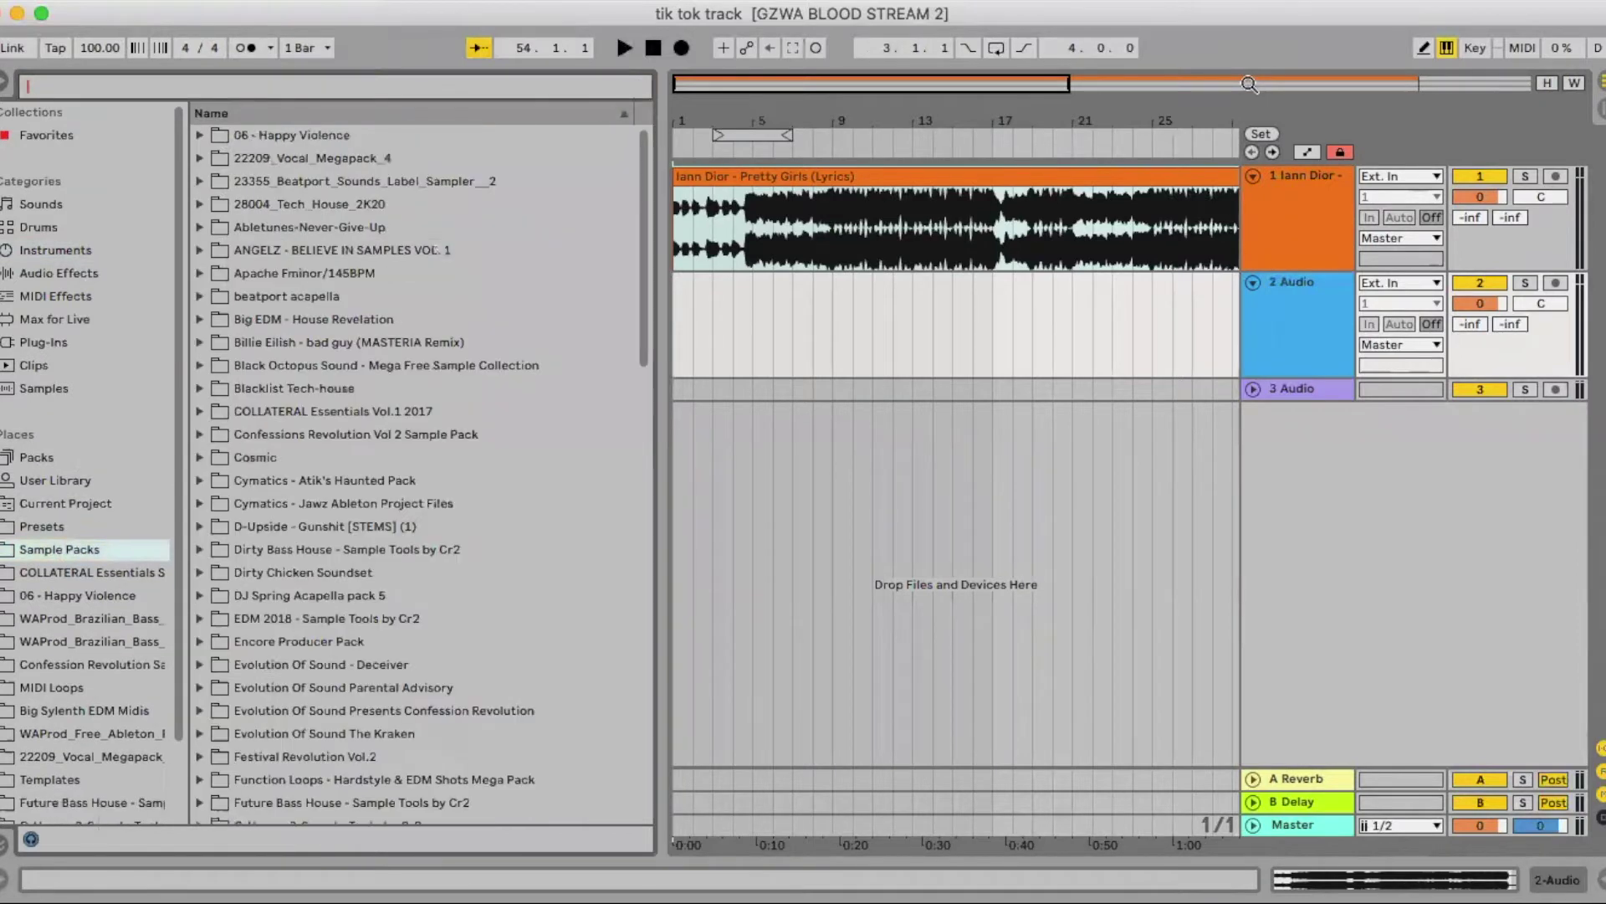
text(uniso)
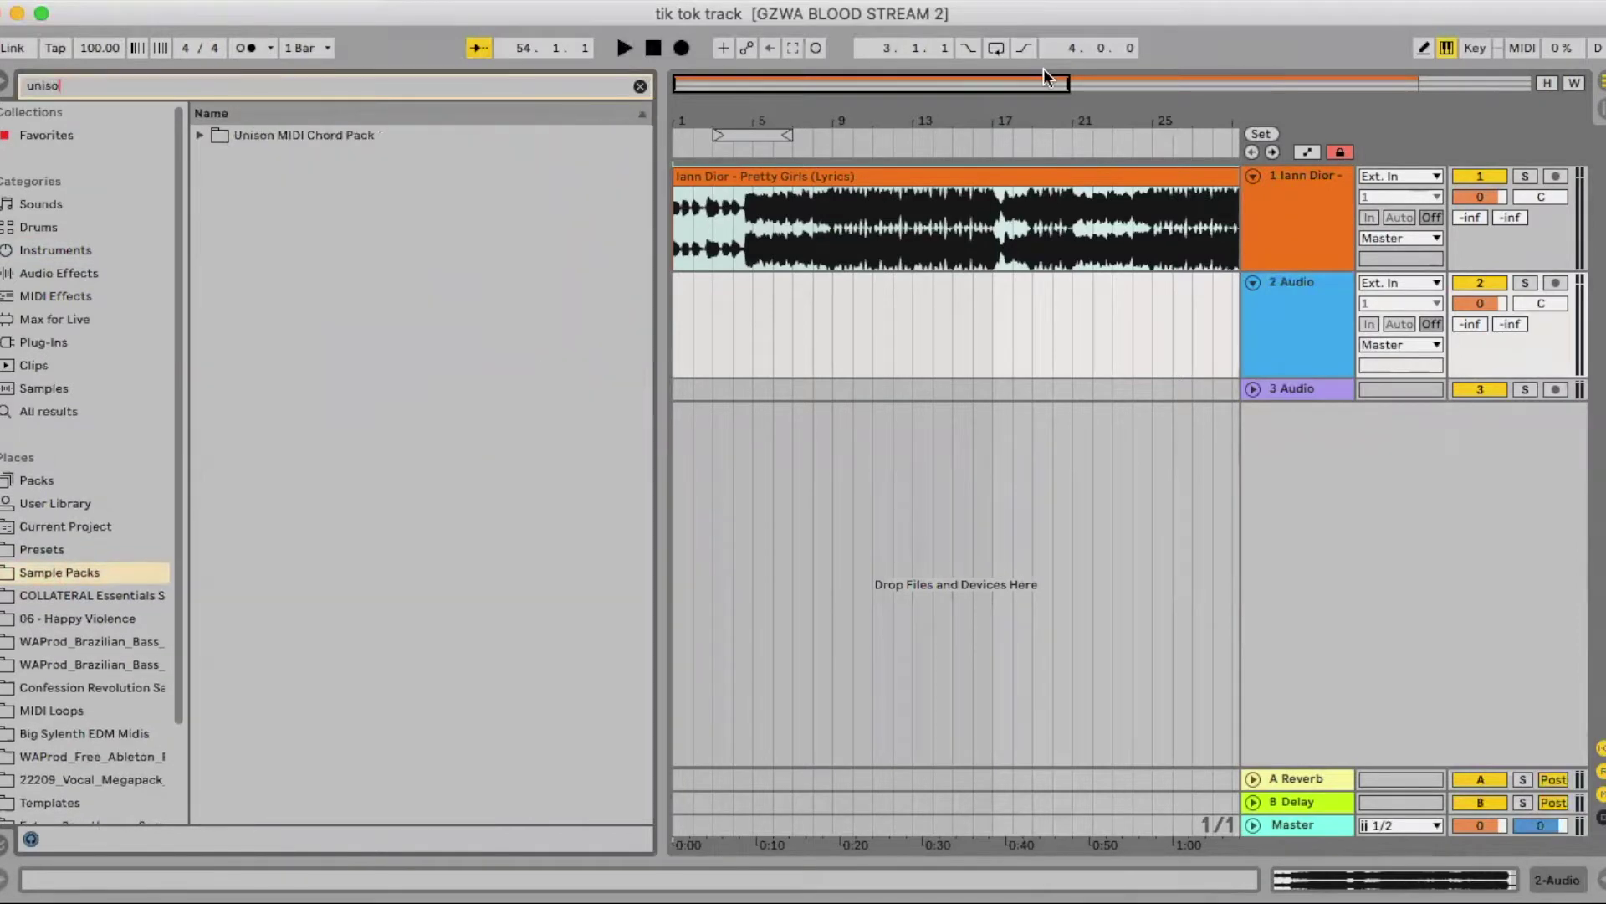
click(200, 135)
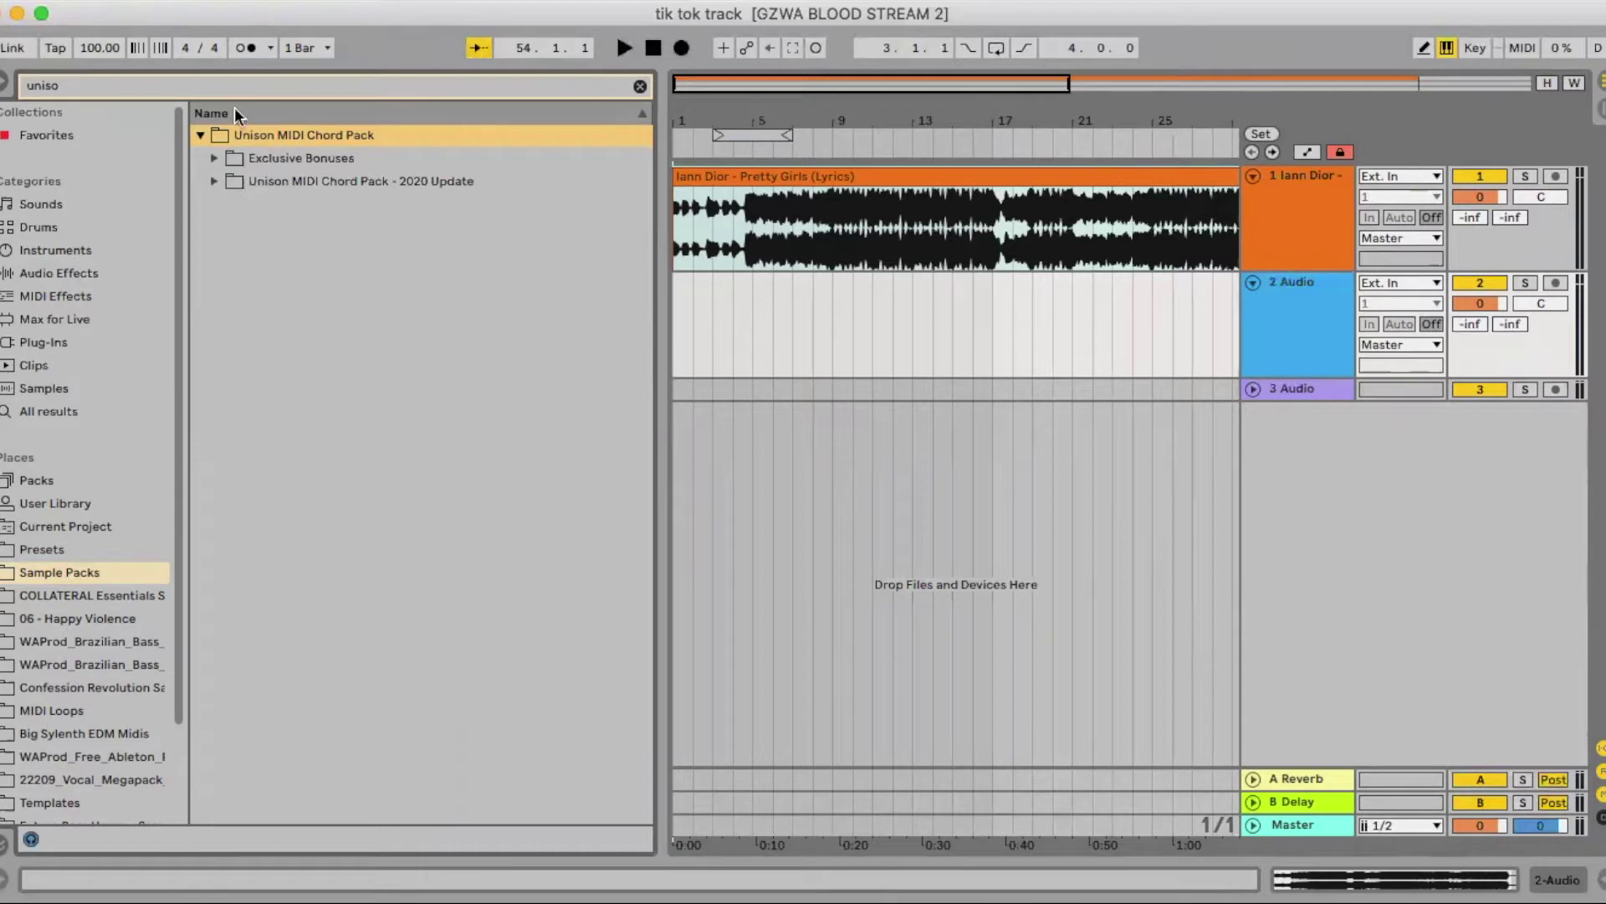
click(201, 87)
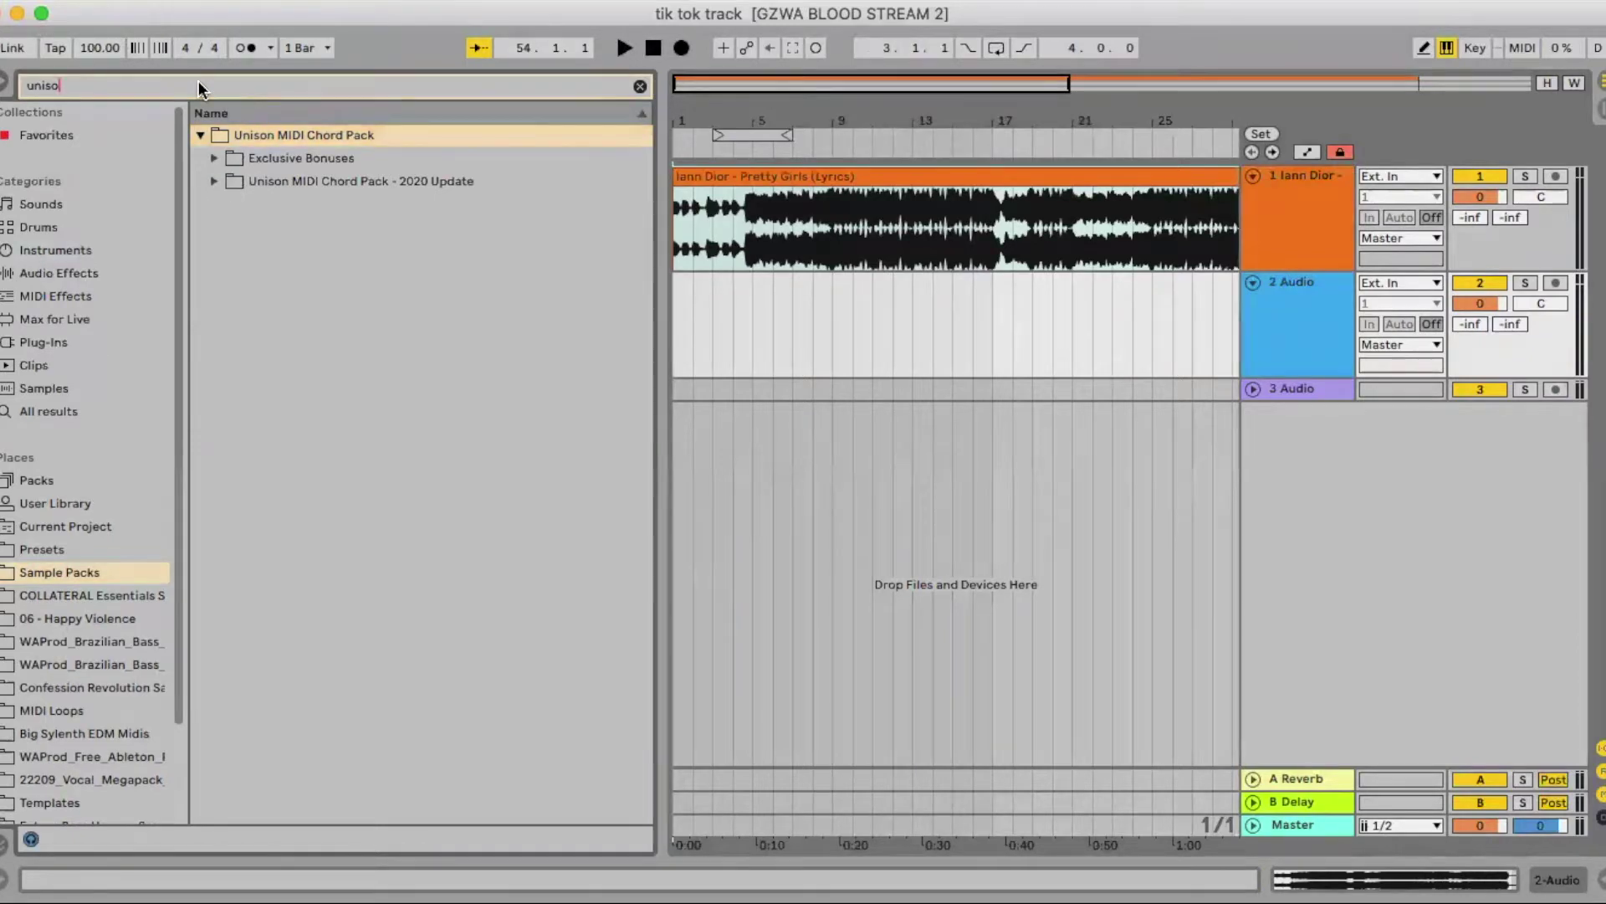
text(kick)
Expand the Unison Loop Pack's Disco folder under Exclusive Bonuses and audition several of its kick loops.
click(216, 159)
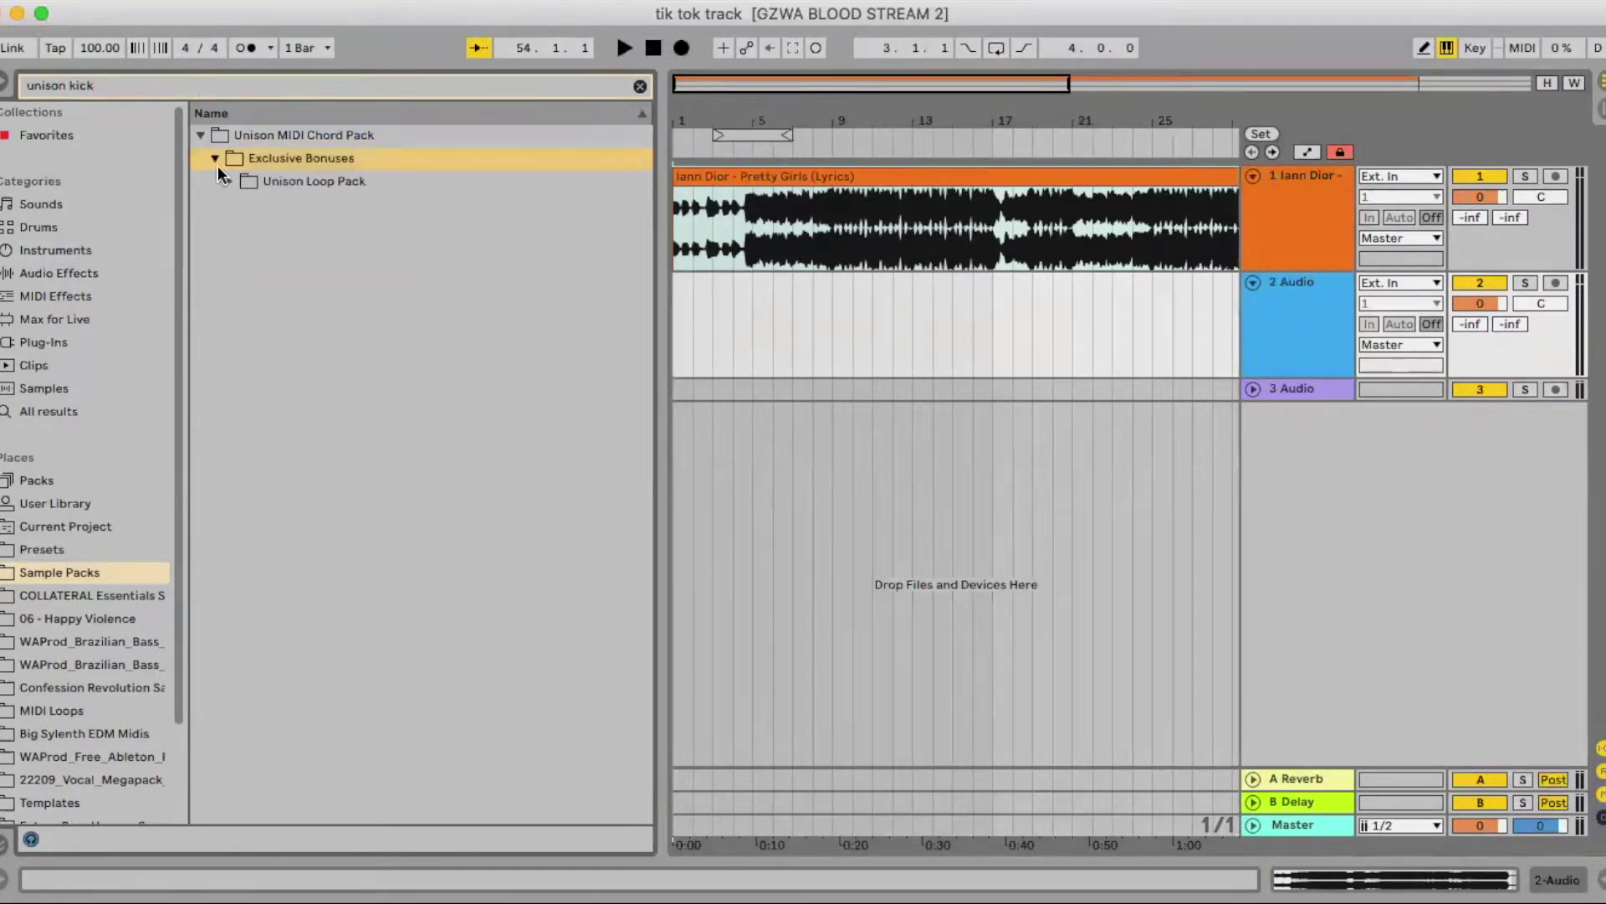
click(228, 182)
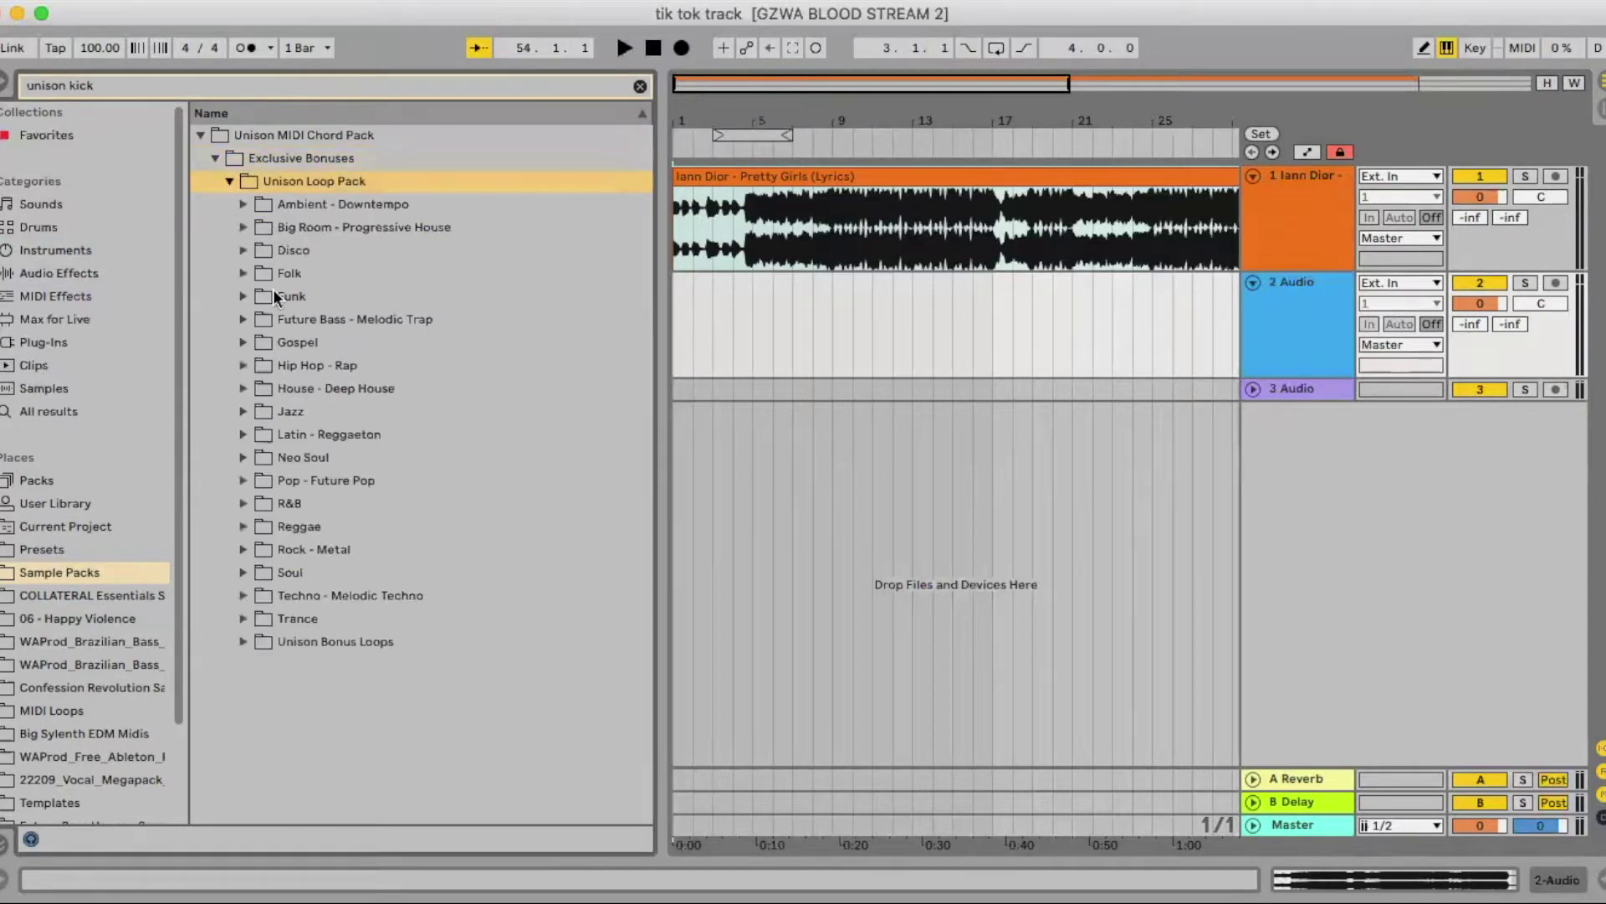
click(244, 251)
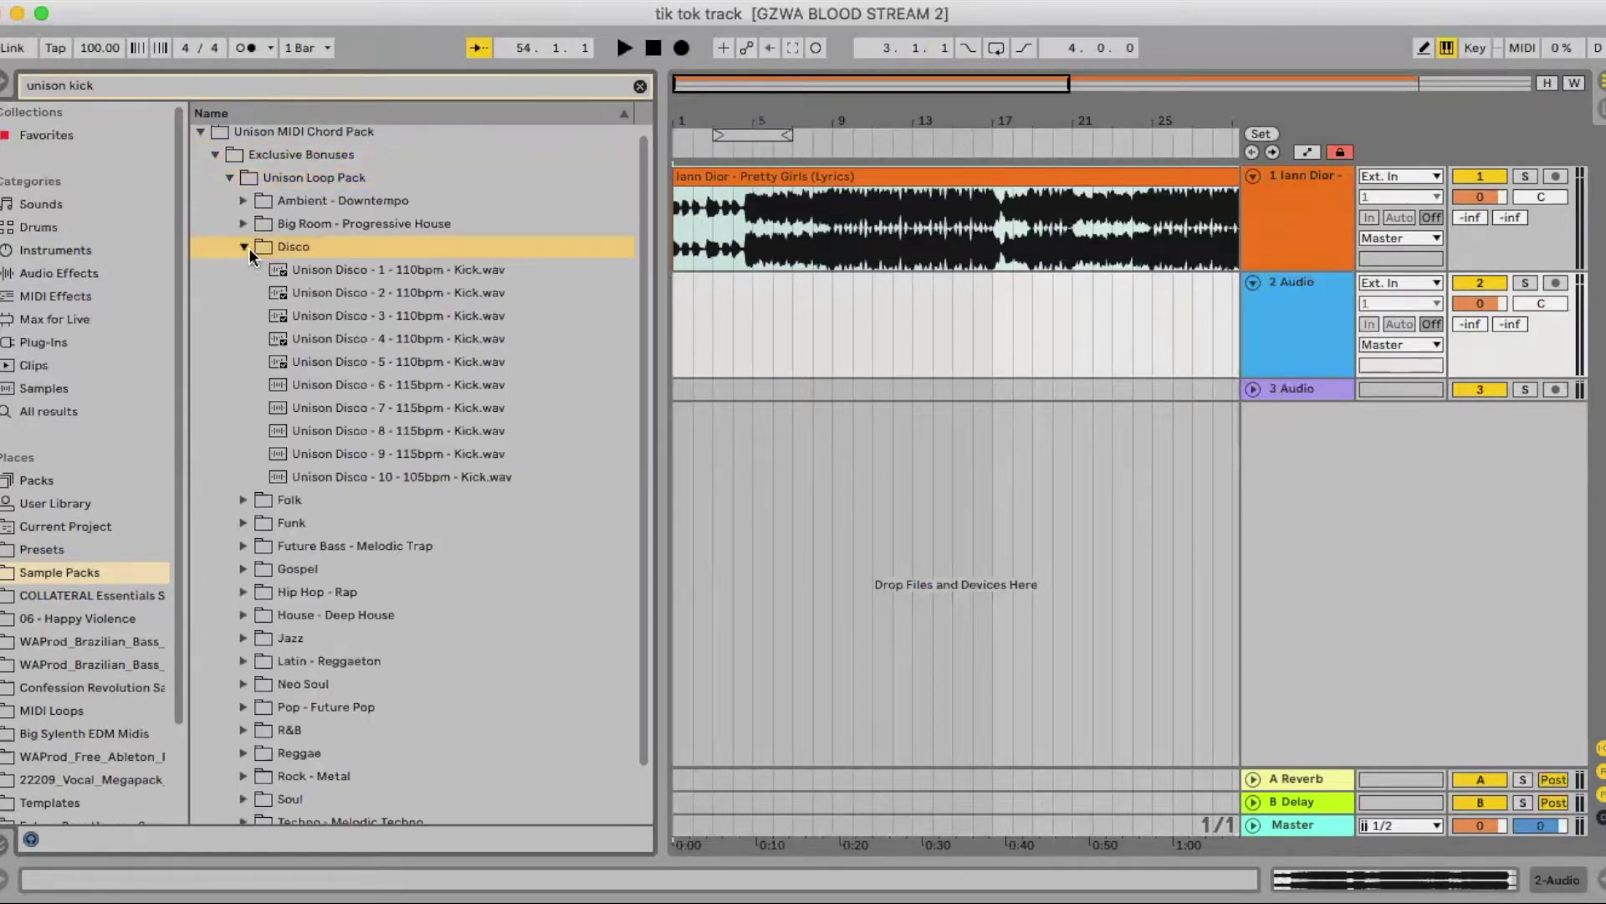
click(370, 264)
click(407, 355)
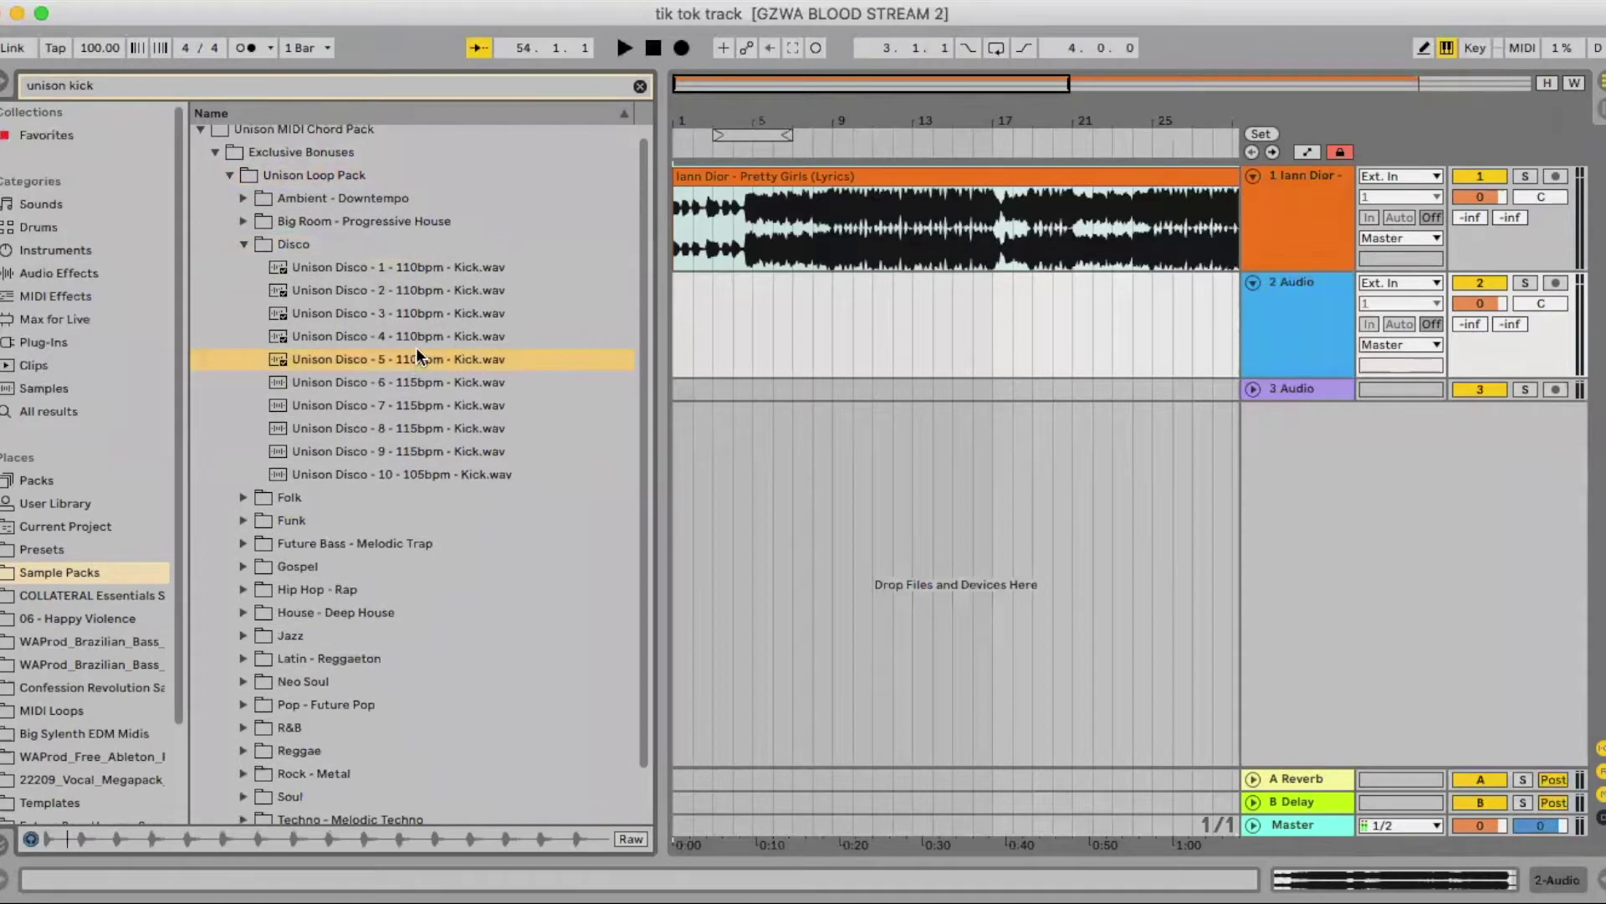
click(420, 338)
click(413, 385)
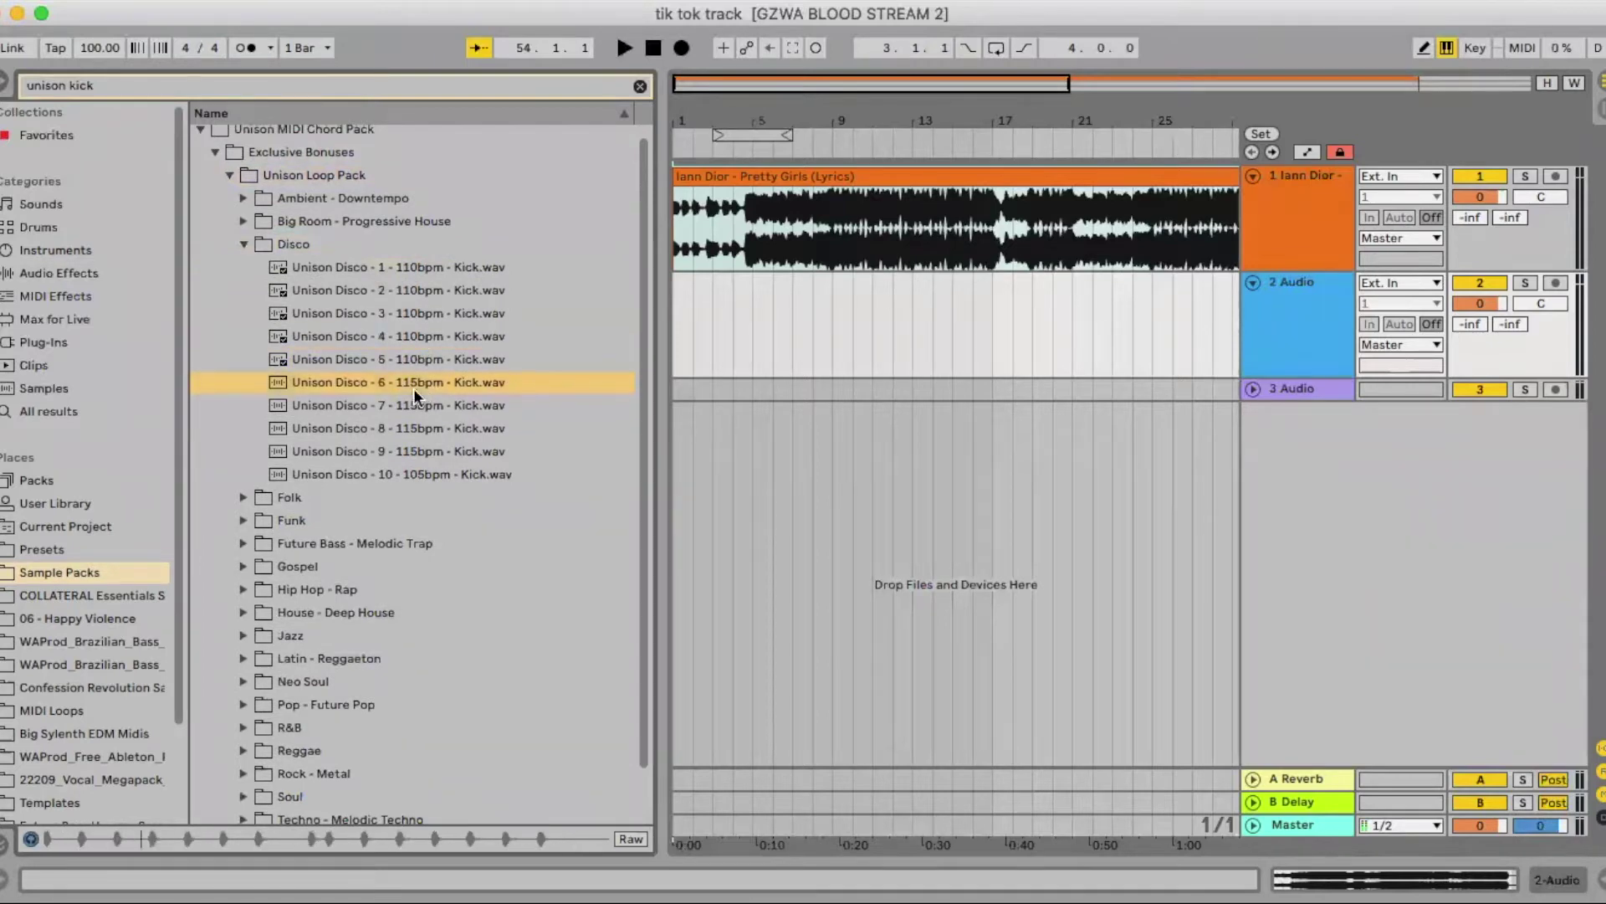
Place the "Unison Disco - 5 - 110bpm - Kick.wav" loop on the second audio track at bar 5 and hide the browser.
click(417, 358)
drag(417, 360, 750, 320)
click(3, 83)
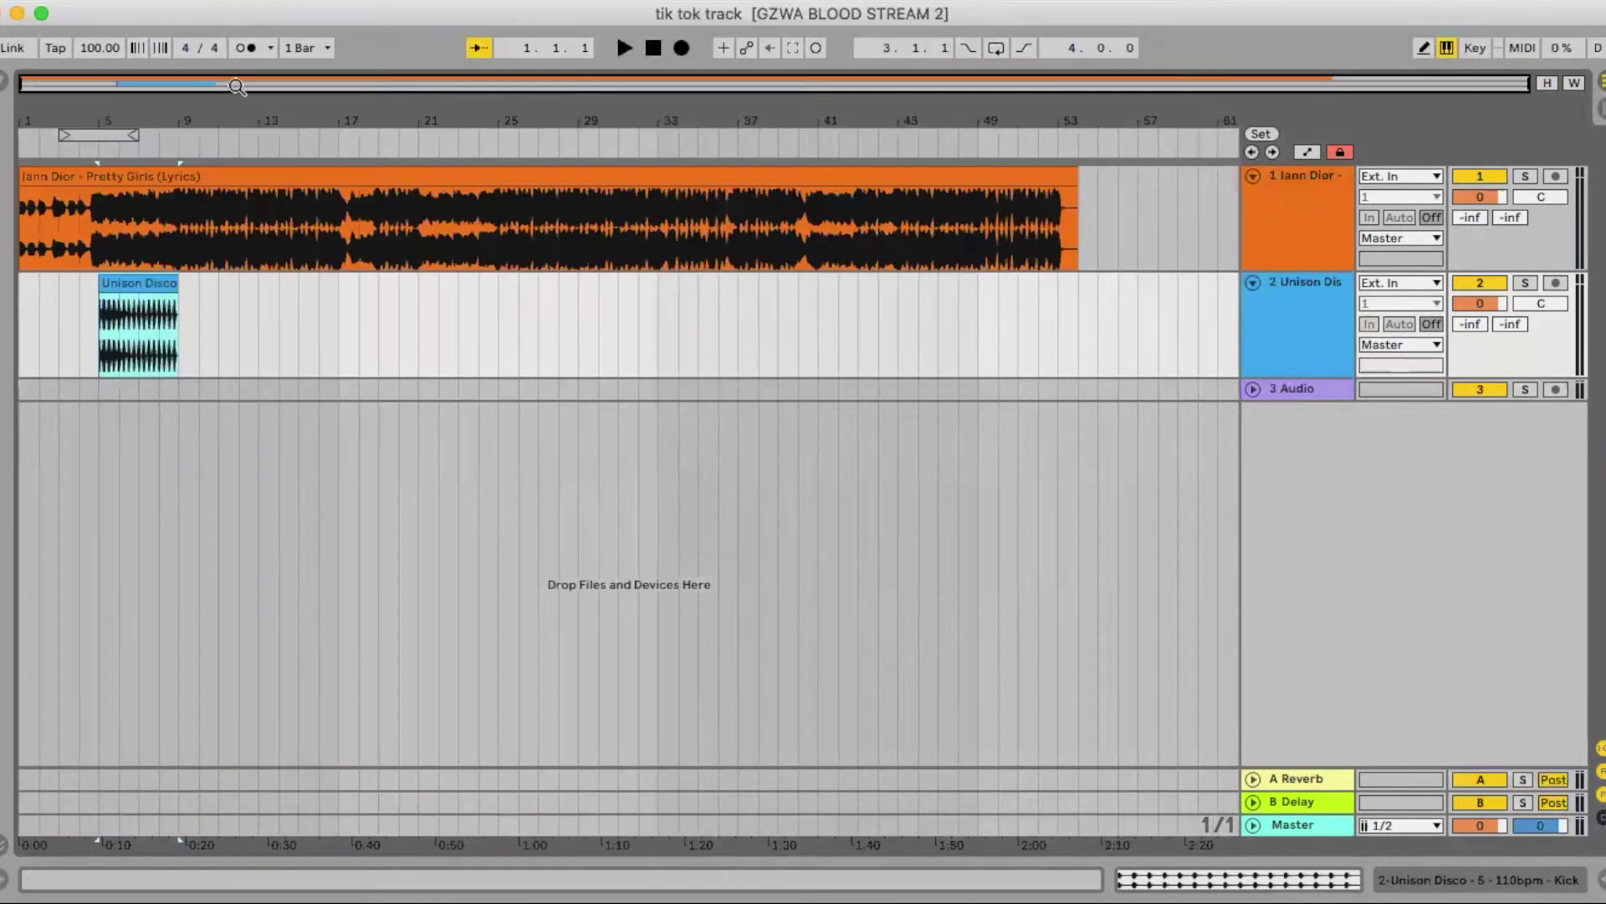
Cut the kick loop down to its first beat by deleting everything from 5.2.1 to 9.1.1.
scroll(481, 393, up, 5)
scroll(480, 393, left, 5)
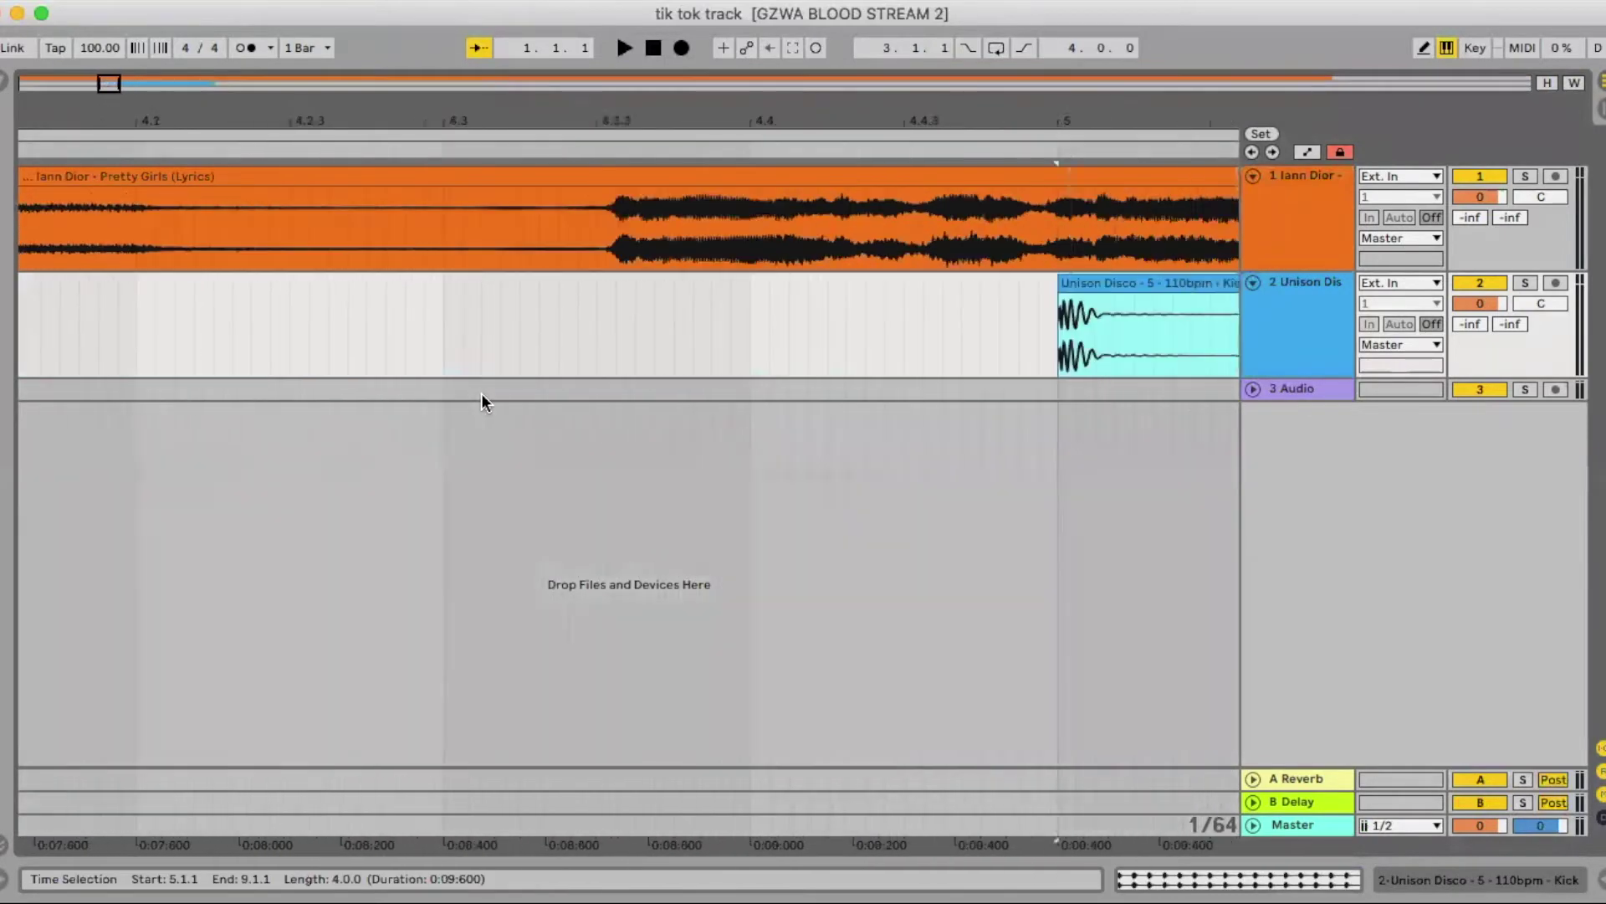
mouse_move(499, 295)
mouse_down()
mouse_move(557, 296)
mouse_move(276, 328)
mouse_up()
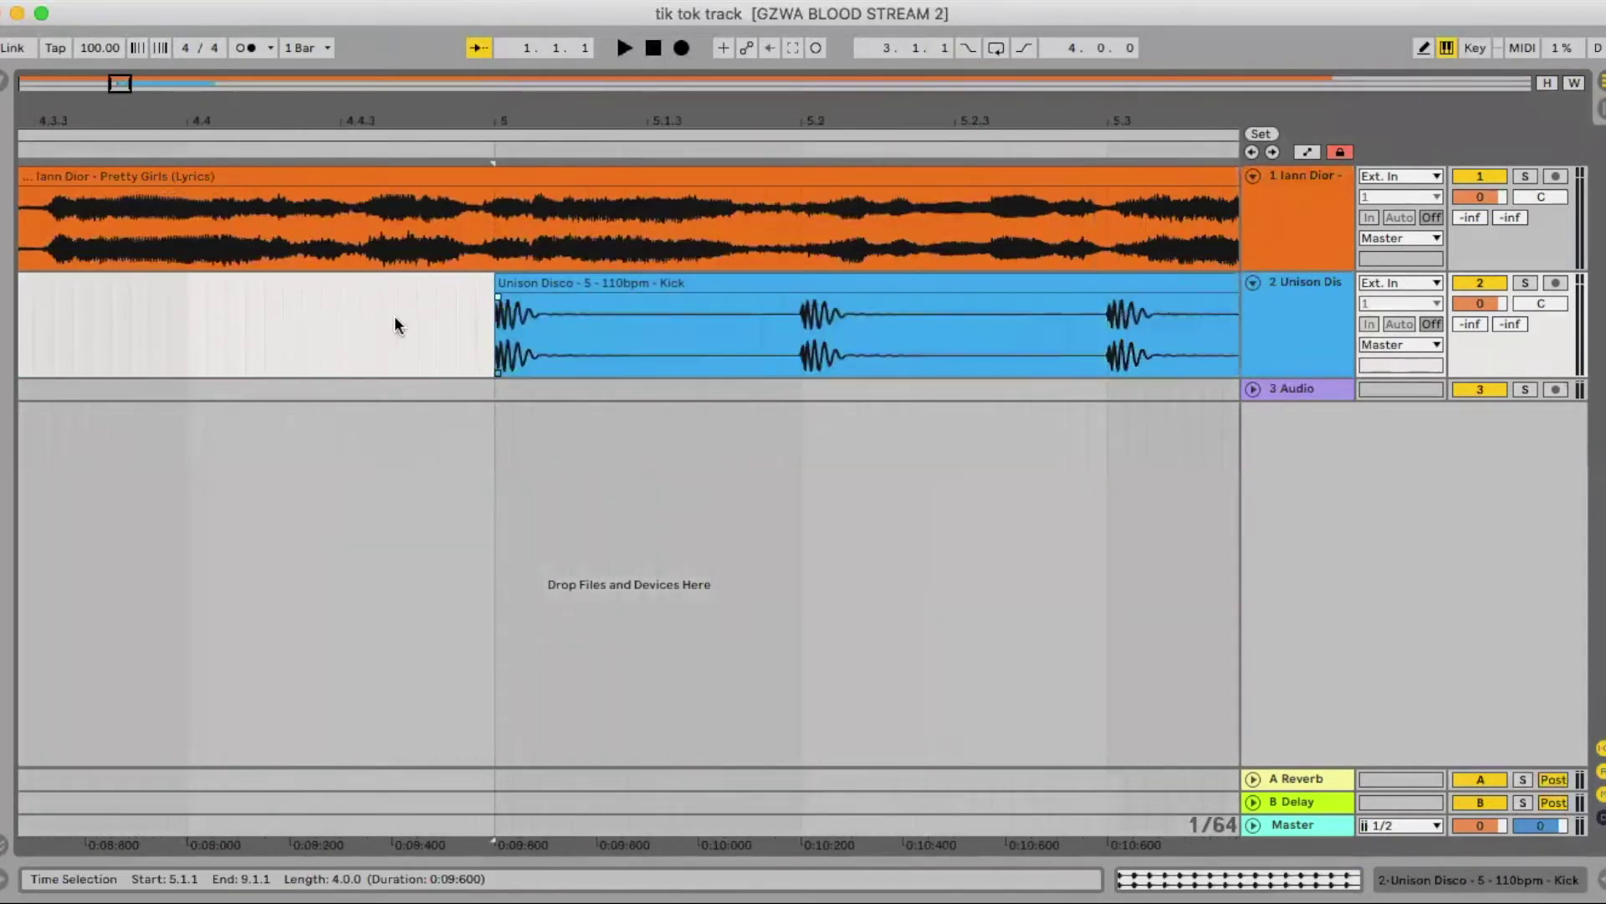
click(805, 328)
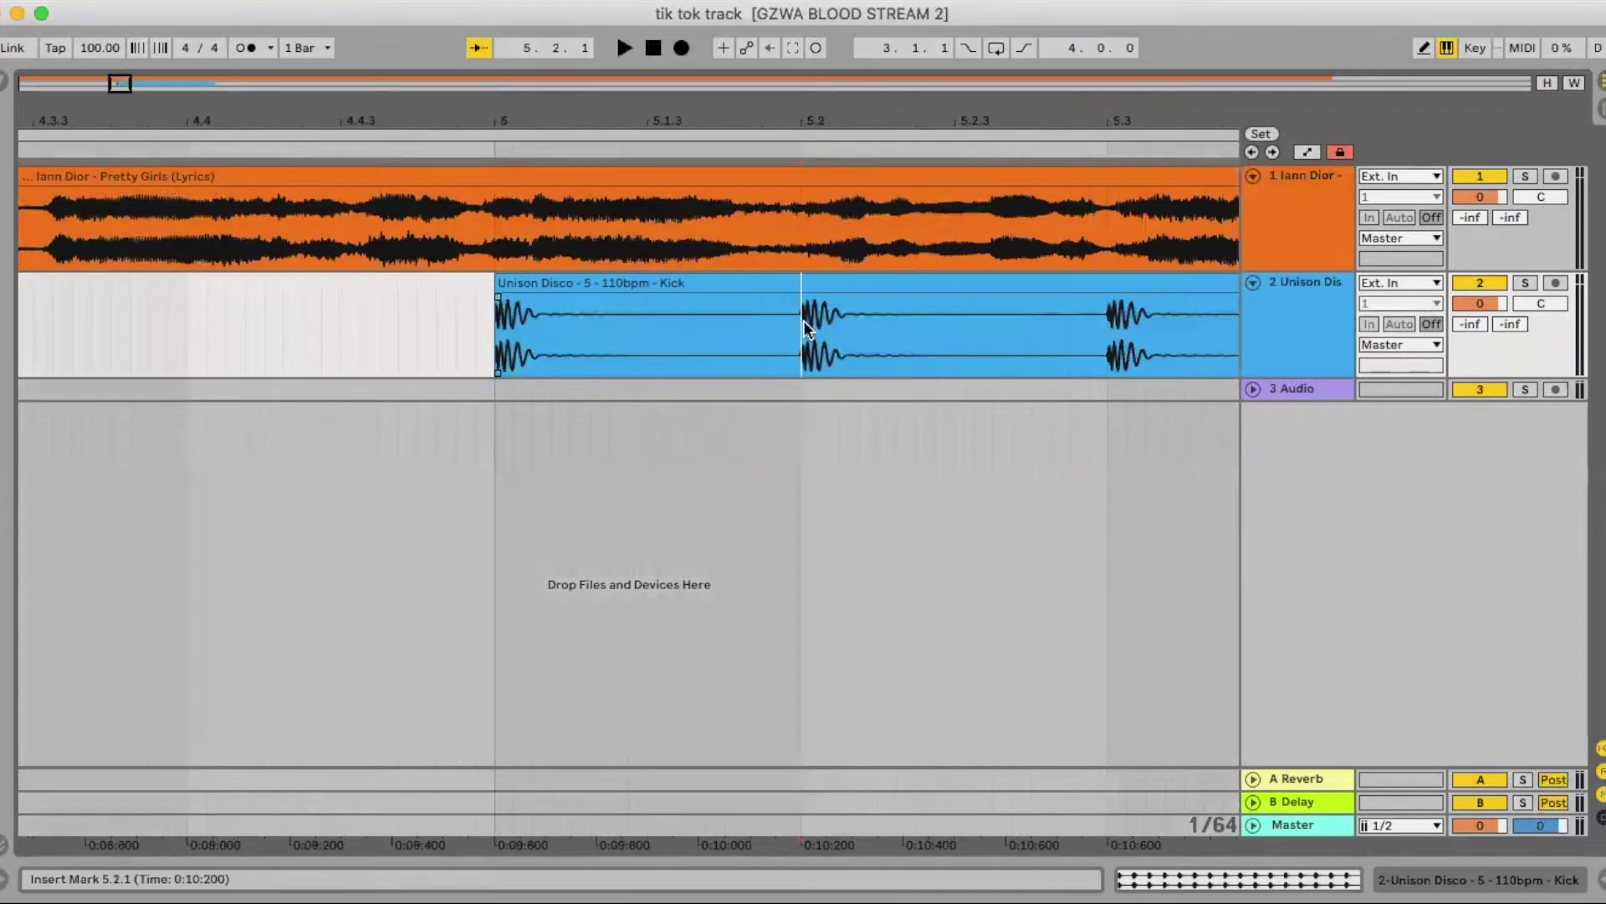
shift+click(840, 285)
key(Delete)
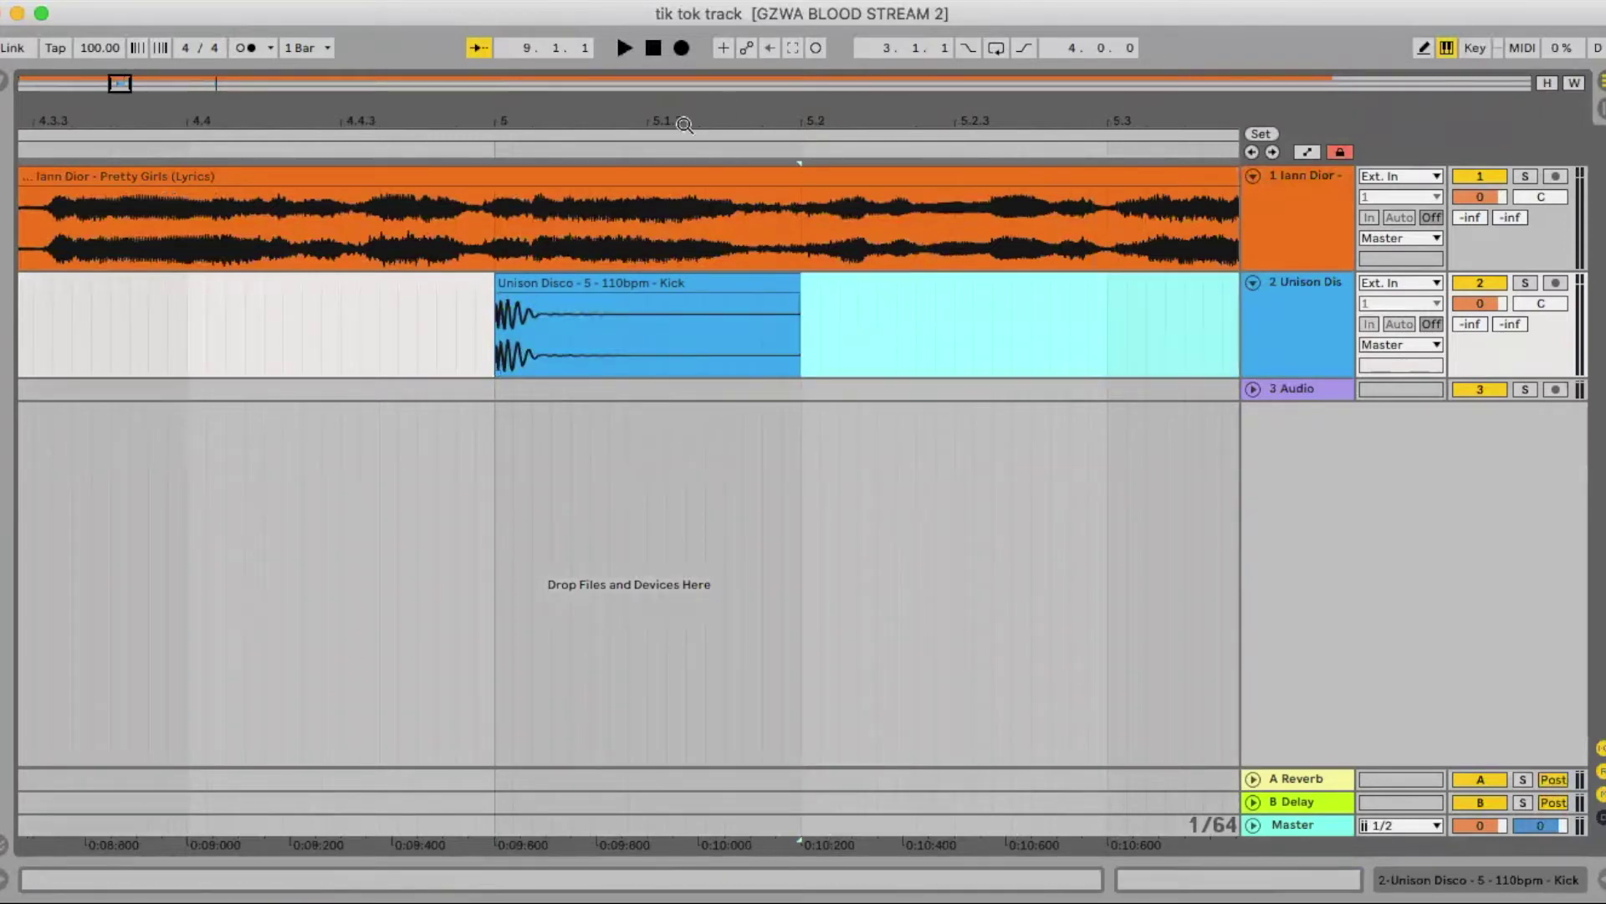
Solo the song track and move the one-beat kick clip to bar 9.
scroll(477, 268, down, 10)
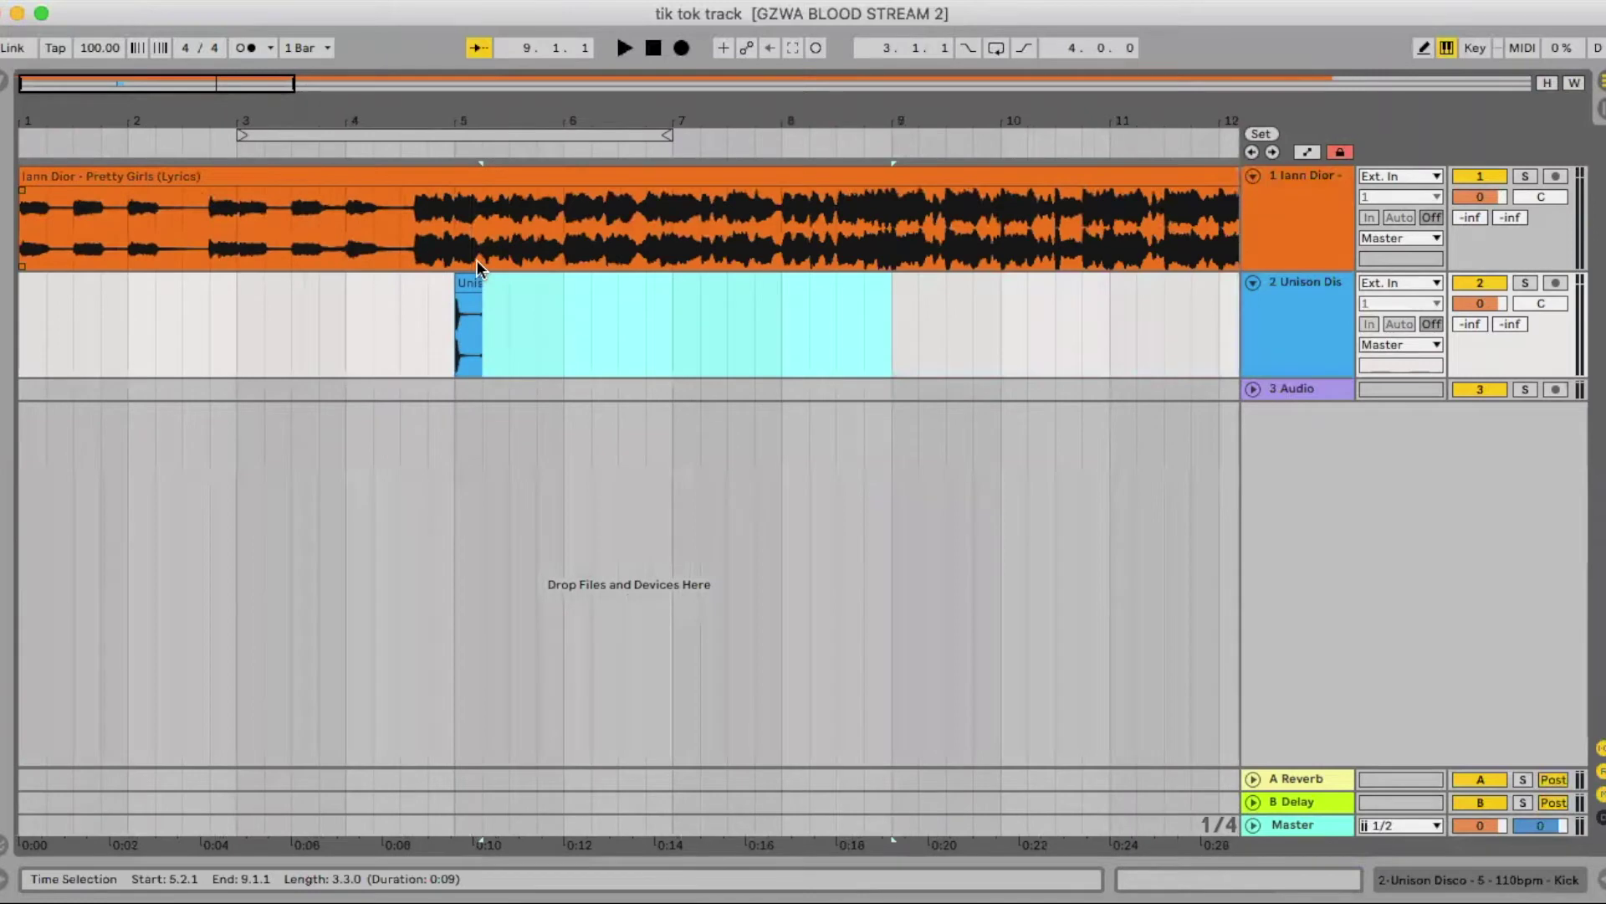
click(477, 292)
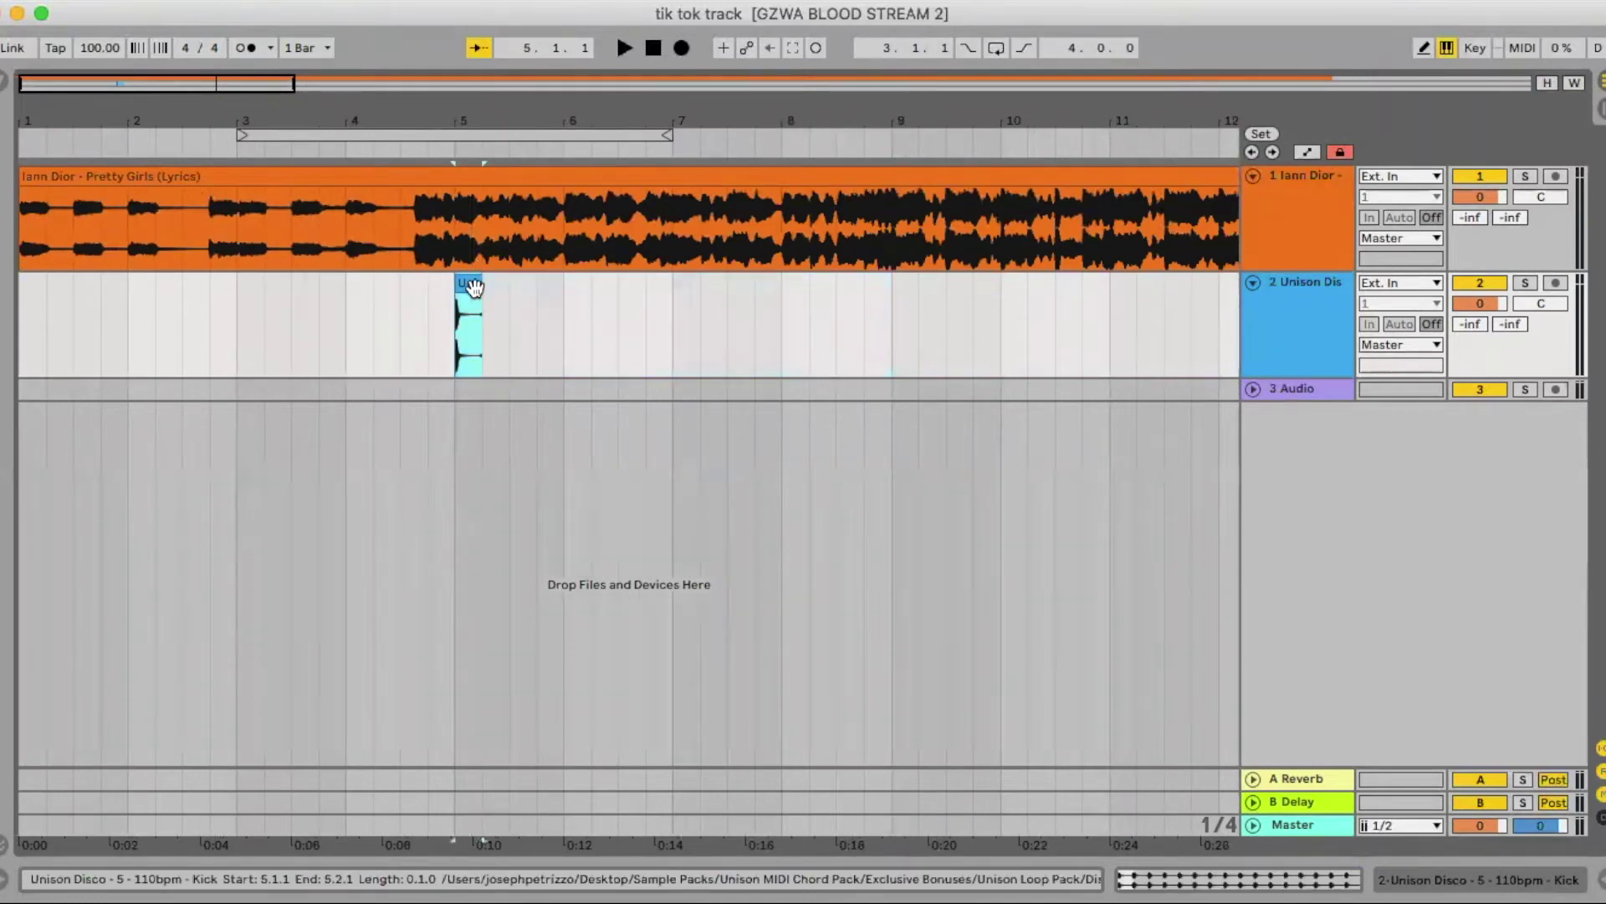
click(477, 283)
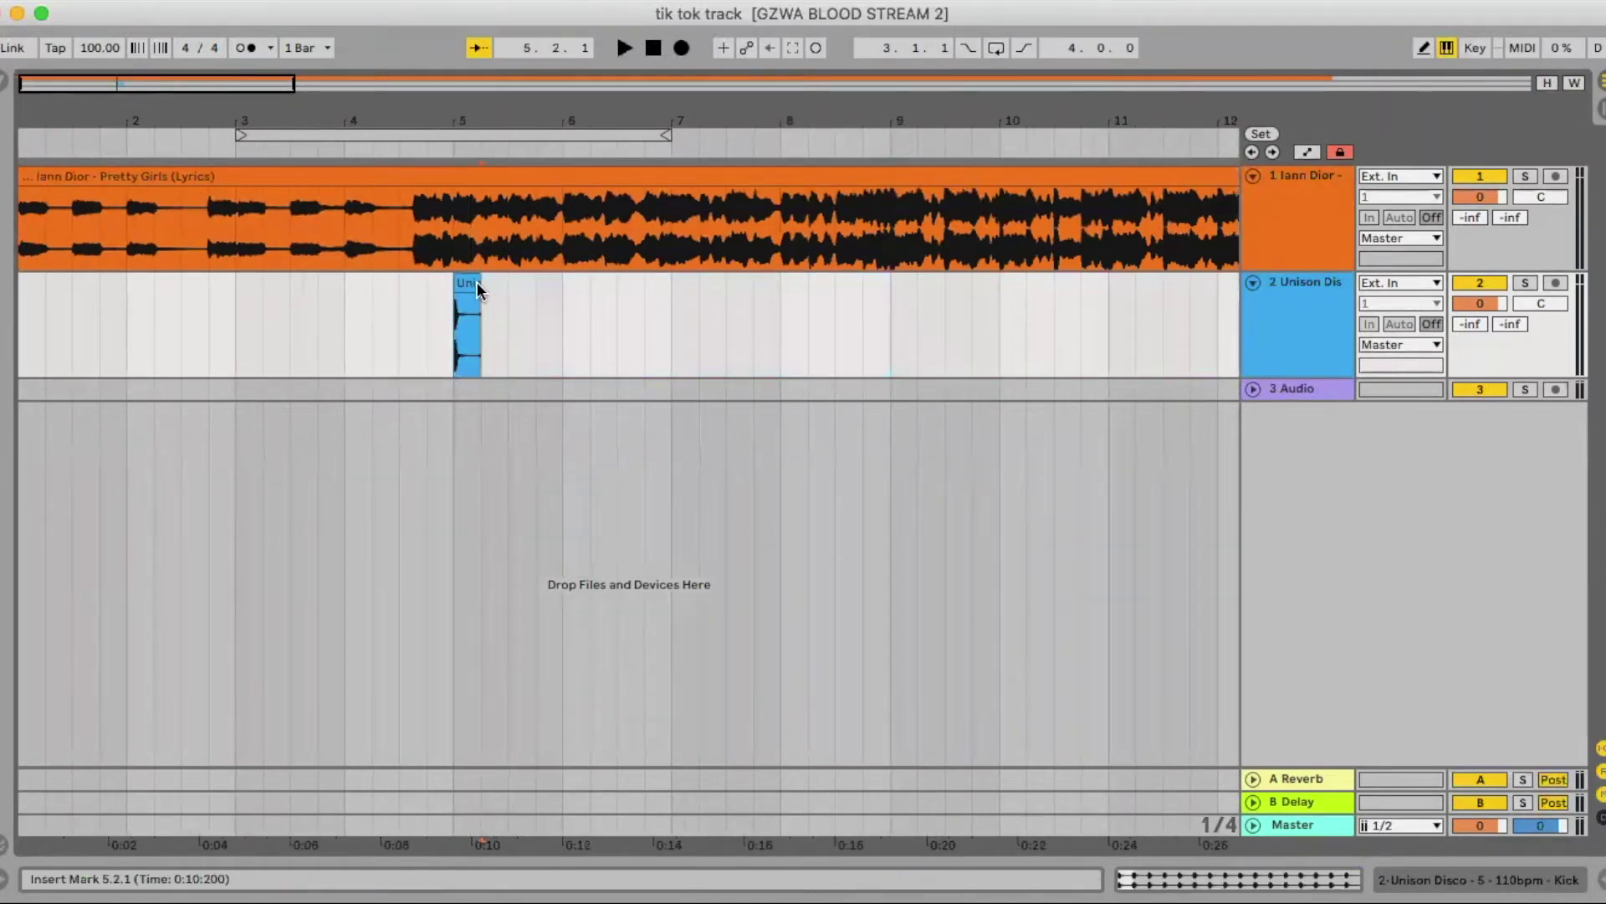
click(1527, 177)
scroll(811, 318, down, 10)
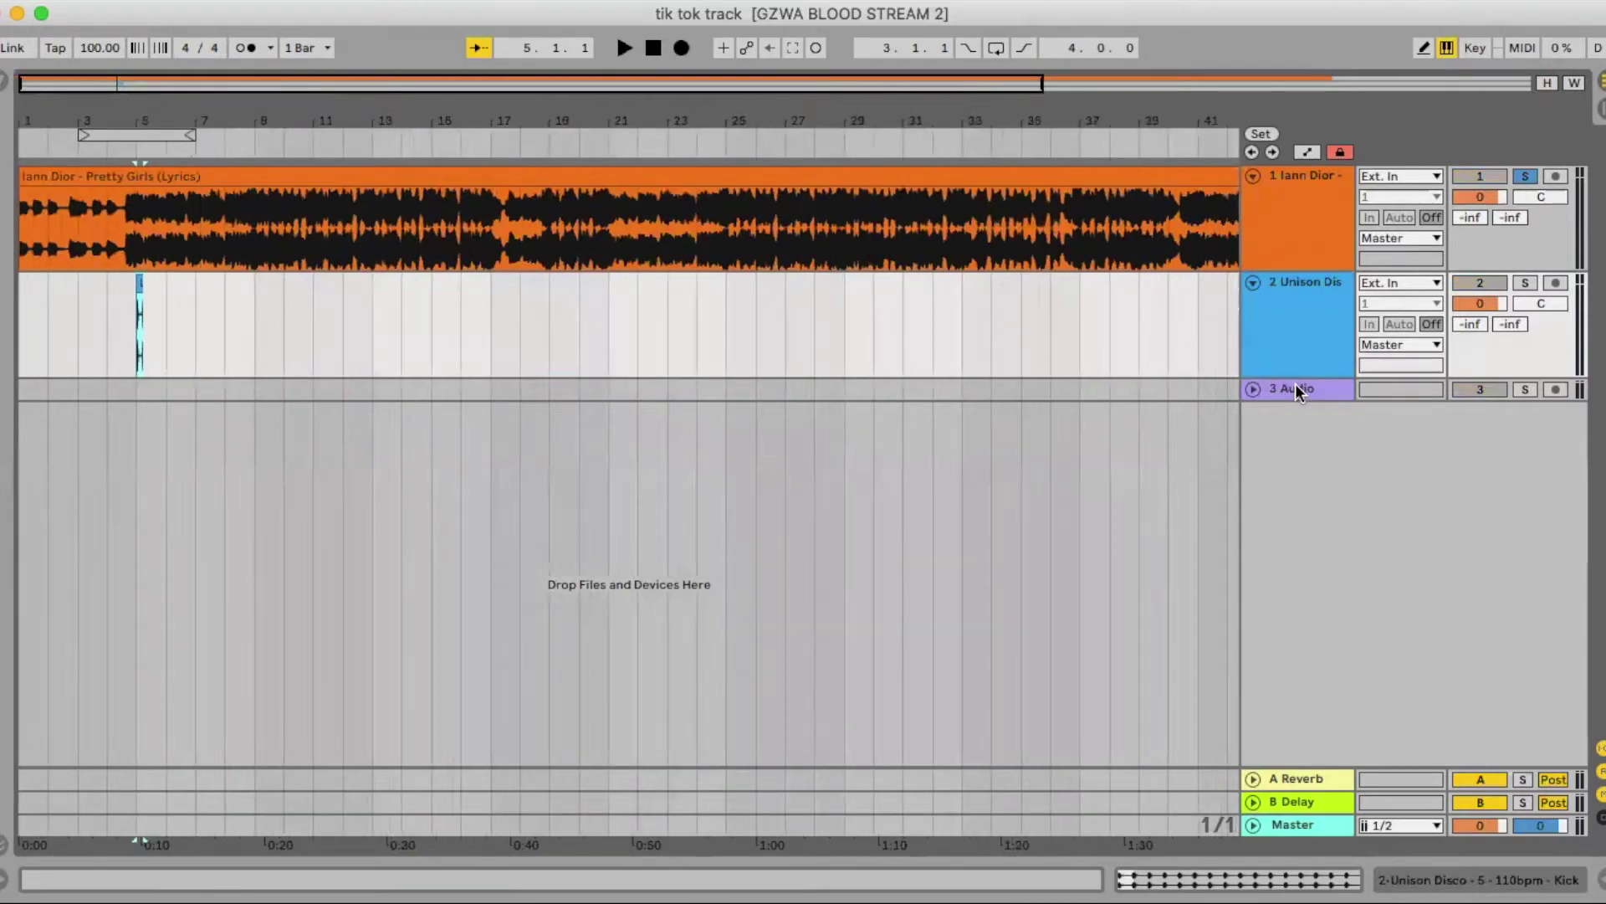
scroll(264, 327, up, 10)
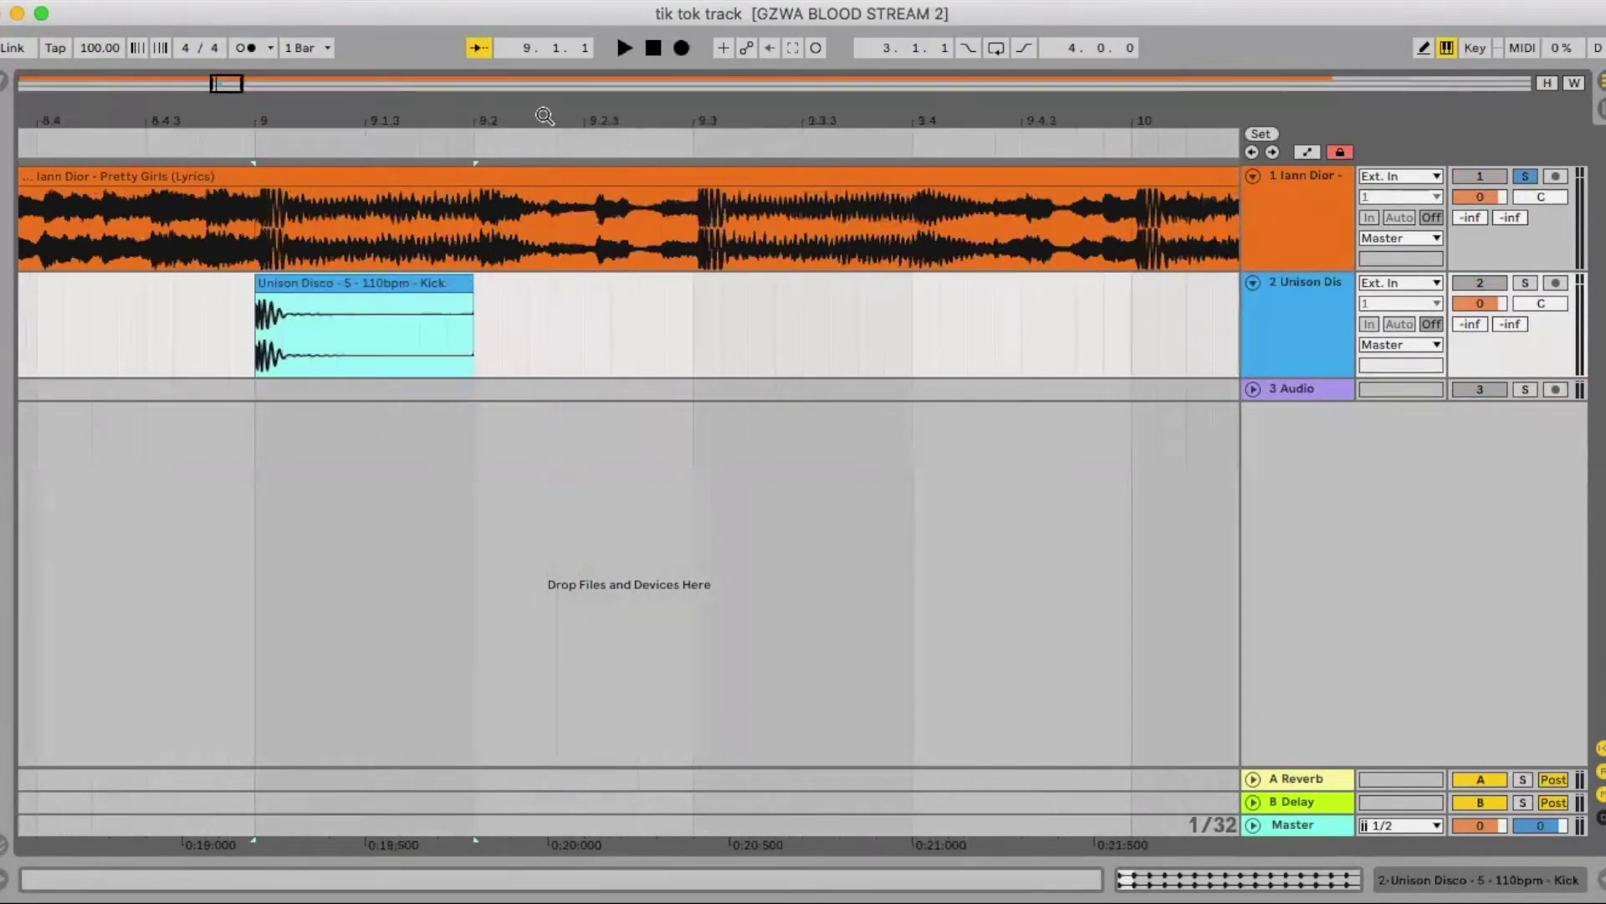
Add a fade-out covering about the second half of the one-beat kick clip at bar 9.
click(472, 283)
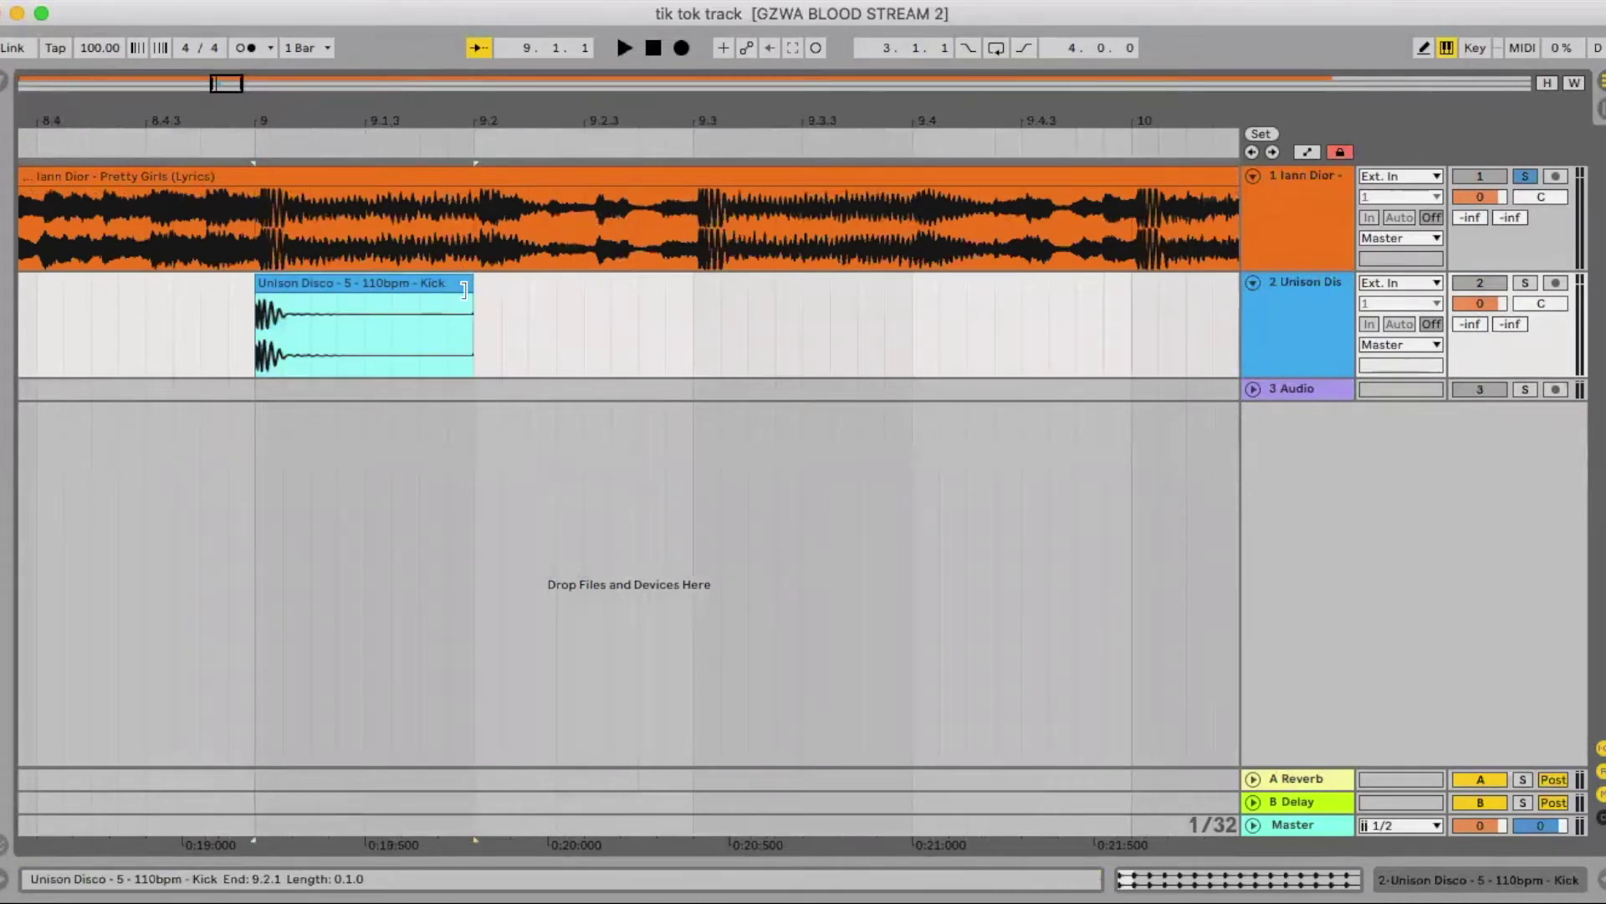
drag(467, 296, 352, 298)
click(431, 121)
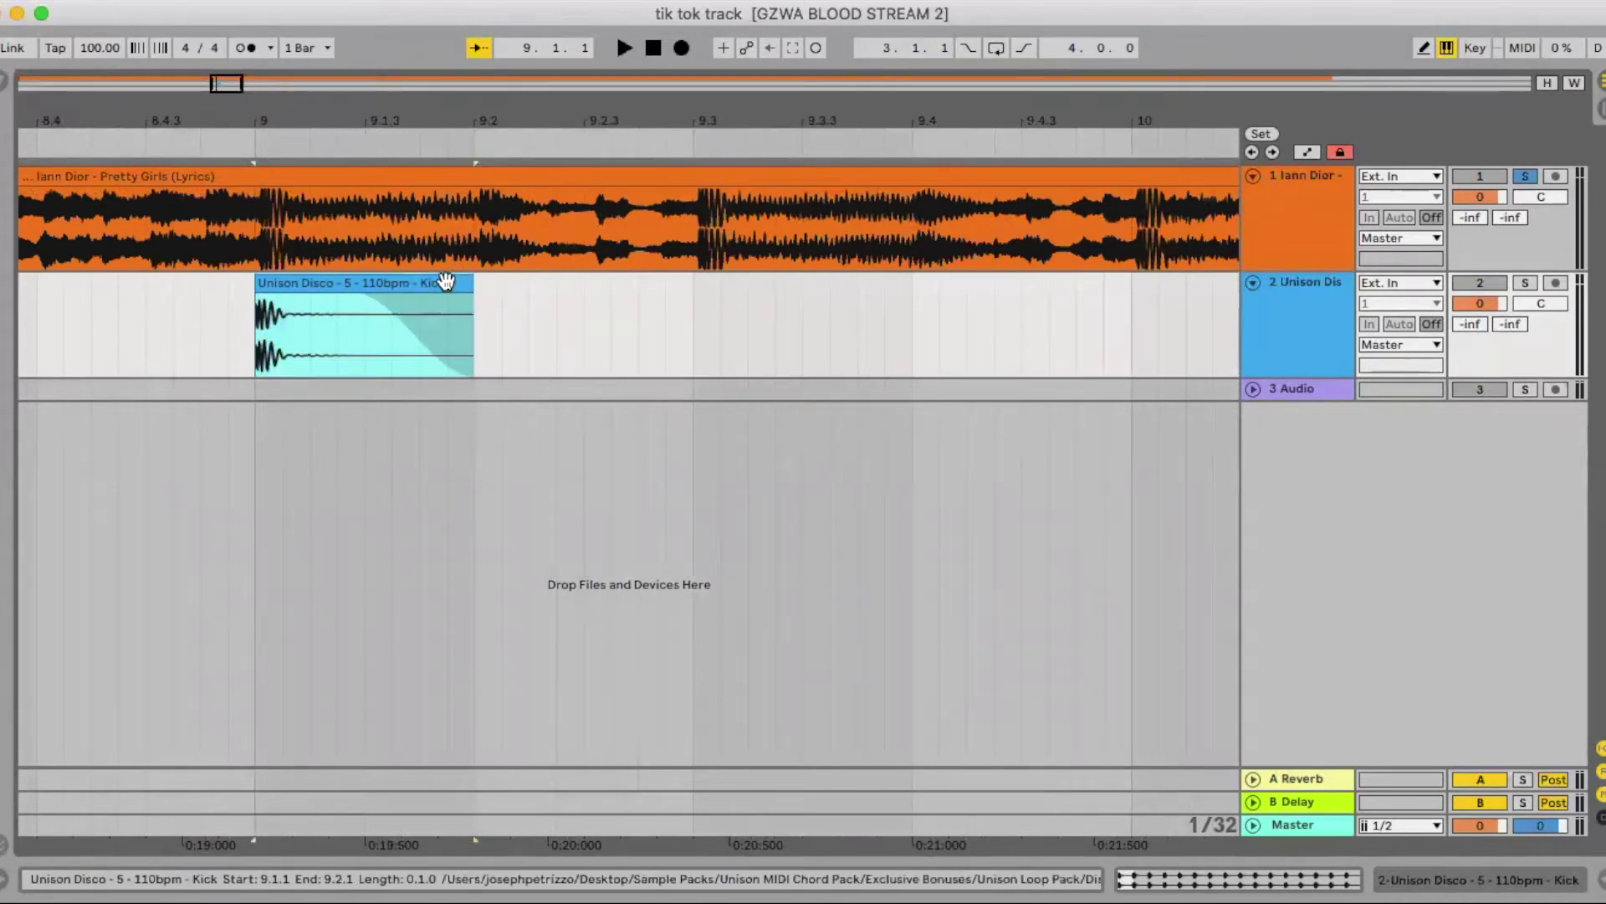
drag(431, 122, 431, 41)
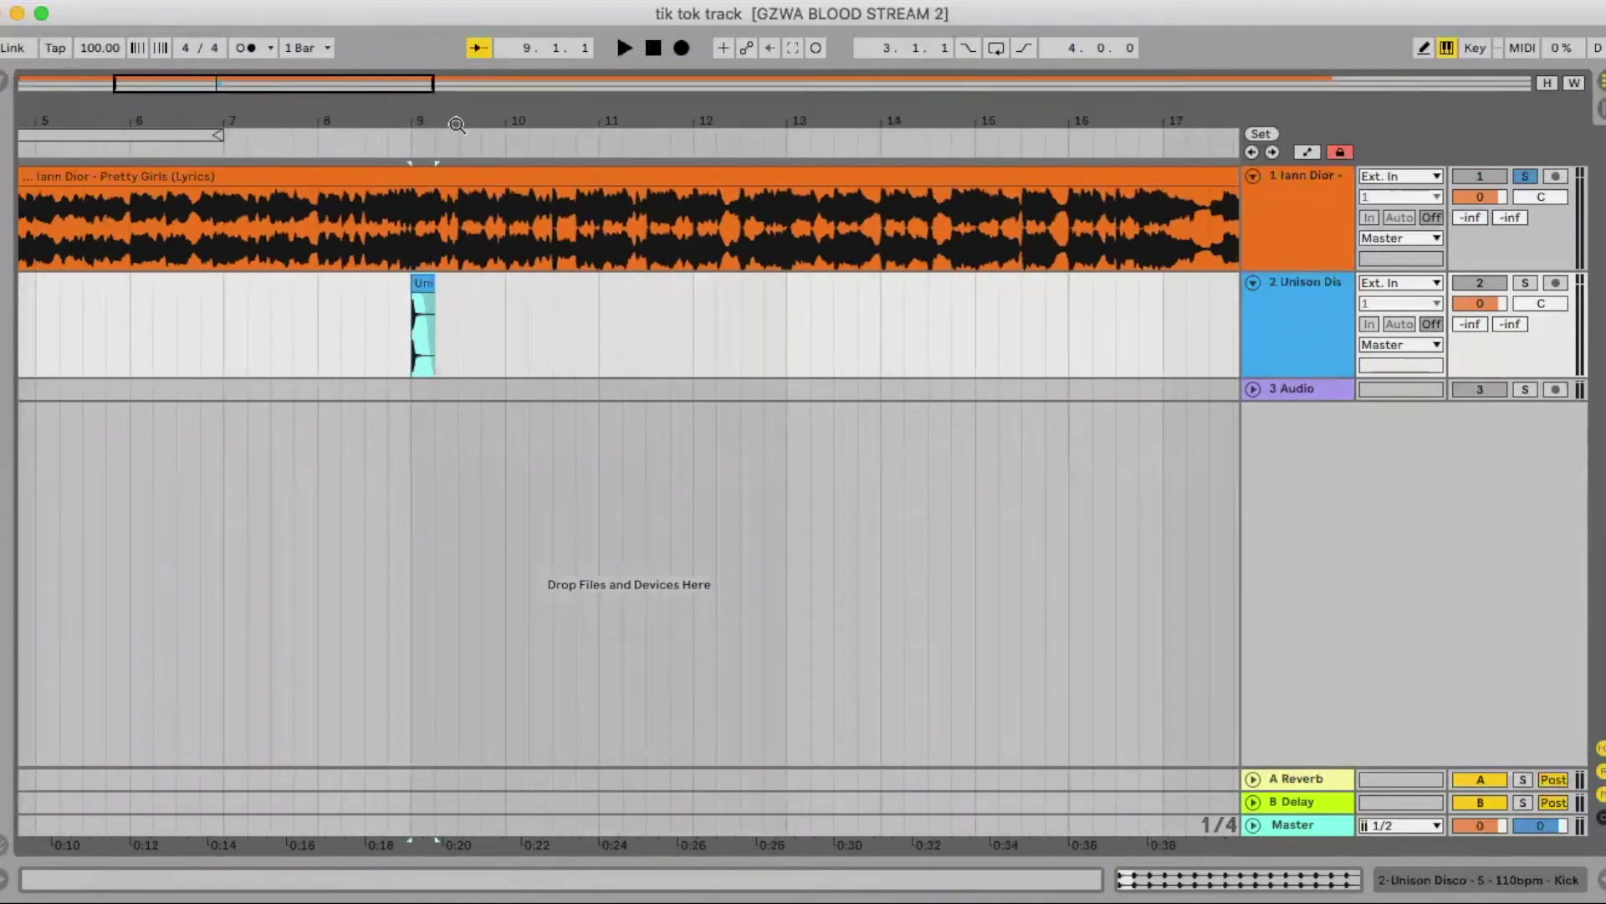
drag(459, 122, 459, 88)
scroll(450, 282, down, 5)
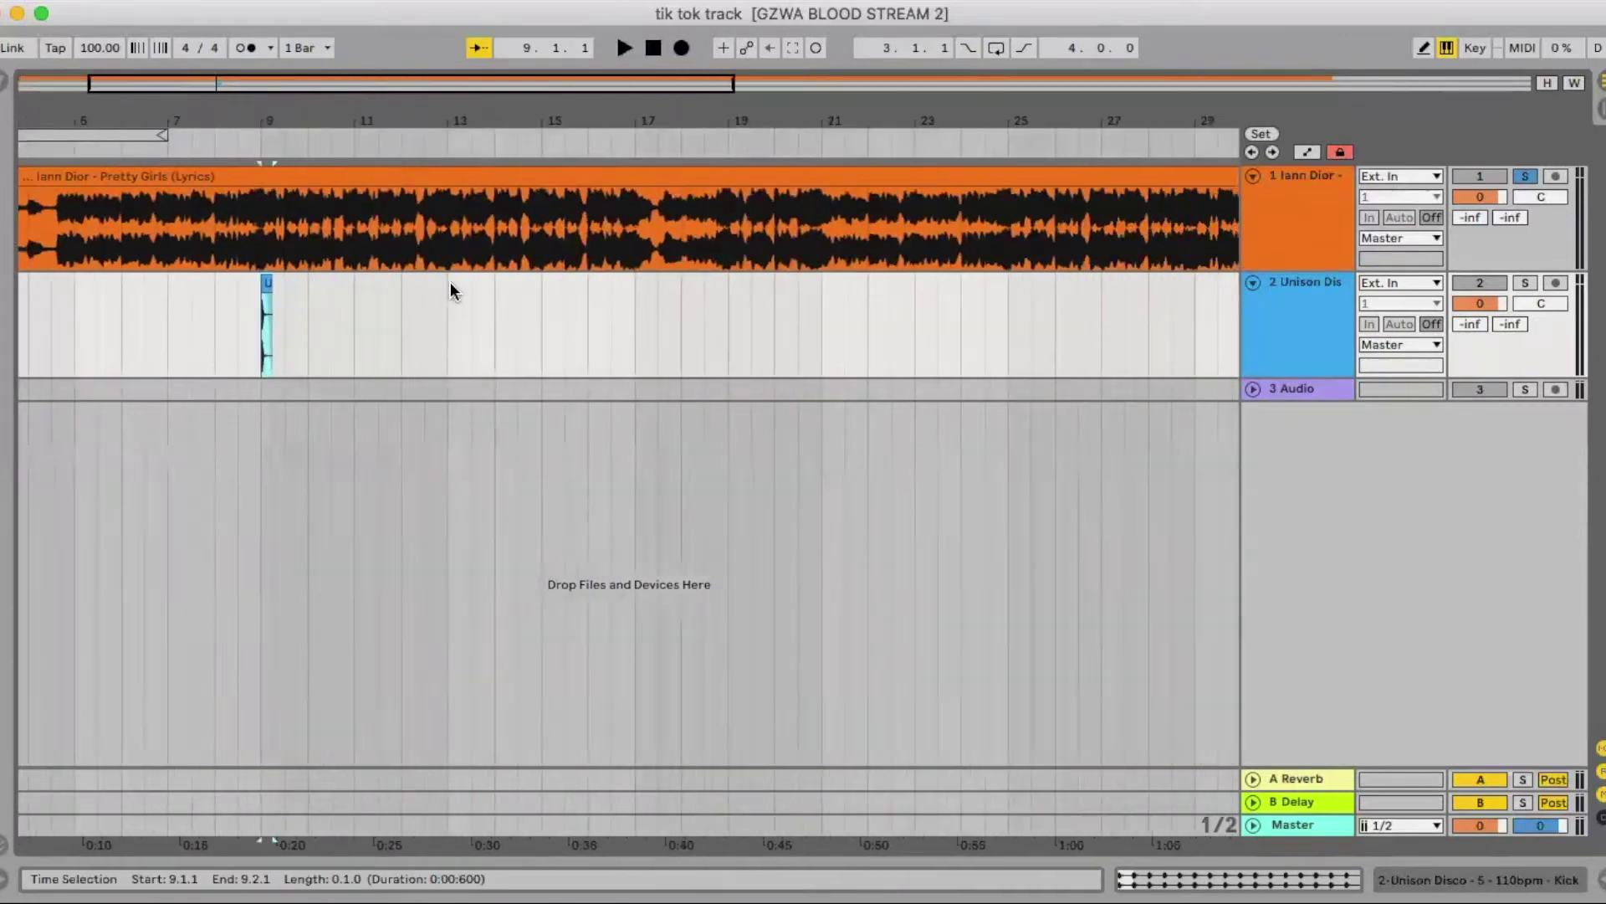
click(272, 280)
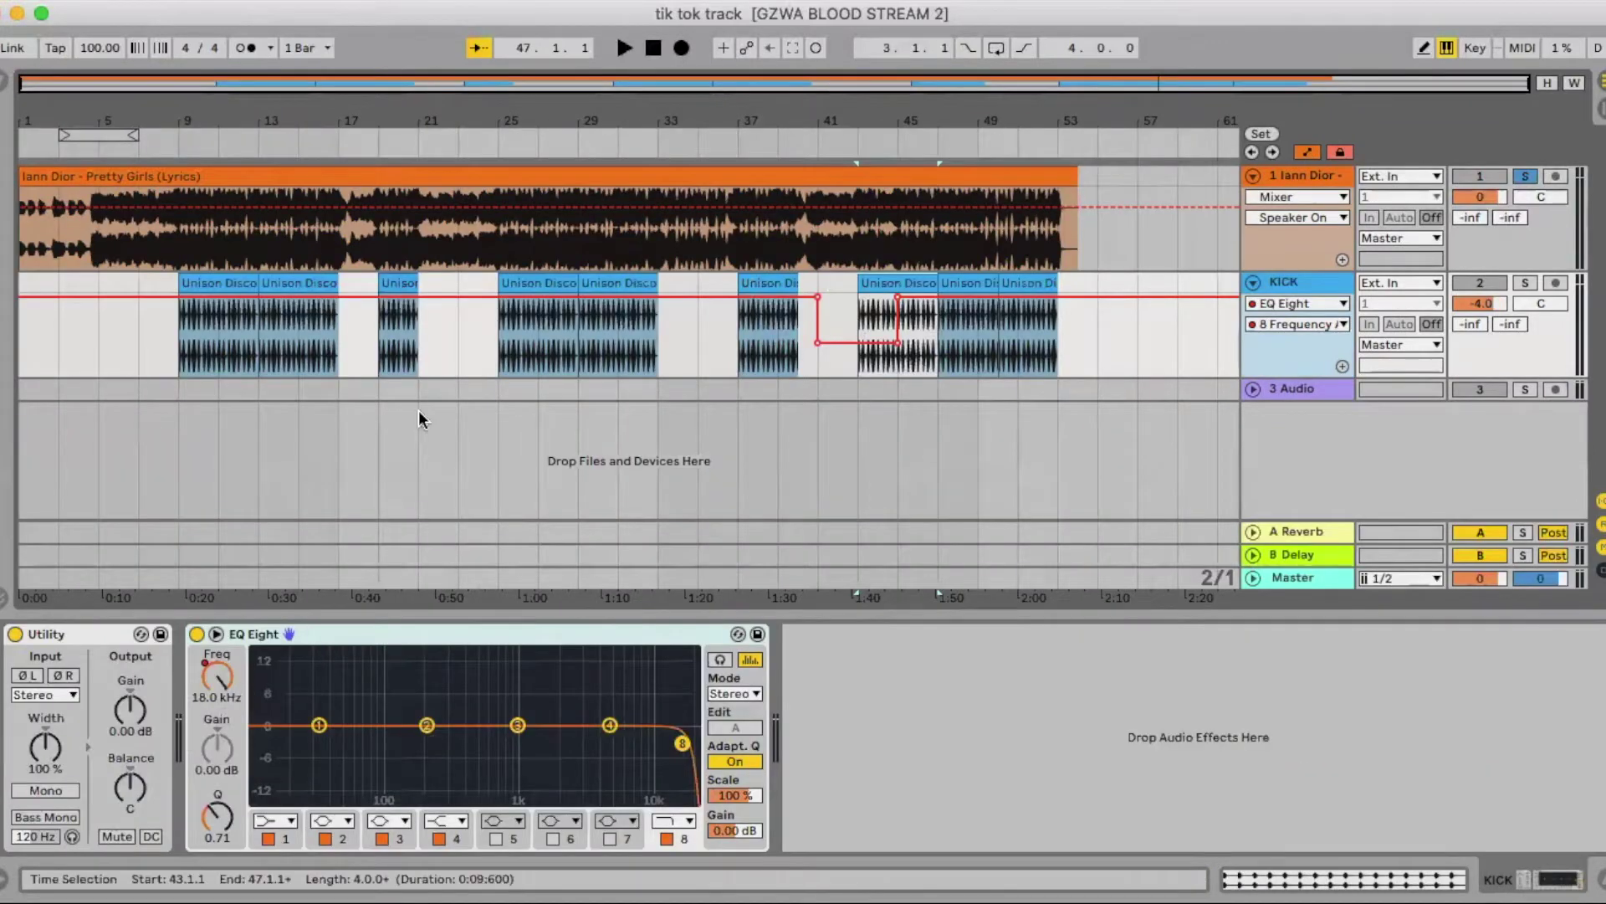
Remove the Utility device from the KICK track.
click(94, 635)
key(Delete)
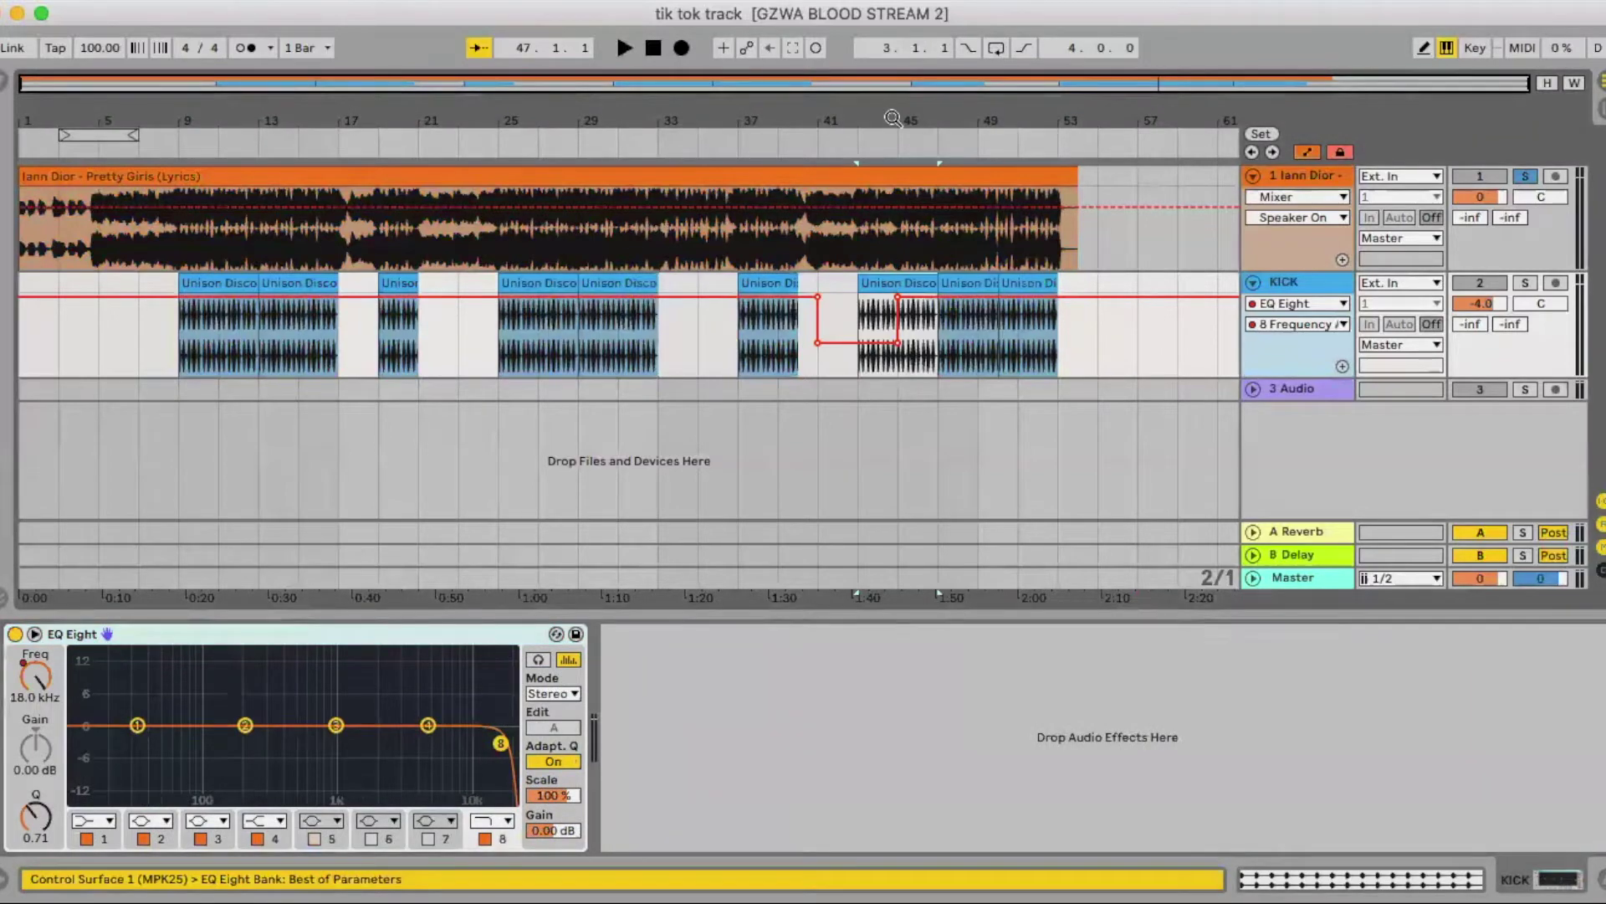
Play the KICK track around bars 43 to 47 and examine its EQ Eight low-pass frequency automation.
scroll(891, 279, up, 5)
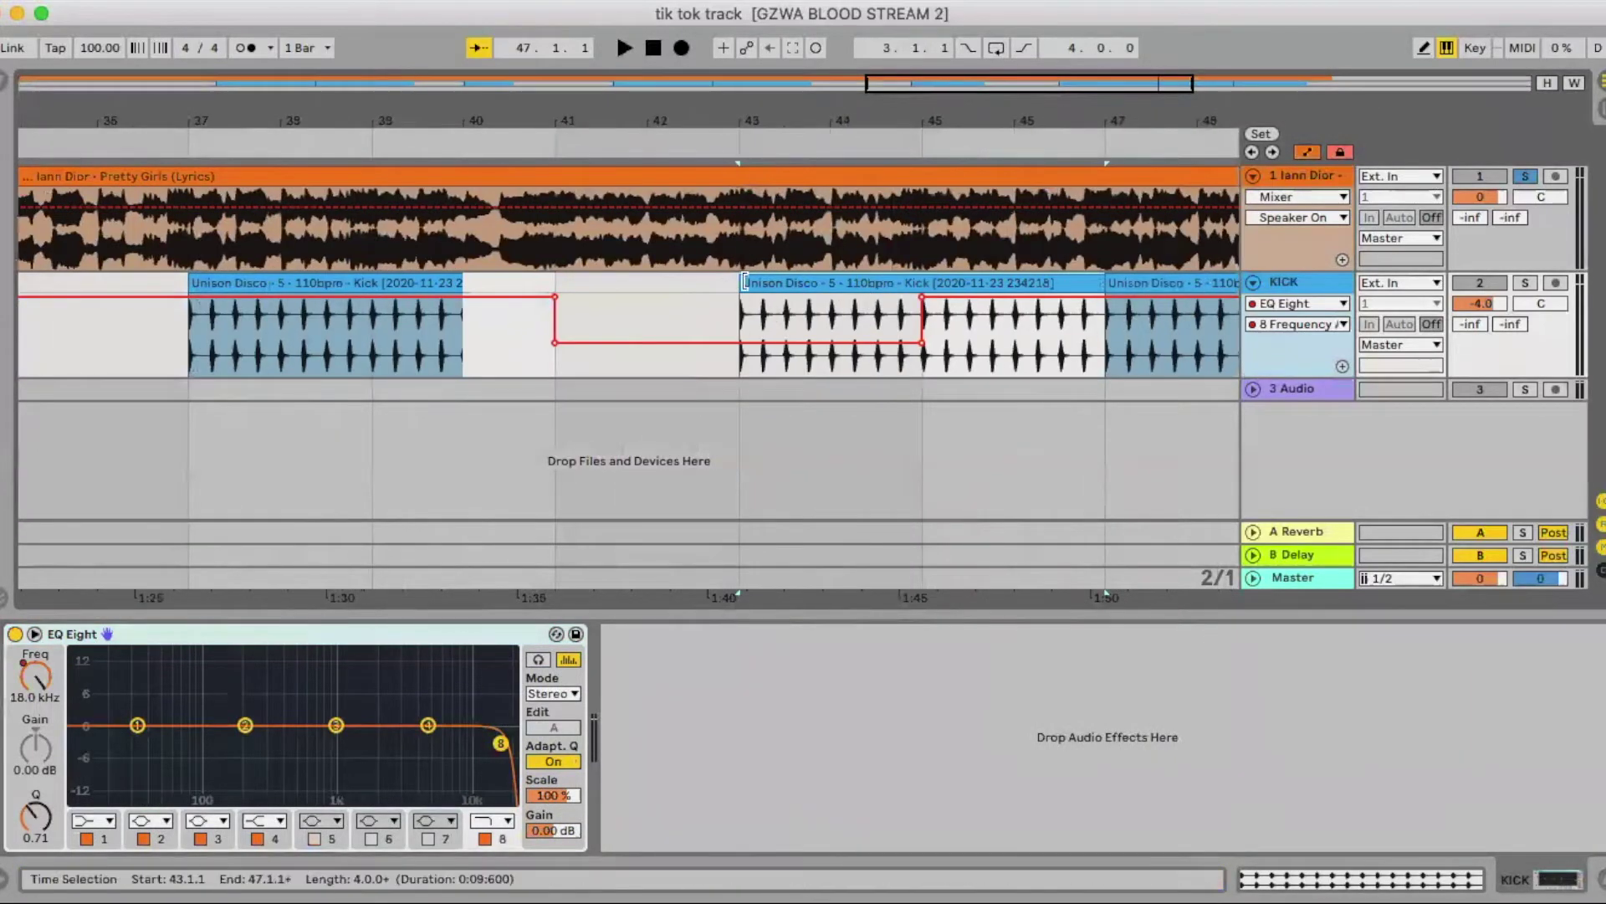
click(782, 285)
scroll(586, 318, right, 5)
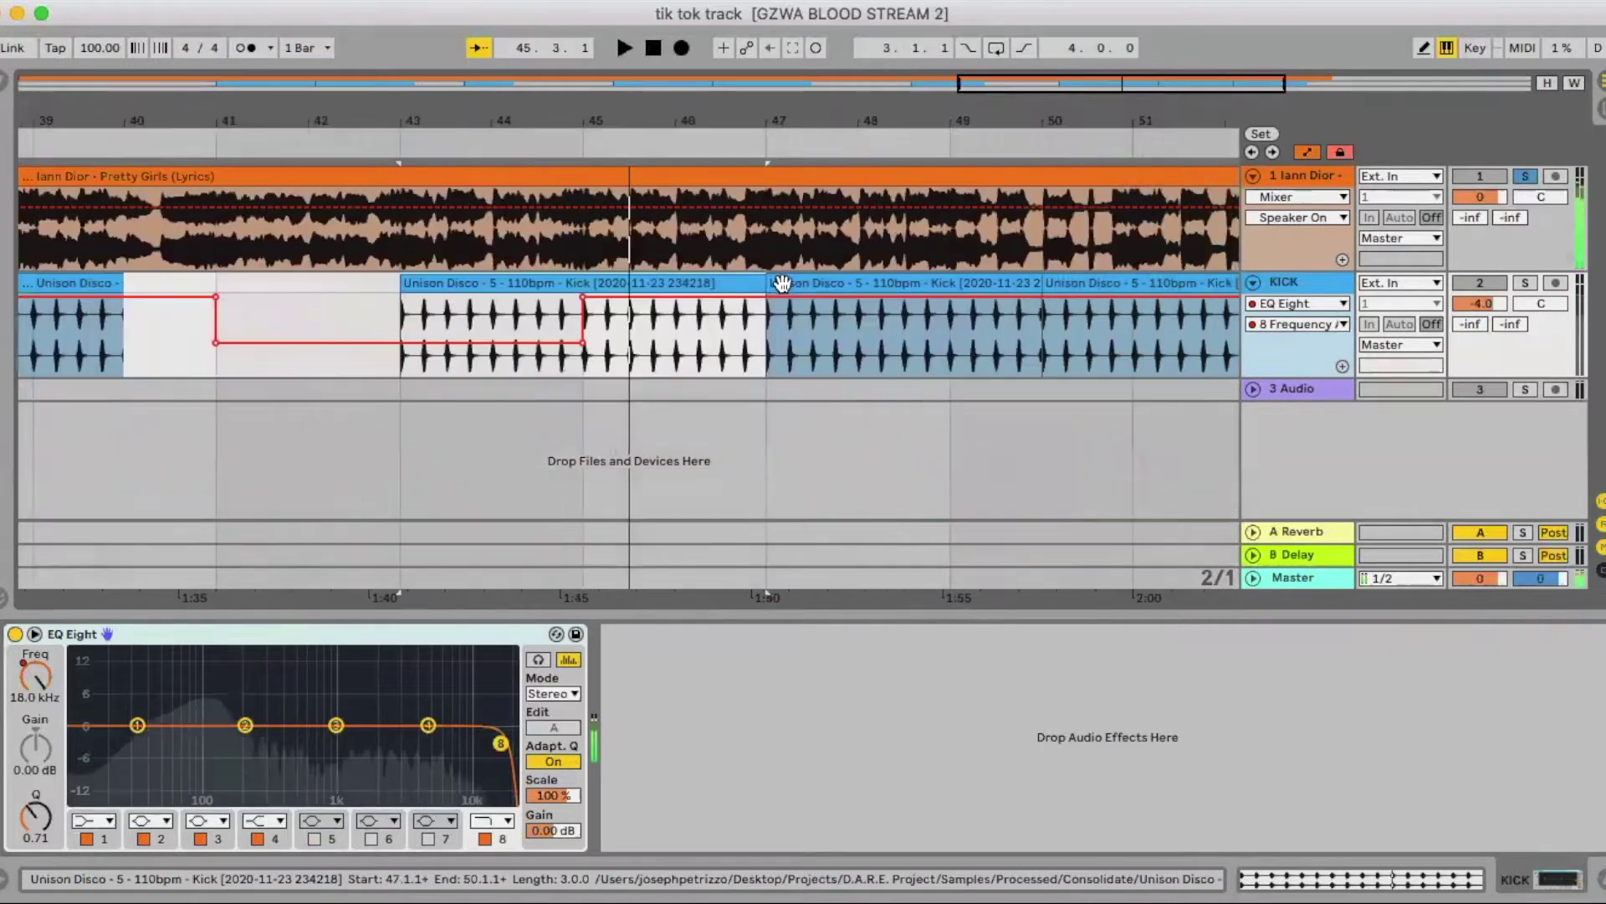
click(410, 310)
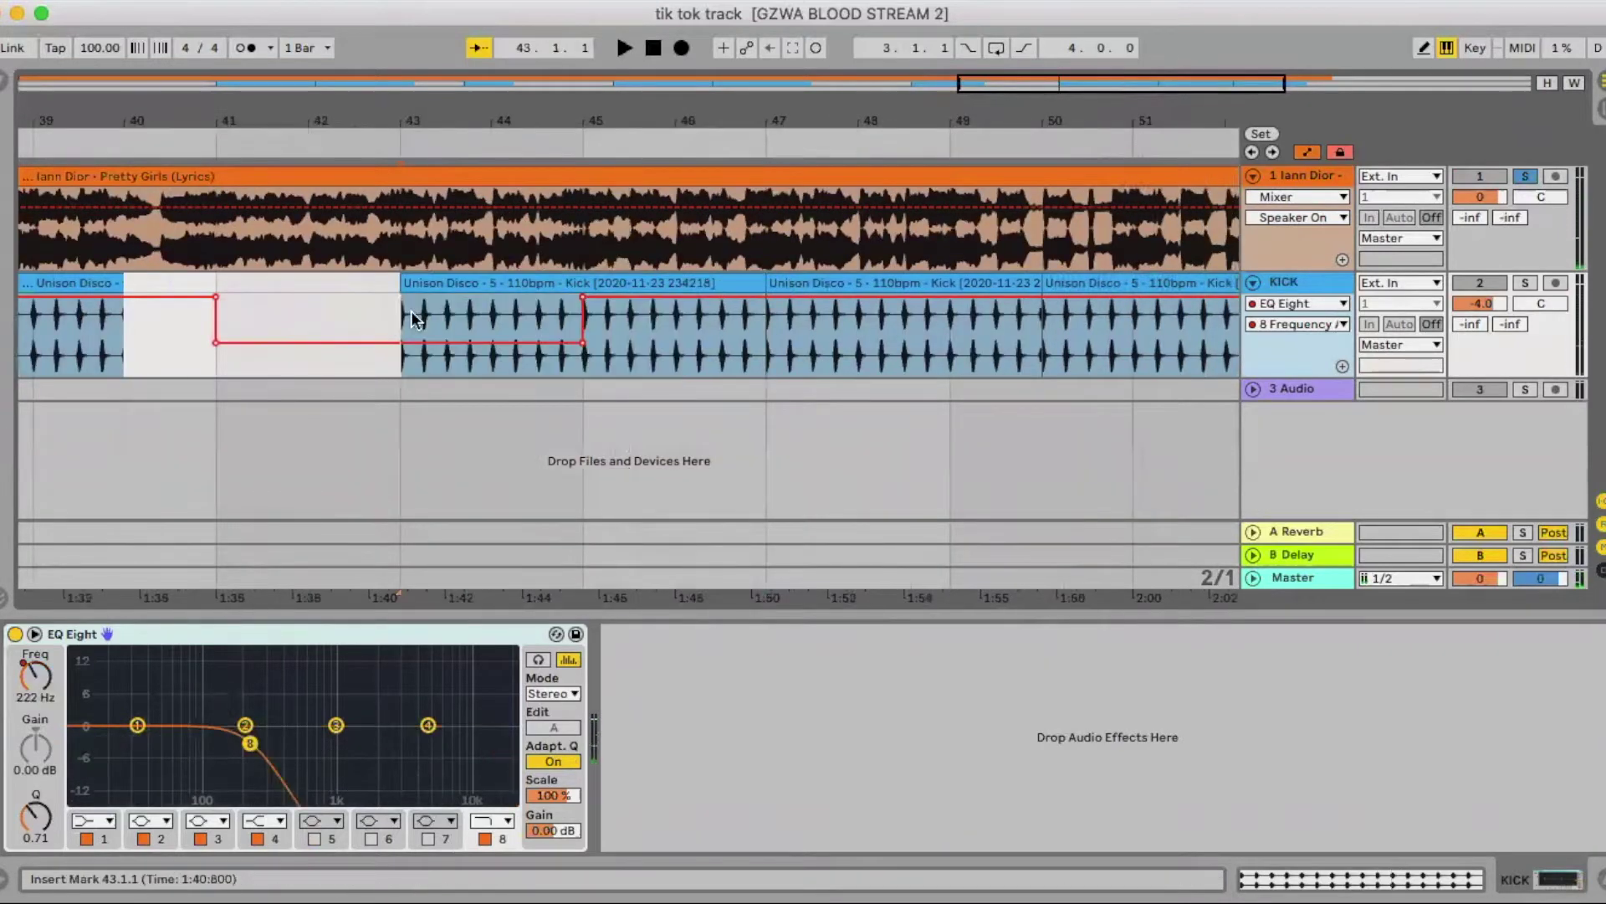
scroll(584, 349, left, 1)
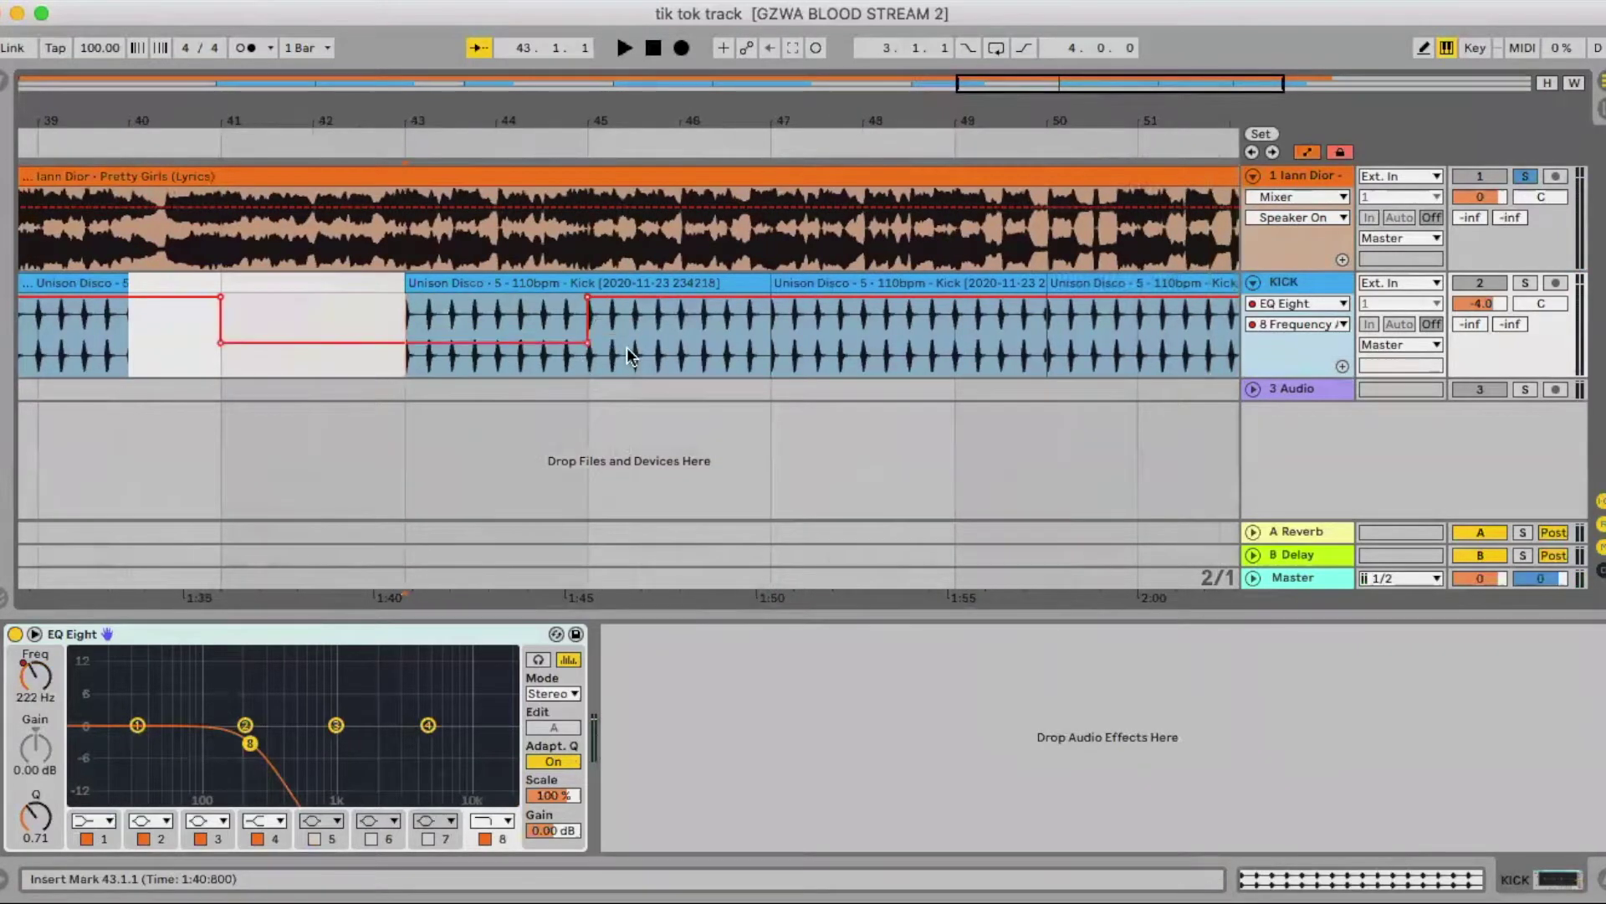
click(586, 361)
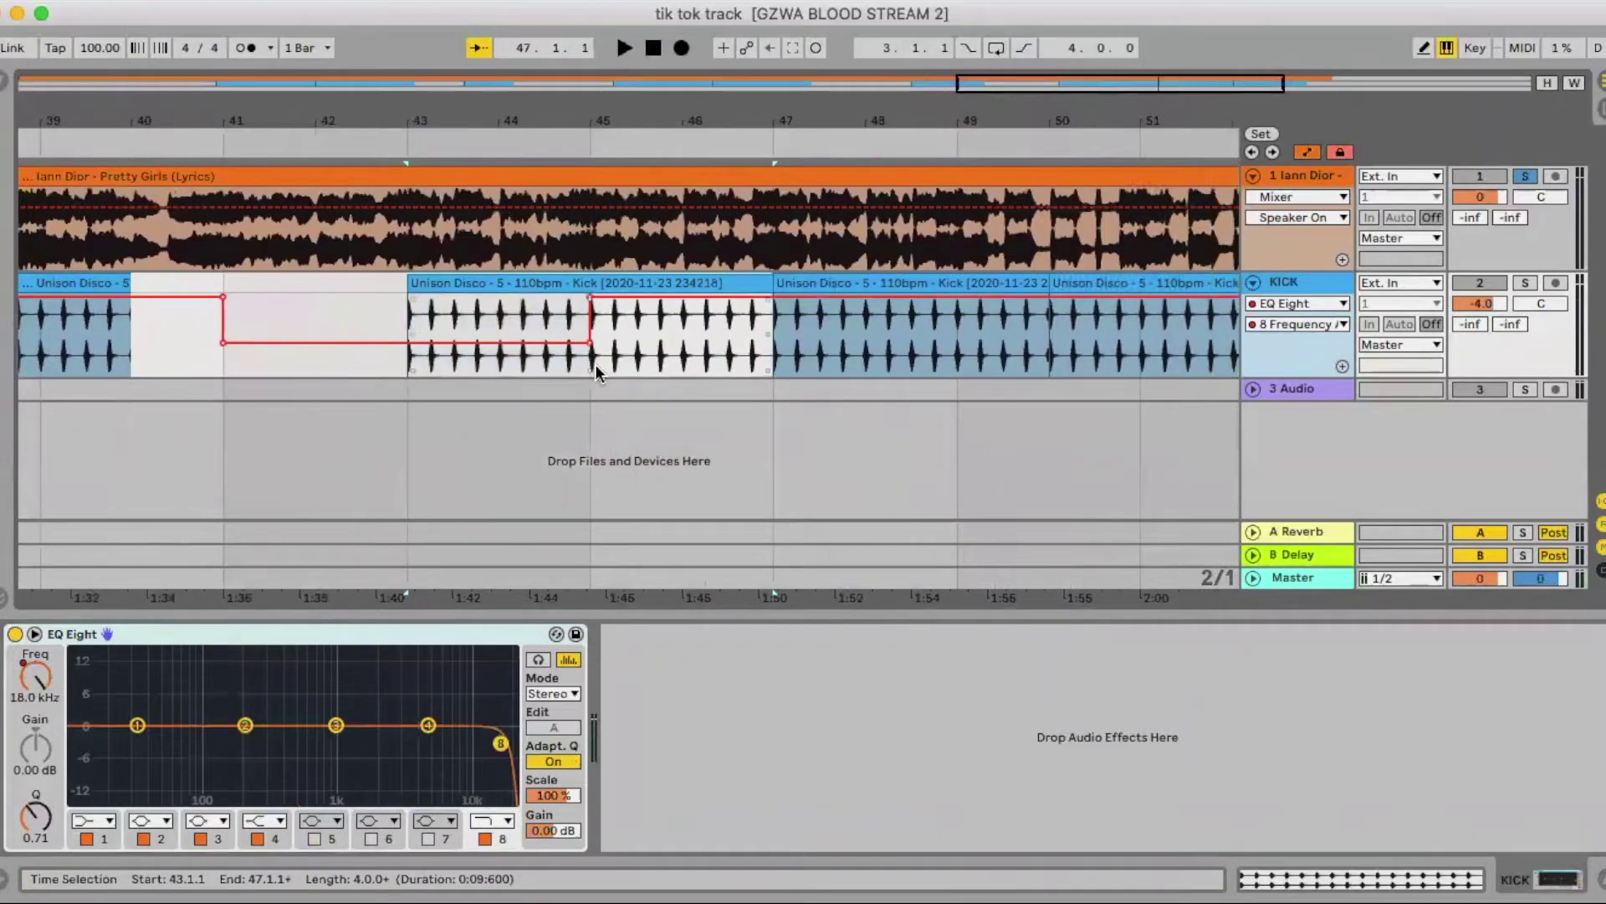
drag(695, 121, 918, 138)
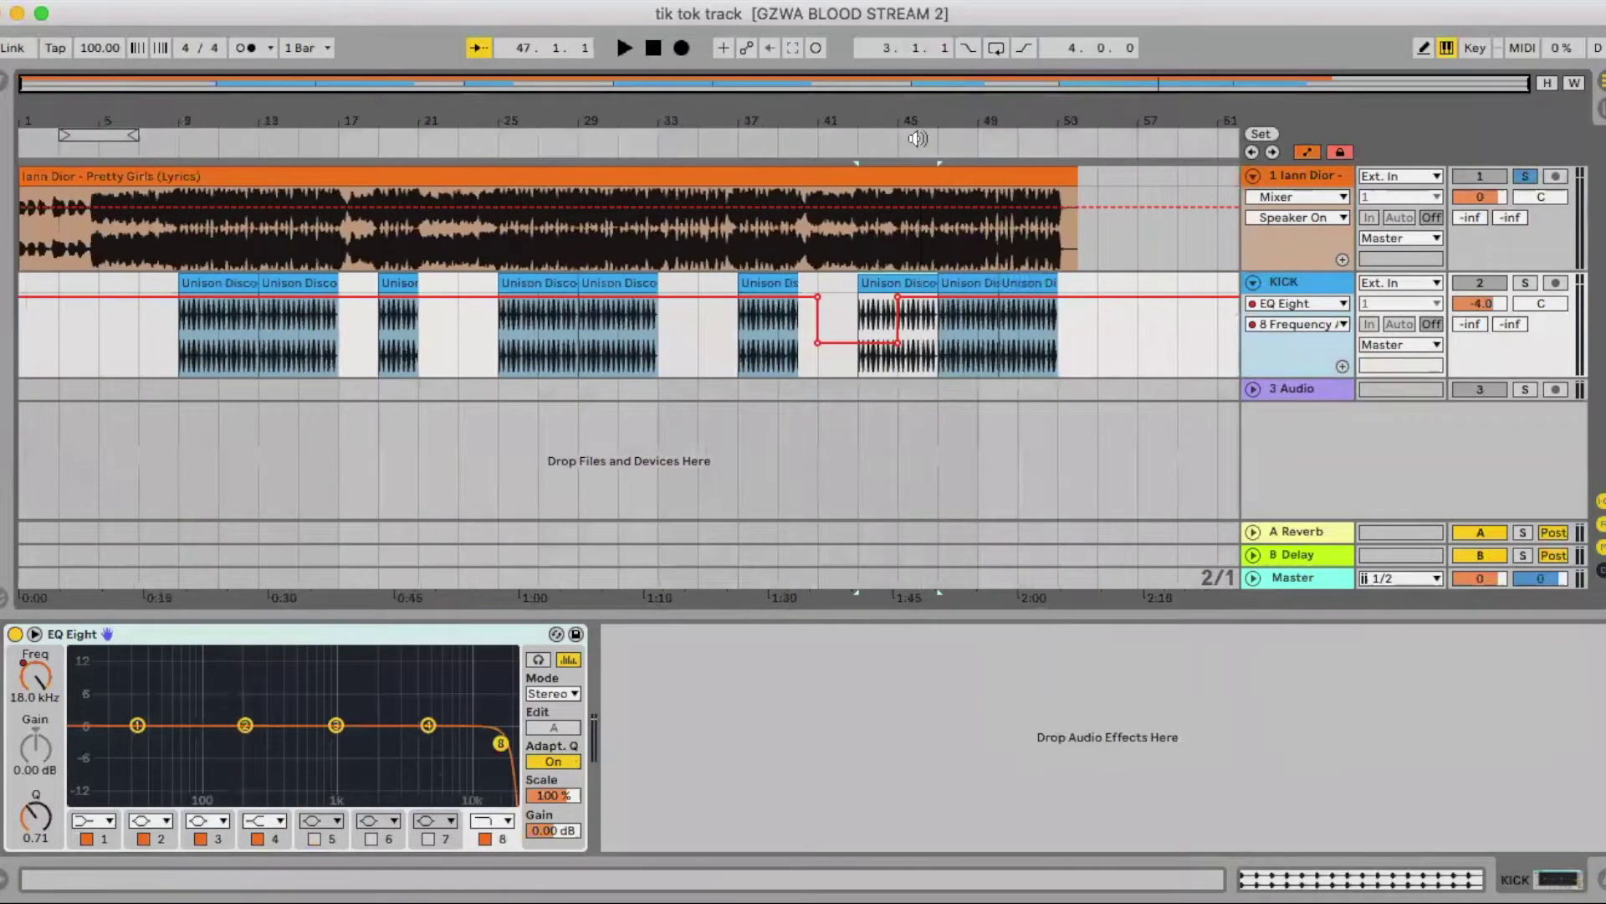
key(ctrl+z)
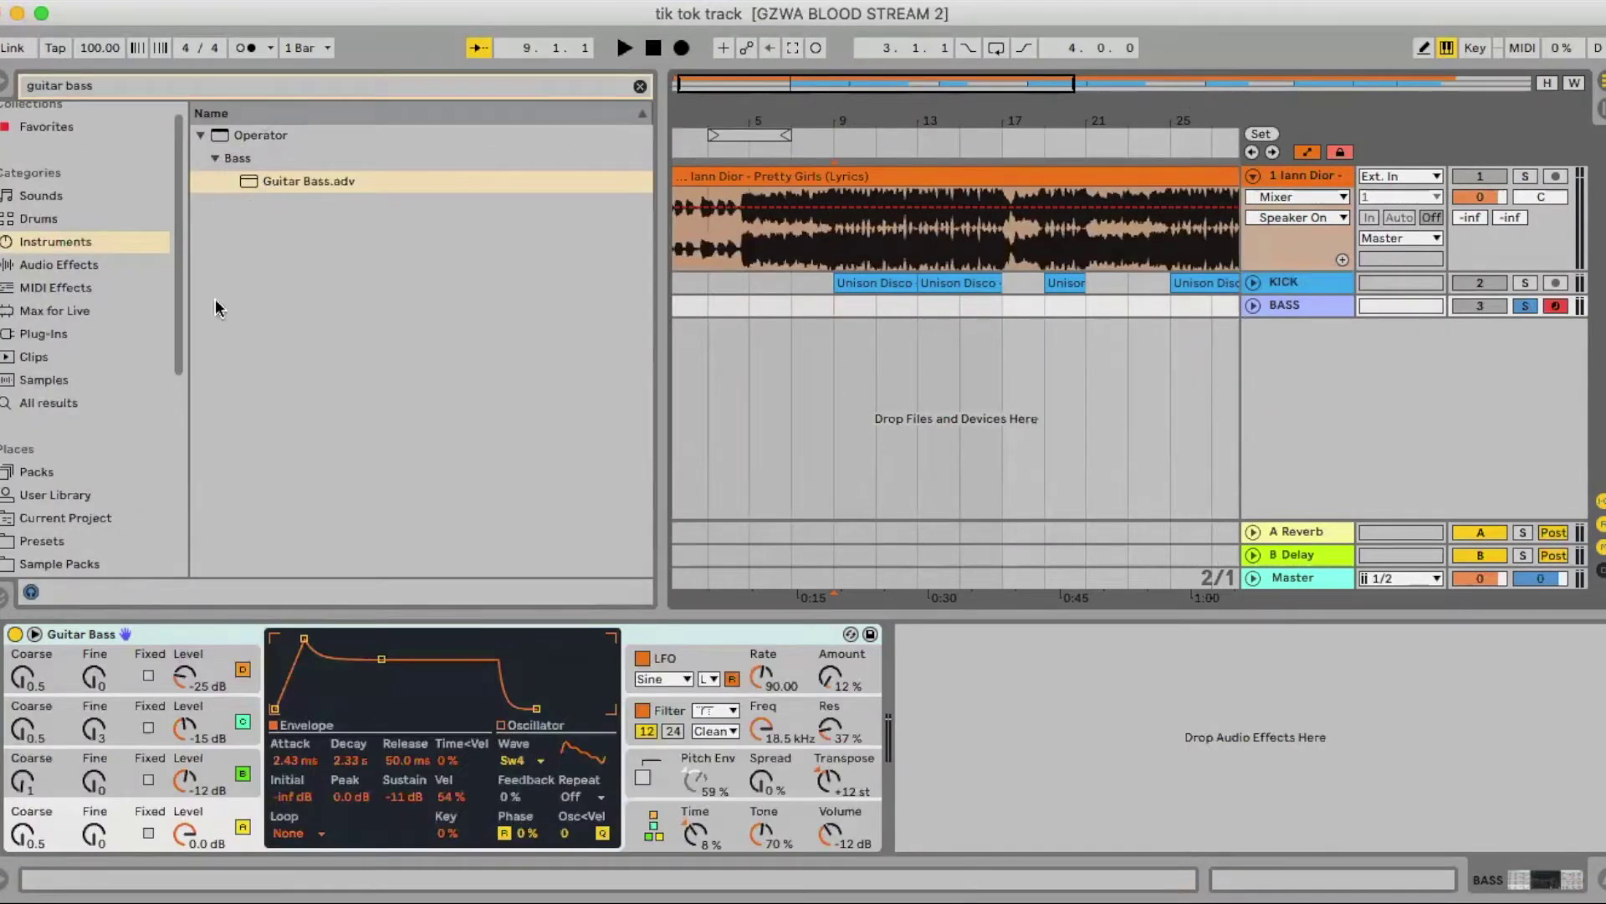
Display and examine the envelope of oscillator C in the BASS track's Guitar Bass instrument.
click(129, 720)
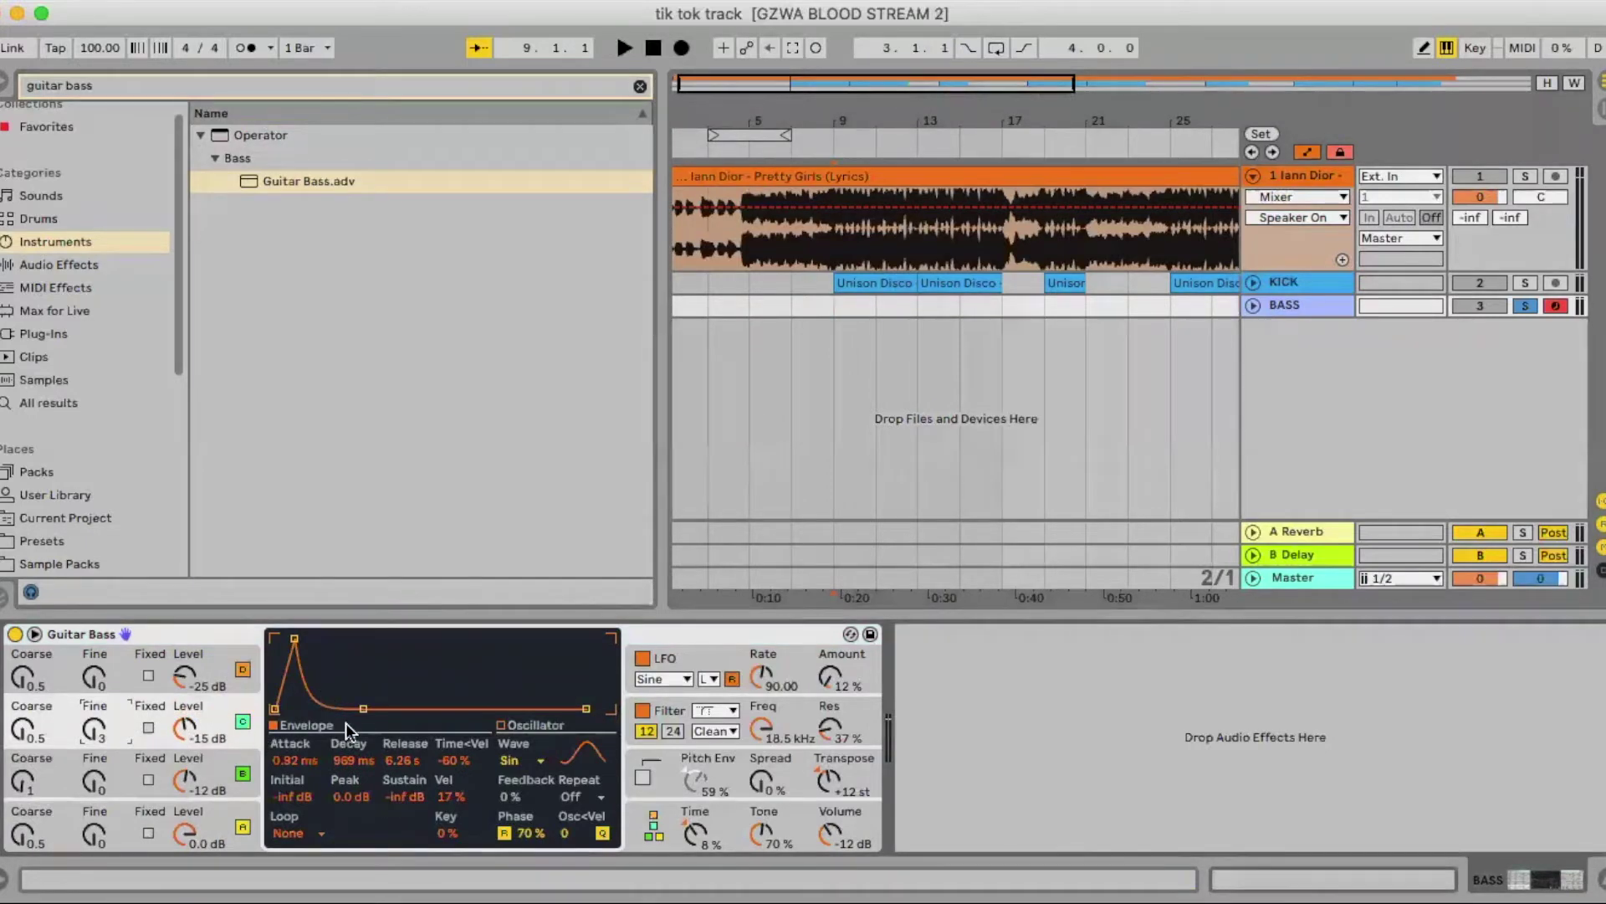
drag(363, 708, 359, 709)
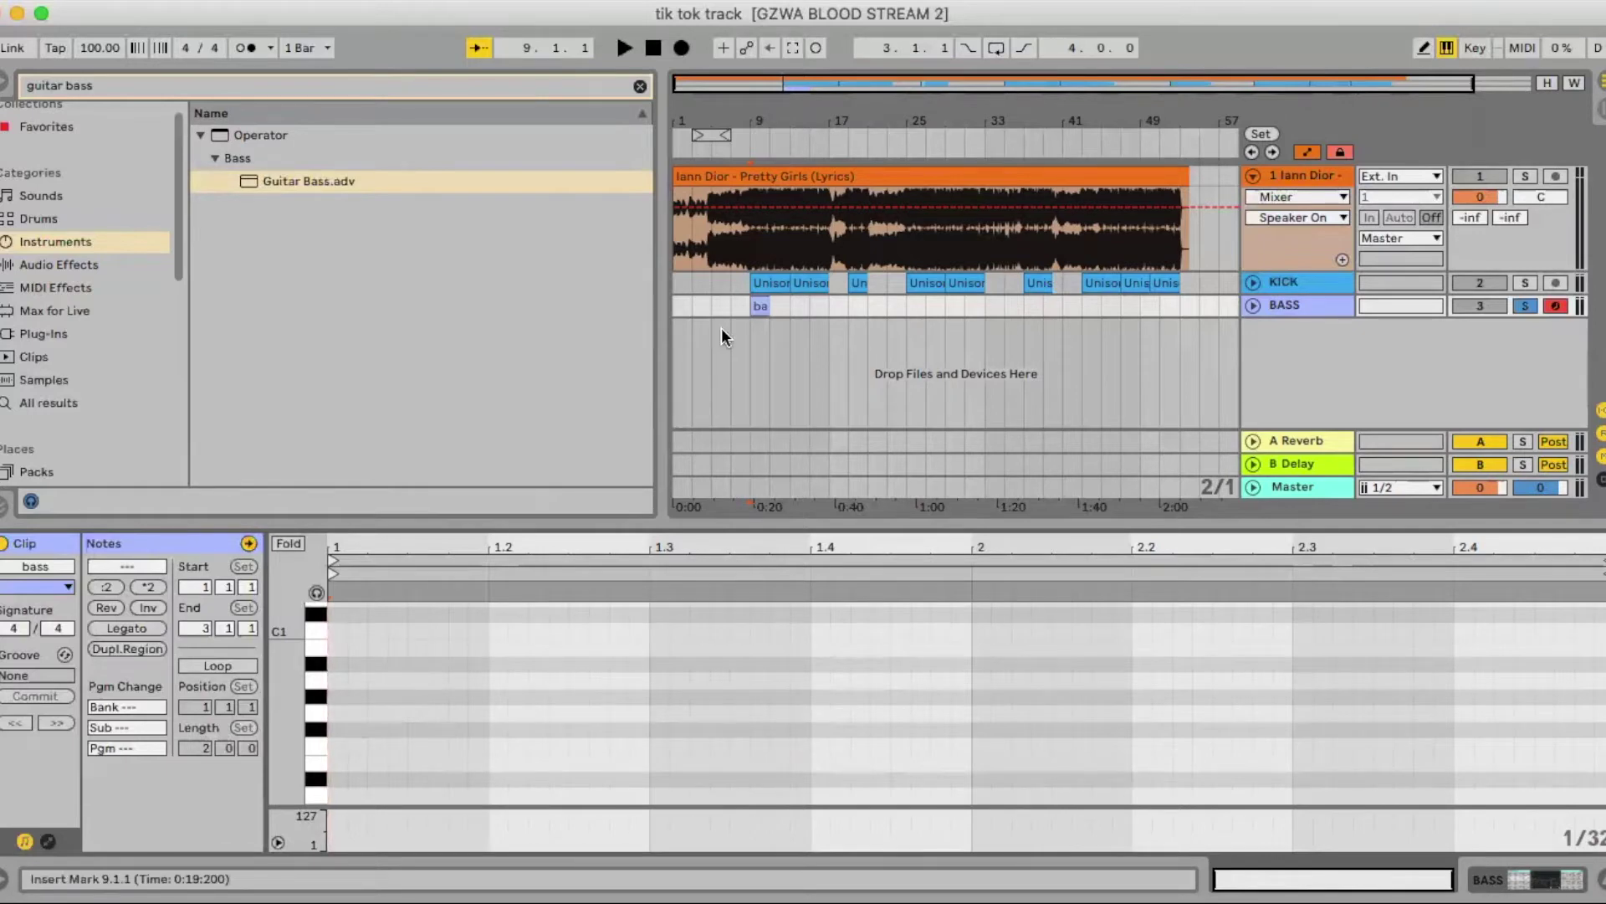
Enter one-beat notes F#0 at 1.1 and C#1 at 1.3 in the two-bar bass clip and audition their pitches.
double_click(336, 727)
drag(393, 719, 488, 725)
scroll(656, 643, up, 2)
drag(658, 646, 808, 645)
scroll(809, 645, down, 1)
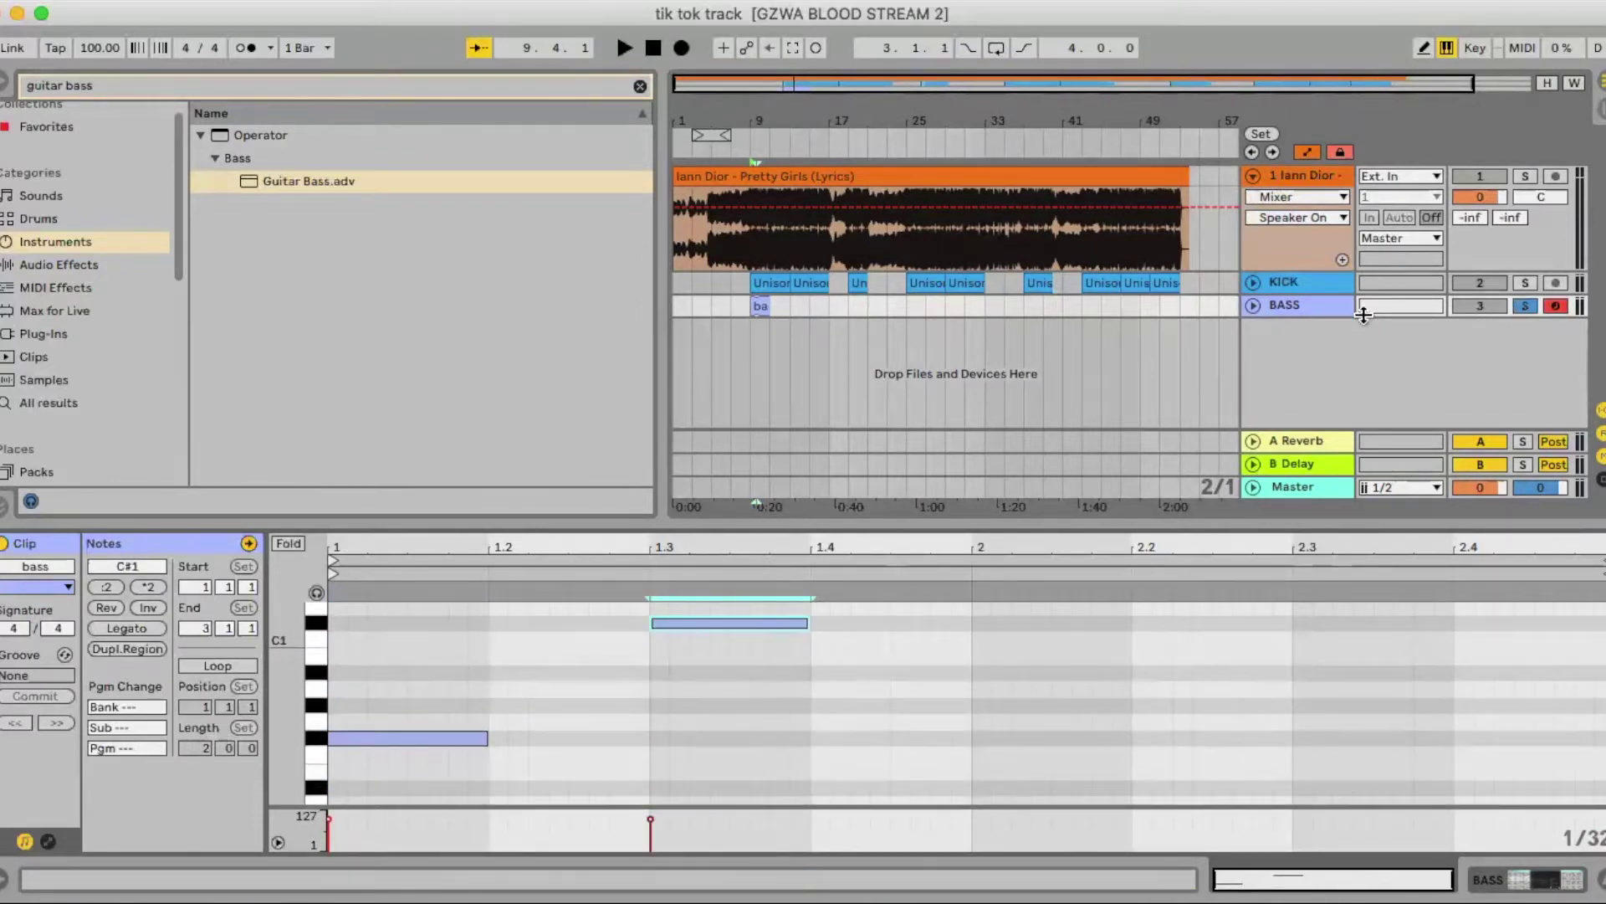
click(320, 737)
click(728, 623)
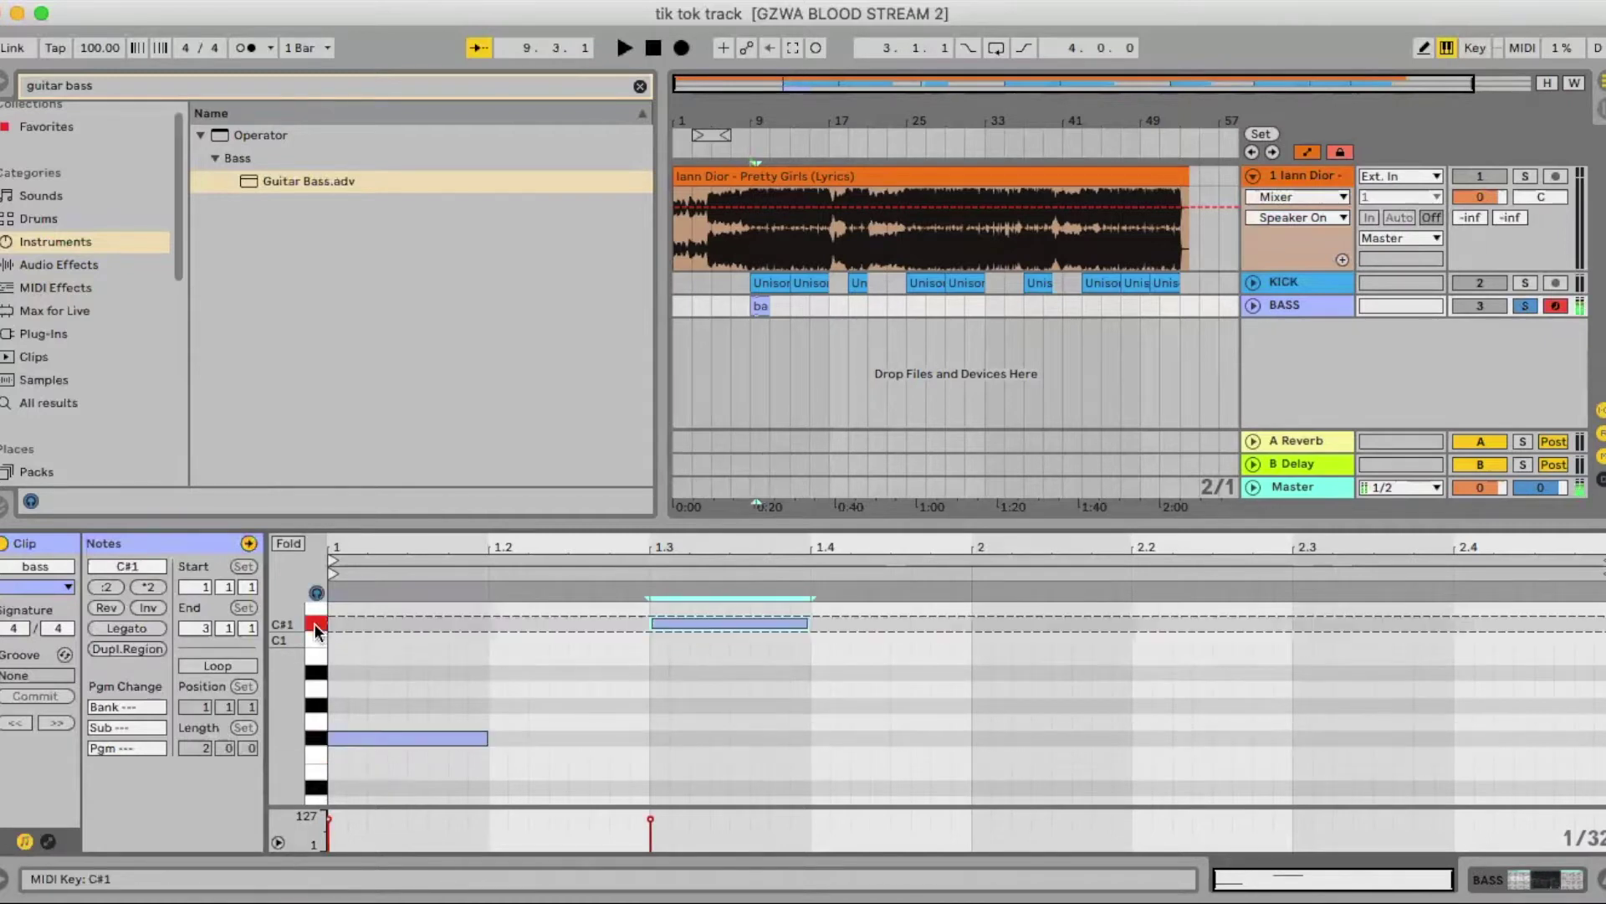
Add two one-beat B0 notes at 2.1 and 2.3 in the bass clip.
click(978, 654)
double_click(978, 654)
double_click(1303, 650)
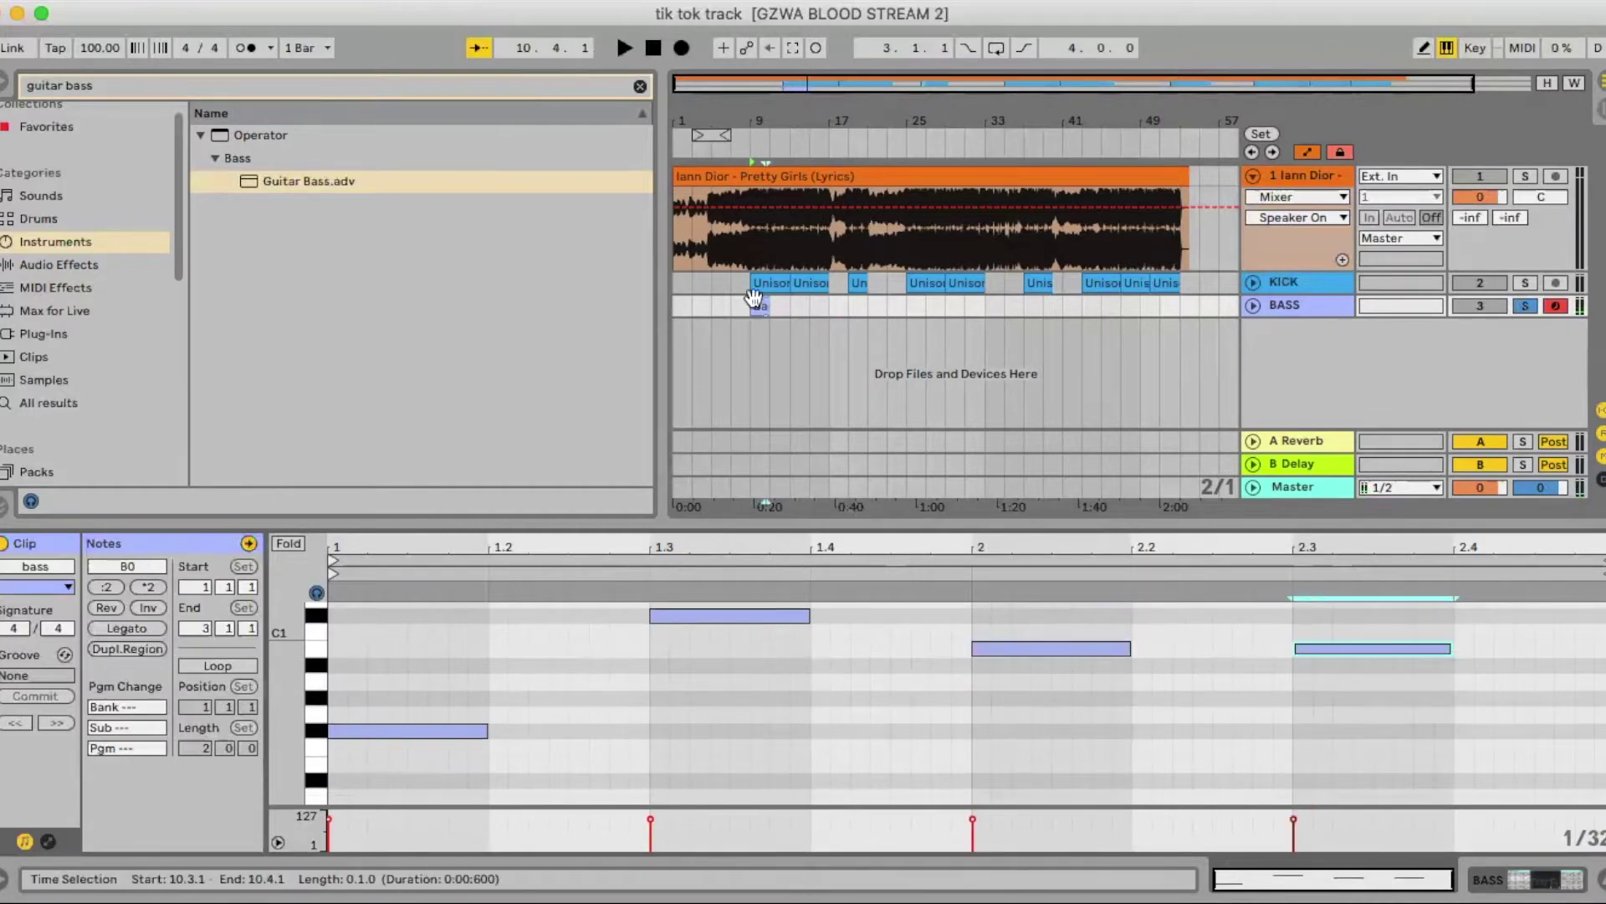
Expand the BASS track and play the bass clip around bar 10.
click(1253, 305)
click(767, 324)
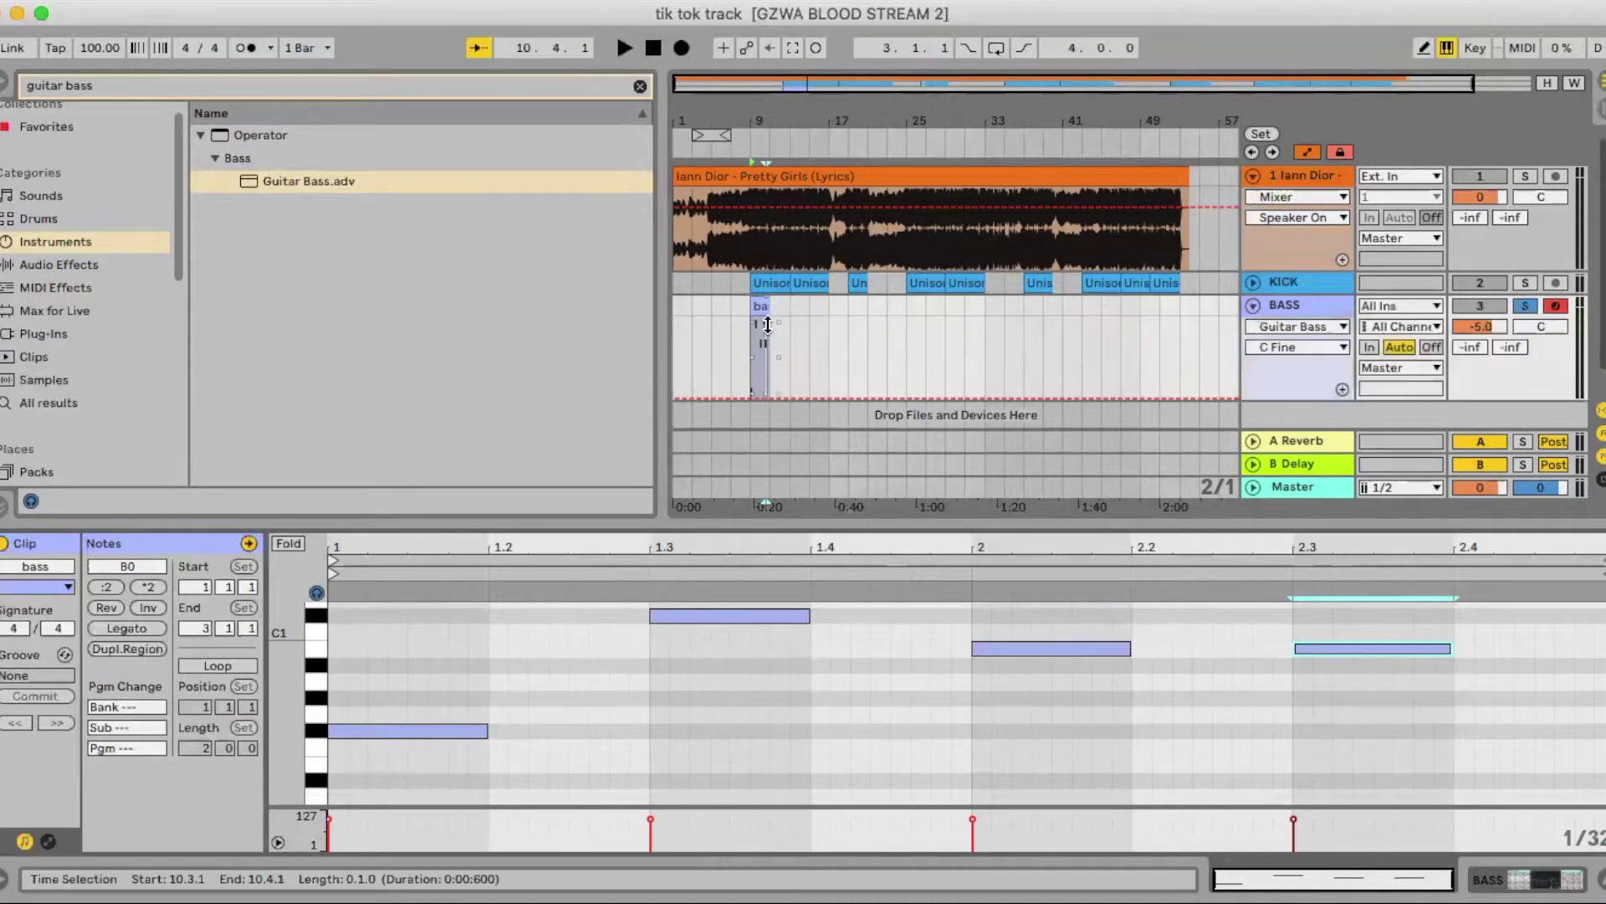
key(space)
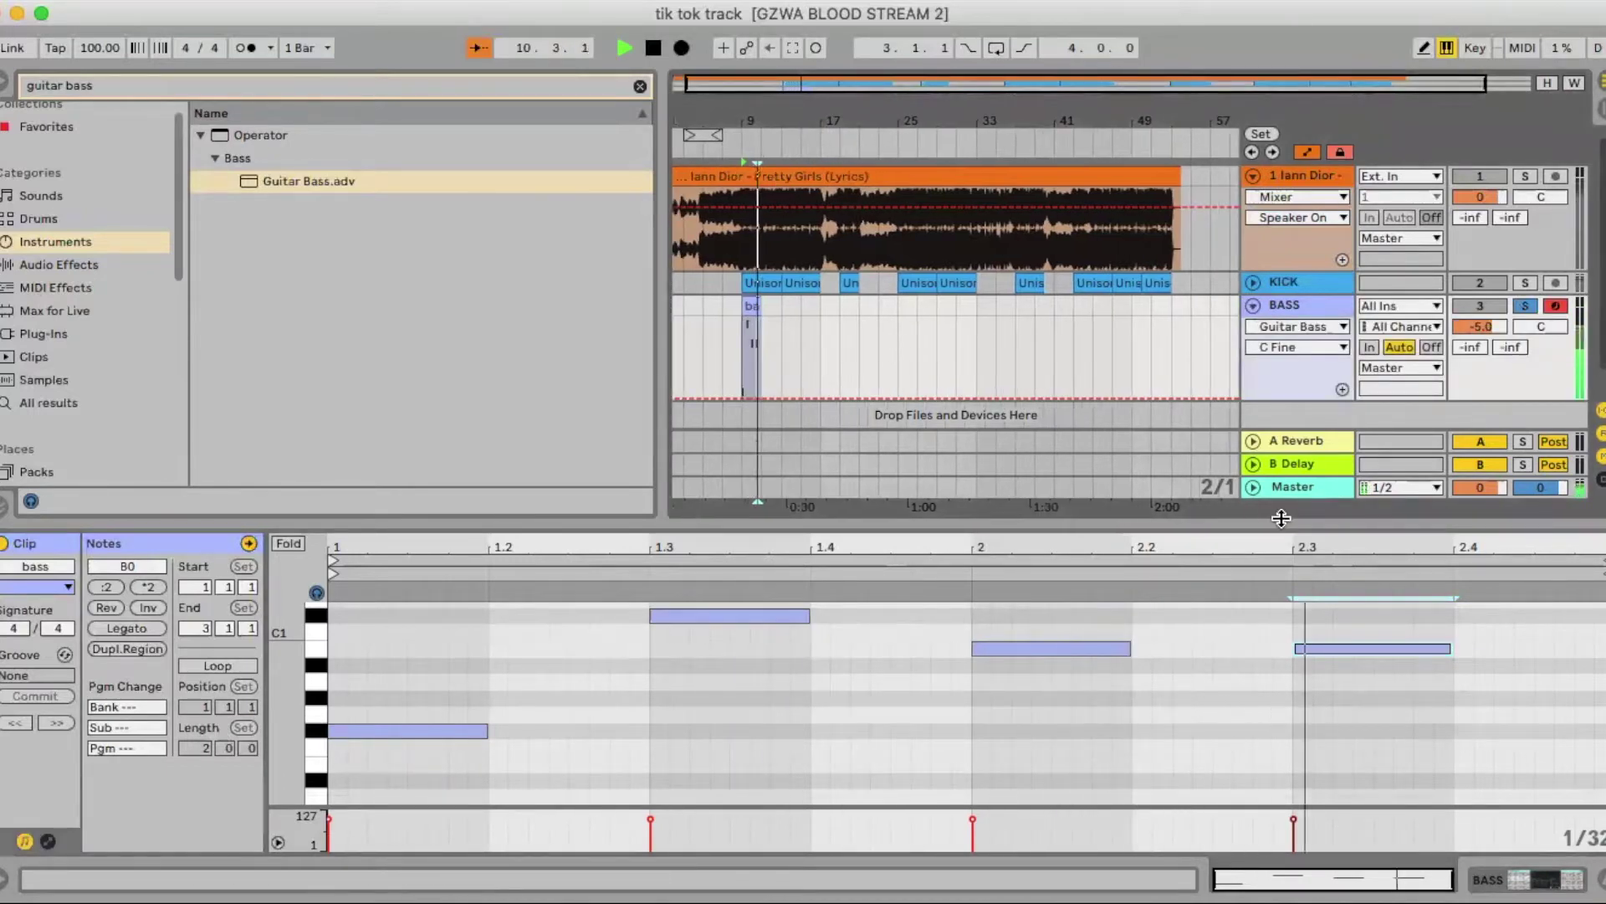
key(space)
Hide the browser and duplicate the two-bar bass clip across bars 9 to 17, 19 to 23 and from bar 25.
key(super+alt+b)
click(384, 333)
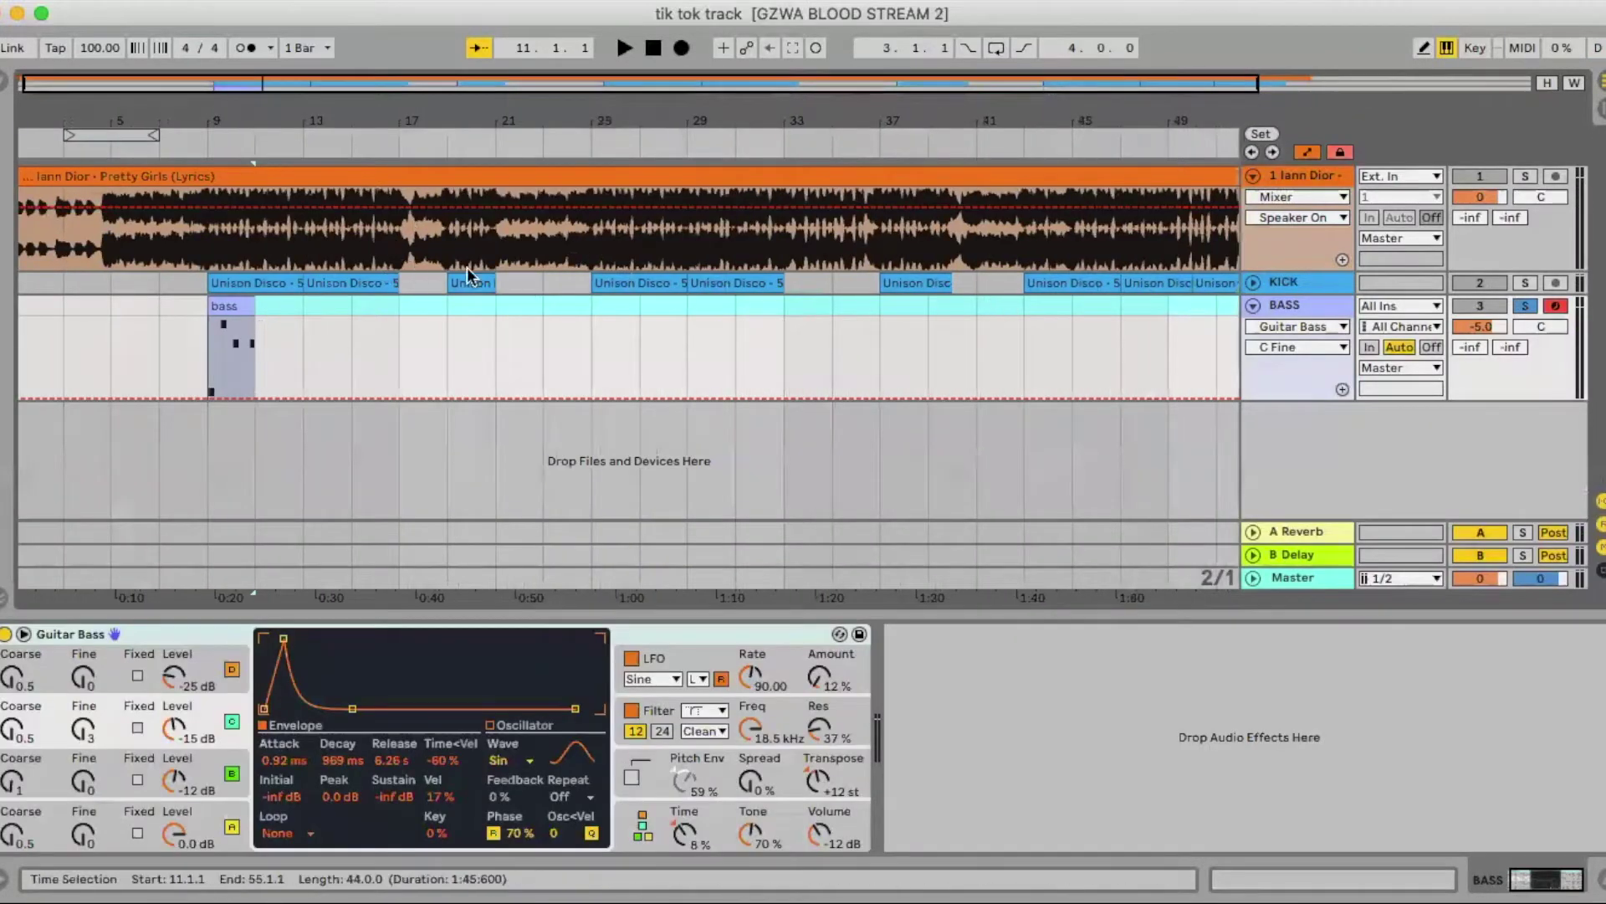
click(239, 306)
key(super+d)
key(super+d)
key(super+d)
key(super+d)
key(super+d)
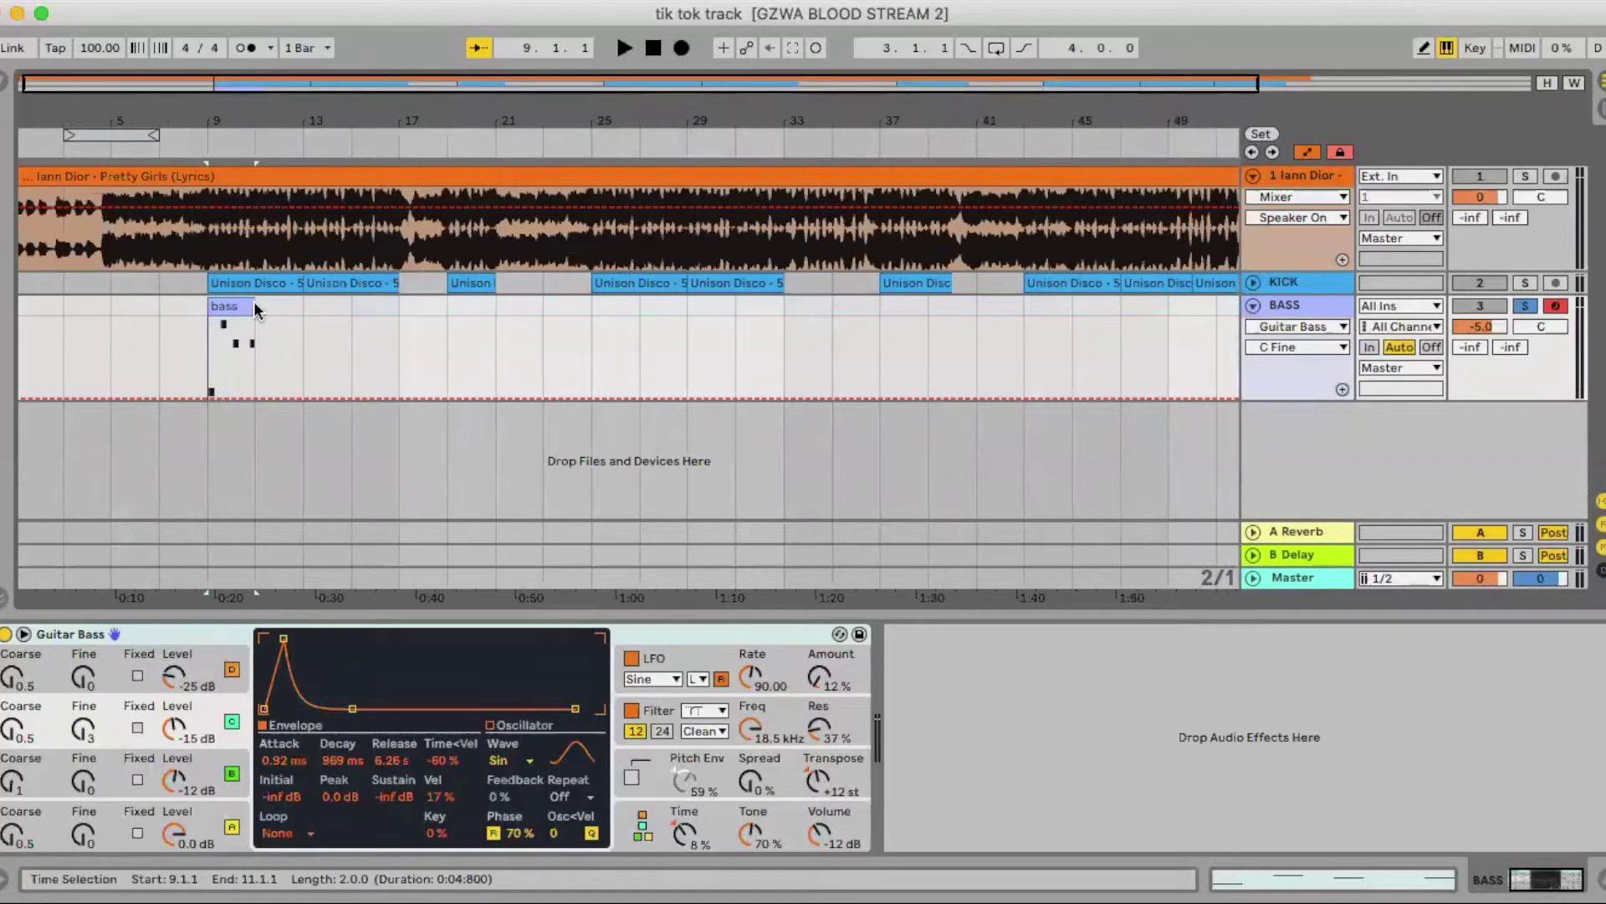
key(super+d)
key(super+d)
key(super+d)
key(super+d)
key(super+d)
key(super+d)
key(super+d)
key(super+d)
key(super+d)
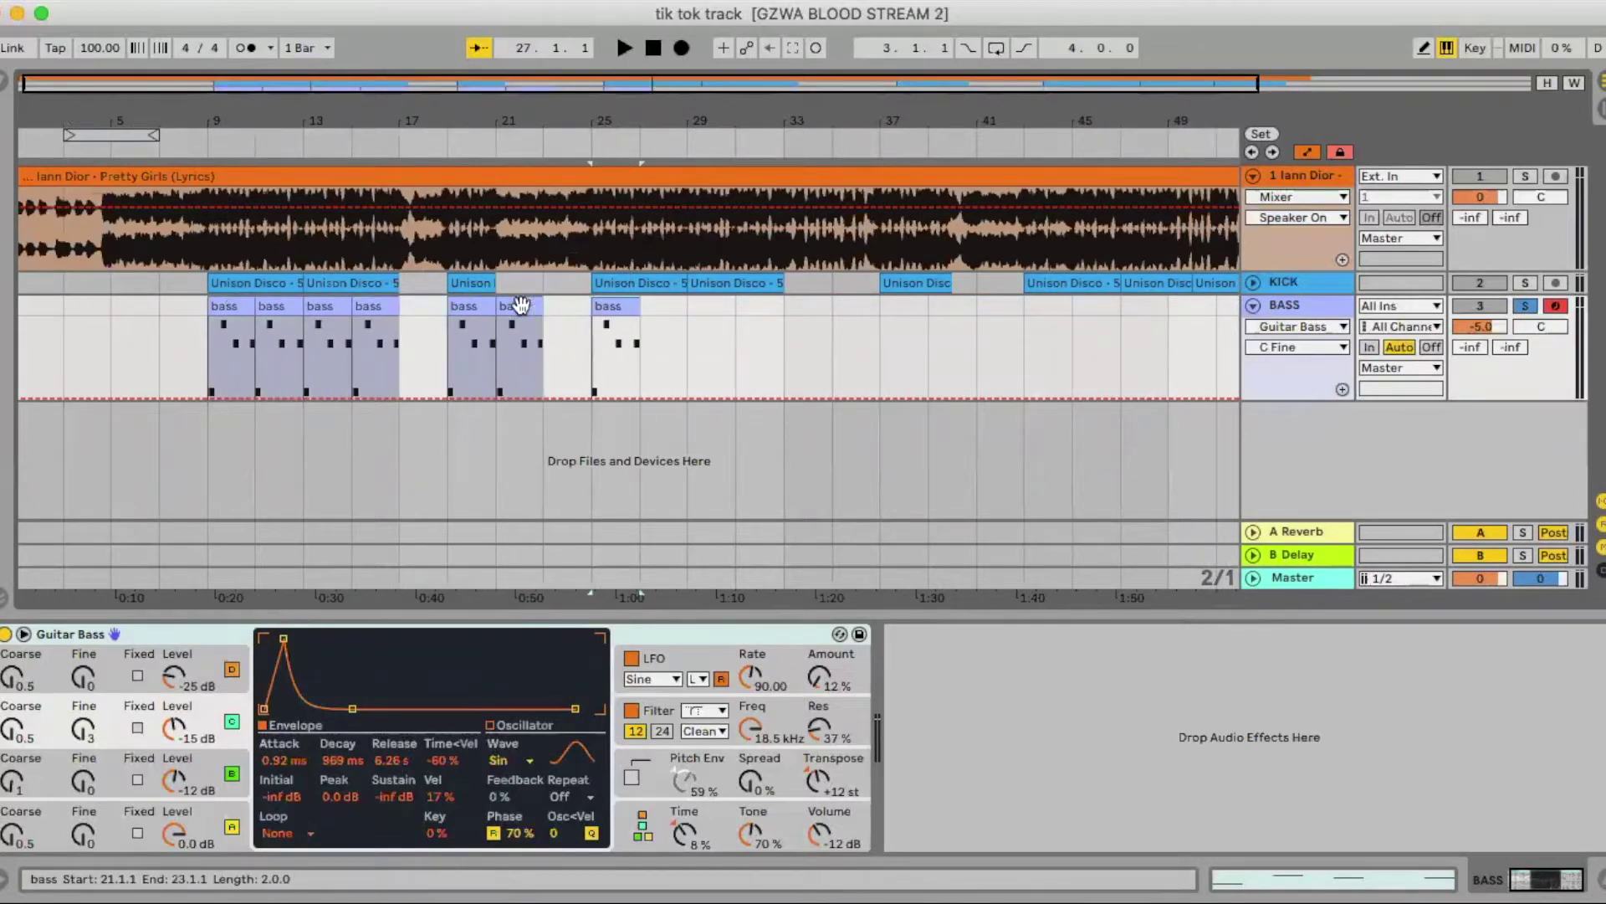
Continue the bass clip copies through bars 25 to 40 and 43 to 53, matching the kick sections.
right_click(1007, 311)
click(1238, 782)
key(super+d)
key(super+d)
key(super+d)
key(super+d)
key(super+d)
drag(719, 125, 718, 113)
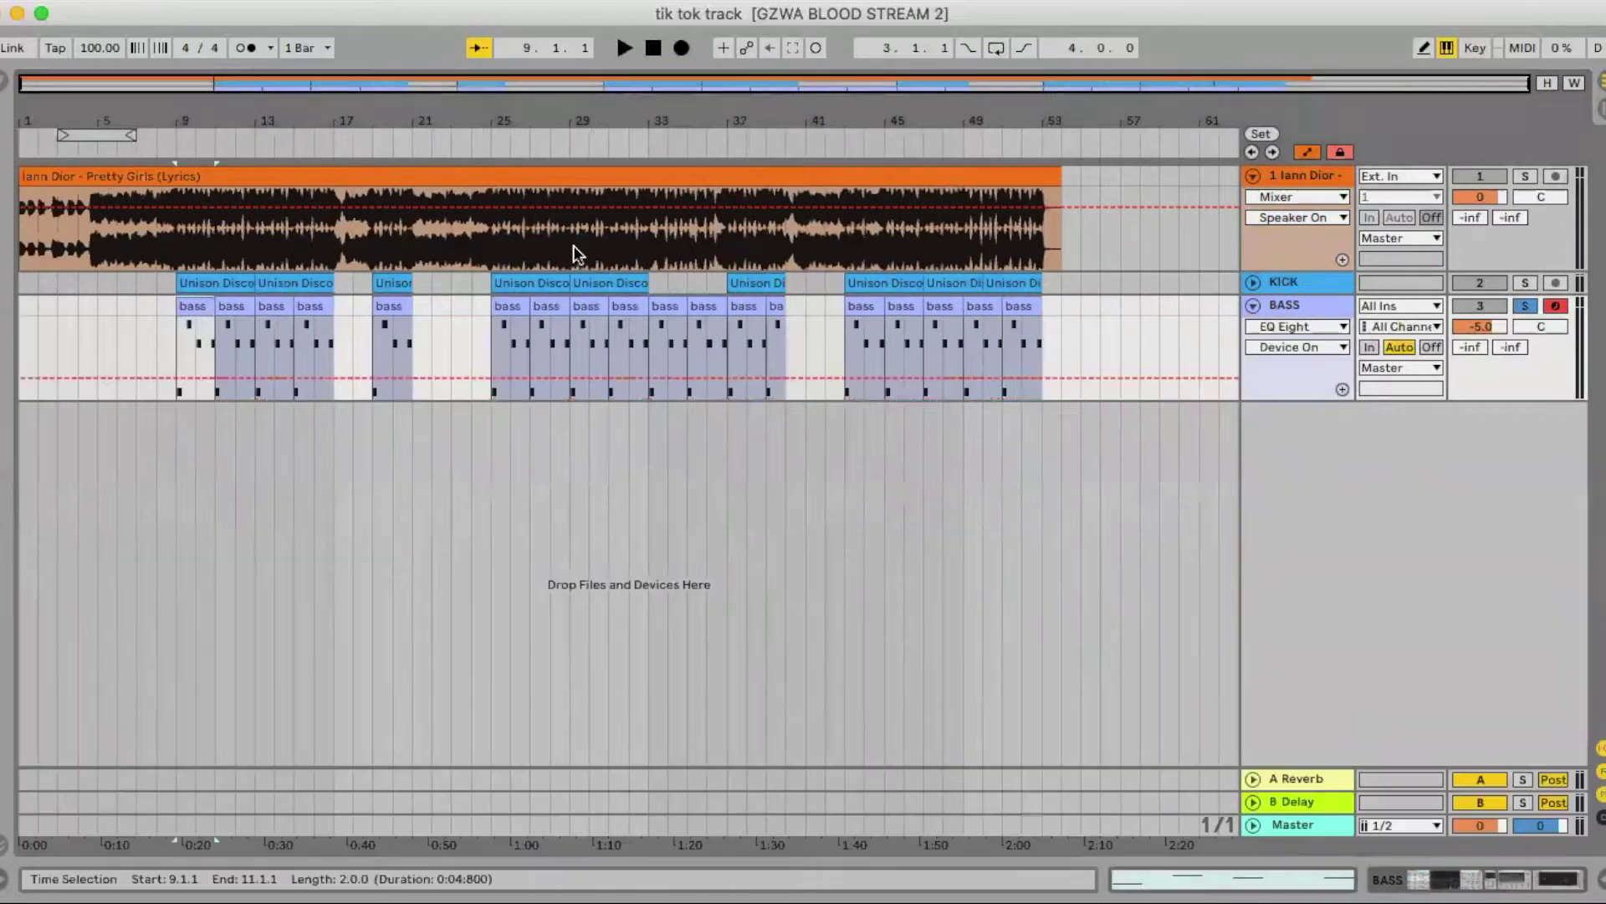
Play the soloed bass around bars 27 to 30 and examine its Overdrive, Amp and EQ Eight devices.
click(583, 306)
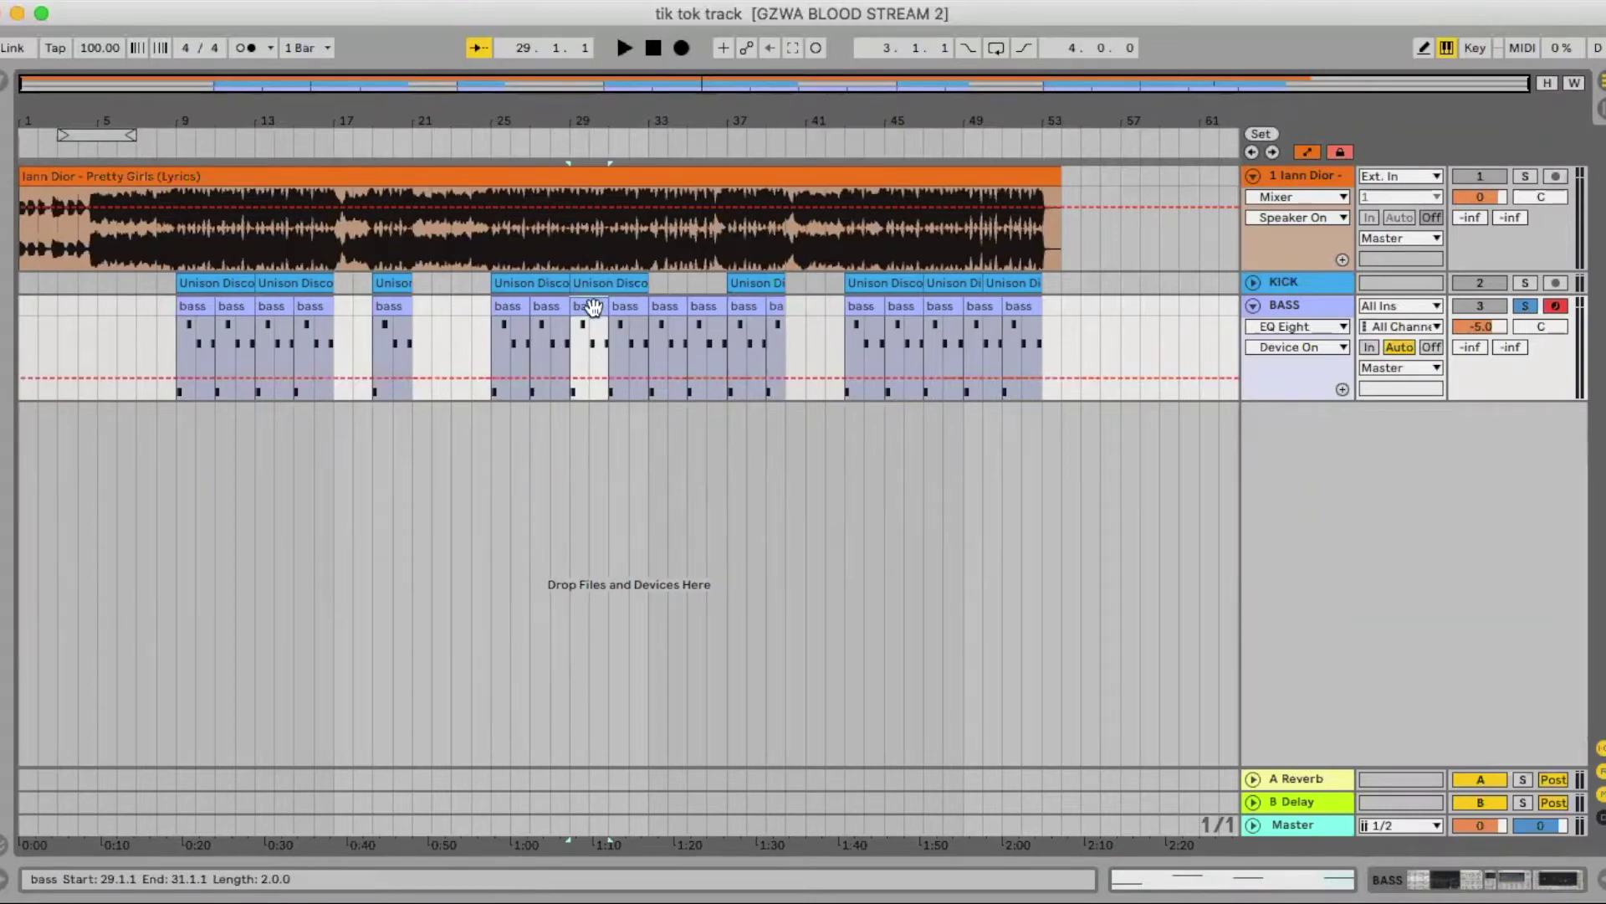
key(space)
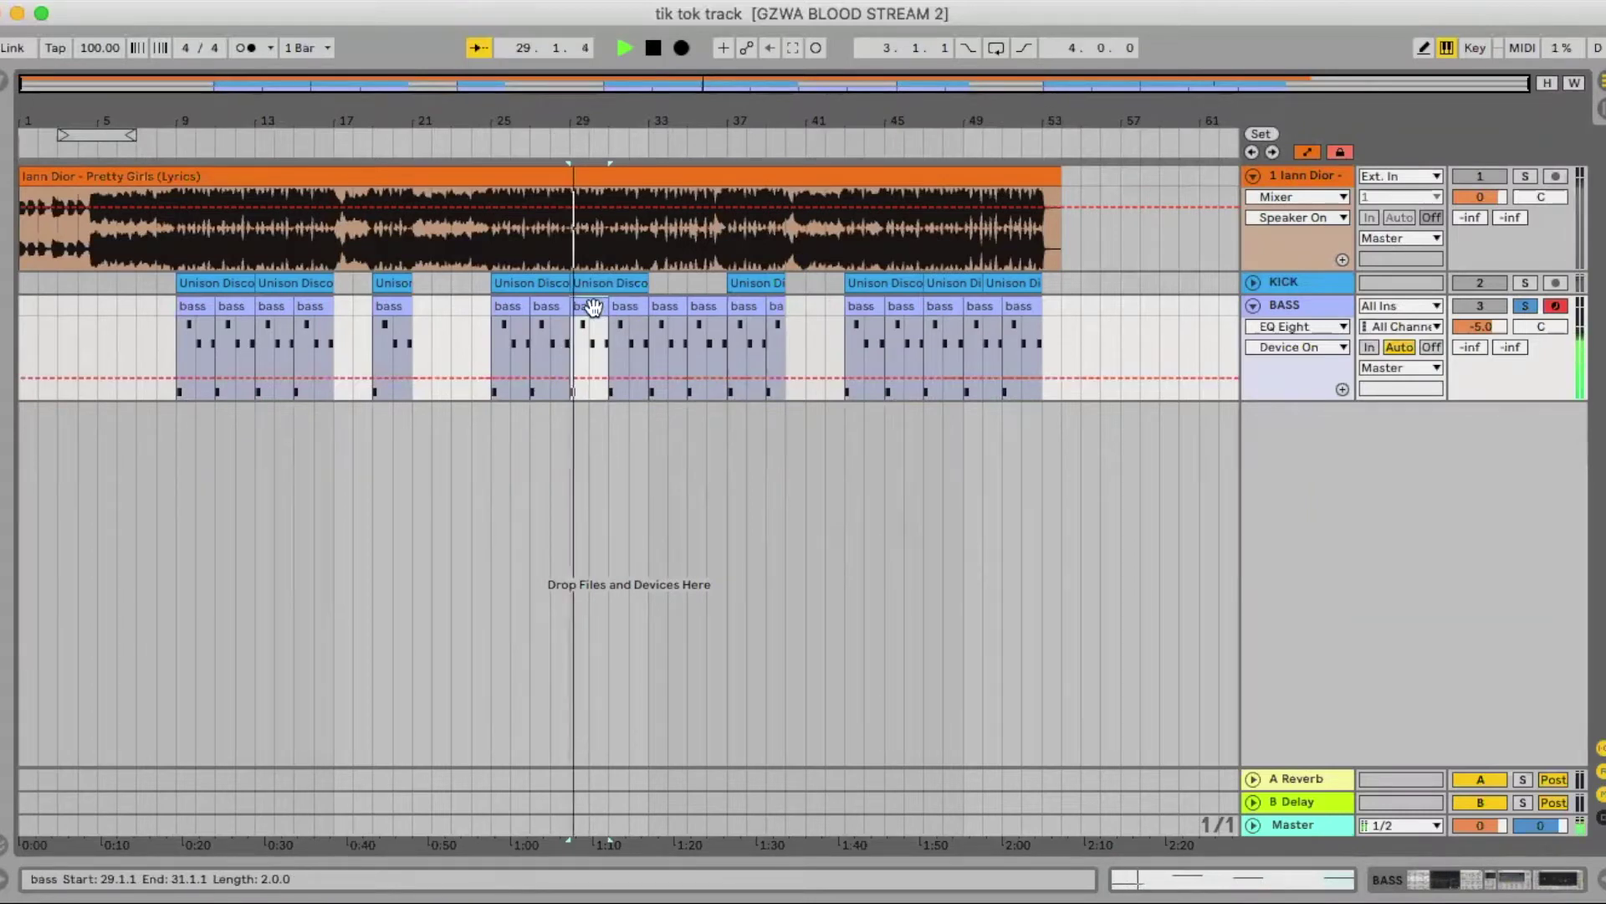
key(space)
key(super+alt+l)
scroll(665, 810, right, 2)
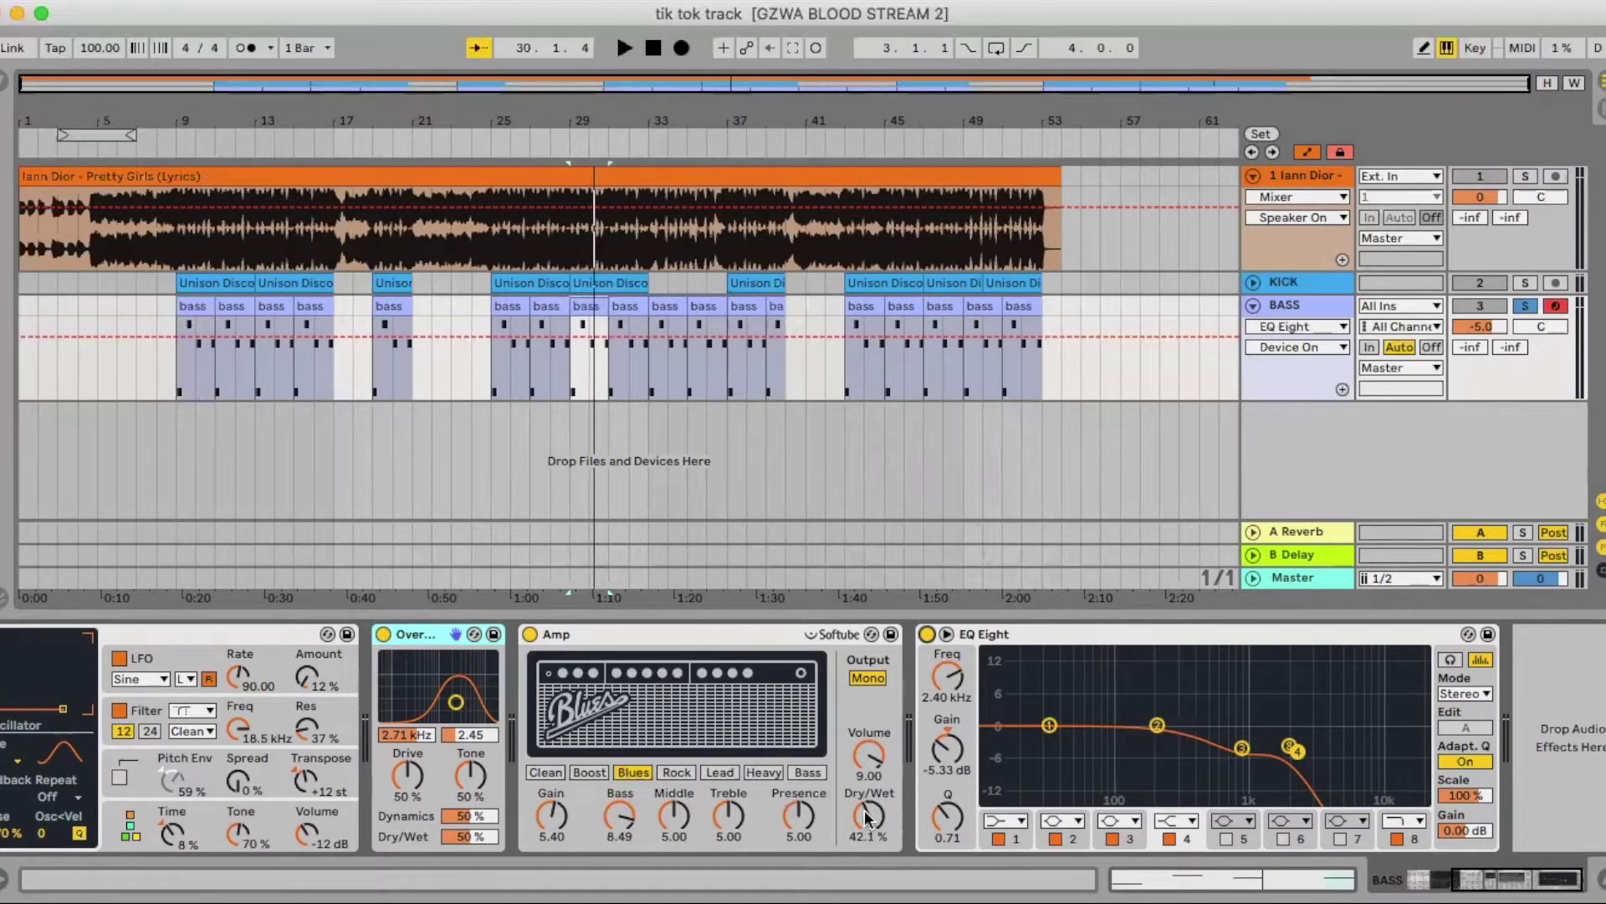
scroll(1128, 743, right, 1)
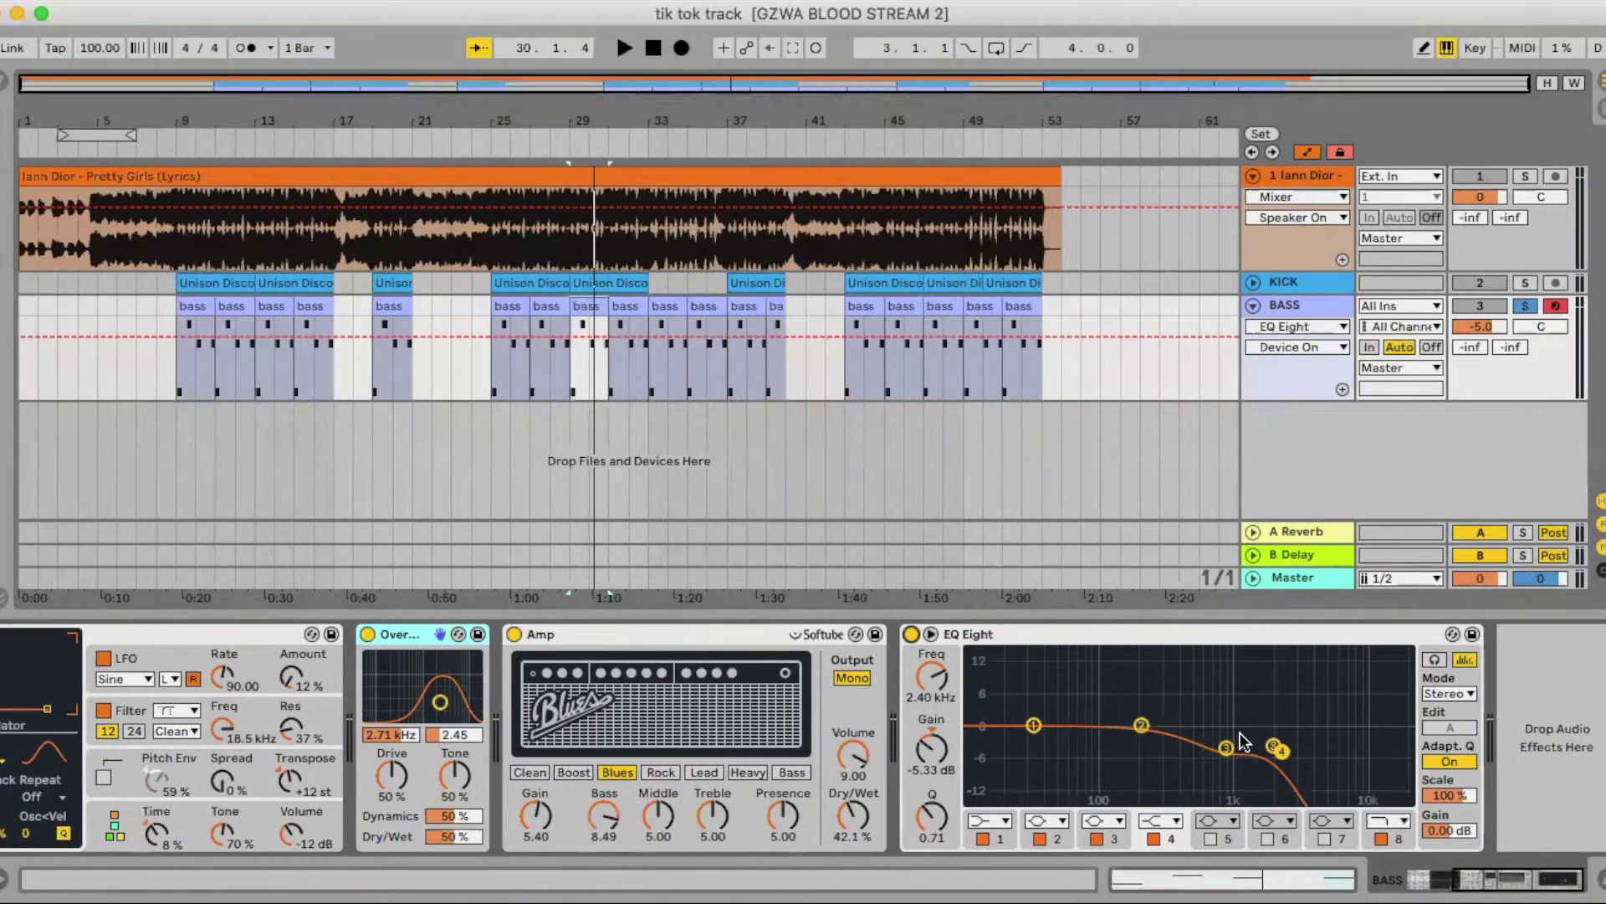
click(550, 303)
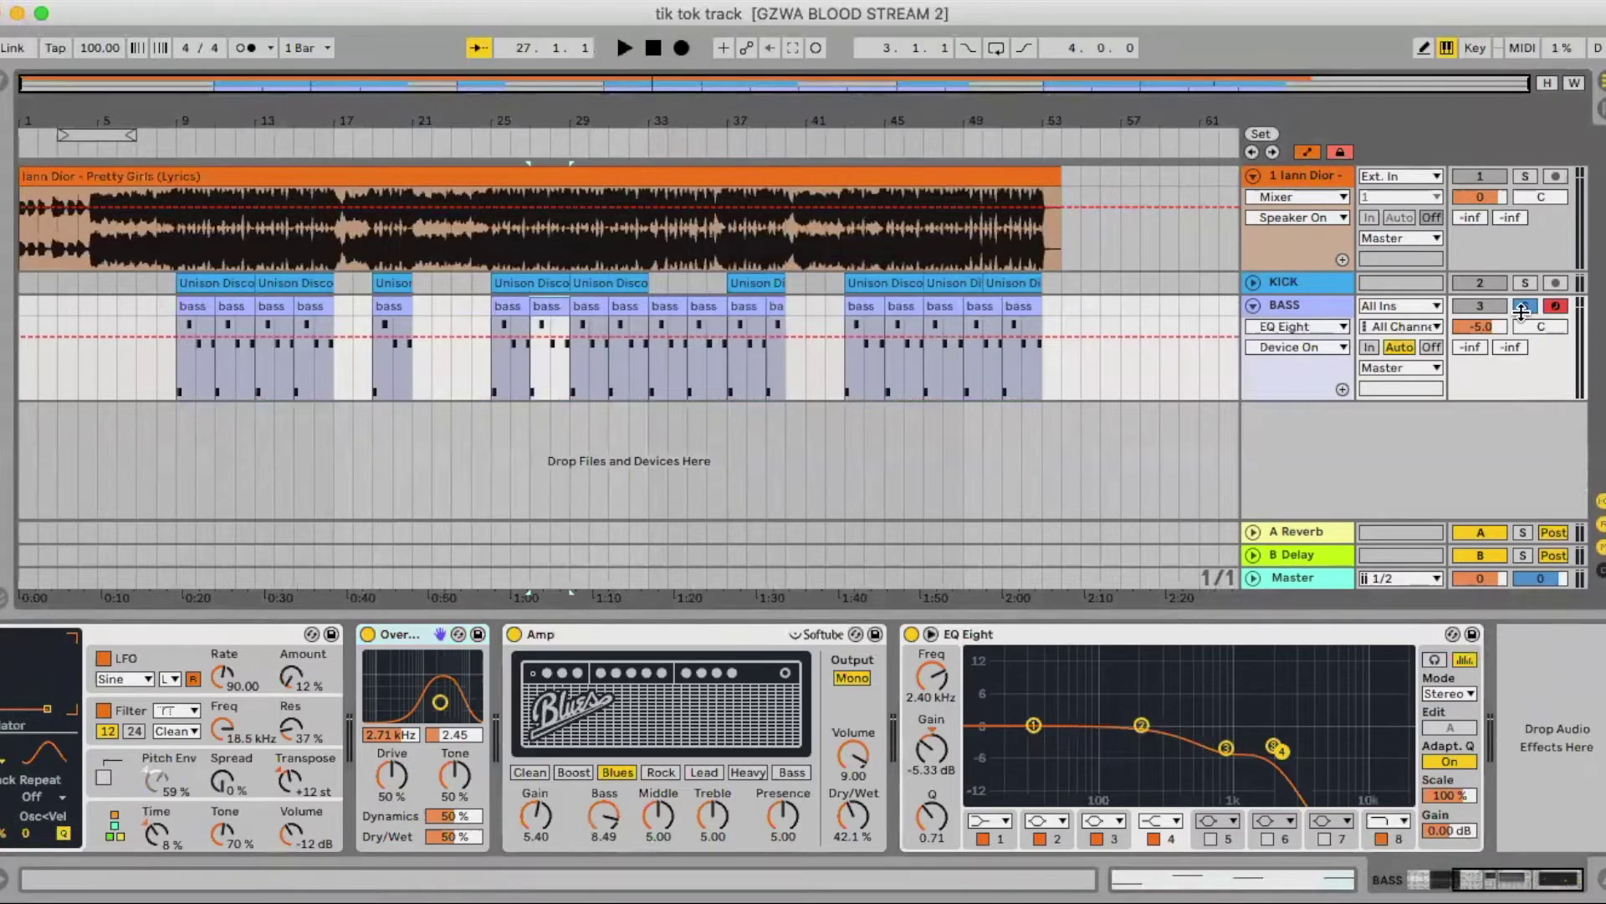
key(space)
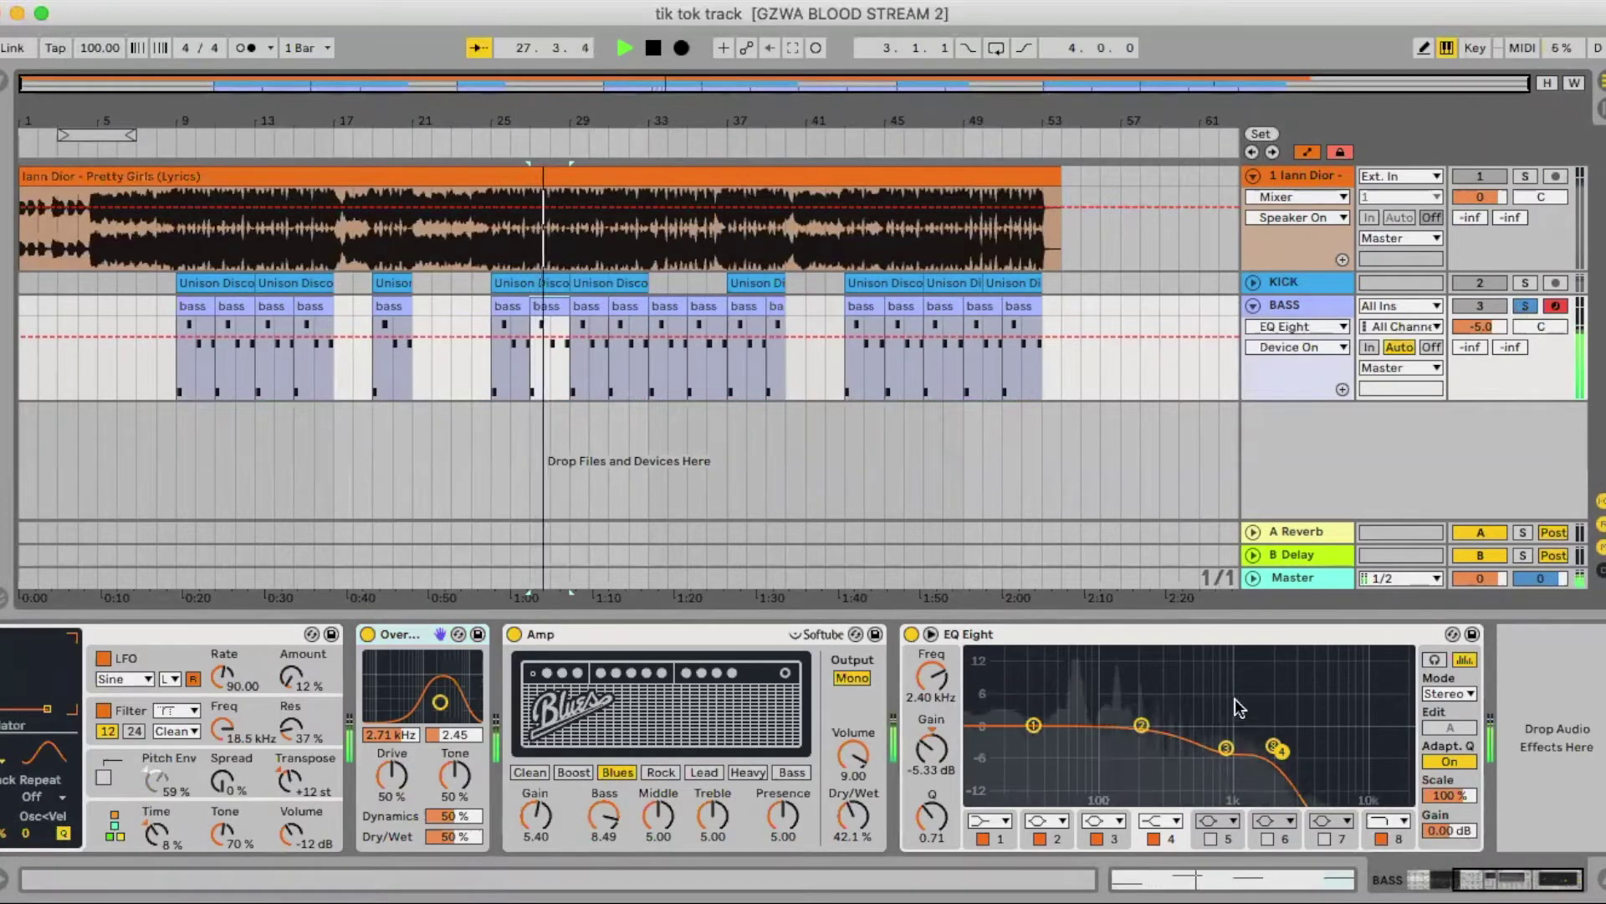
key(space)
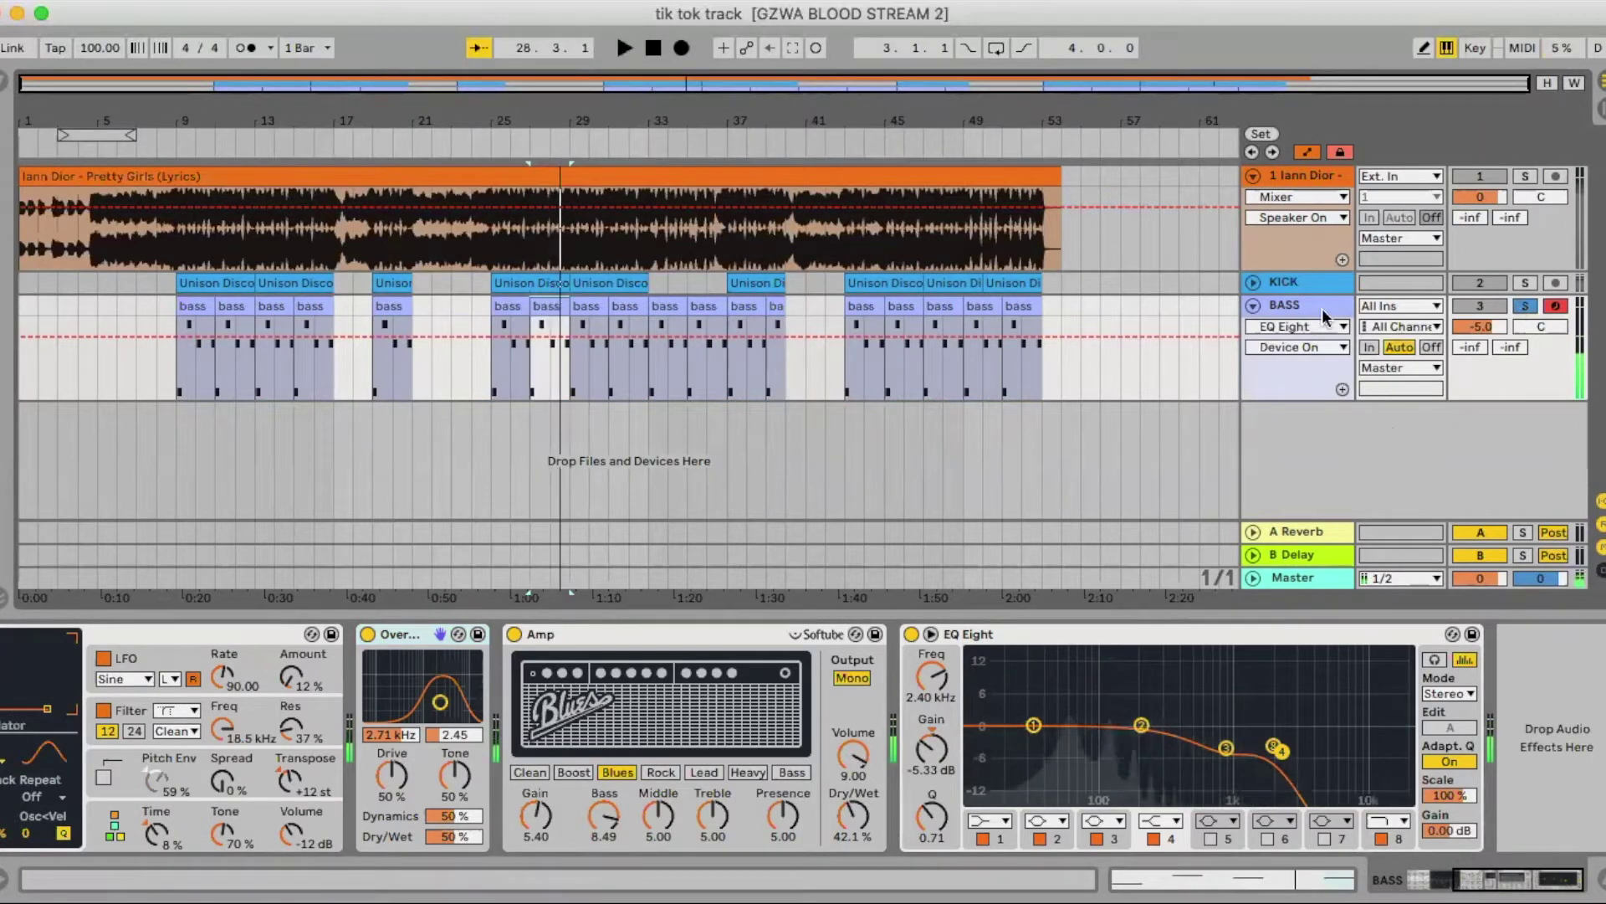
Unsolo the BASS track, deactivate the song track and play kick and bass together from bar 25.
click(1525, 306)
click(512, 306)
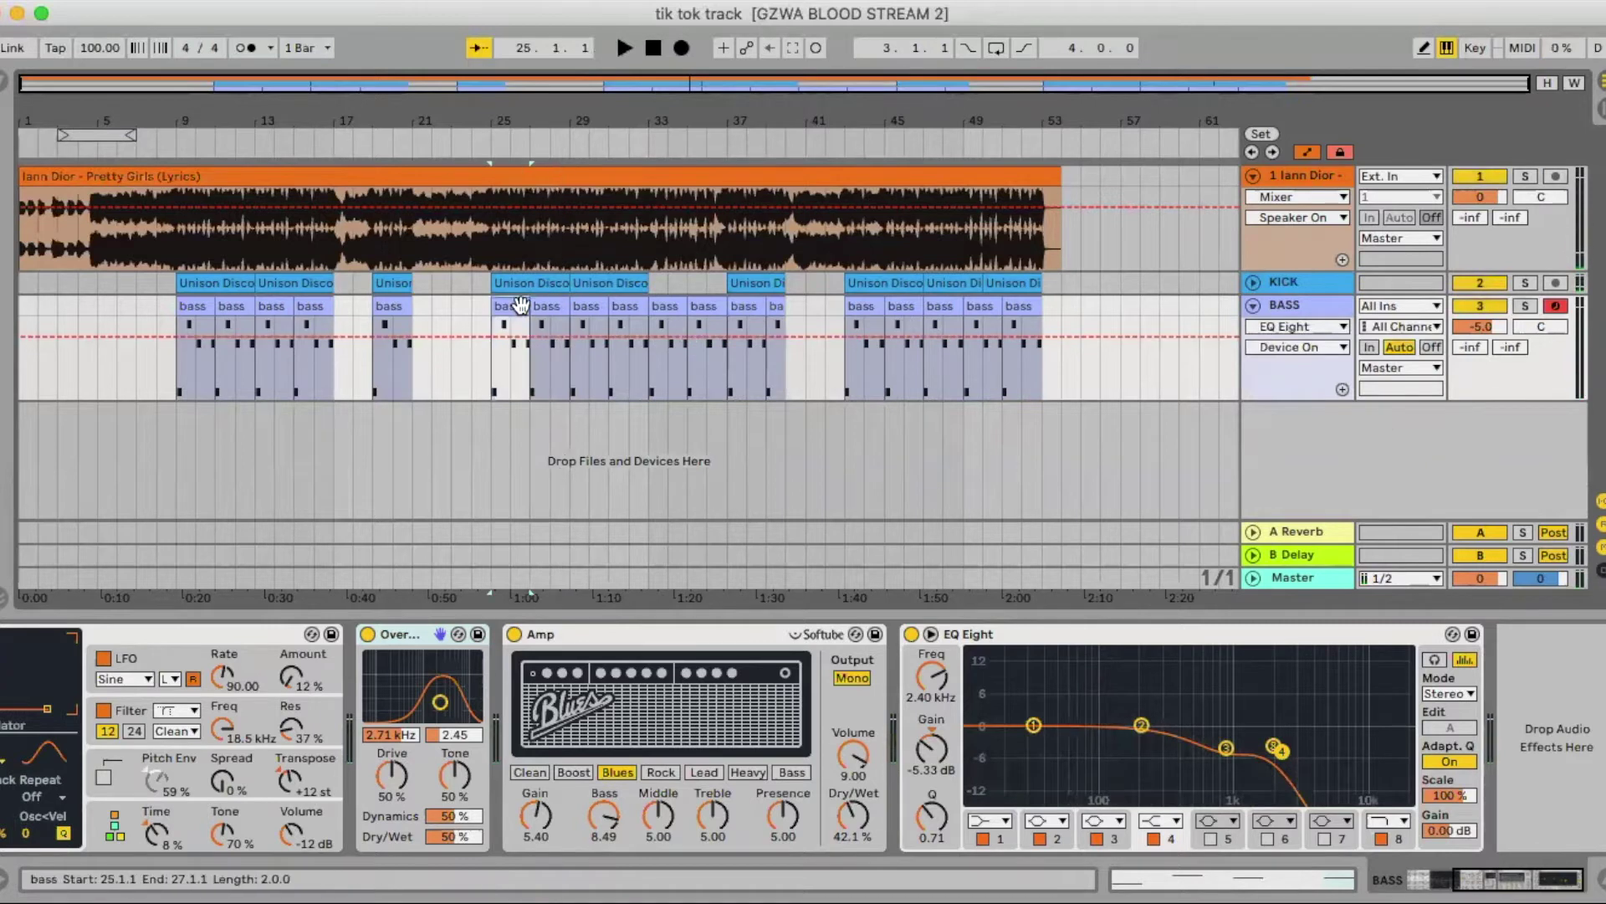
key(space)
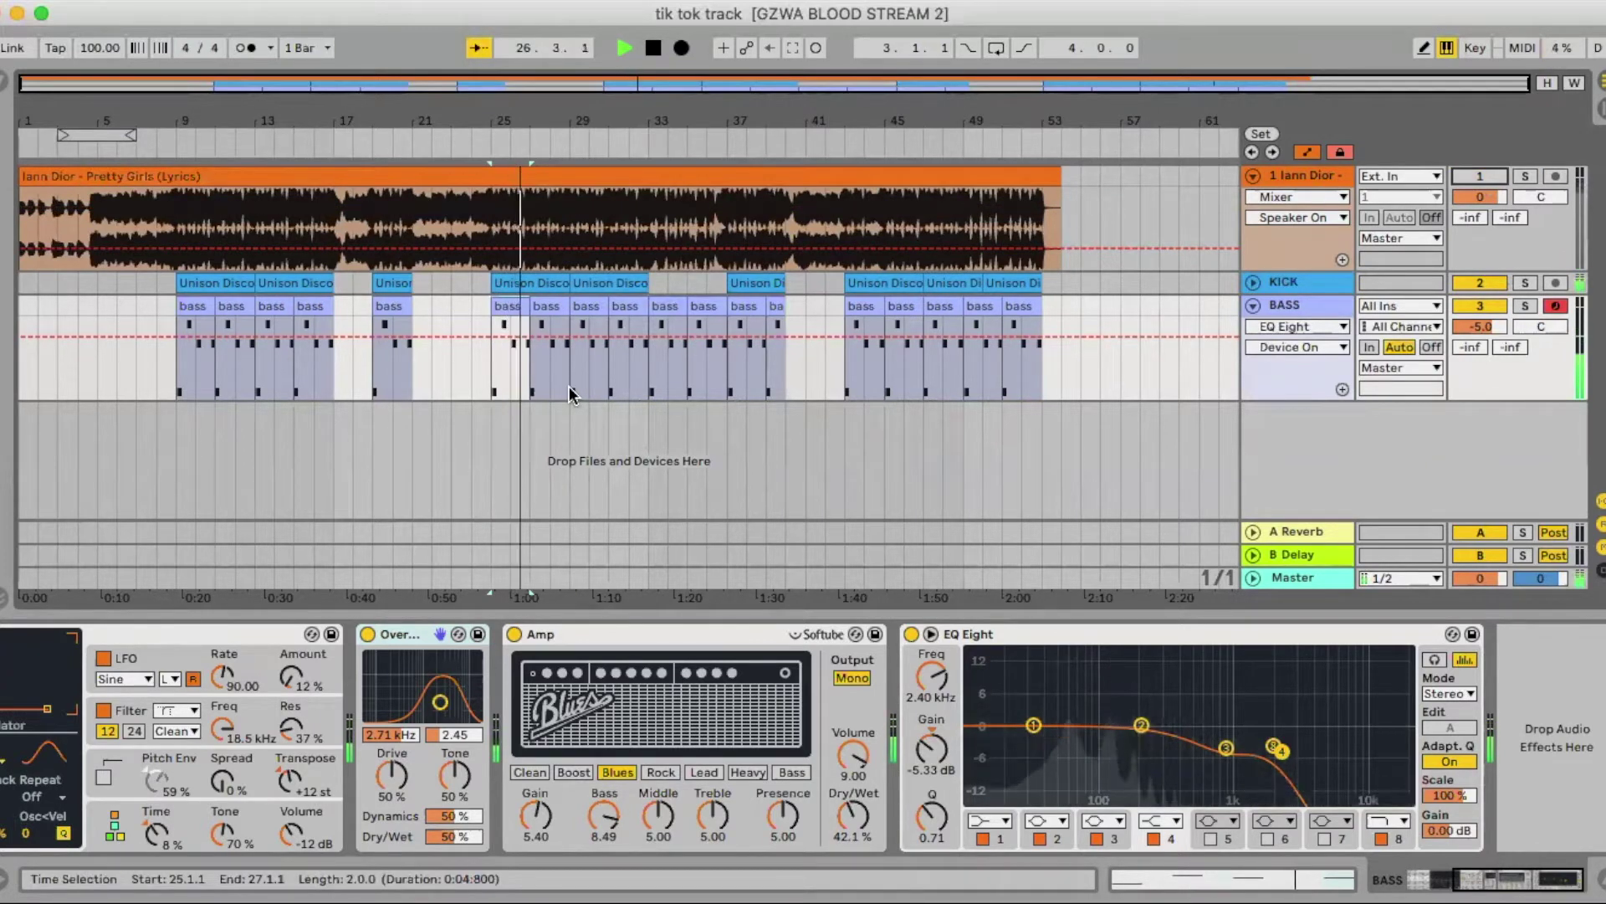
key(space)
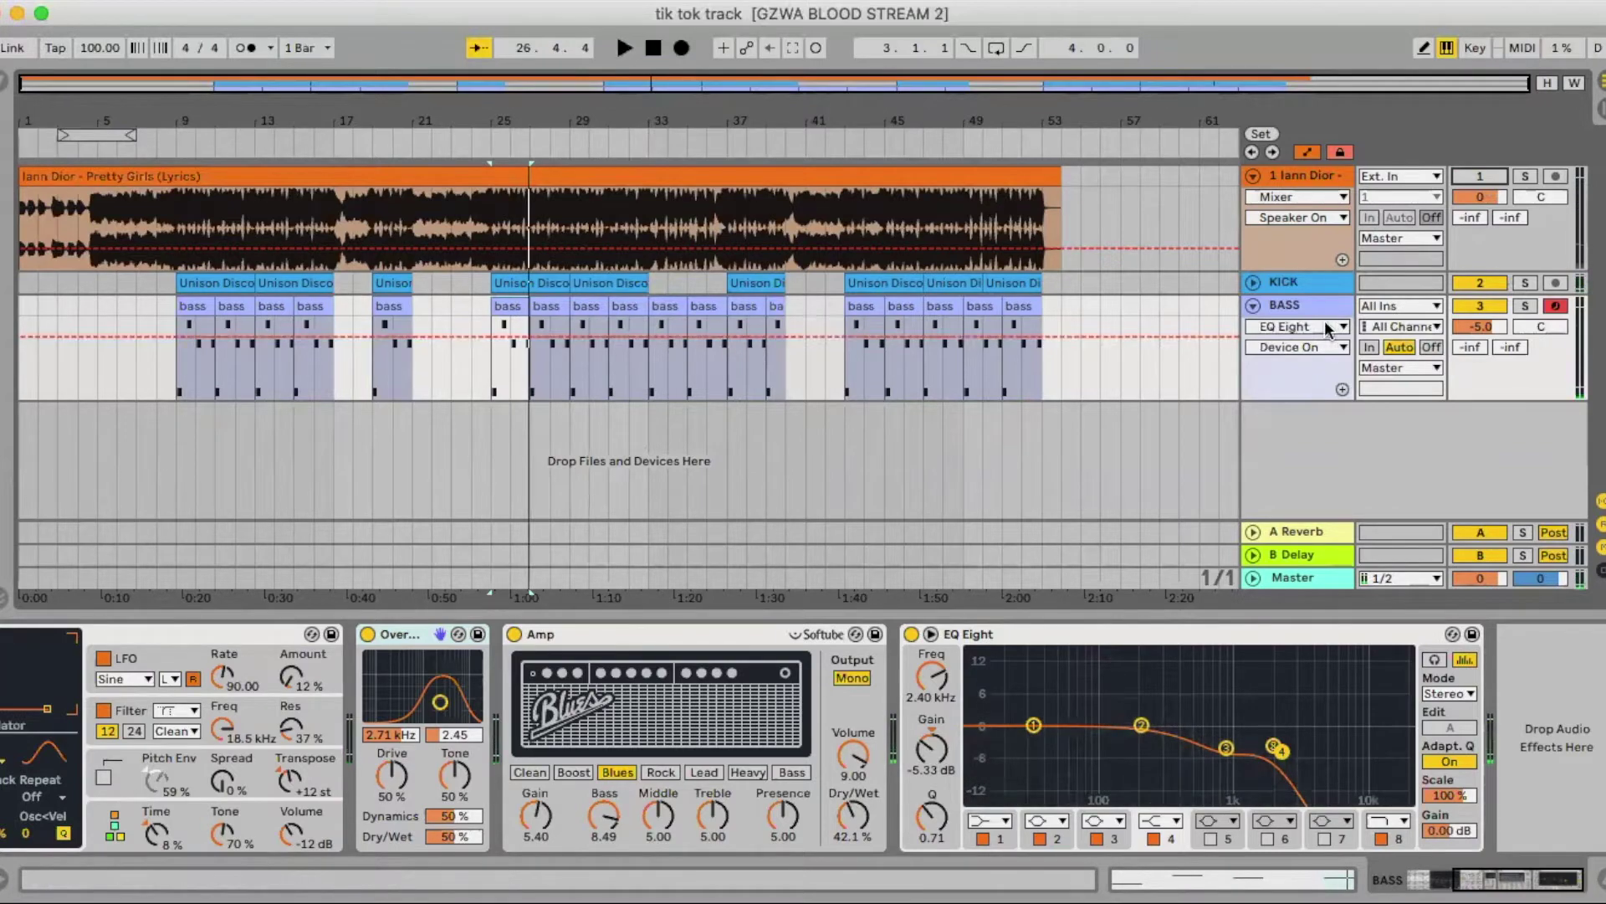
Fold the BASS track and search the Sample Packs folder in the browser for "unison".
key(u)
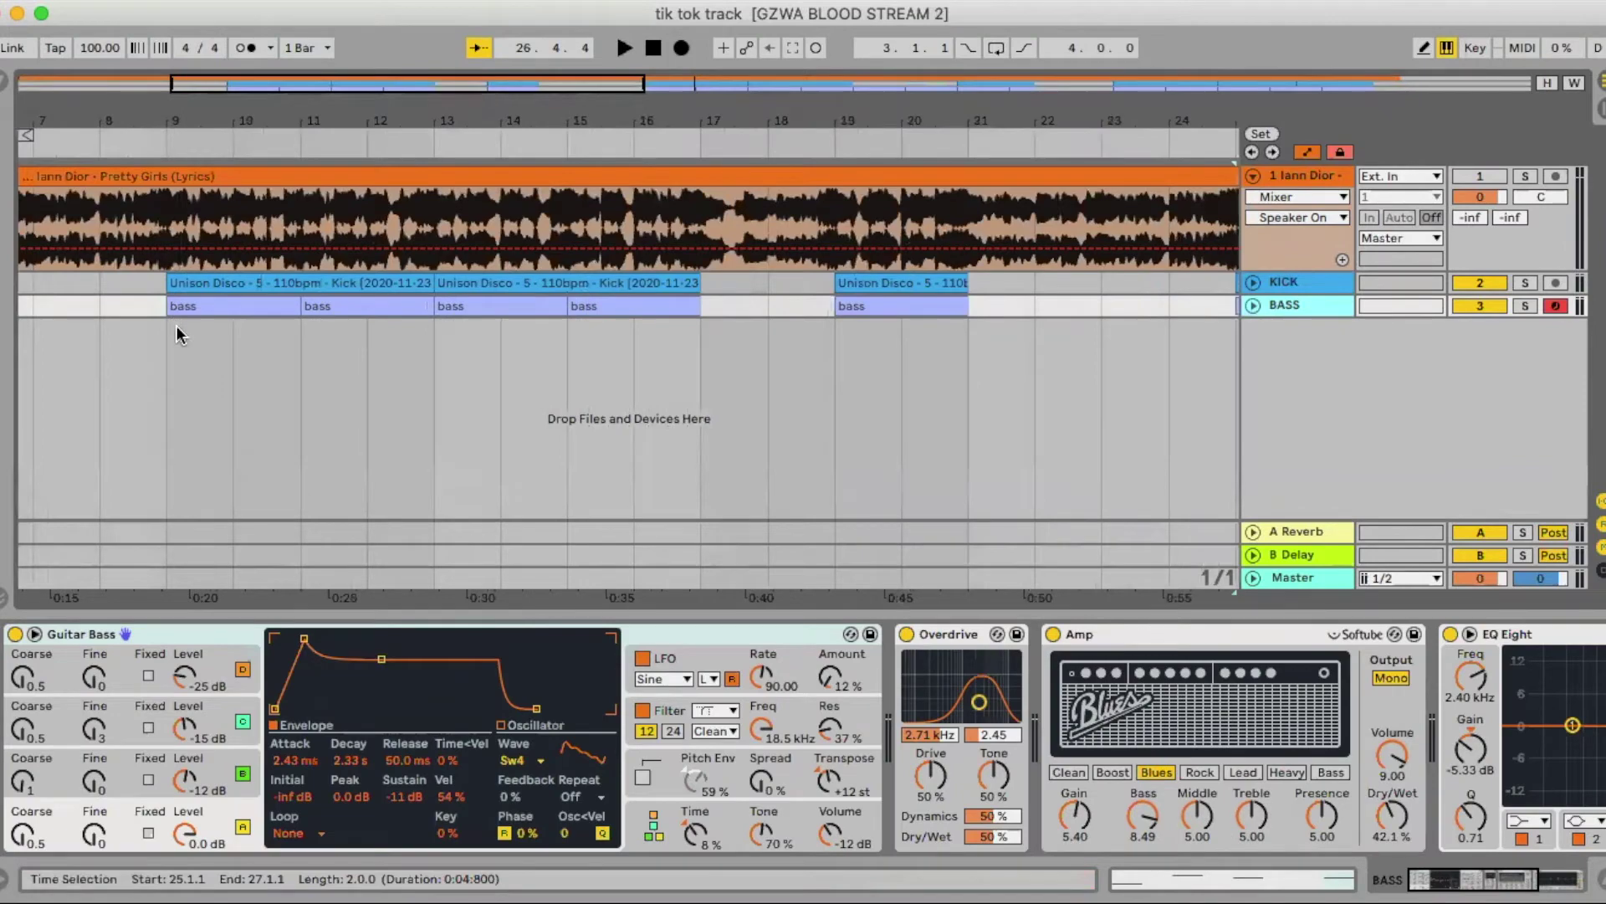
key(super+alt+b)
click(60, 545)
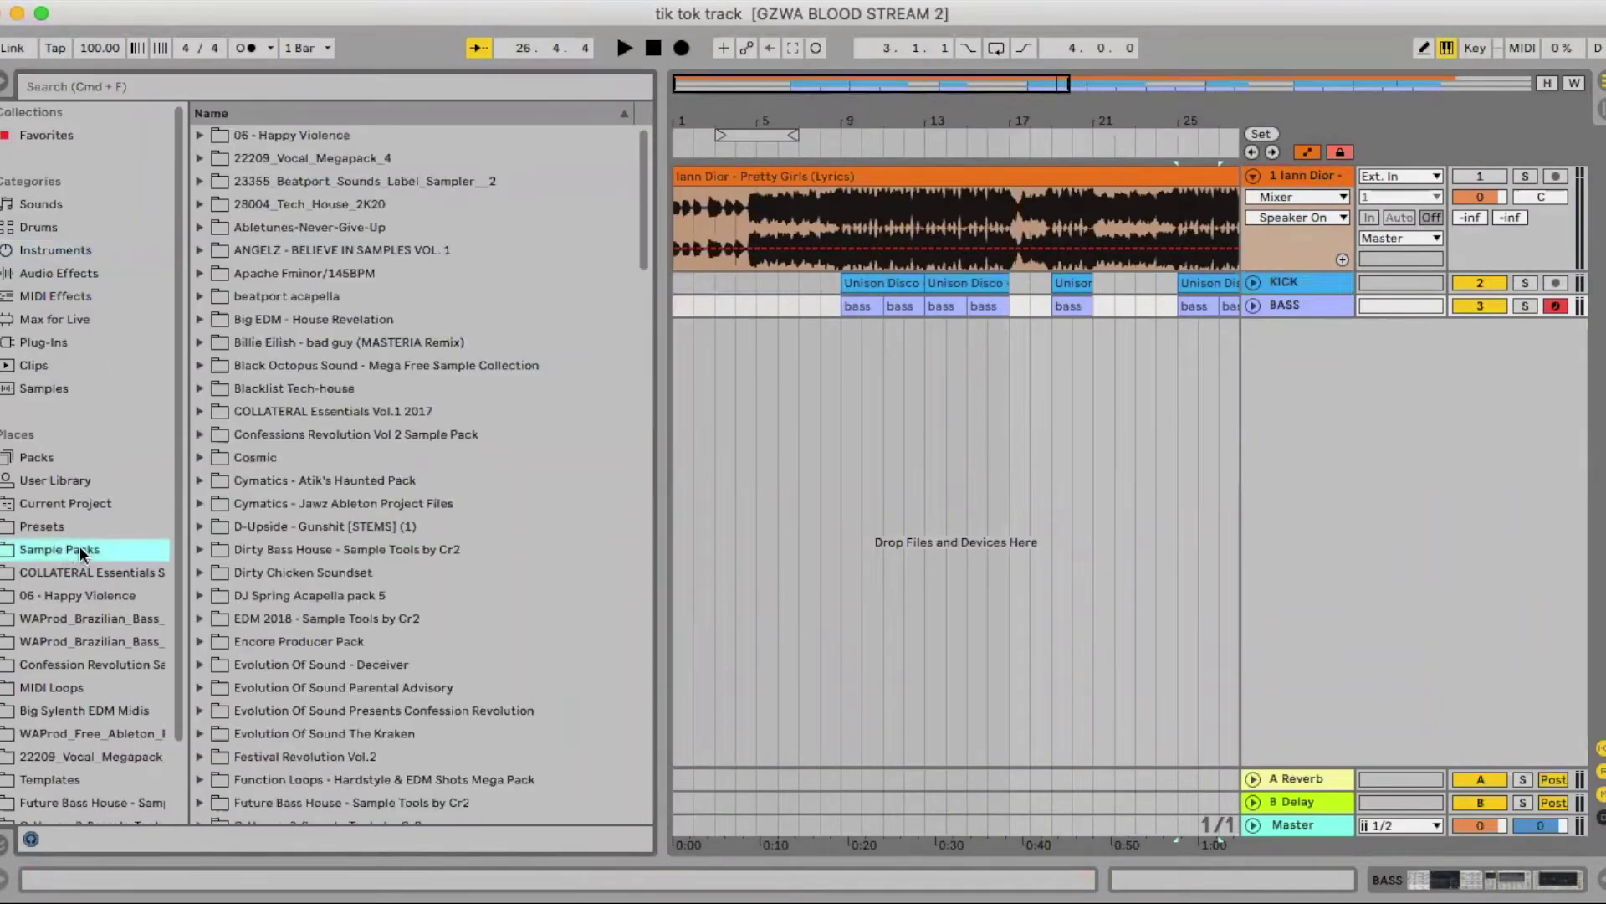
click(316, 86)
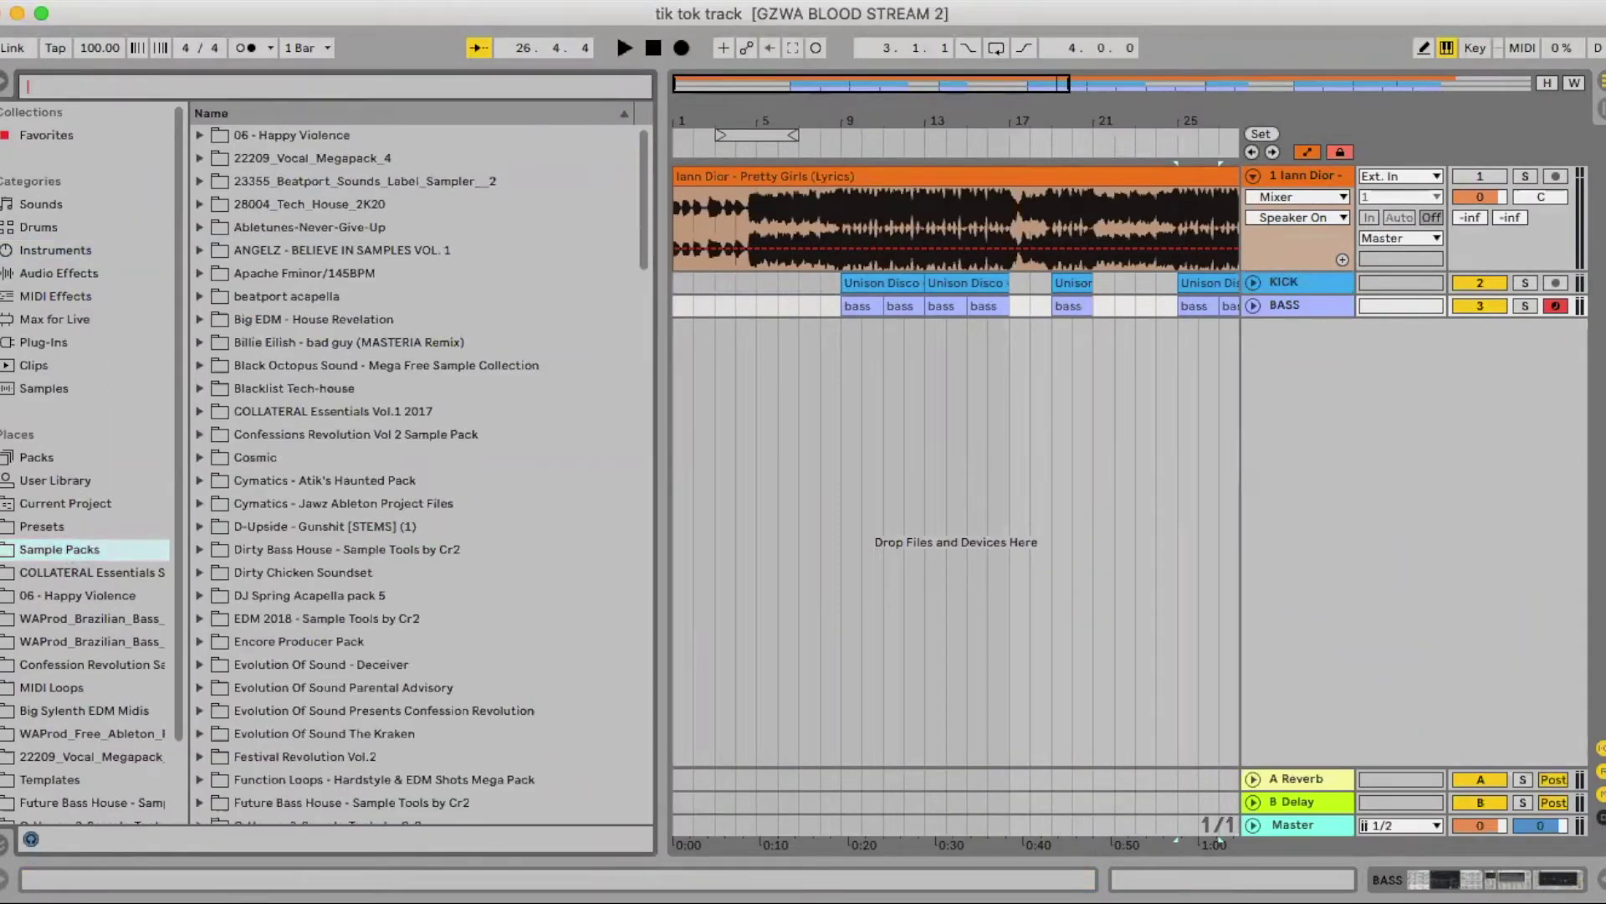
text(unis)
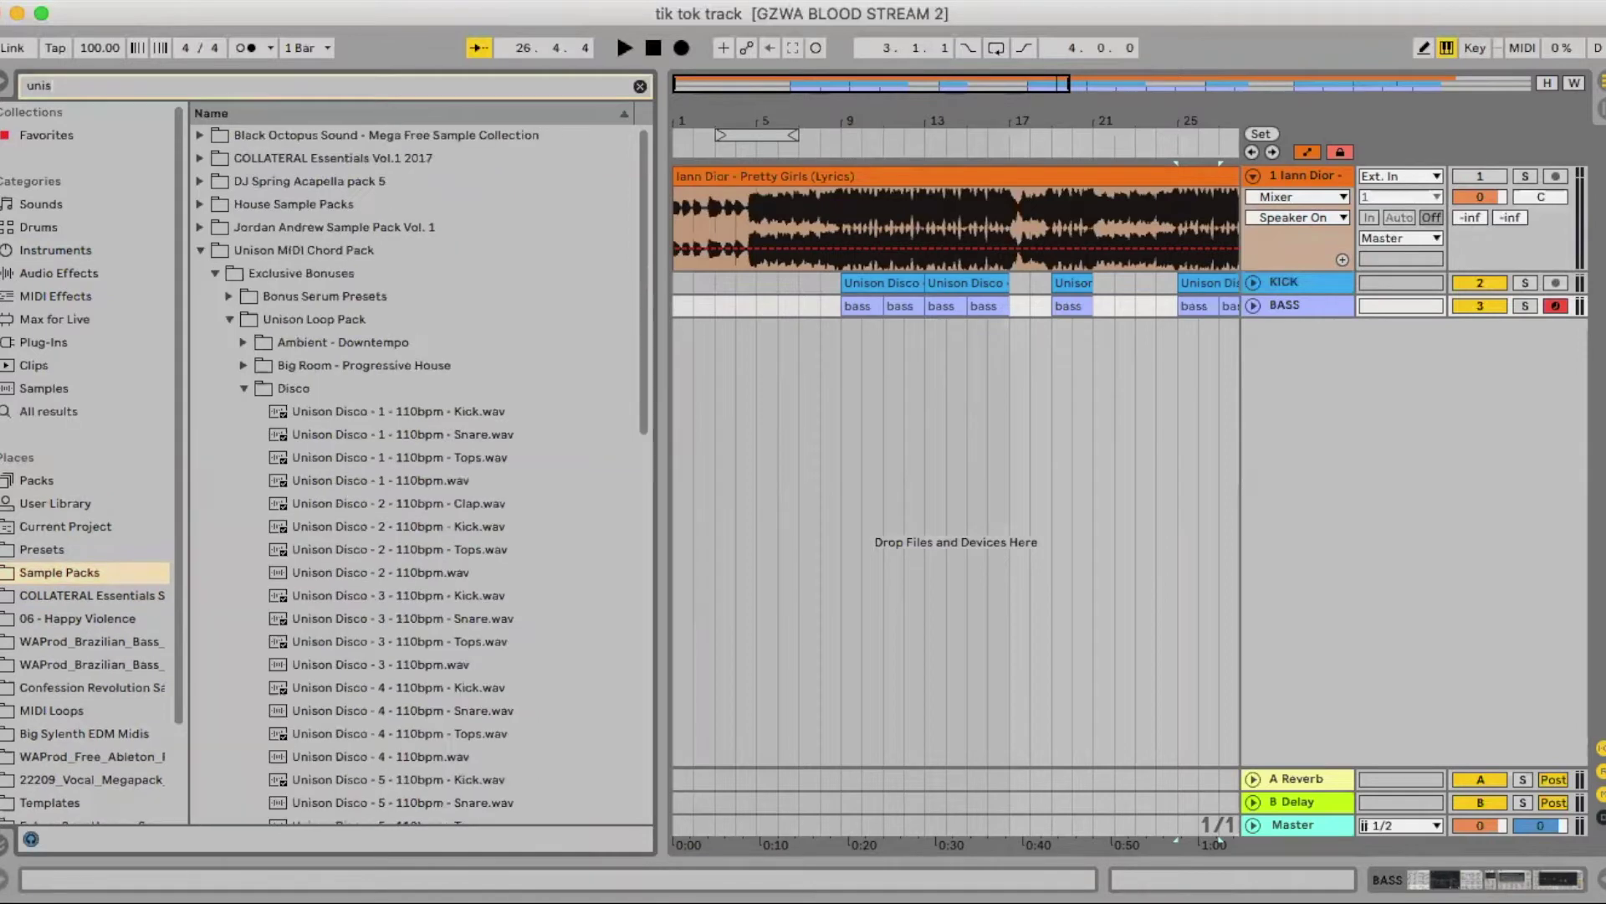
text(on)
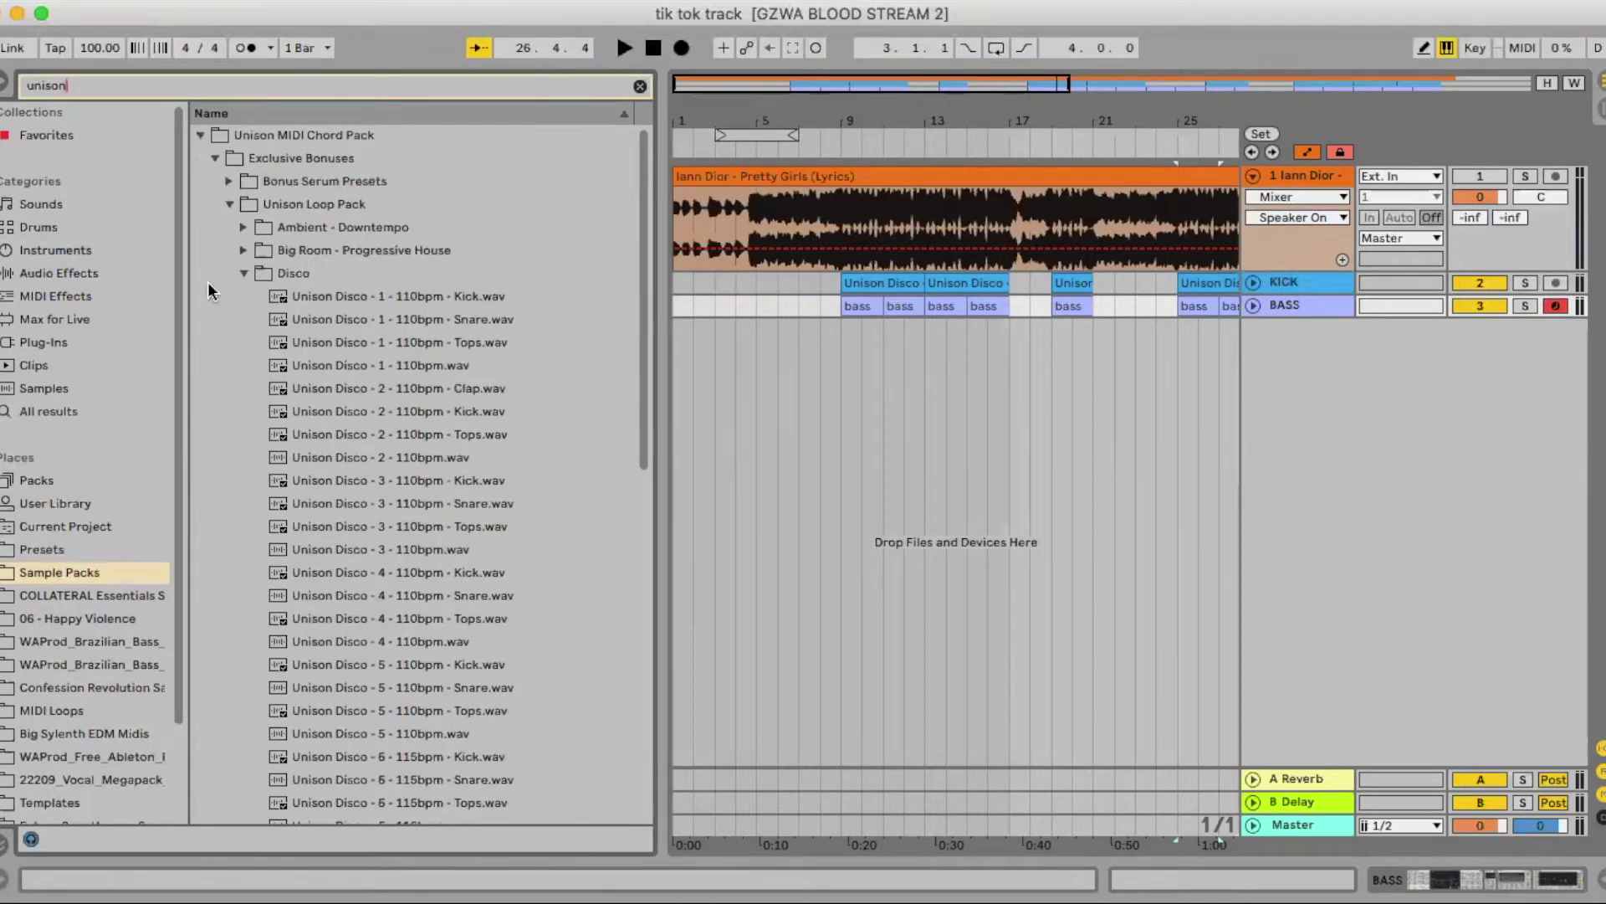
Preview the first Disco kick and snare loops and place Unison Disco - 1 - 110bpm - Snare.wav on a new track at bar 9.
click(374, 296)
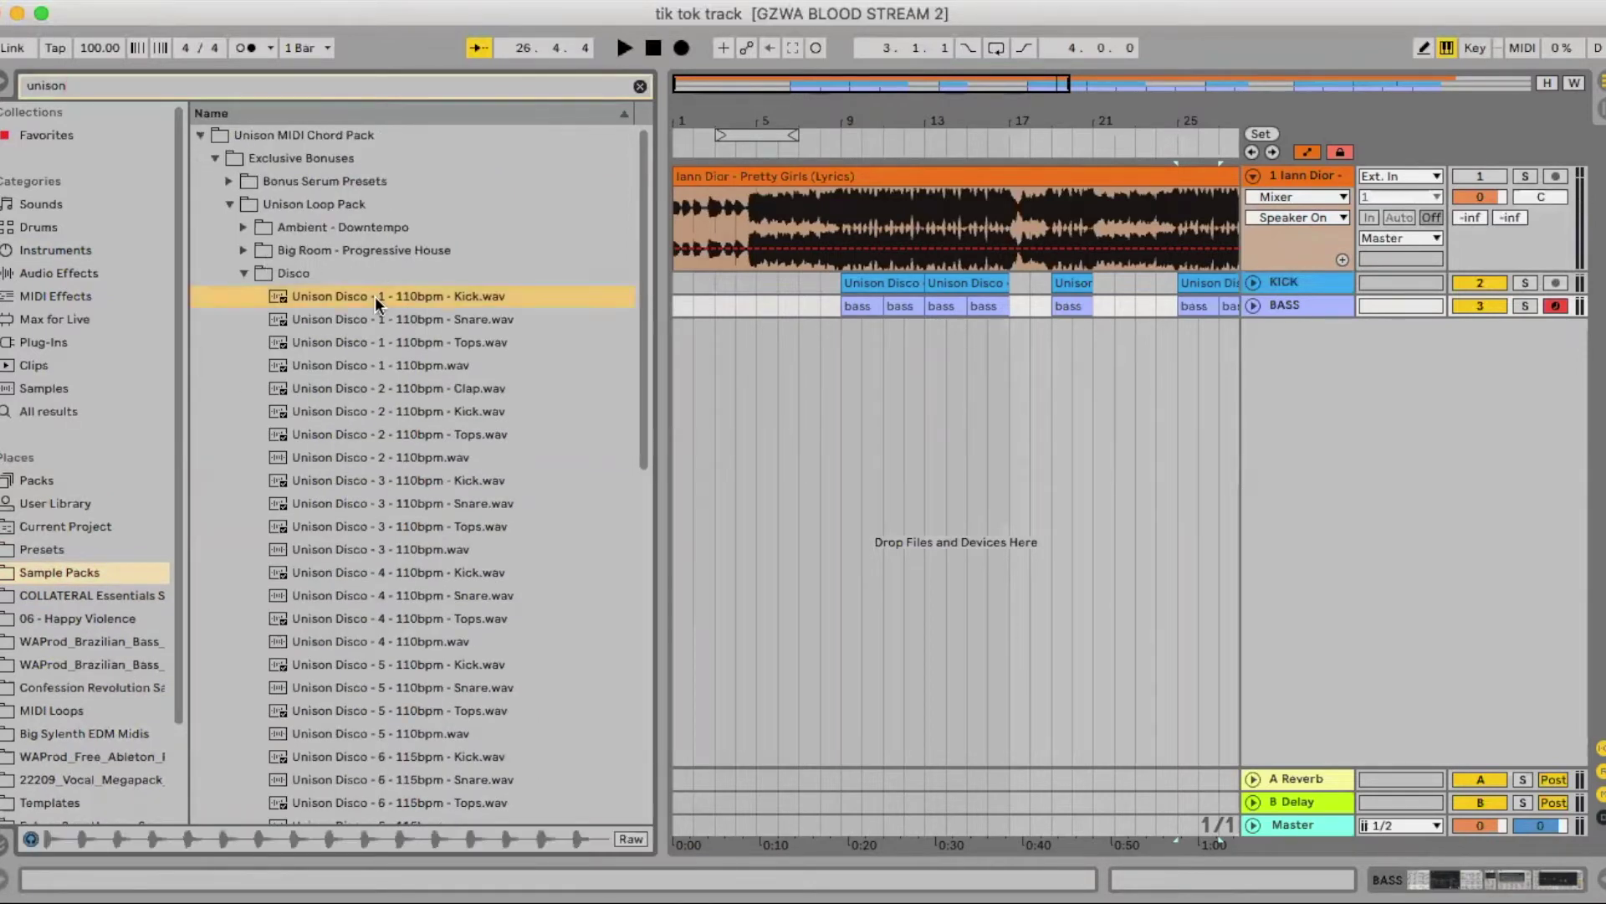
click(379, 311)
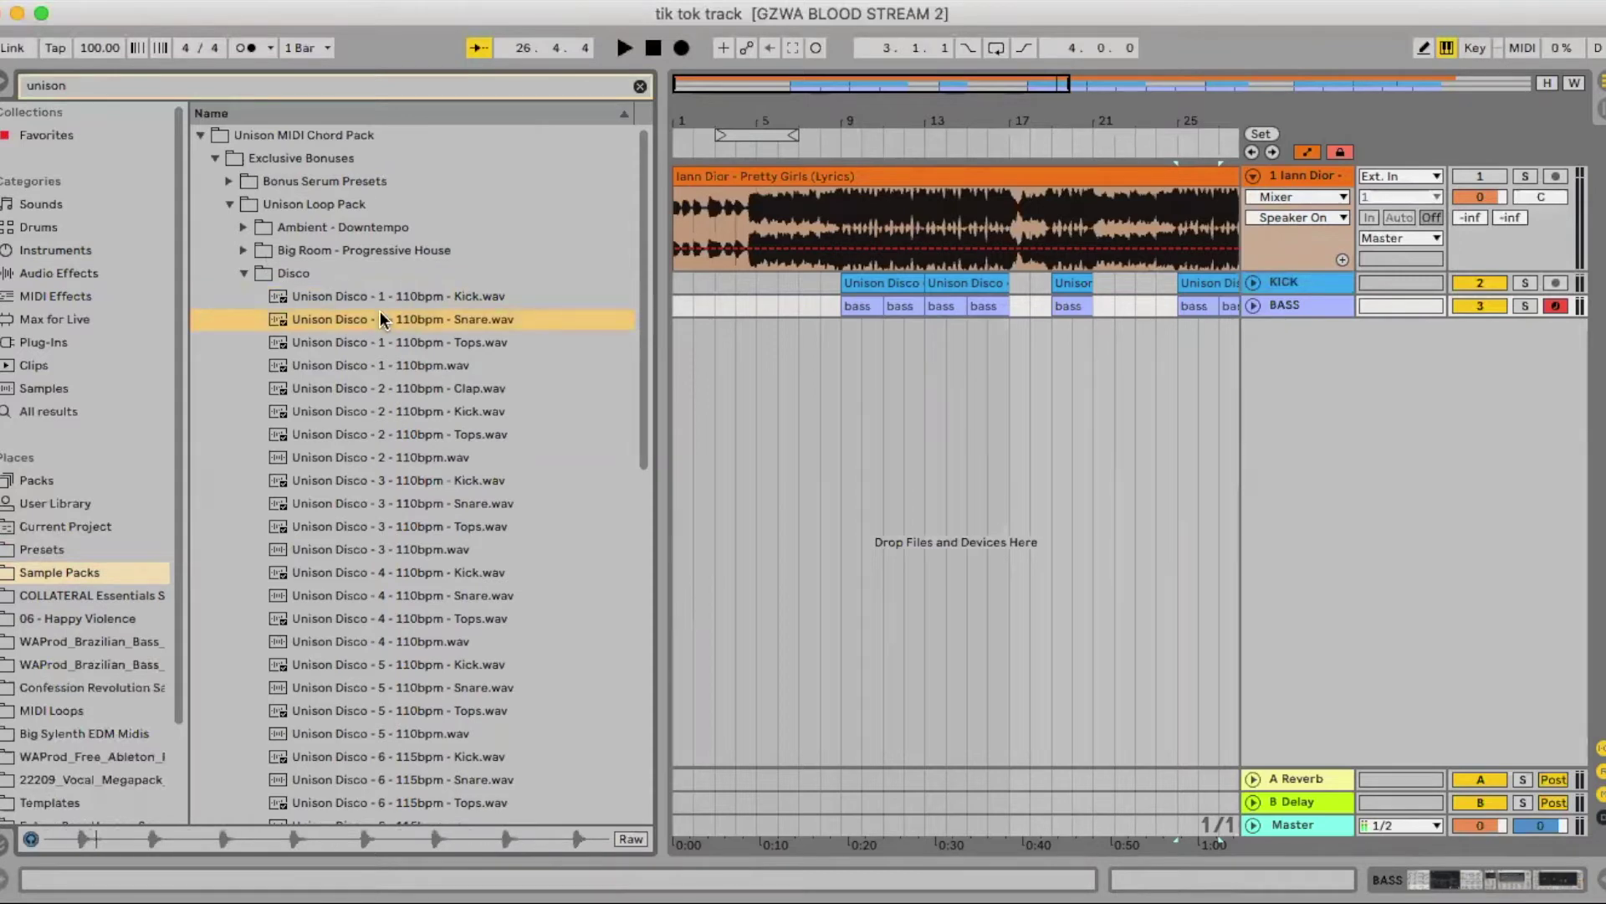
drag(390, 318, 846, 333)
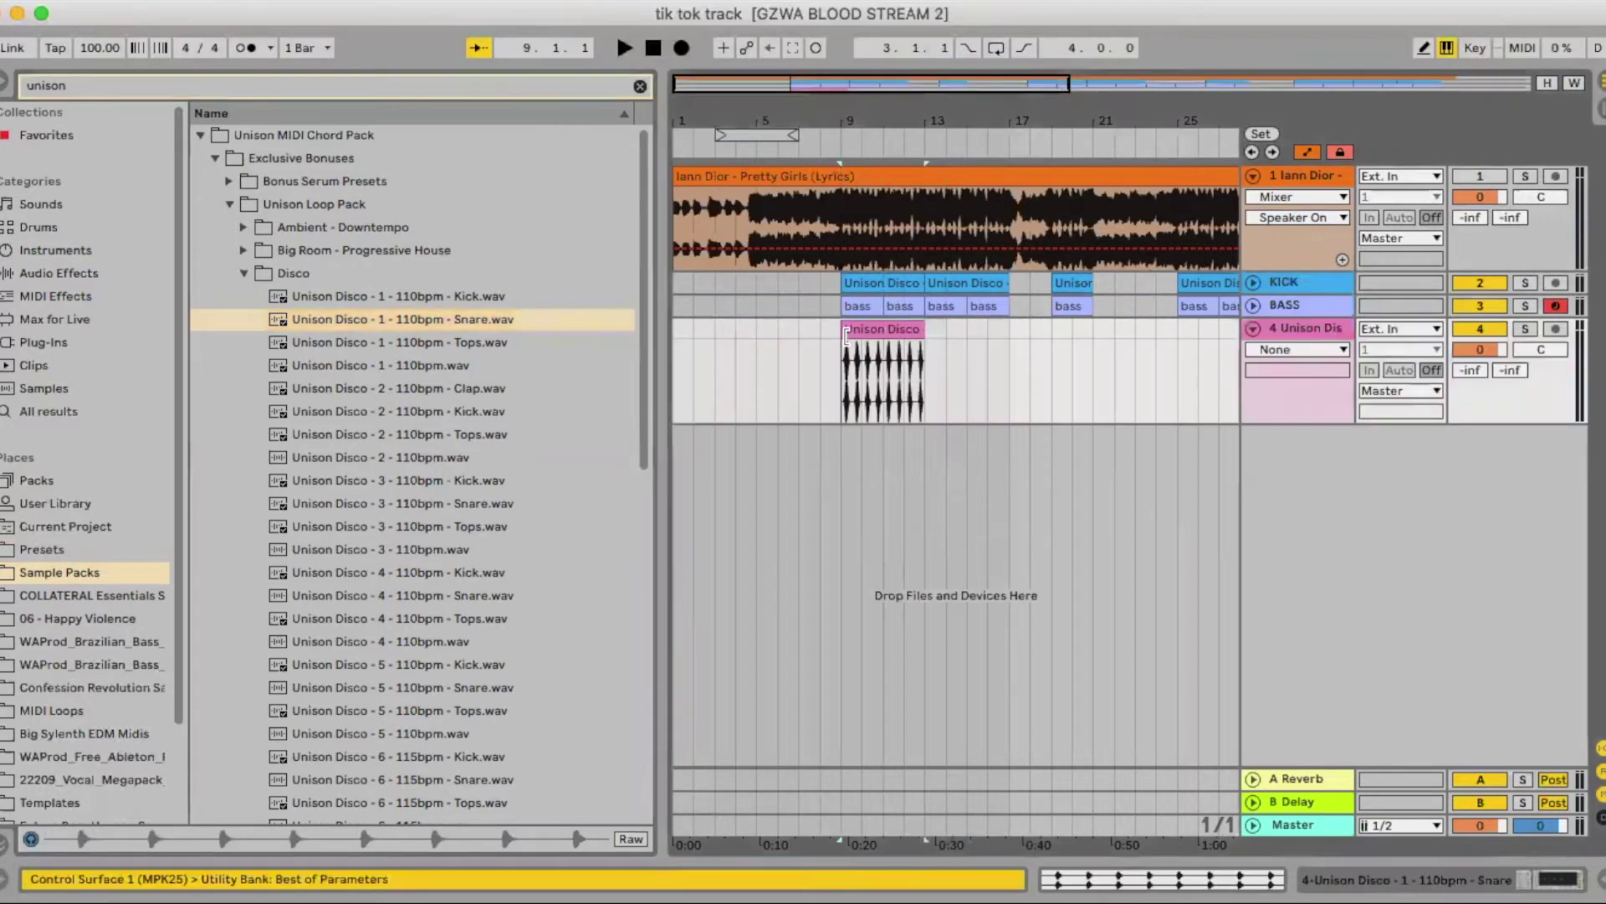
click(14, 83)
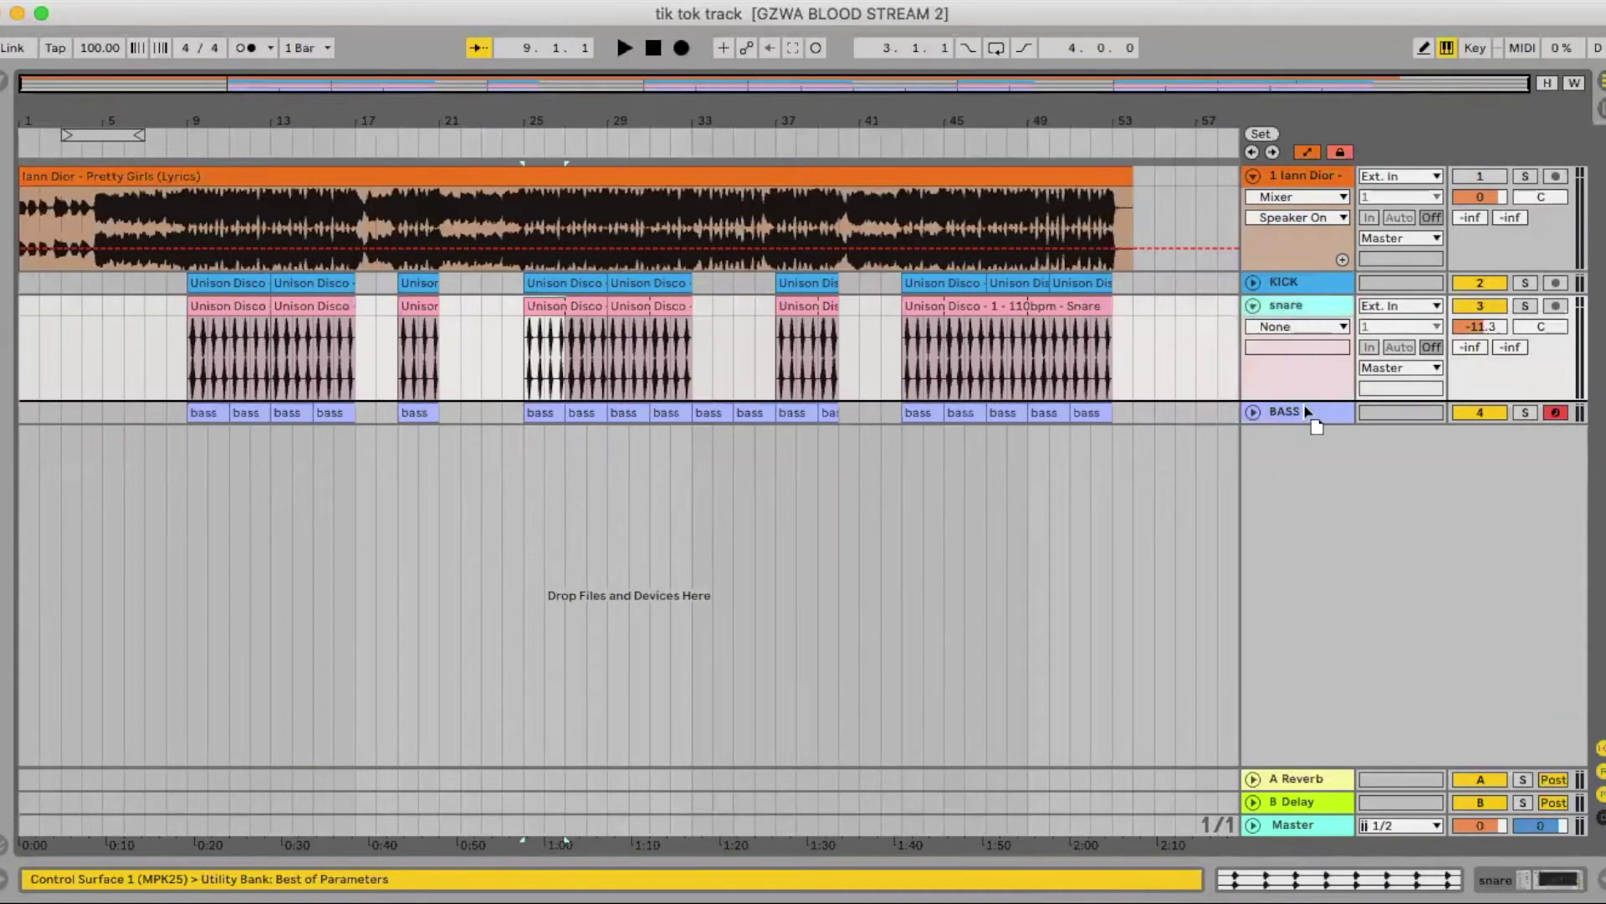
Reorder the tracks so that the snare track sits directly below the BASS track.
drag(1309, 405, 1305, 308)
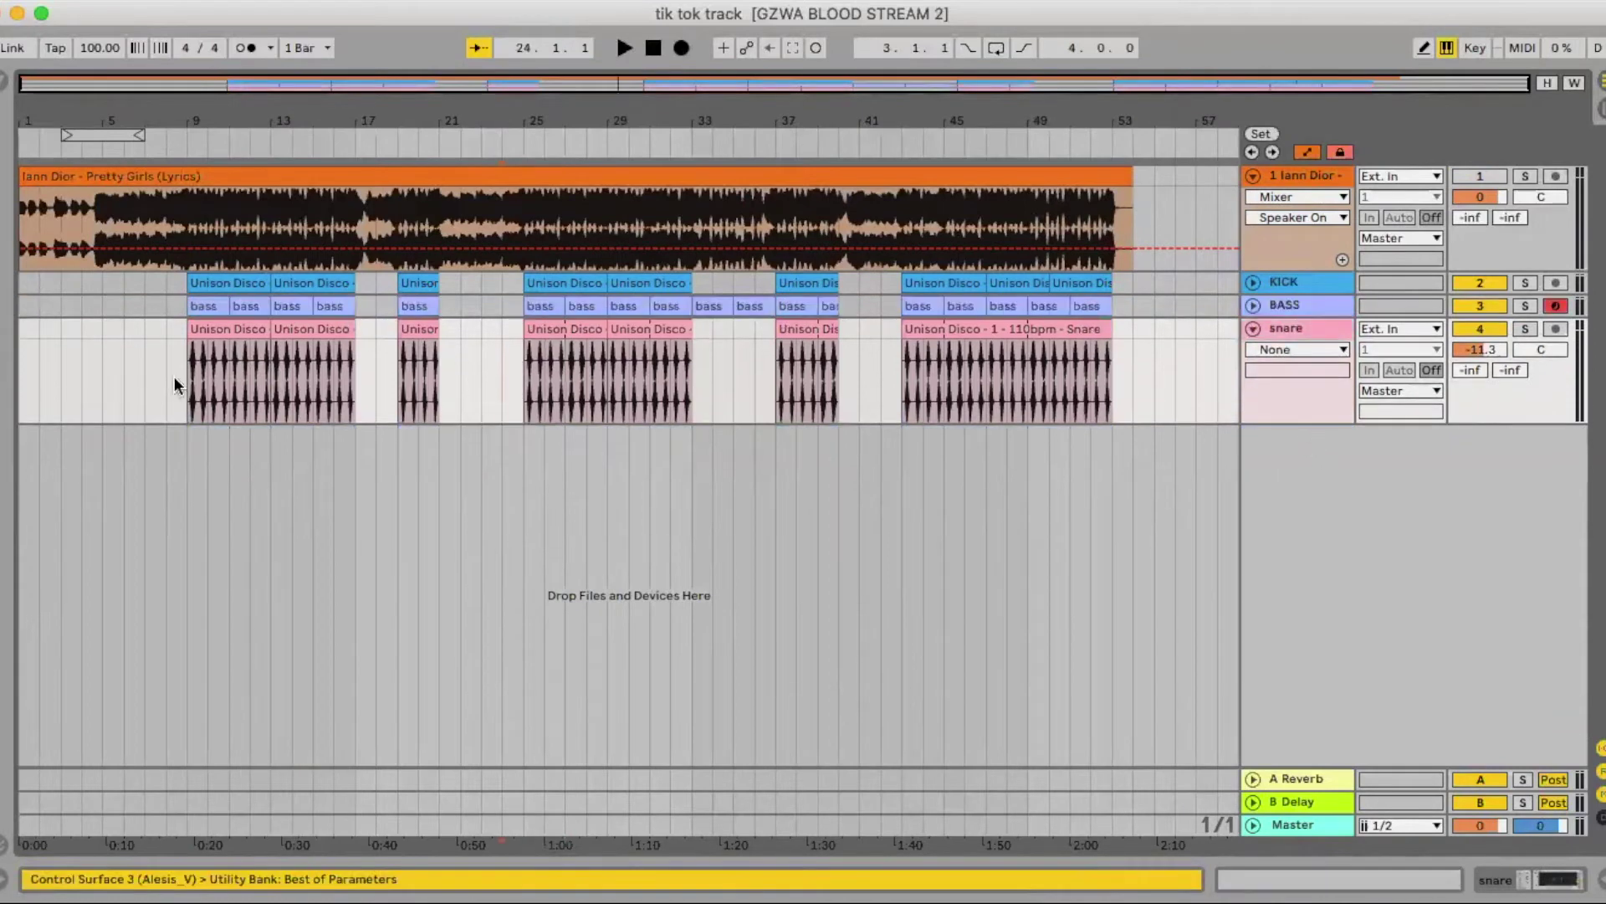
click(502, 364)
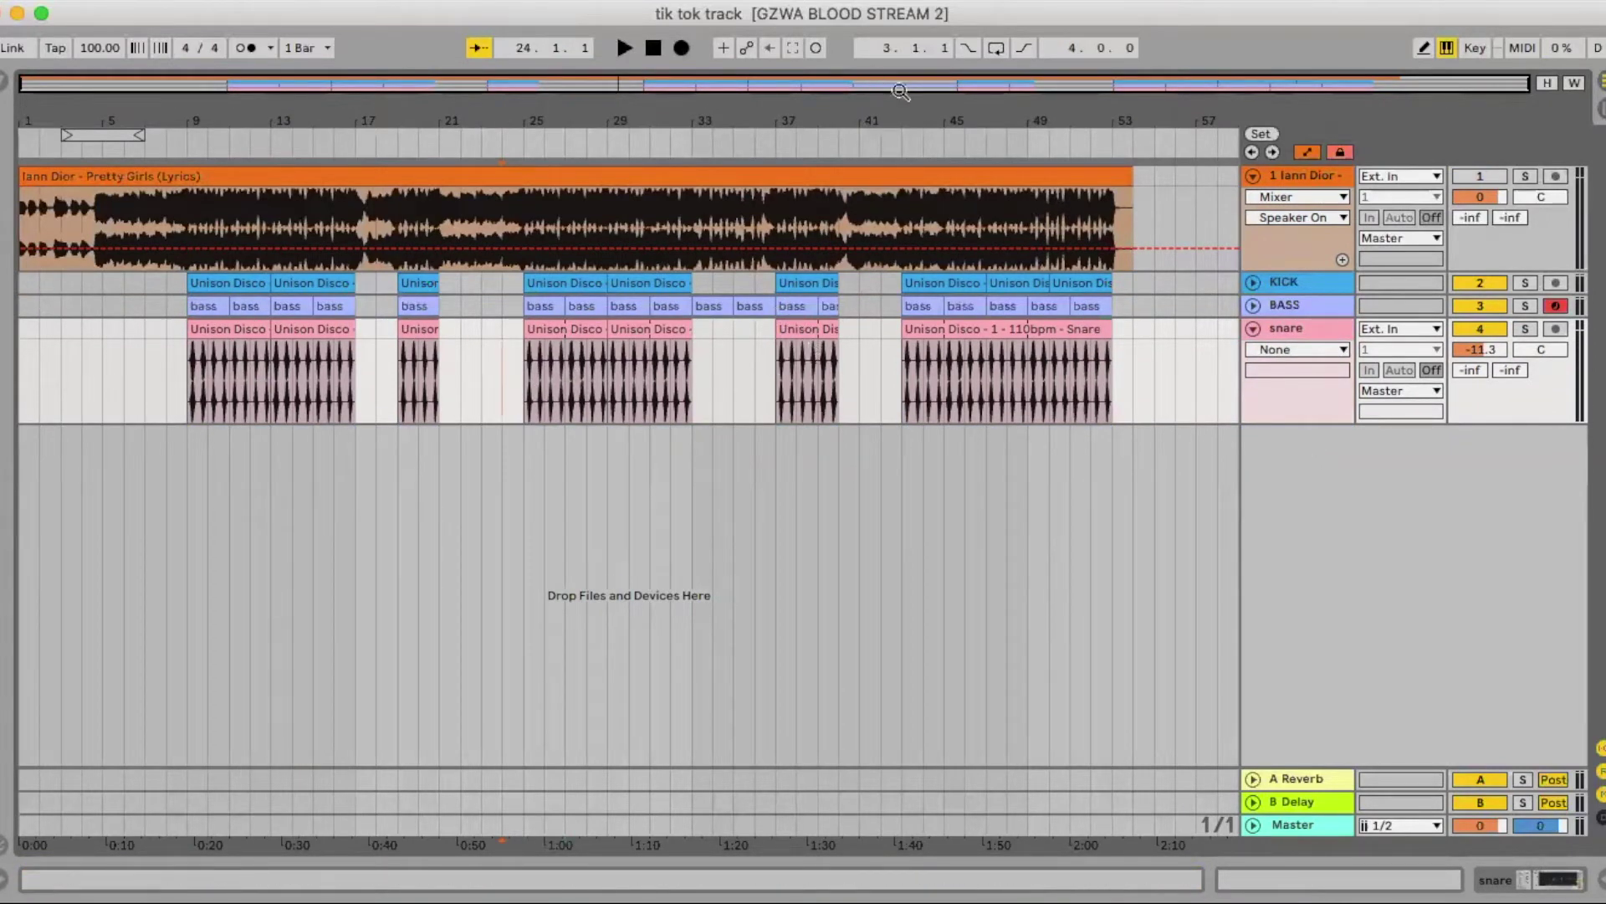
Copy the KICK track's EQ Eight for use on the snare track.
drag(967, 118, 967, 217)
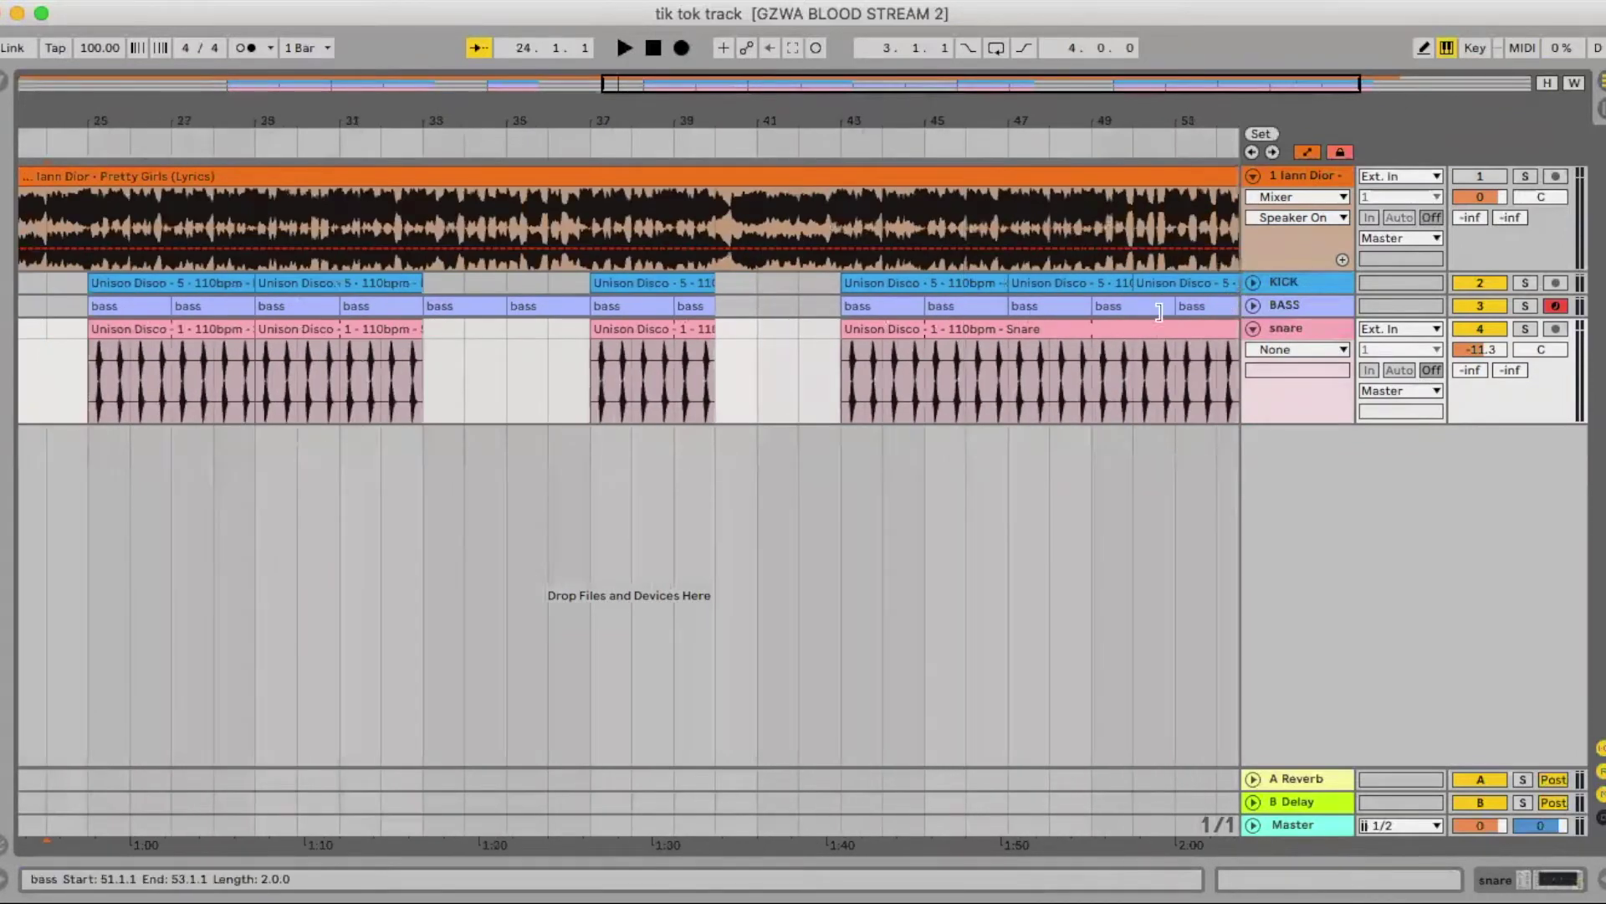
scroll(1159, 312, right, 3)
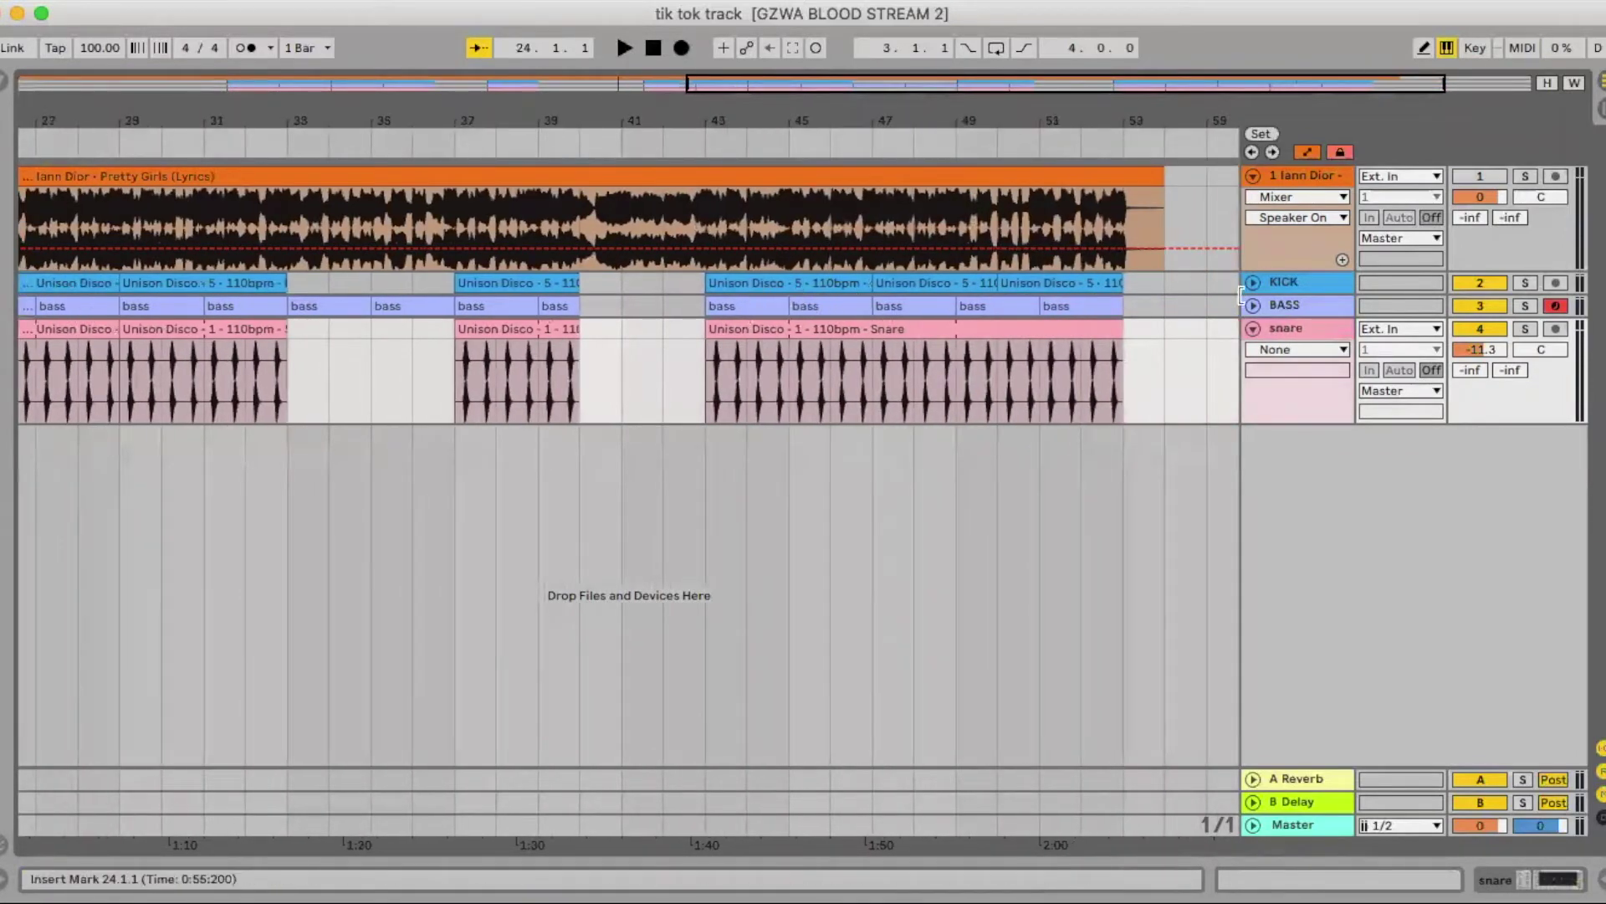
click(1300, 284)
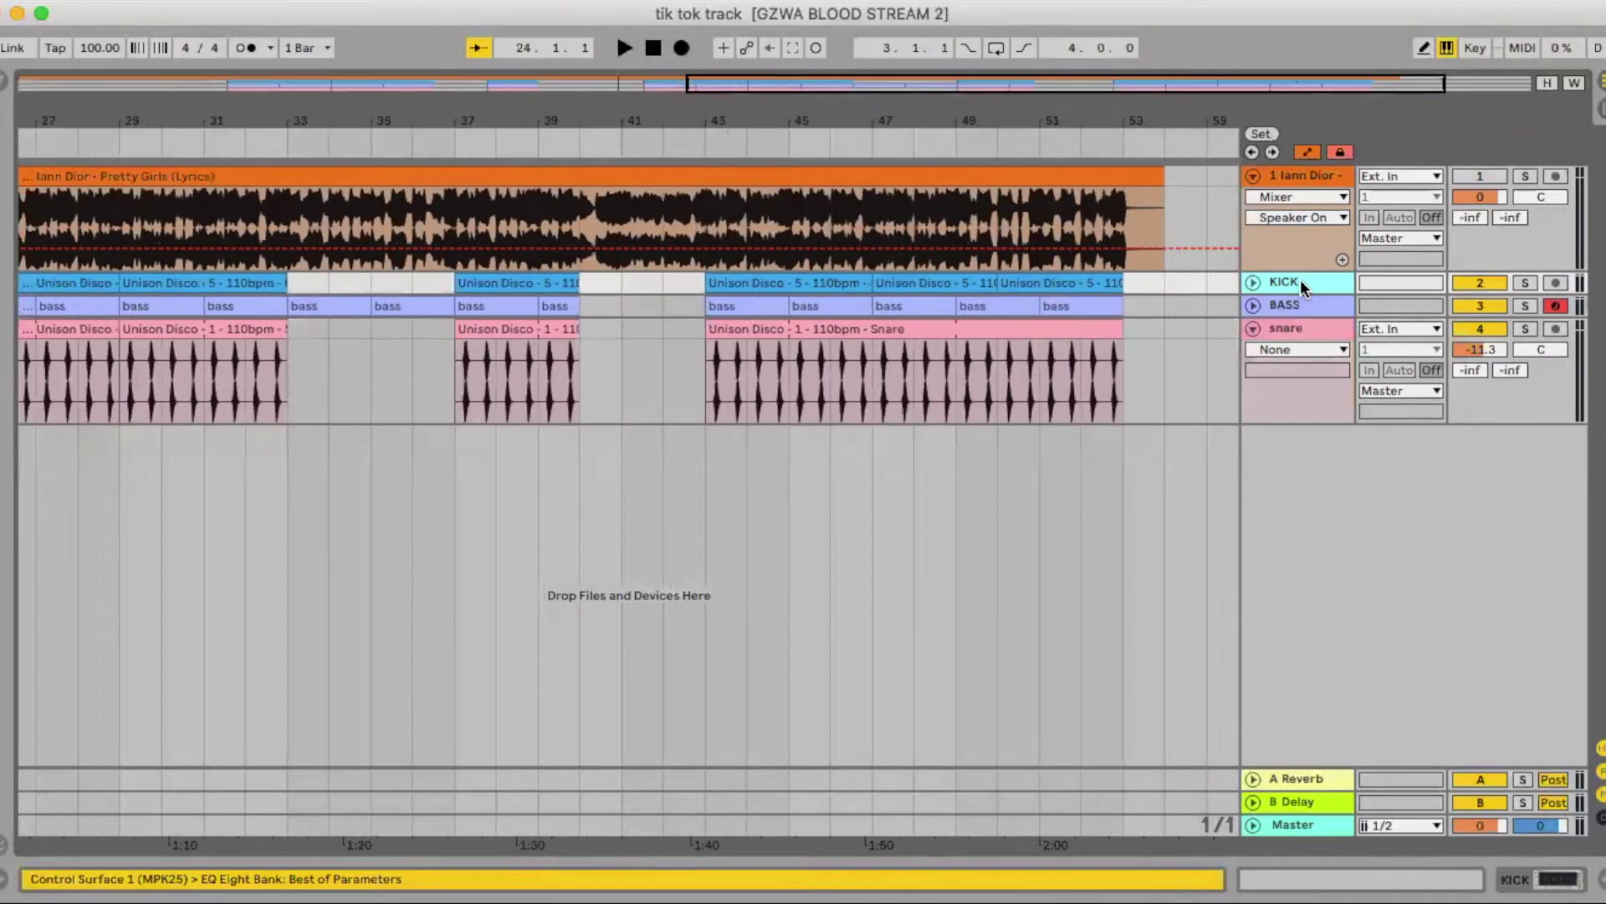
double_click(1300, 285)
right_click(459, 634)
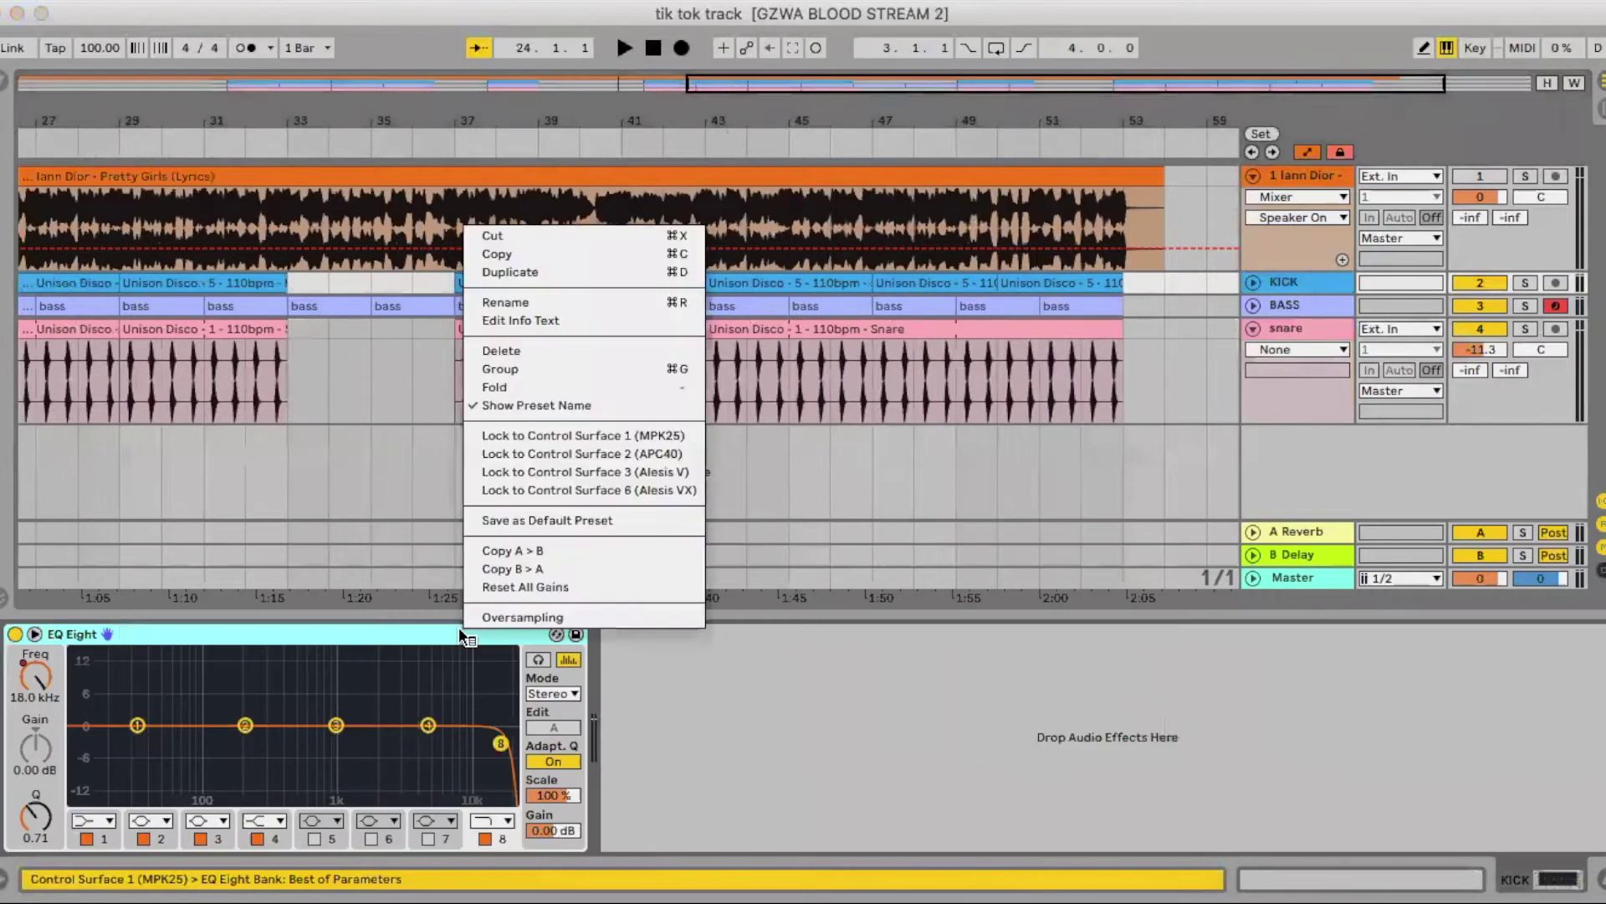
click(513, 252)
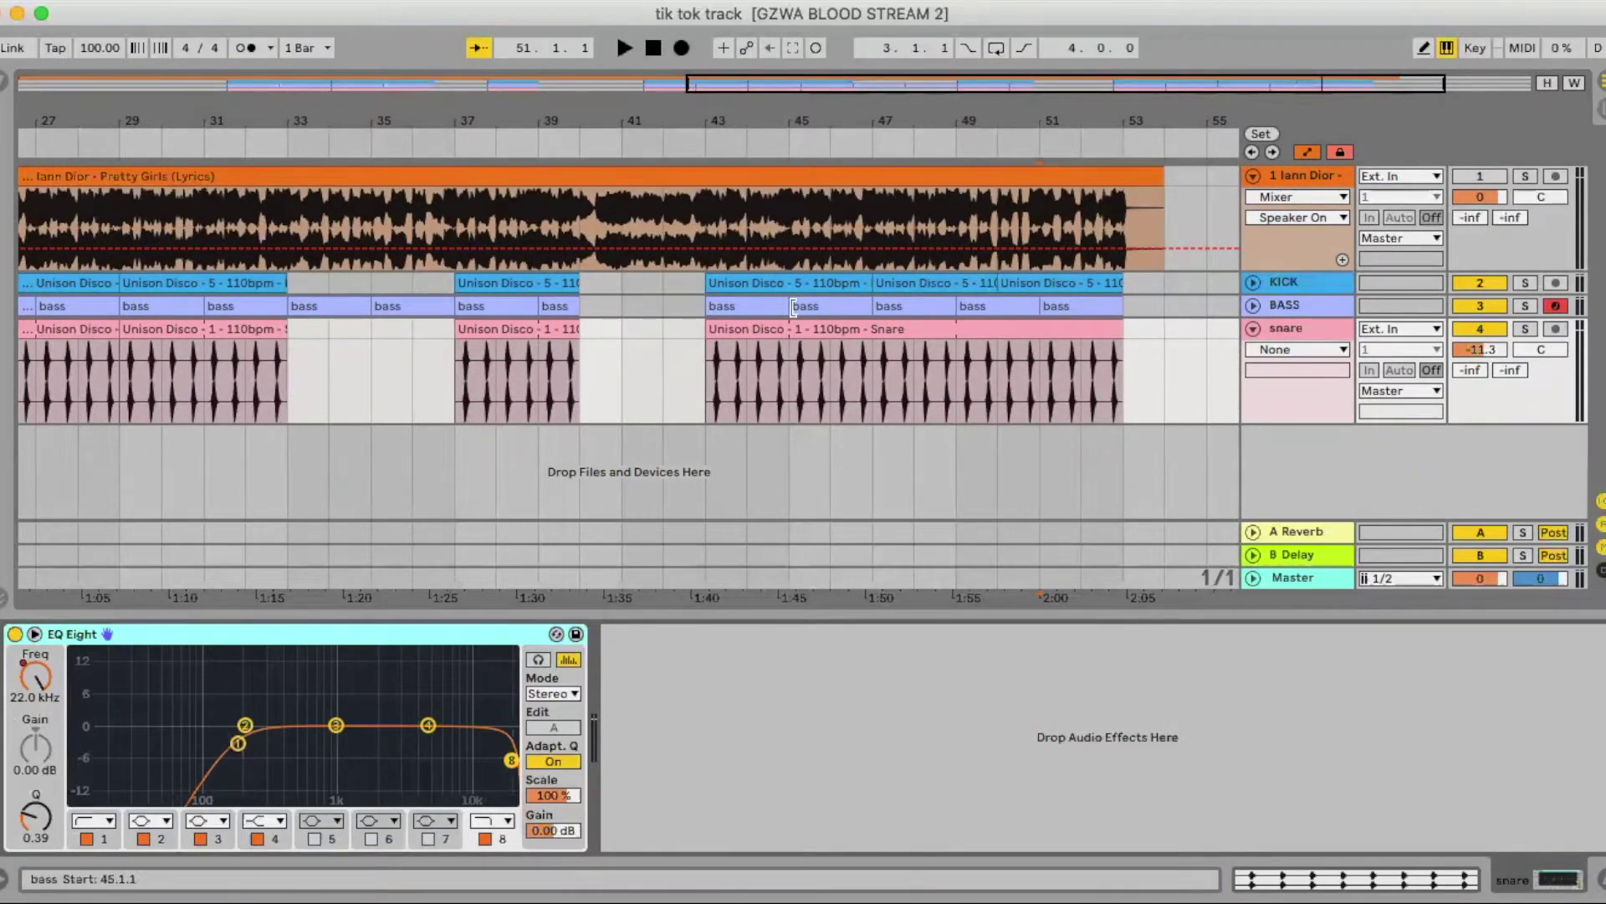
Play the snare with kick and bass from bar 43, stop playback, and fold the snare track.
click(764, 328)
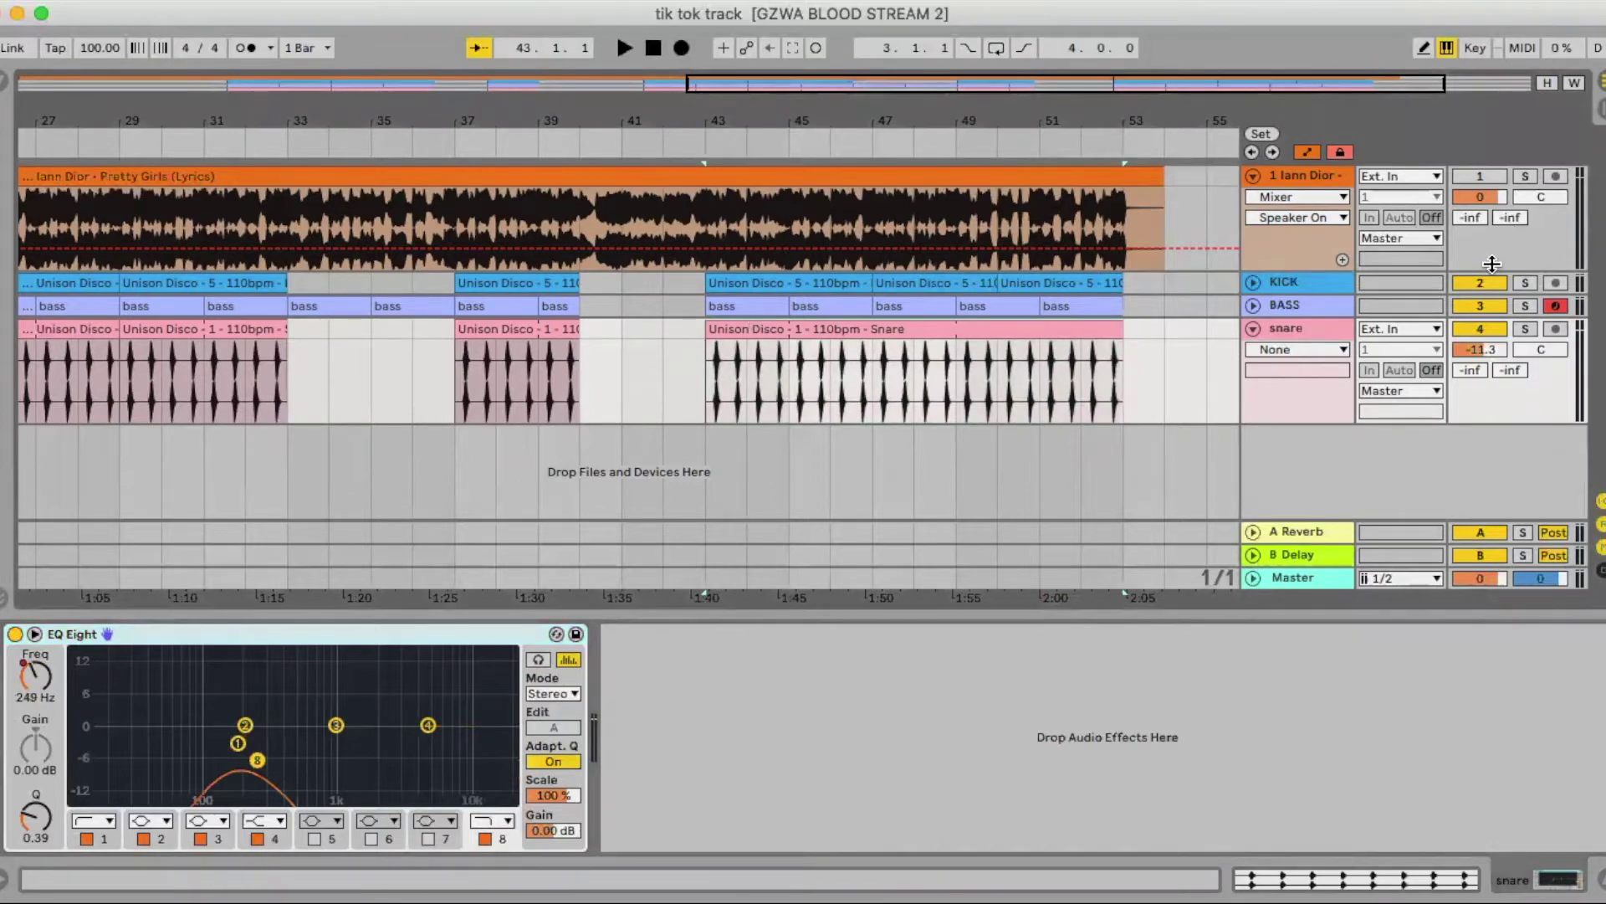
key(space)
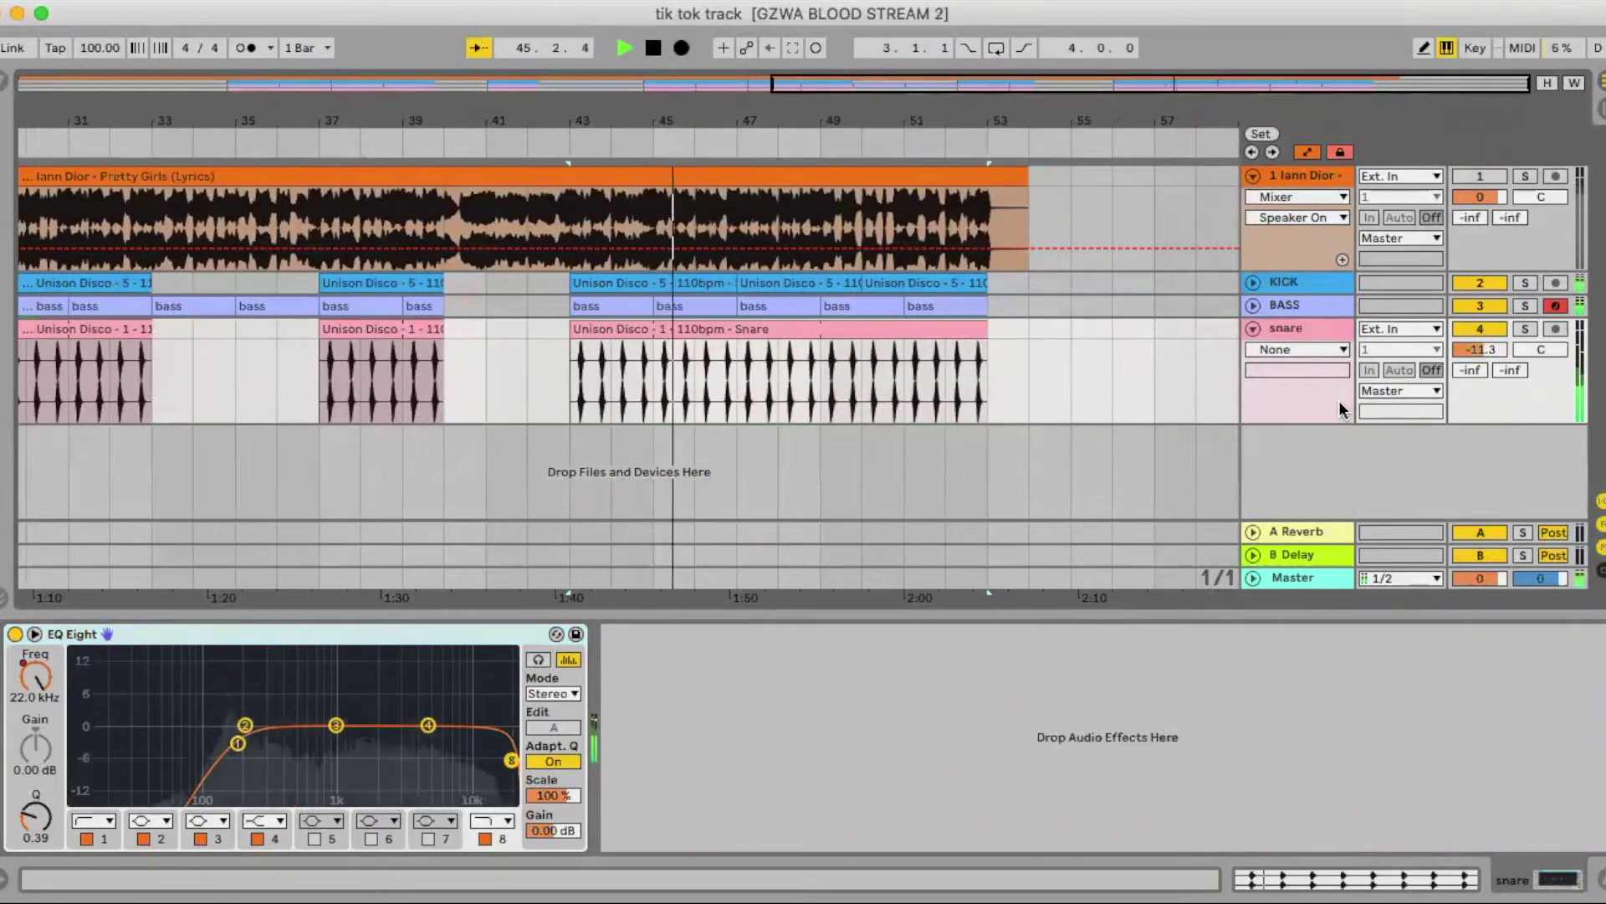
key(space)
key(minus)
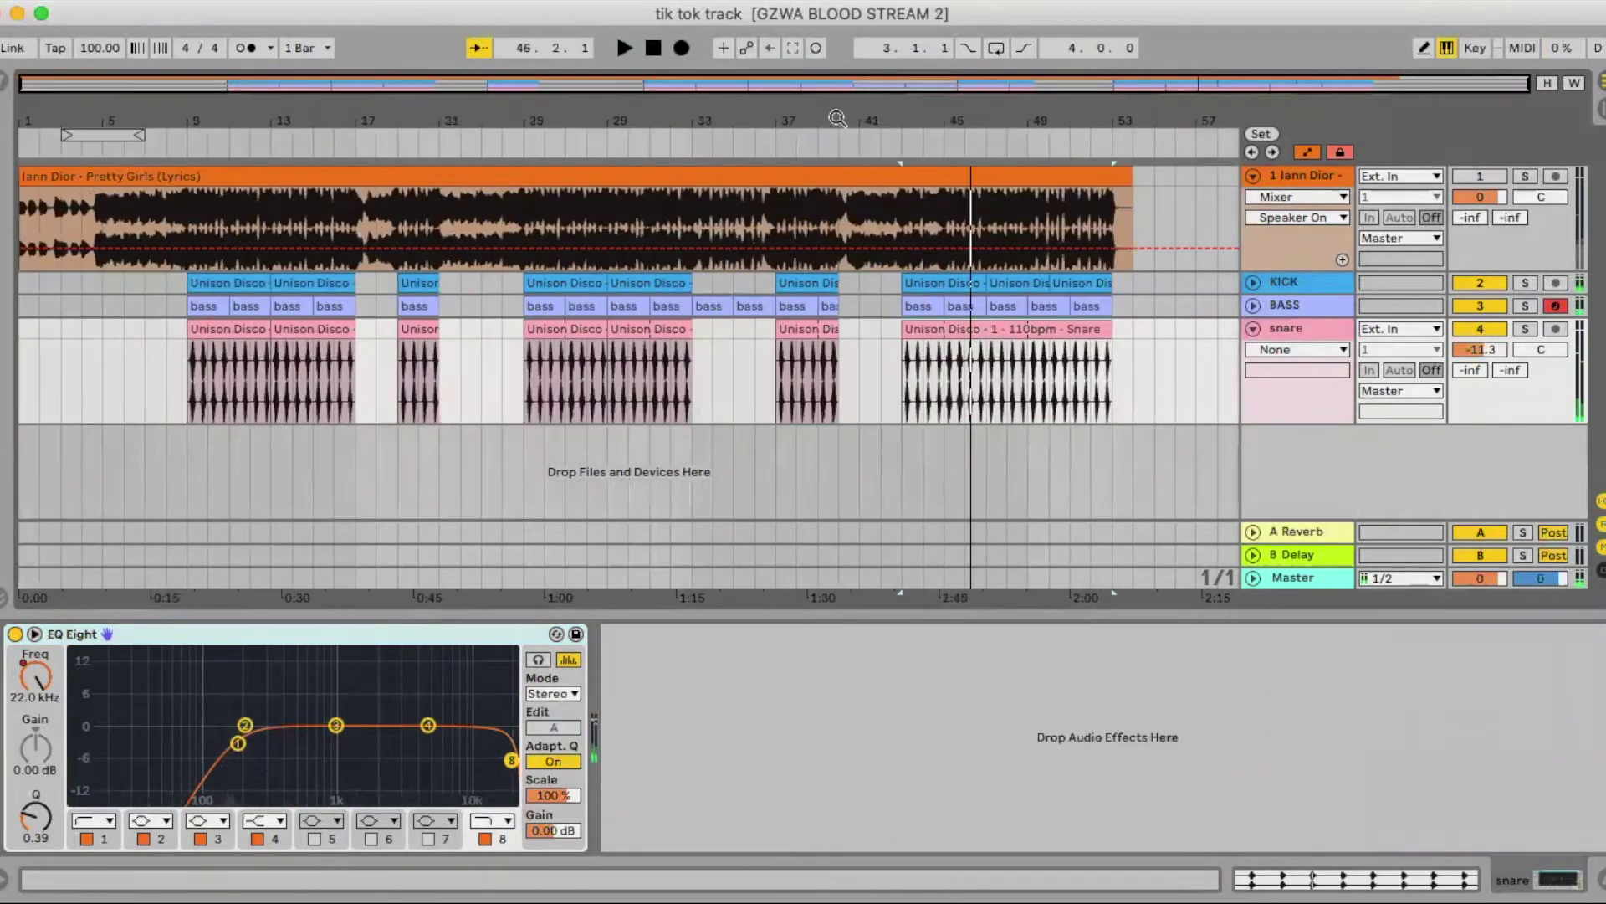
click(1252, 328)
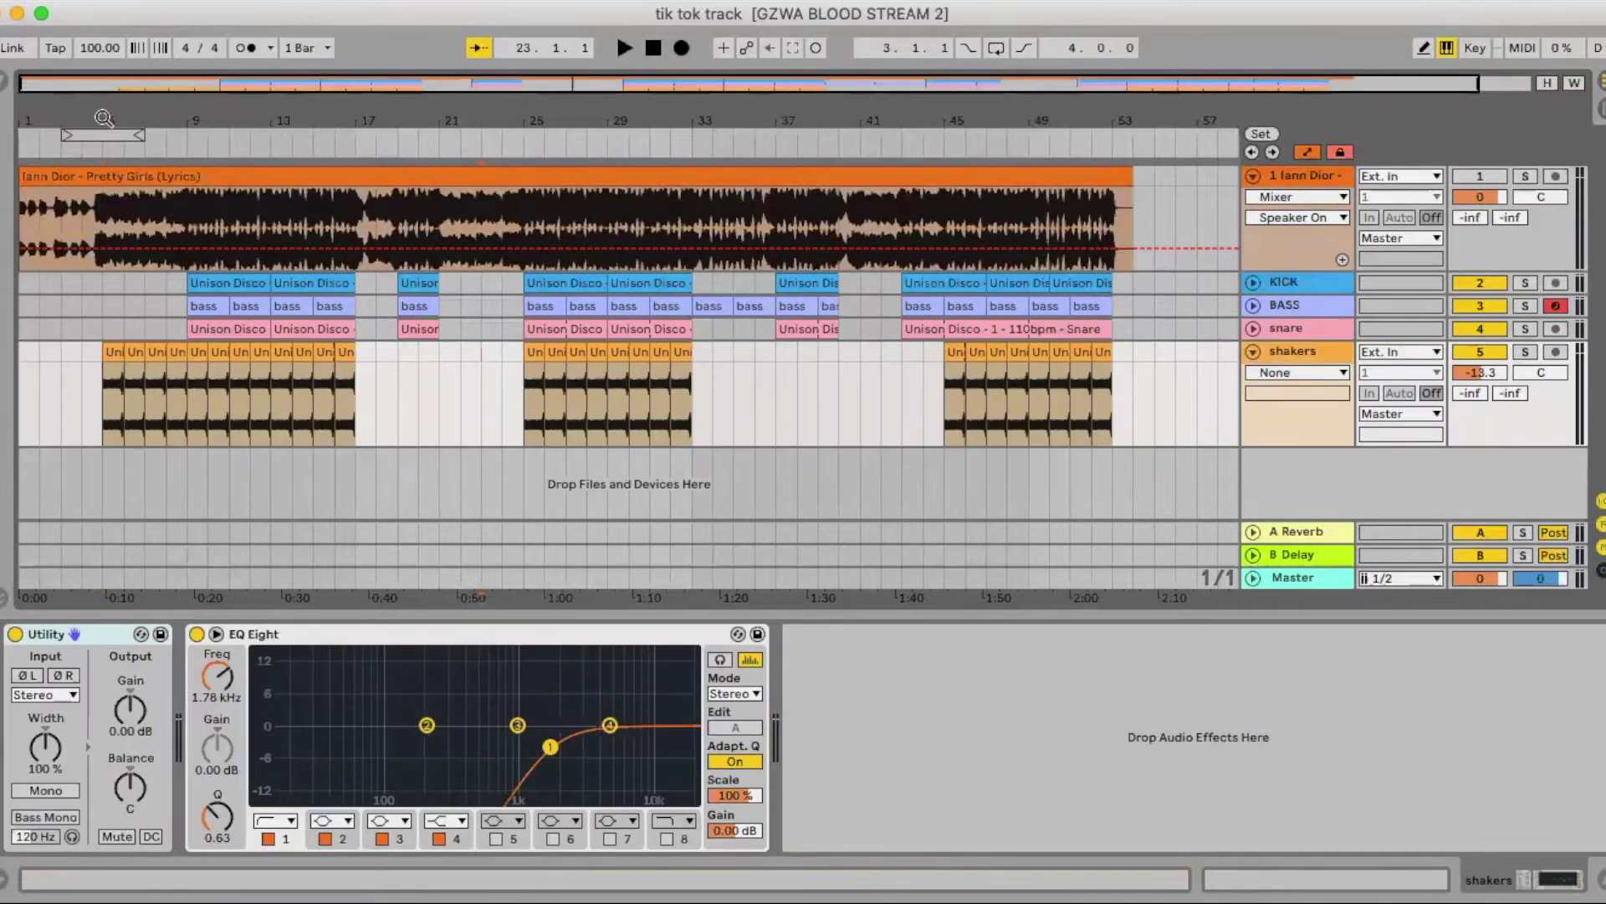
Play the shakers track from its first clip at bar 5 for about one bar.
key(z)
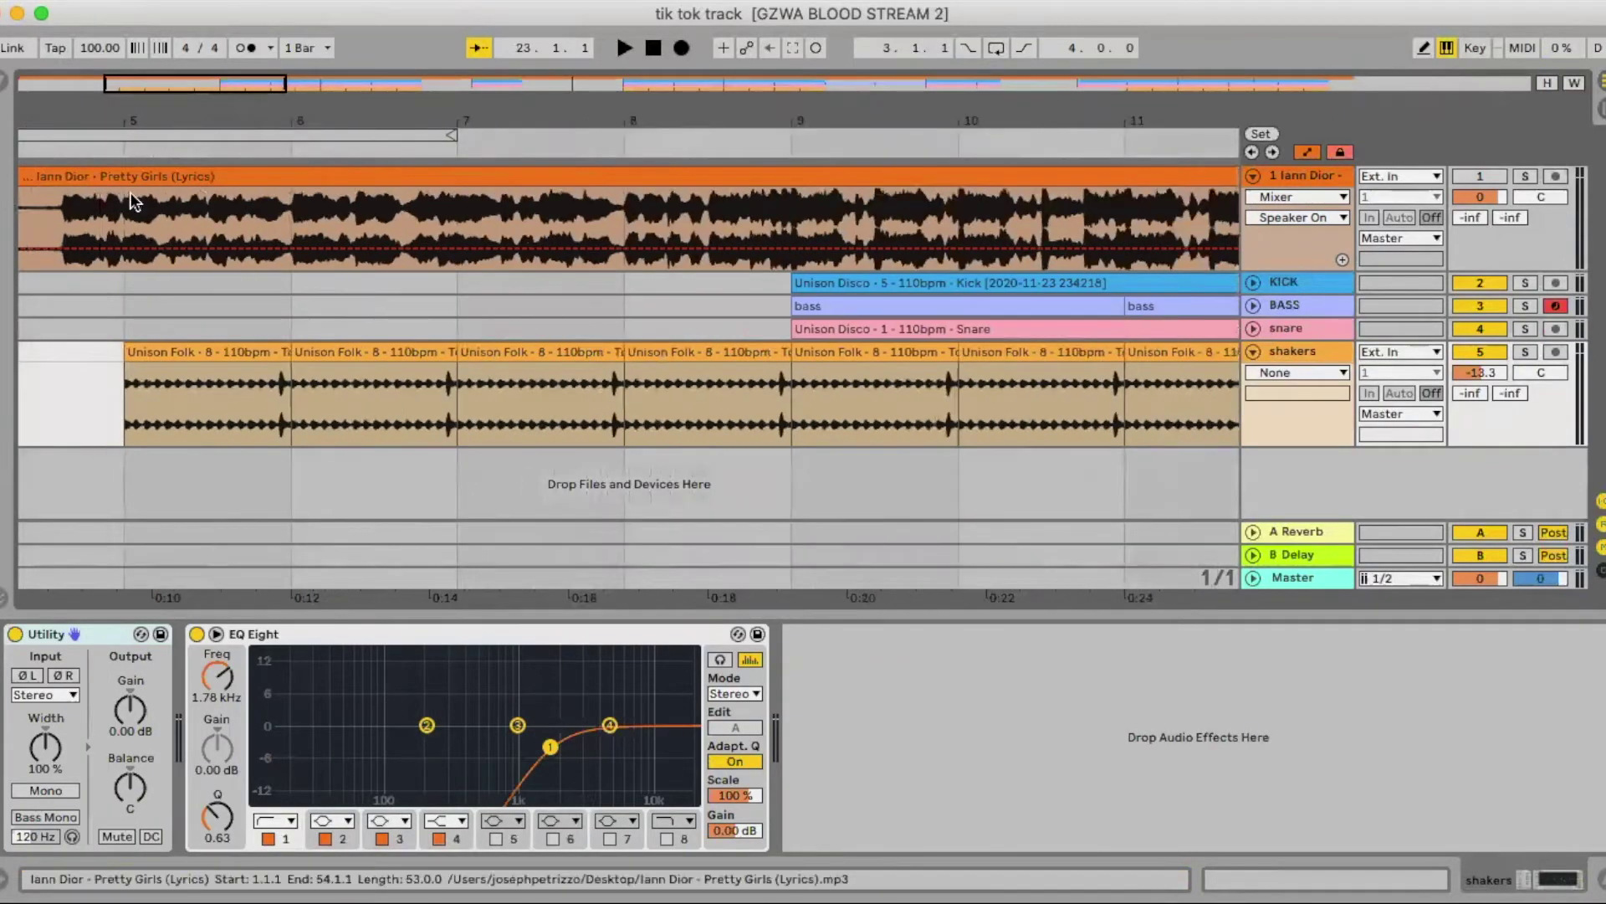
drag(189, 98, 195, 118)
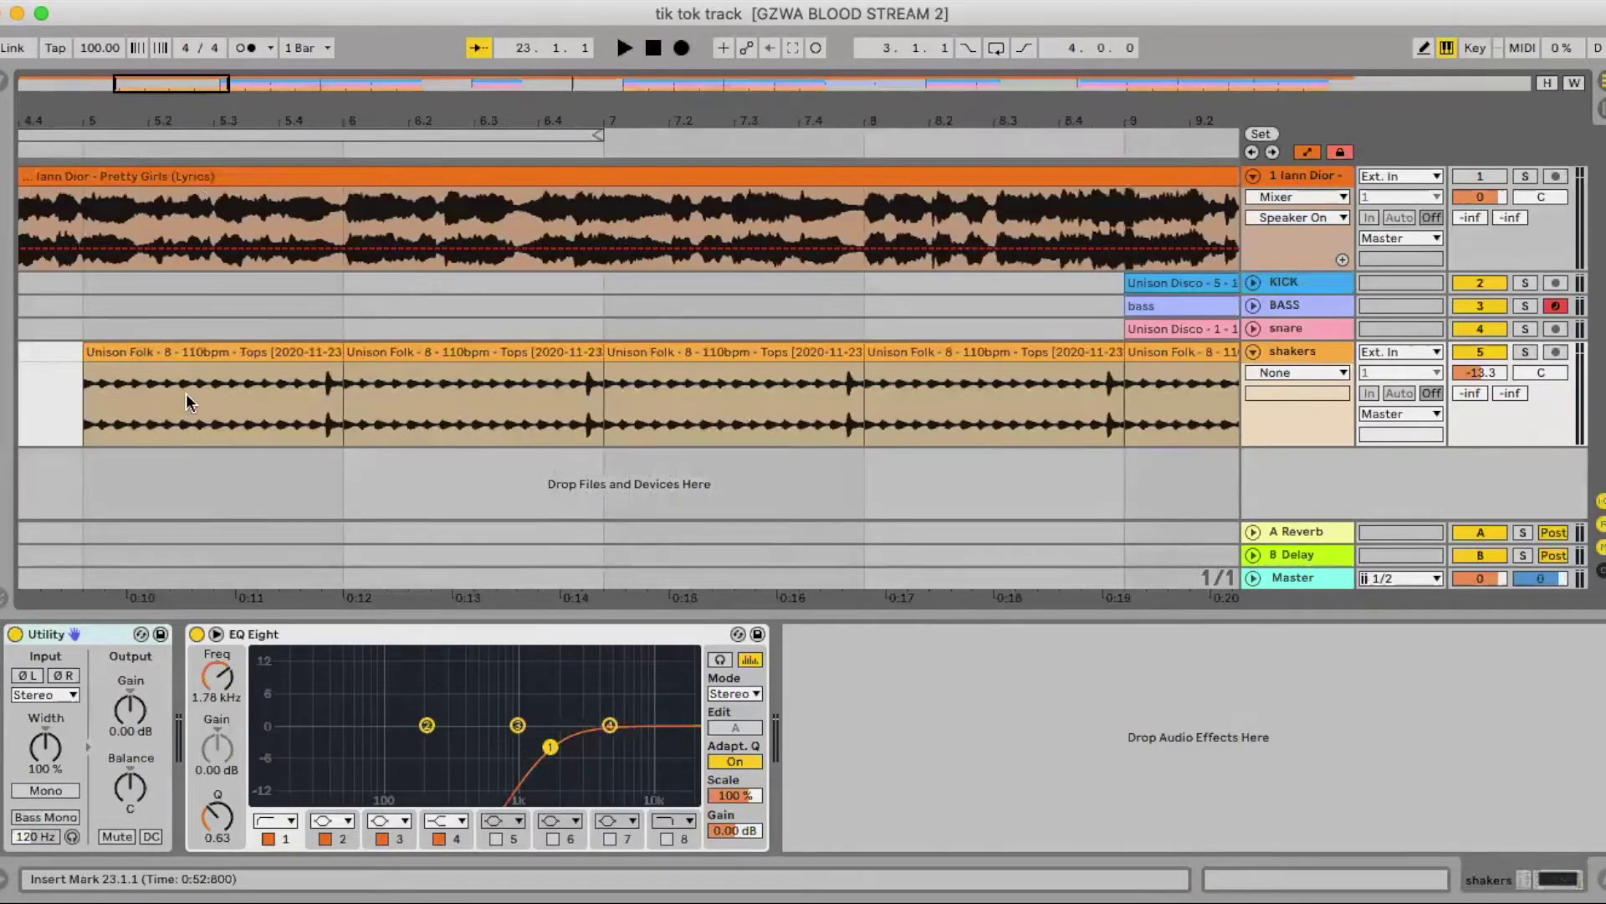
click(167, 351)
drag(347, 126, 347, 50)
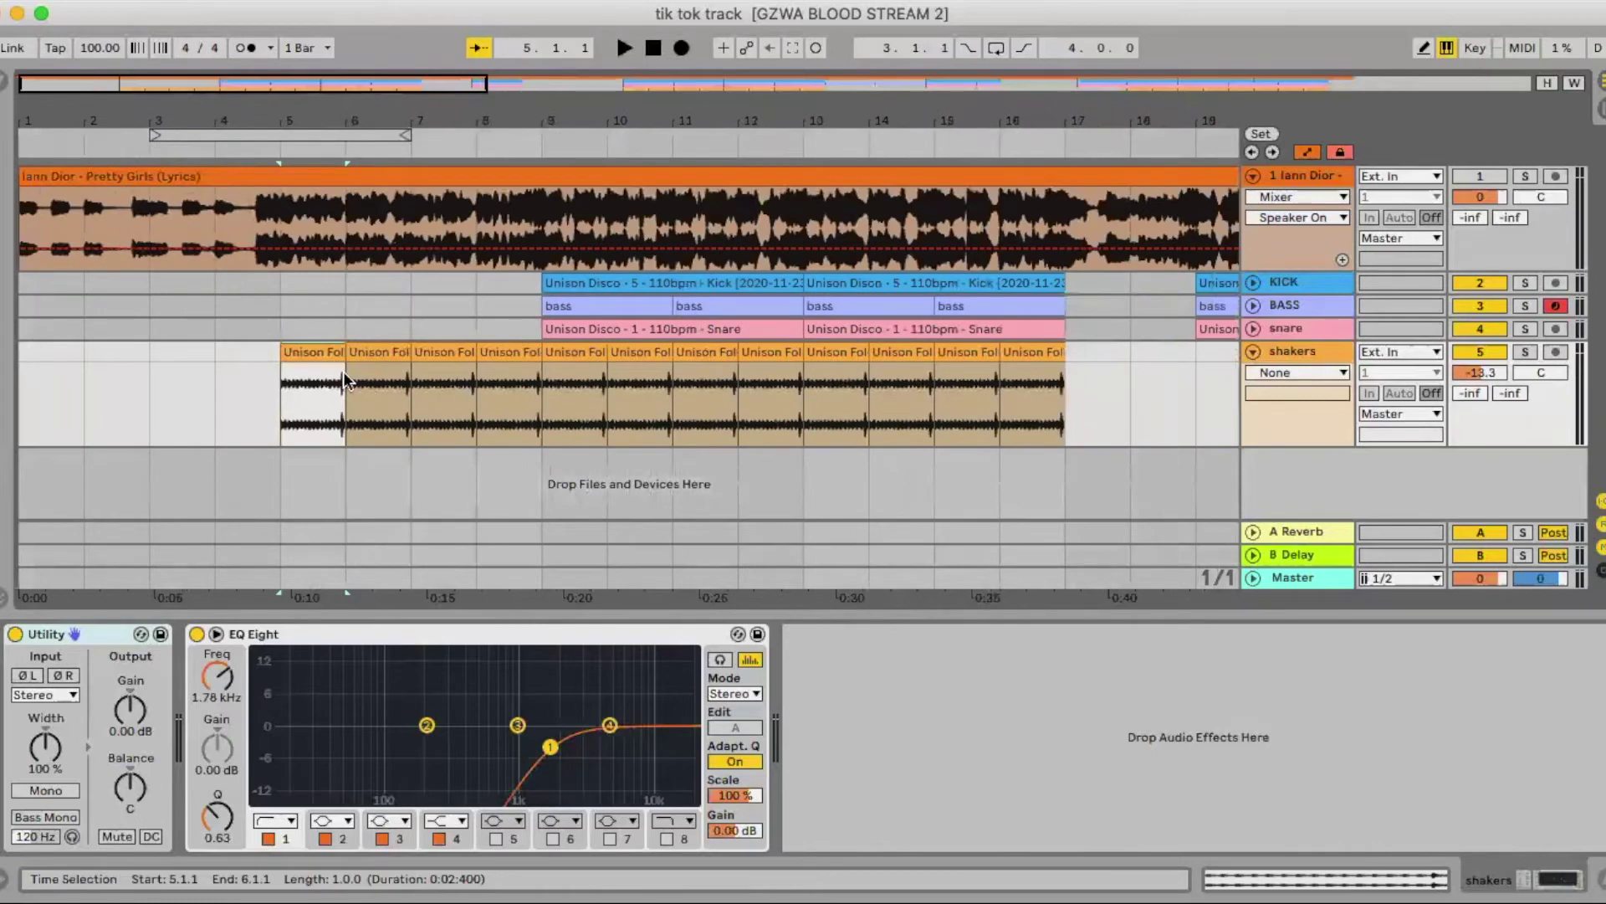
key(space)
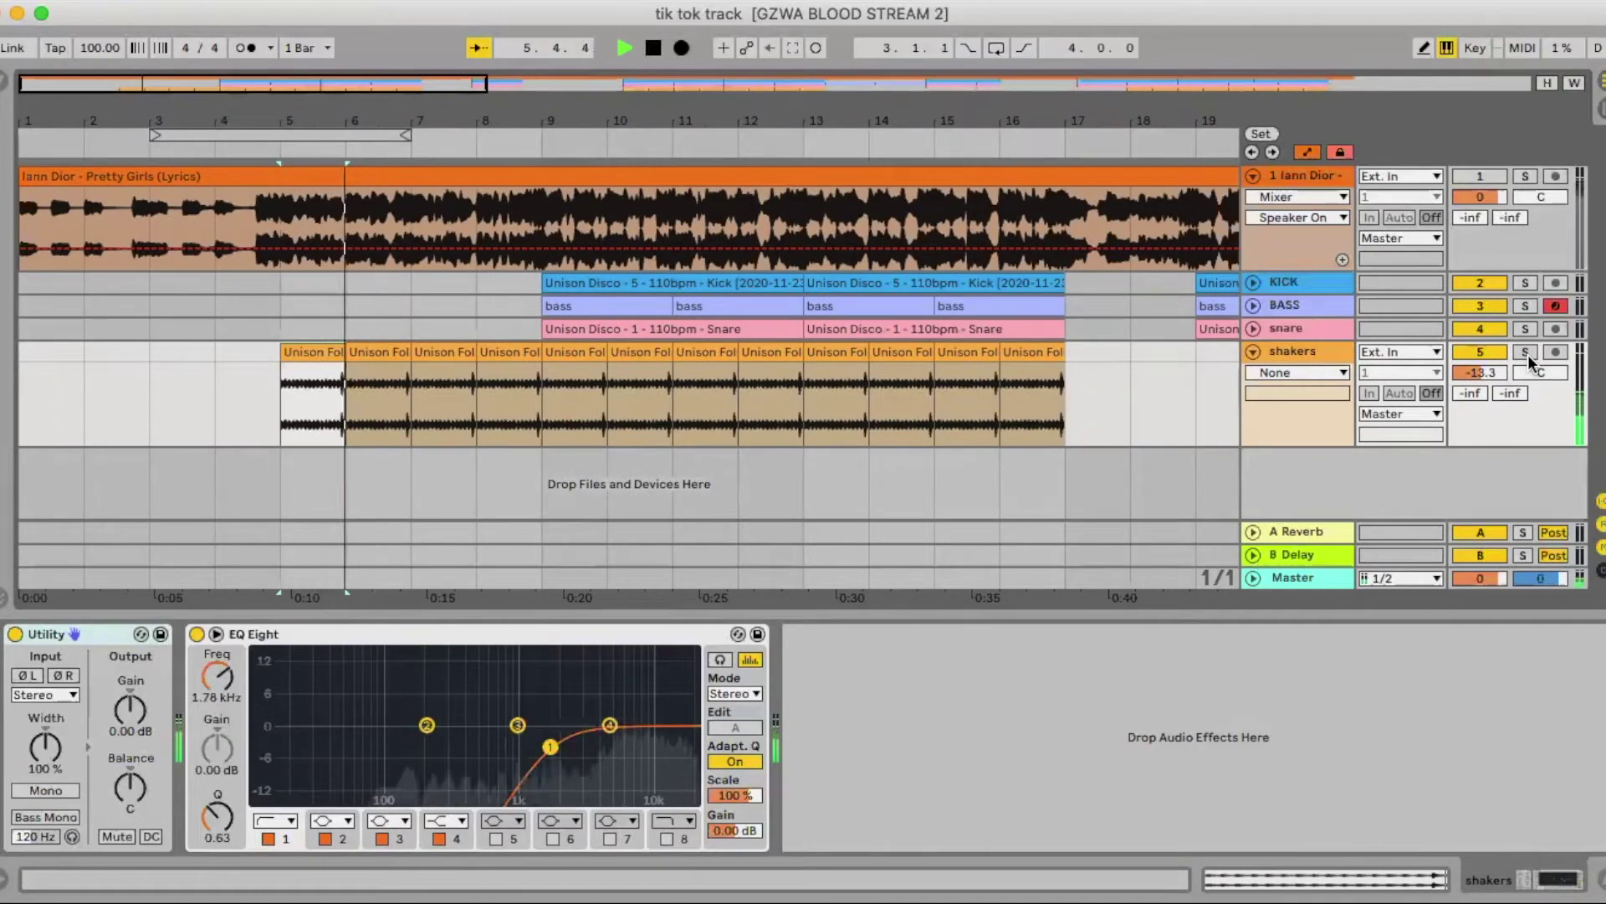
key(space)
Play the soloed shakers from bar 9 and unsolo them during playback to hear them with kick, bass and snare.
click(1526, 352)
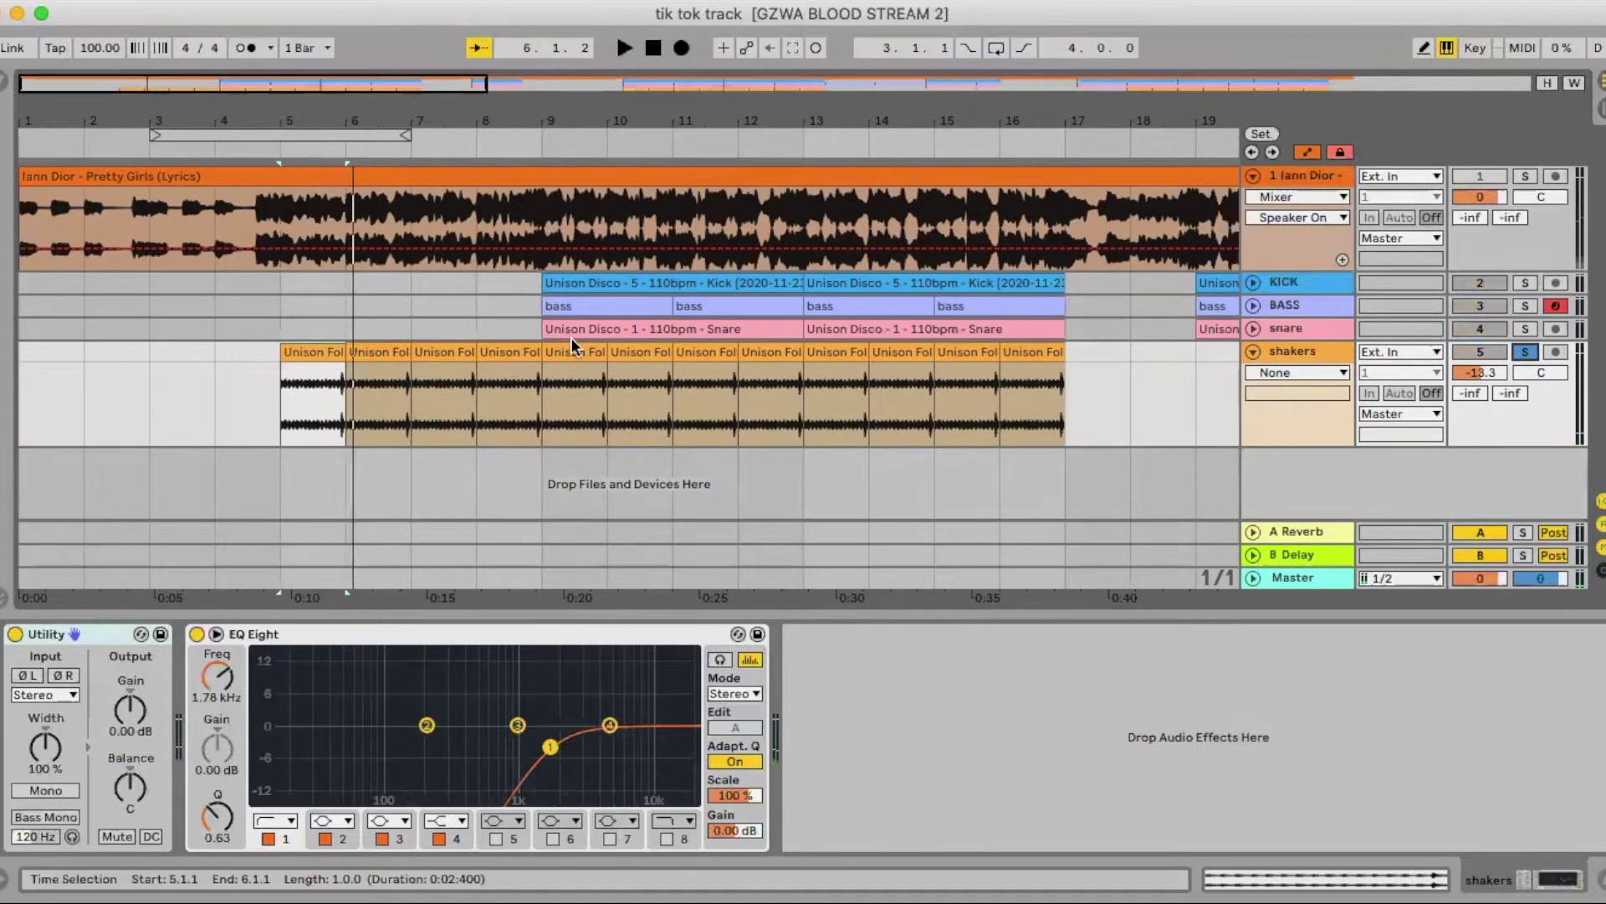
click(571, 350)
key(space)
click(1525, 350)
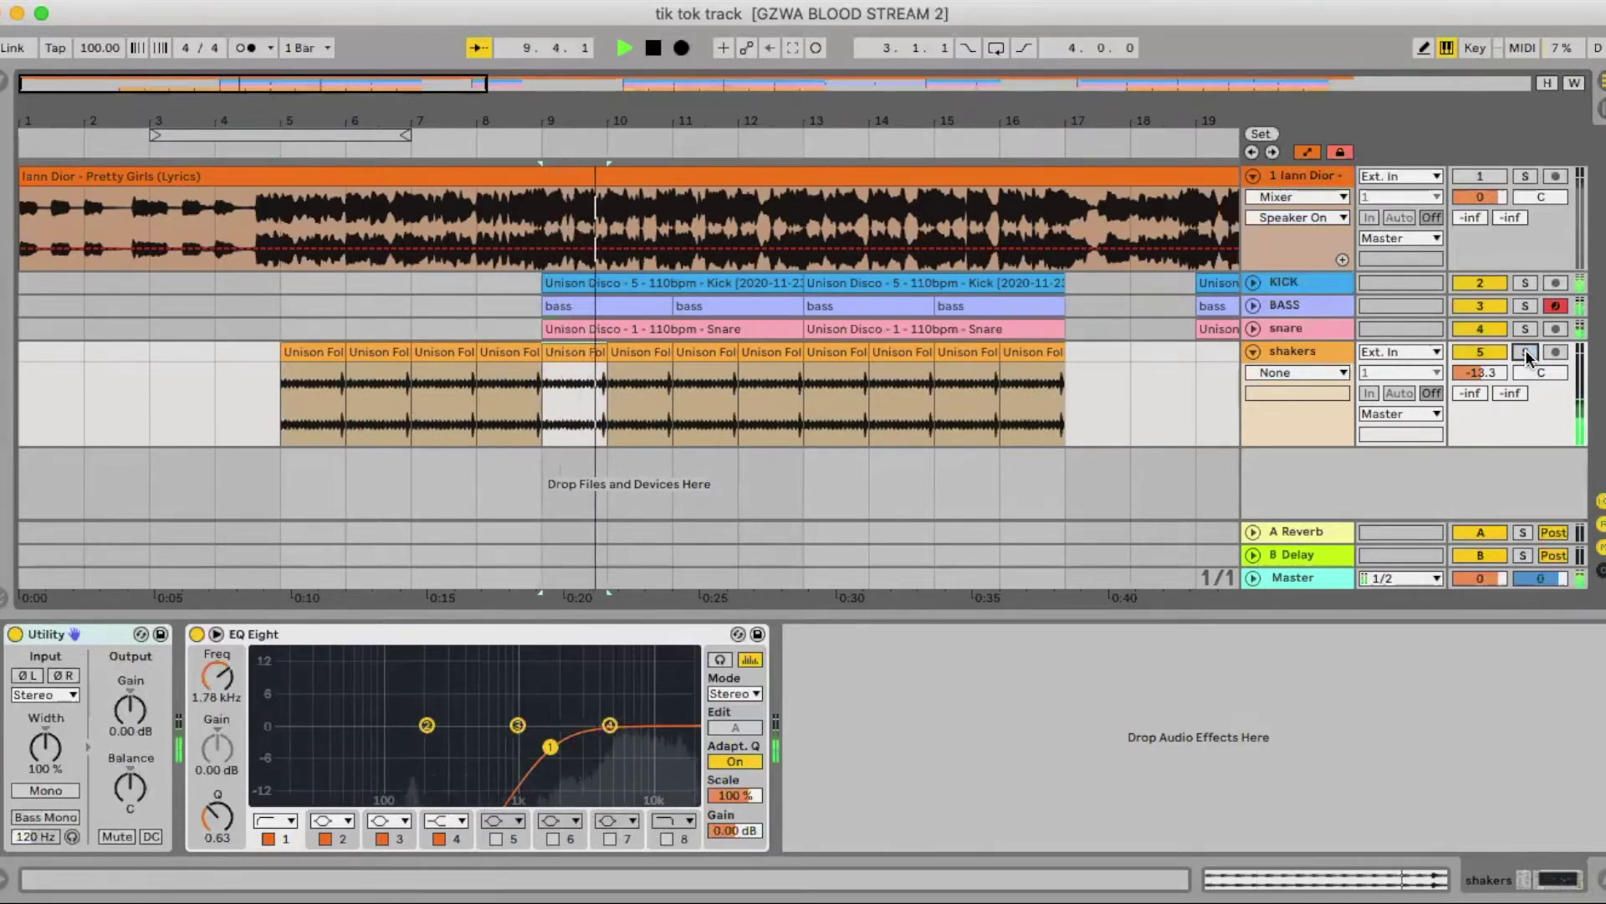
key(space)
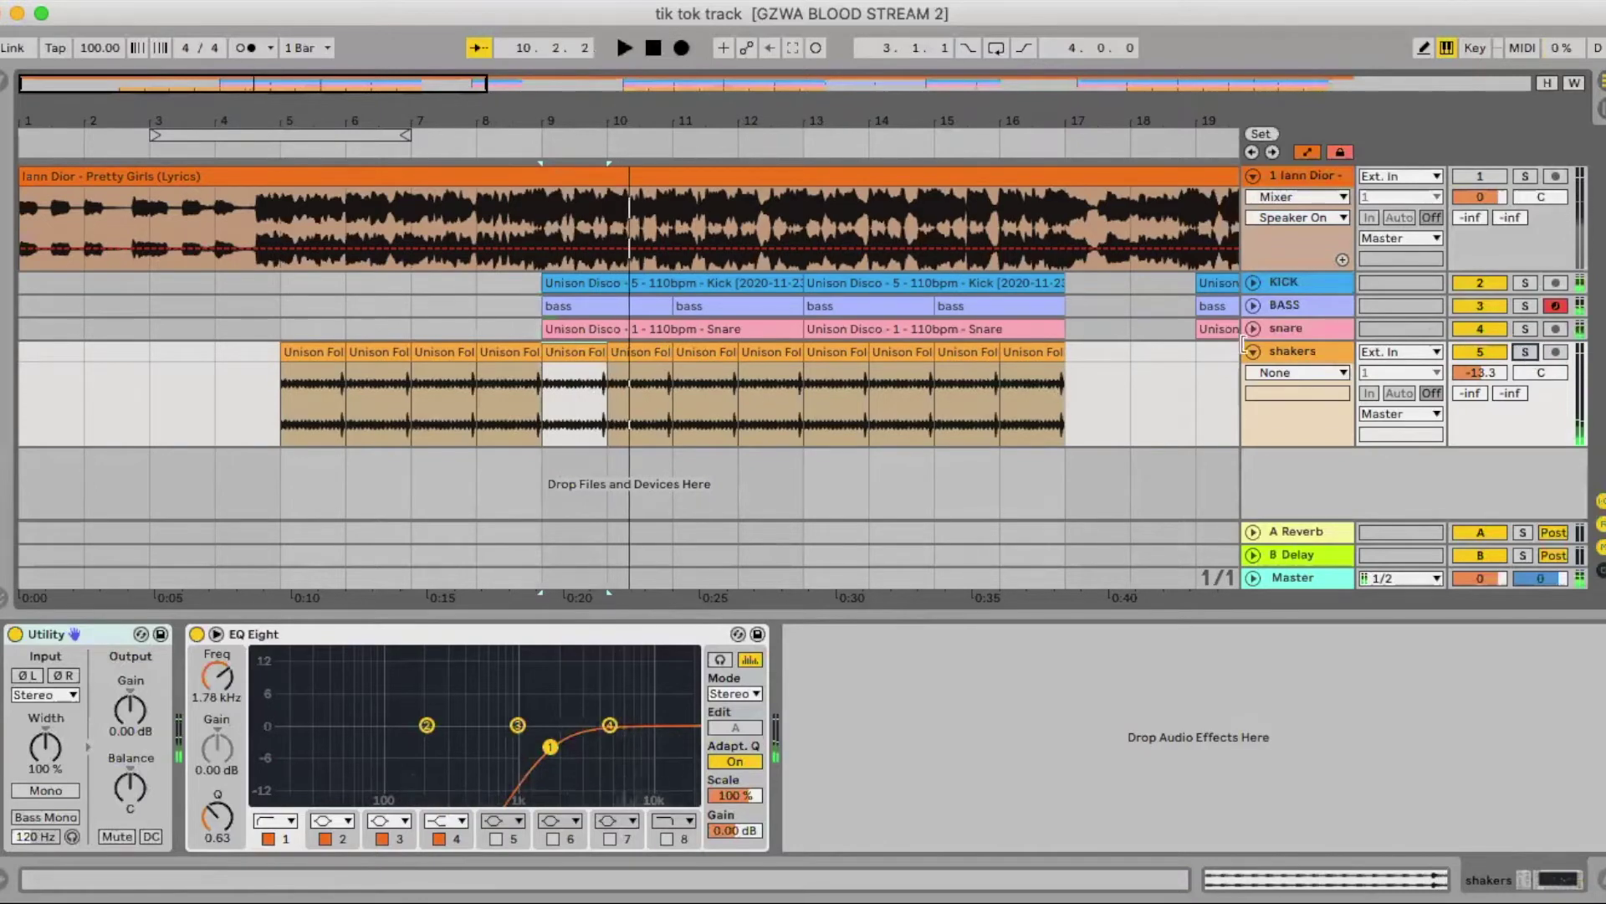
Fold the shakers track and duplicate the BASS track directly below itself for a second bass layer.
click(1252, 351)
drag(719, 123, 422, 117)
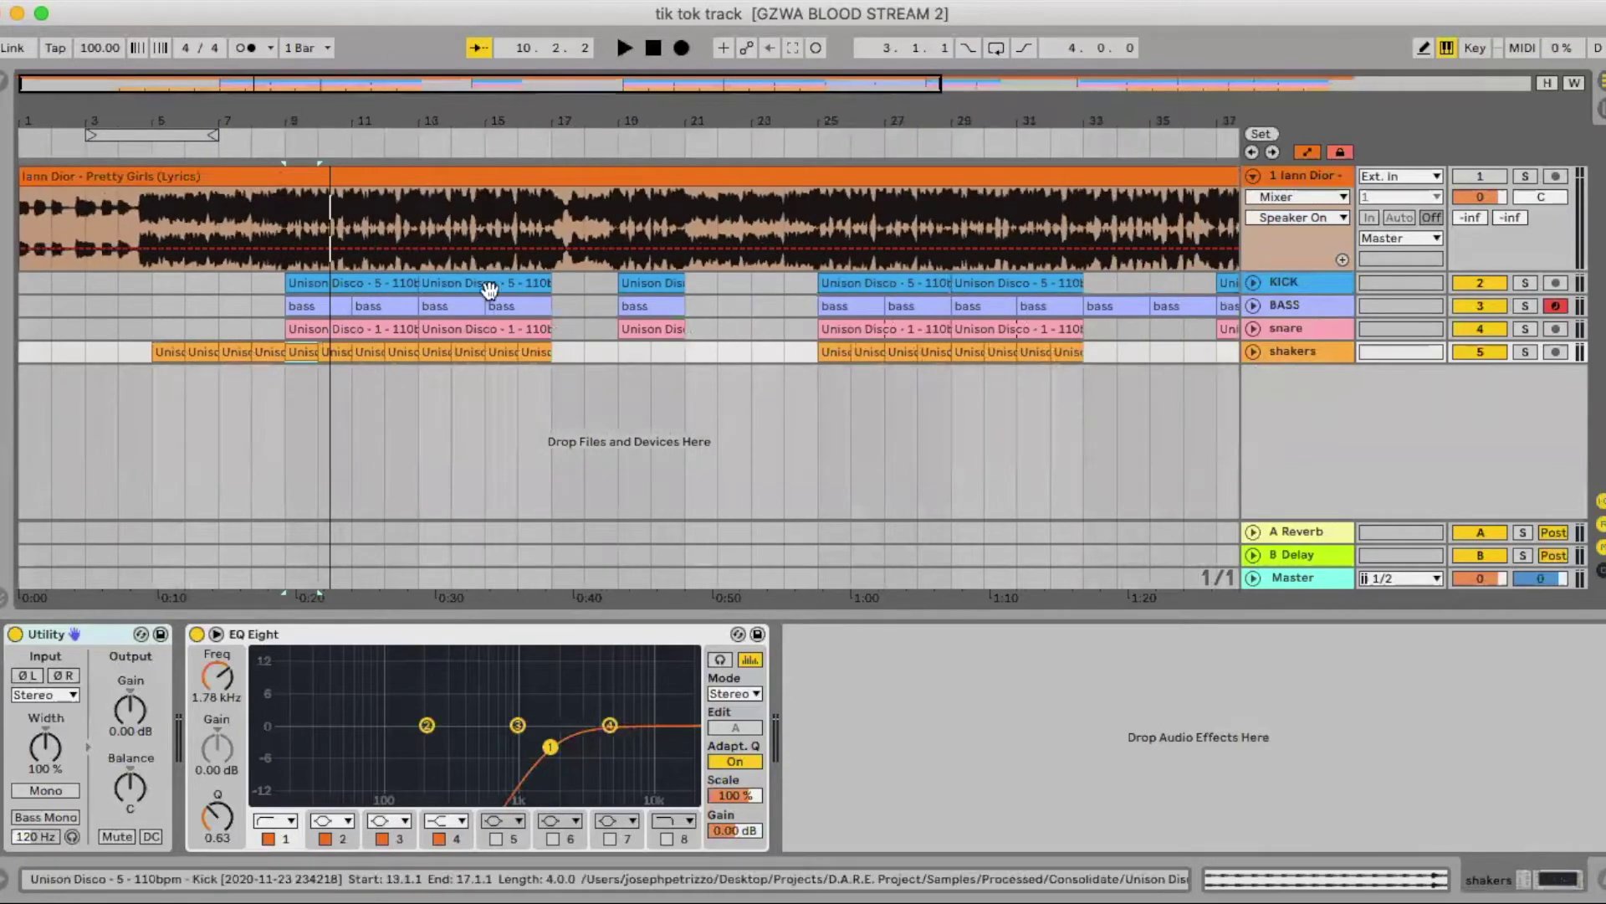
click(1284, 307)
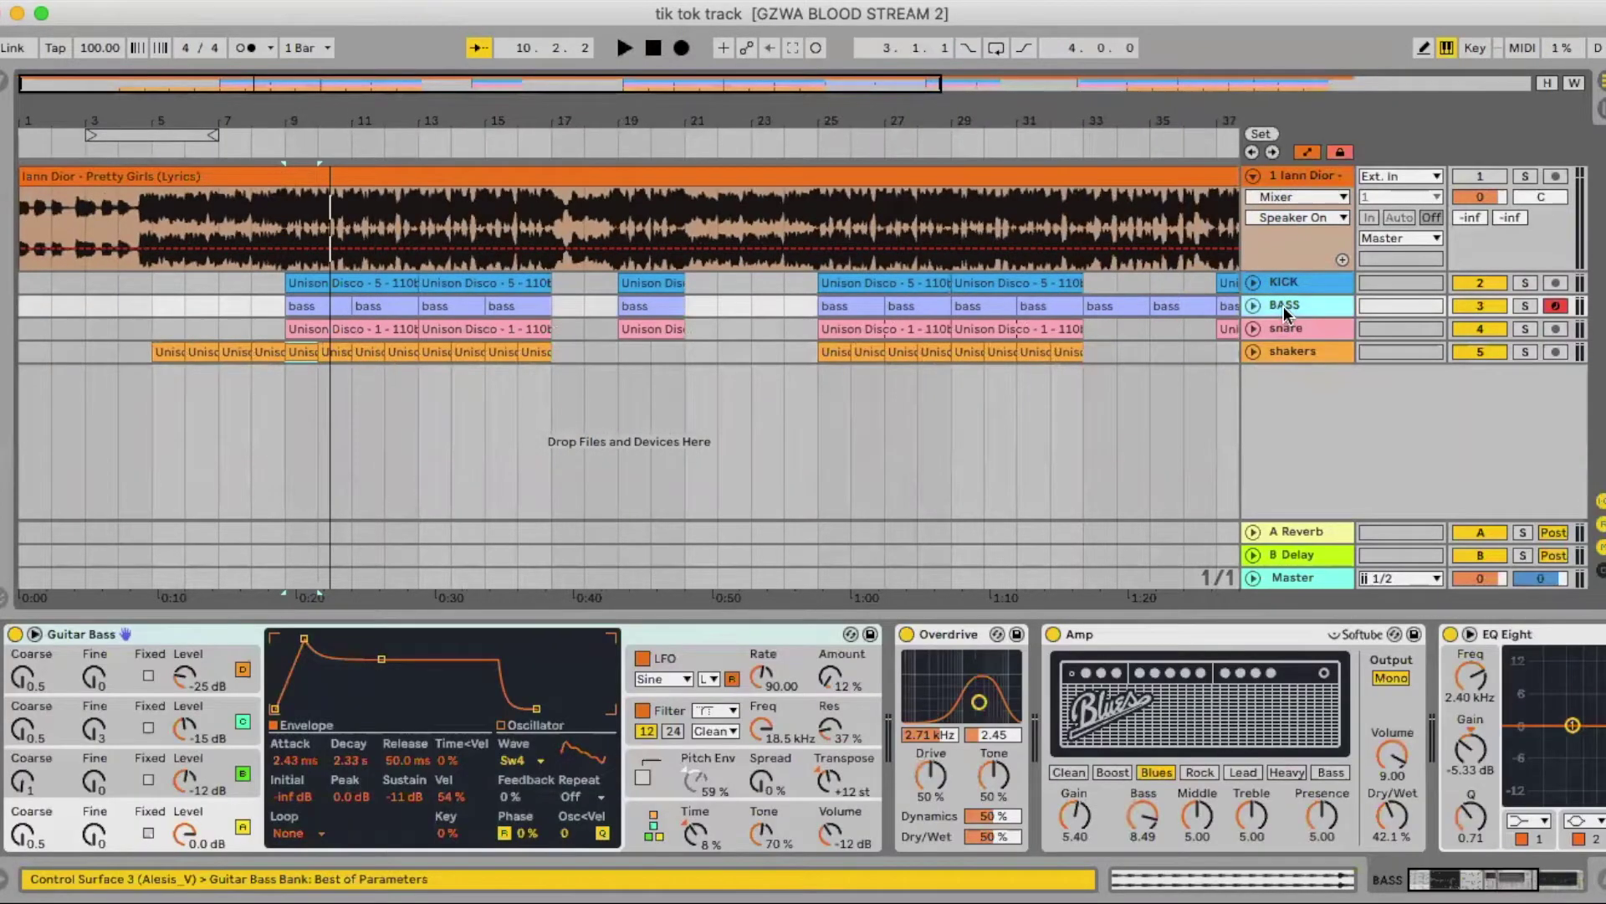
key(ctrl+z)
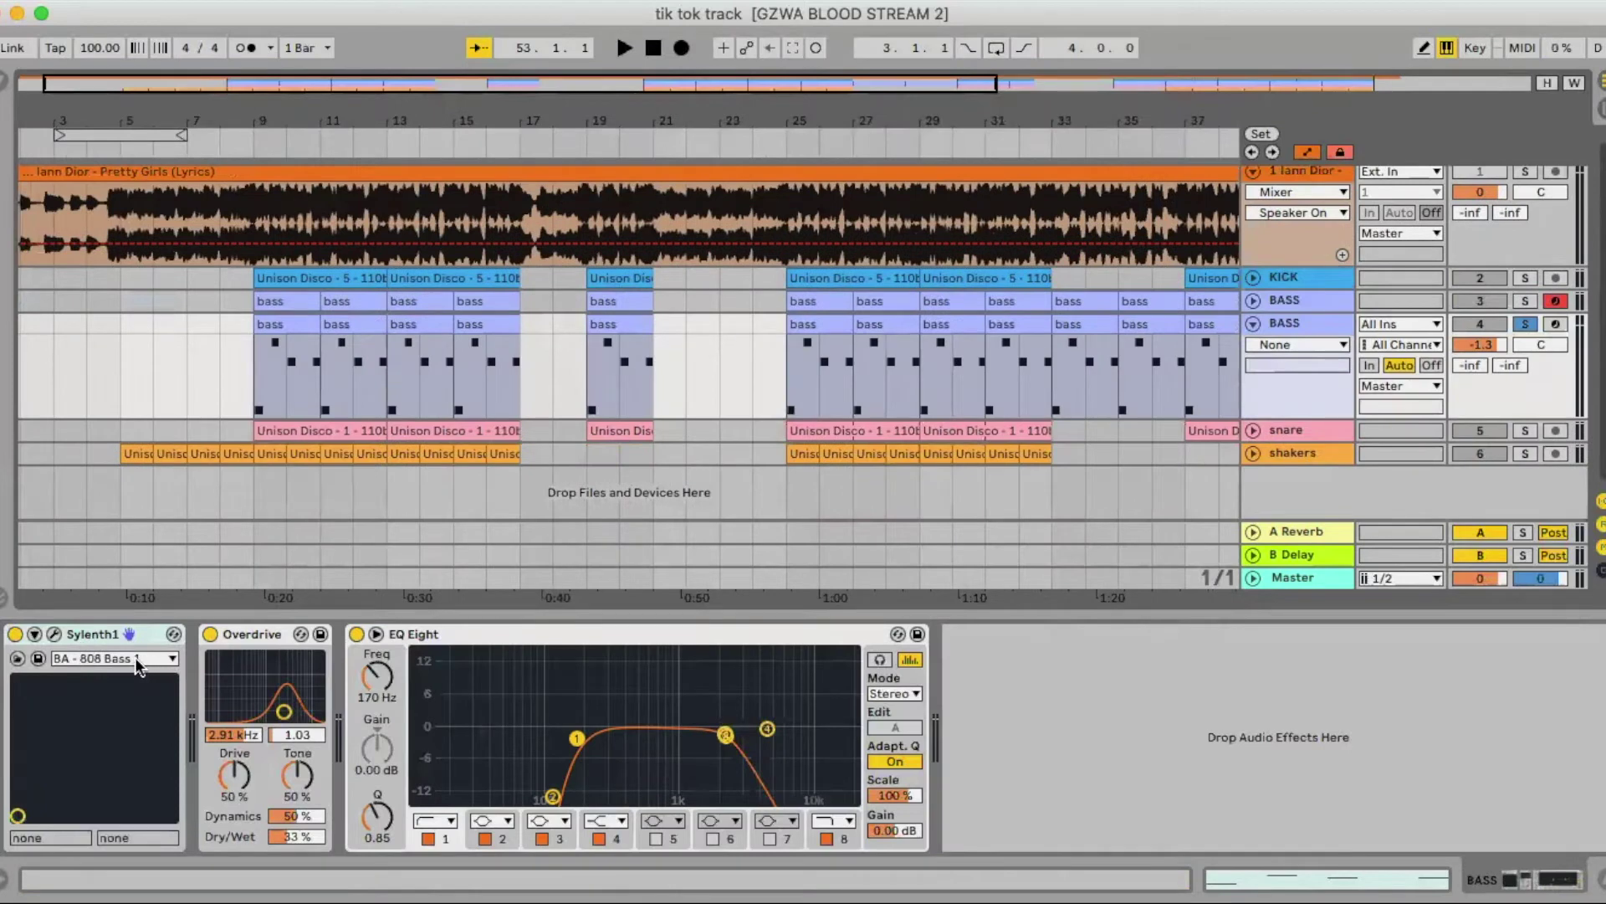
Play the soloed Sylenth1 BASS track from its clip at bar 25.
click(1273, 326)
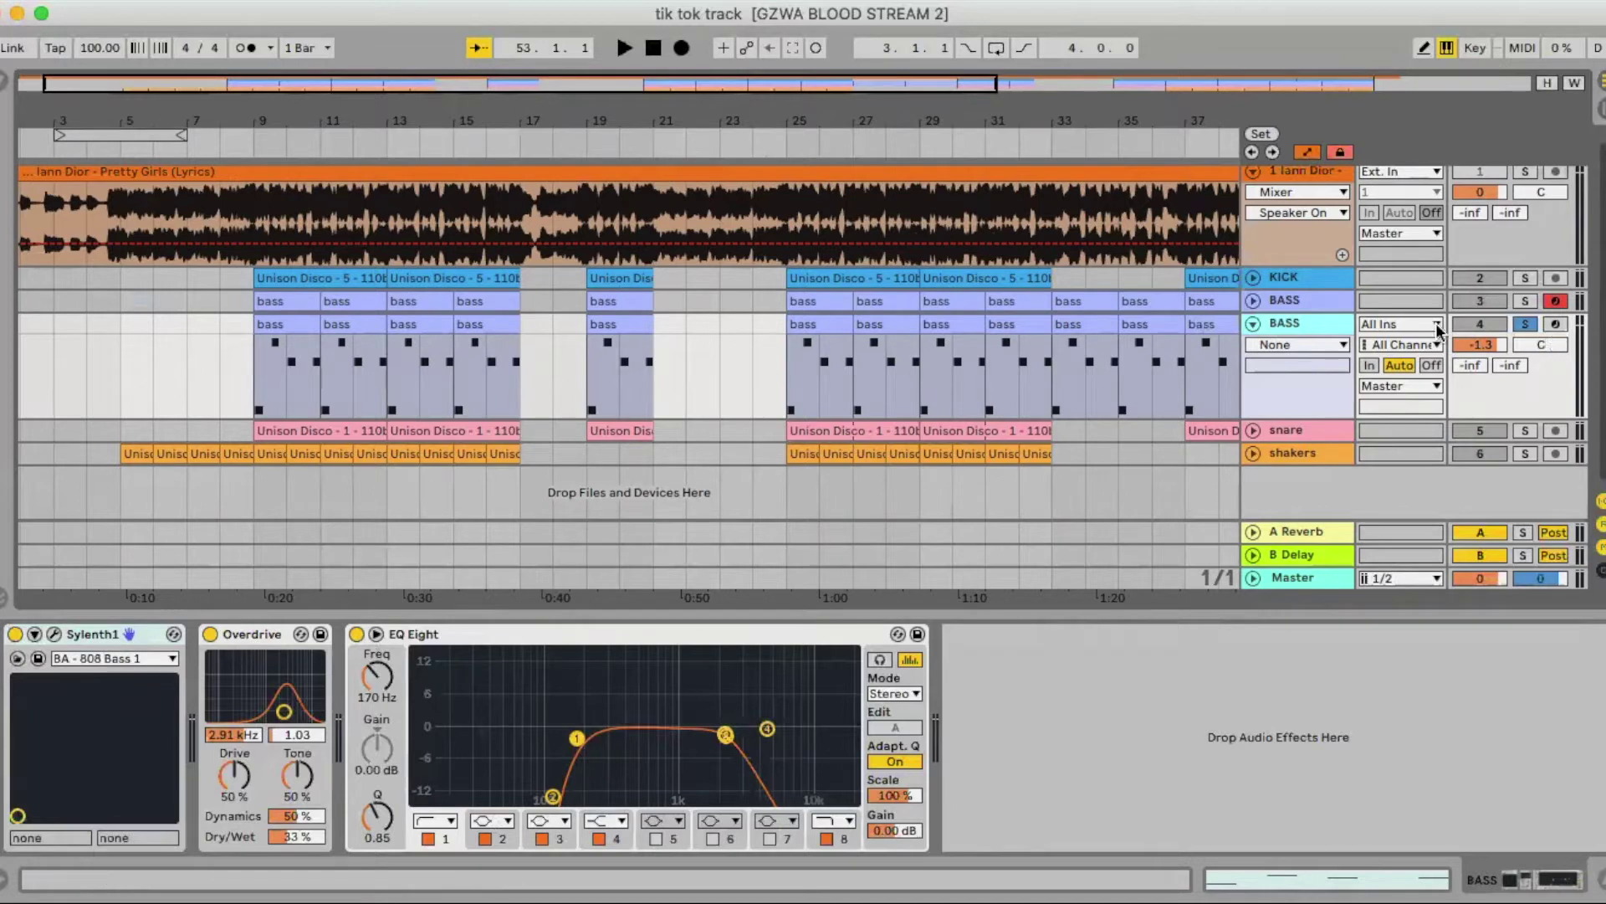
click(827, 324)
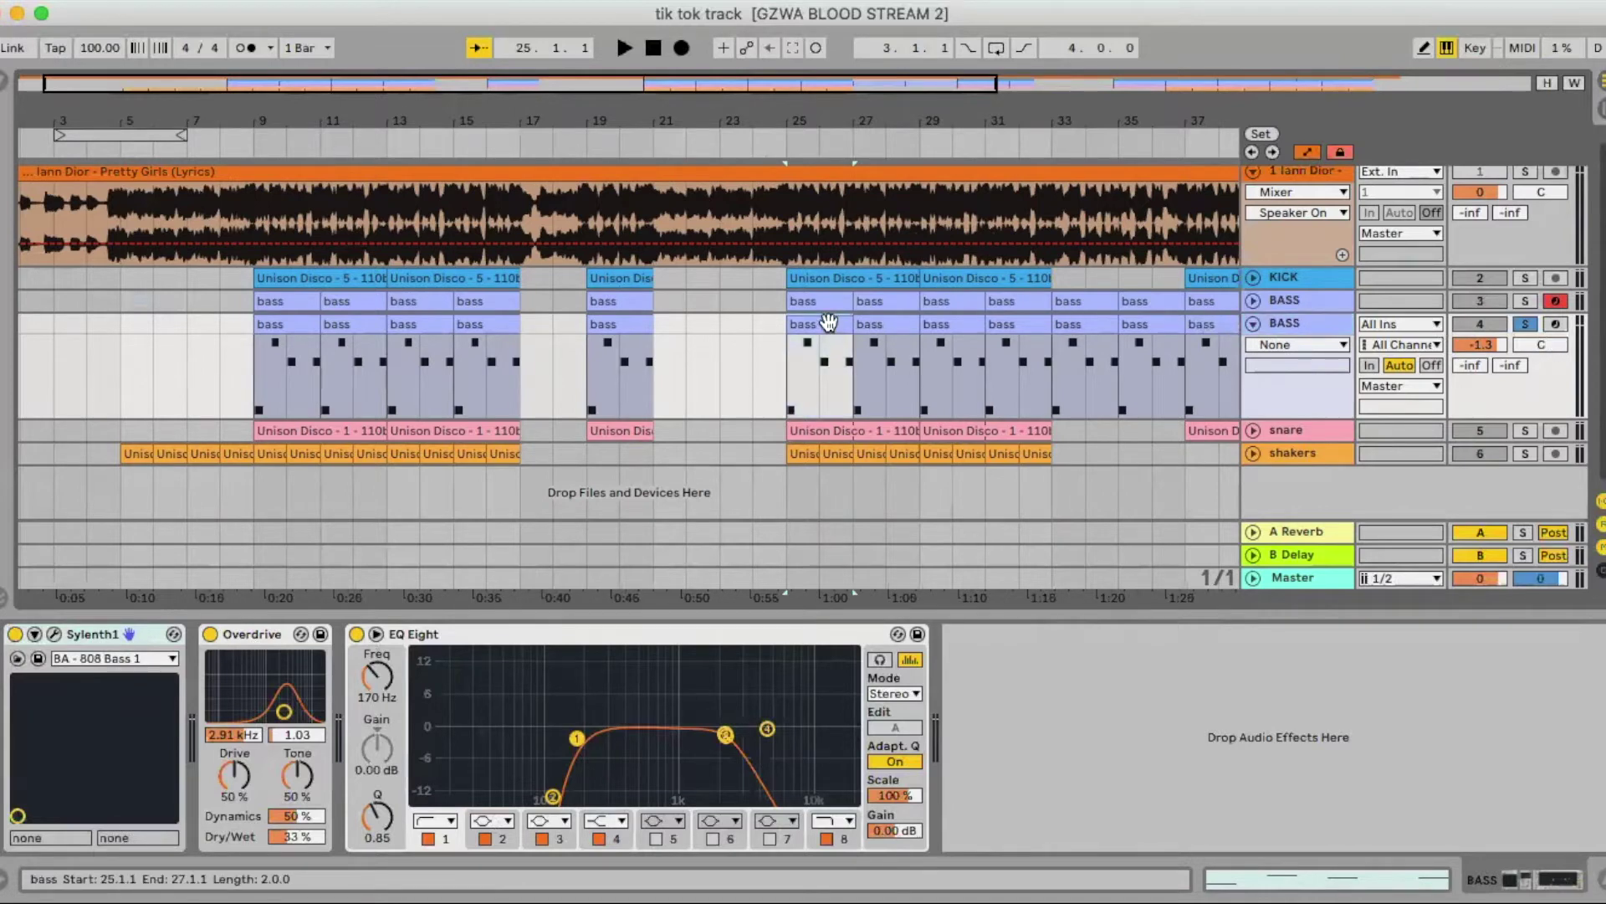
key(space)
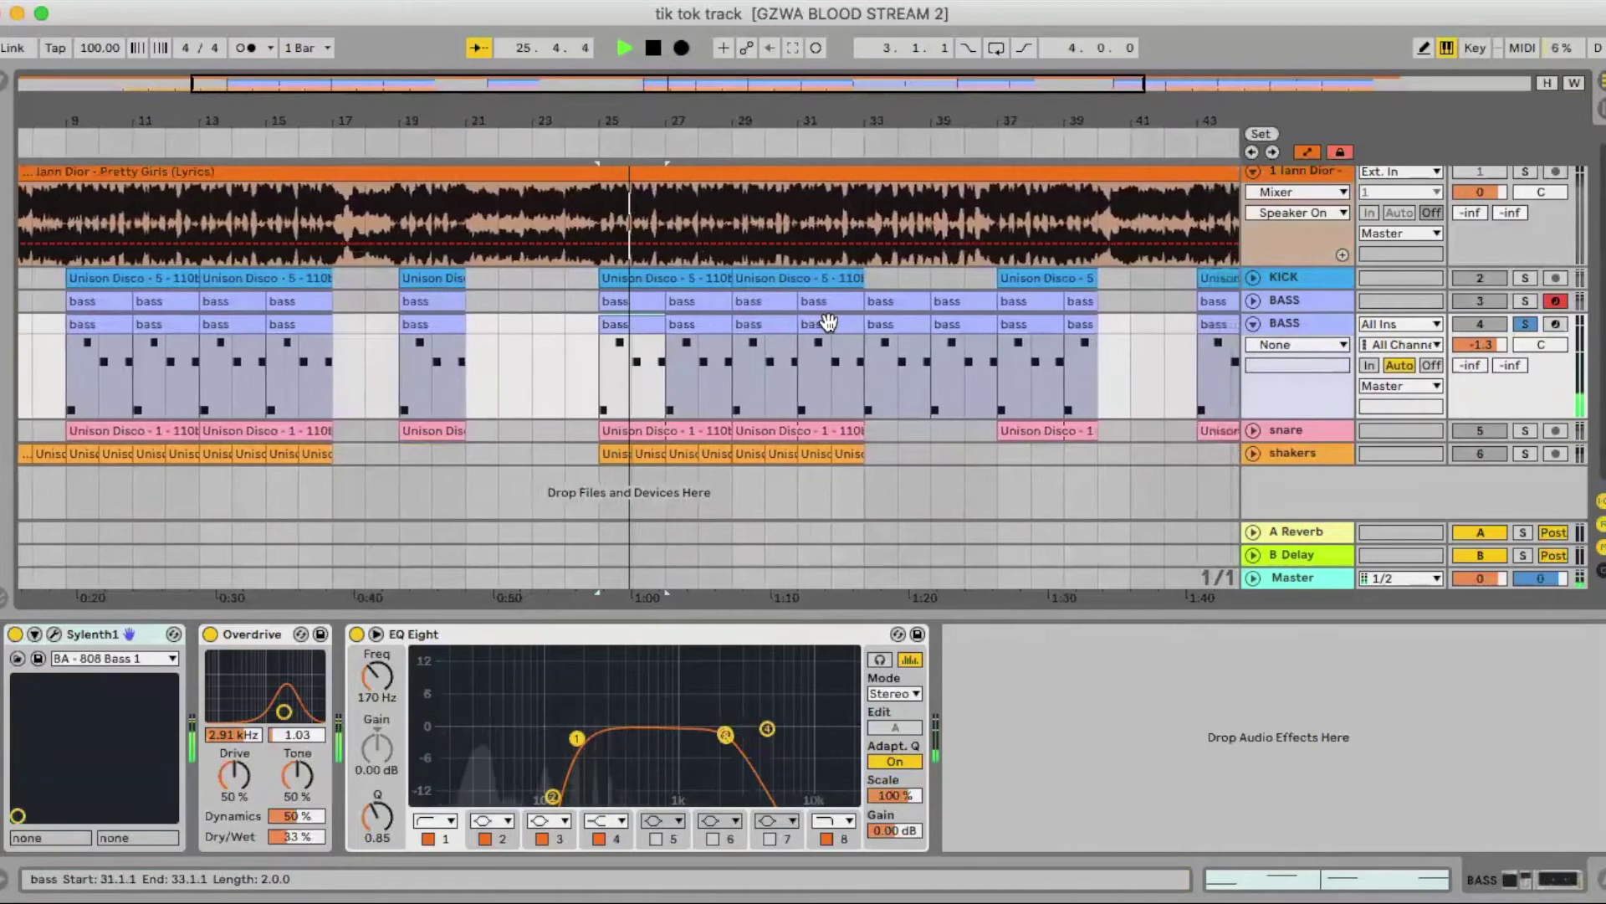
key(space)
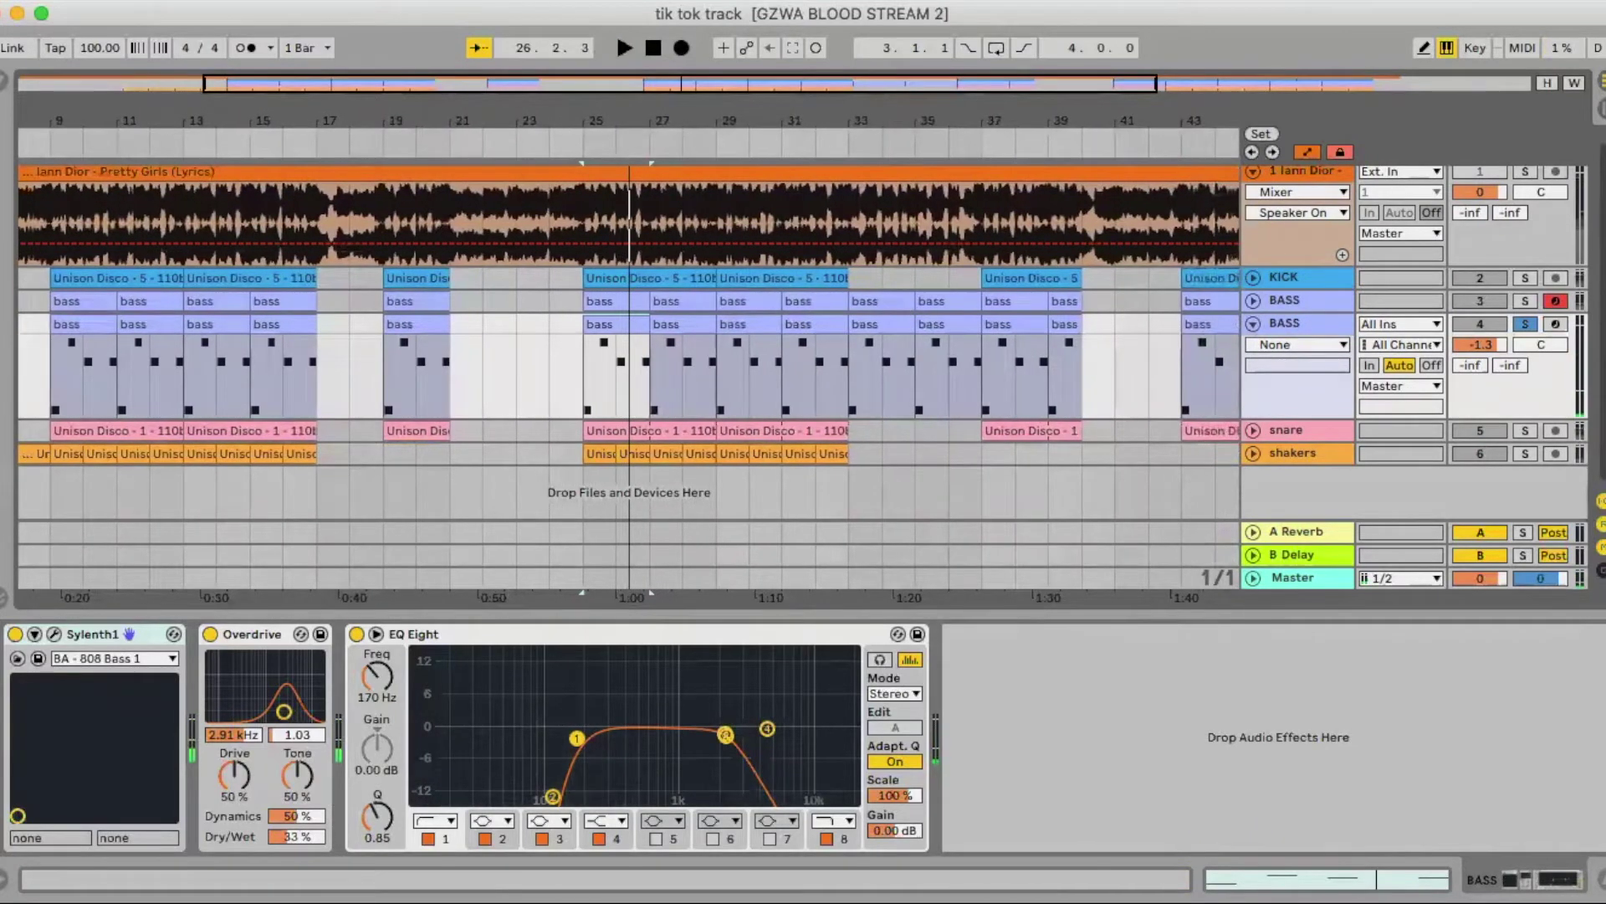
Solo the Guitar Bass track too and play from bar 25, toggling the Sylenth1 layer's solo to compare the basses.
click(1525, 301)
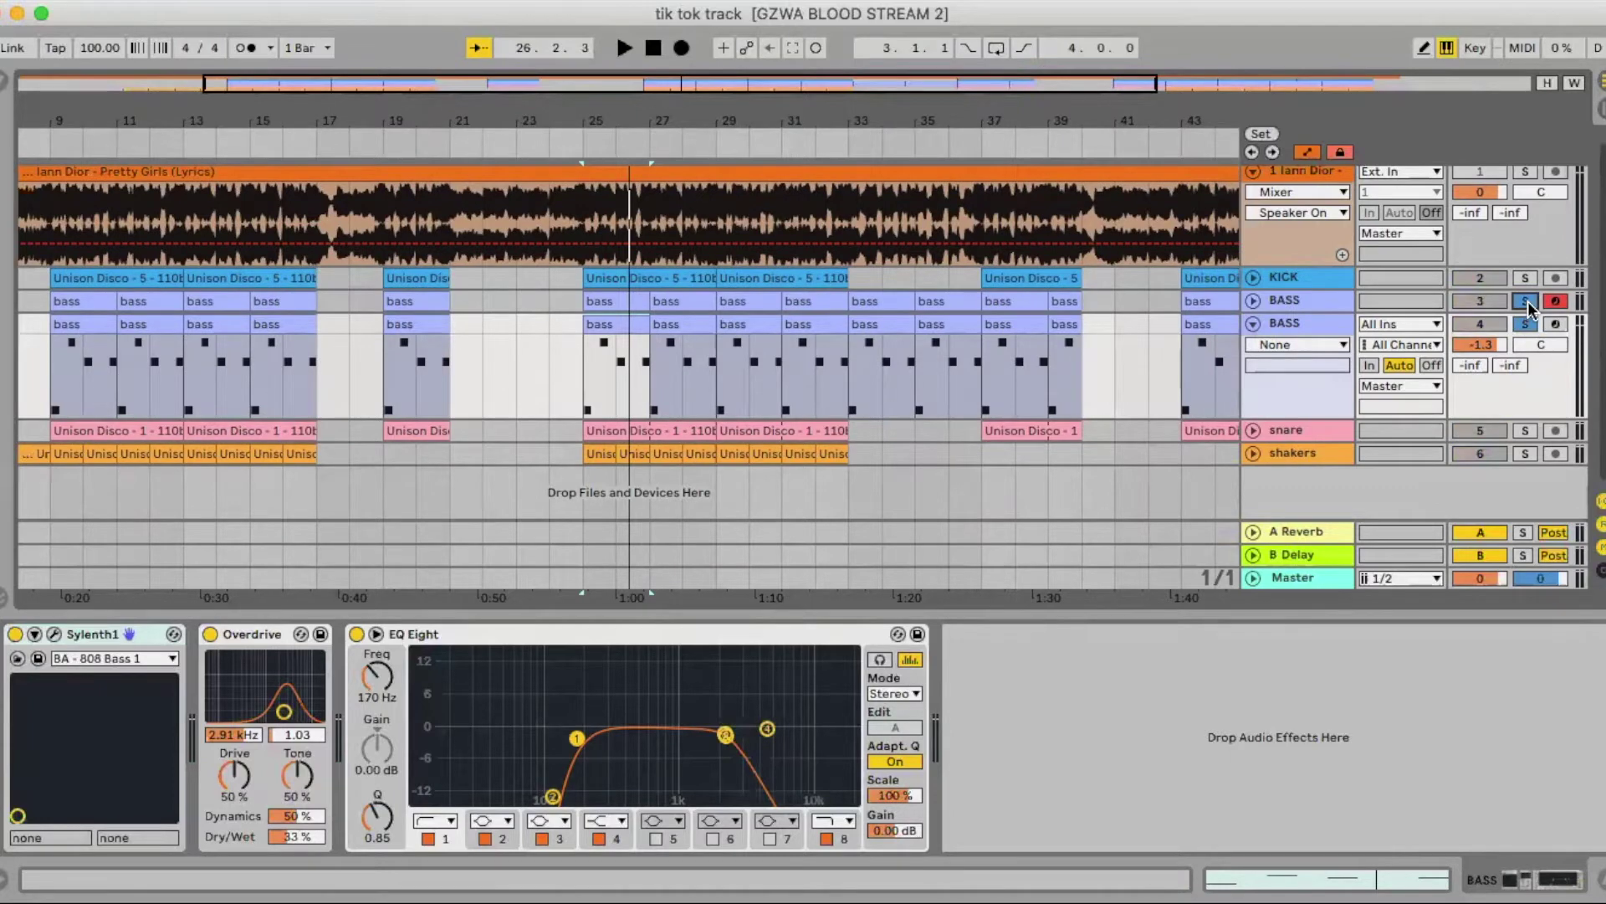
key(space)
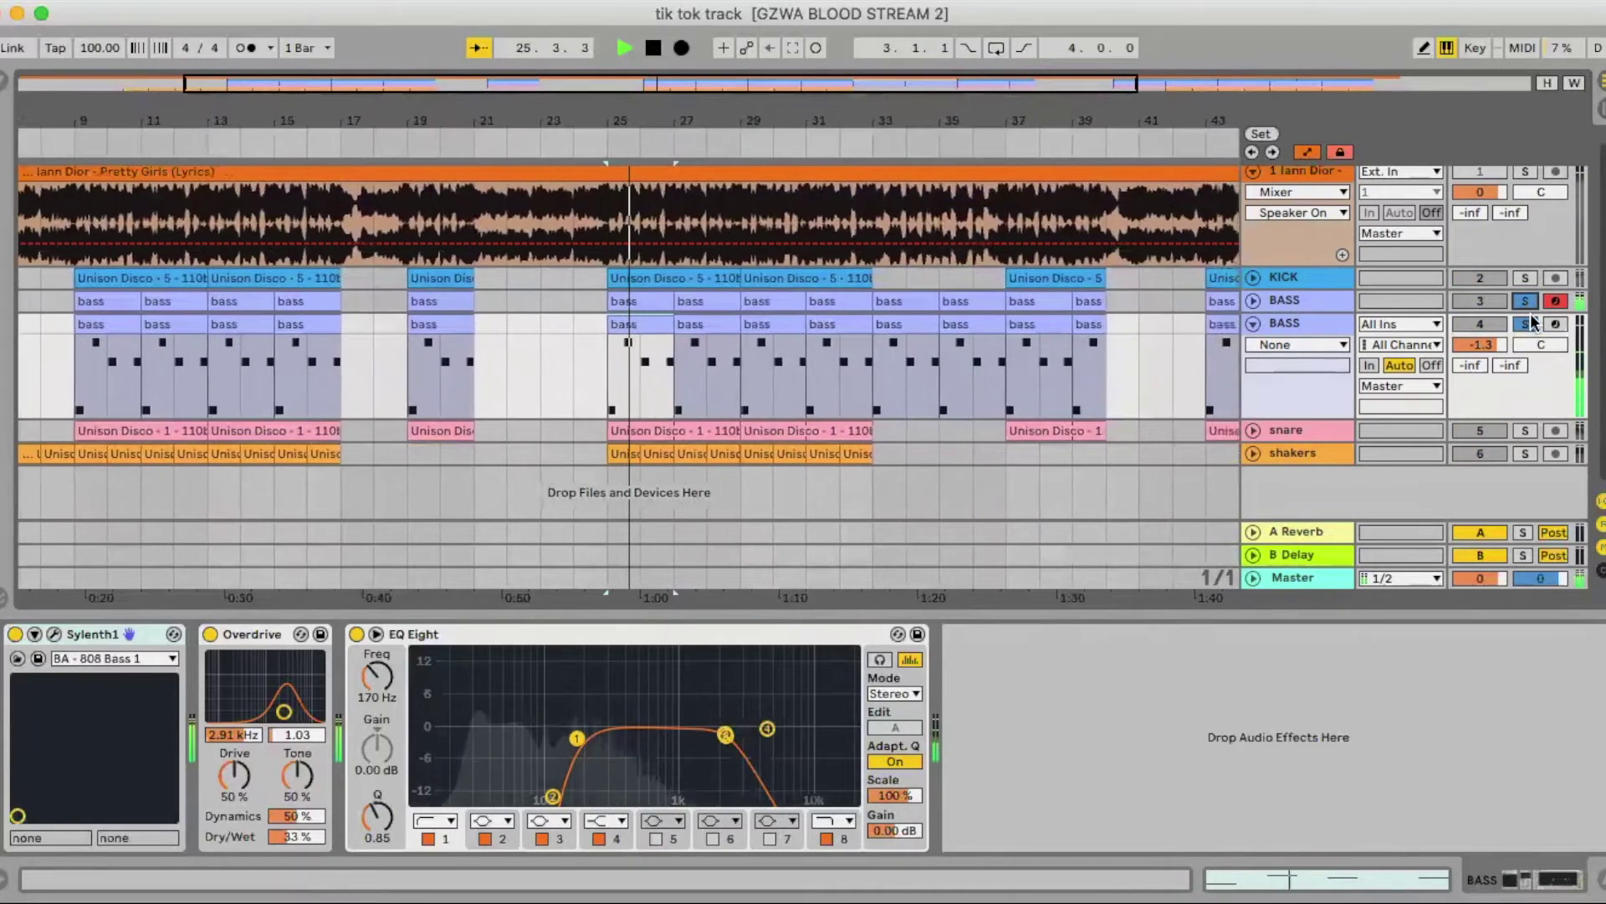
click(1526, 323)
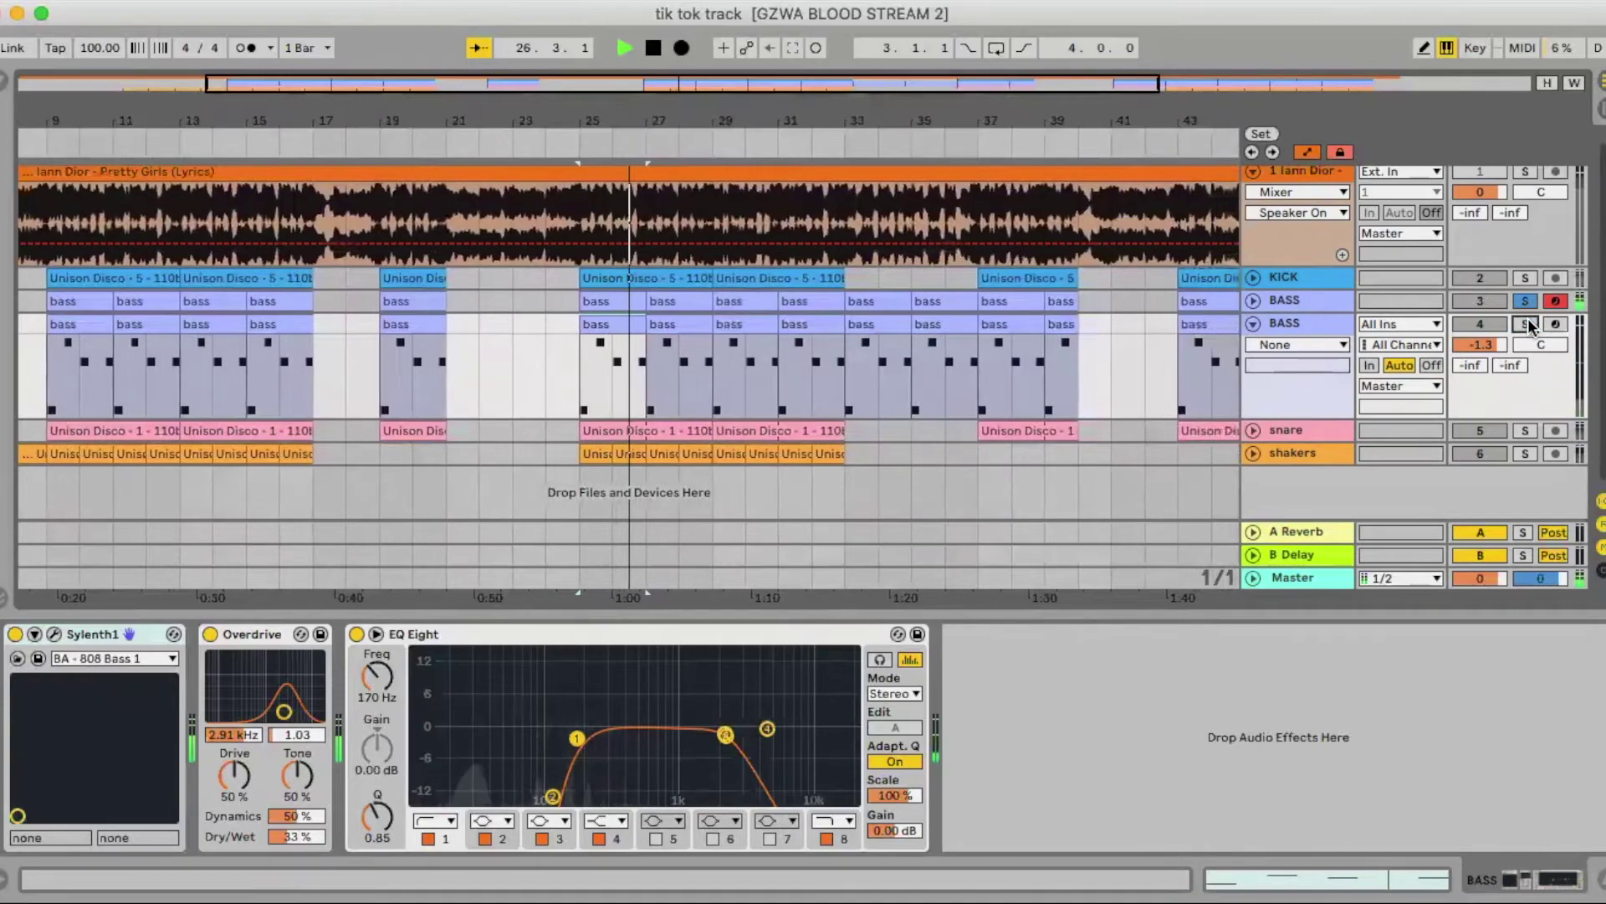
click(1528, 319)
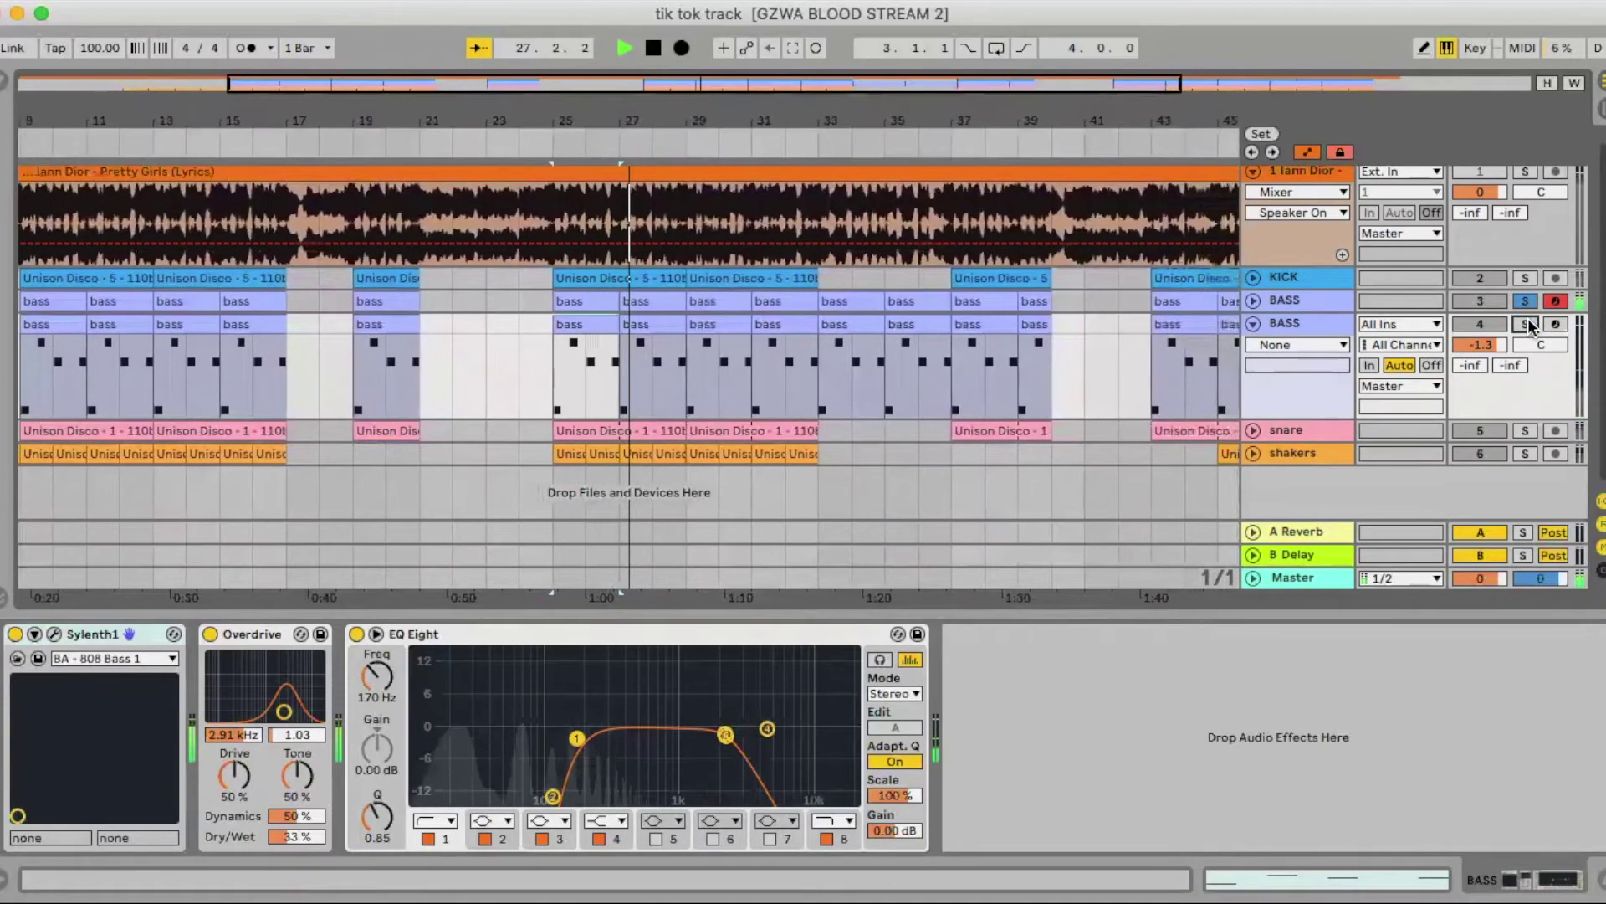
key(space)
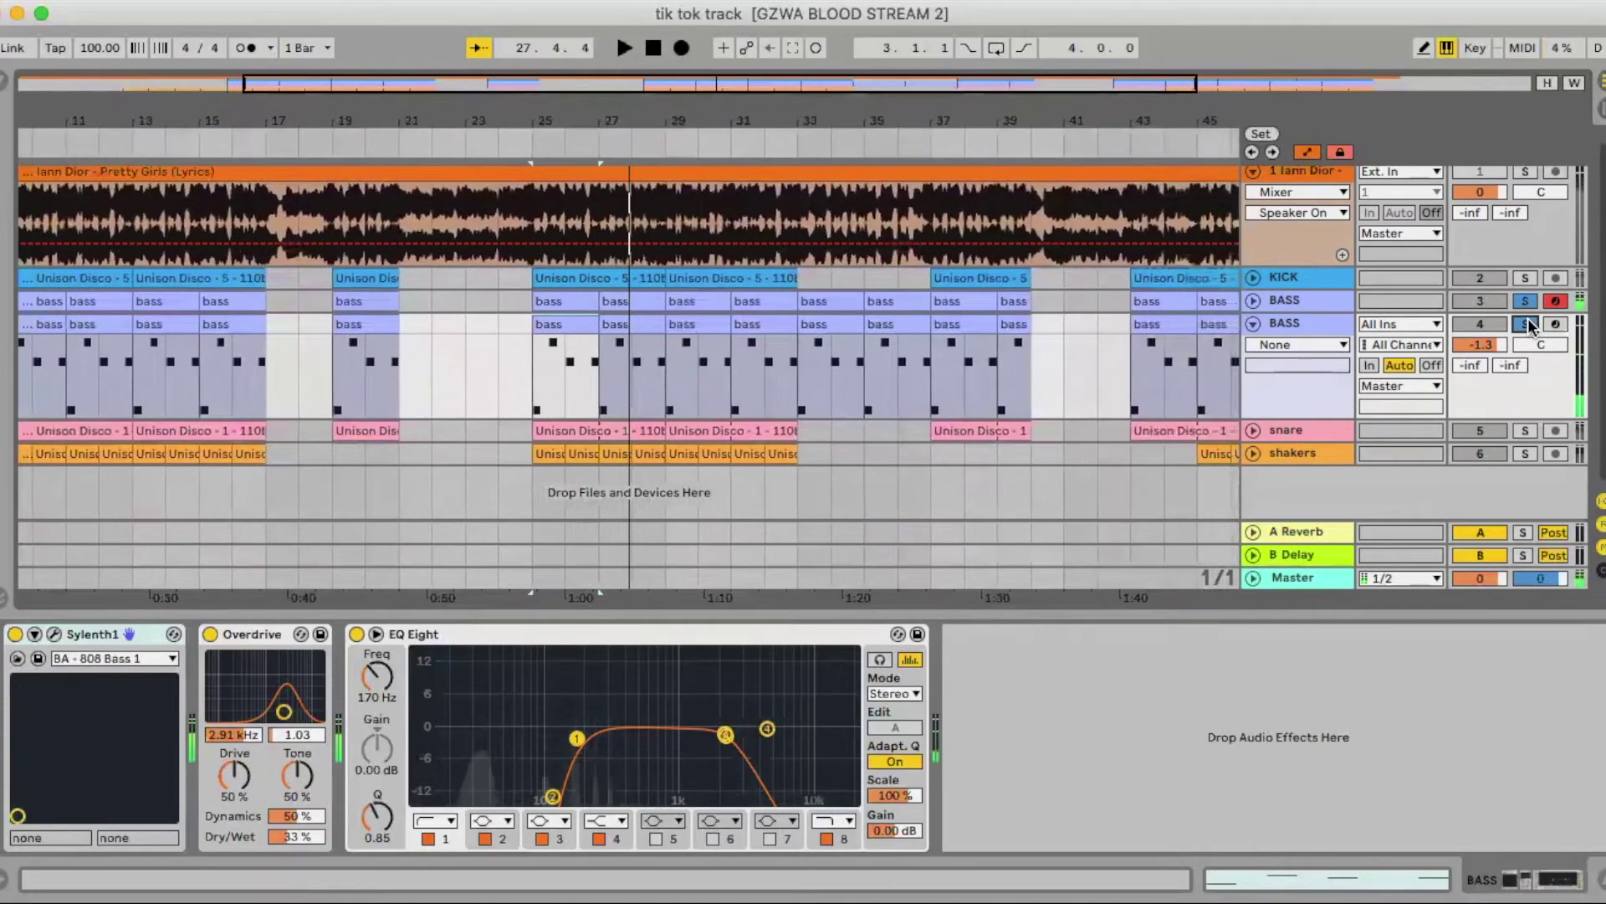
Group the two BASS tracks, name the group "bass" and fold it.
click(1256, 321)
click(1291, 304)
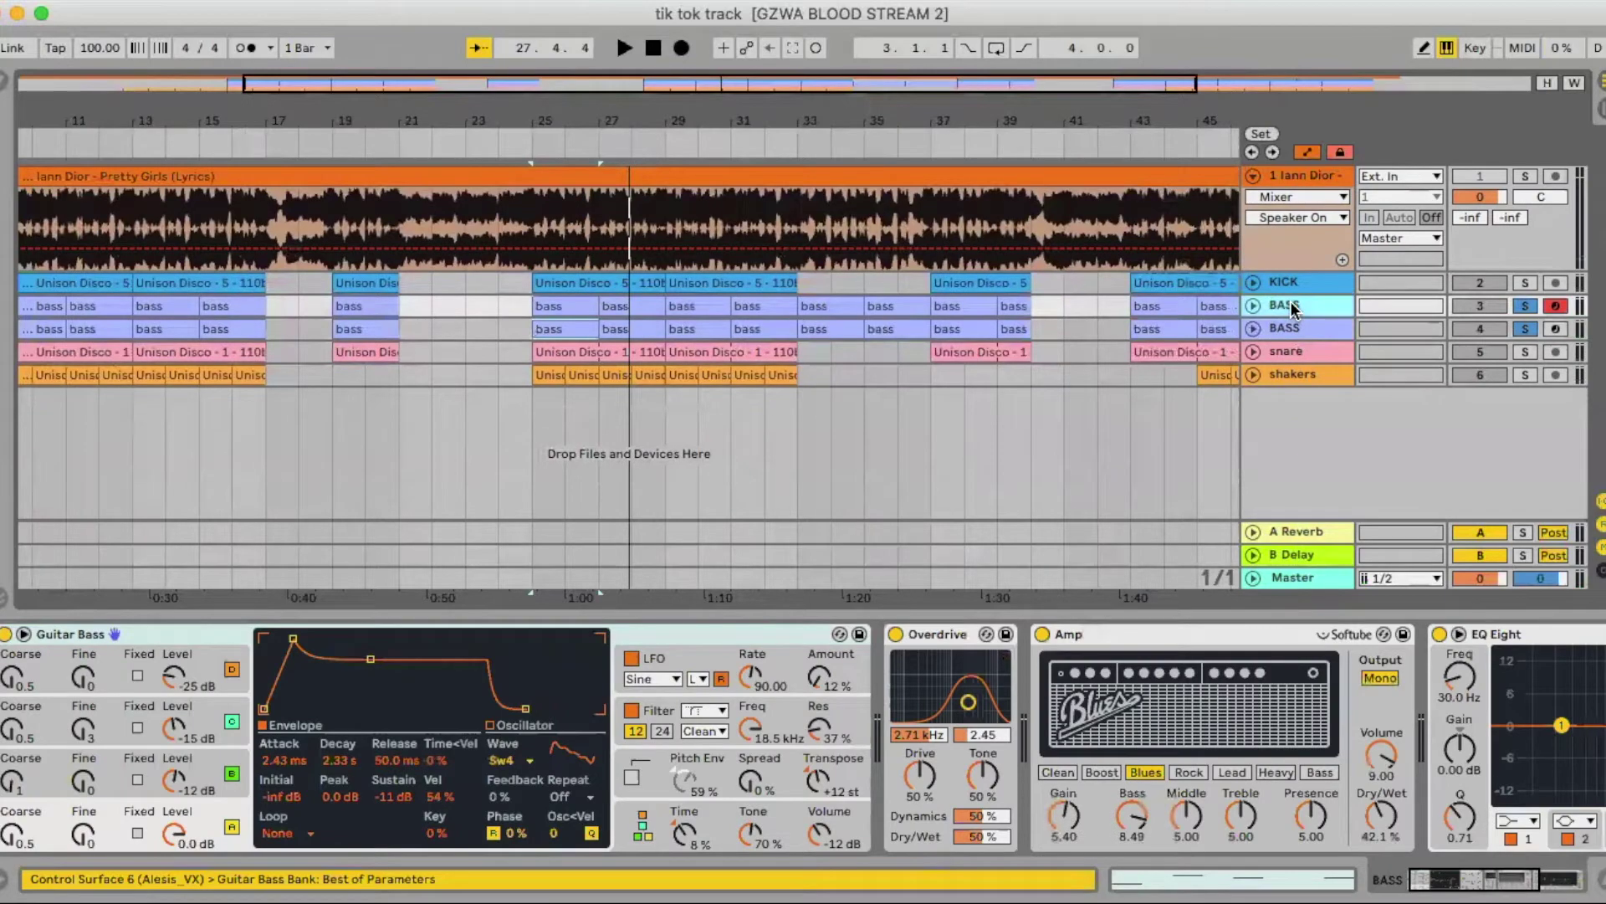
click(1303, 325)
key(super+g)
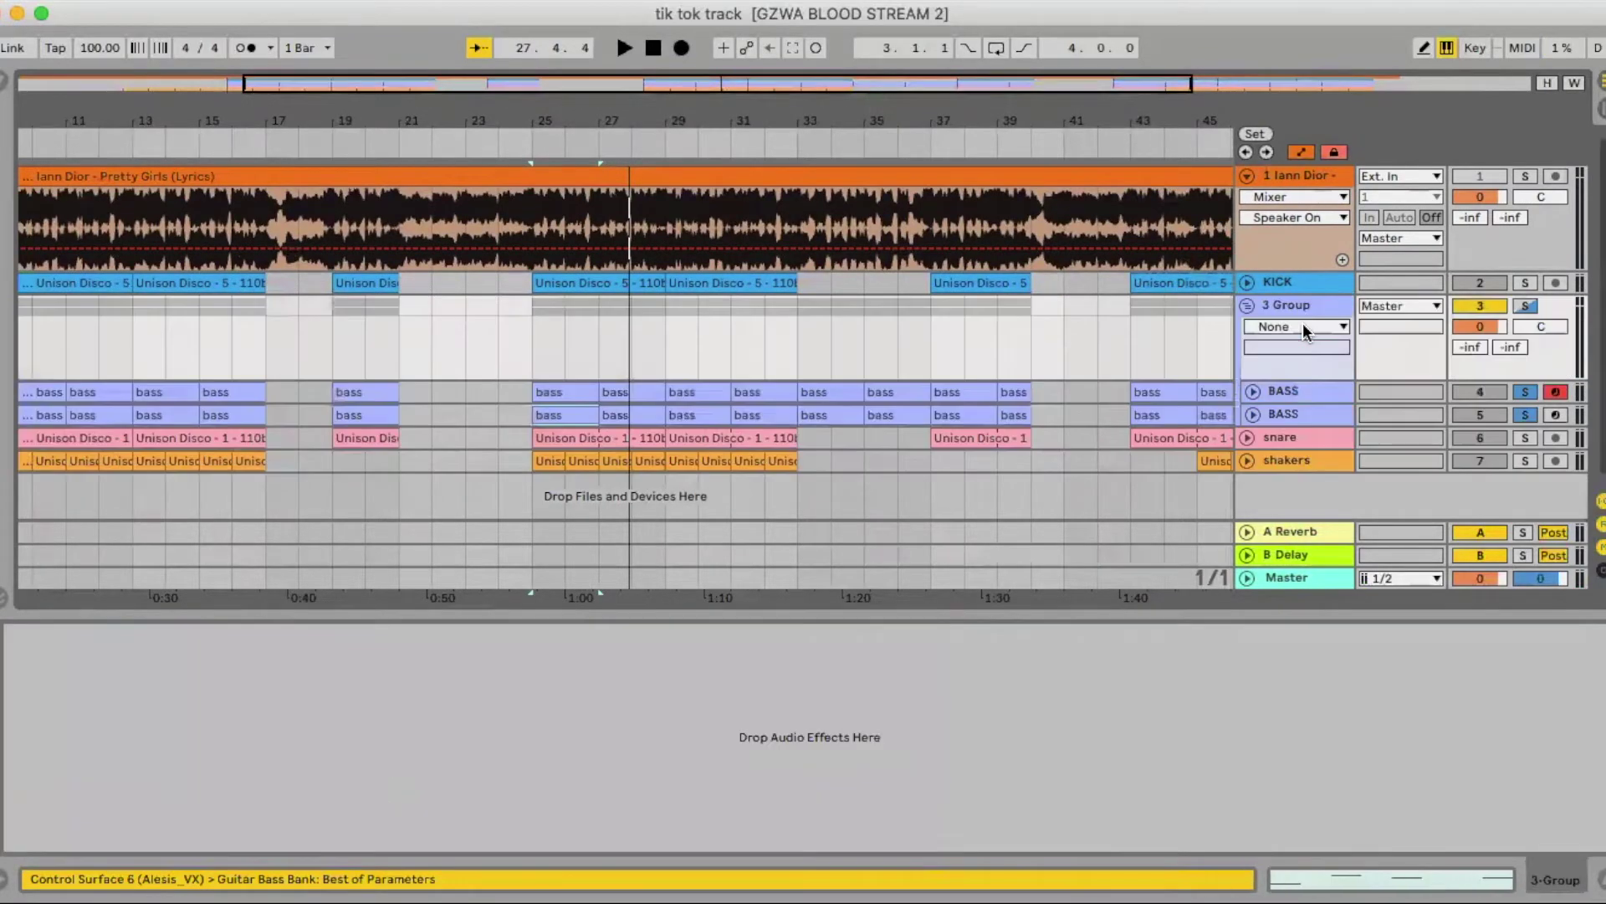
key(super+r)
text(bass)
key(Return)
click(1247, 305)
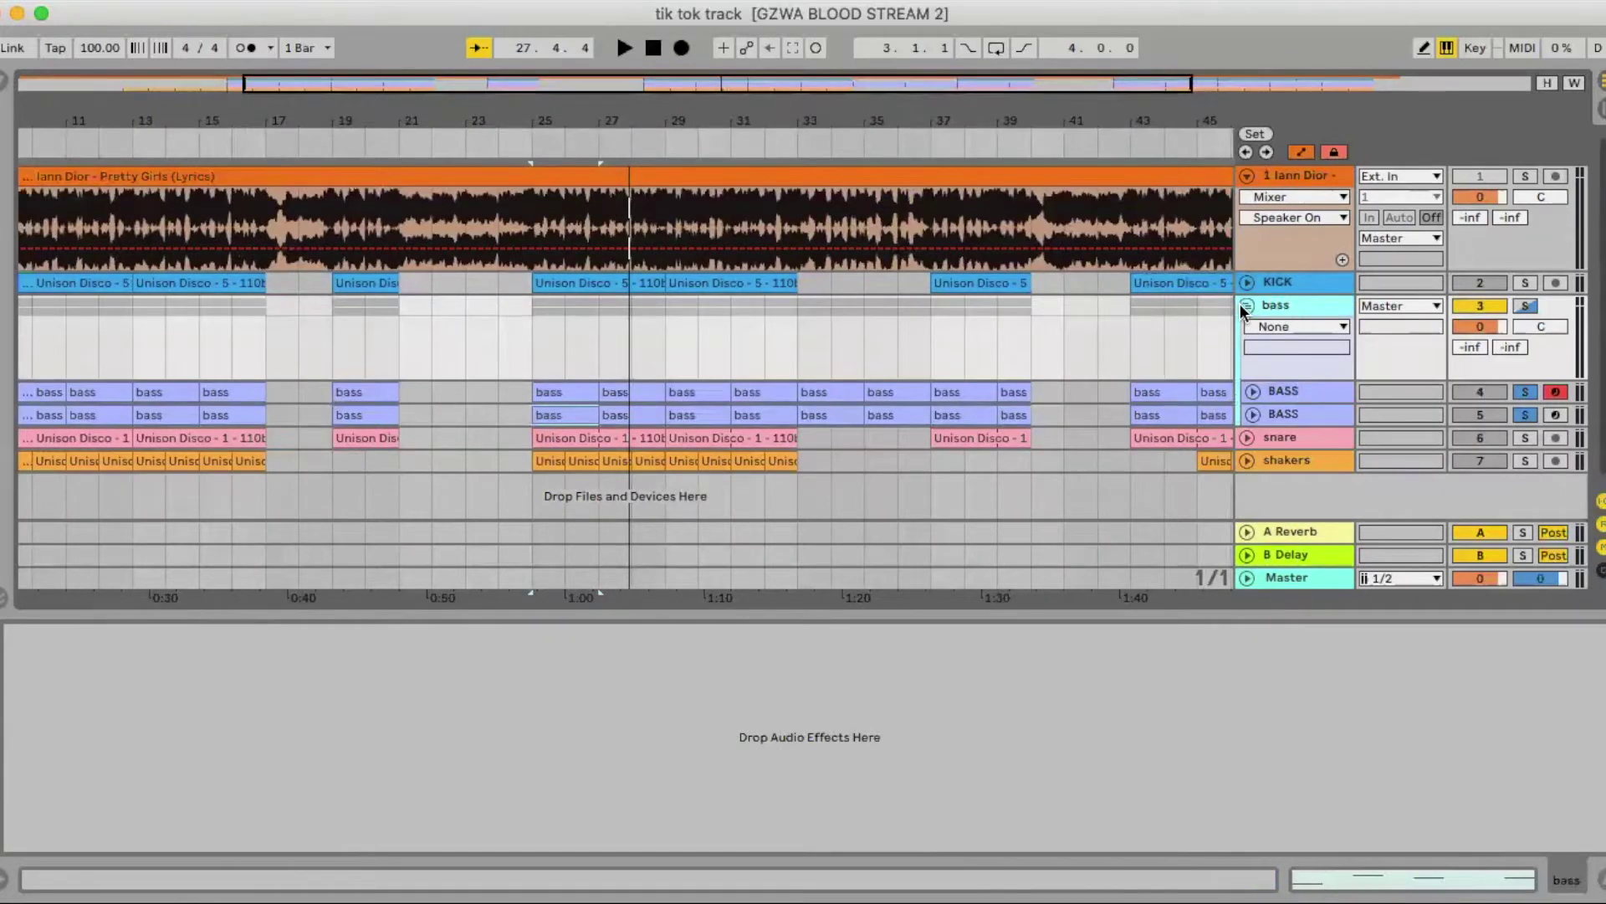
Draw a one-beat chord of F#1, A#2, C#3 and F#3 at the start of the guitar chords clip.
key(w)
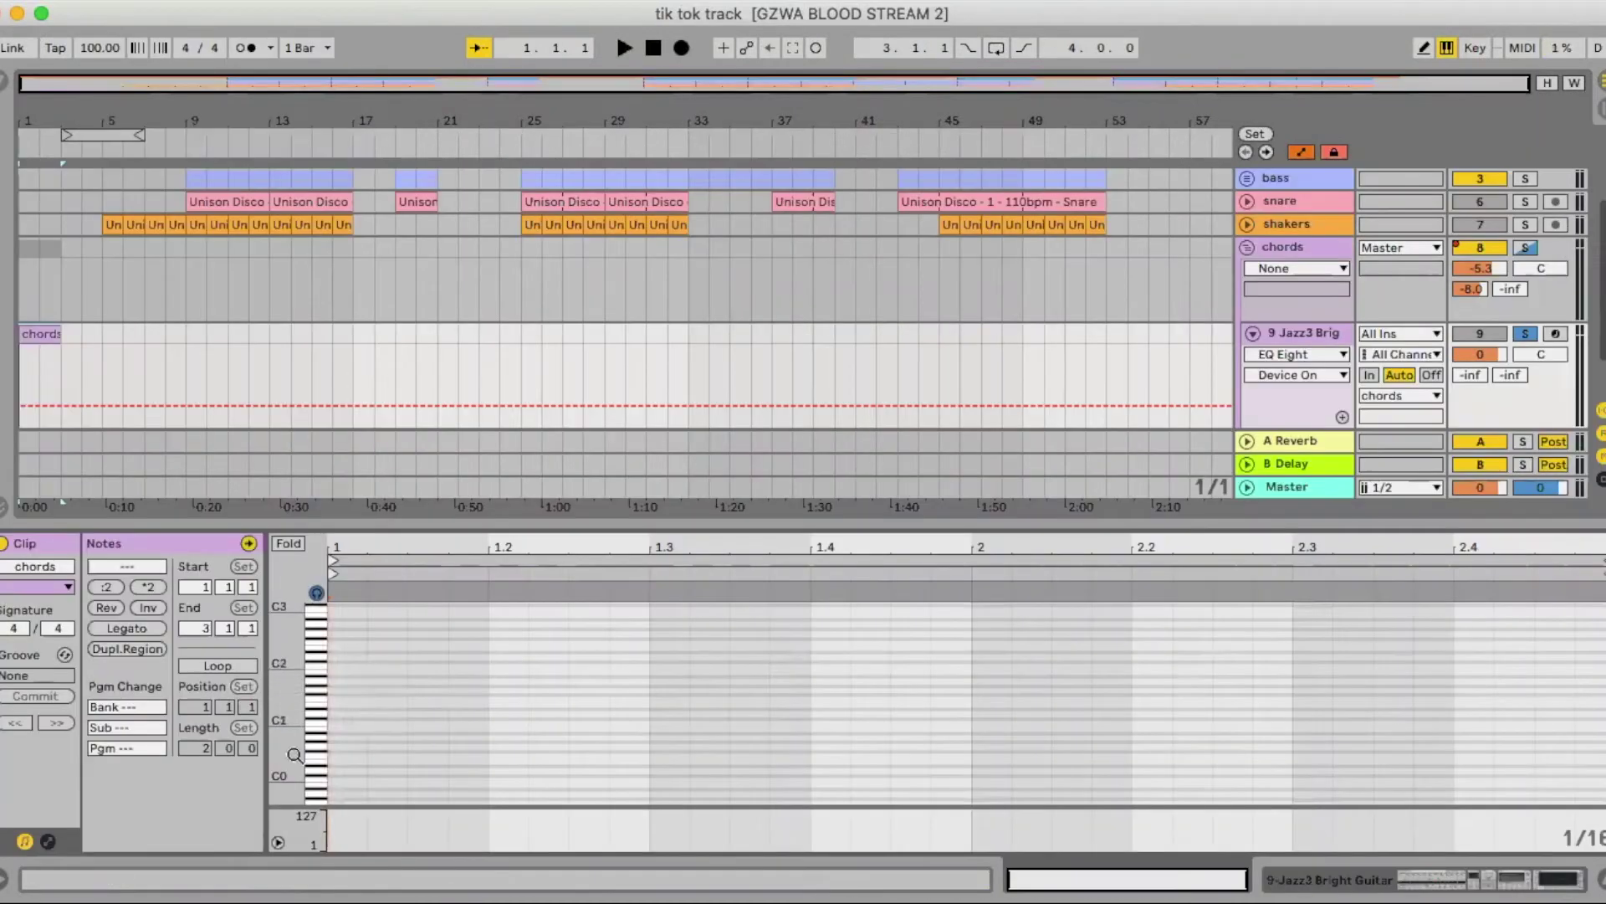
click(332, 694)
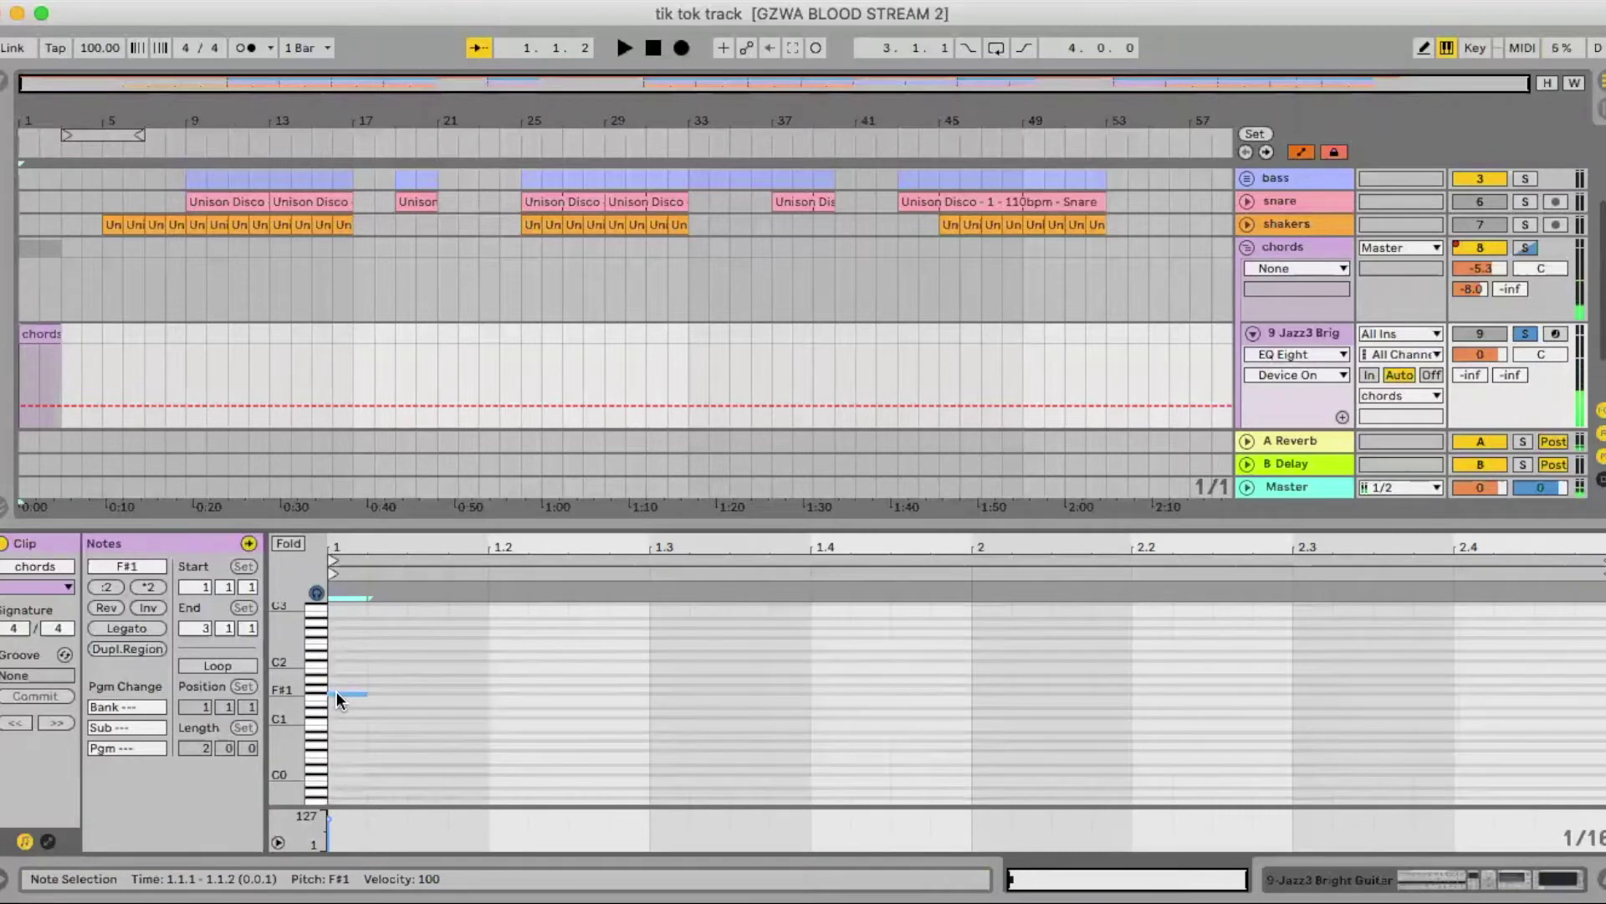
drag(365, 694, 482, 694)
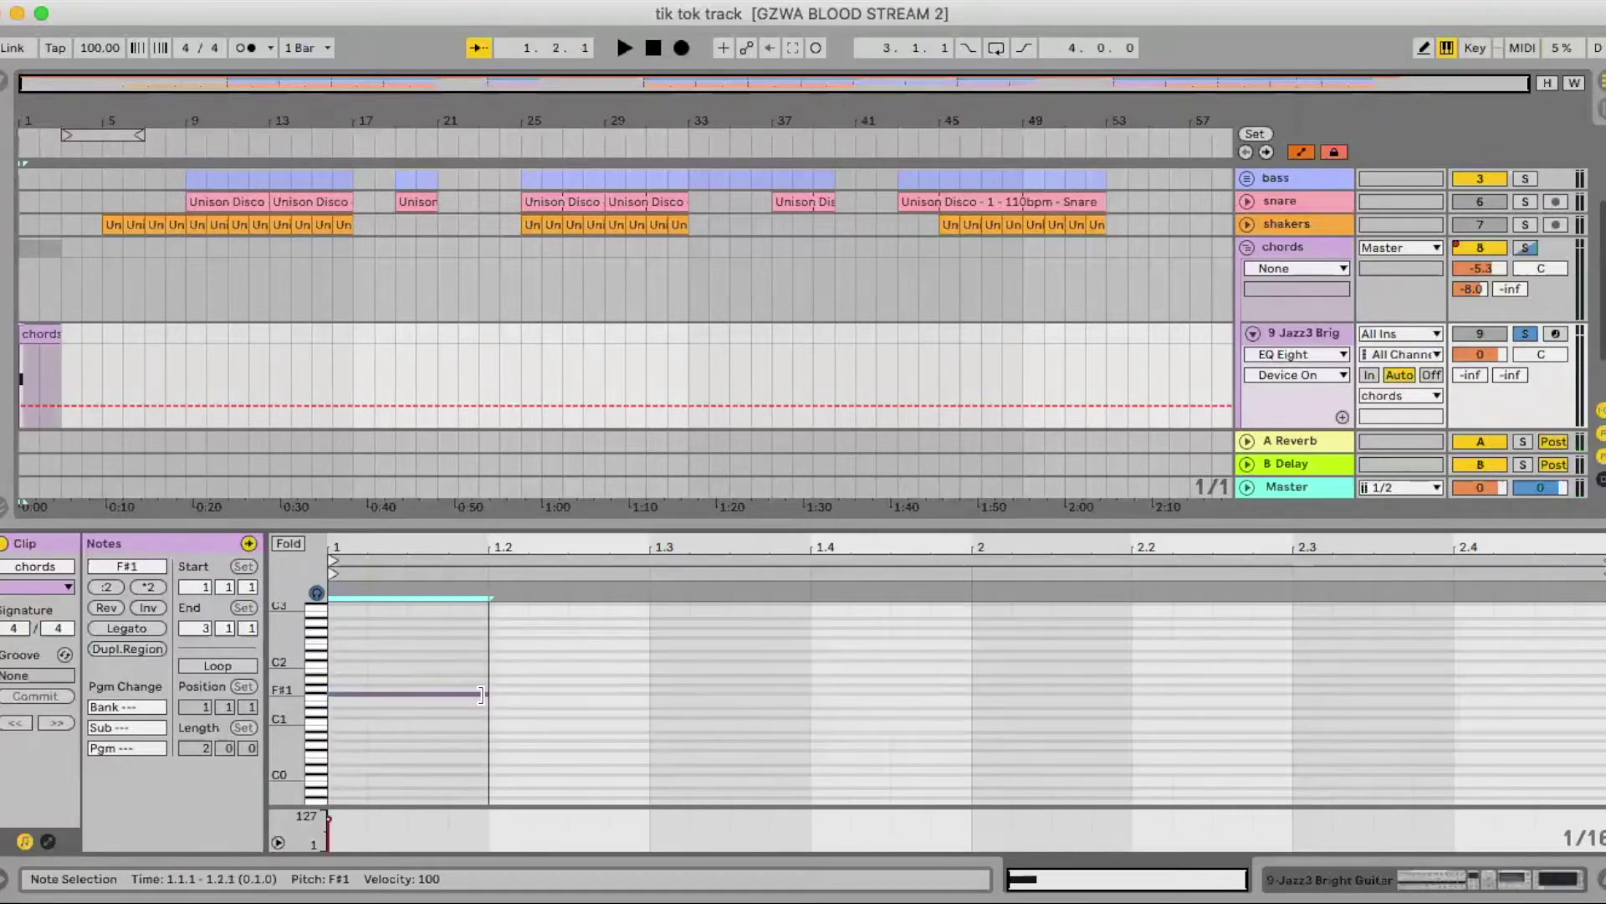
scroll(355, 648, up, 3)
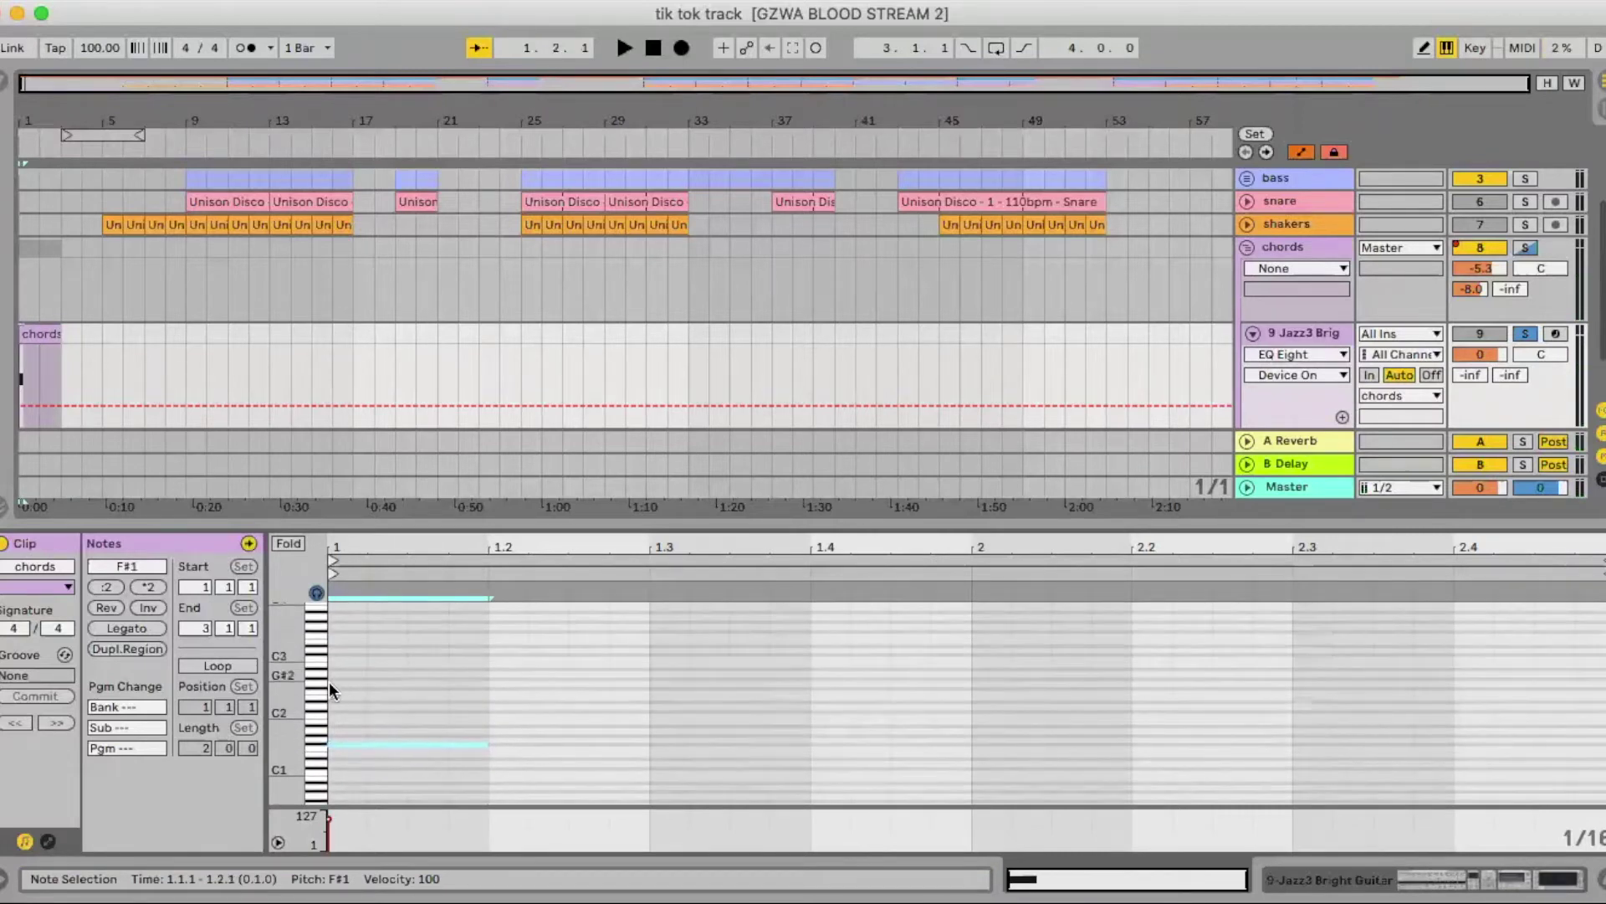
double_click(334, 667)
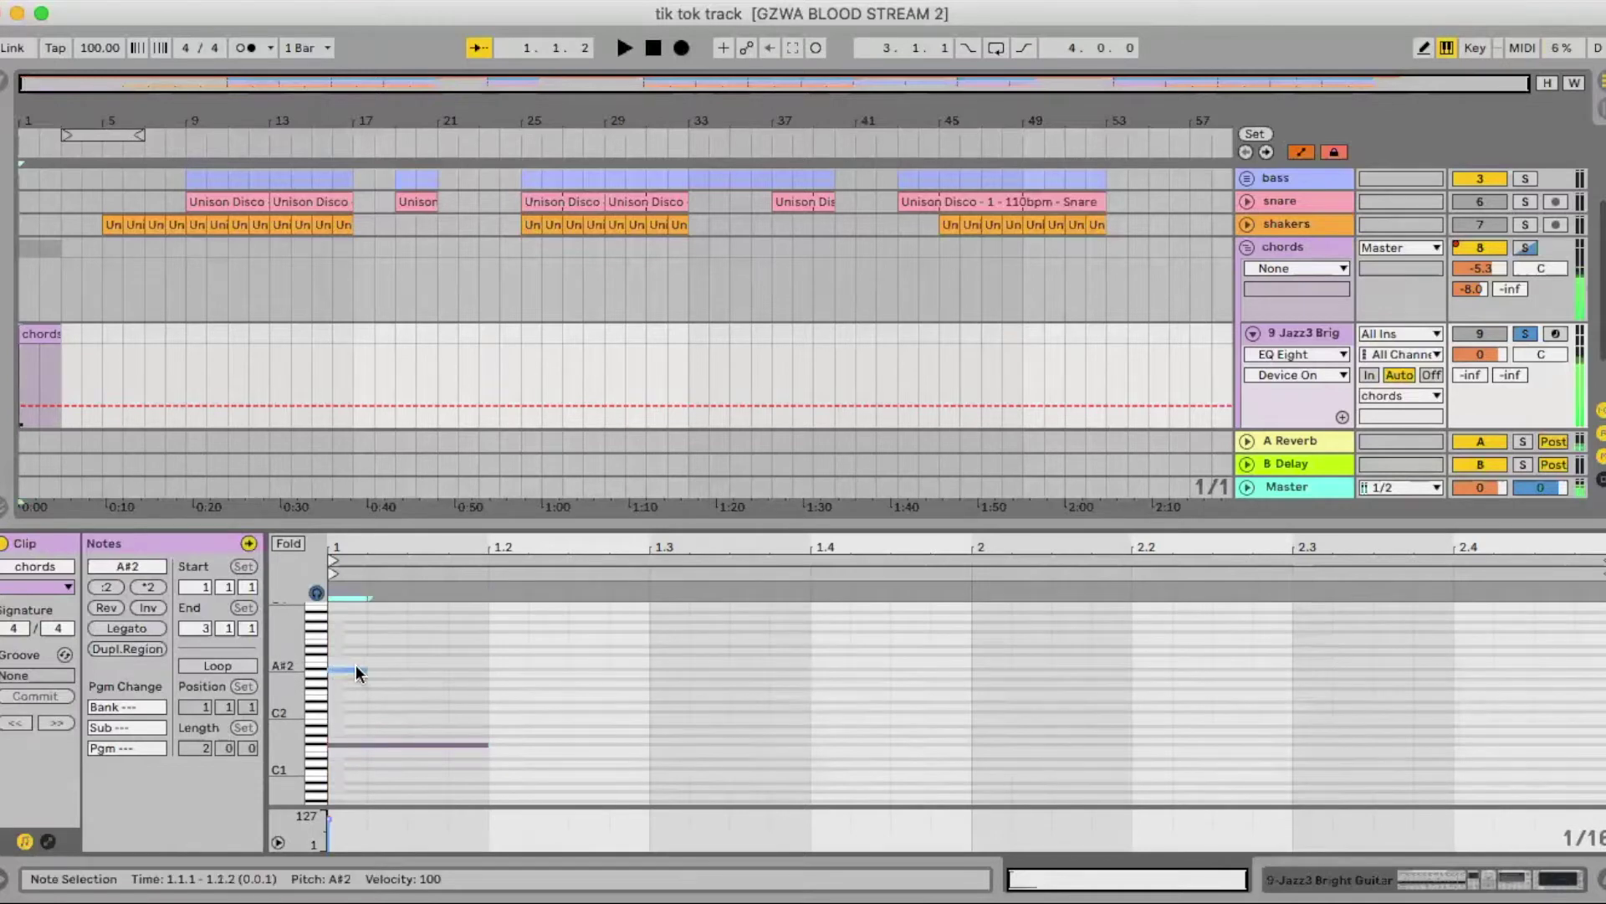
drag(361, 668, 488, 667)
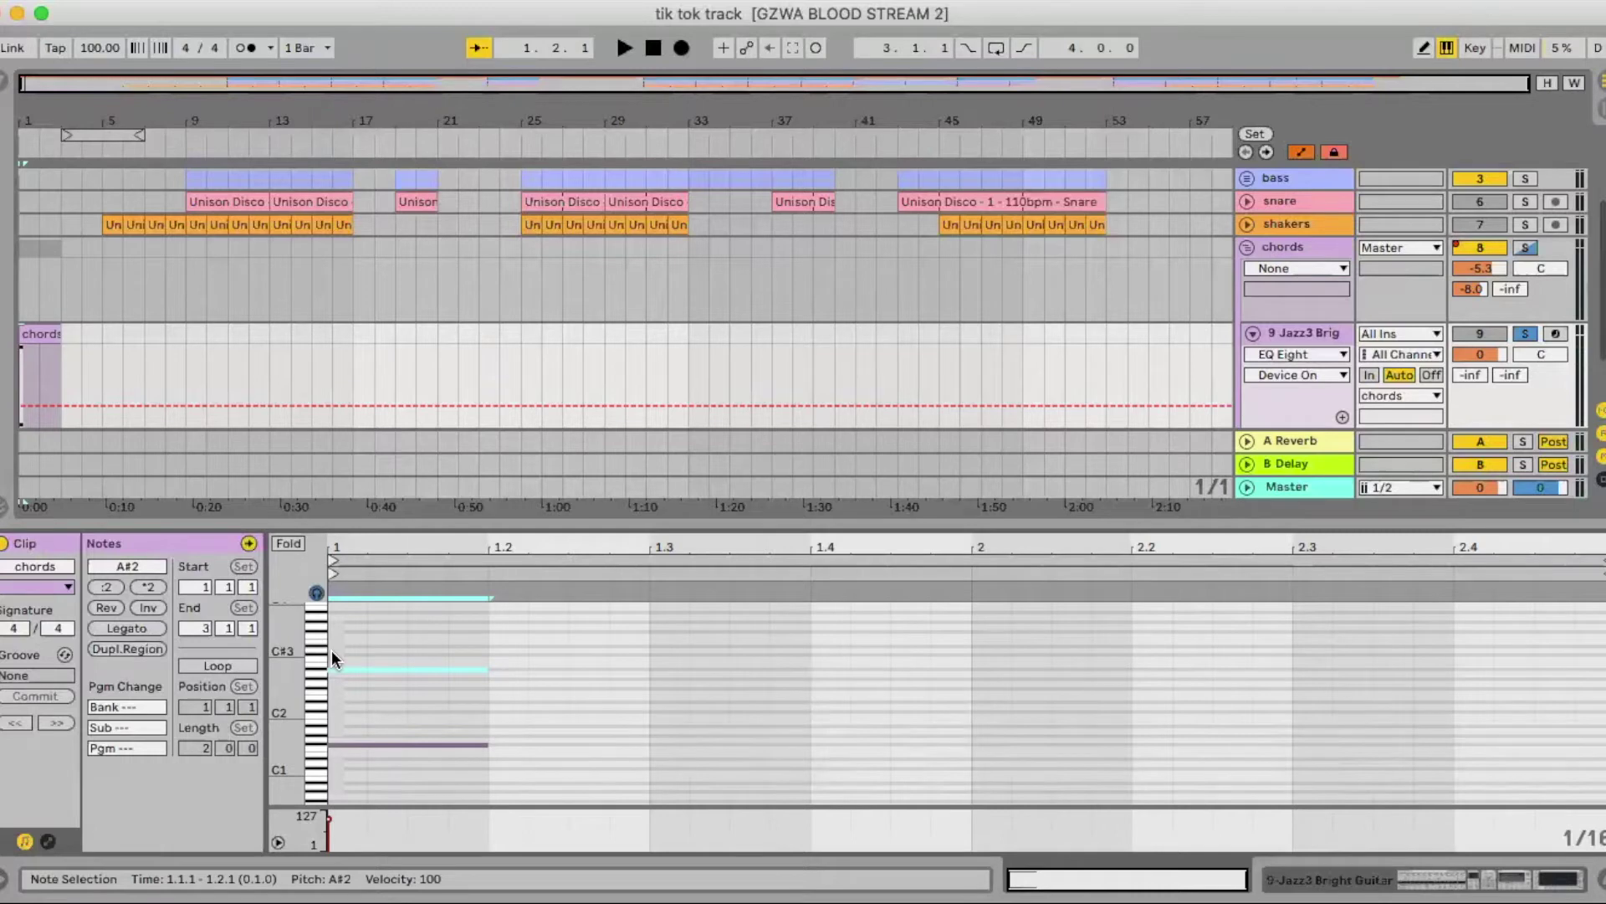
double_click(333, 653)
drag(360, 652, 497, 652)
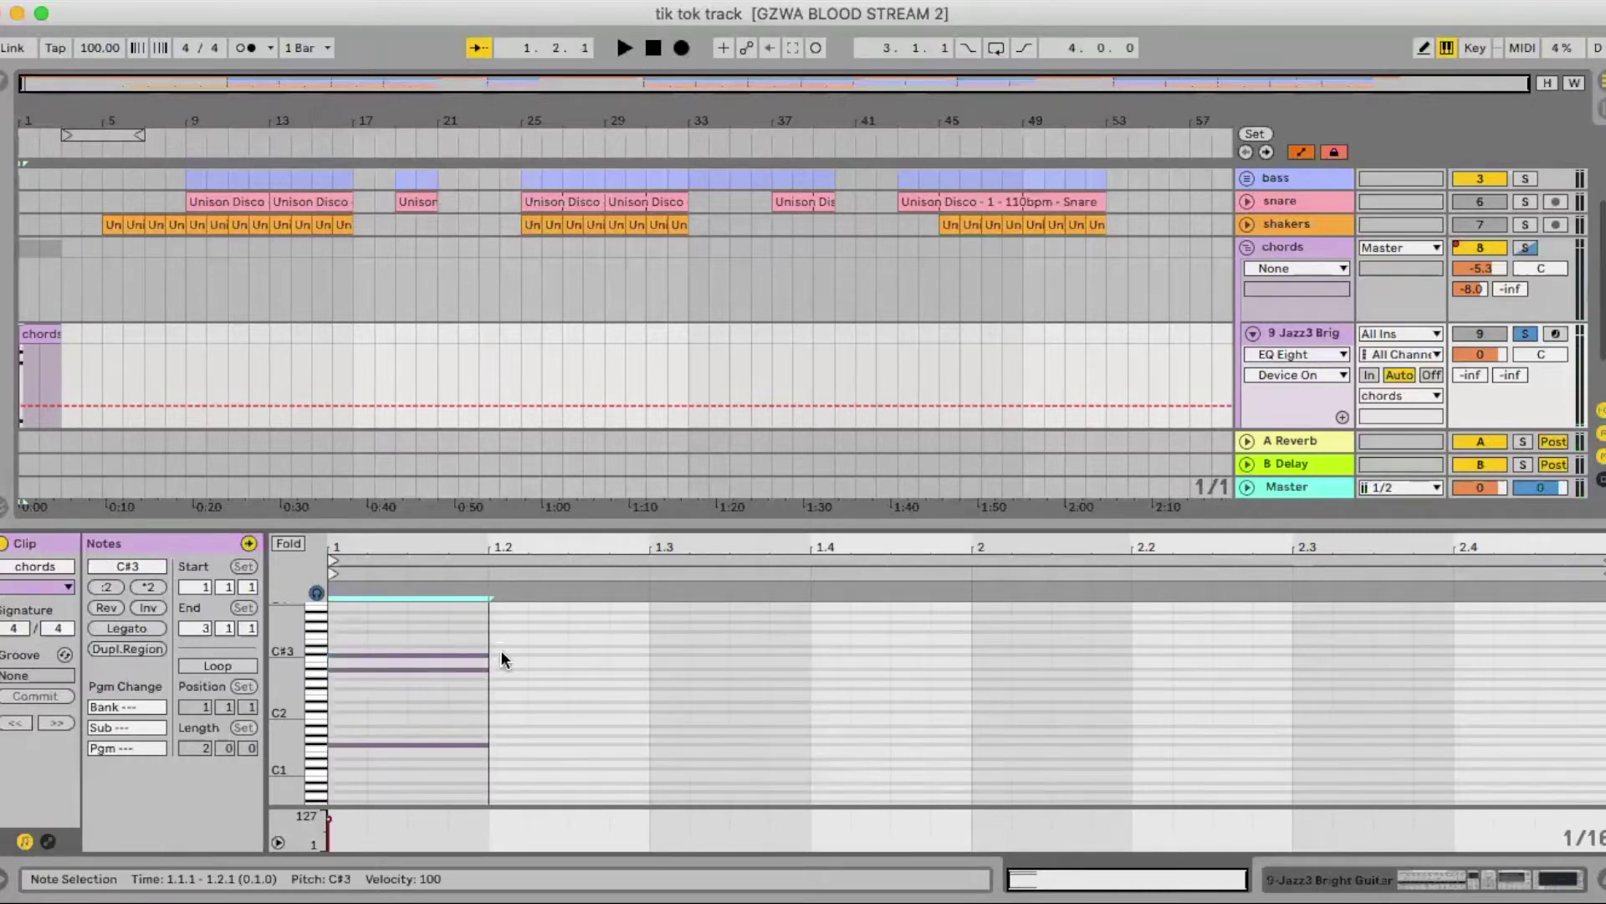
double_click(334, 630)
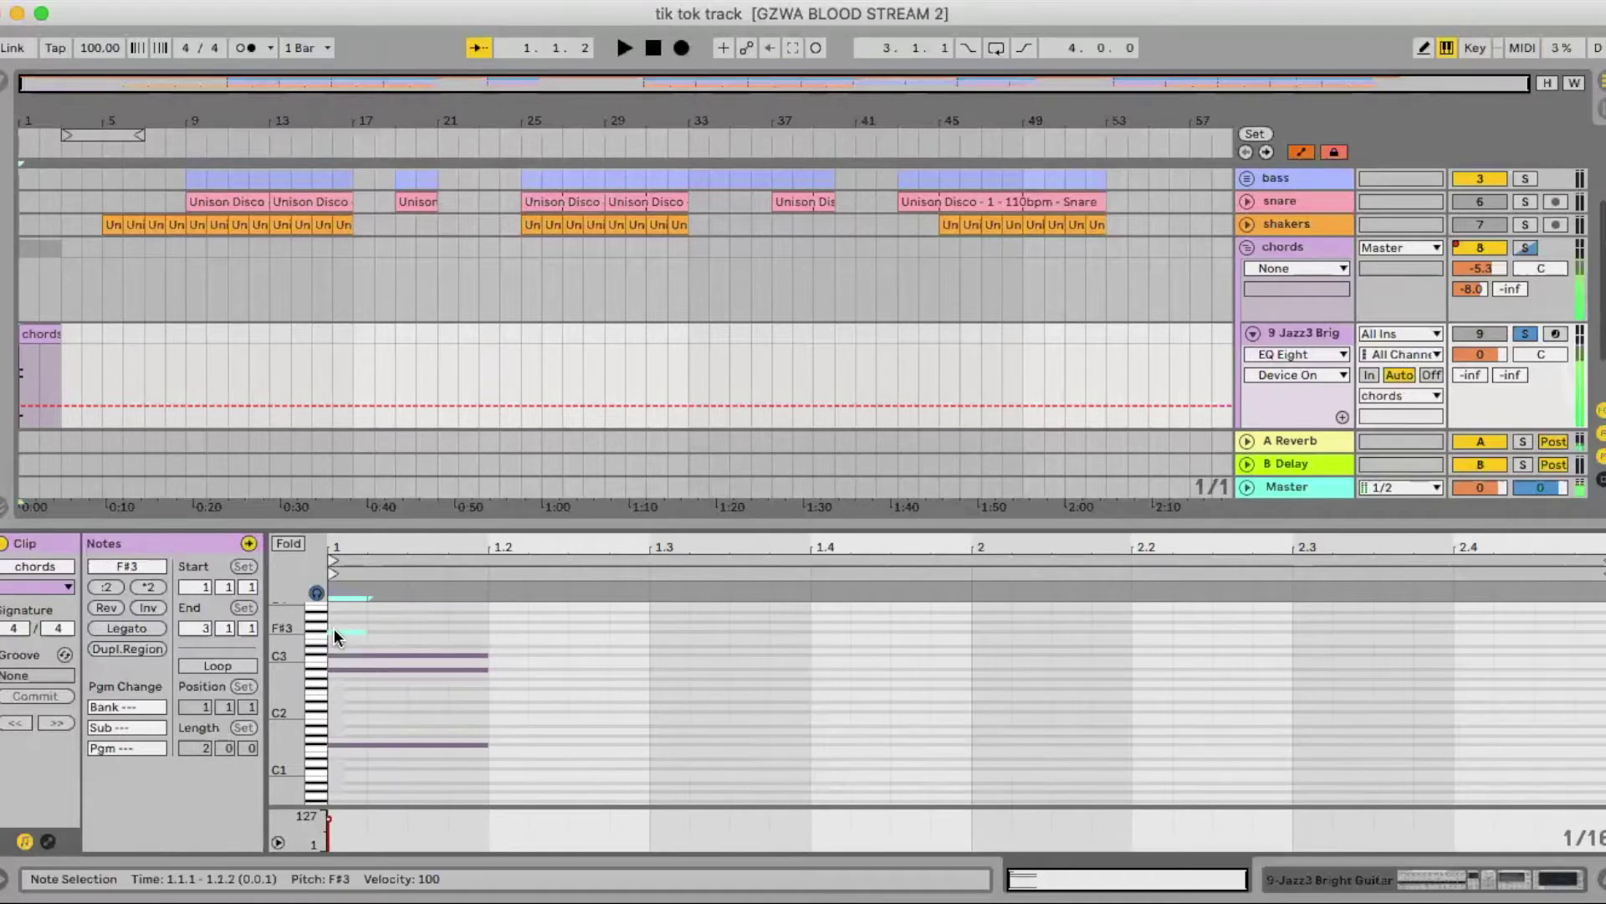
drag(365, 629, 492, 632)
scroll(435, 623, up, 3)
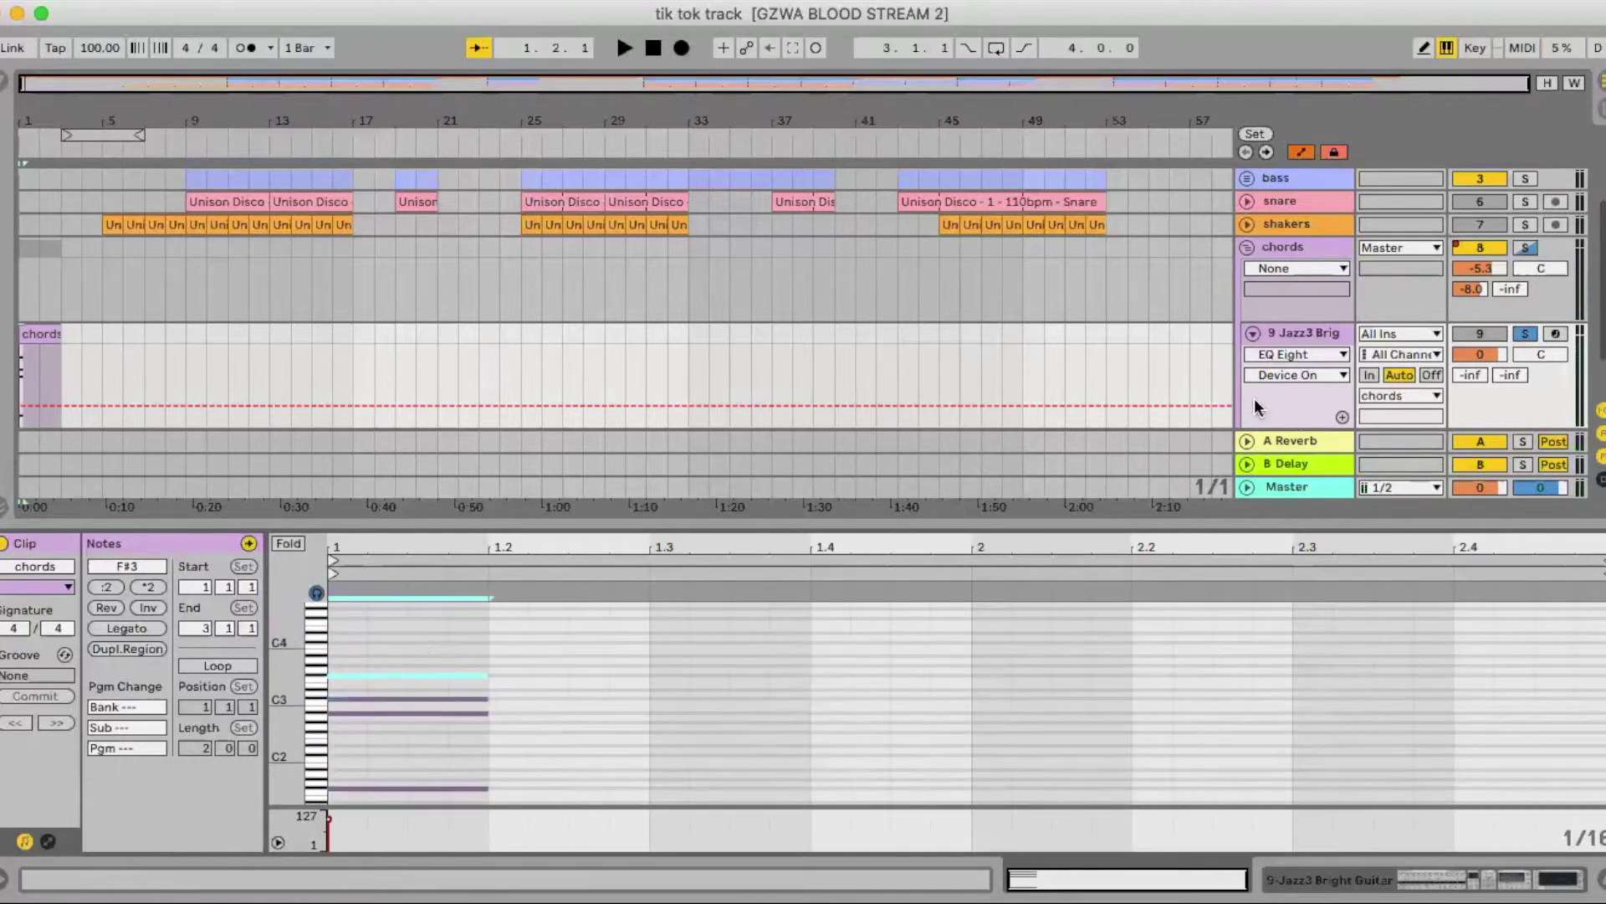
Play the chords clip from its start to hear the first chord.
click(41, 331)
key(space)
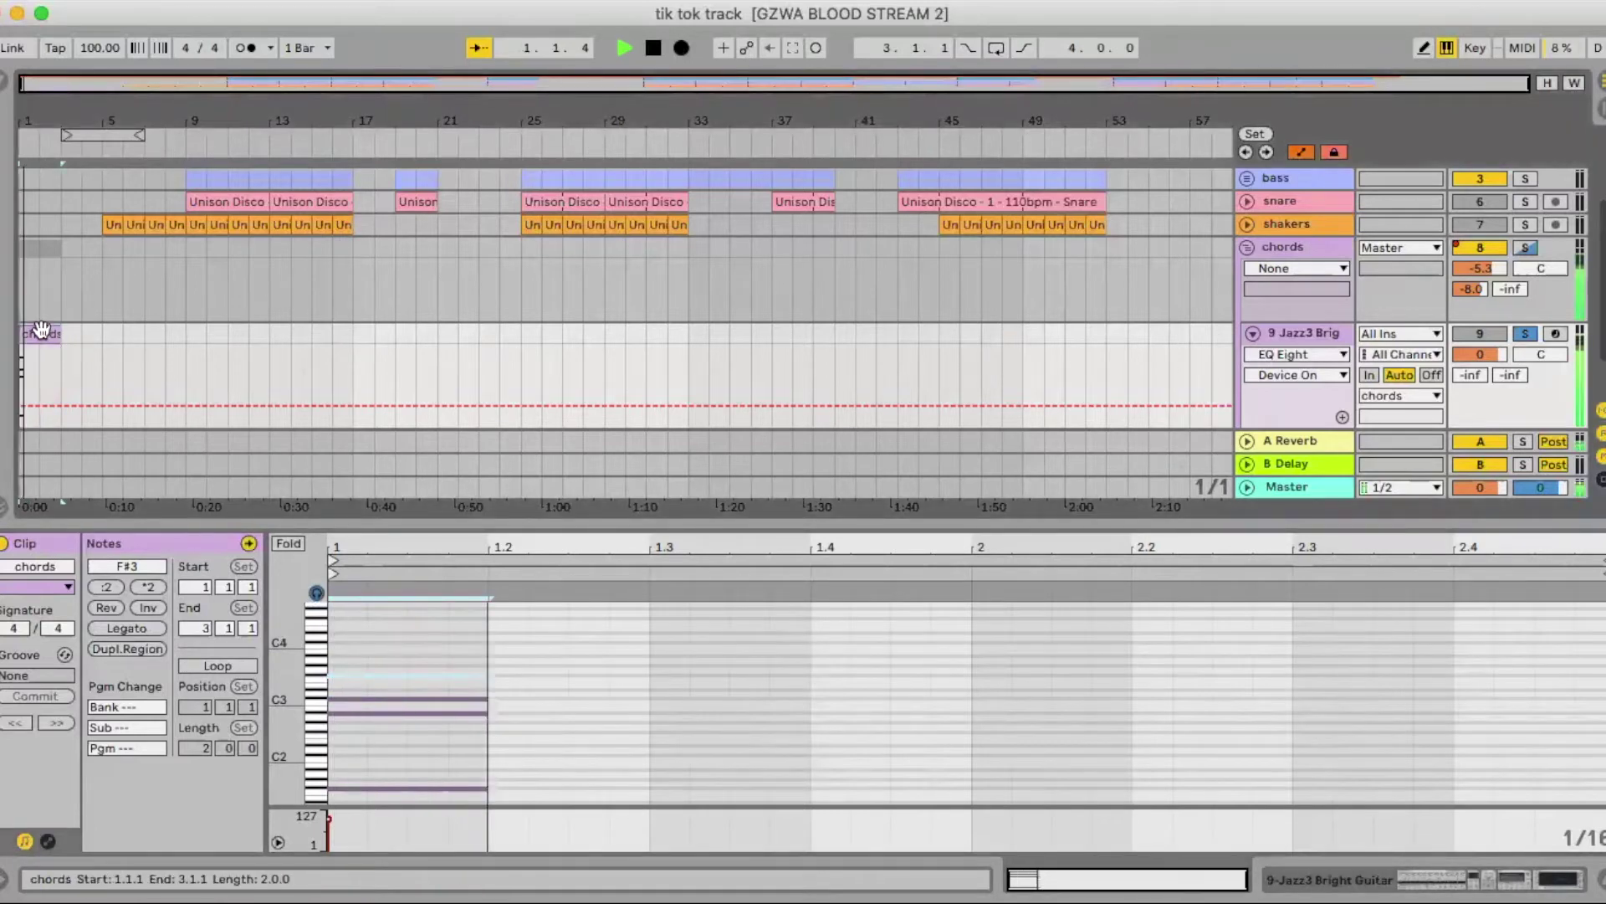
key(space)
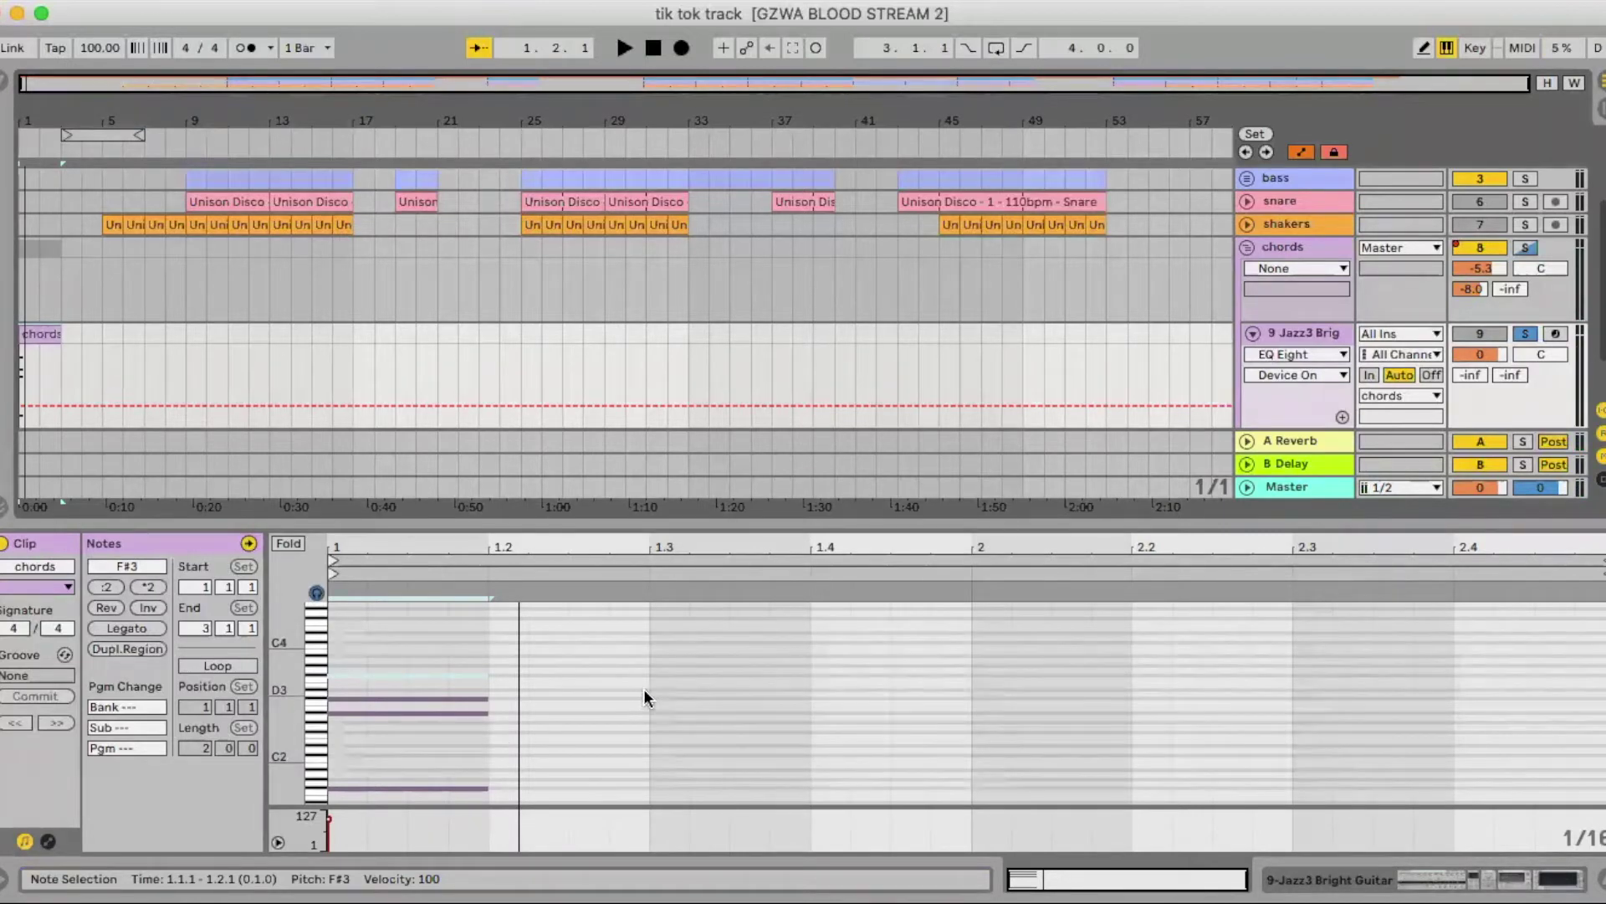
Add the notes C#2, G#2, C#3 and F3 at 1.3 in the chords clip as the second chord.
scroll(641, 689, down, 3)
scroll(641, 689, down, 1)
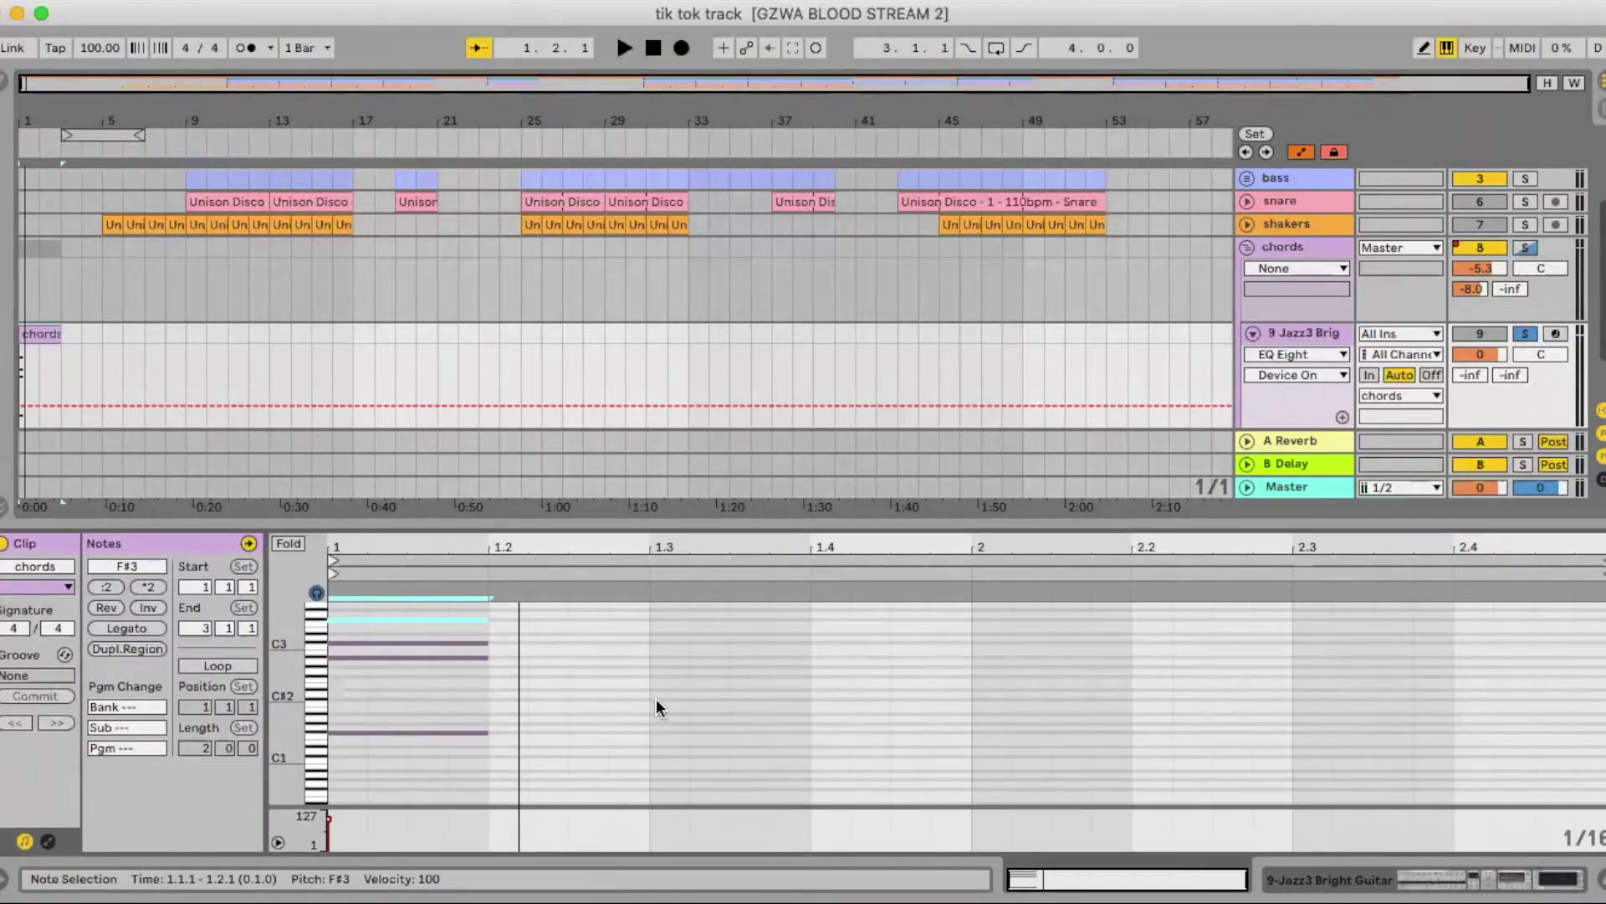
click(656, 700)
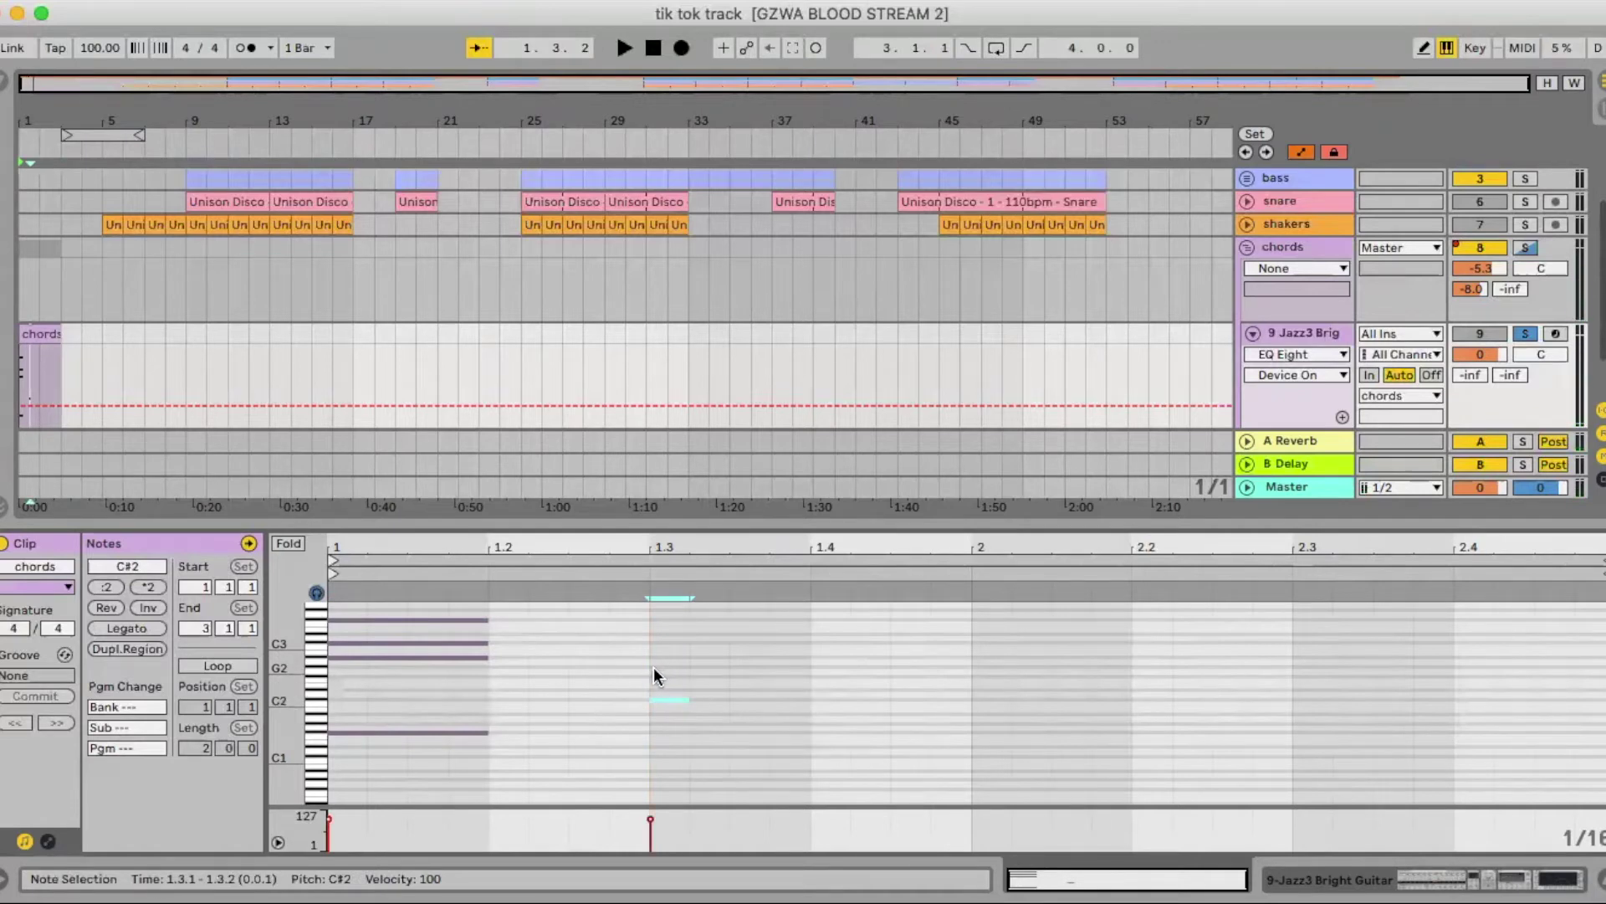
click(655, 670)
key(Up)
scroll(676, 670, up, 2)
key(Up)
key(Up)
key(Up)
key(Up)
key(Up)
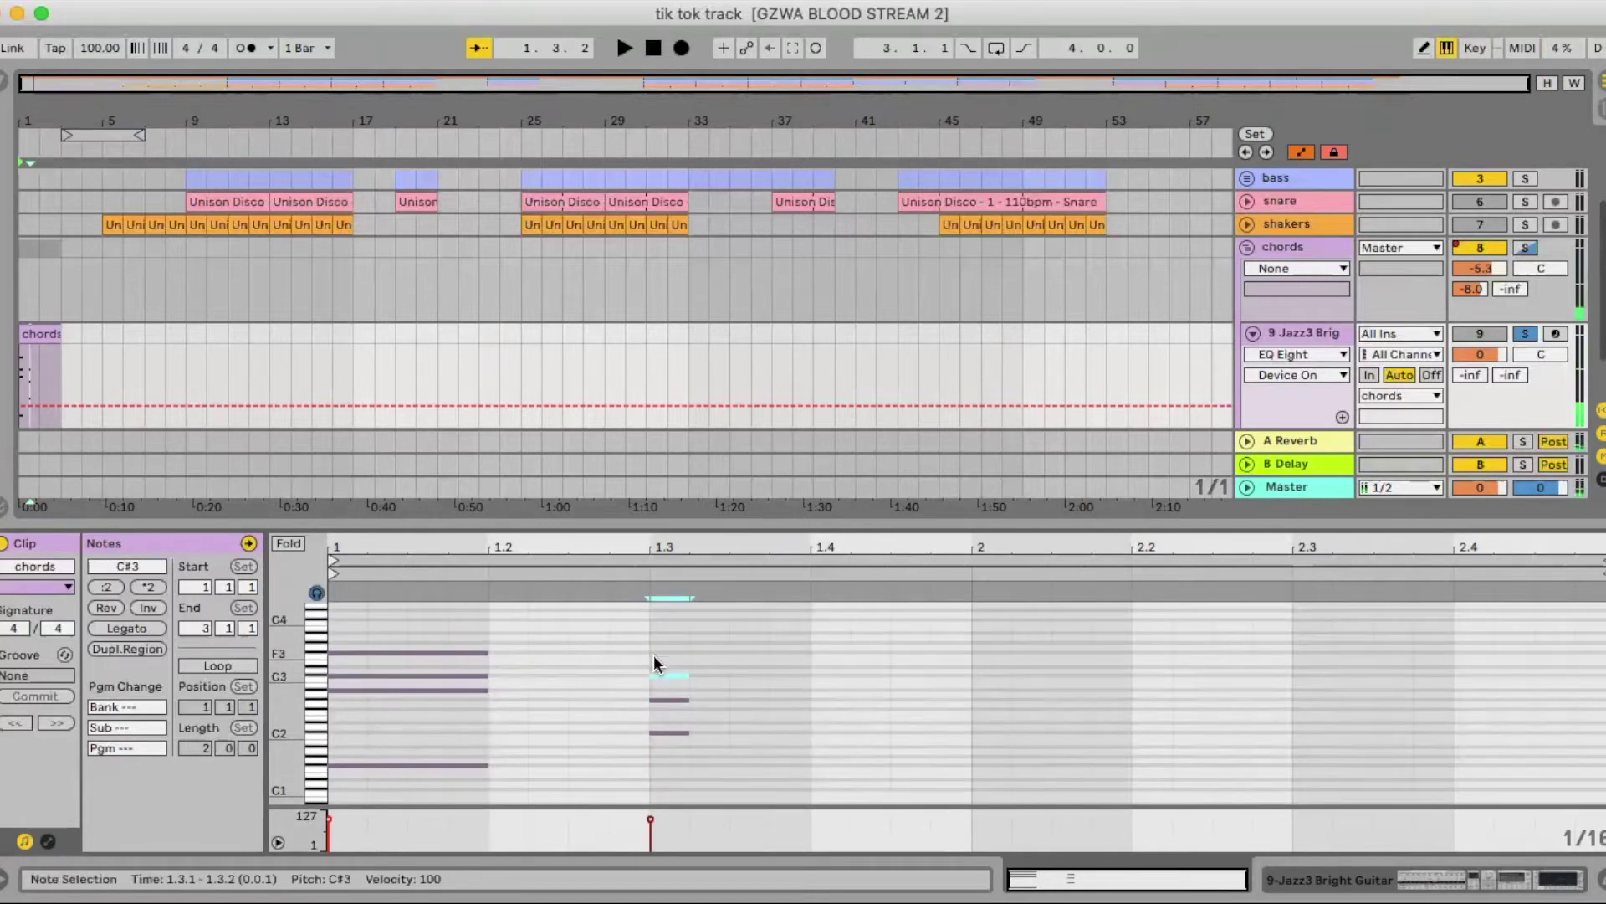
click(655, 657)
Lengthen the four notes of the second chord to one beat, ending at 1.4, and play them back.
drag(651, 646, 825, 736)
key(space)
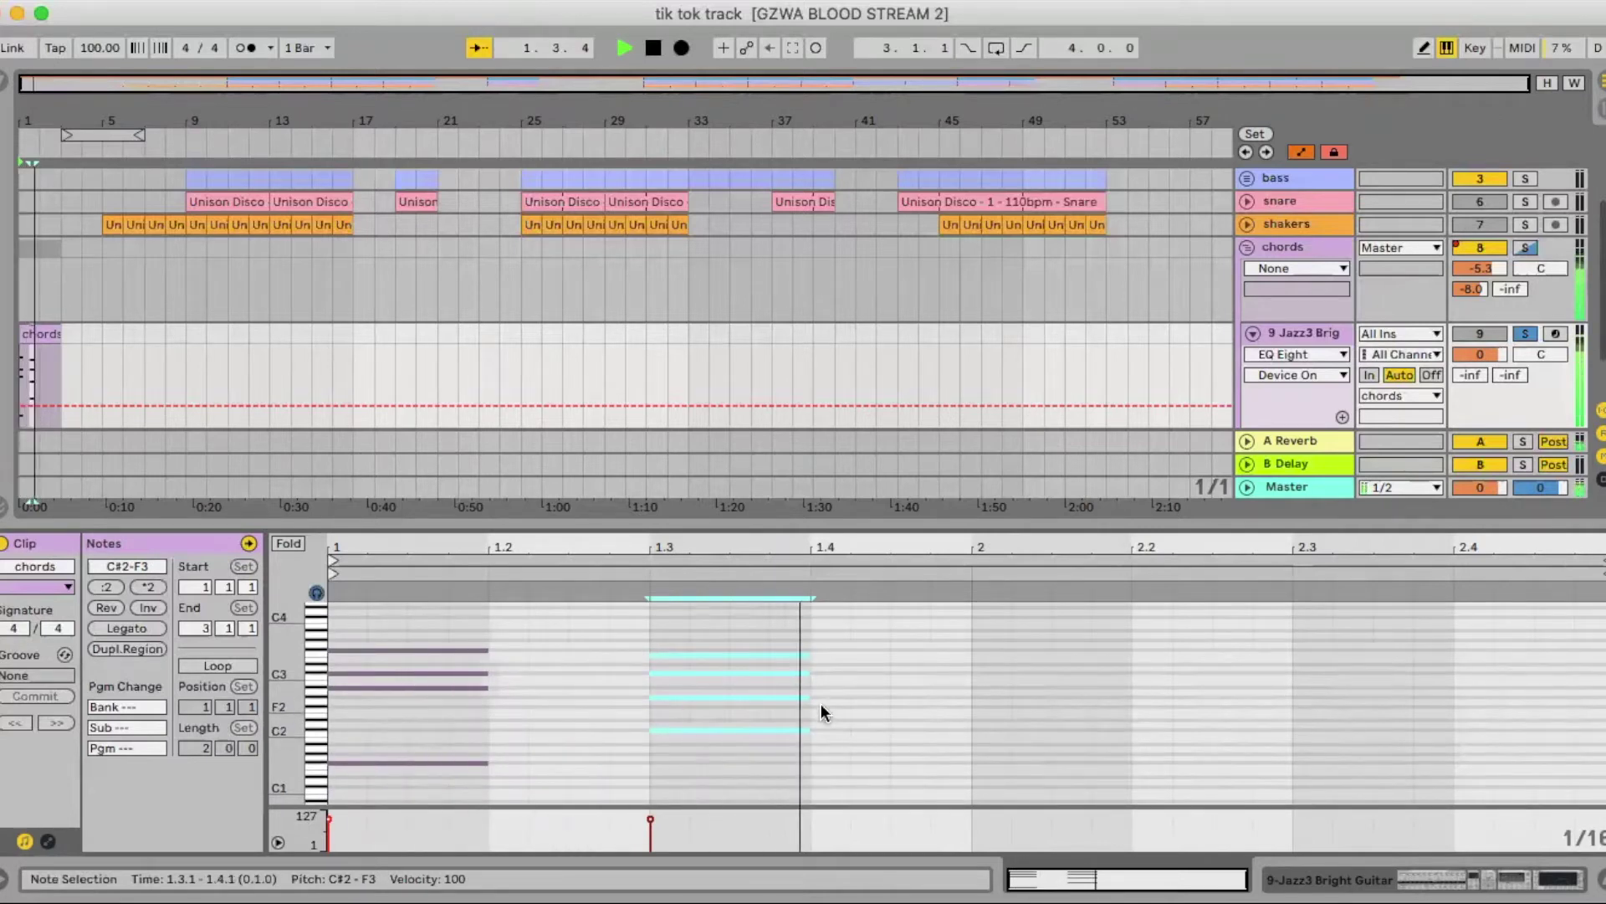
key(space)
Add a third chord of B1, F#2, B2 and D#3 at the start of bar 2 and lengthen it to one beat.
click(975, 738)
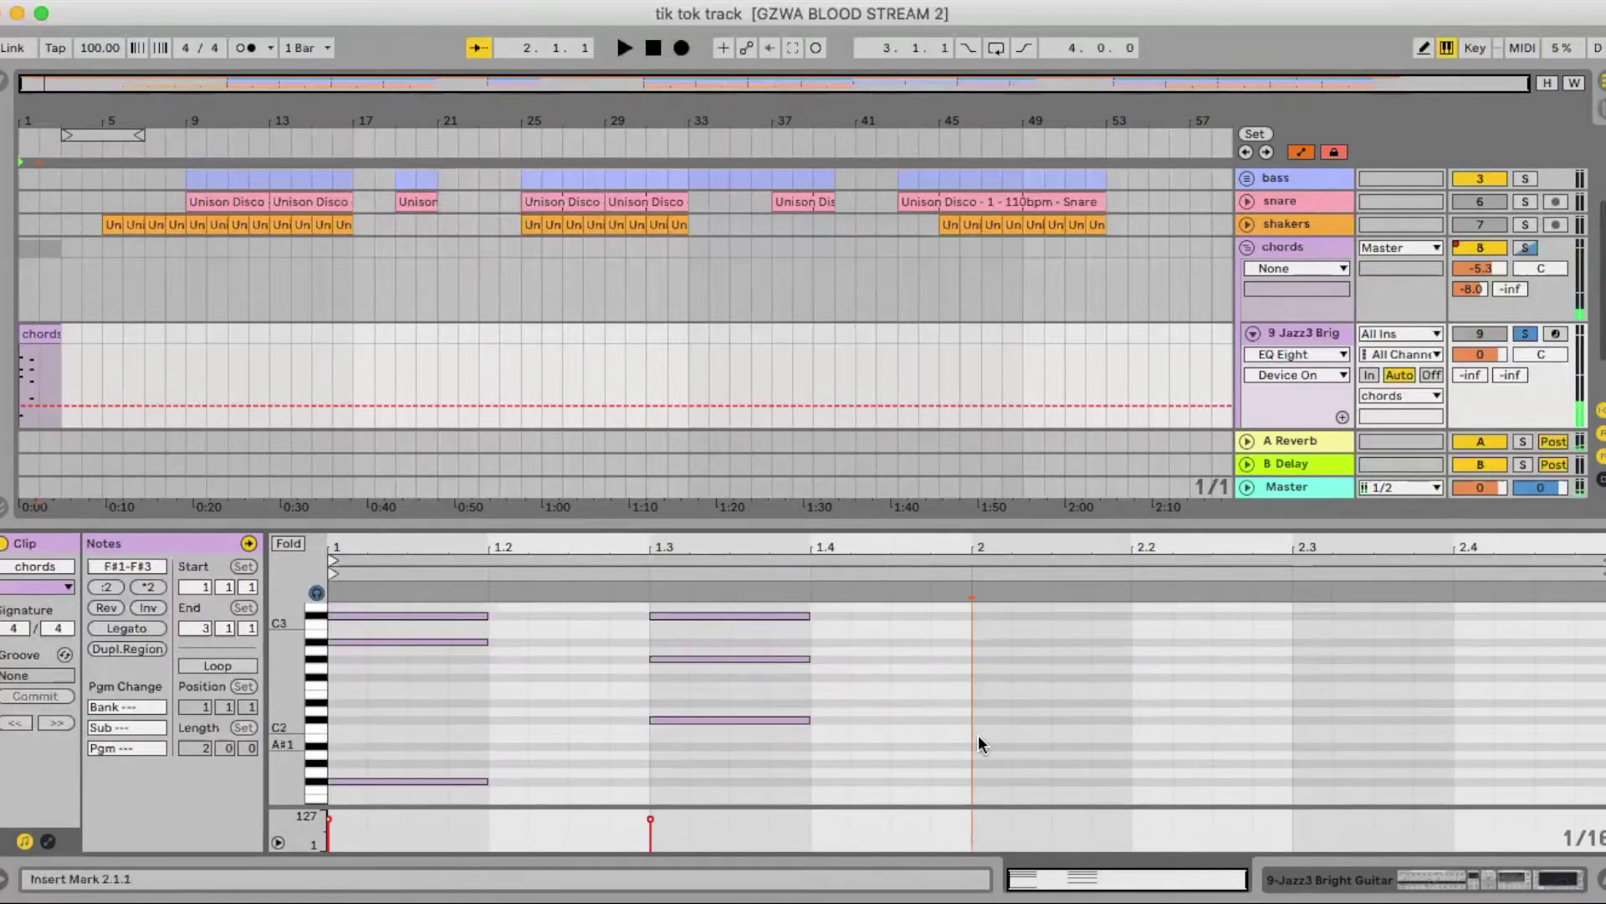
double_click(982, 736)
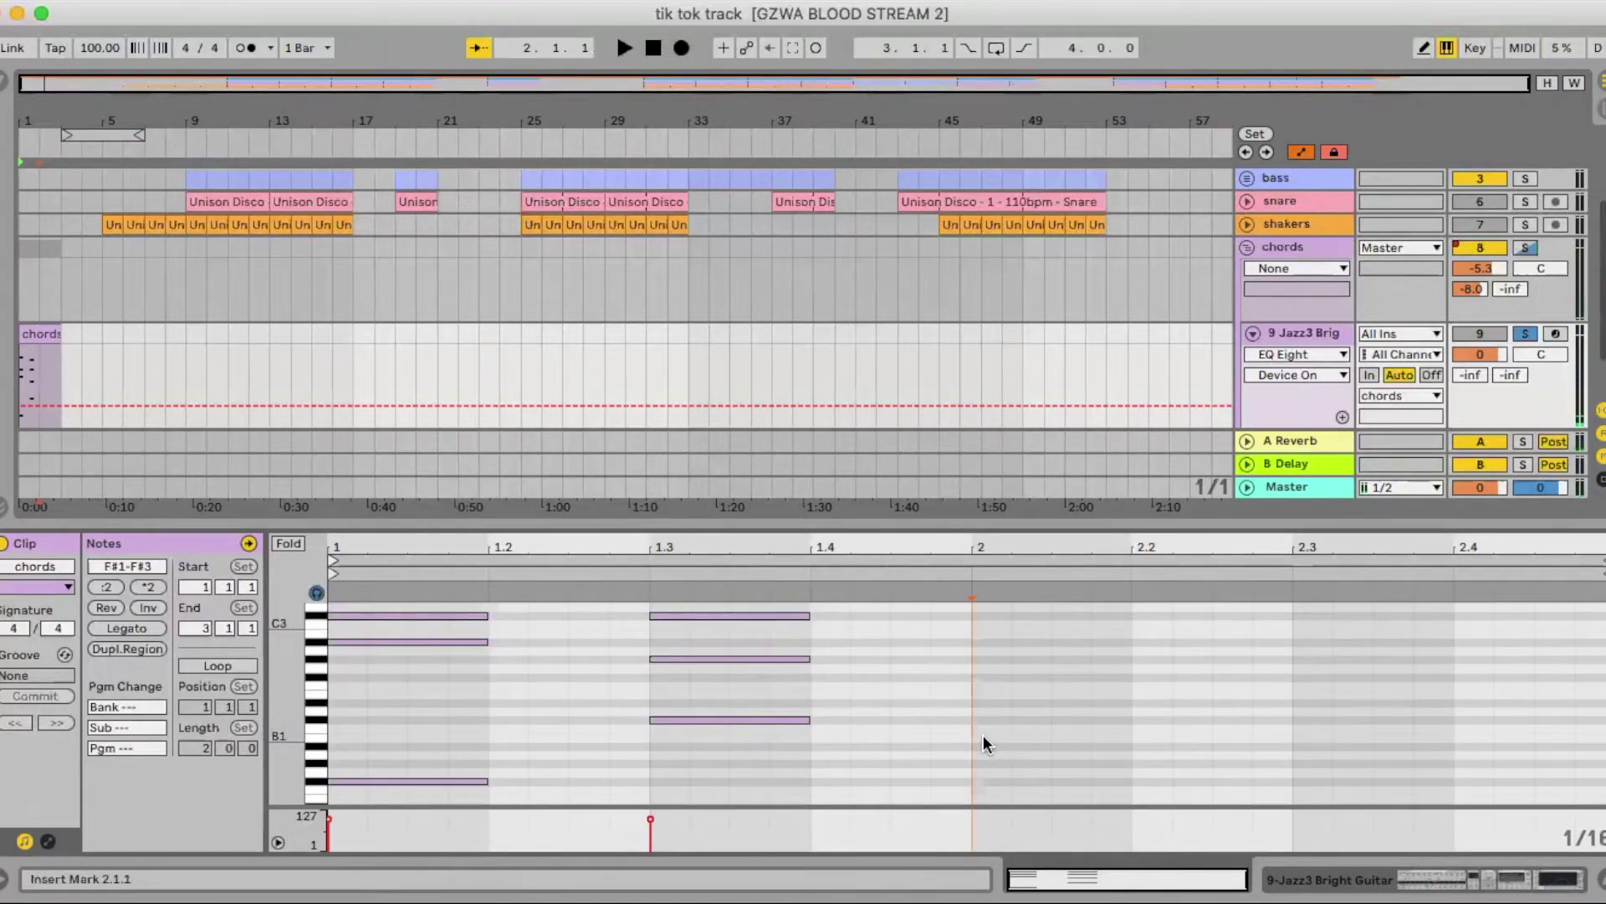
double_click(985, 676)
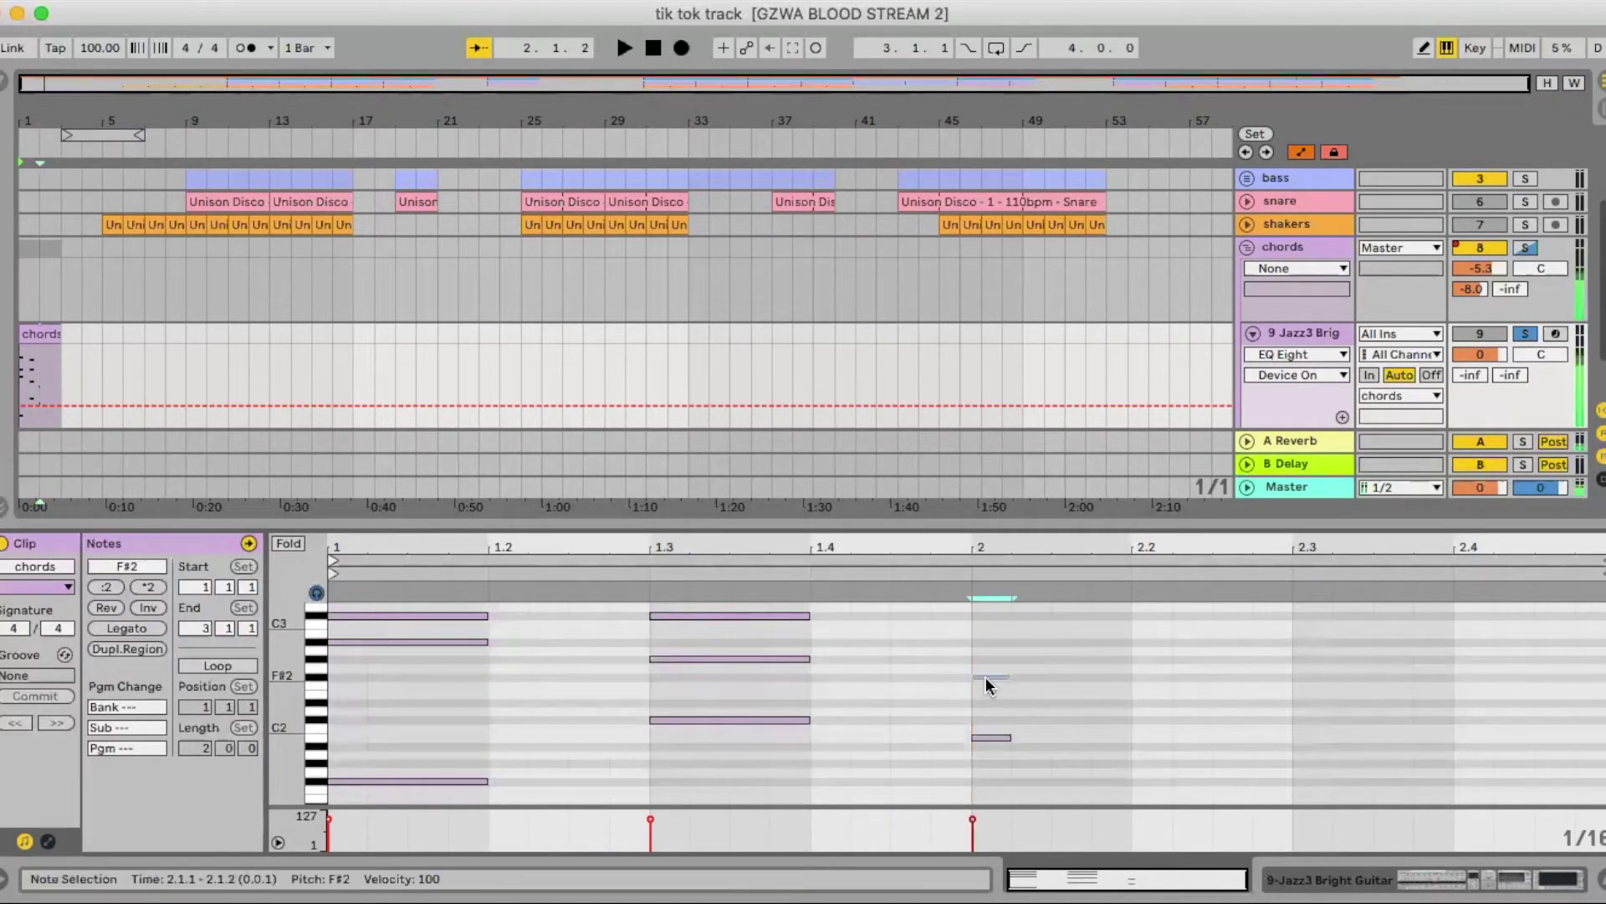
double_click(982, 632)
scroll(983, 633, up, 2)
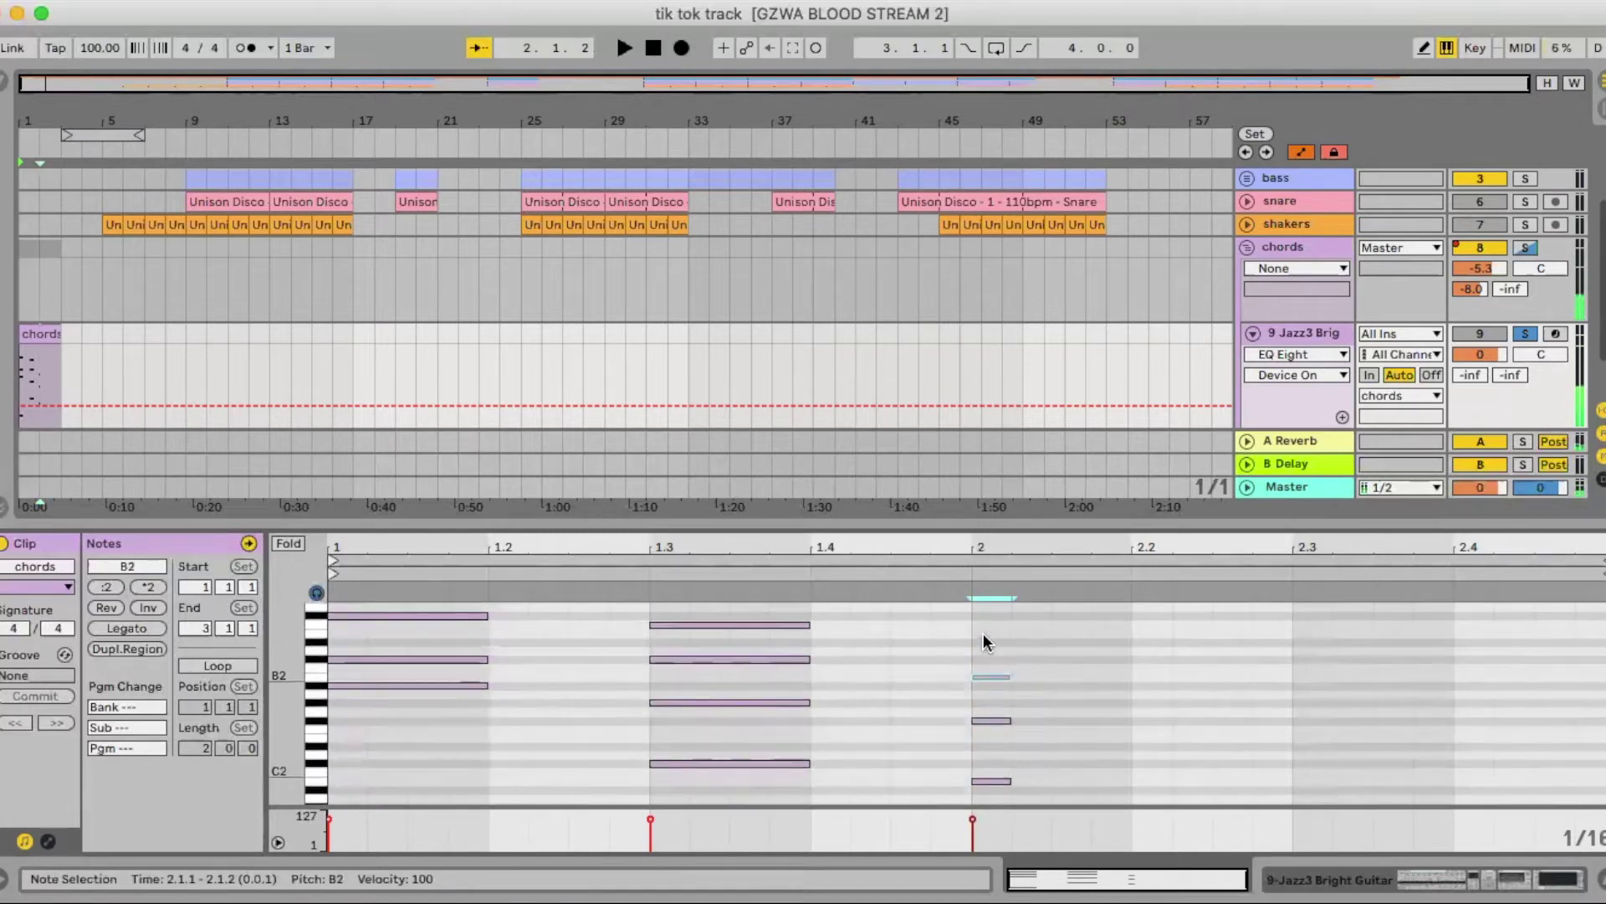
drag(985, 635, 1005, 807)
scroll(1009, 774, down, 2)
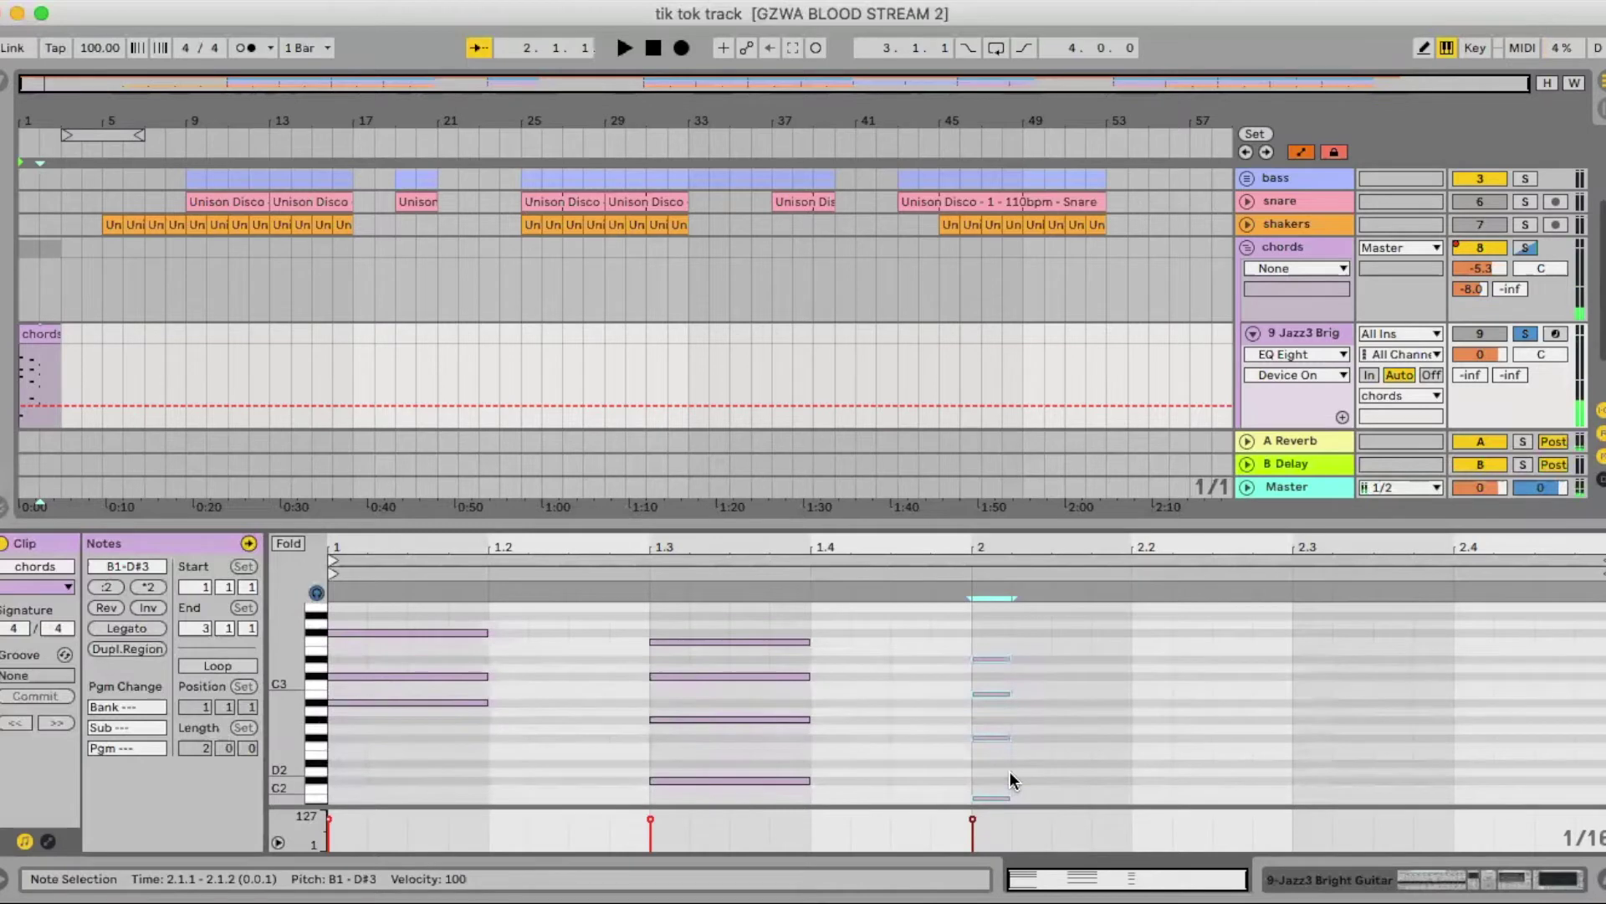
drag(1010, 776, 1084, 786)
click(1086, 638)
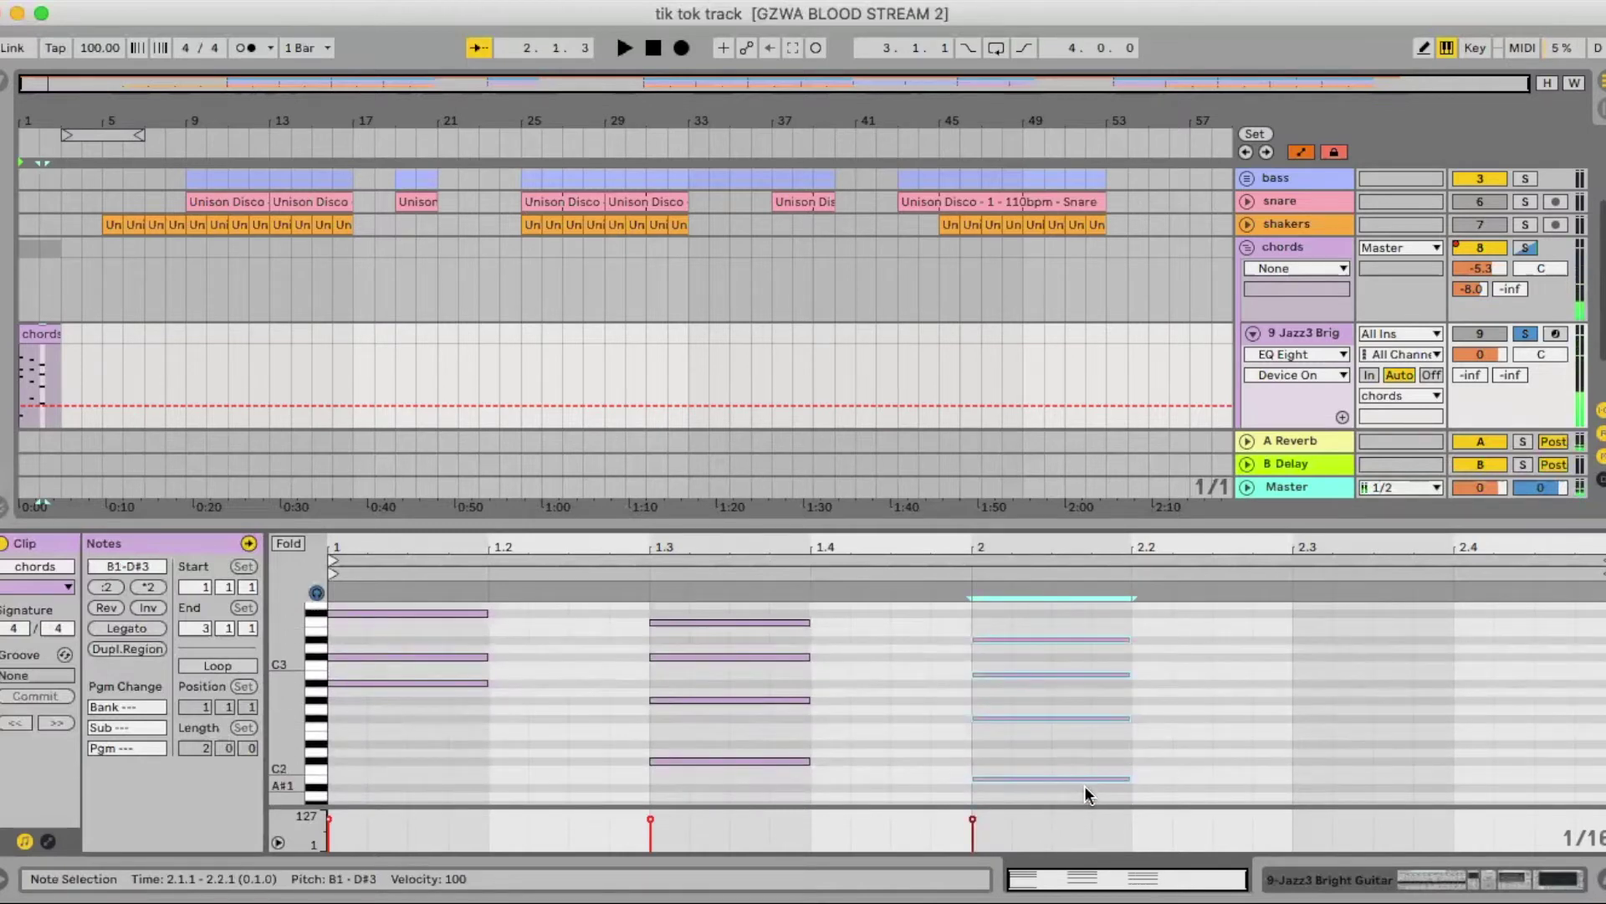
Try a duplicate of the third chord at 2.3, remove it after listening and replay the clip.
key(super+d)
key(Right)
key(Right)
key(Right)
key(Right)
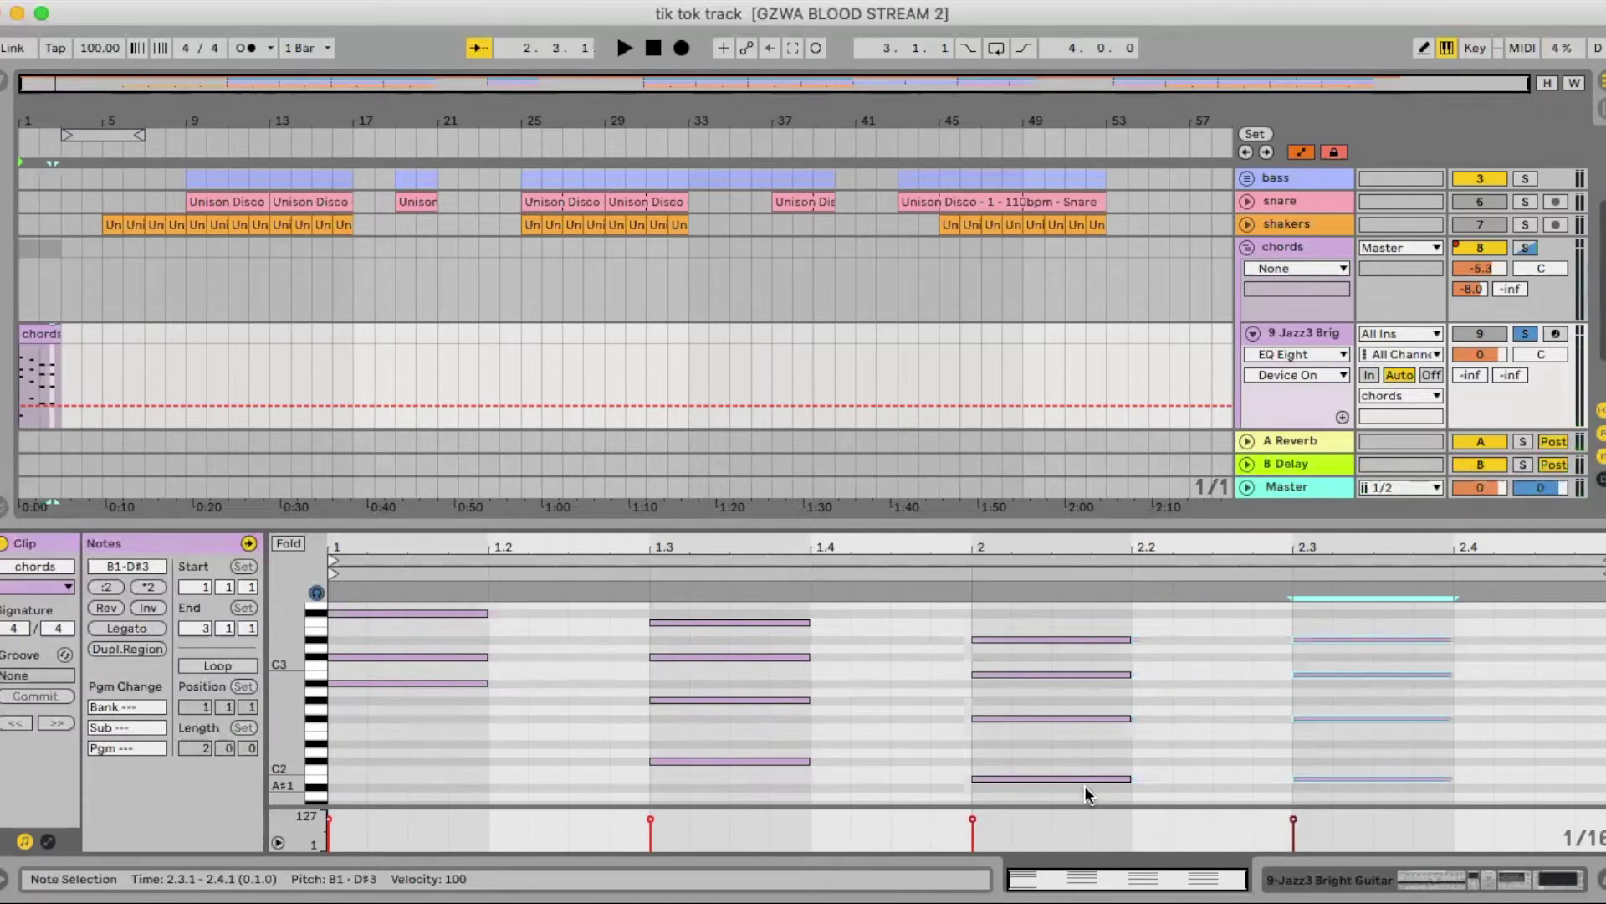
key(space)
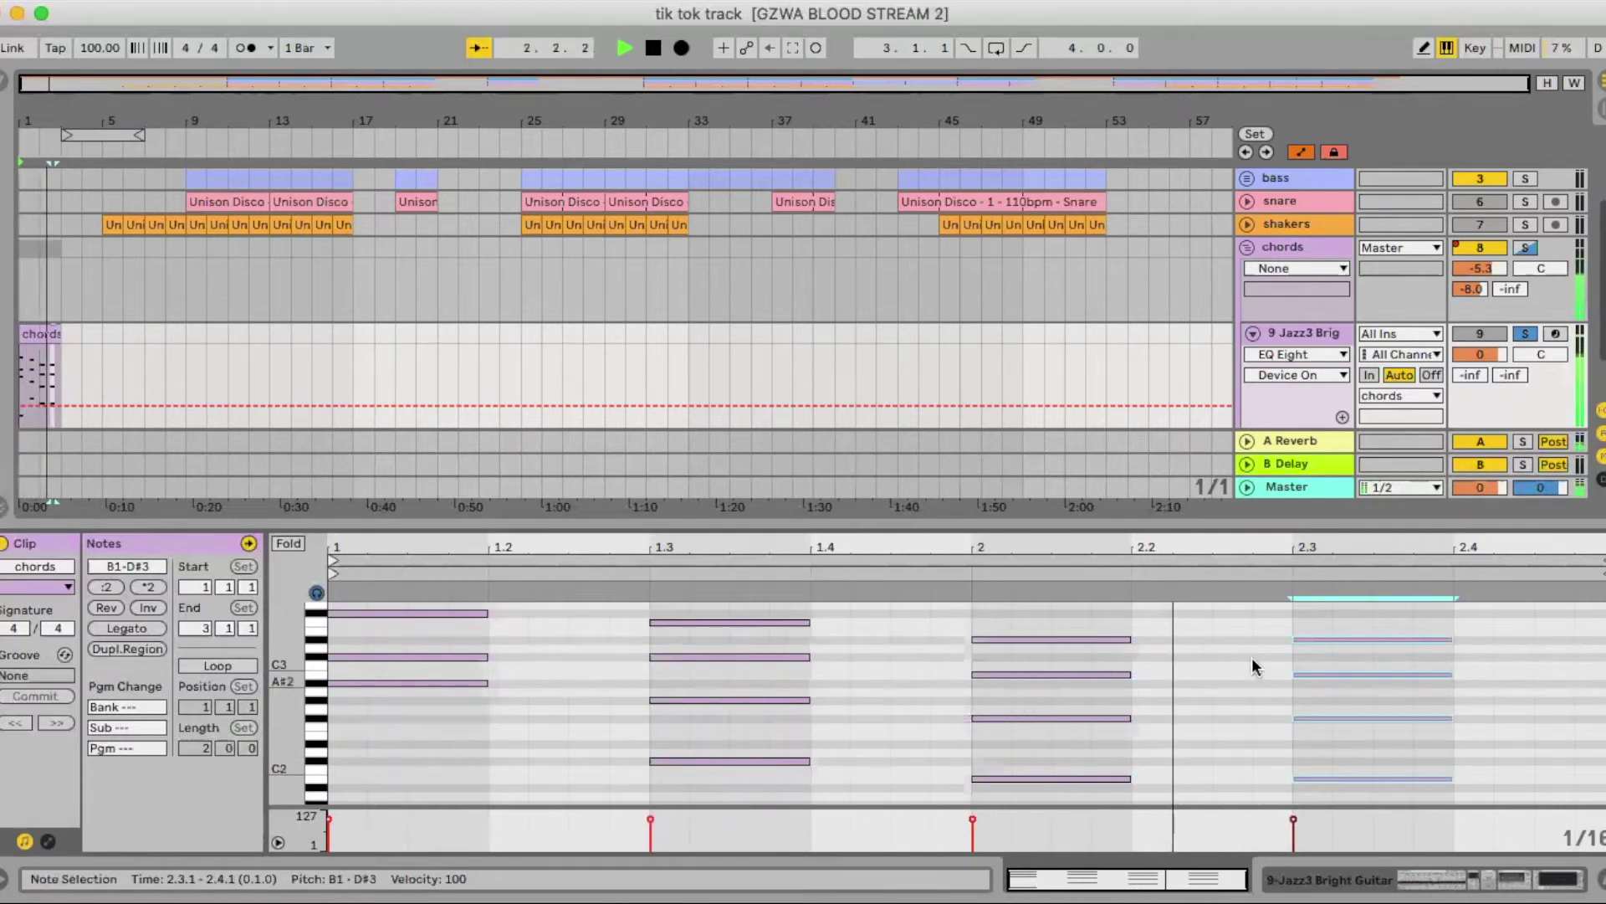
key(space)
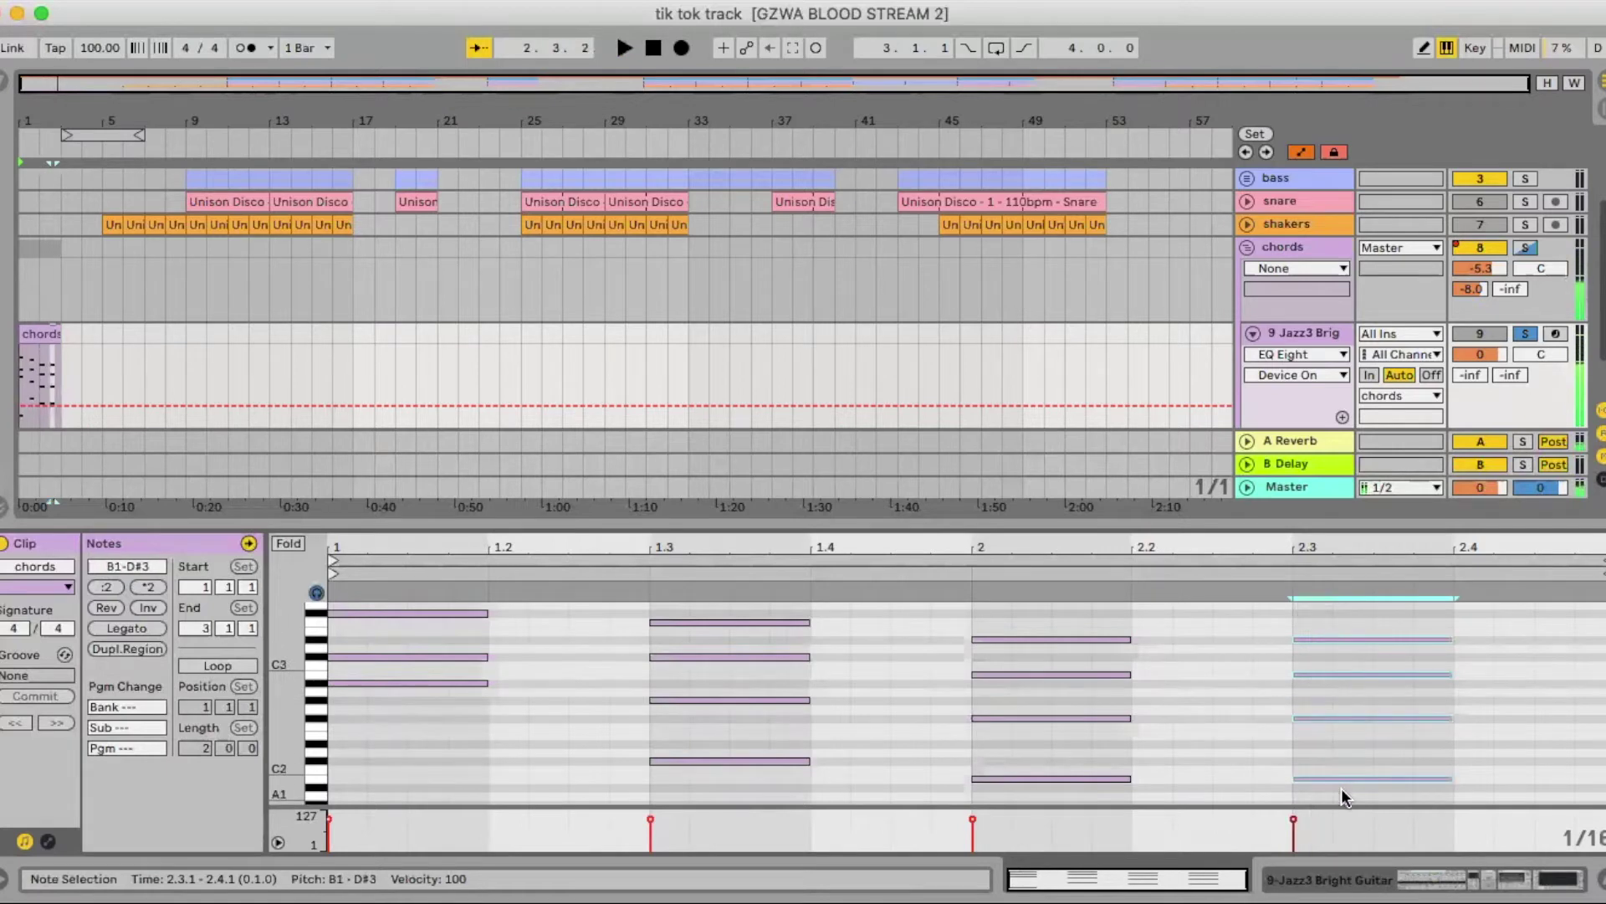
key(Delete)
key(space)
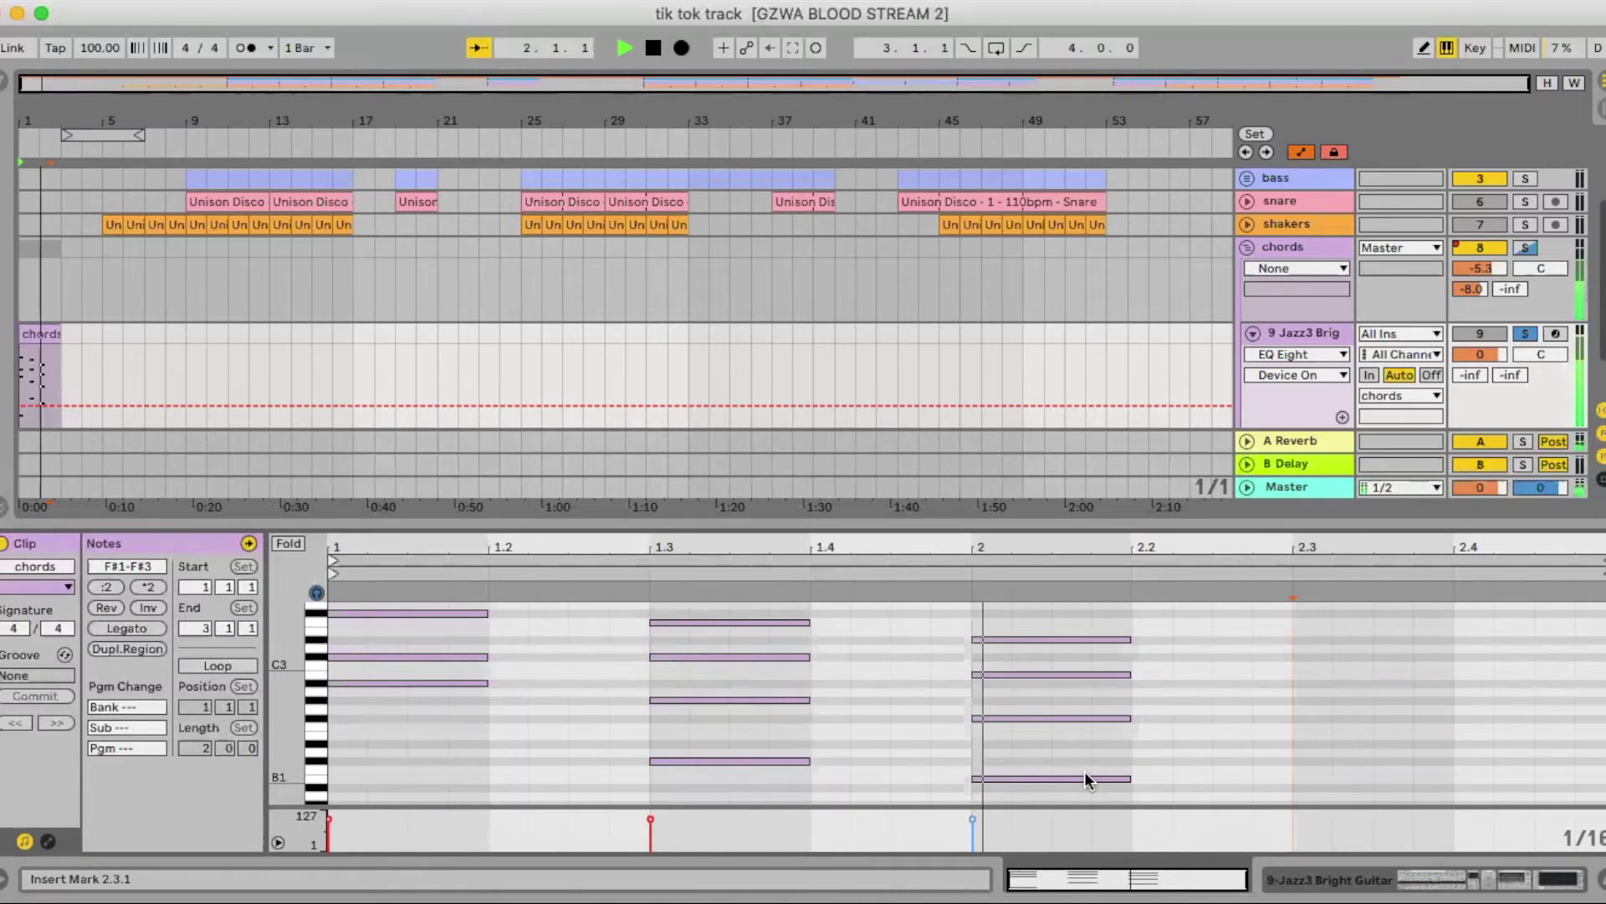
key(space)
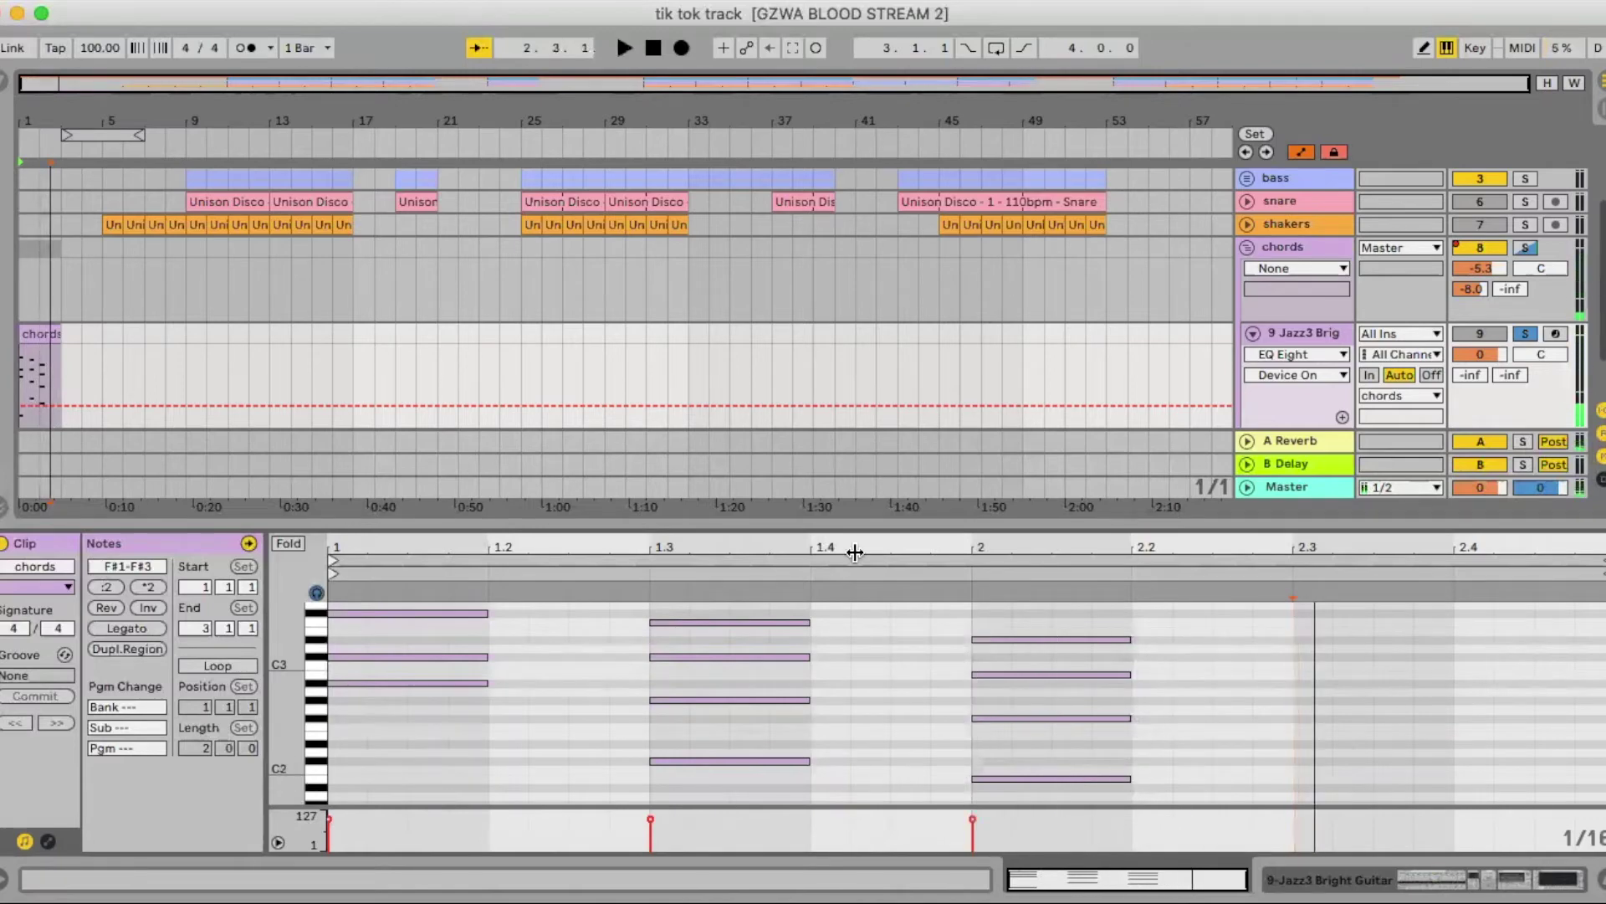
Add a rising run of sixteenth notes B1, D#2 and F#2 from 2.4.2 to the clip's end and play it.
key(super+alt+l)
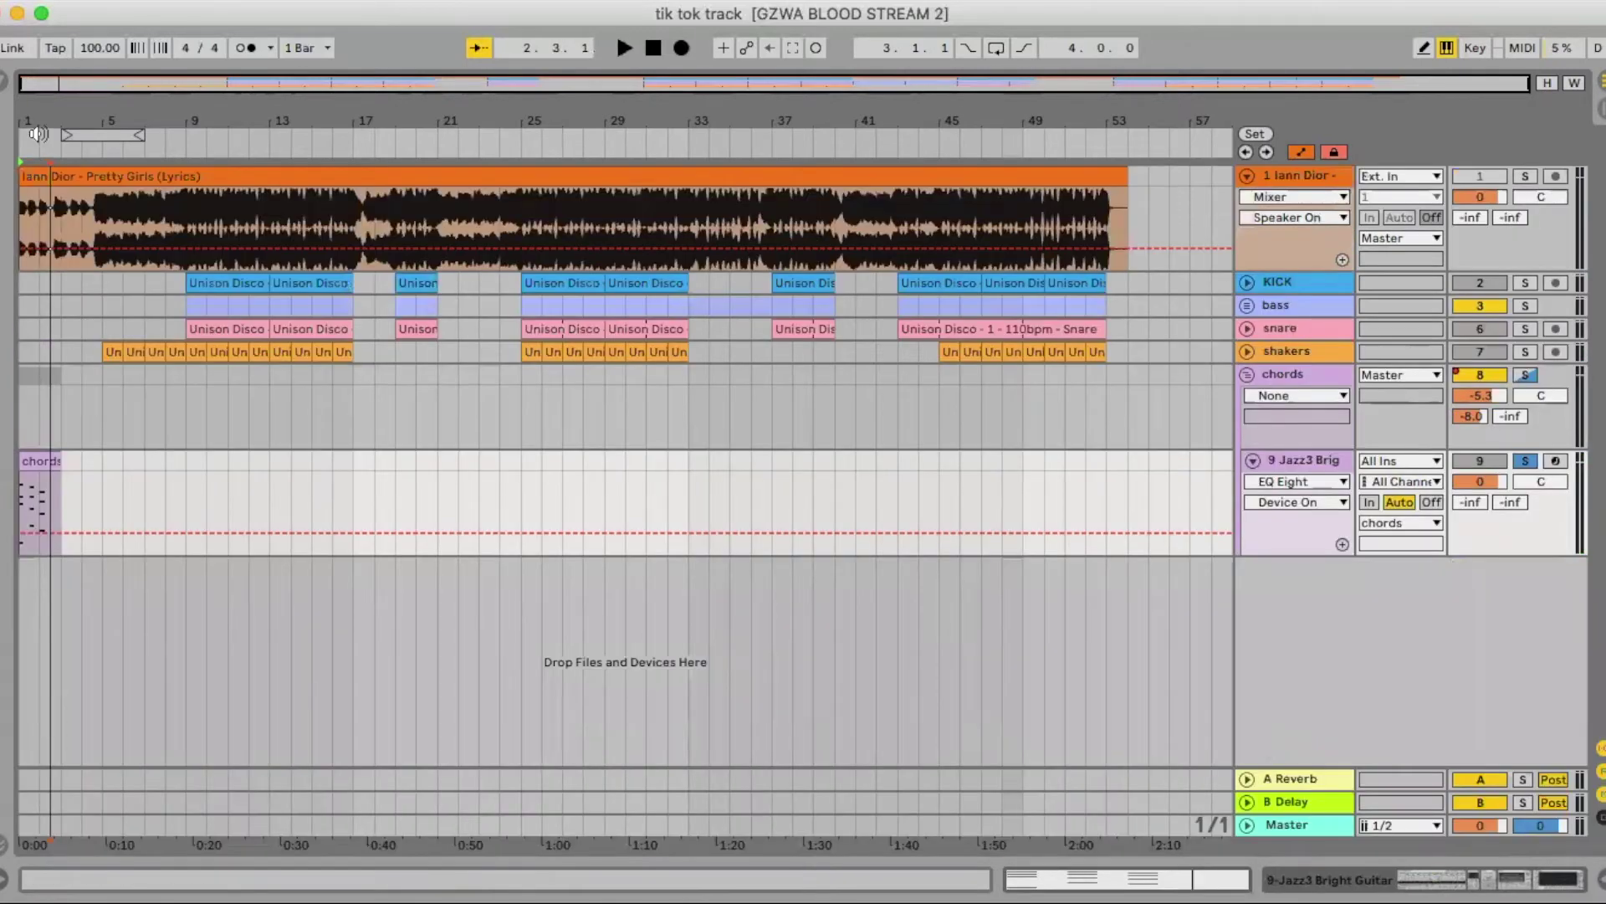
scroll(82, 502, up, 5)
click(82, 502)
key(super+alt+l)
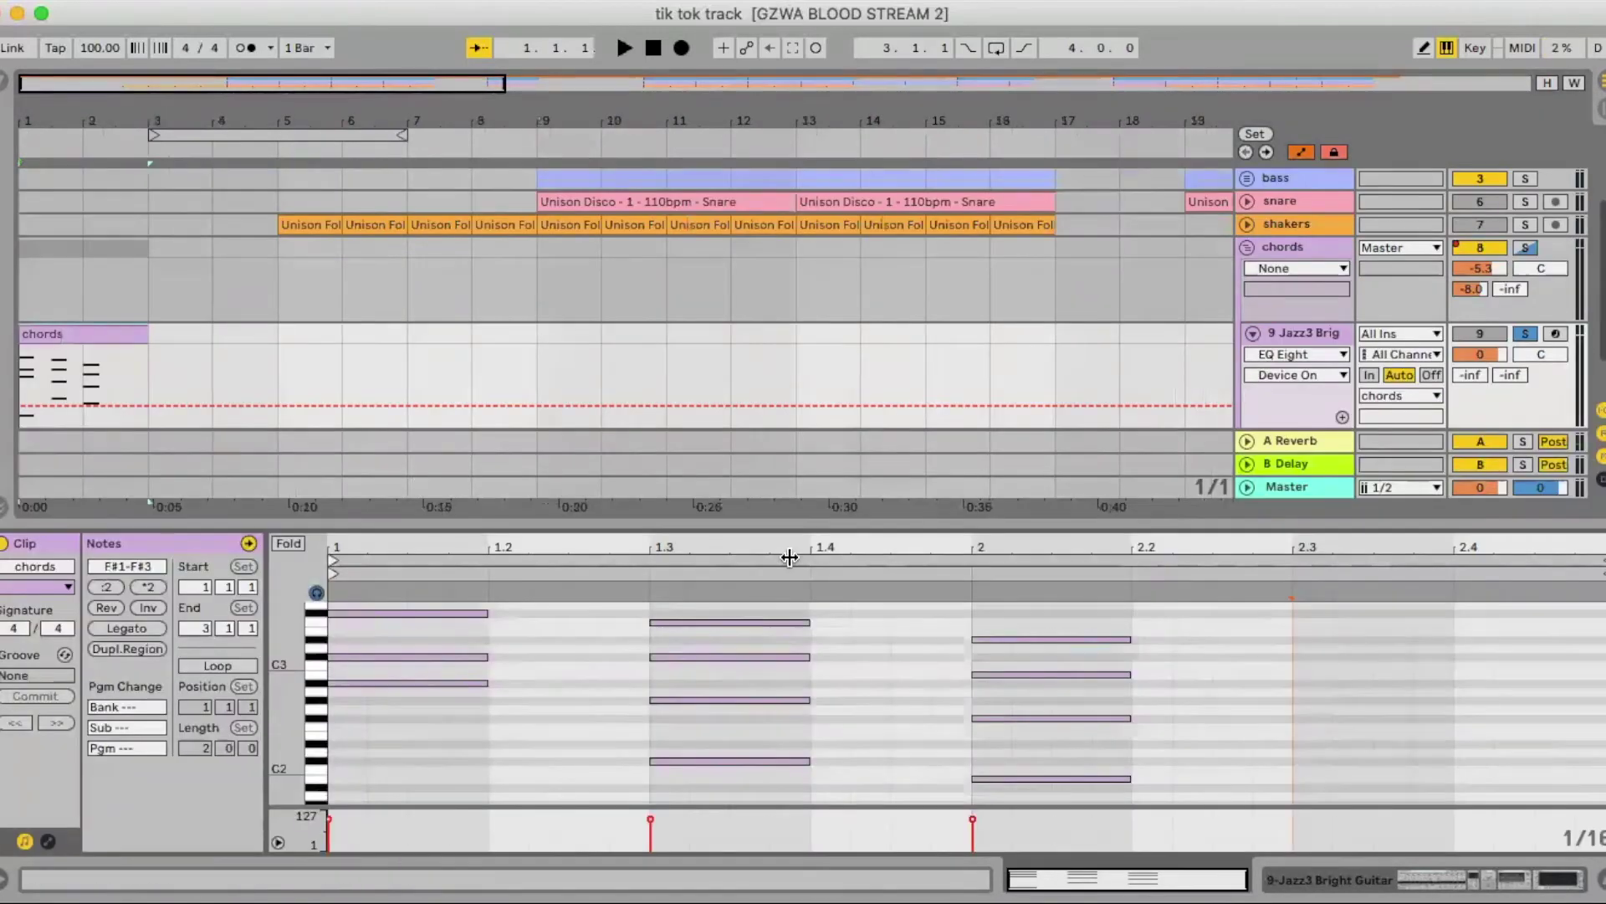
scroll(303, 280, up, 5)
scroll(169, 278, down, 4)
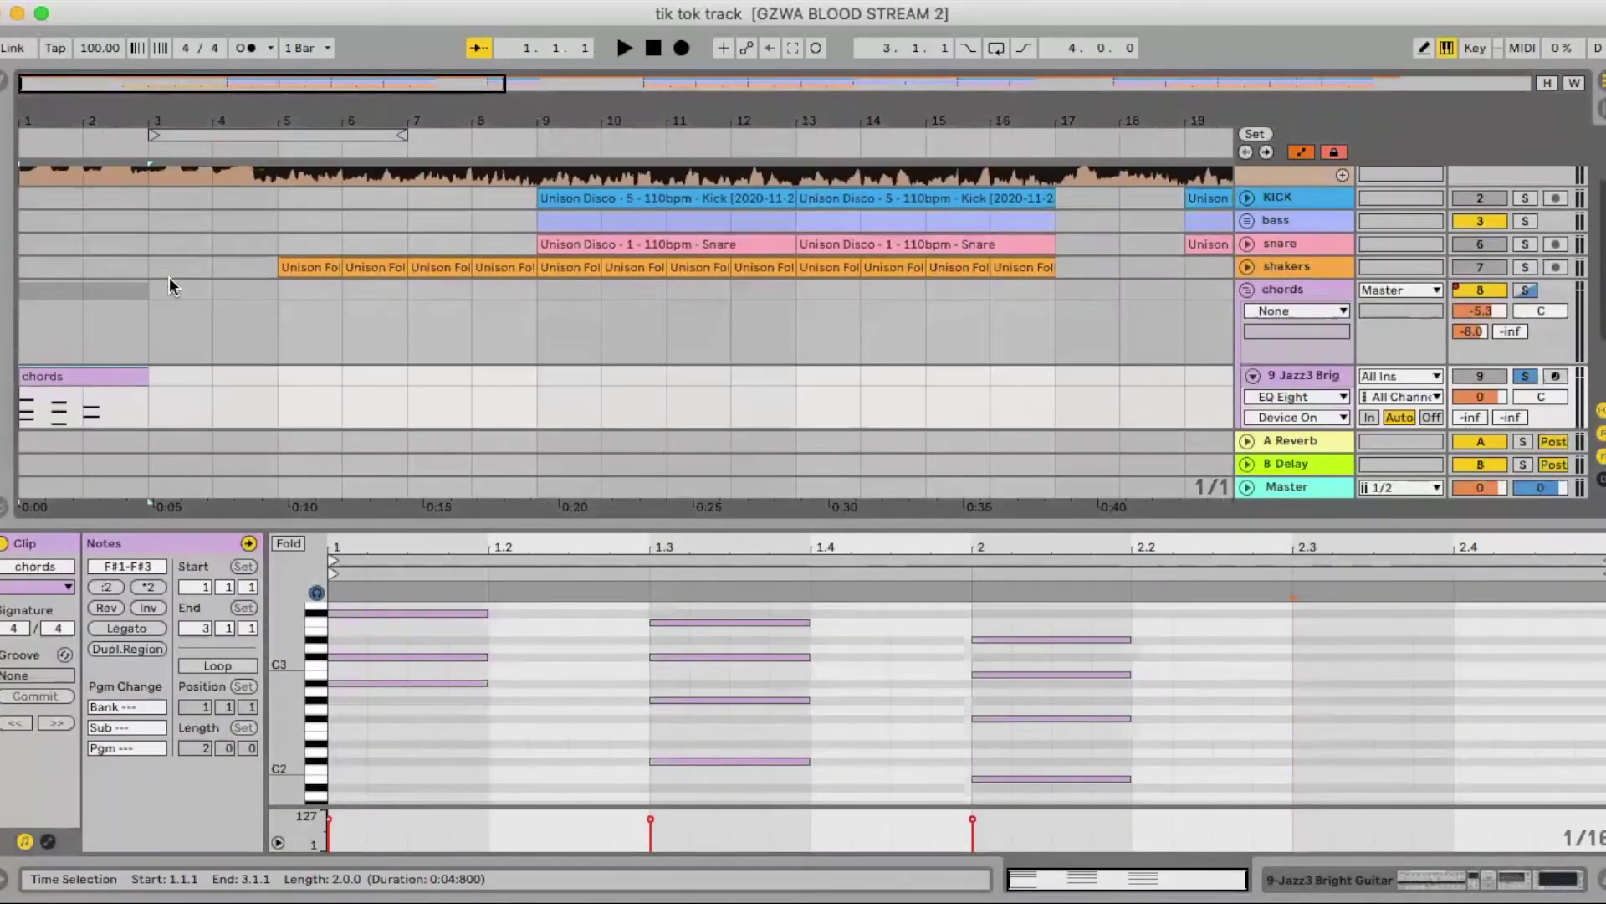
scroll(169, 280, down, 3)
scroll(189, 303, left, 1)
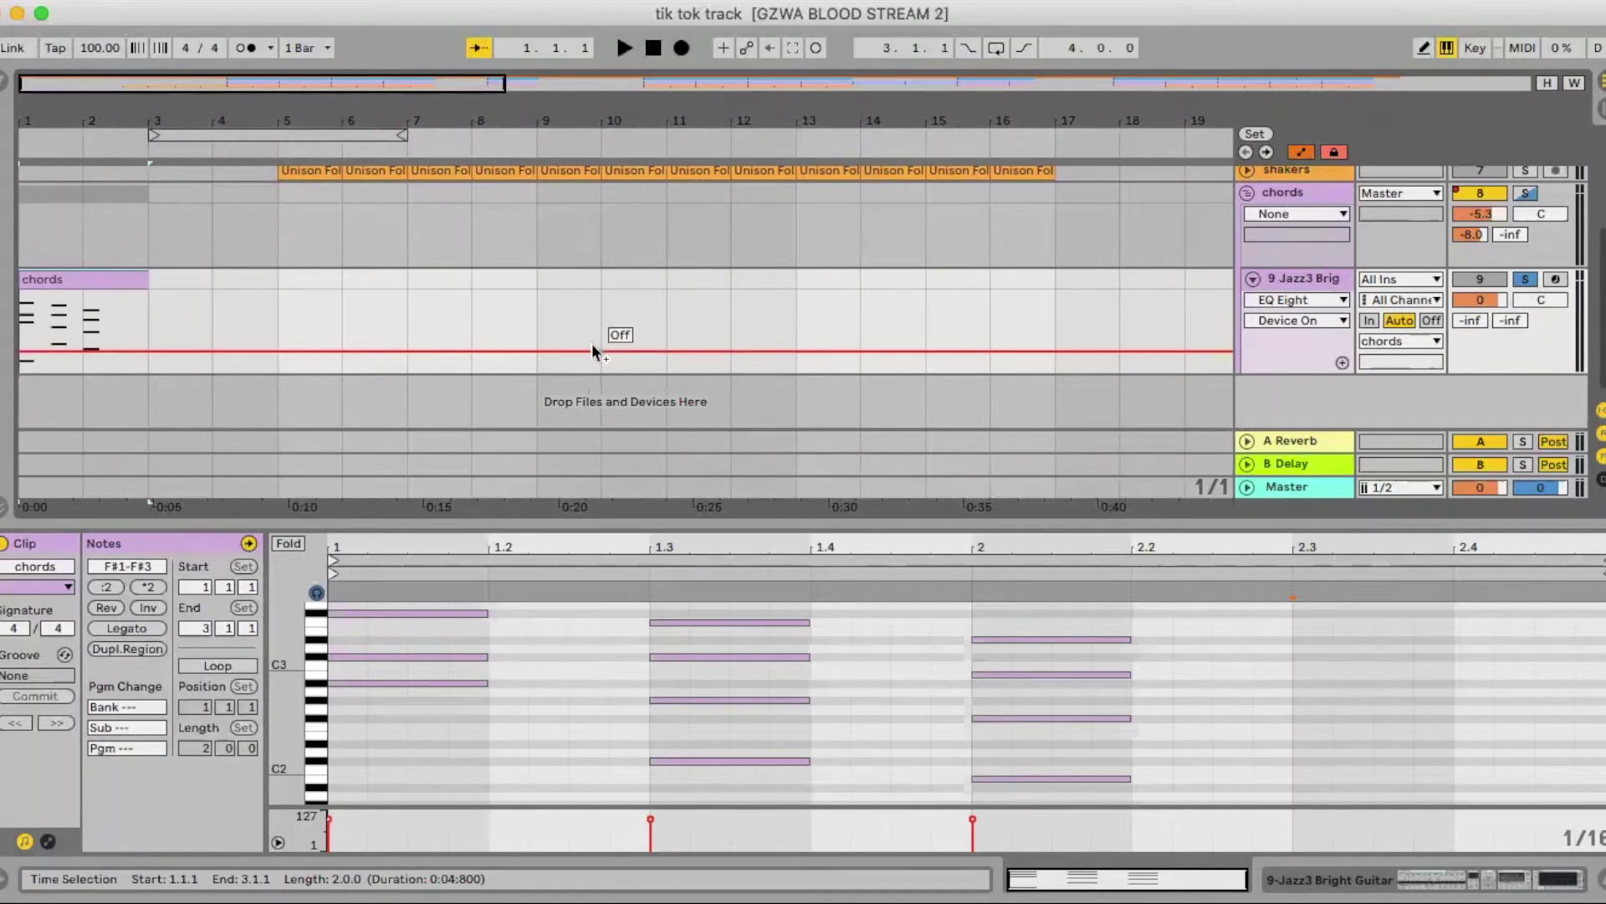
click(1506, 746)
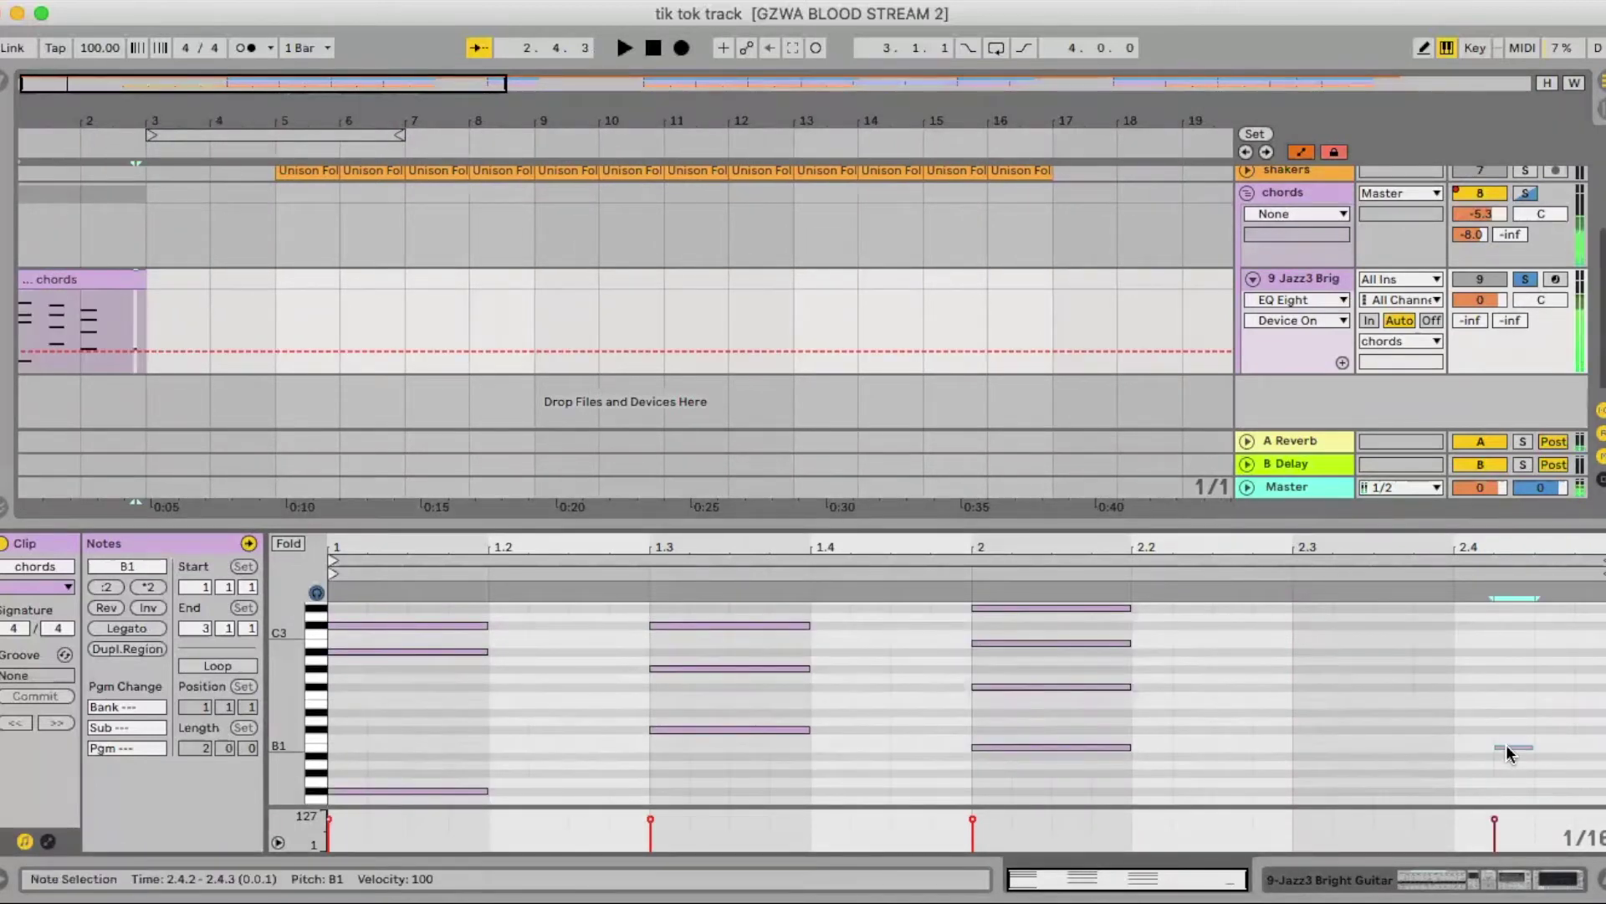
click(1558, 708)
click(1599, 688)
key(space)
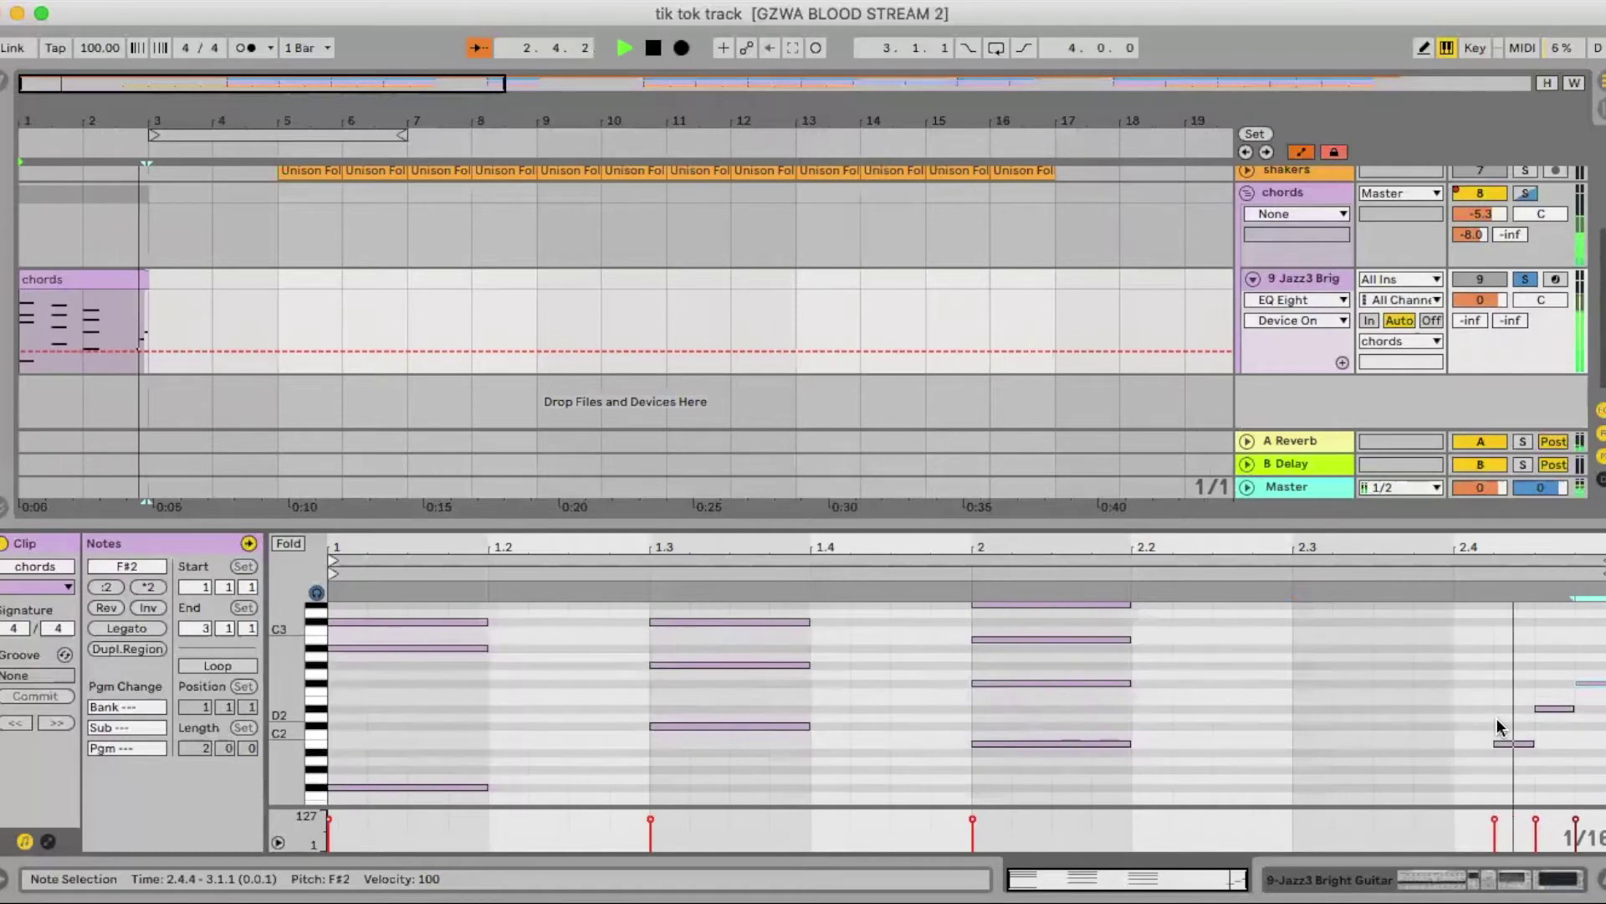
key(space)
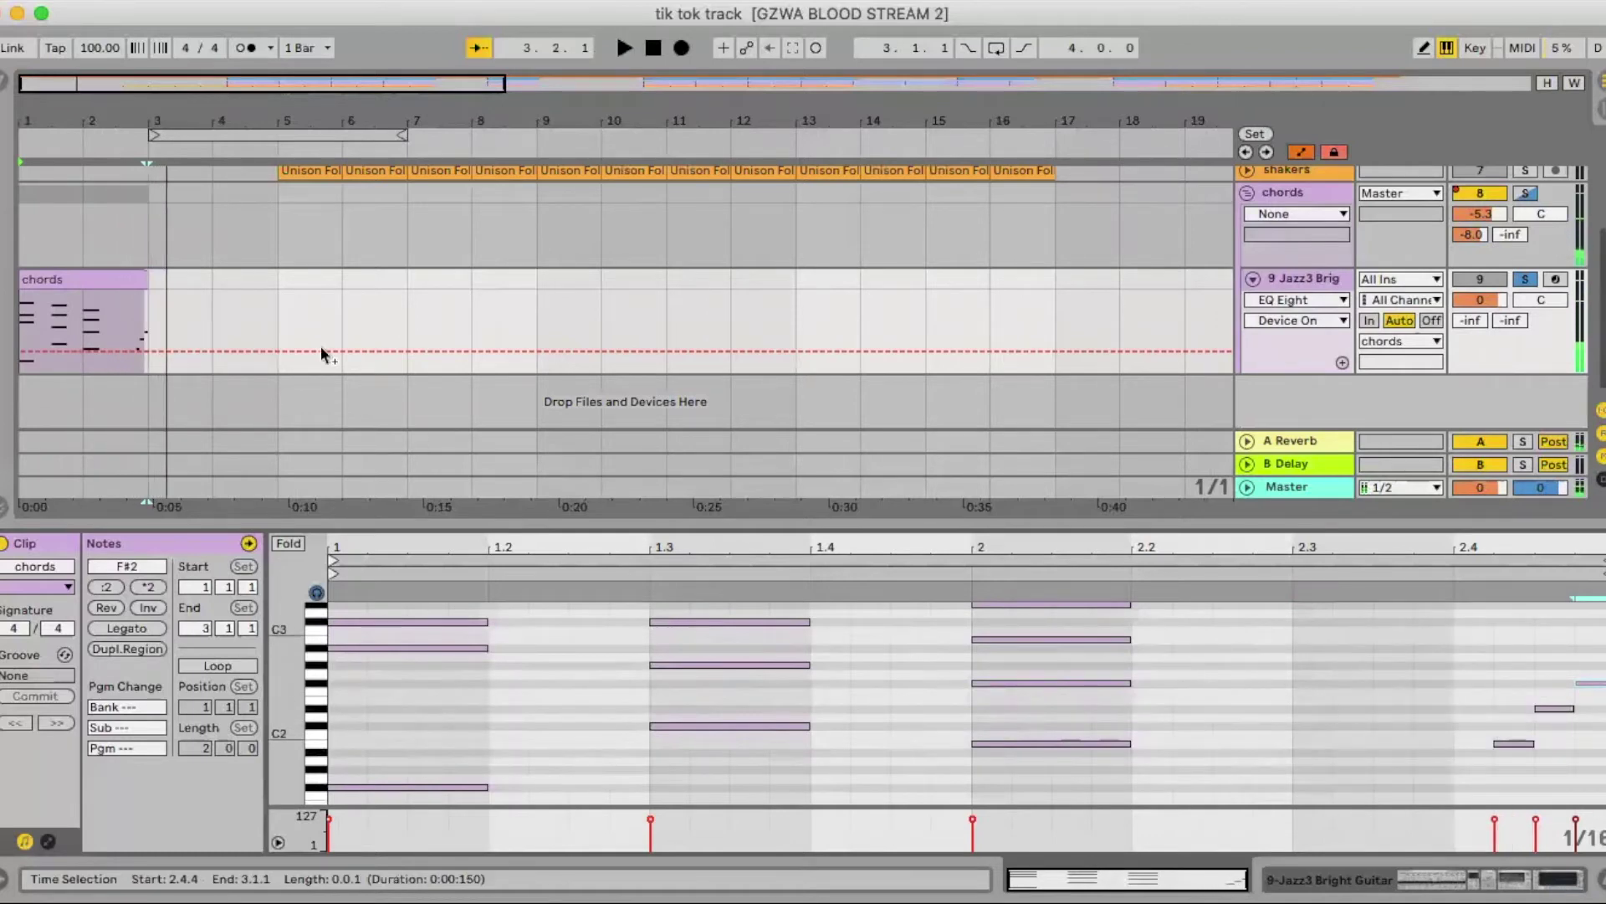
Play the chords clip from bar 1 and duplicate it three times so the copies run up to bar 9.
click(69, 279)
key(space)
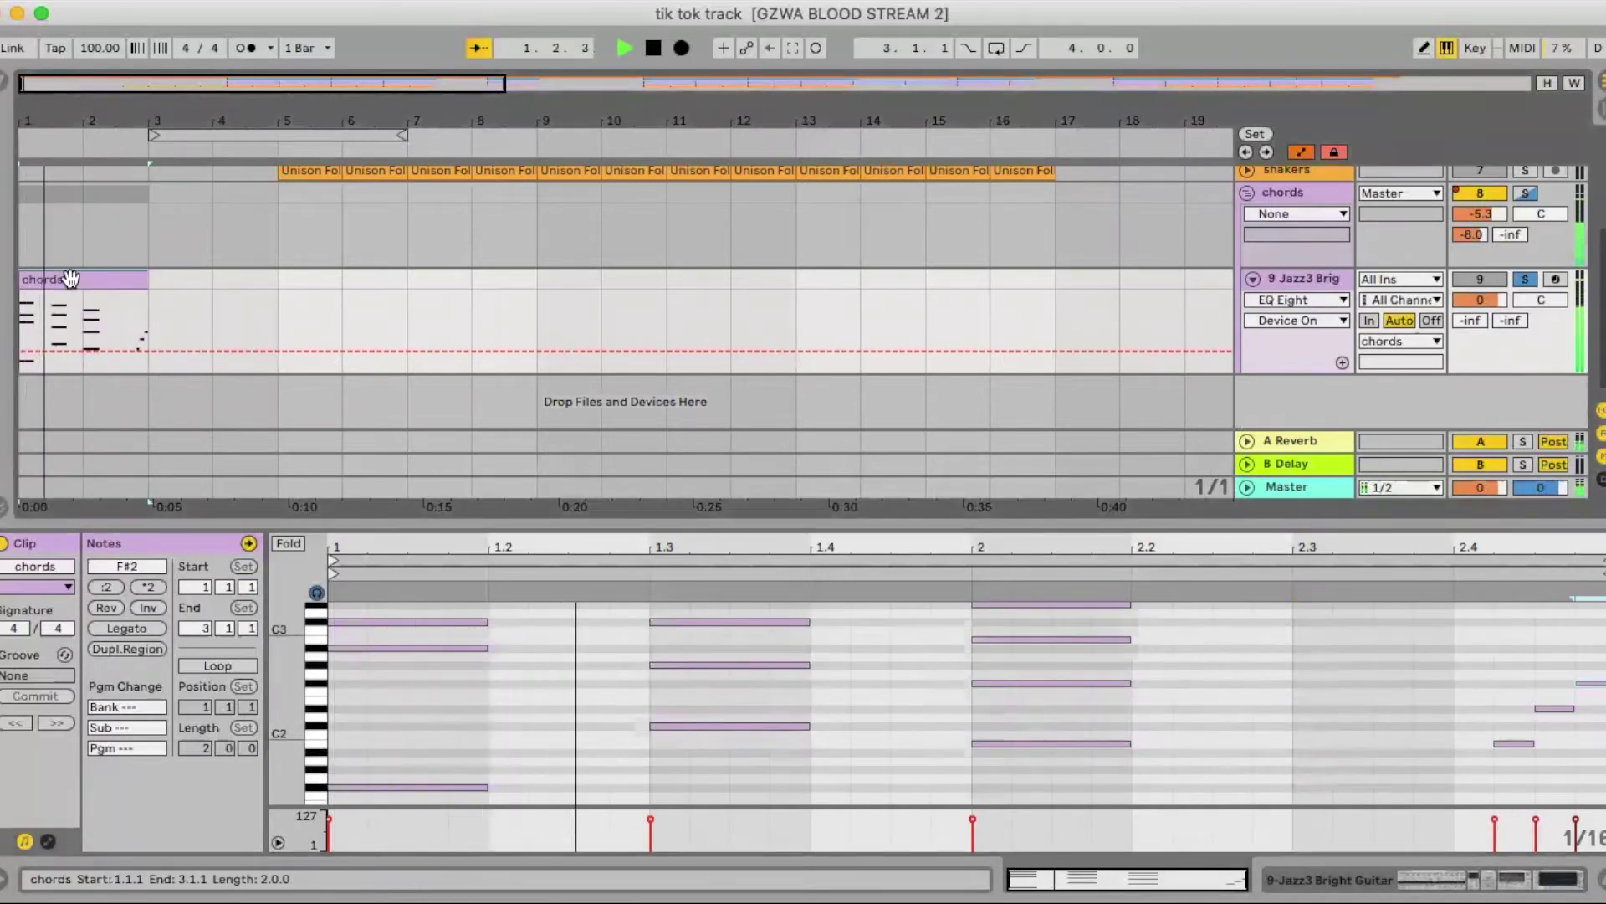
key(super+d)
key(super+d)
key(super+d)
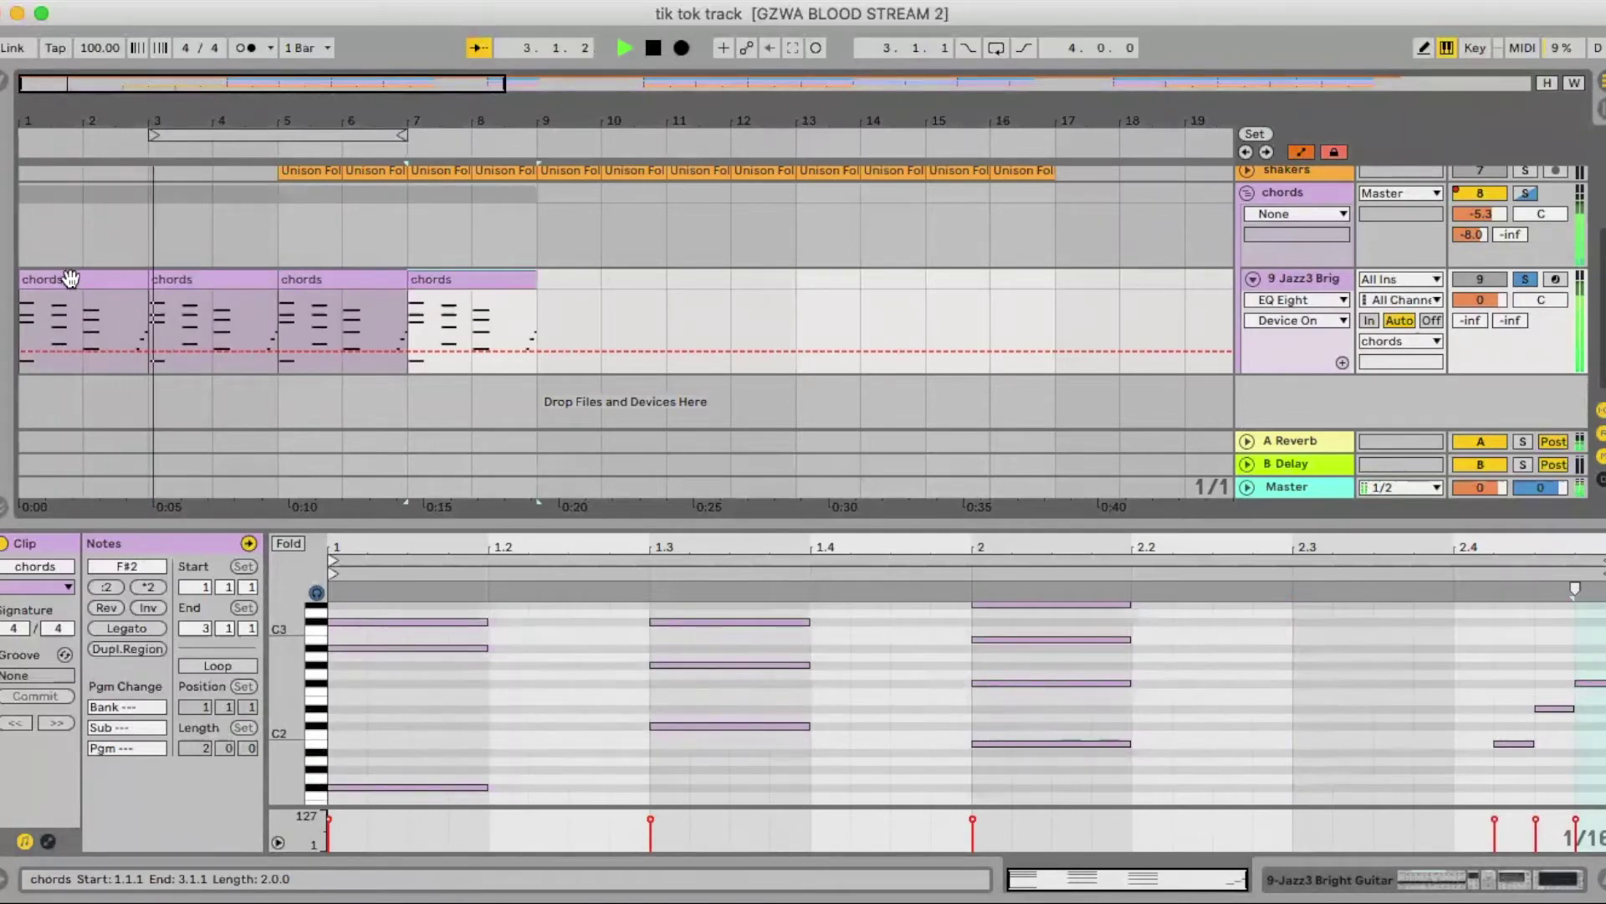
Stop playback and keep duplicating the chords clip end to end until the copies run up to bar 53.
key(super+d)
key(space)
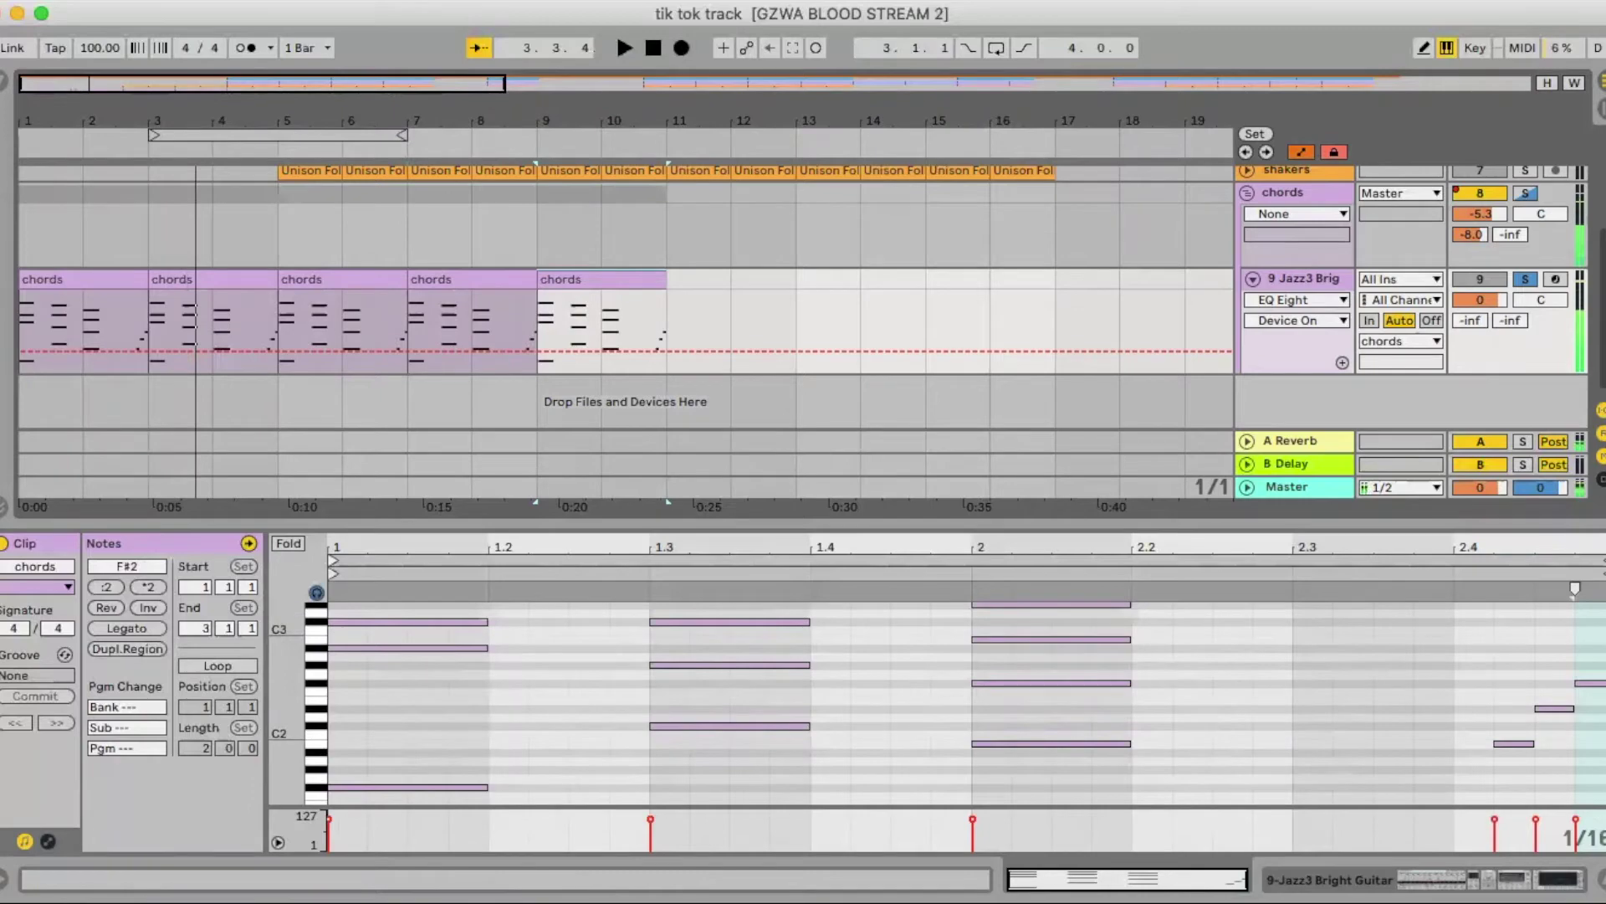
key(super+alt+l)
key(w)
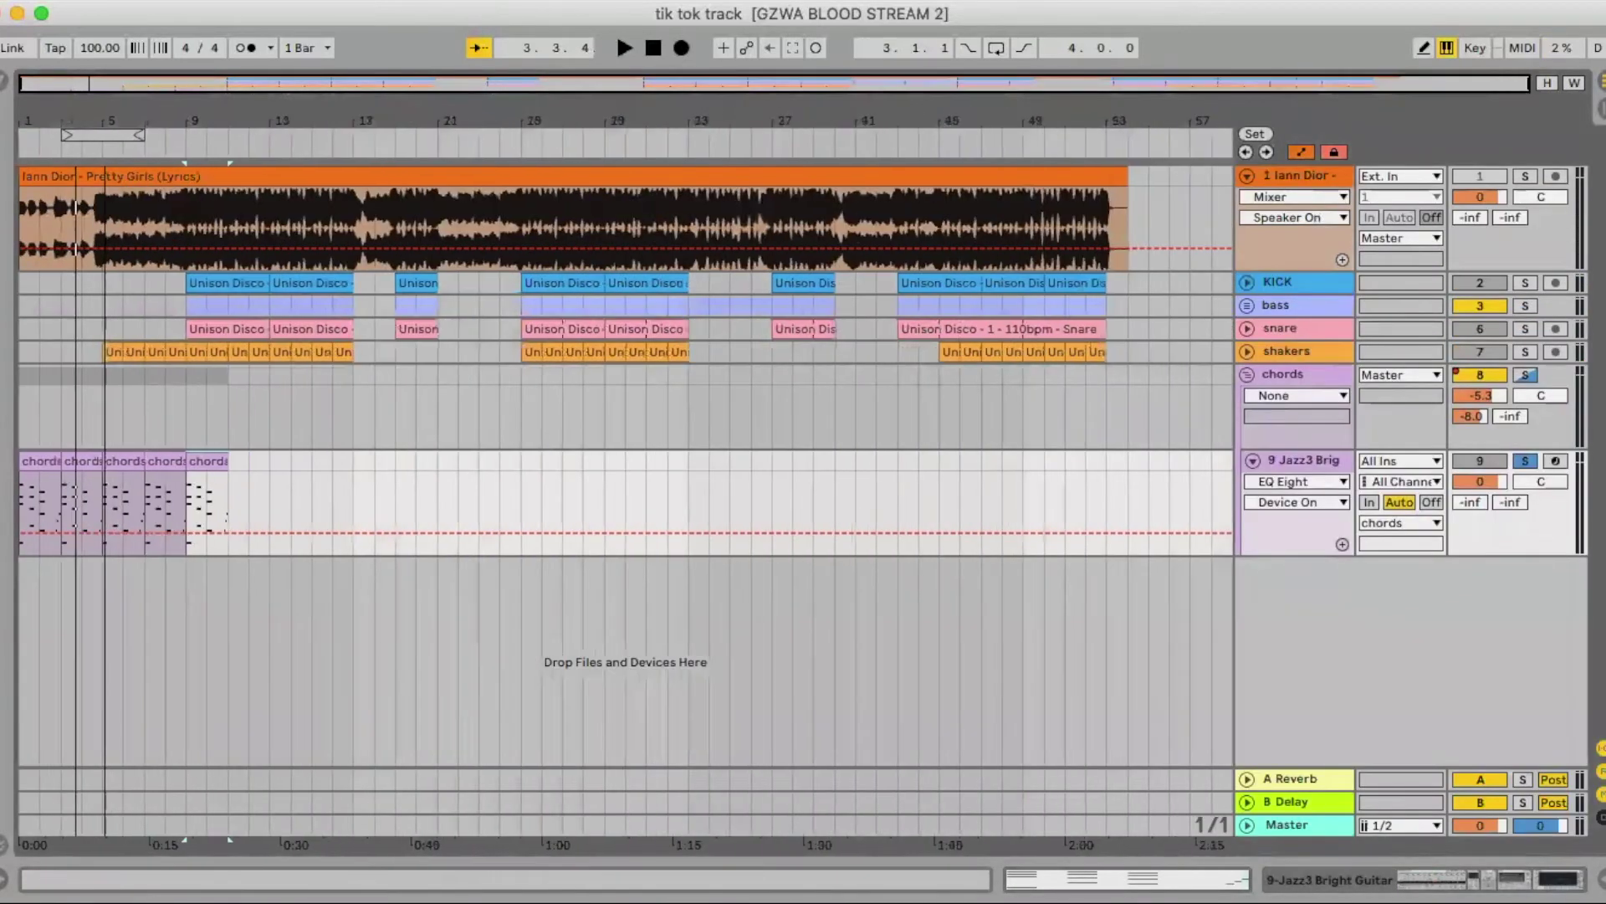
key(super+d)
key(super+d)
key(super+d)
key(super+d)
key(super+d)
key(super+d)
key(super+d)
key(super+d)
key(super+d)
key(super+d)
key(super+d)
key(super+d)
key(super+d)
key(super+d)
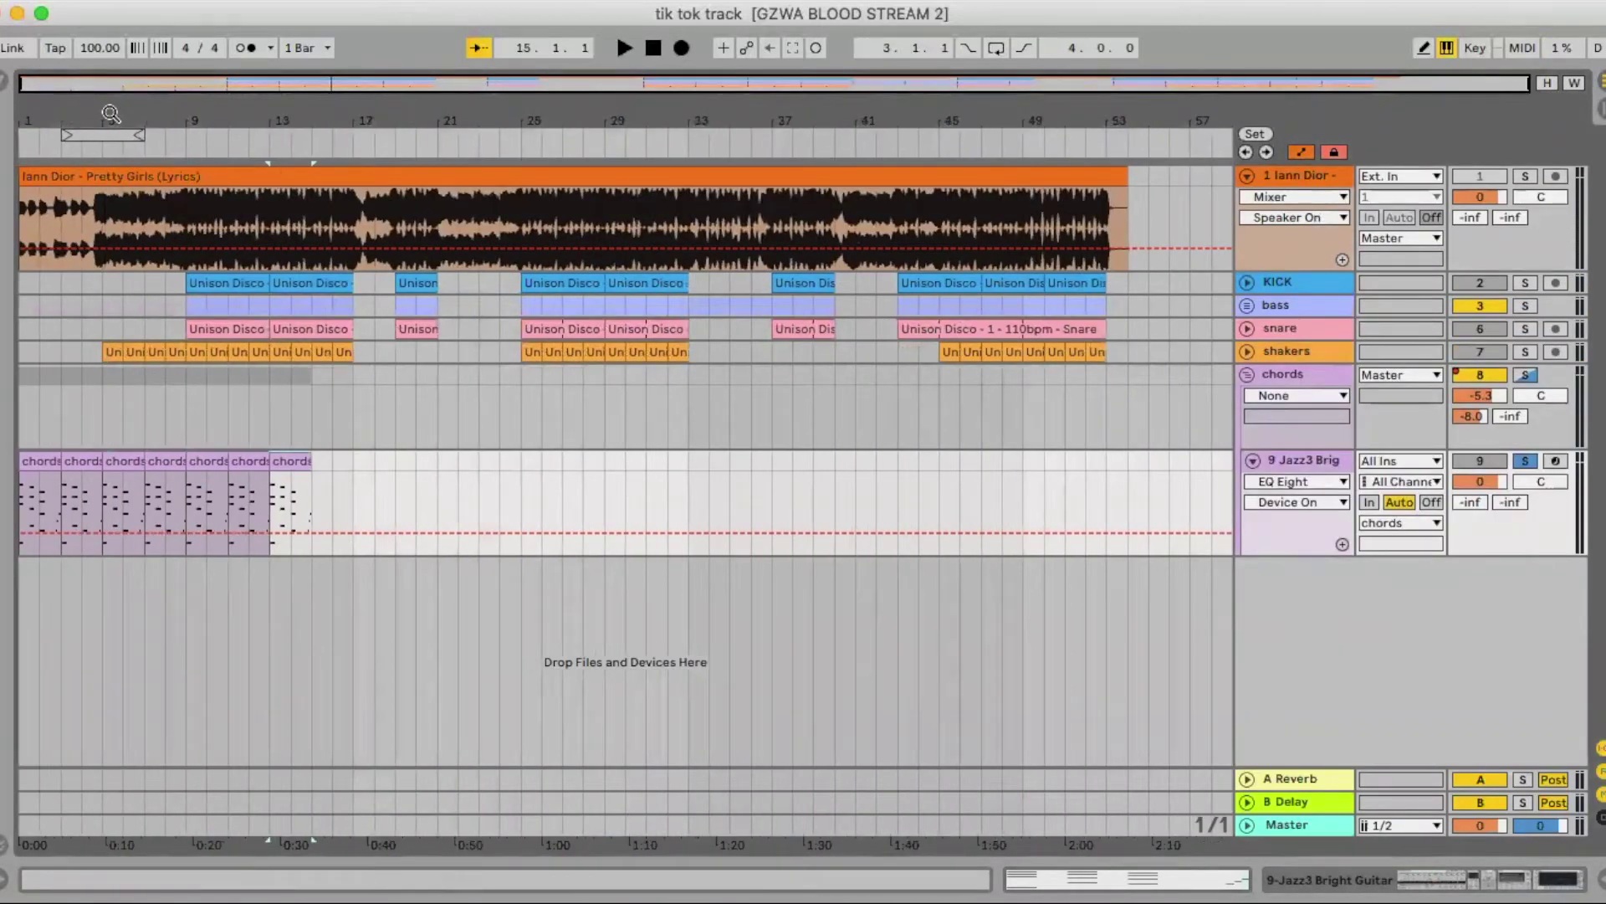
key(super+d)
key(super+d)
key(super+d)
key(super+d)
key(super+d)
key(super+d)
key(super+d)
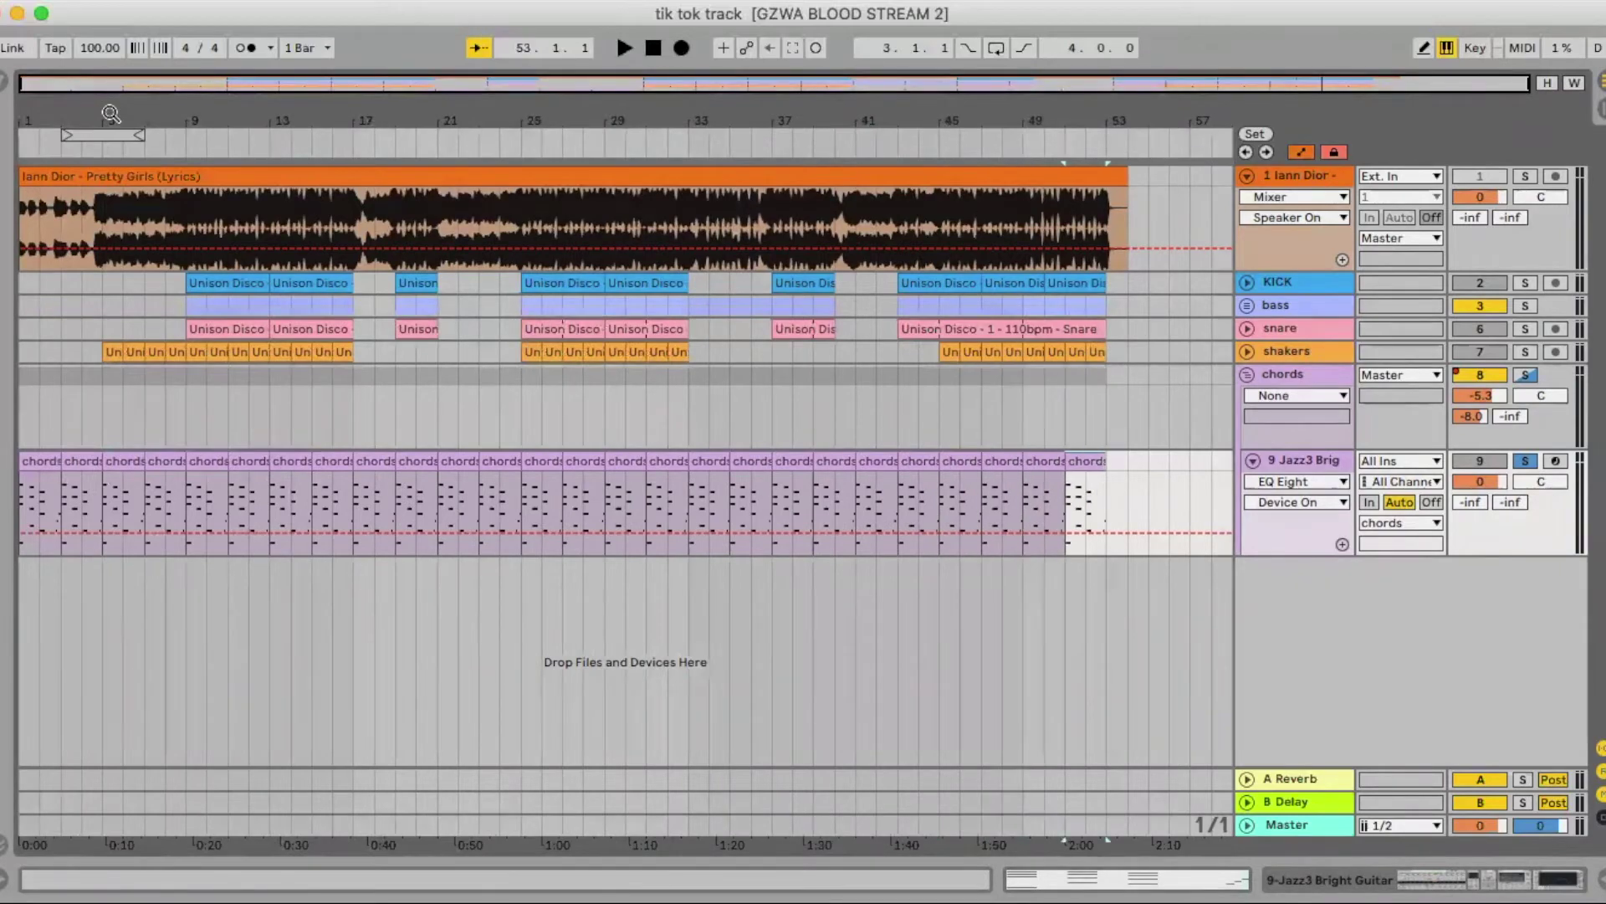
drag(86, 120, 86, 167)
click(277, 520)
click(104, 469)
key(super+alt+l)
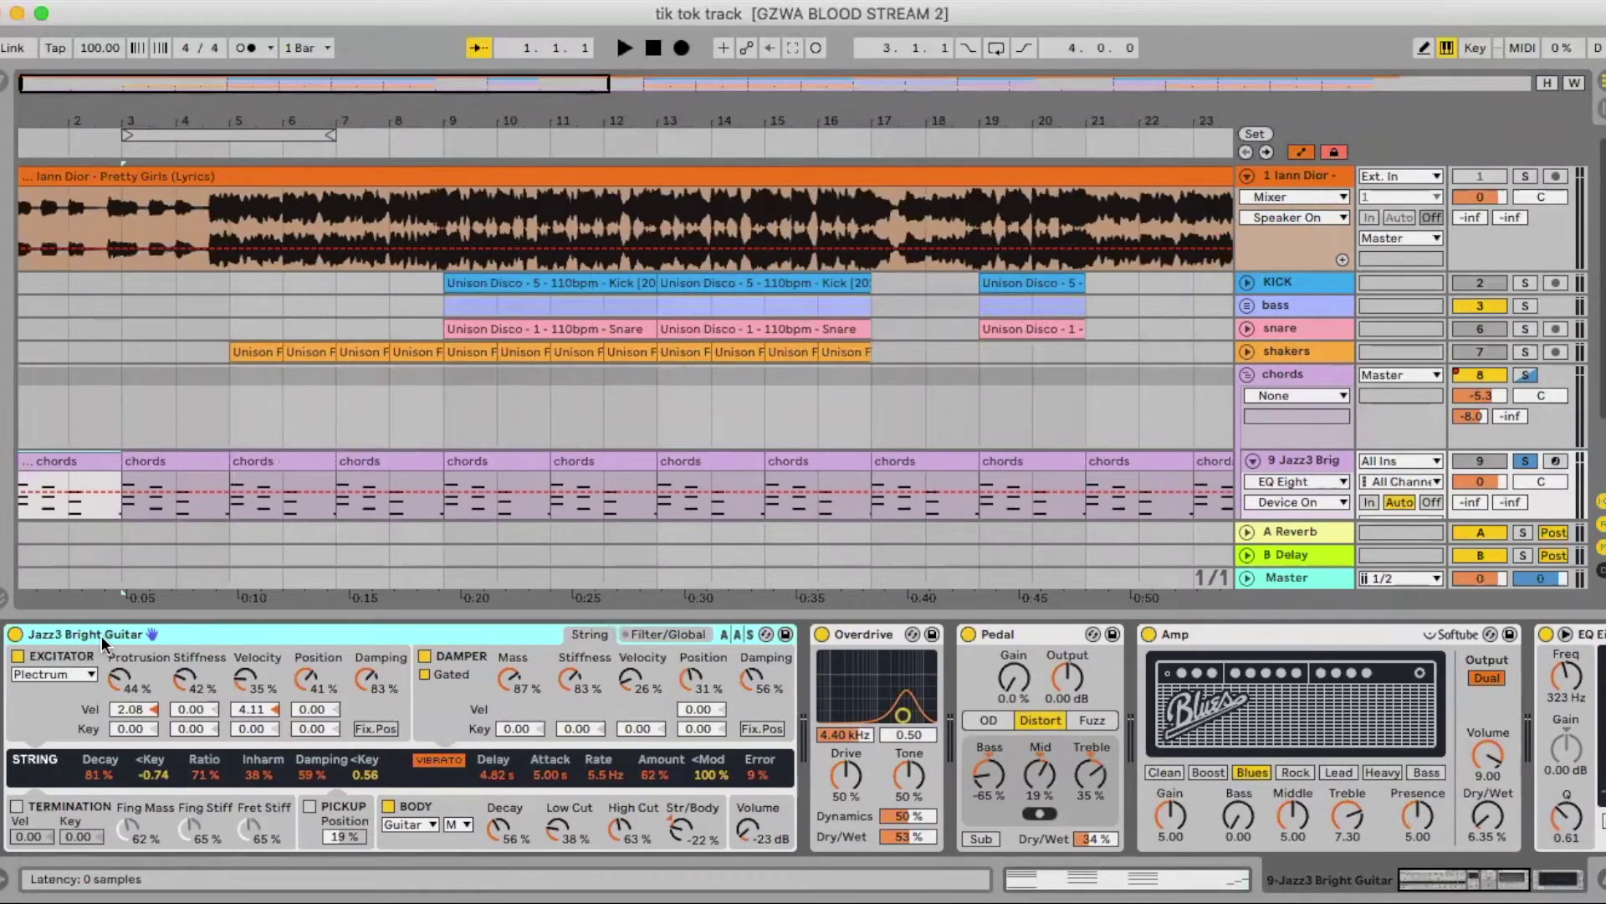
scroll(375, 708, right, 10)
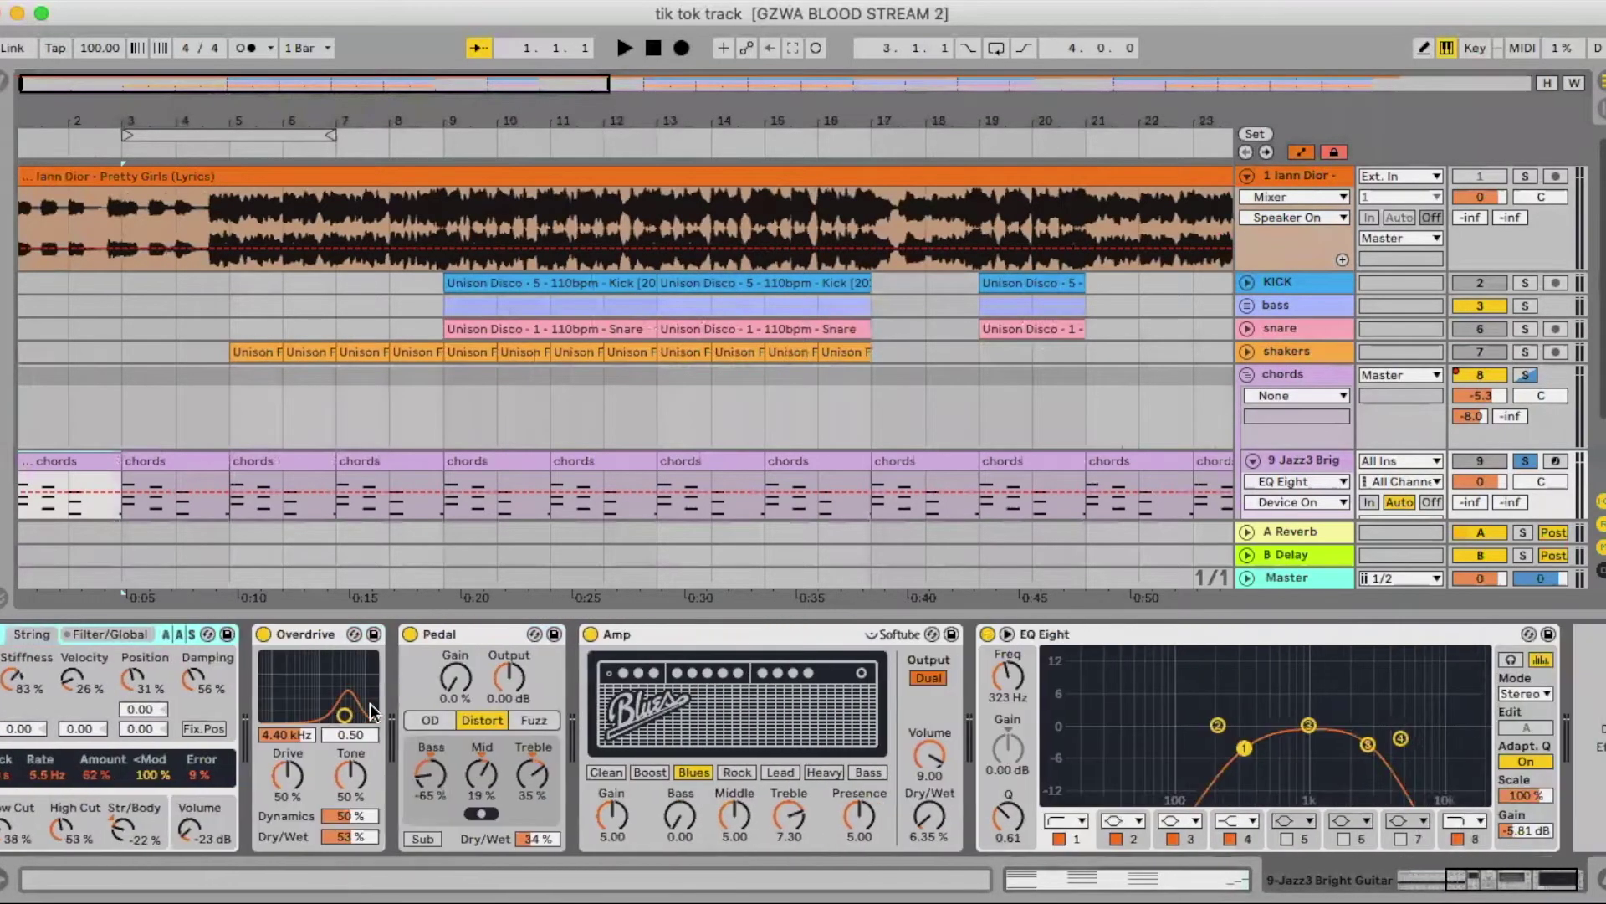
scroll(369, 703, right, 2)
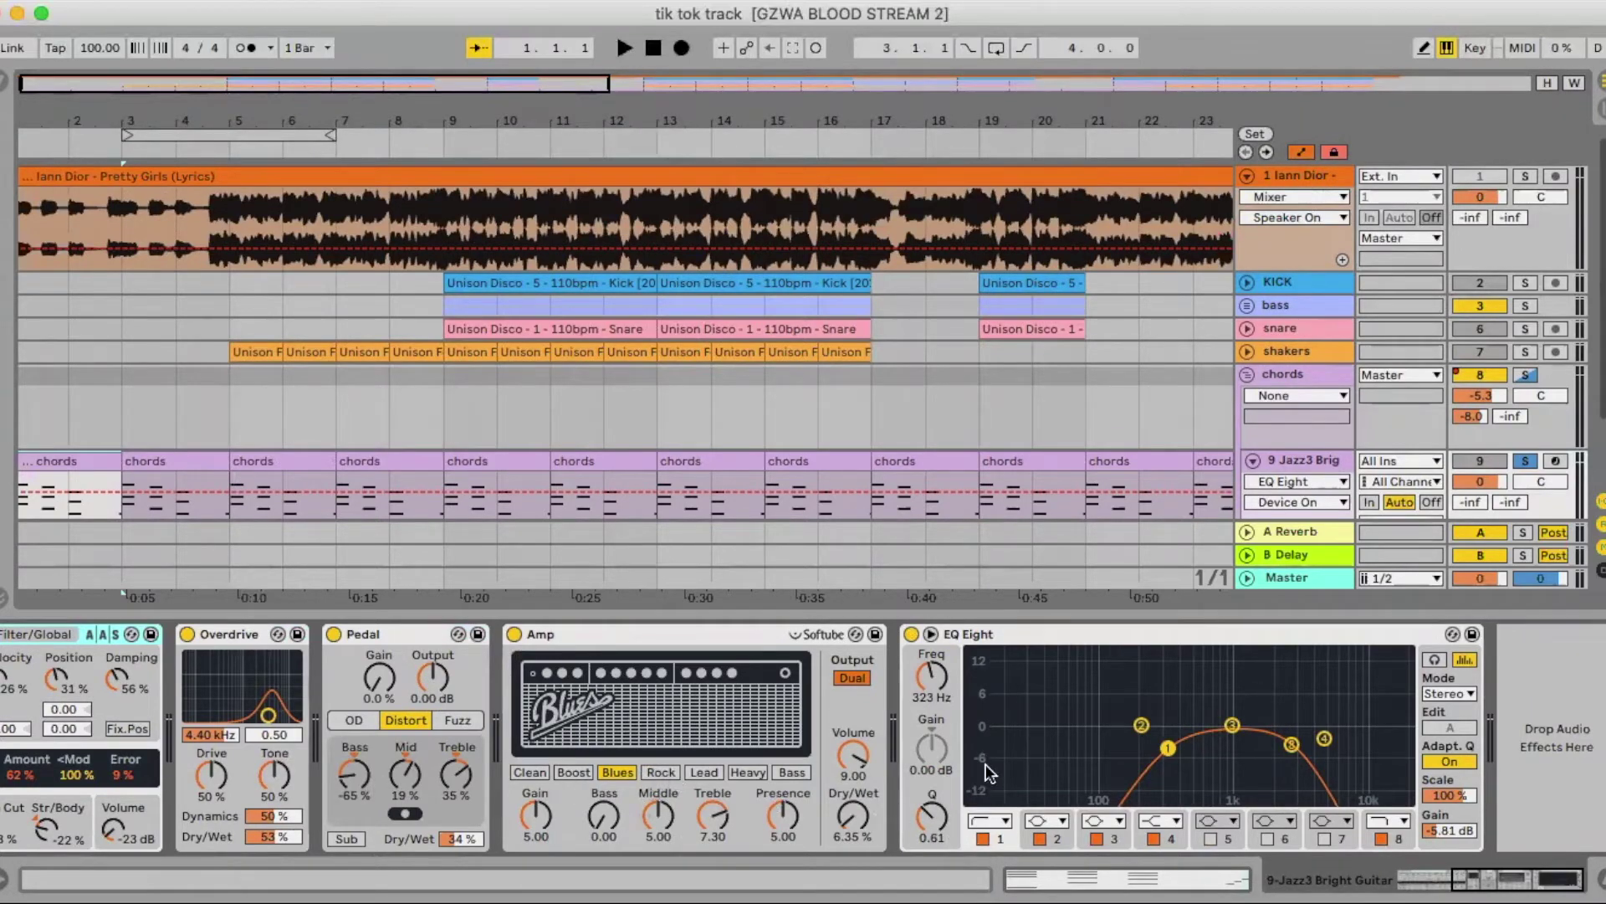
scroll(336, 477, down, 3)
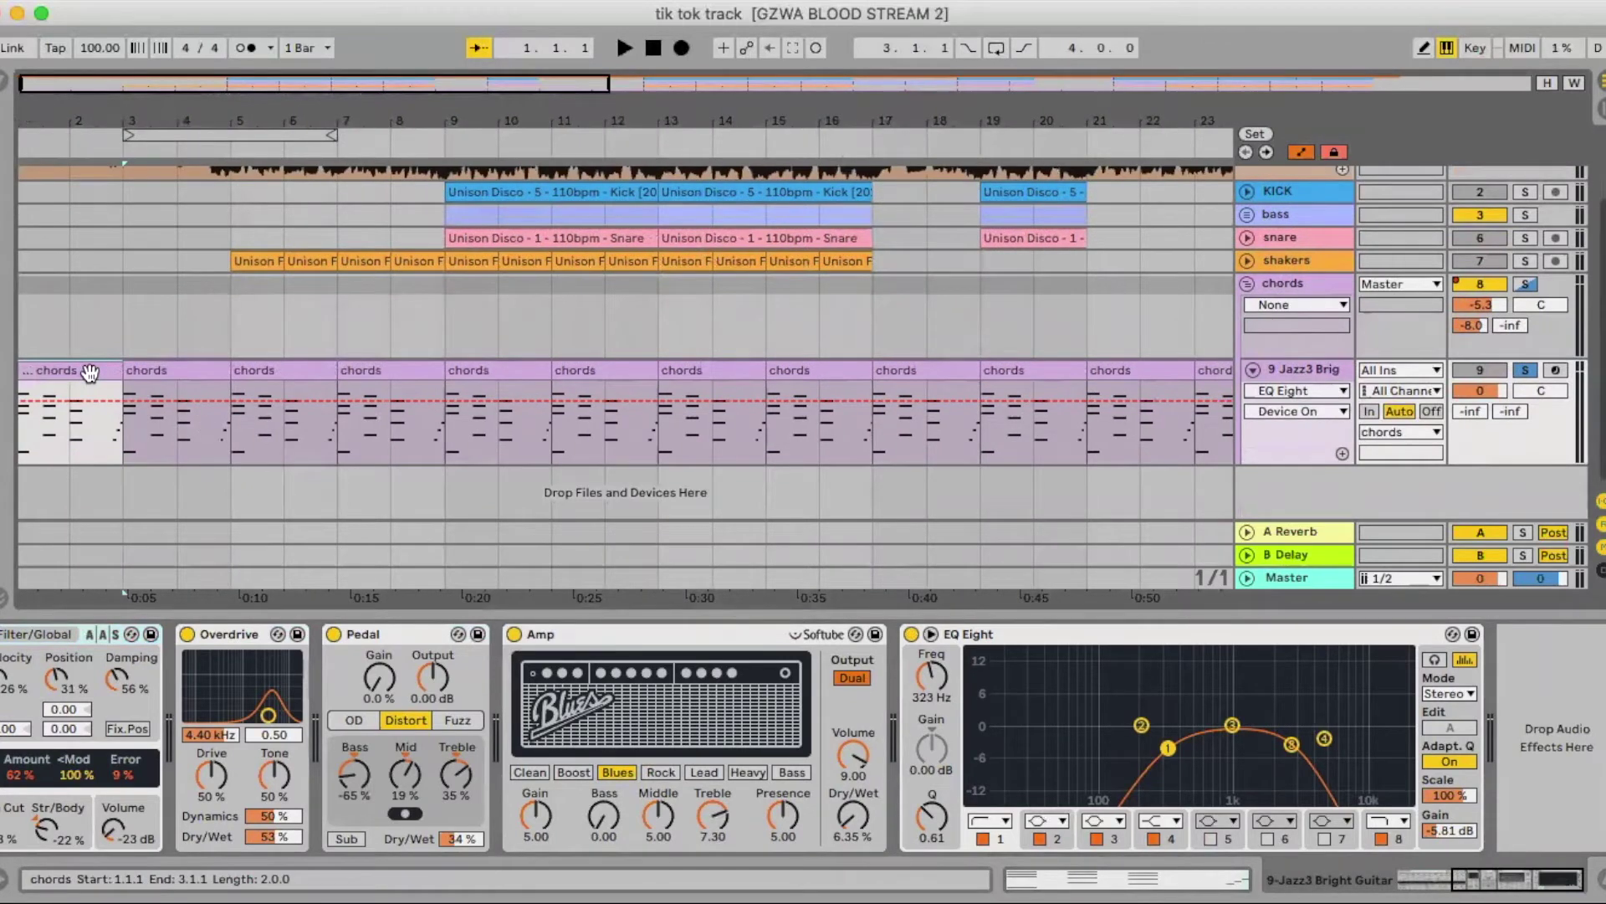
key(space)
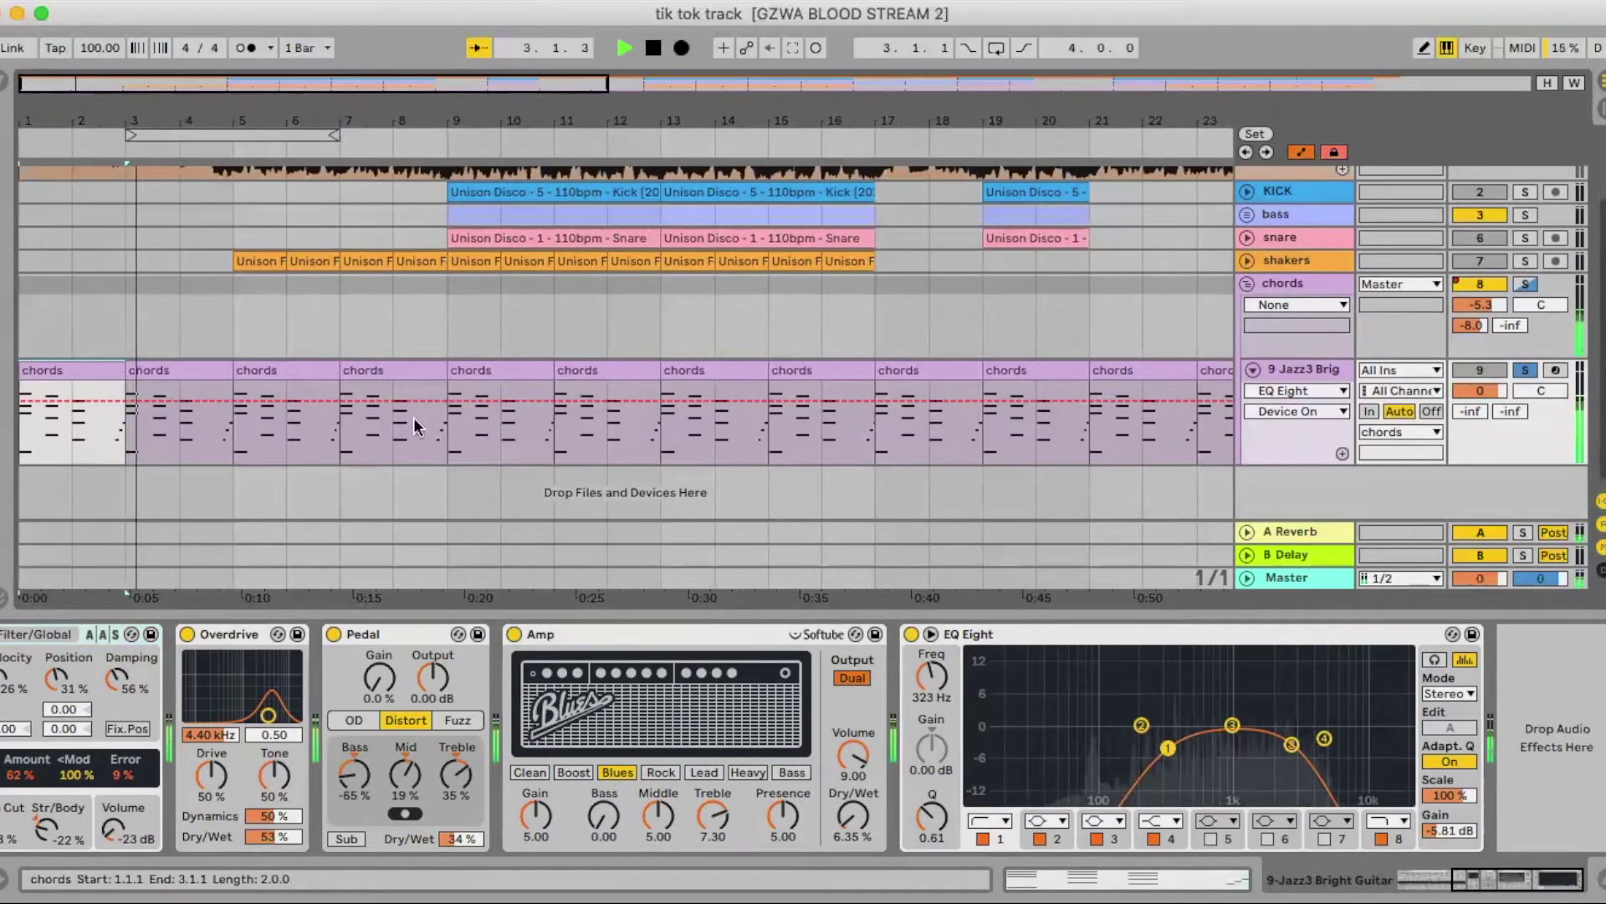
key(space)
Collapse the Jazz3 guitar track and its chords group and show the whole arrangement.
click(1253, 368)
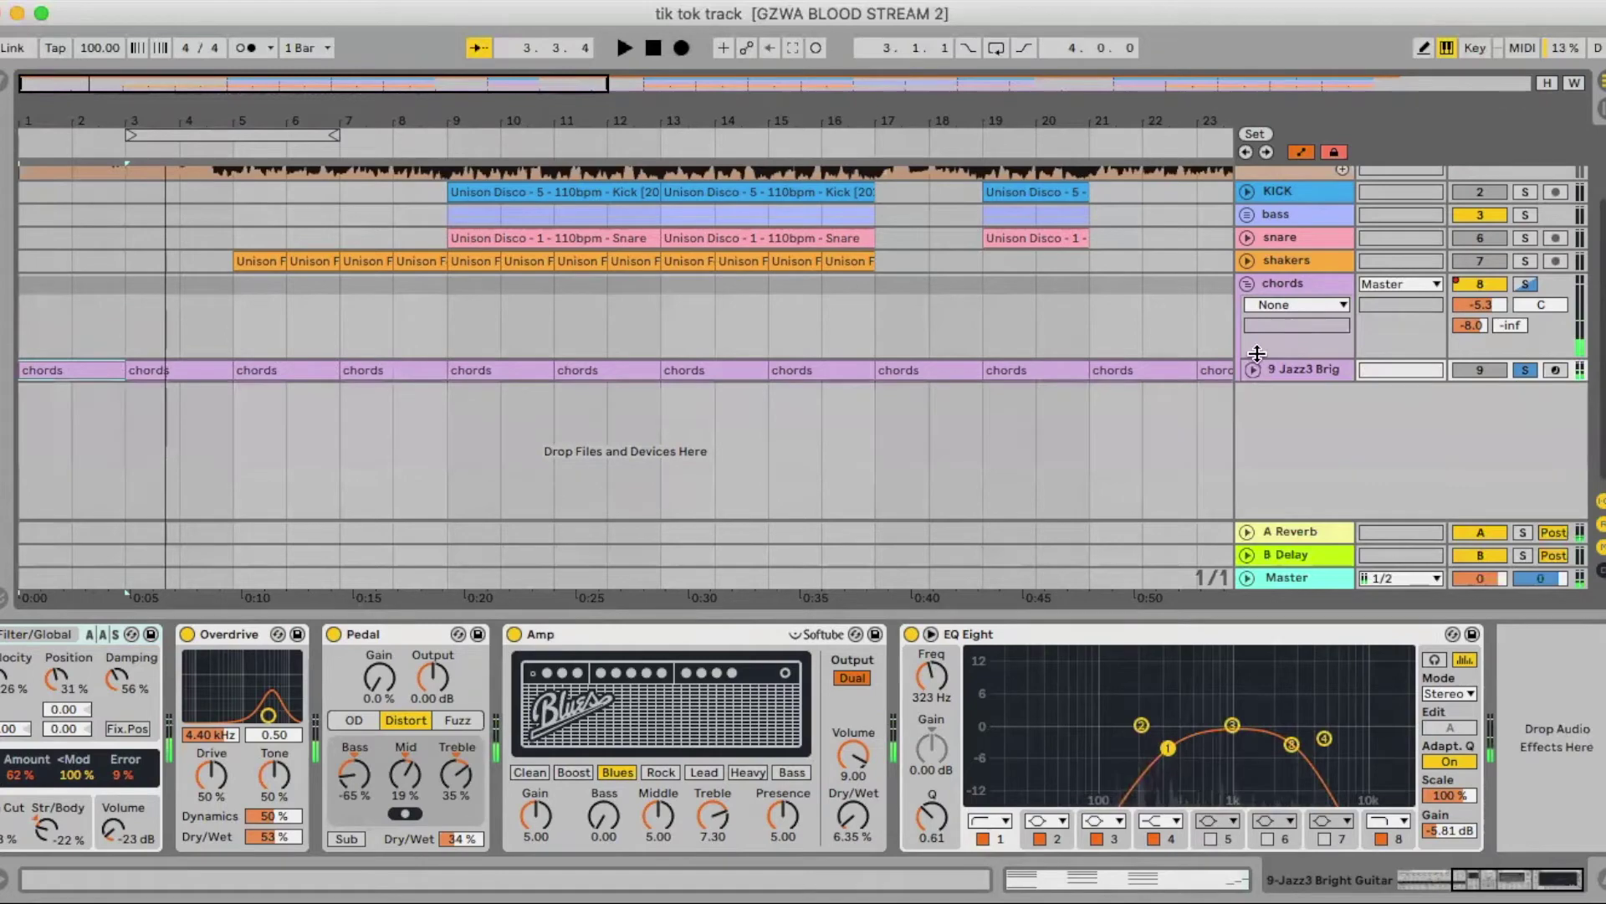
click(1245, 287)
drag(589, 116, 589, 94)
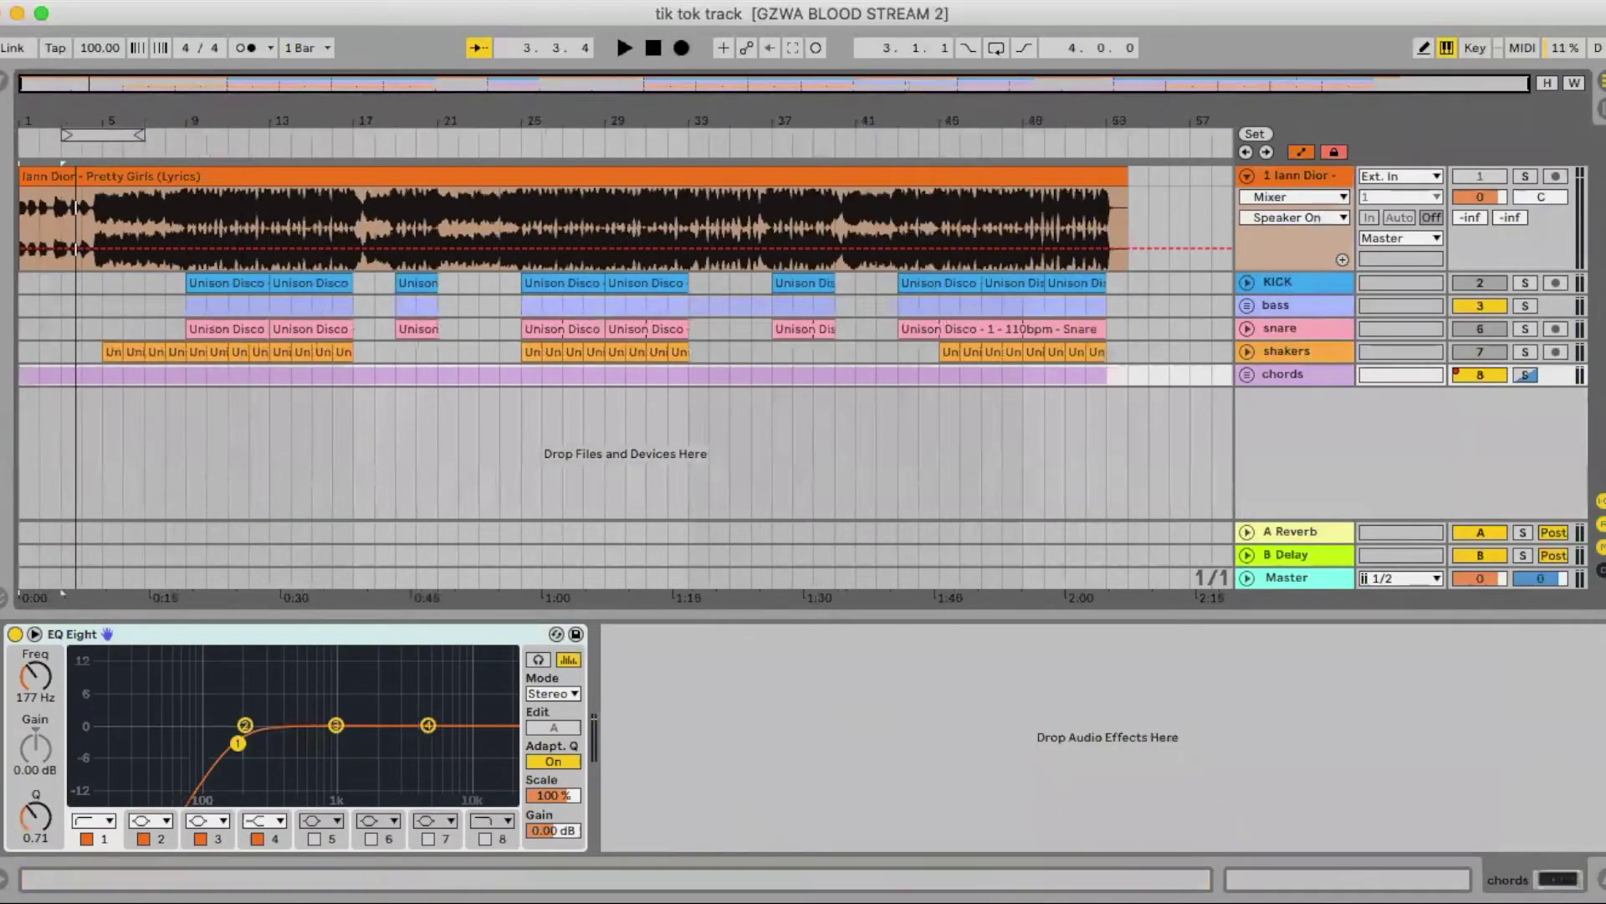
key(super+z)
Look through the layered instrument tracks of the outer chords group and unfold the Jazz3 guitar track.
scroll(489, 455, down, 3)
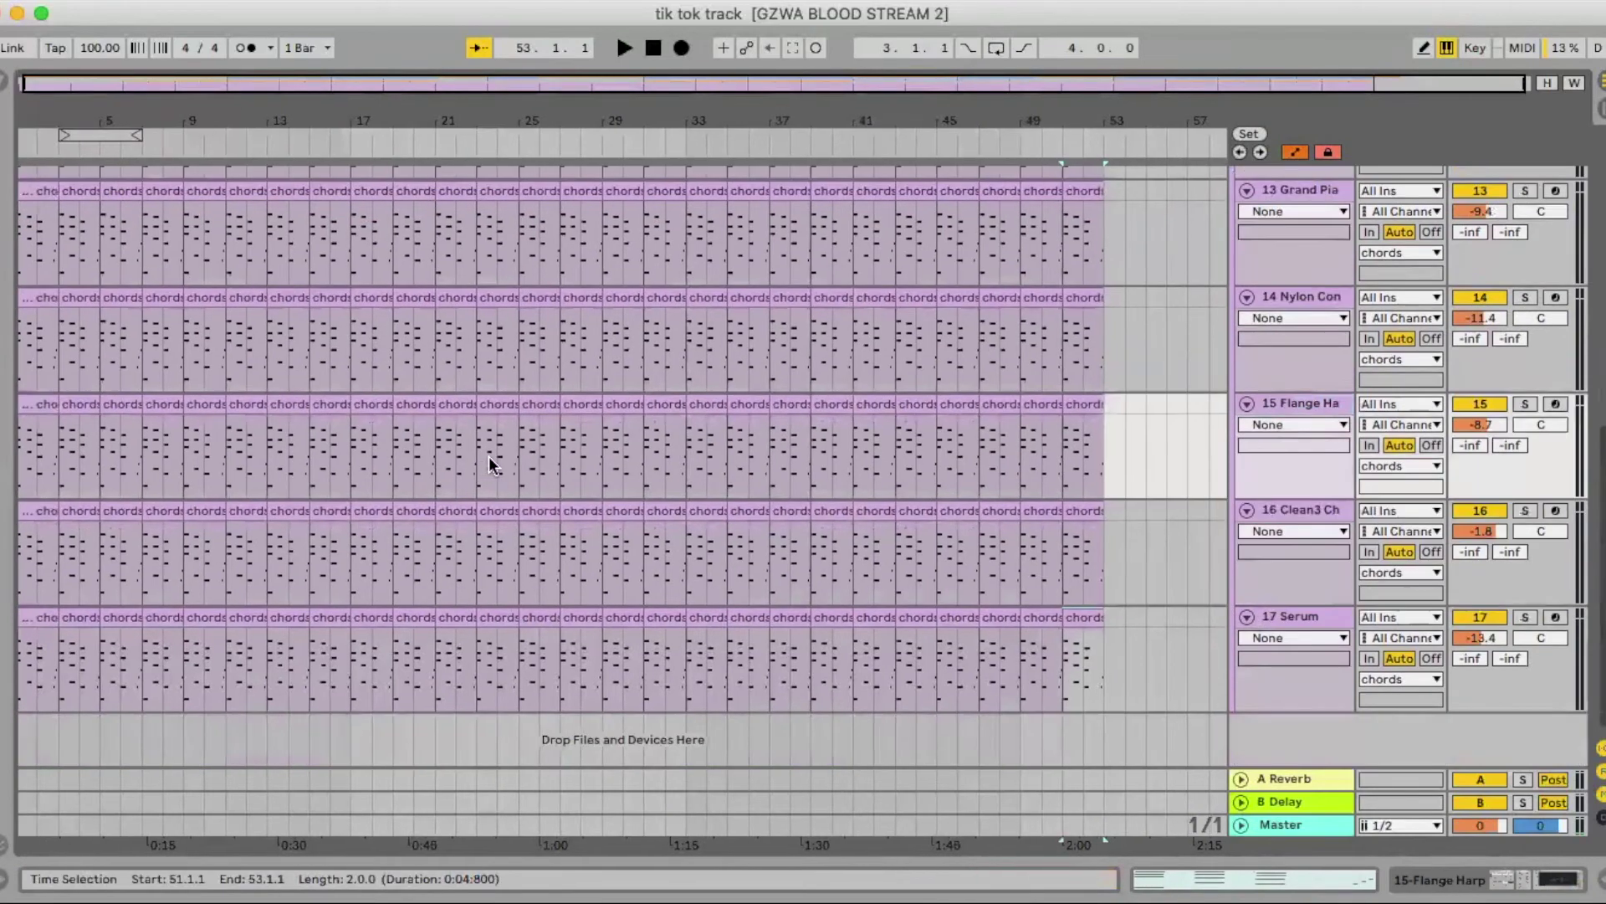
scroll(488, 455, up, 6)
scroll(889, 421, down, 4)
scroll(891, 418, down, 2)
scroll(892, 418, up, 10)
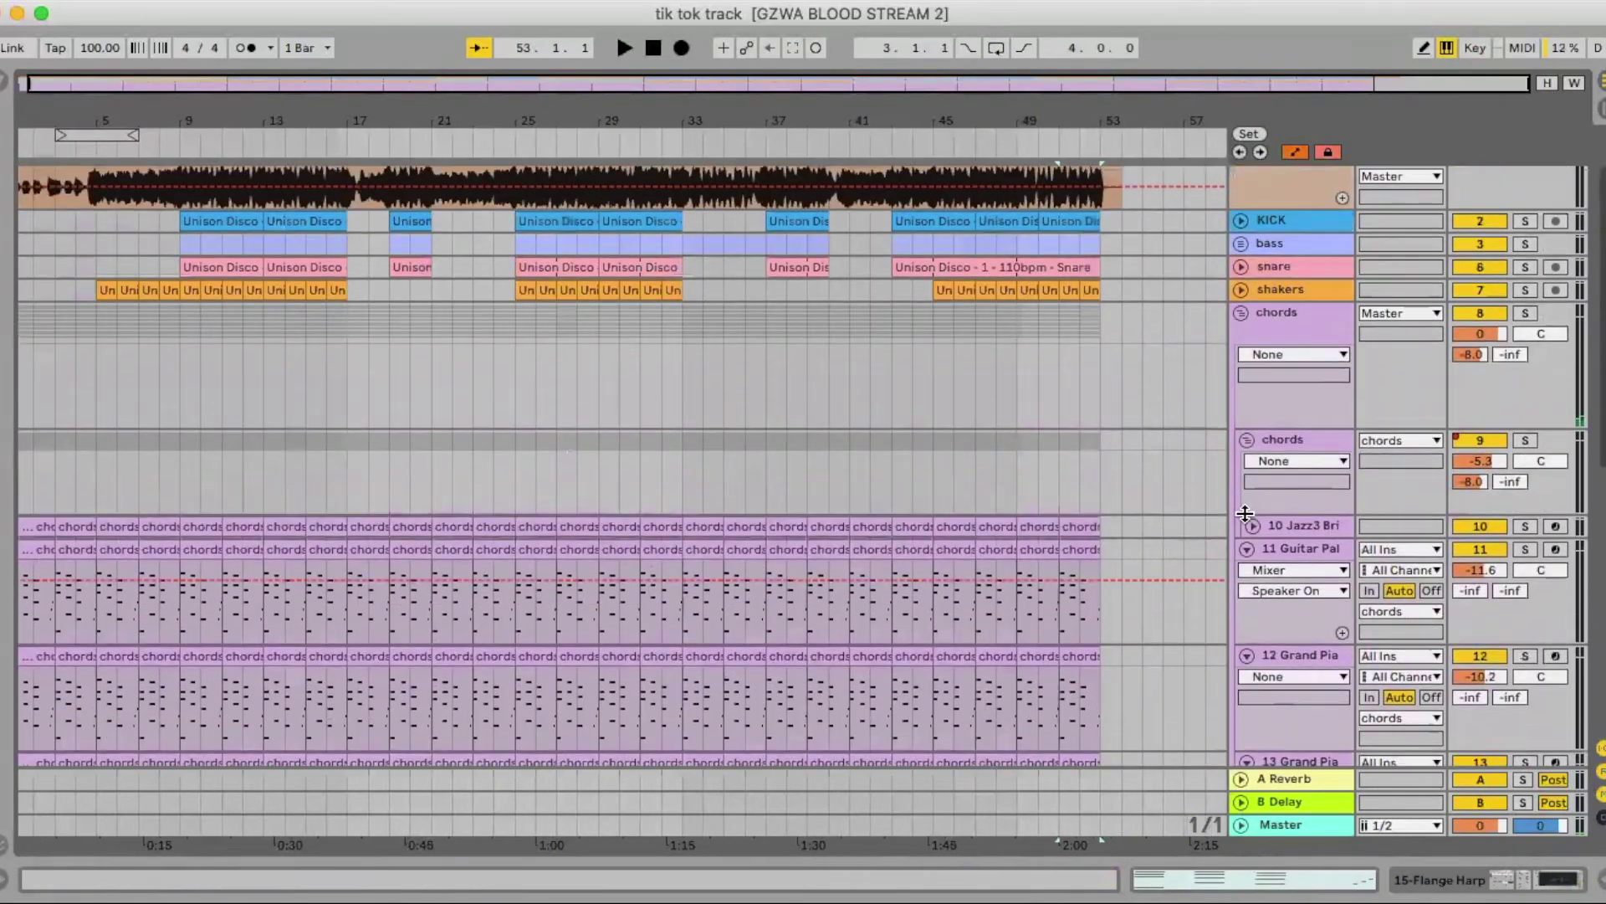
click(1249, 516)
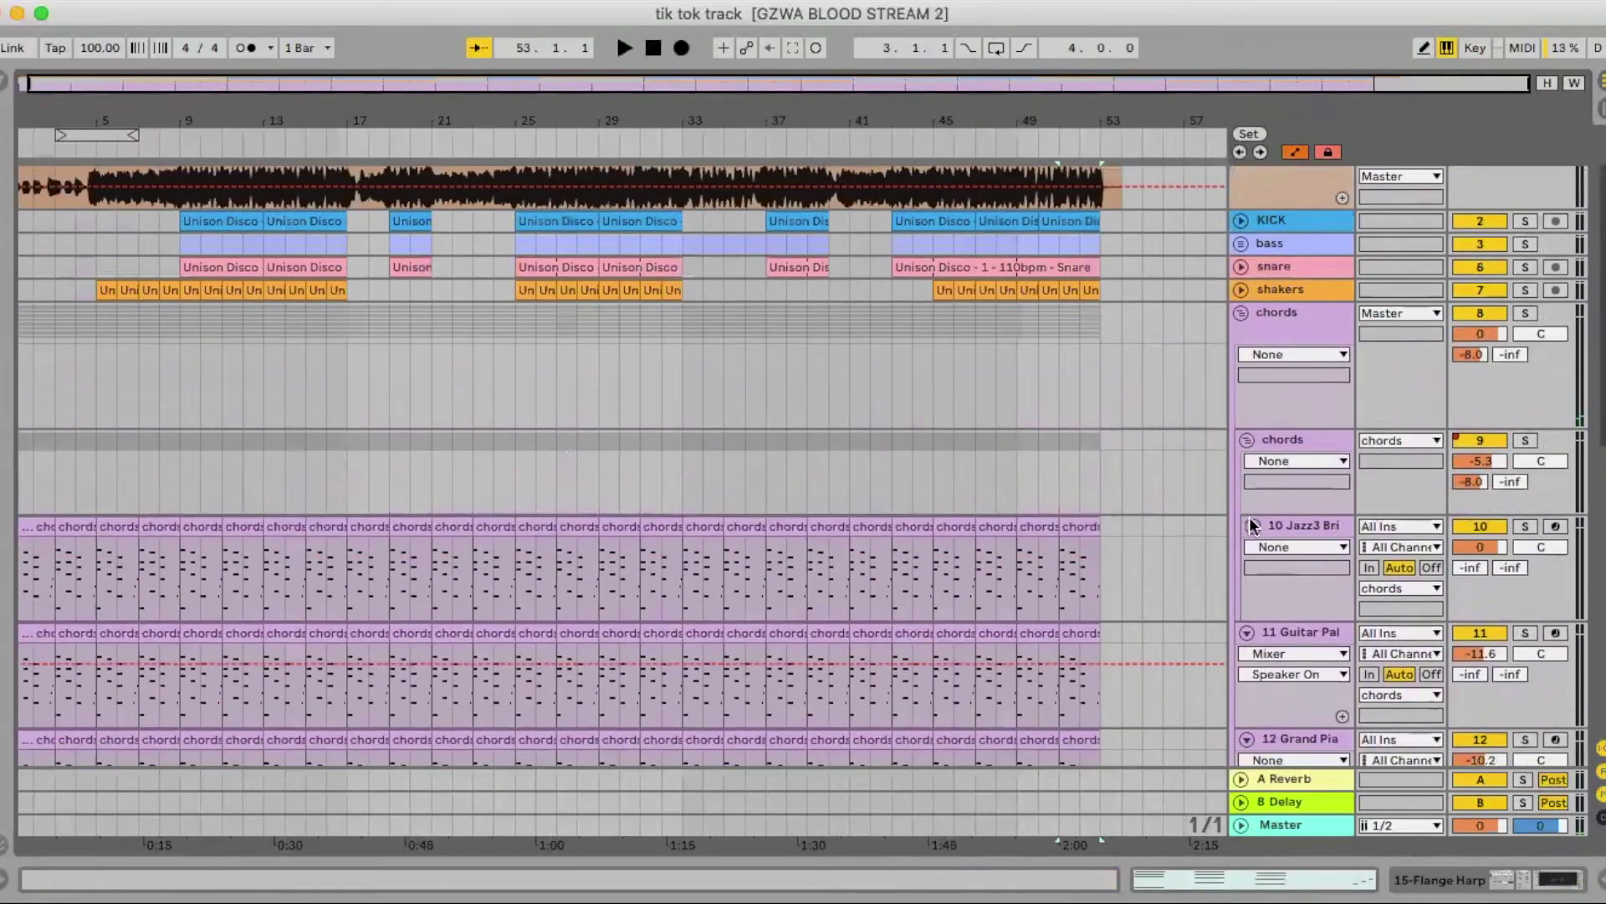
scroll(717, 416, down, 4)
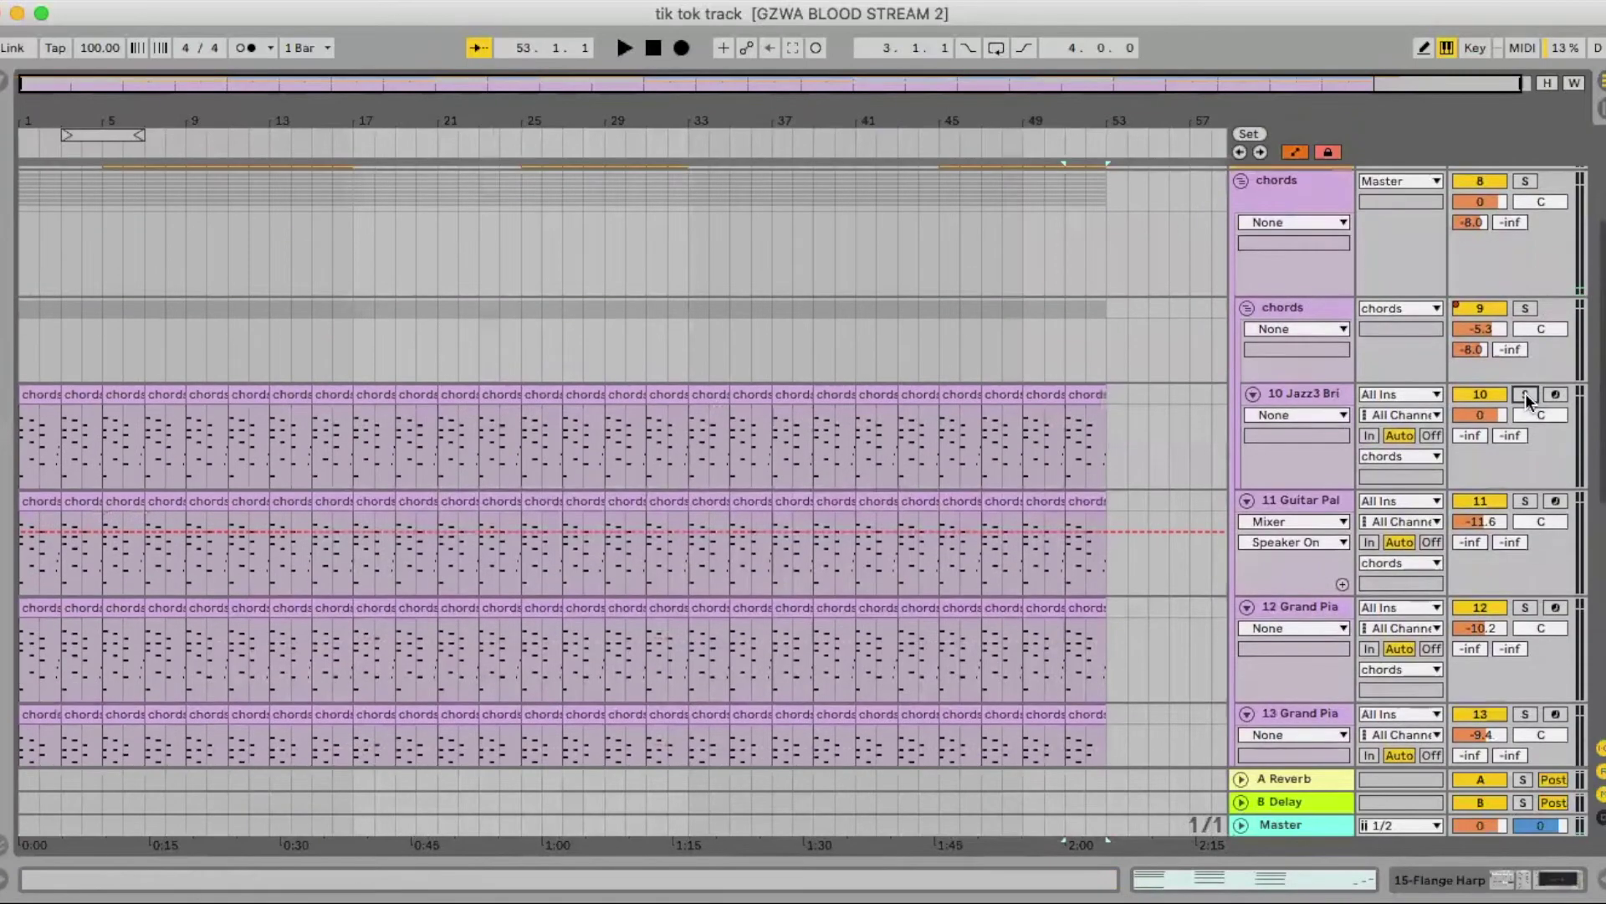
Solo the Guitar Palm layer, play it from bar 1 and select its track.
click(1524, 394)
click(41, 431)
scroll(675, 531, down, 5)
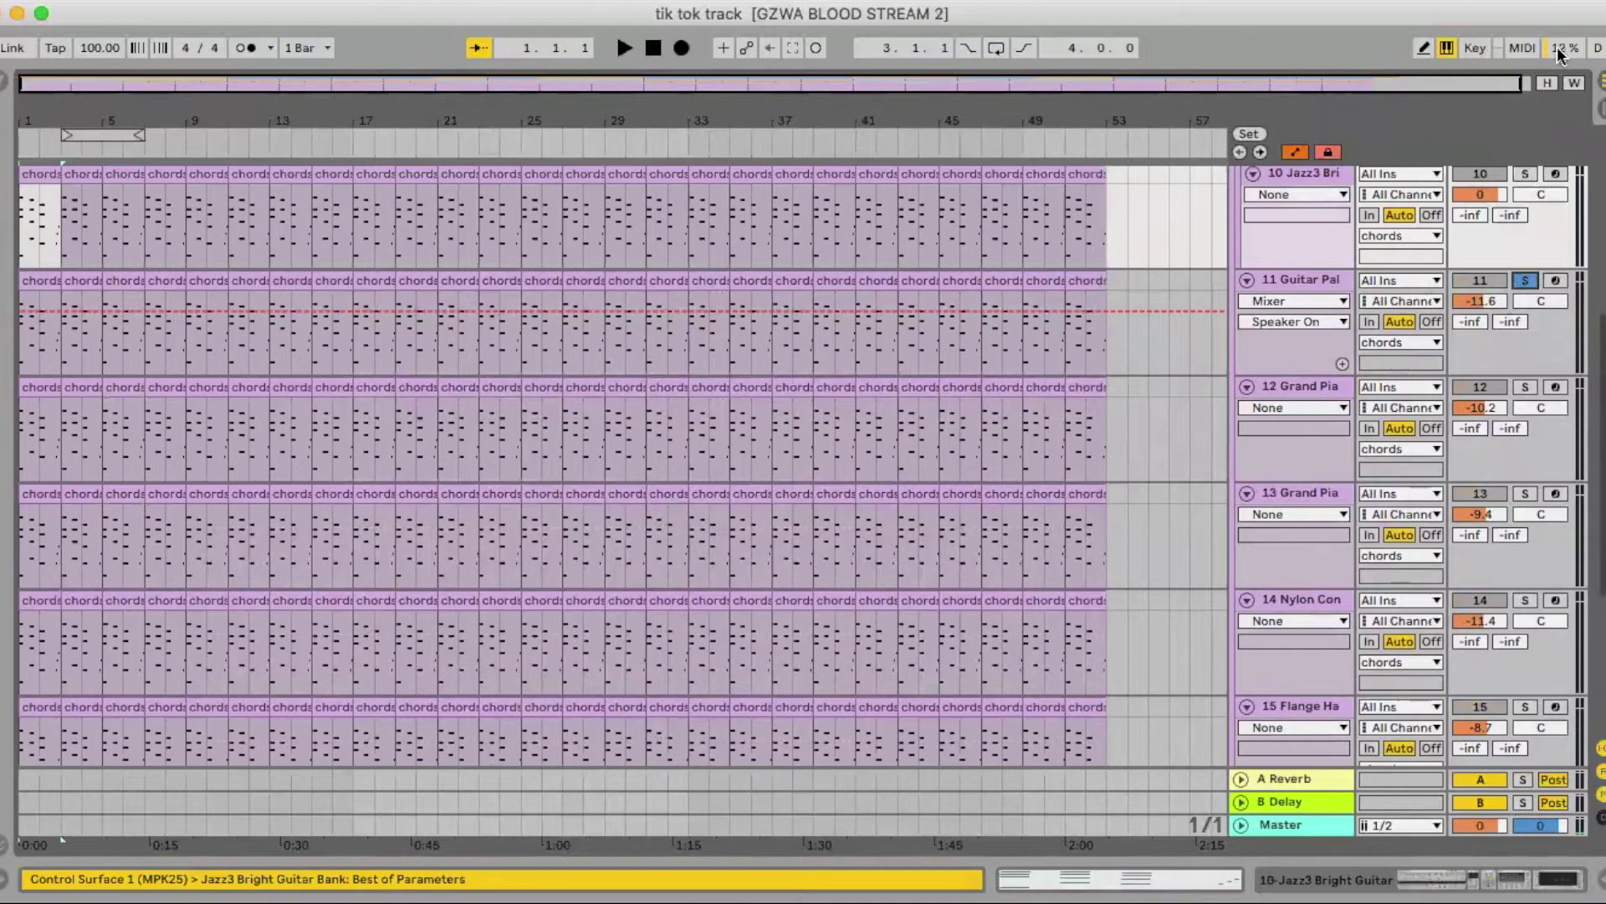
key(space)
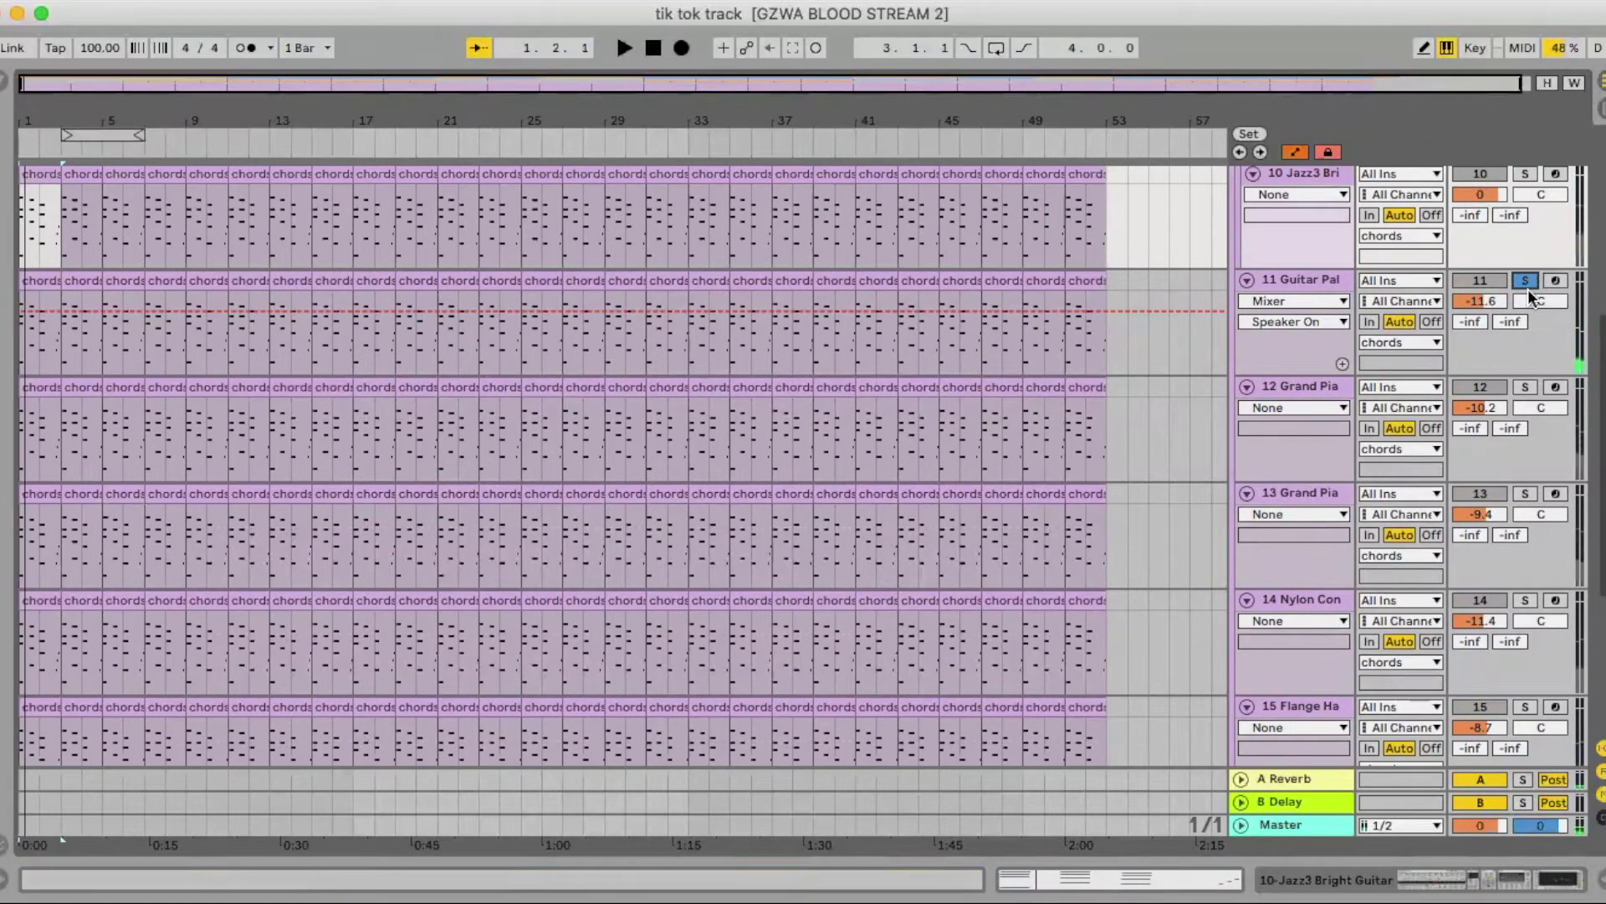
scroll(1528, 297, up, 3)
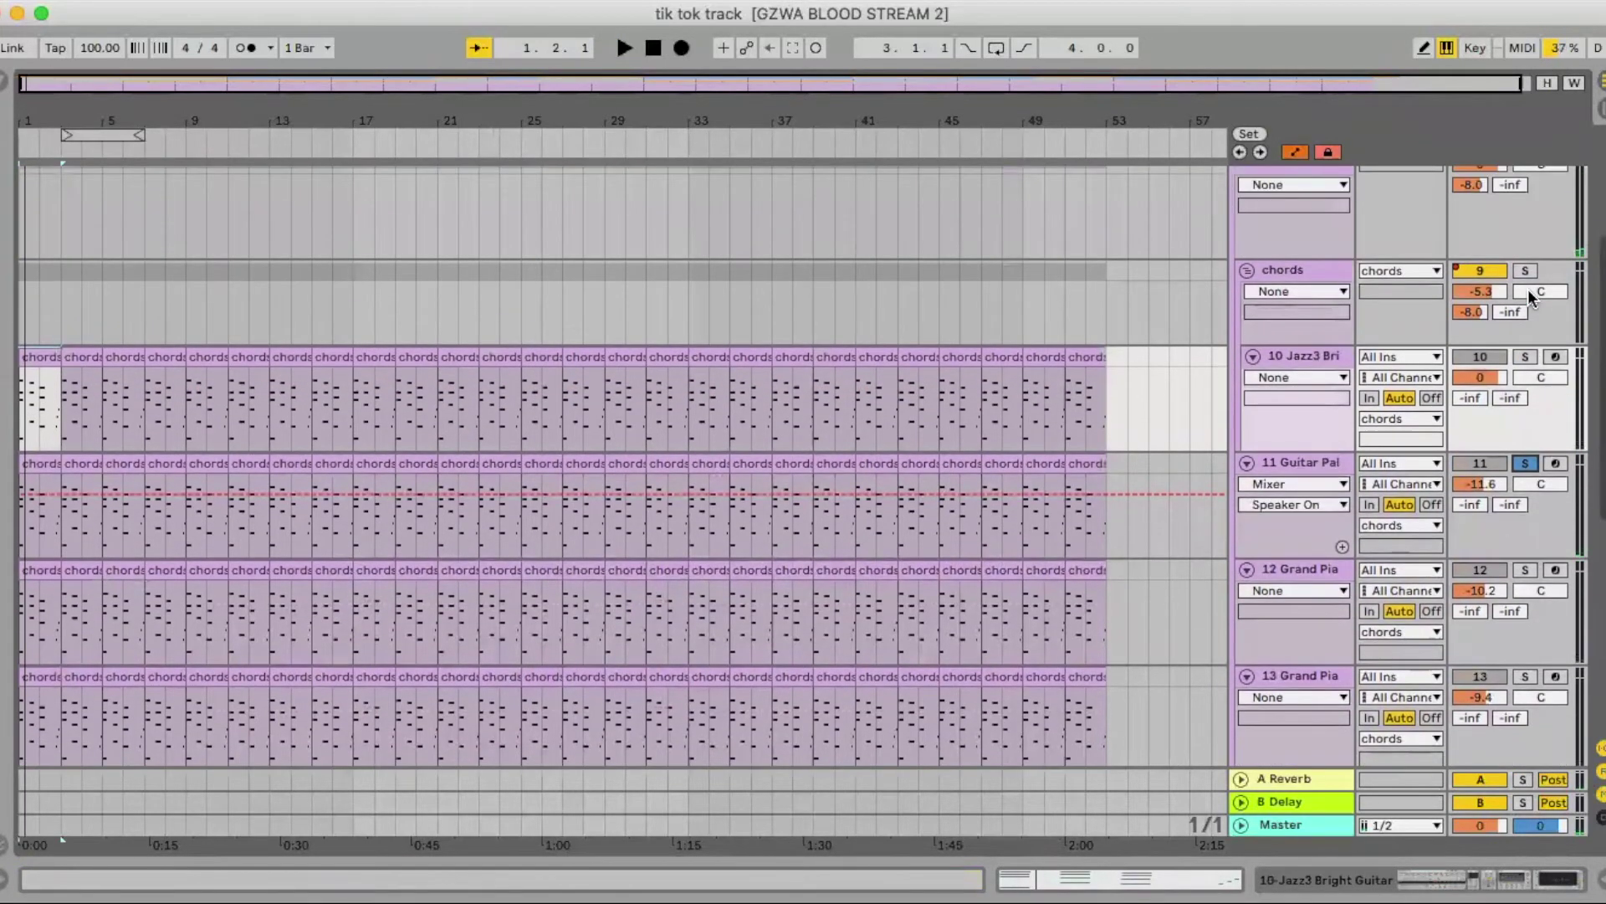
key(space)
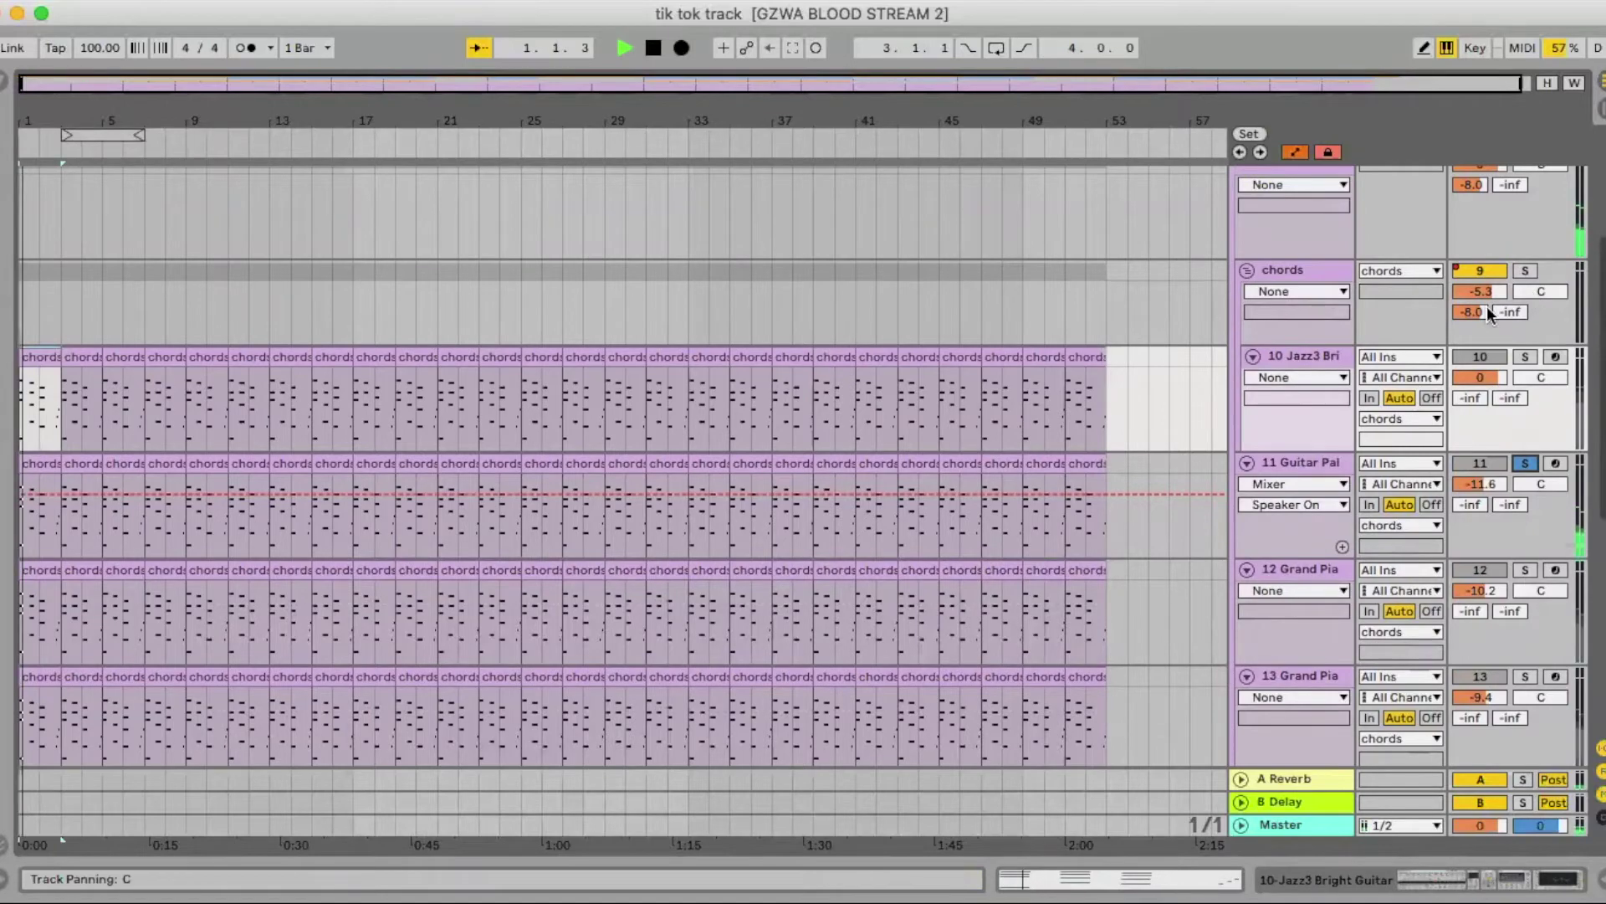
click(1286, 471)
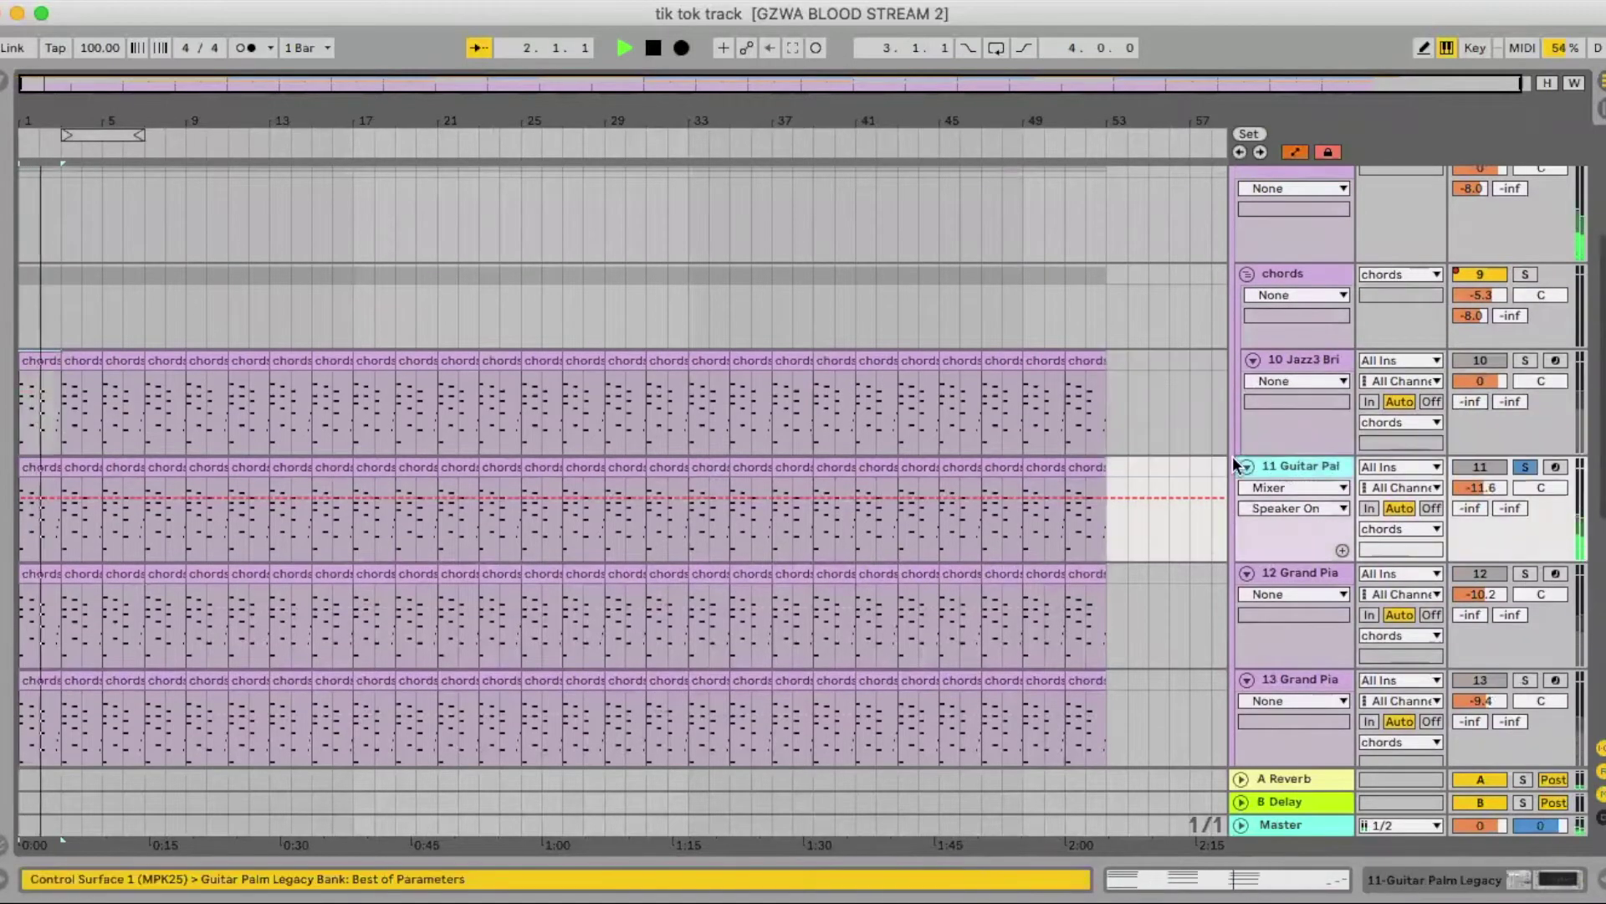
Solo the two Grand Piano layers, tracks 12 and 13, one after the other during playback.
scroll(1522, 399, down, 5)
click(1524, 395)
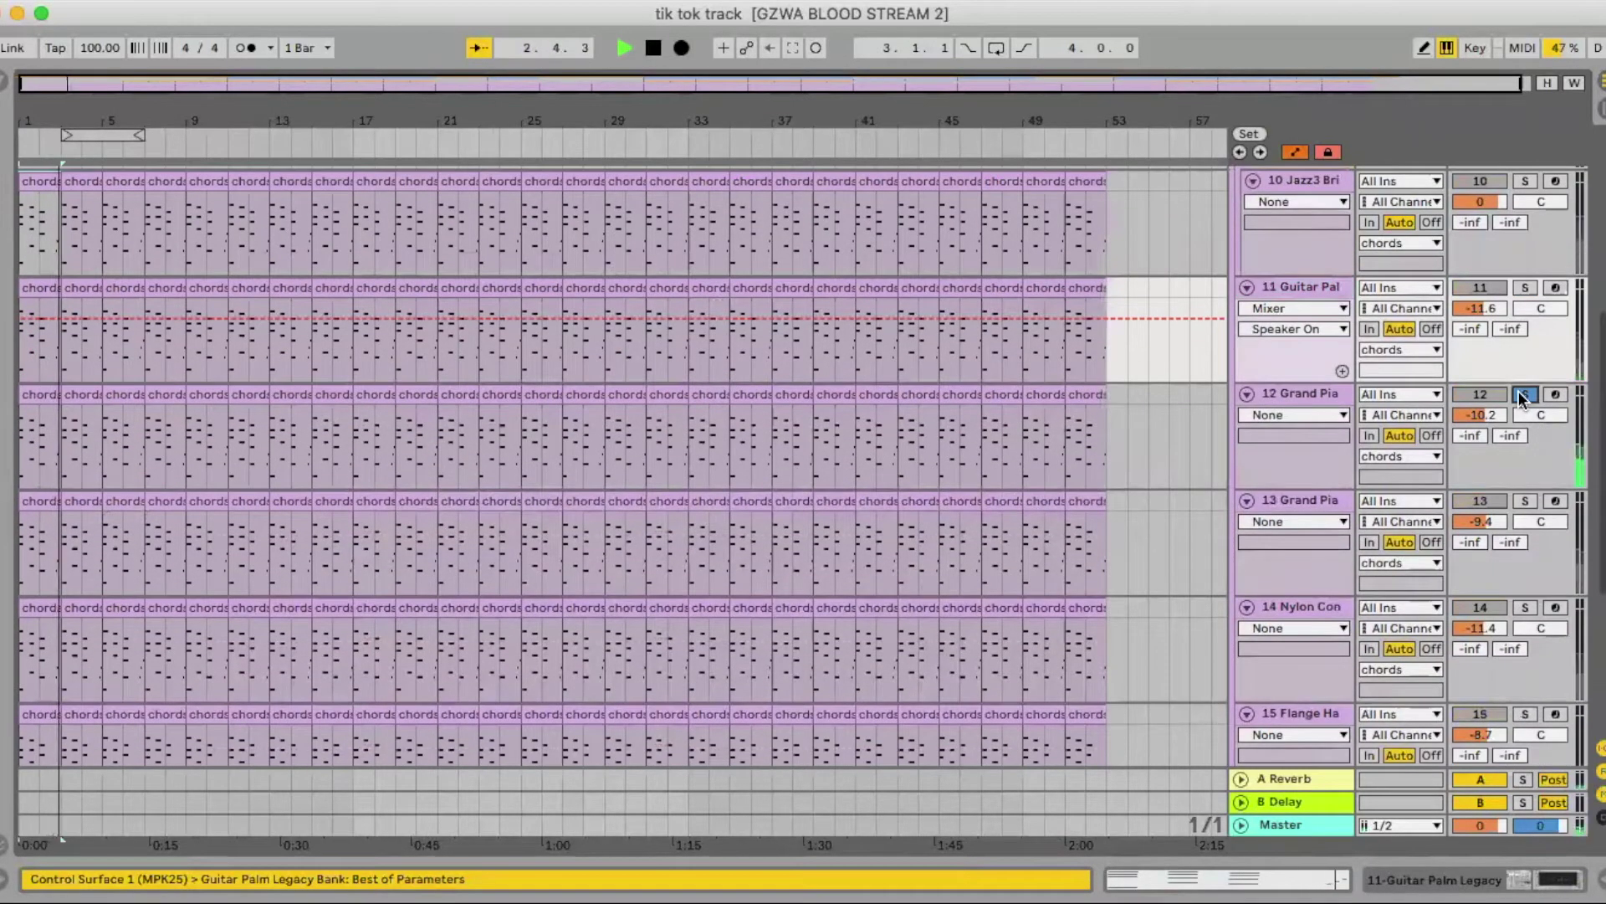
scroll(1487, 400, down, 2)
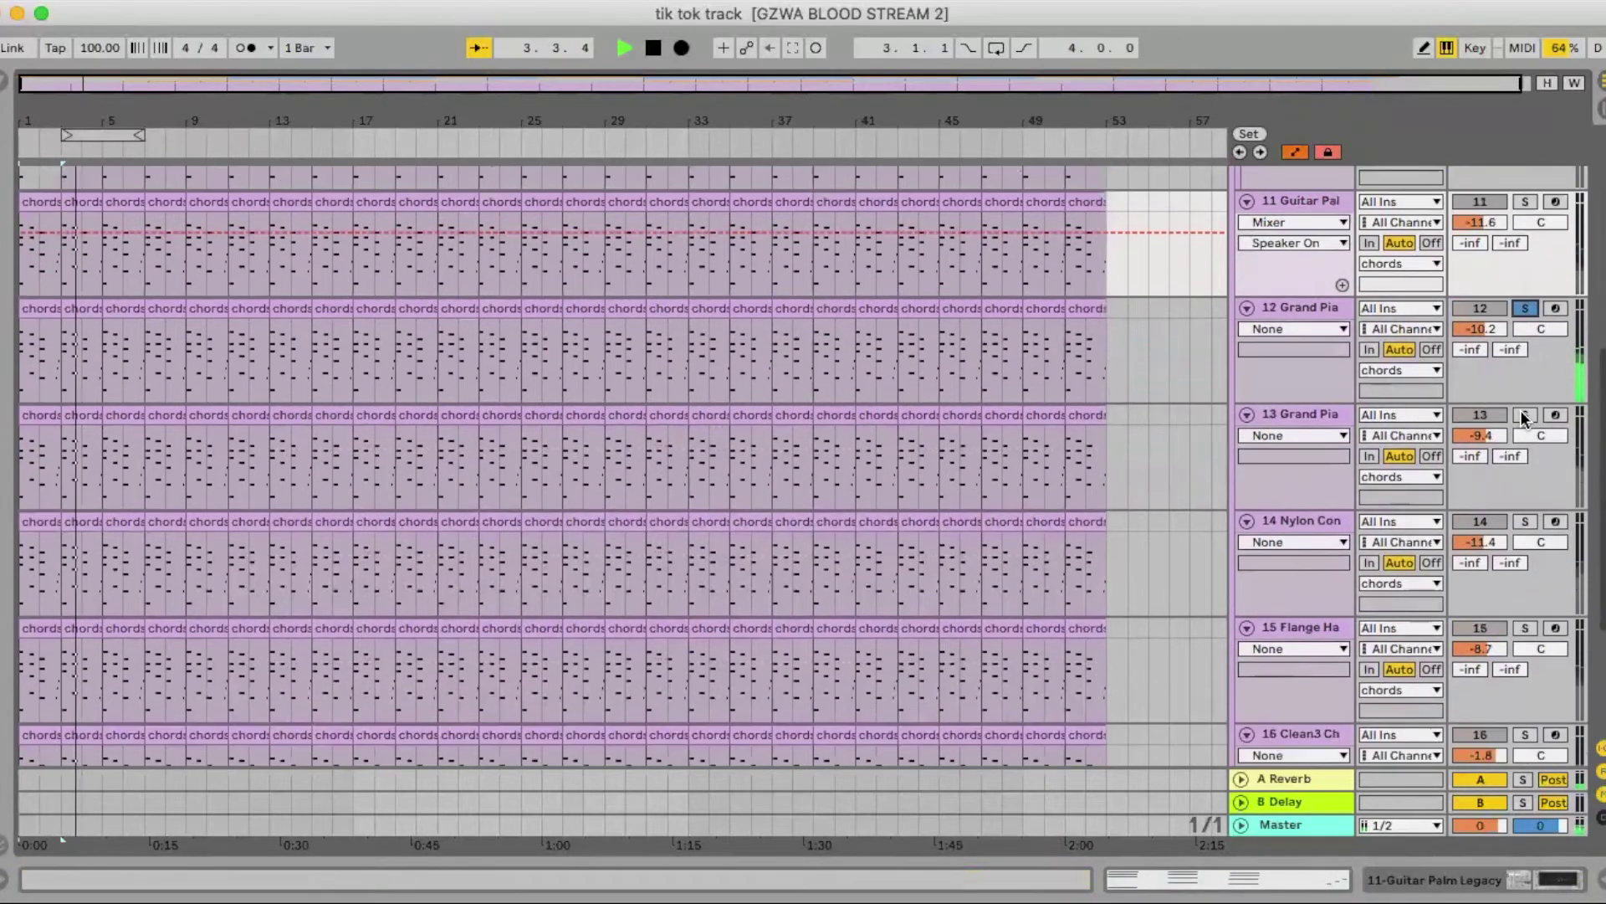
click(1524, 415)
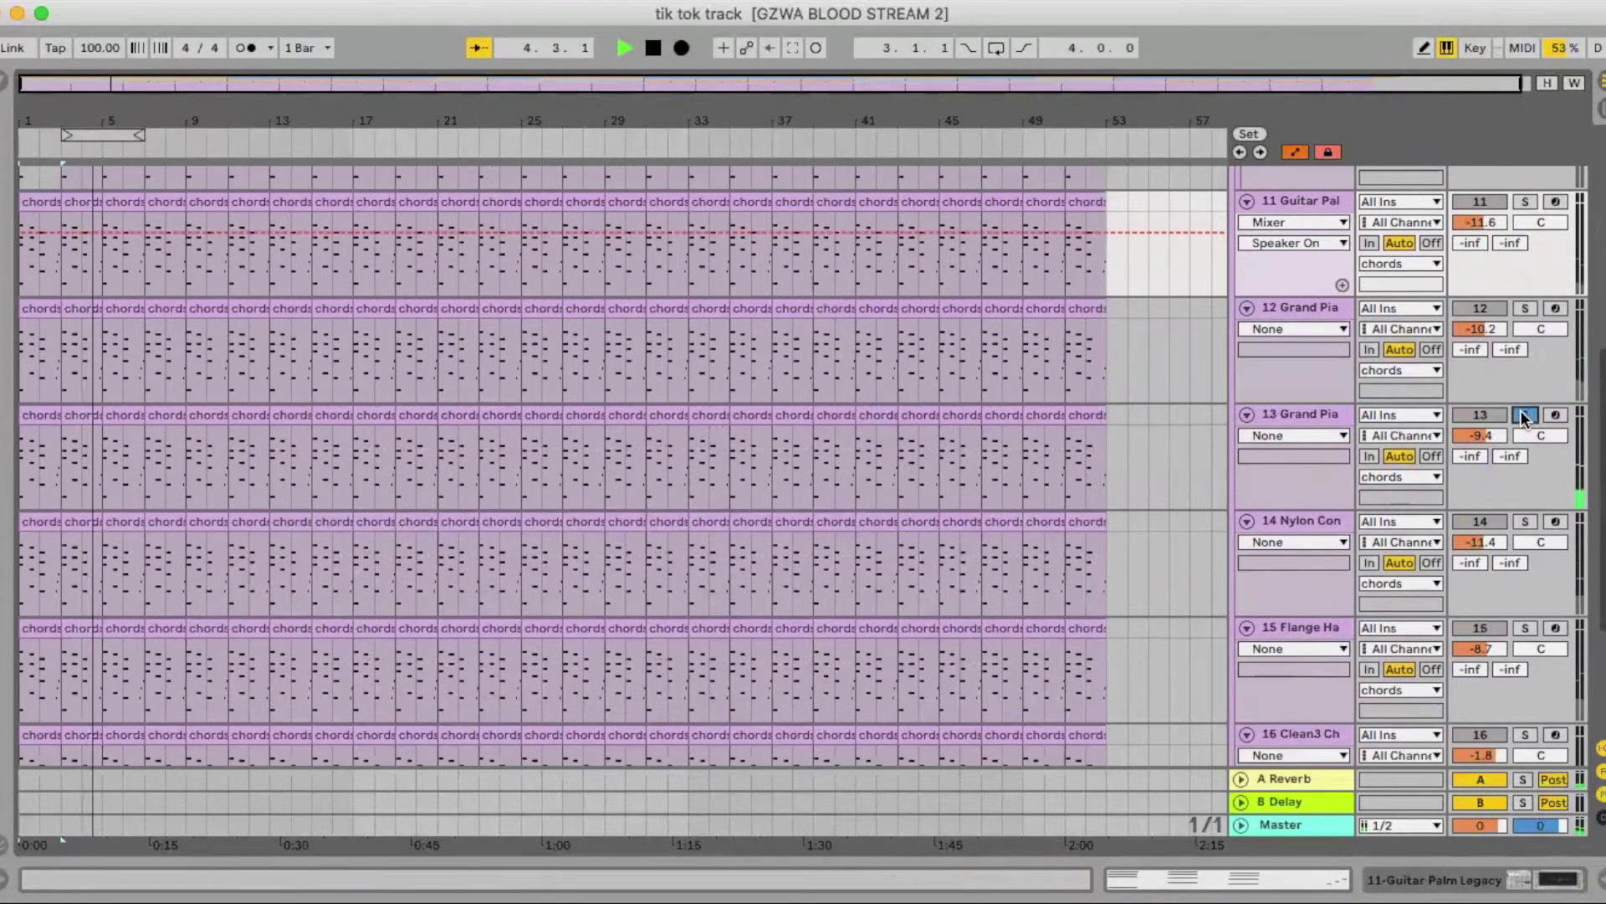
scroll(1519, 416, down, 5)
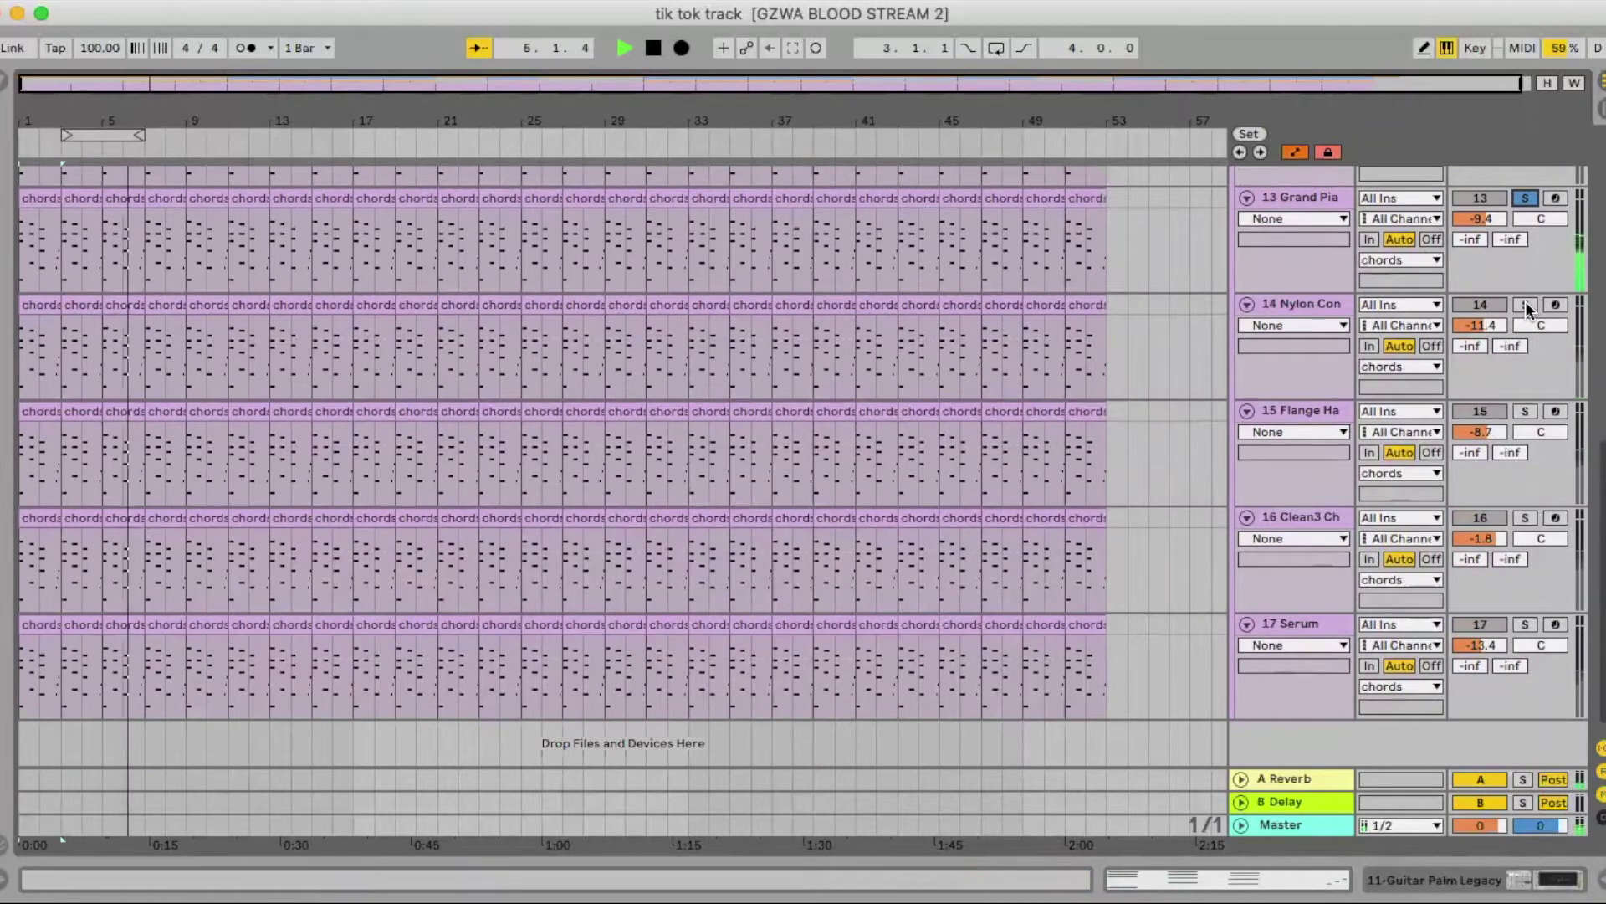
Listen to the Nylon, Flange Harp, Clean3 Chorus Guitar and Serum layers soloed in turn, and stop playback.
click(1527, 306)
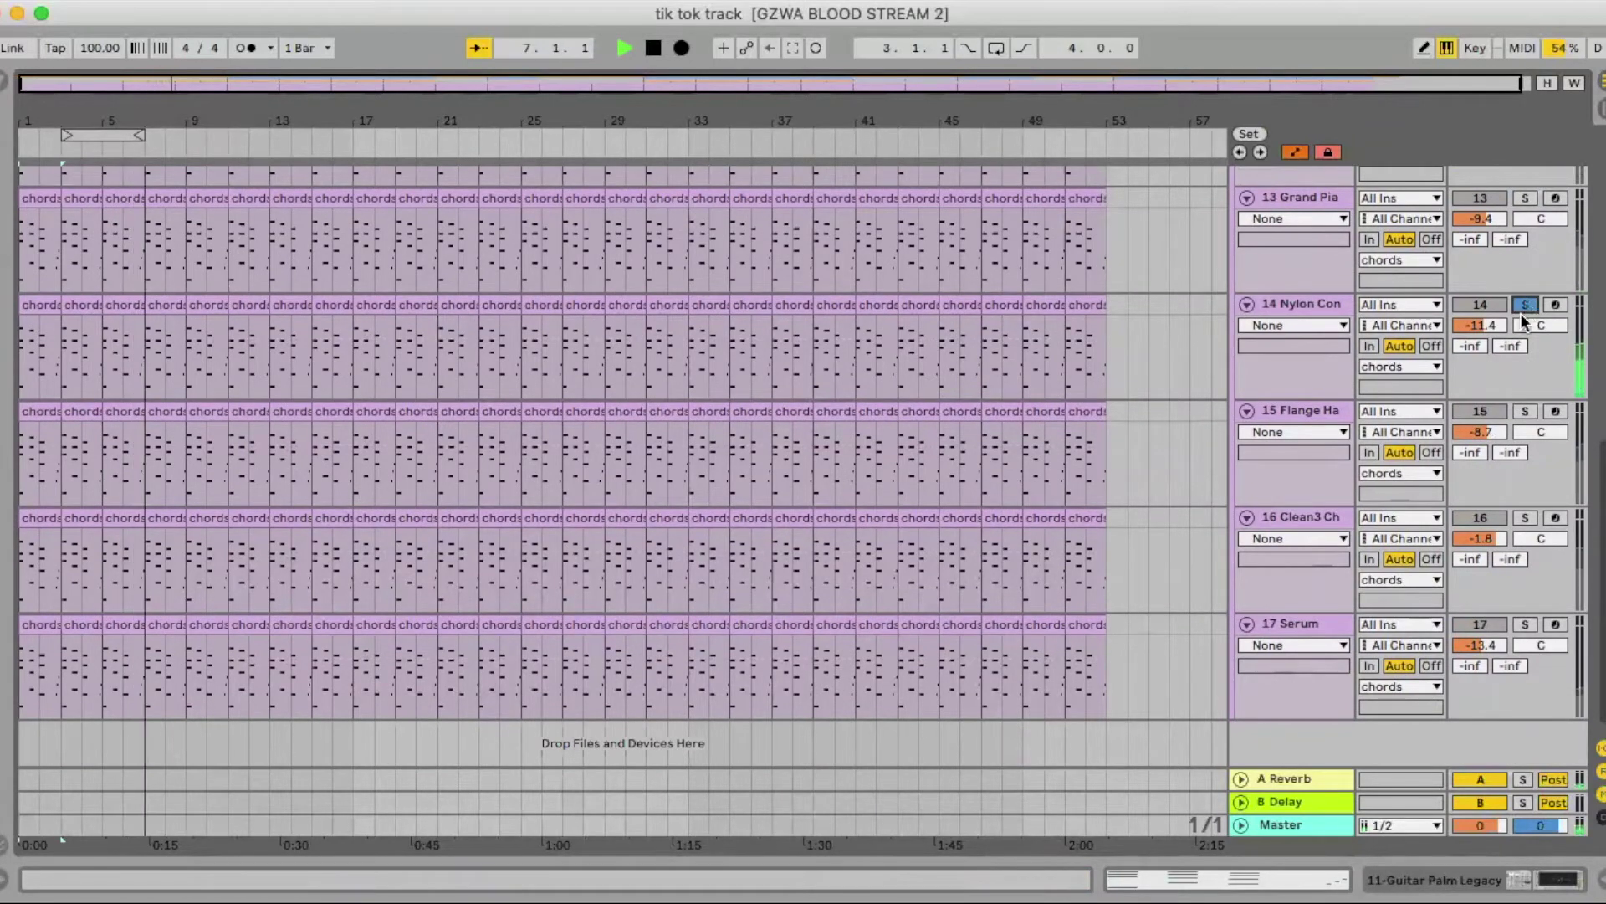
click(1524, 414)
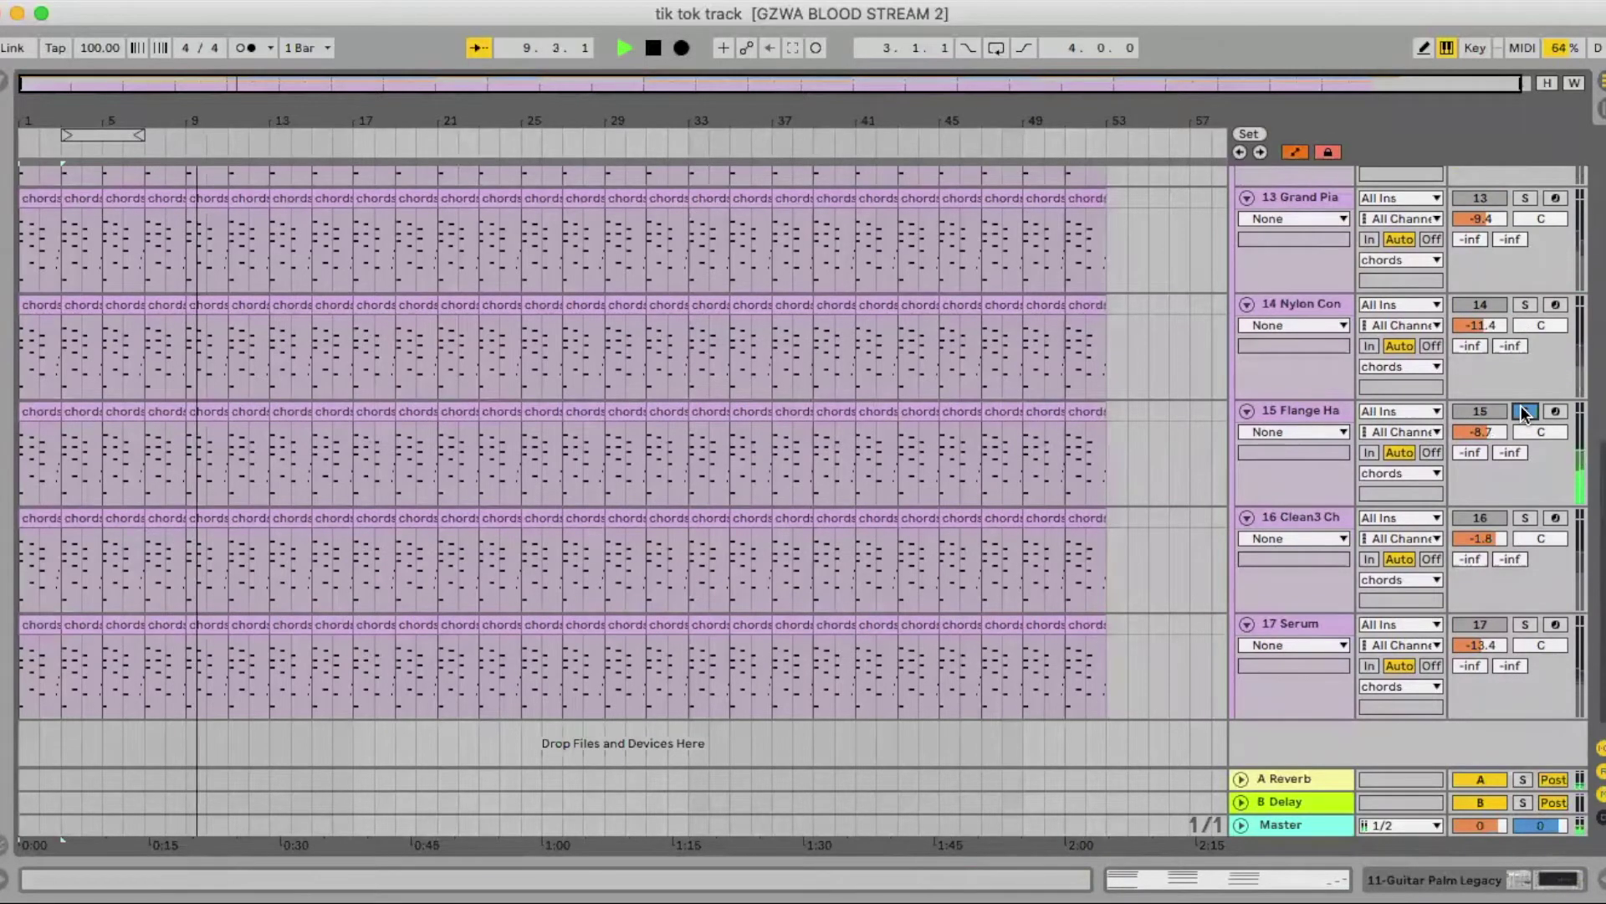
click(1524, 518)
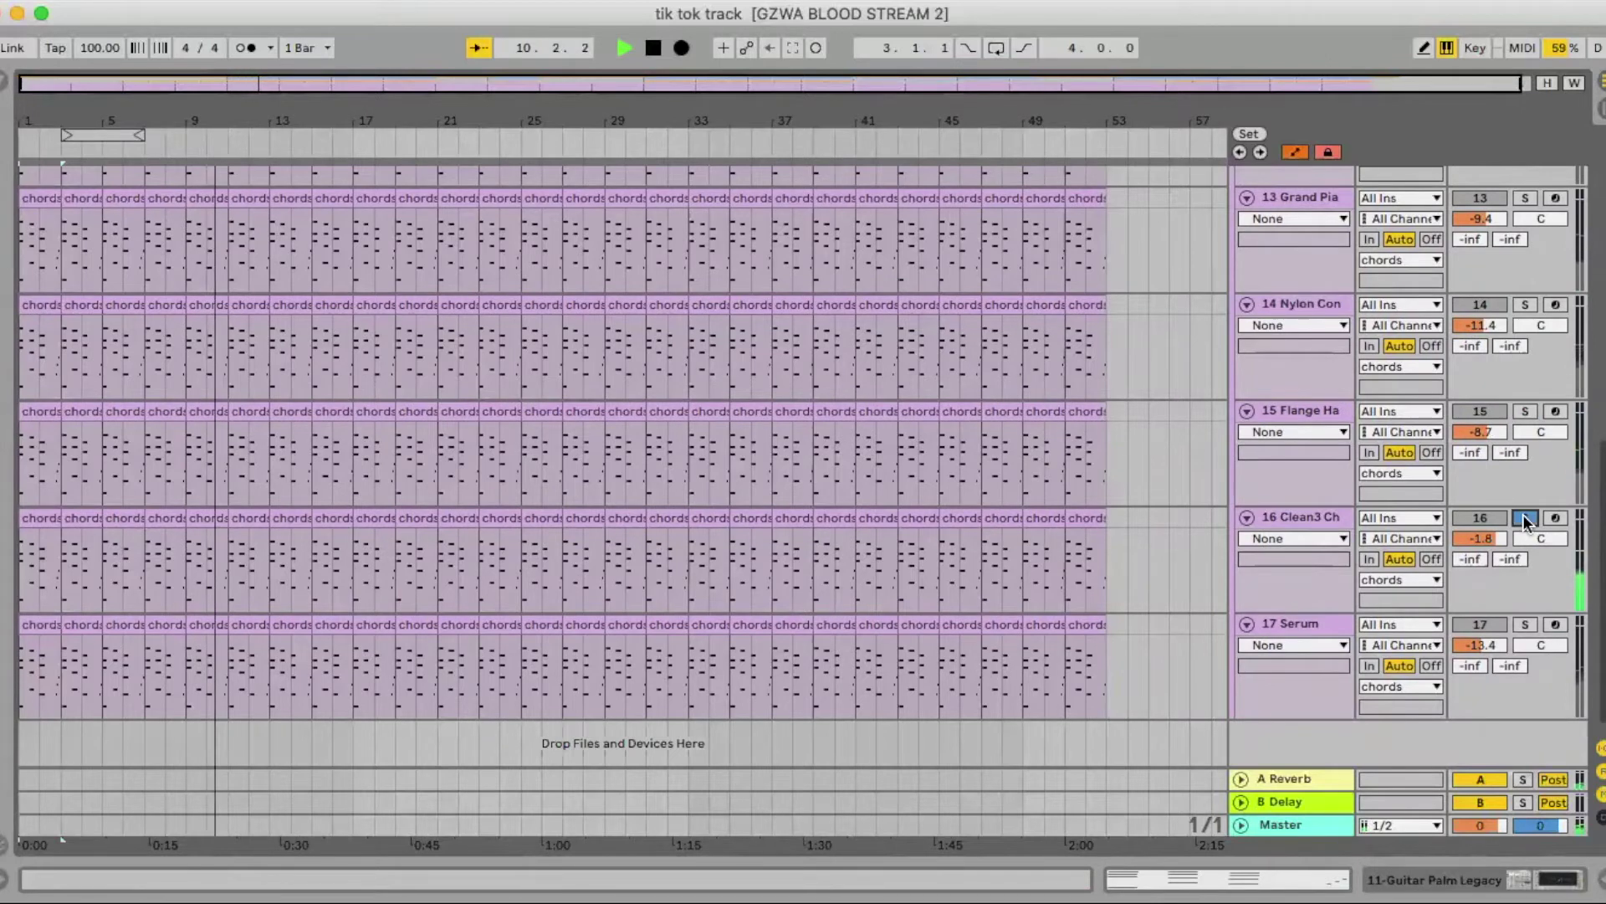
scroll(1525, 519, down, 1)
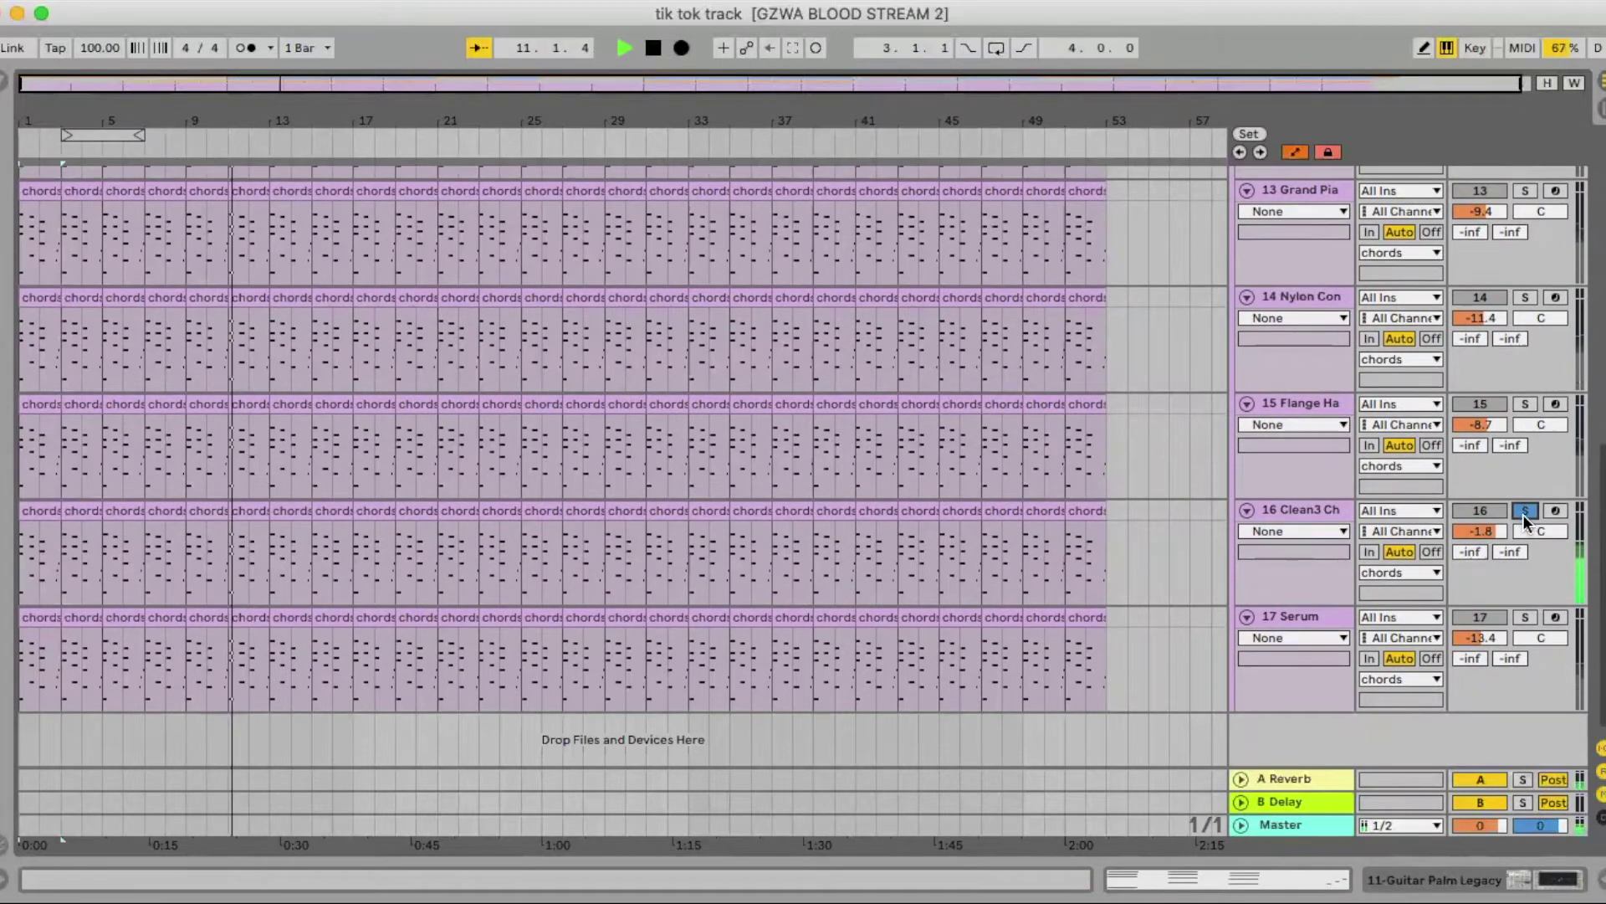
click(1524, 619)
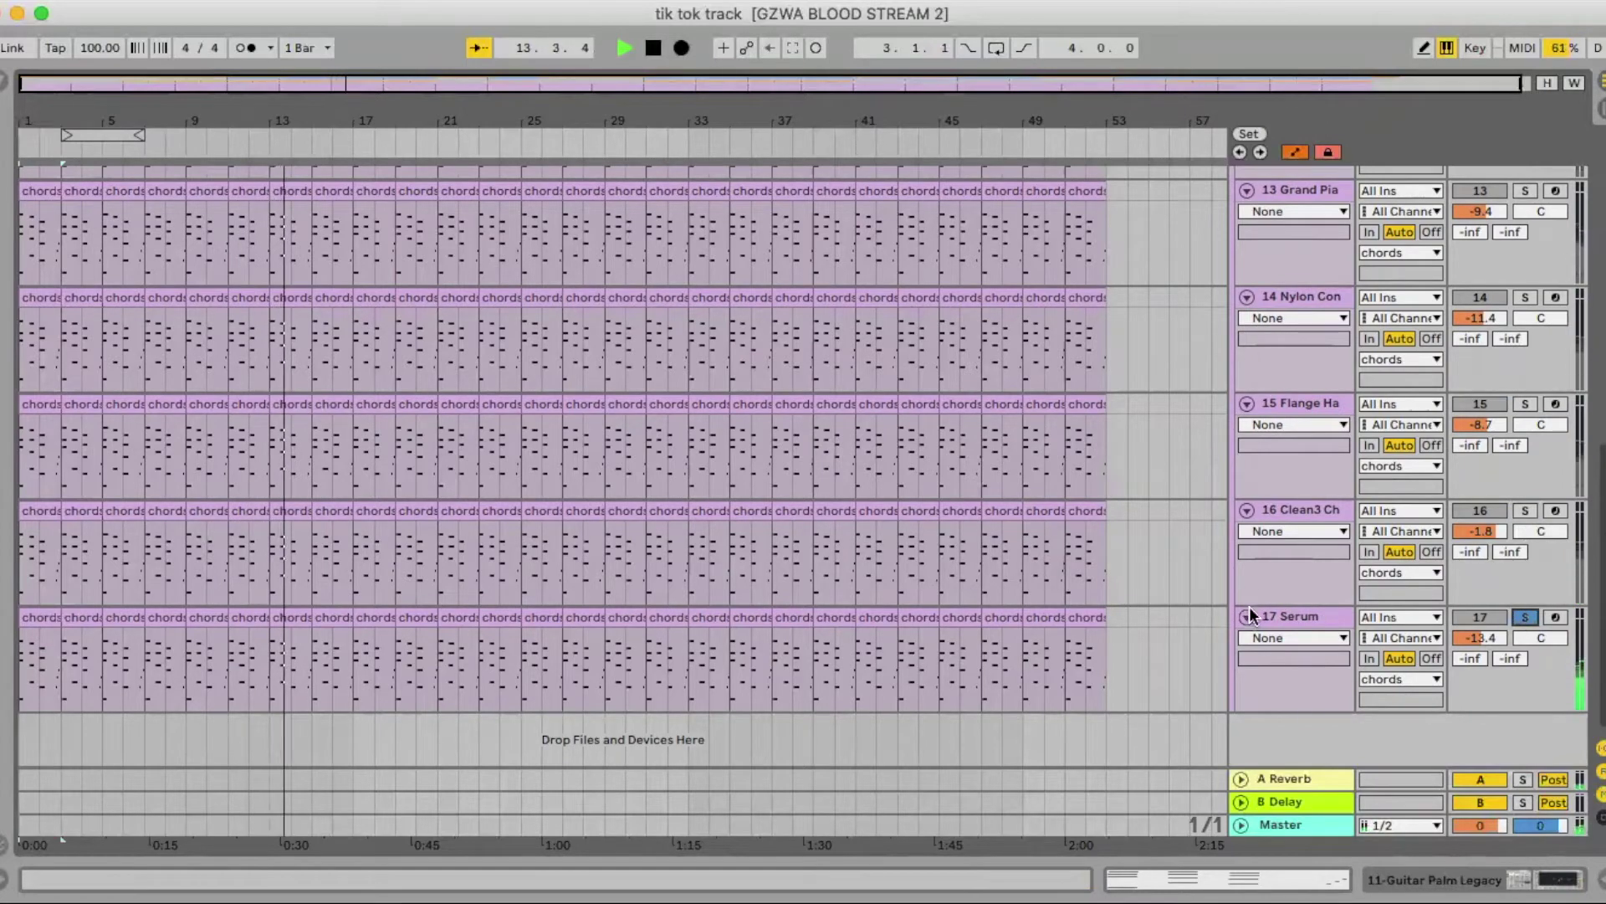
key(space)
Select the Flange Harp, Clean3 Chorus Guitar and Serum tracks in turn and examine the instruments and effects on them.
scroll(1248, 430, up, 10)
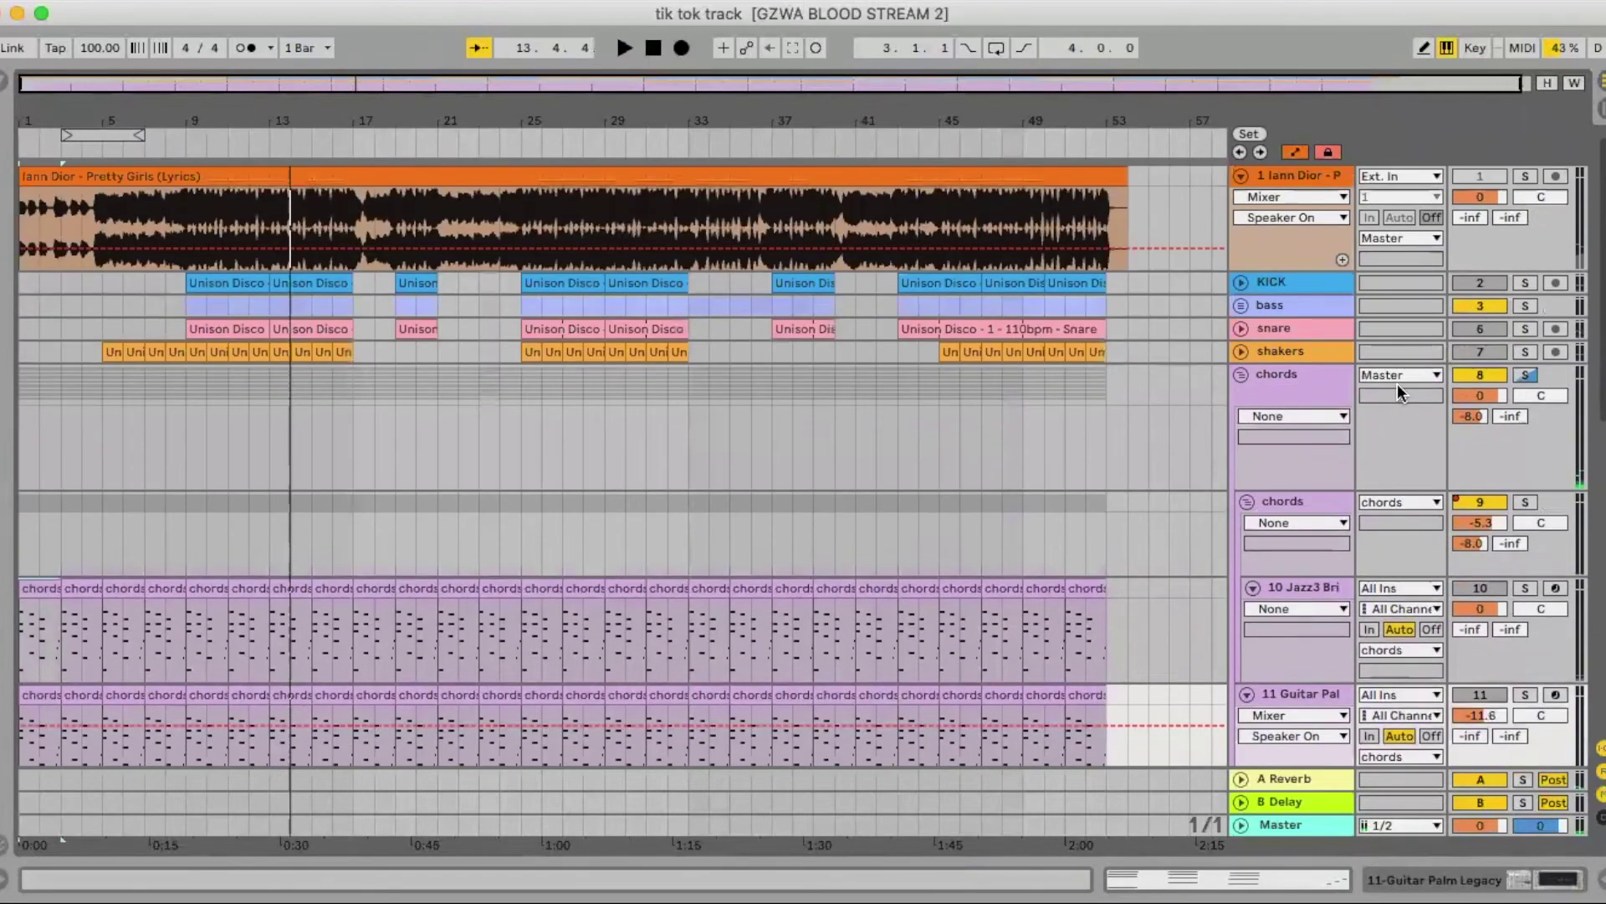
scroll(1401, 393, down, 10)
click(1316, 435)
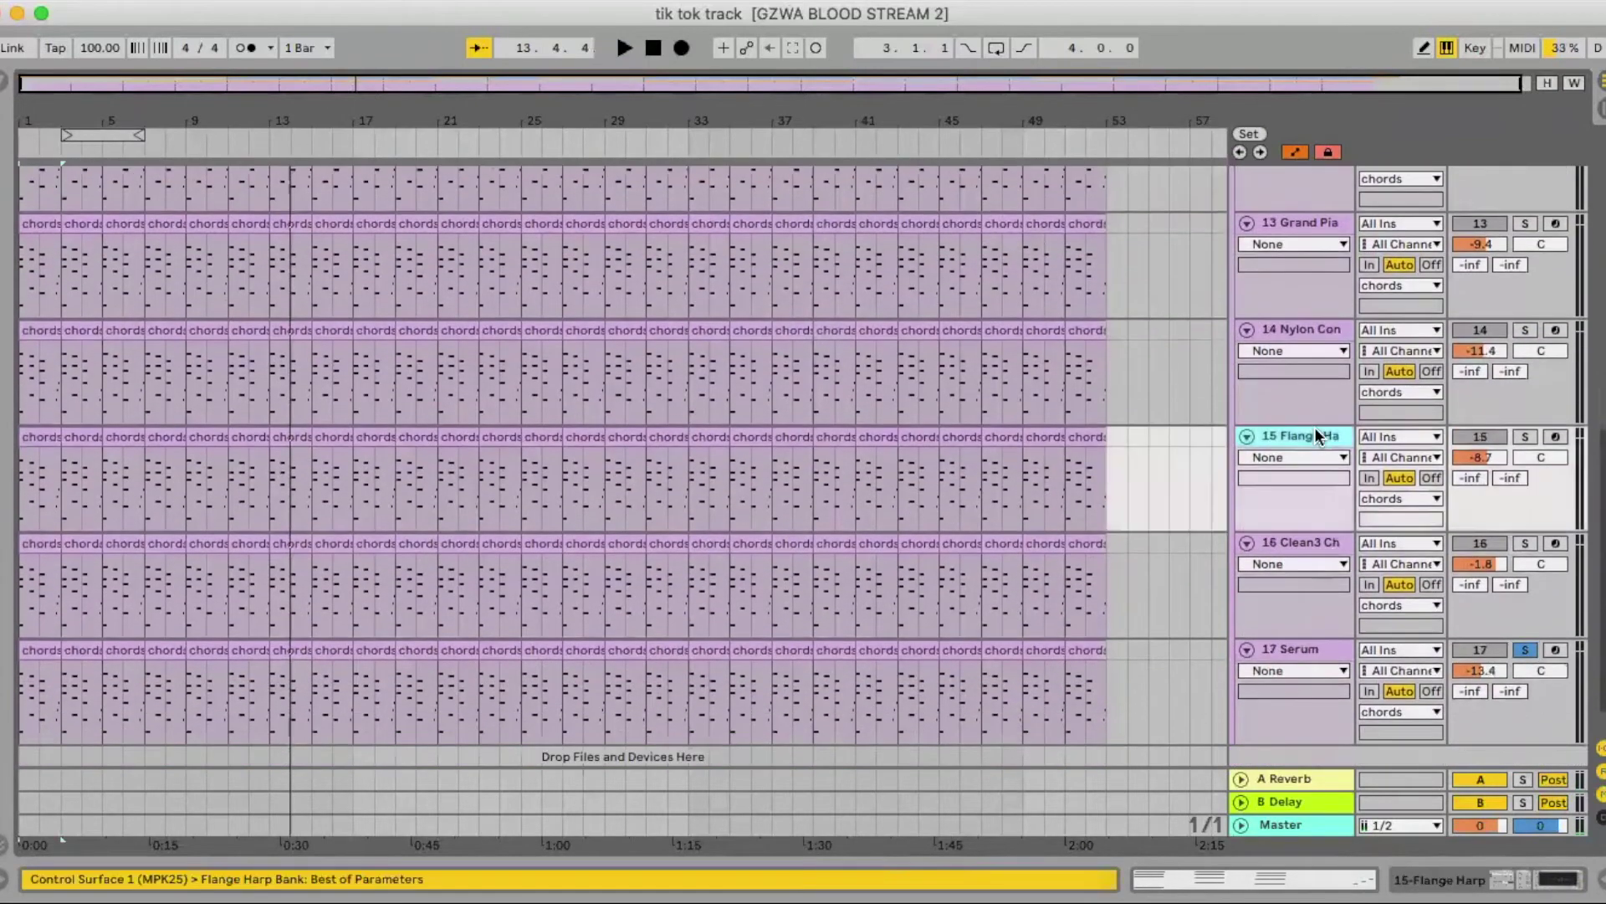
double_click(1316, 436)
key(super+alt+l)
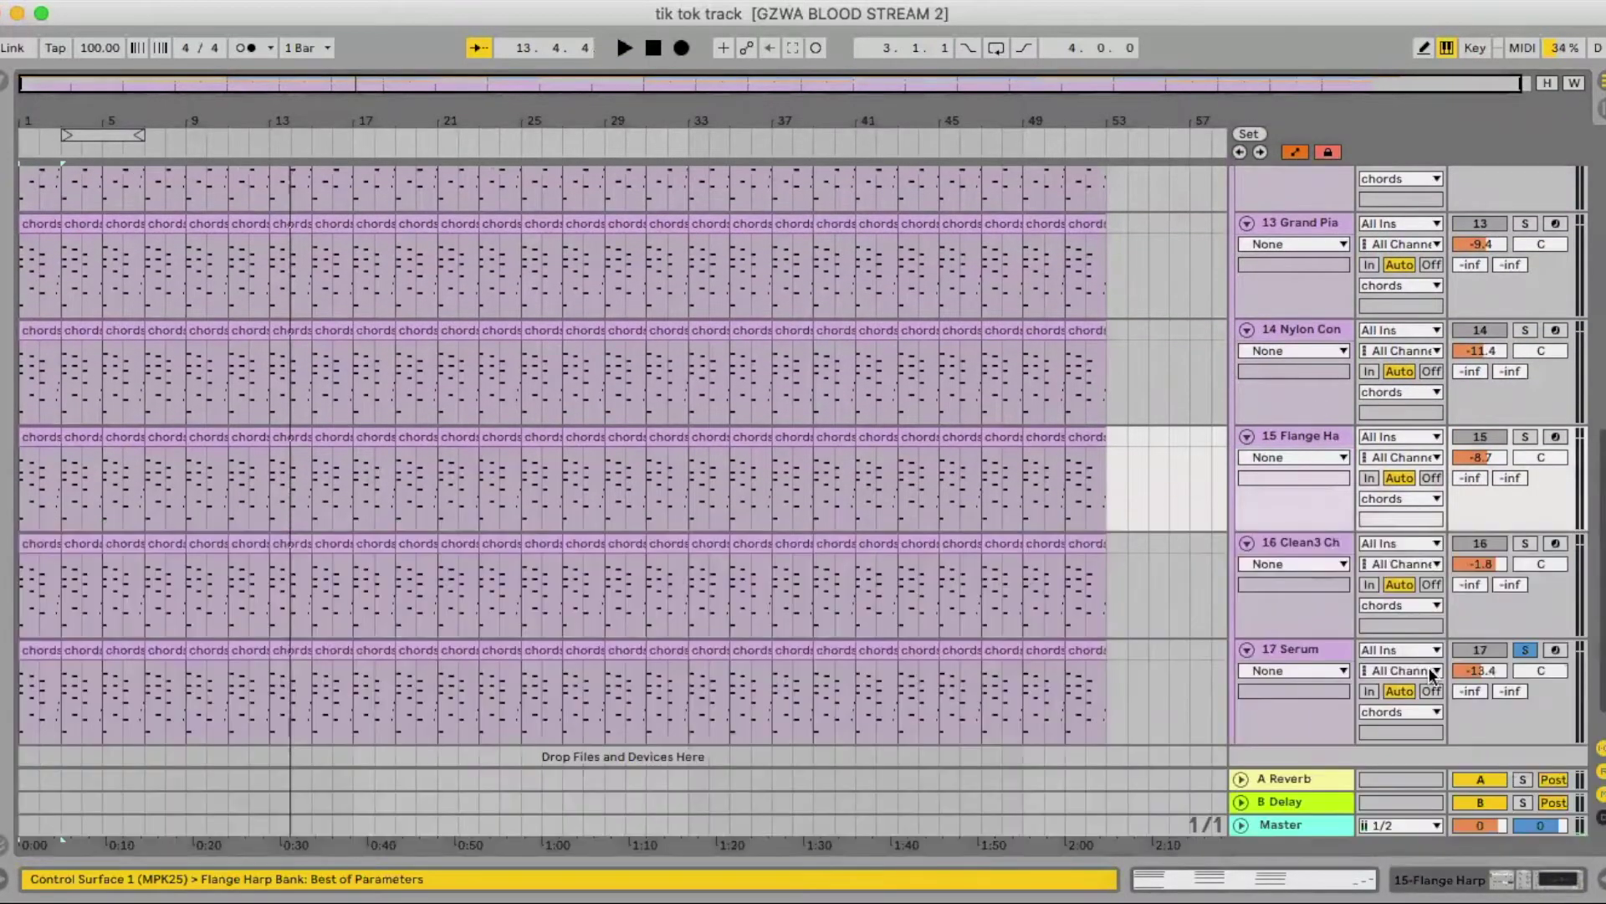
click(1322, 548)
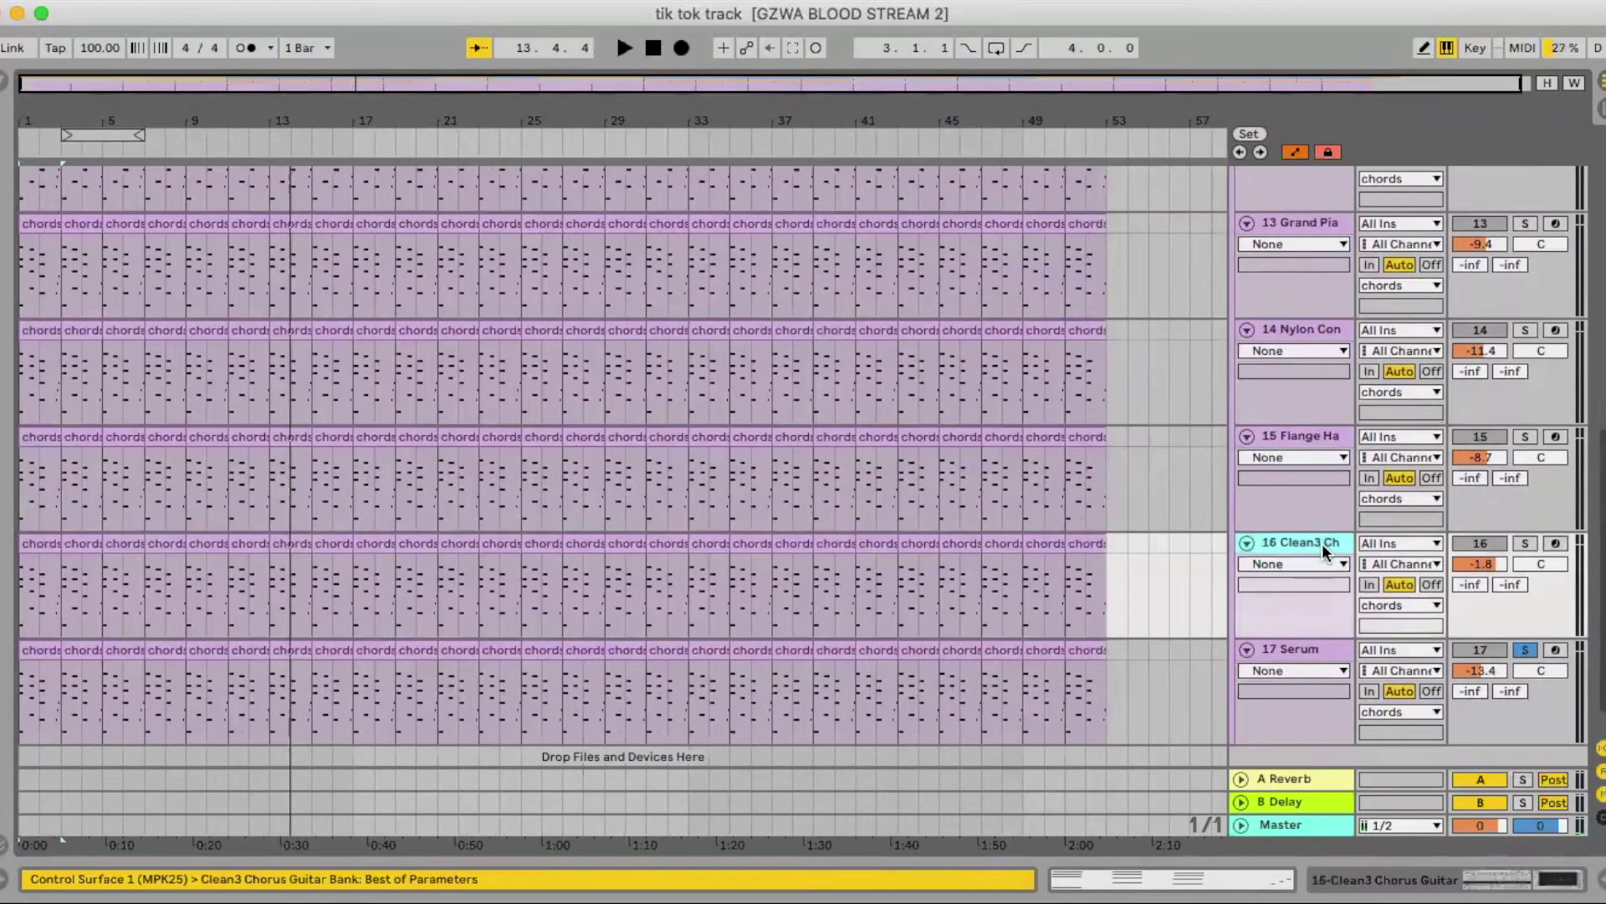
double_click(1322, 544)
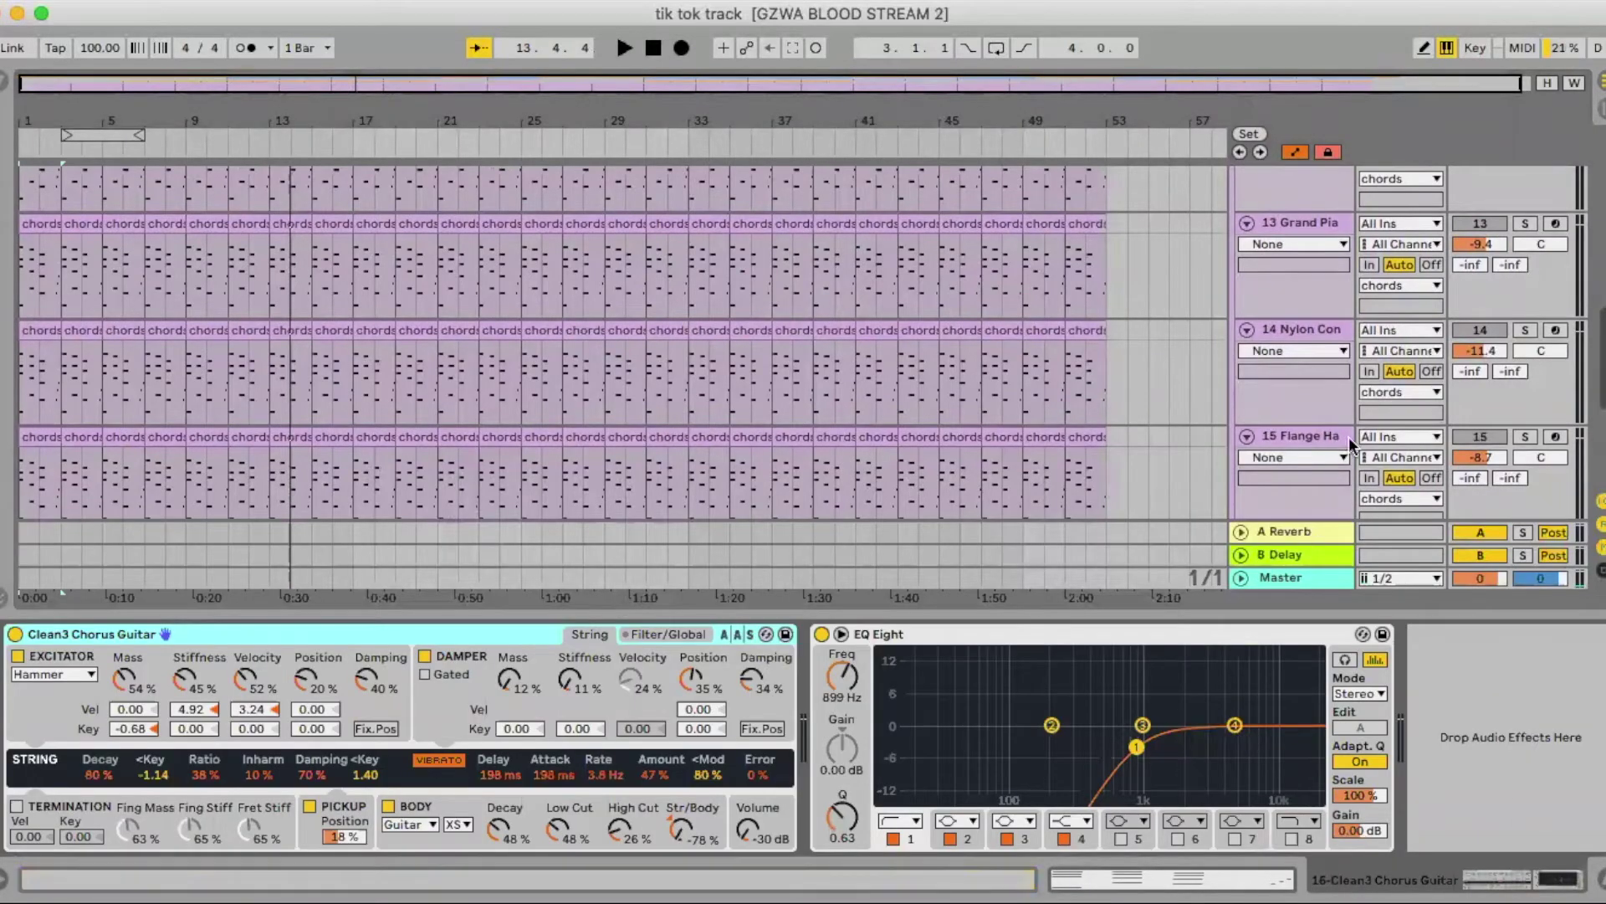
scroll(1331, 410, down, 5)
click(1308, 400)
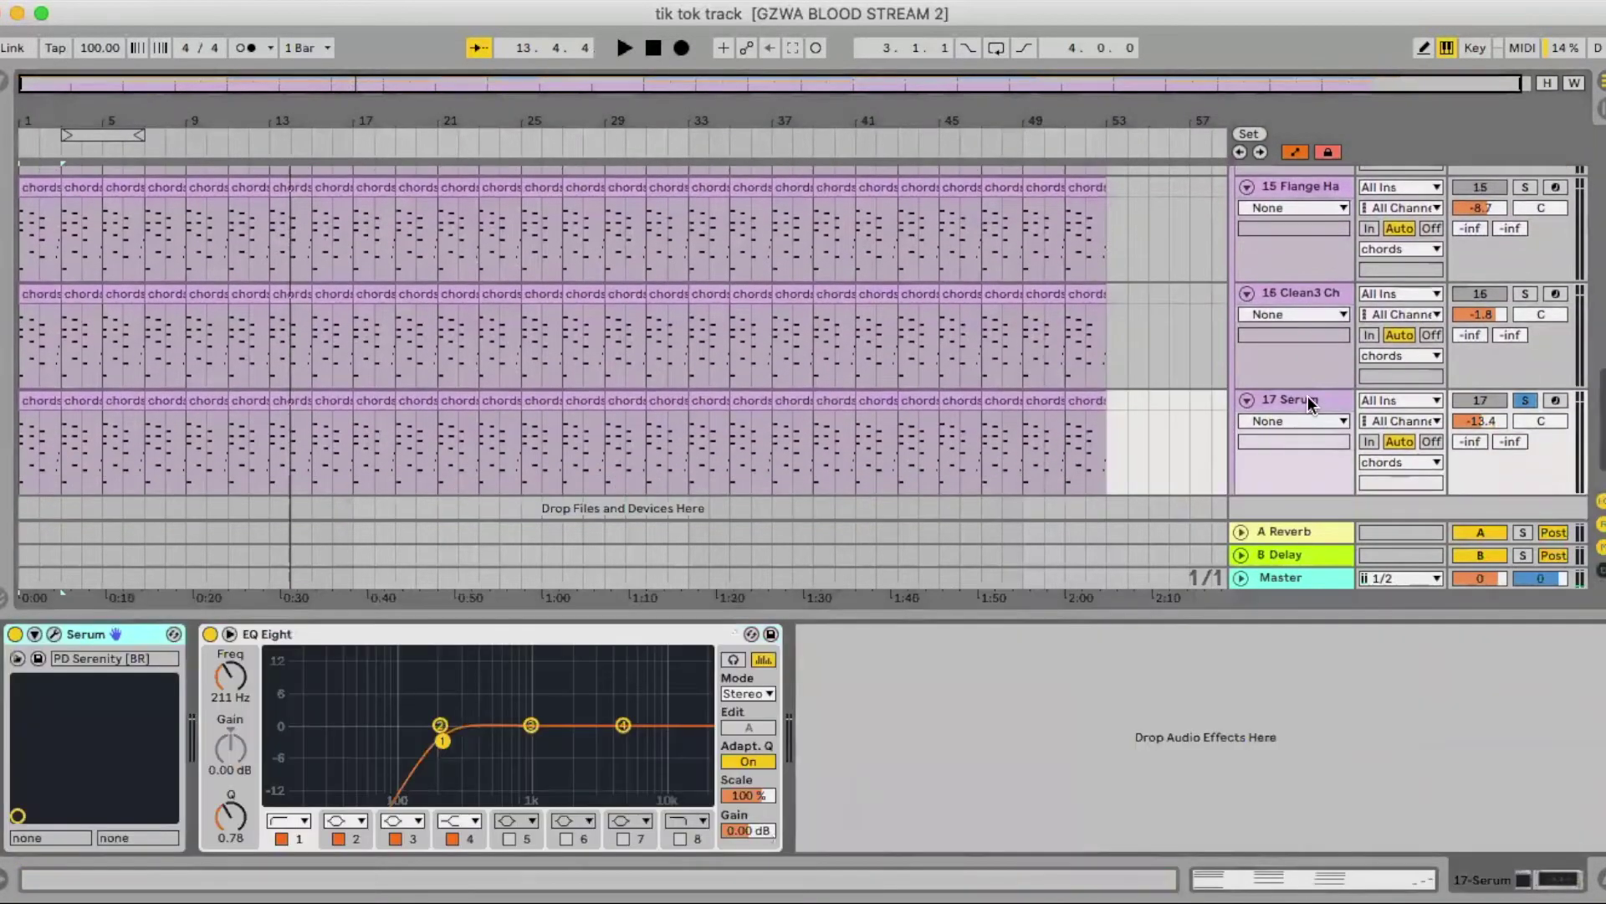
Solo the whole chords group, play it from bar 1 with the device view hidden, and stop playback.
click(1311, 289)
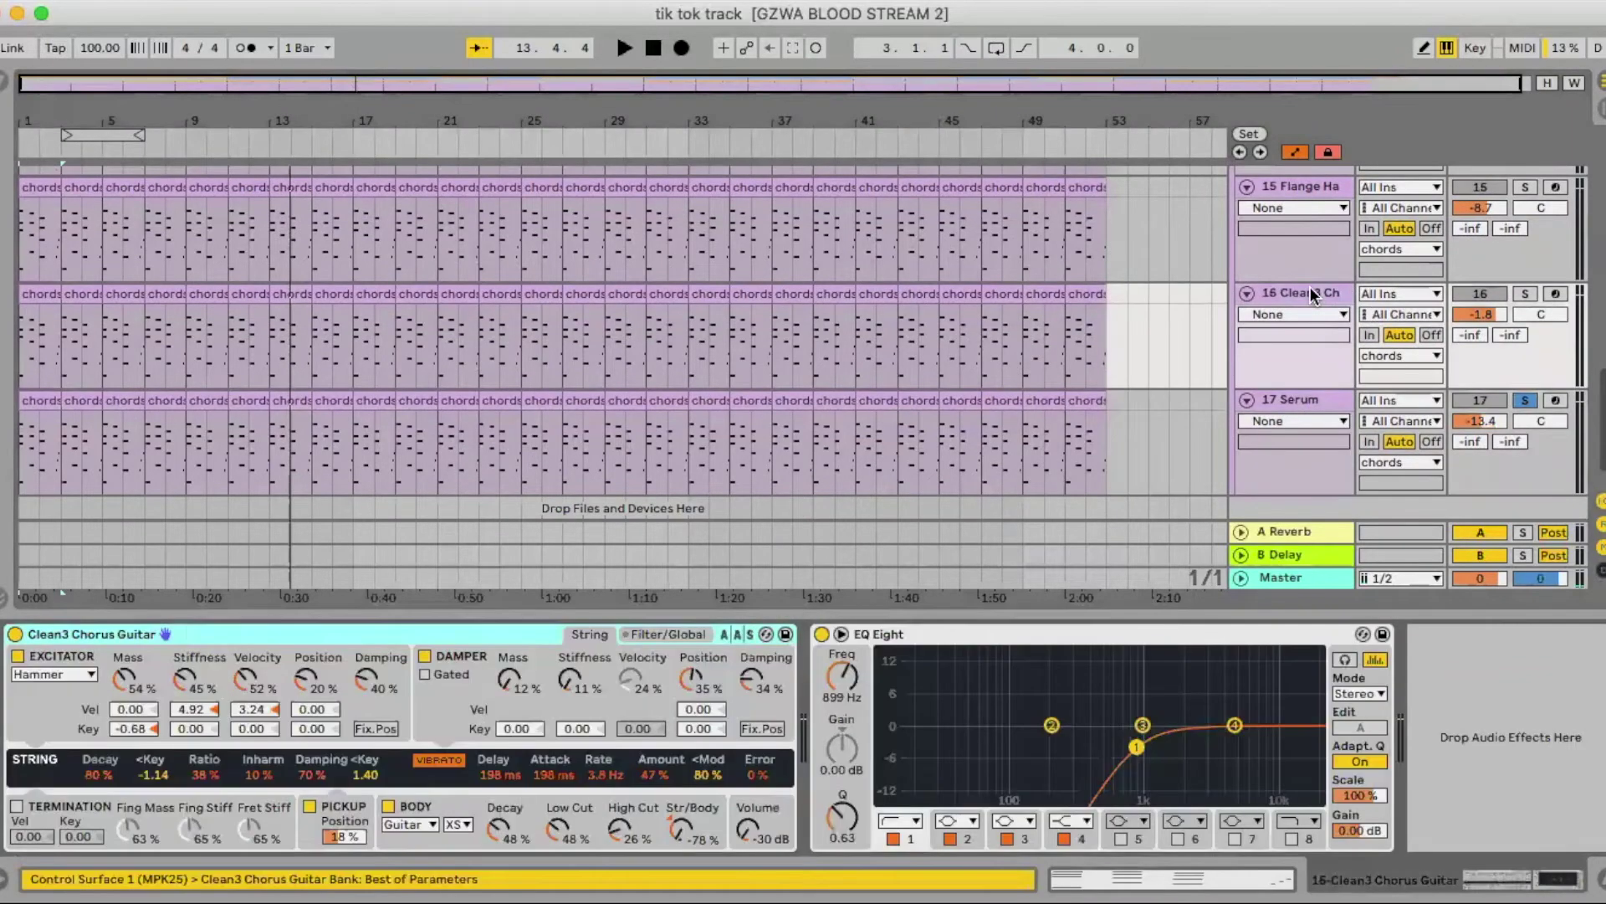
key(super+alt+l)
scroll(1490, 400, up, 10)
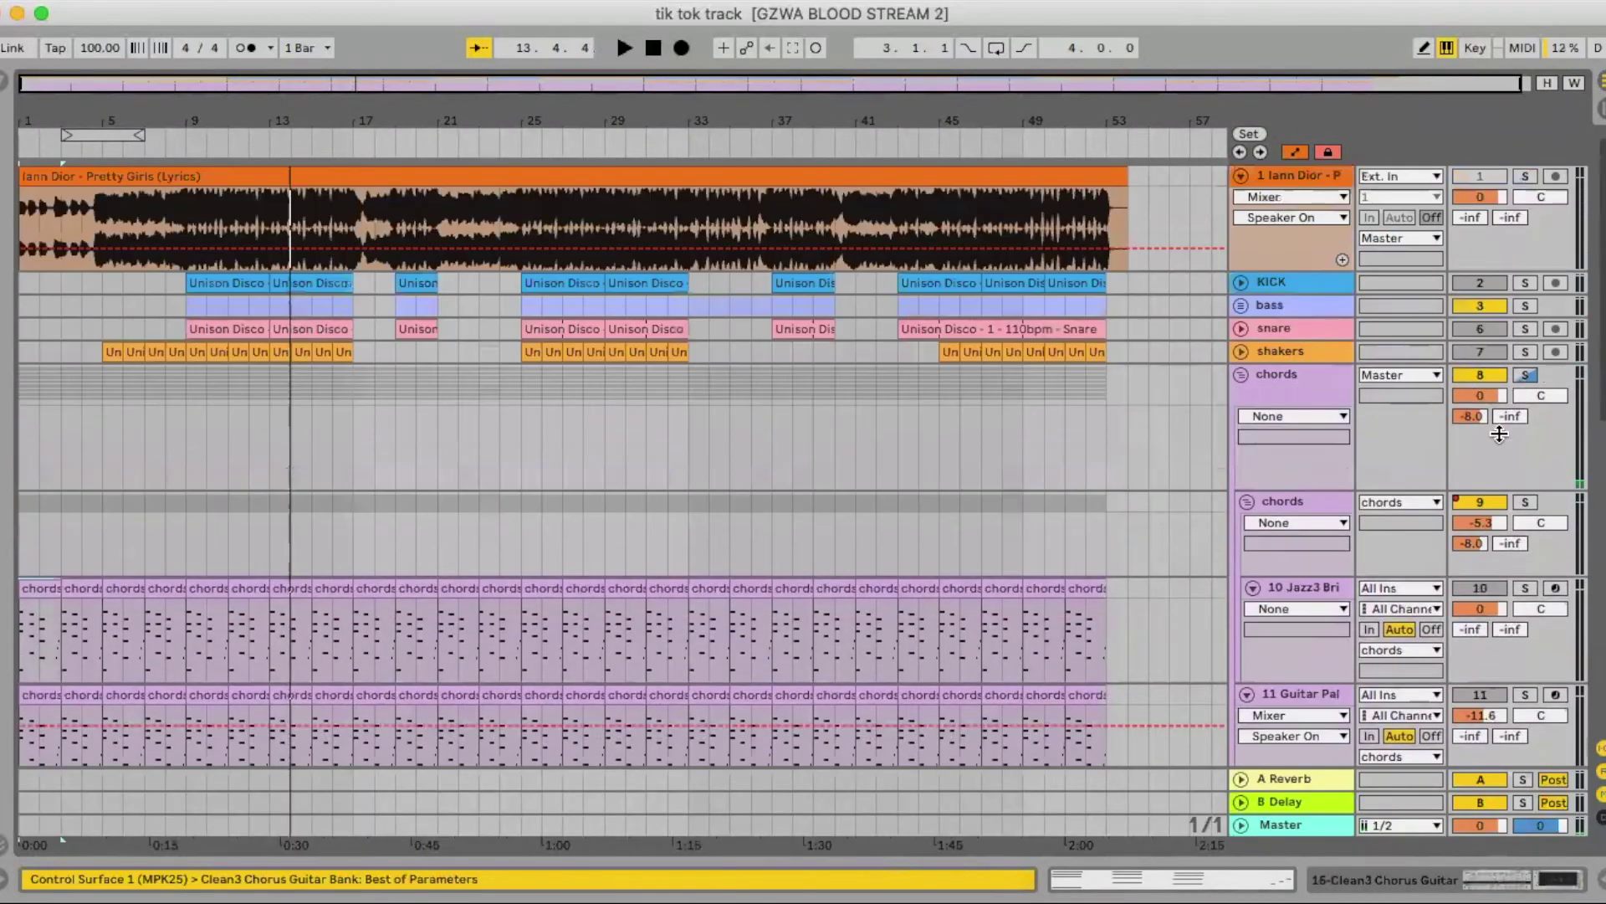
click(1522, 377)
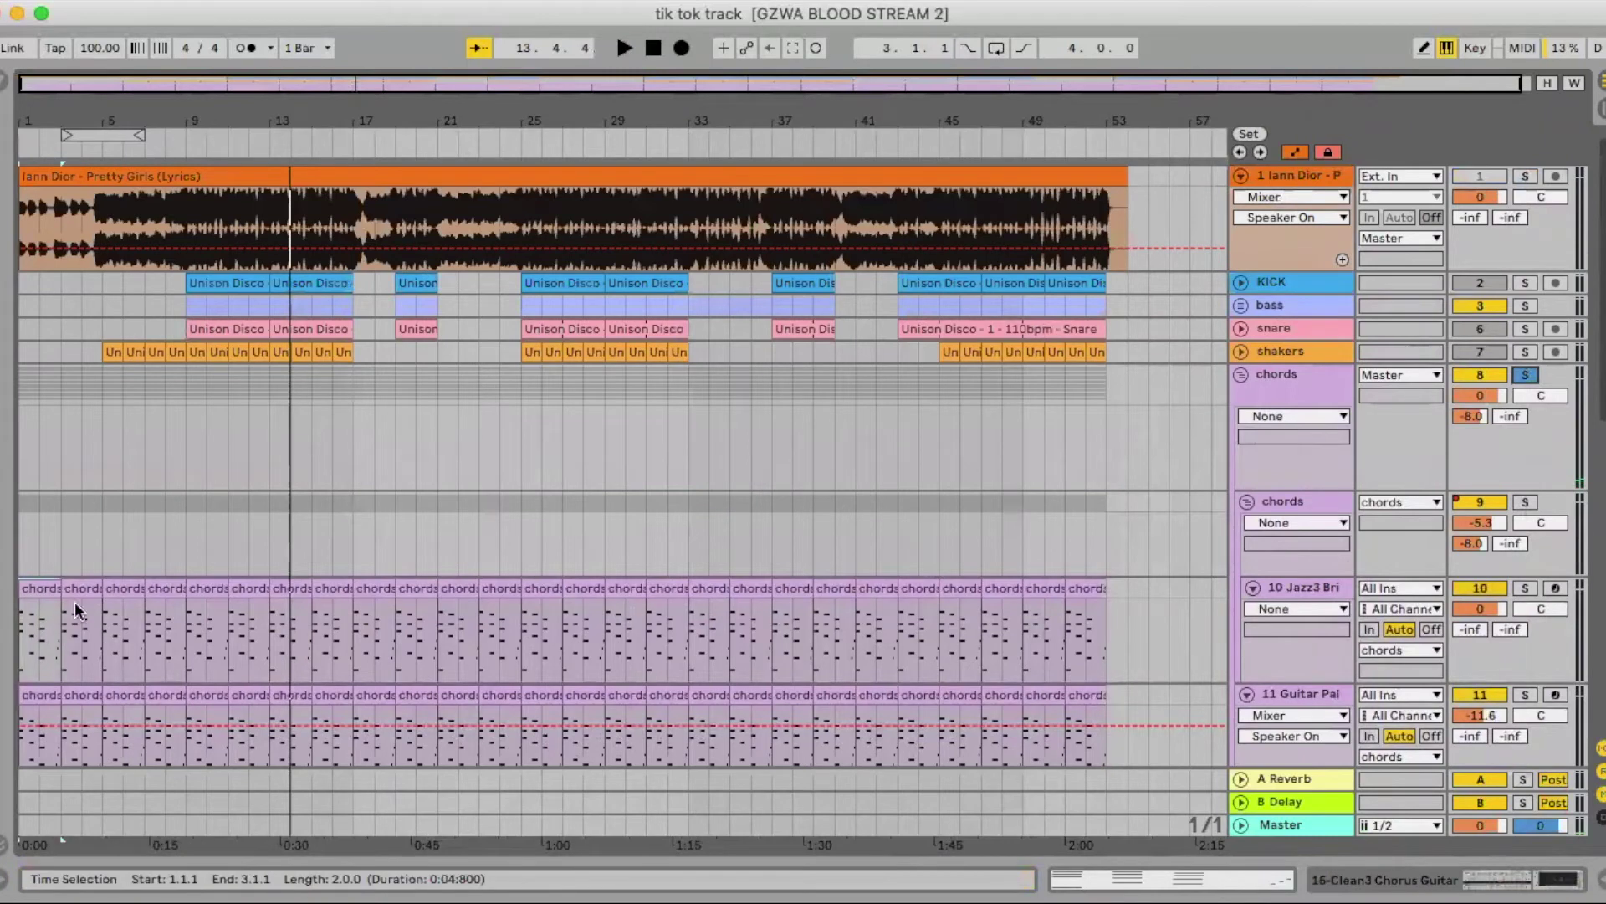
click(36, 580)
key(space)
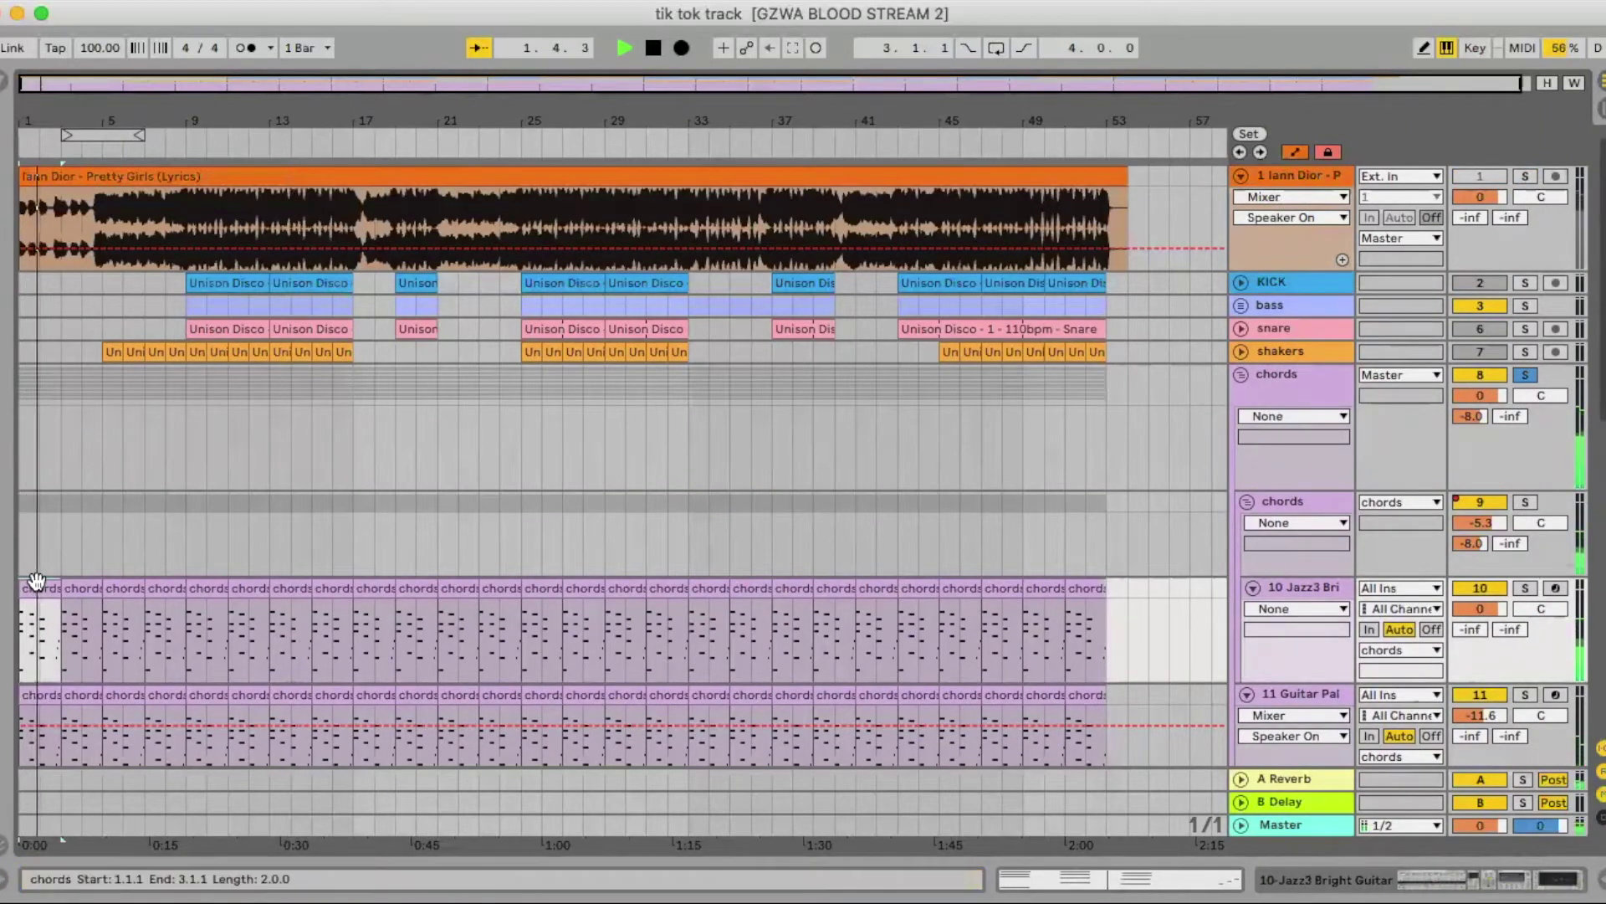
key(space)
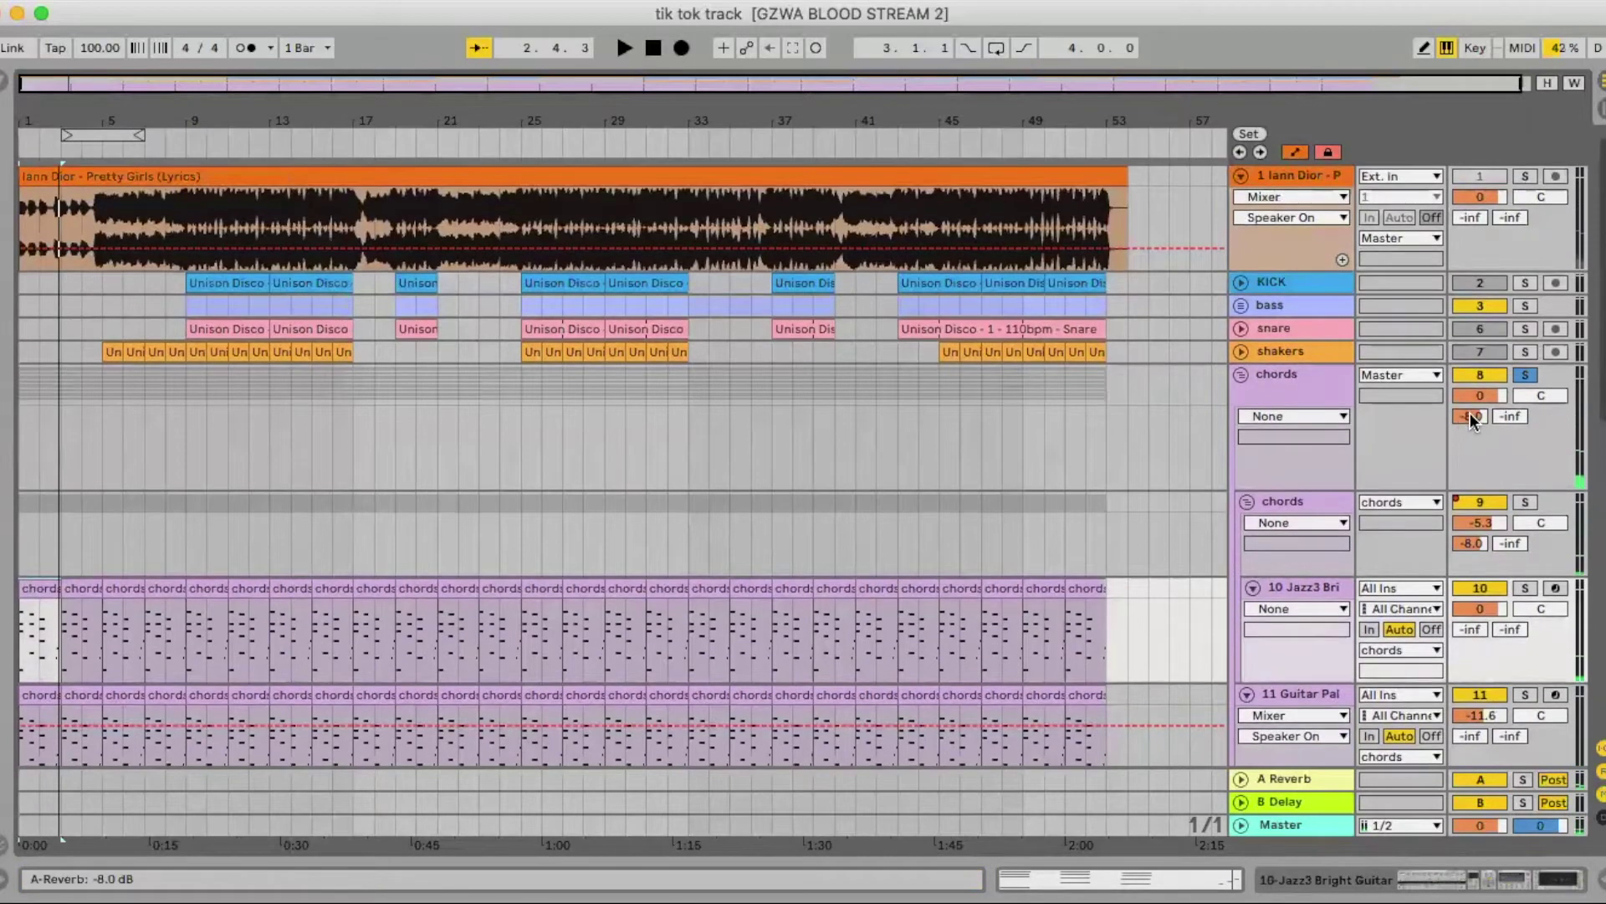
Examine the Reverb device on the A Reverb return track, and collapse the nested and outer chords groups.
click(1254, 587)
double_click(1287, 778)
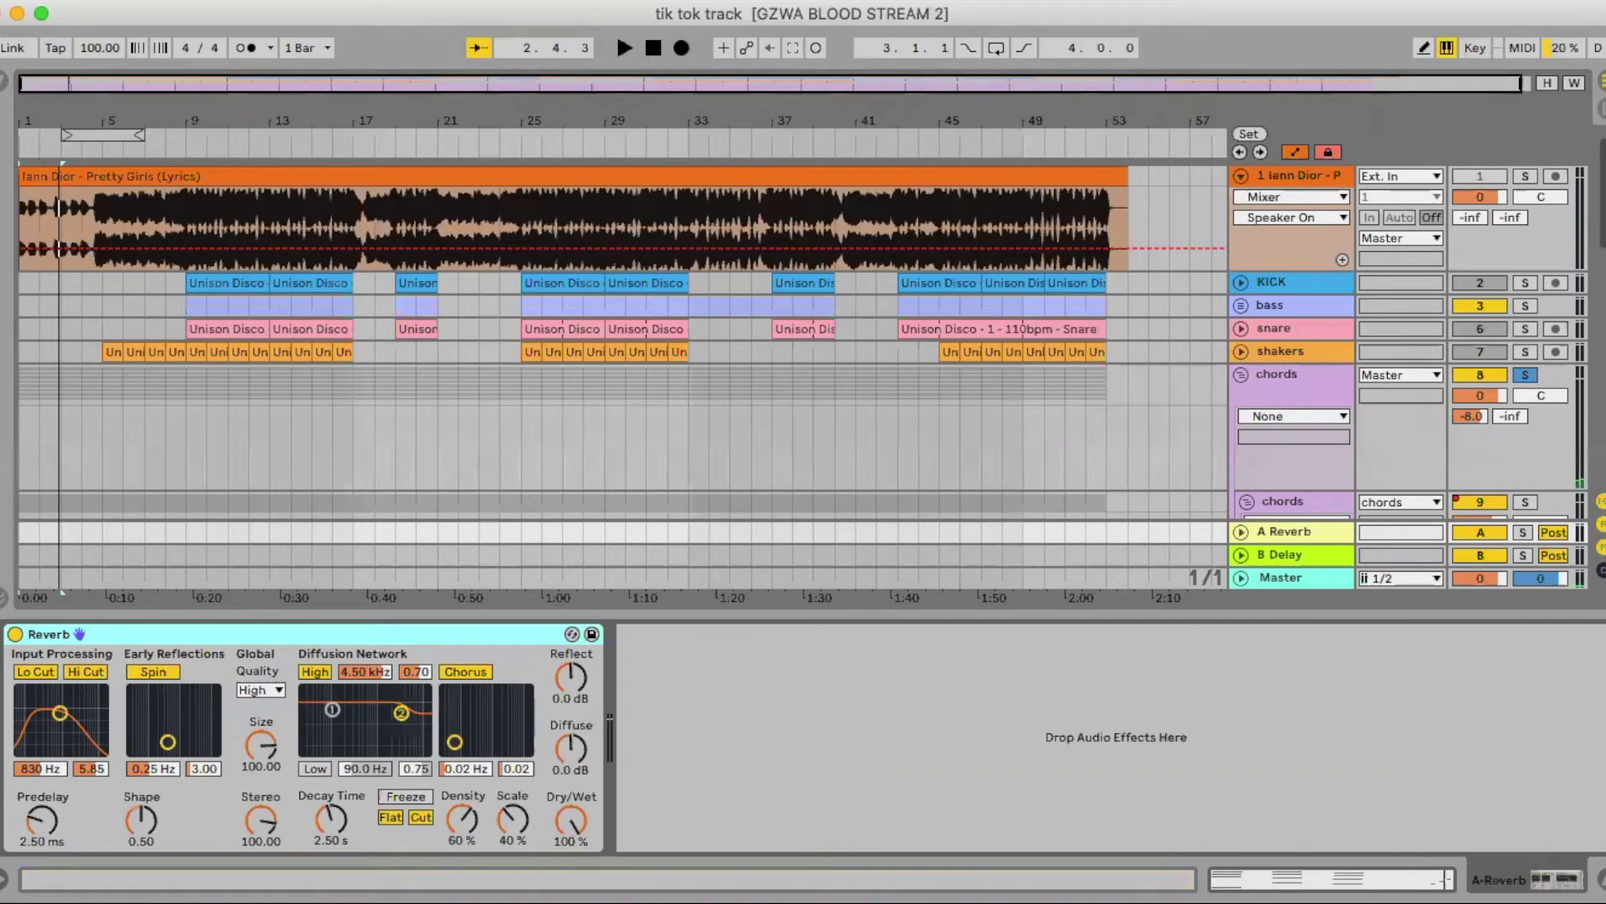
key(super+alt+l)
click(1247, 499)
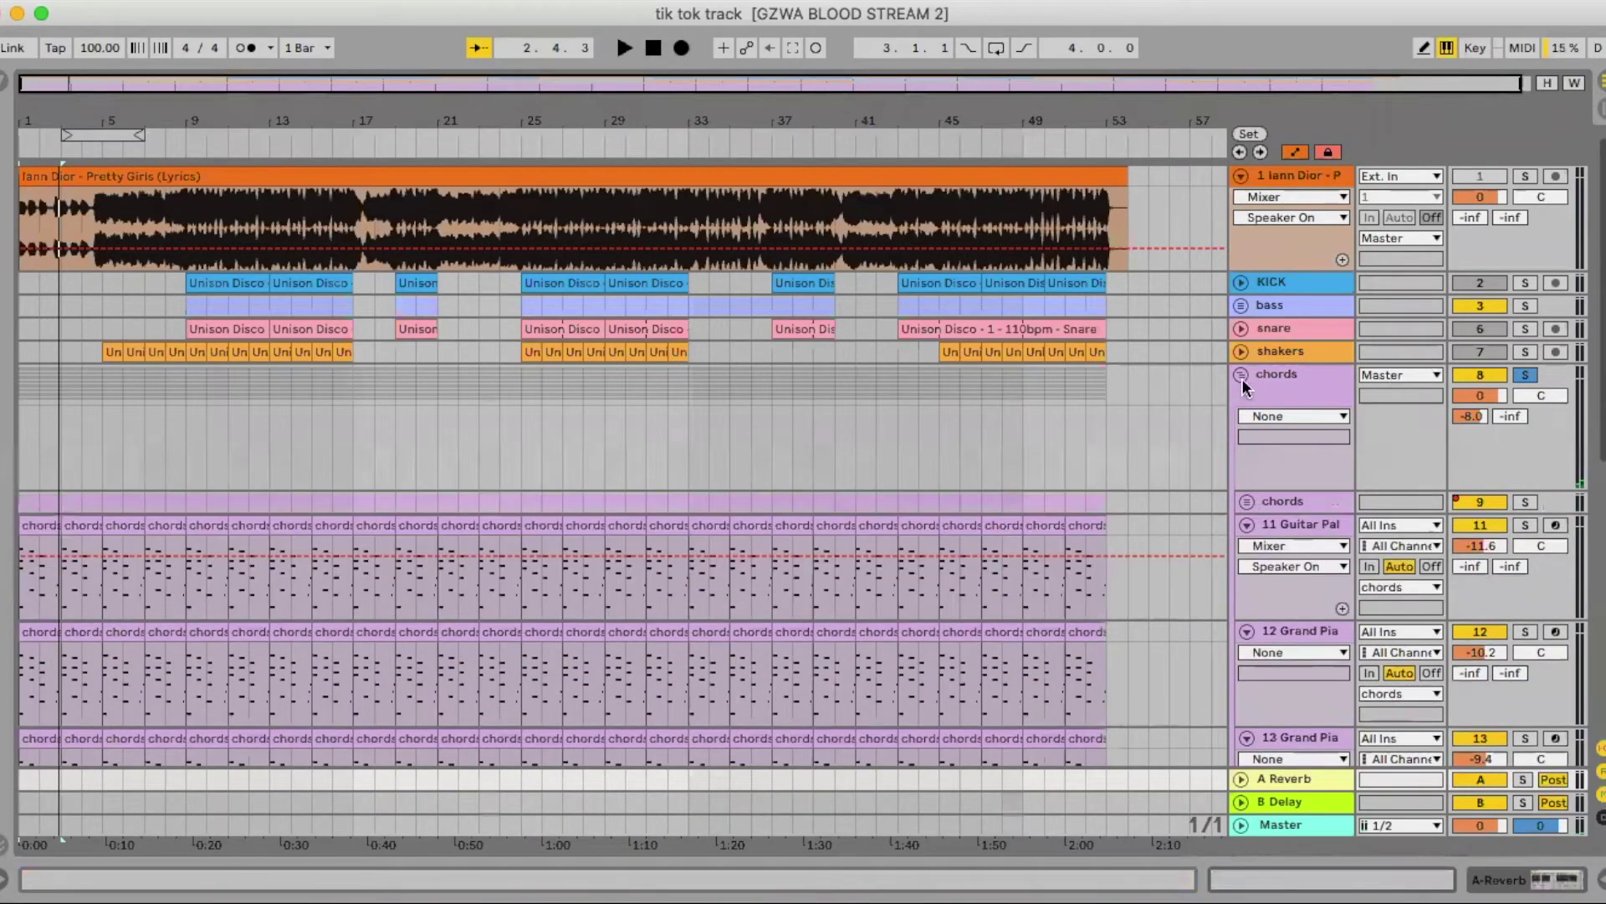
click(1241, 376)
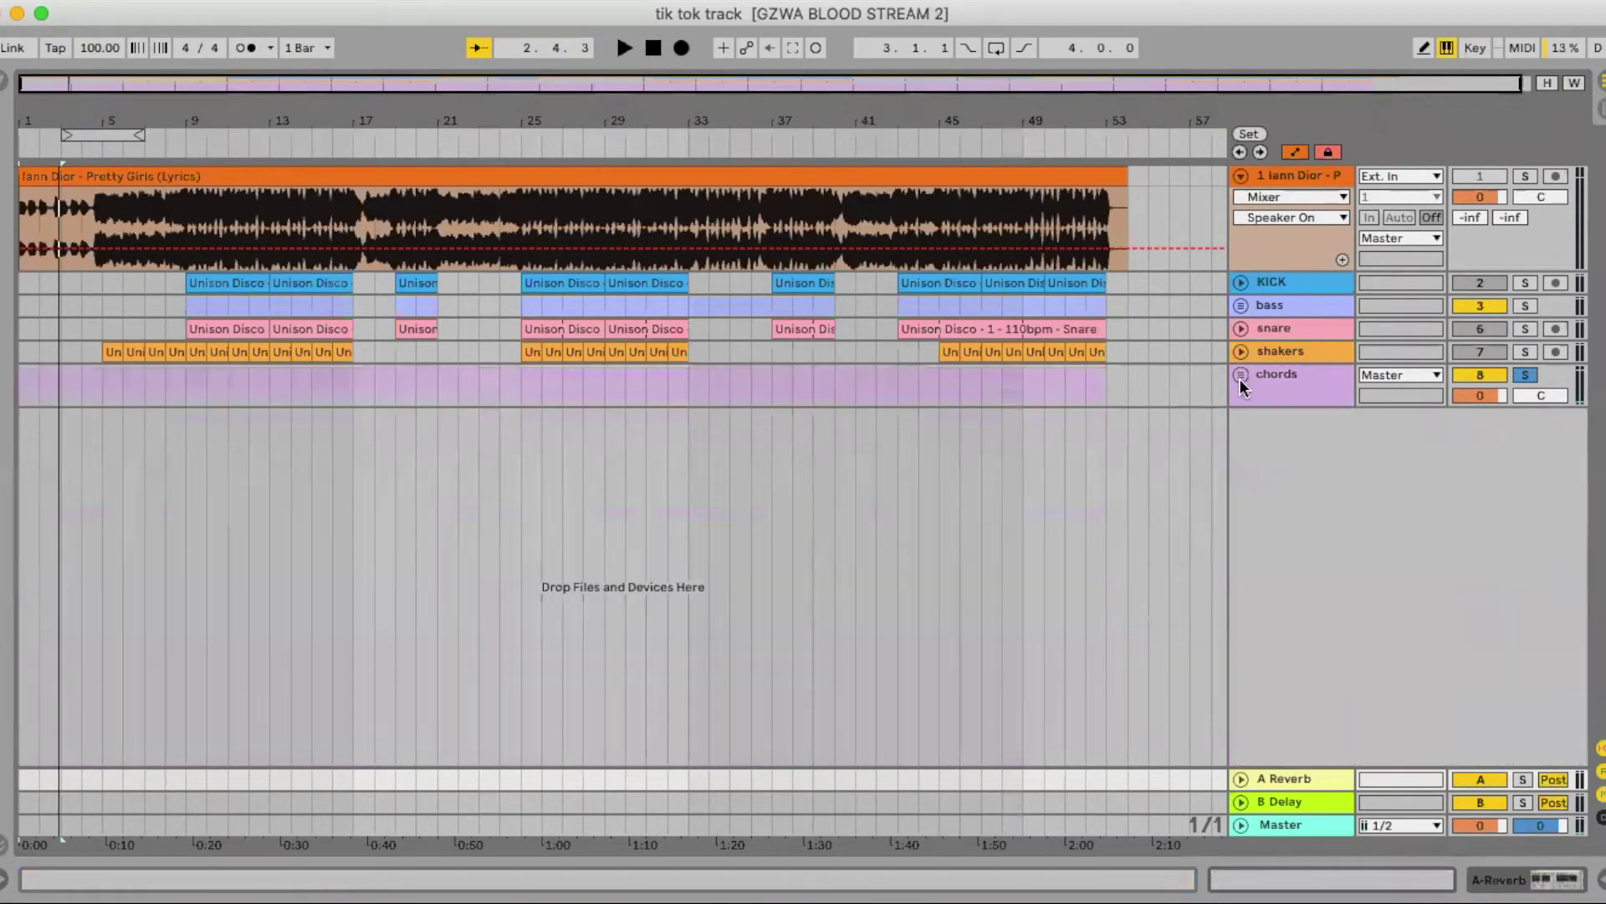
Unsolo the chords group, play the full mix from bar 13 and stop playback.
click(286, 326)
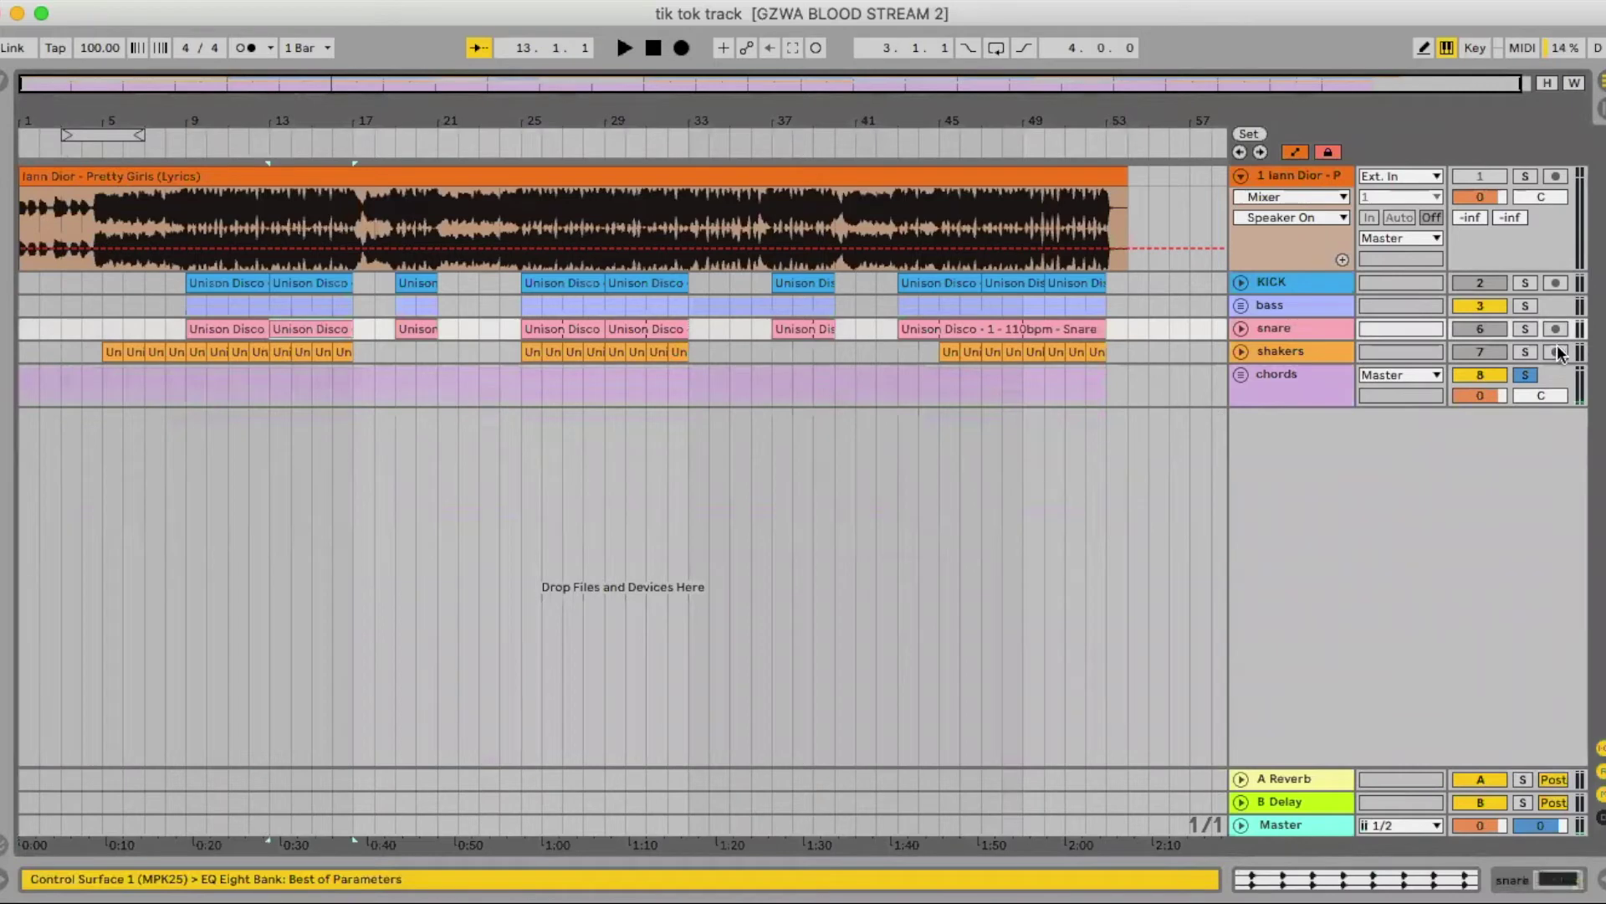
click(1524, 373)
key(space)
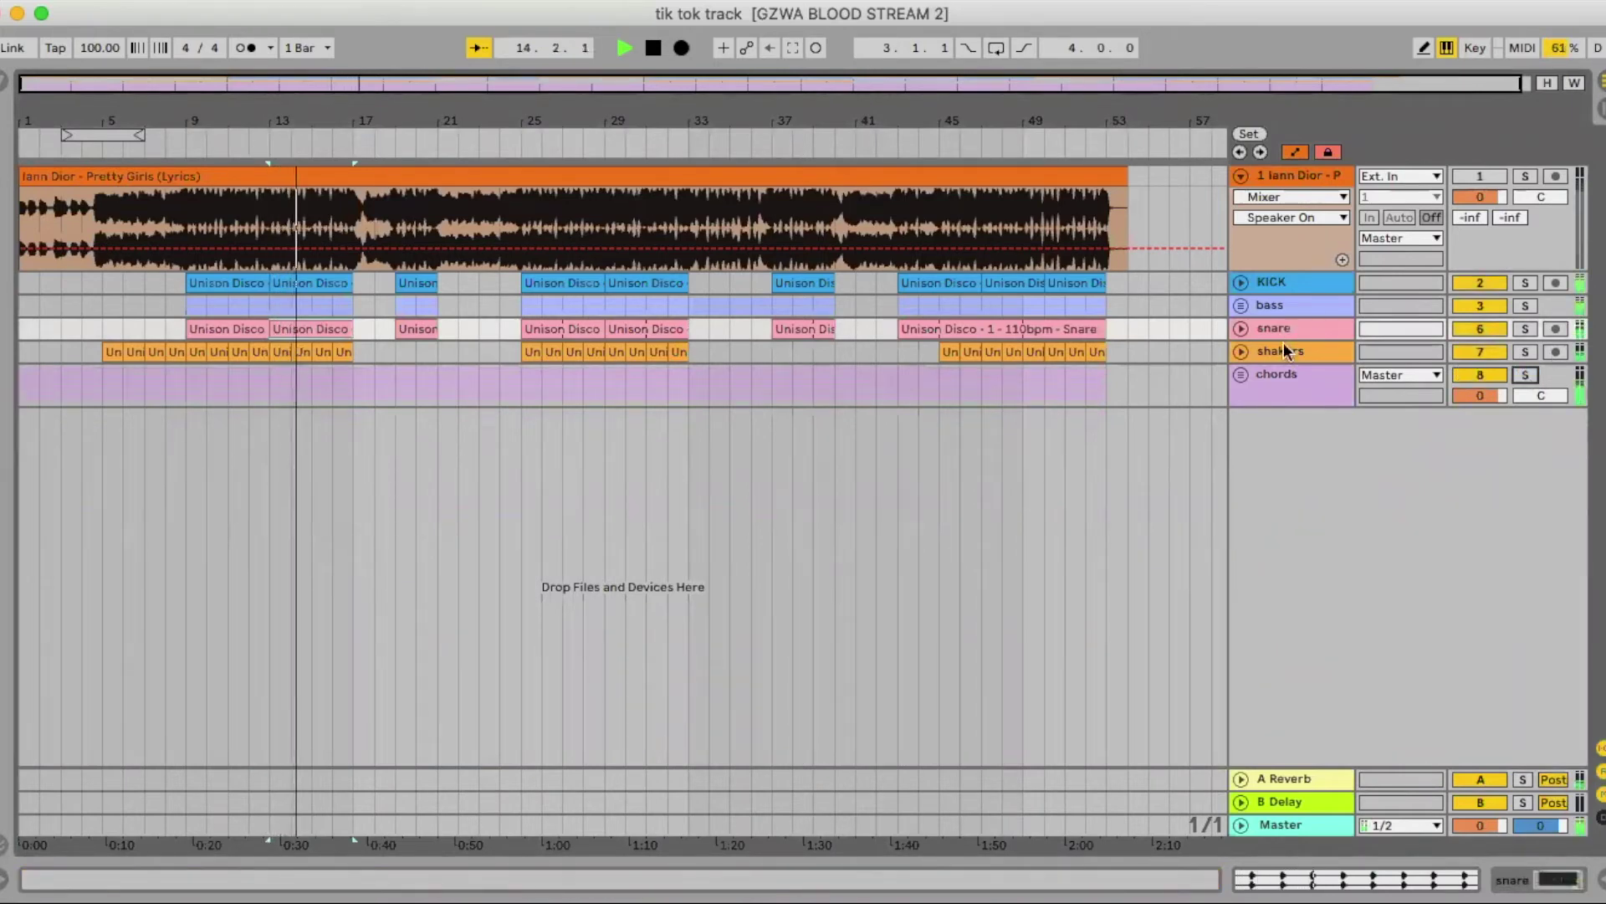
key(space)
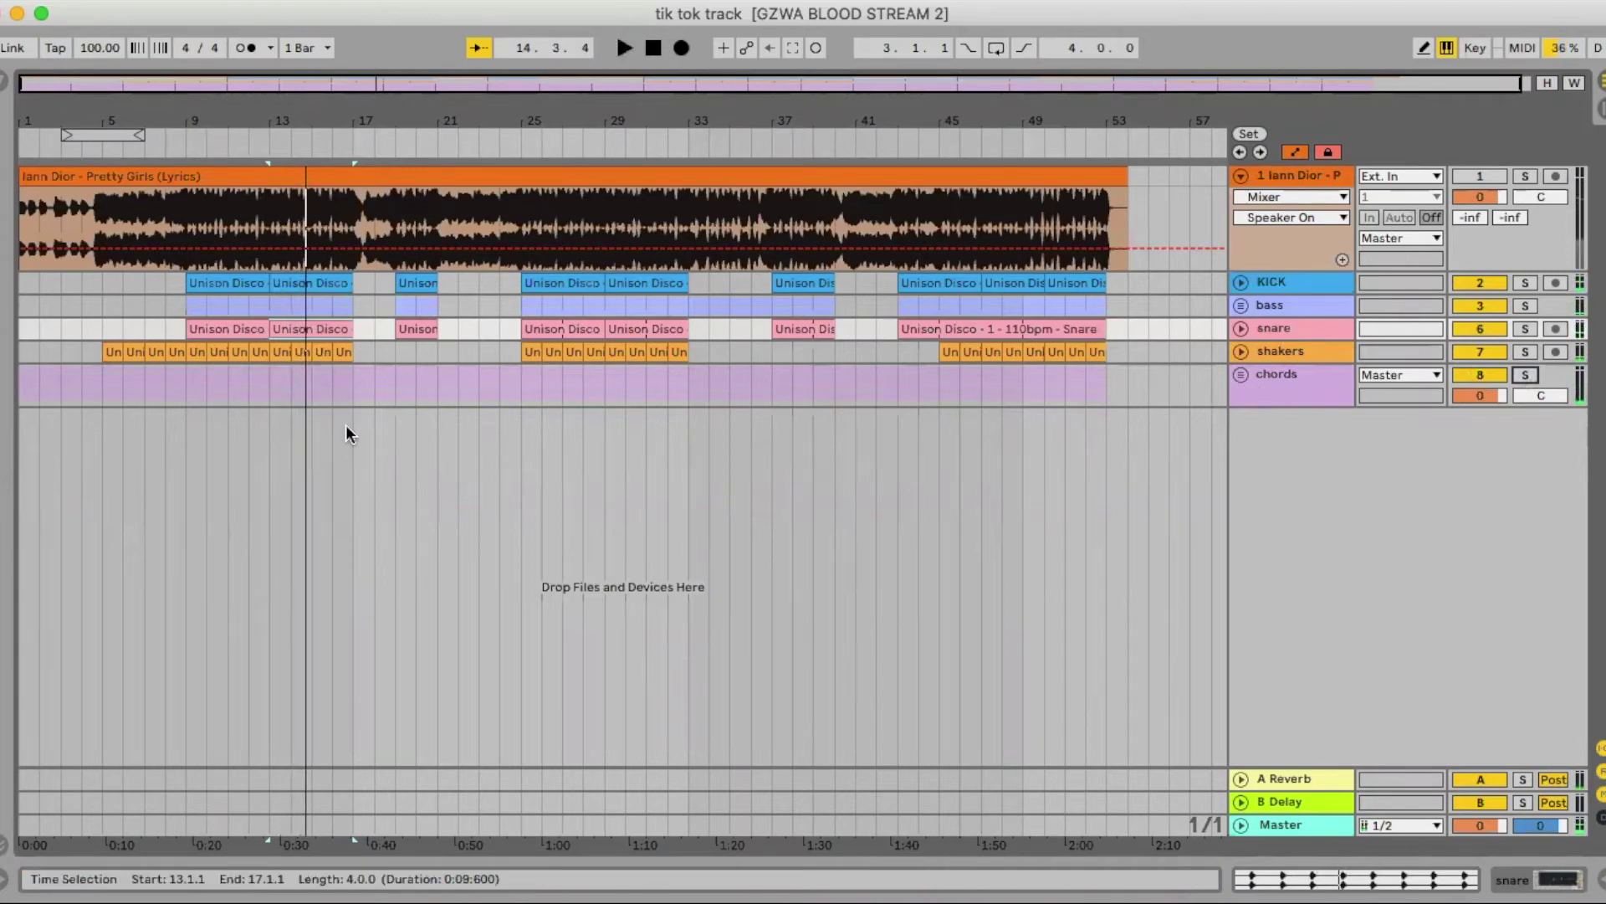
Examine the arrangement leading into bar 9, including the layers inside the chords group.
key(plus)
click(232, 424)
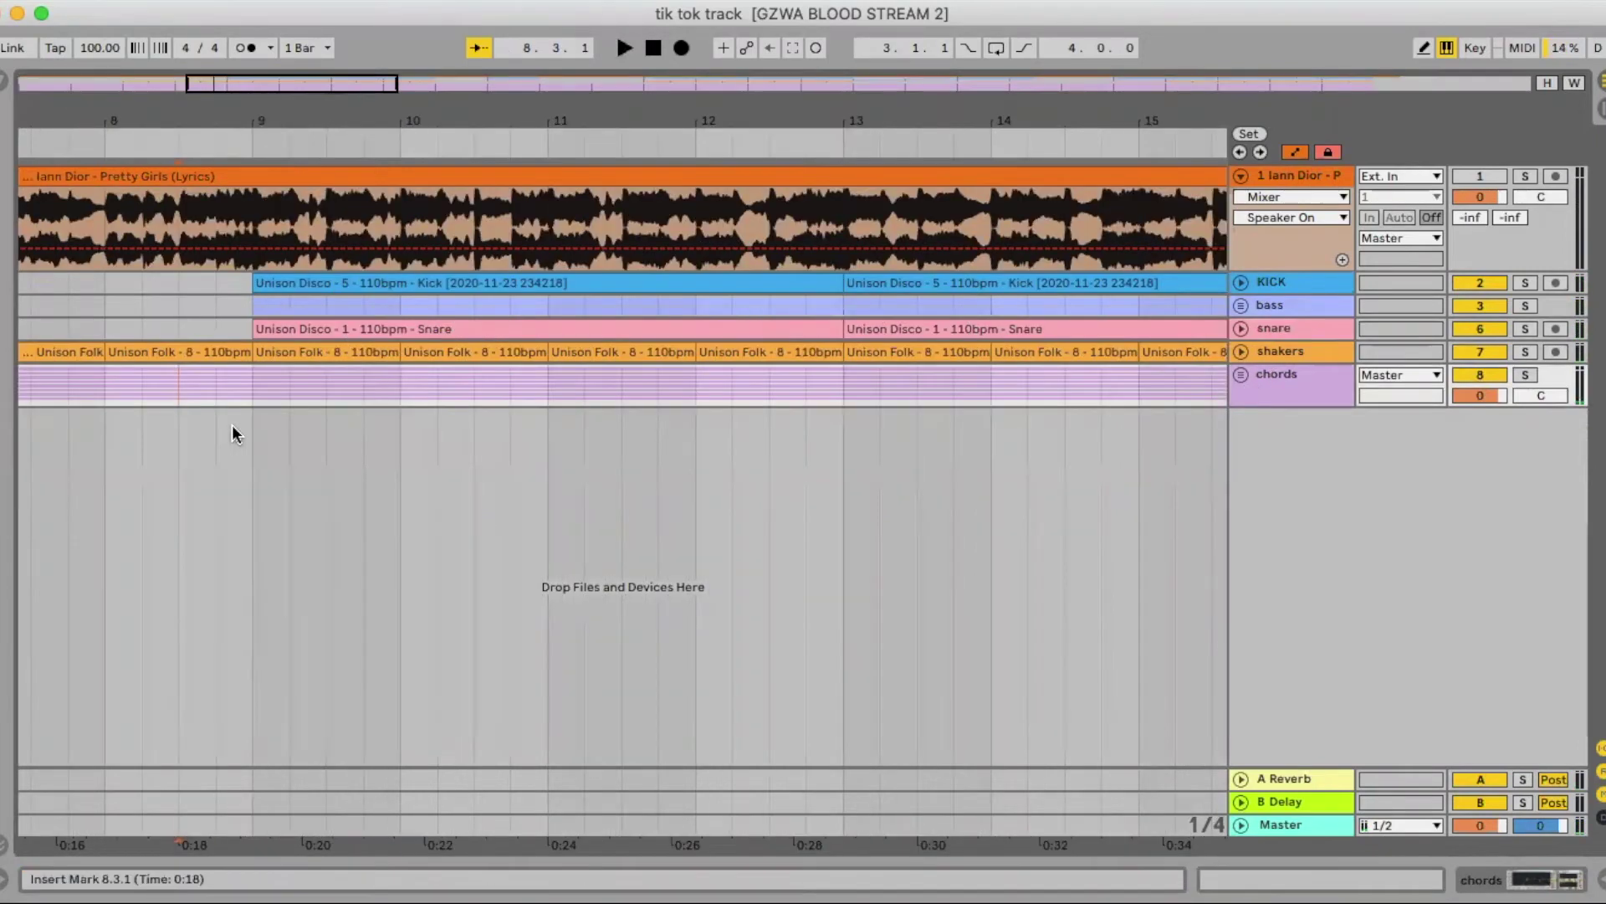
key(plus)
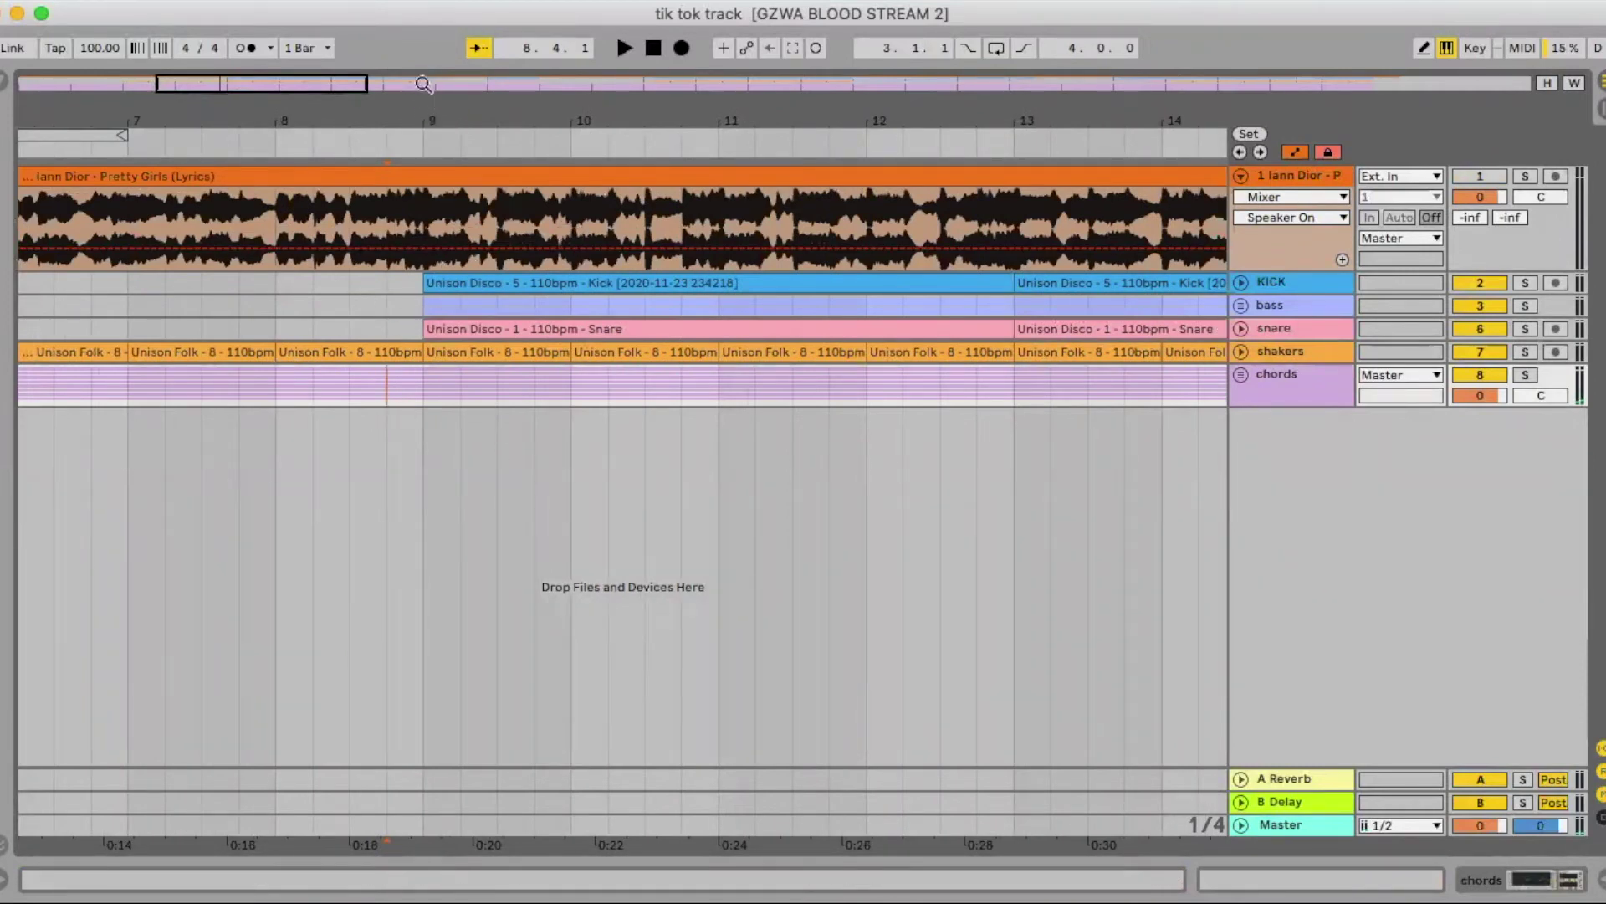
key(minus)
click(1241, 373)
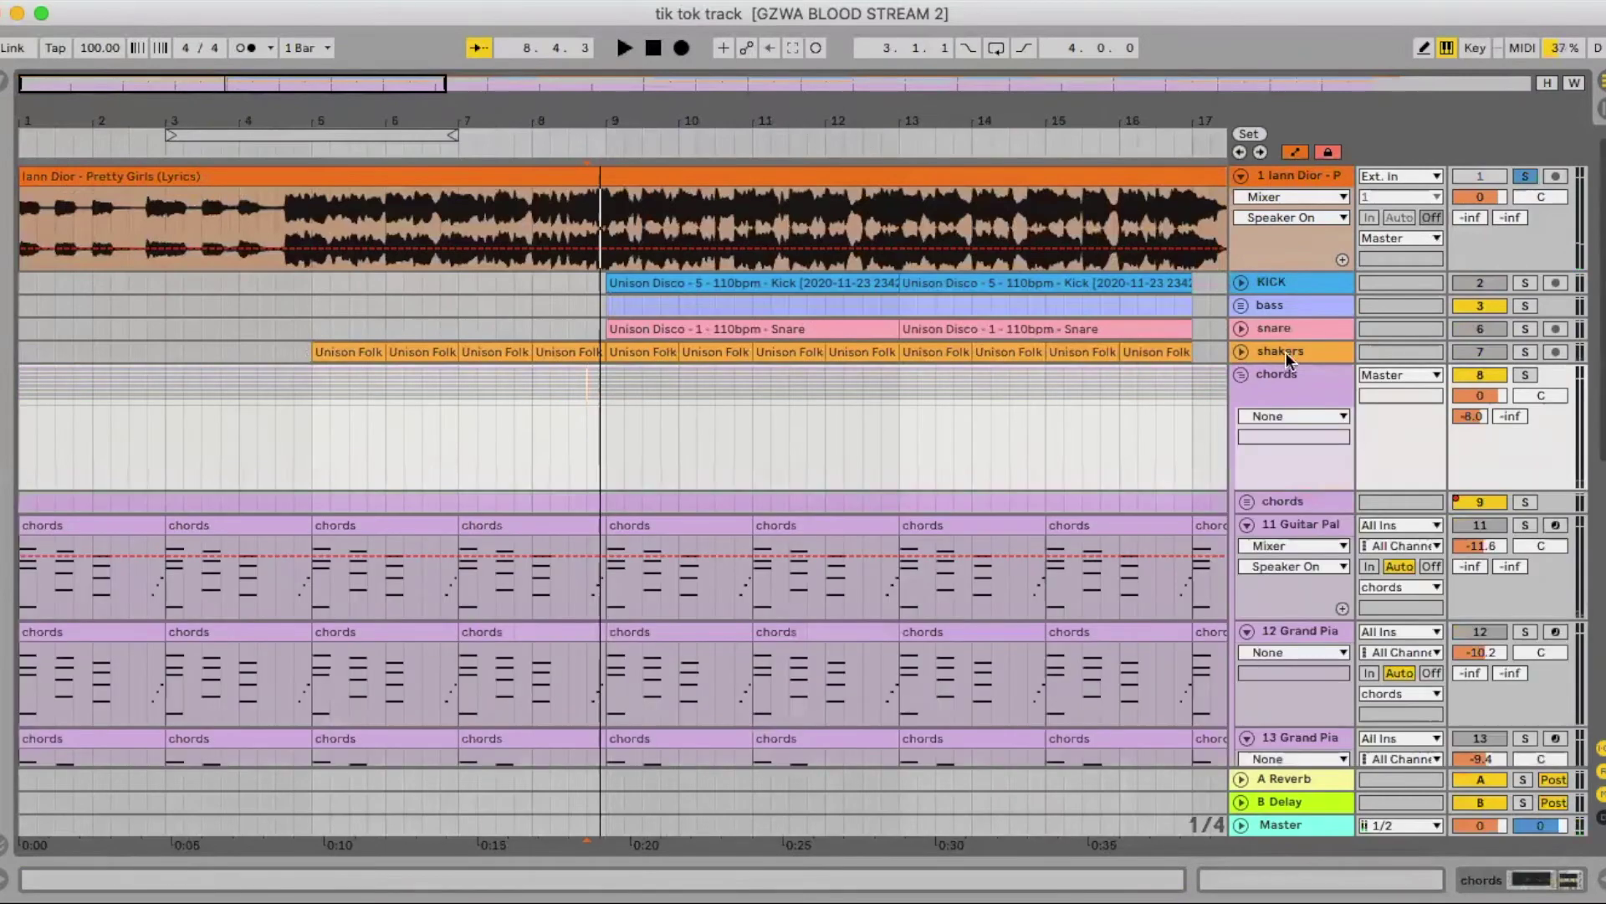
click(1242, 373)
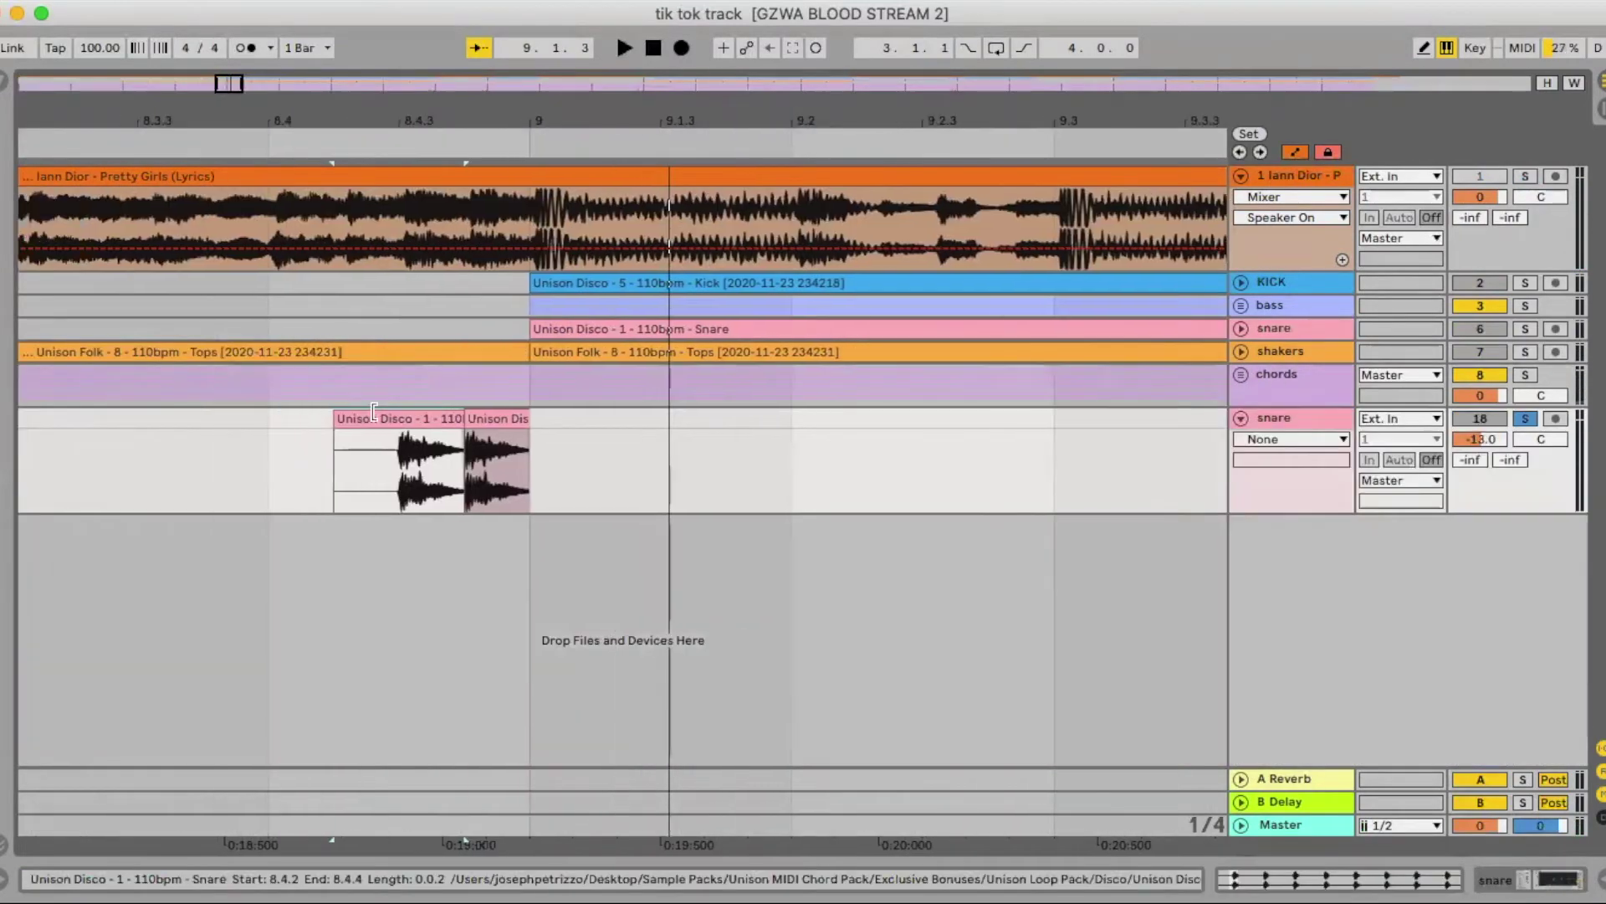
Examine the snare fill clips just before bar 9 and the fills placed across the whole arrangement.
scroll(513, 201, left, 5)
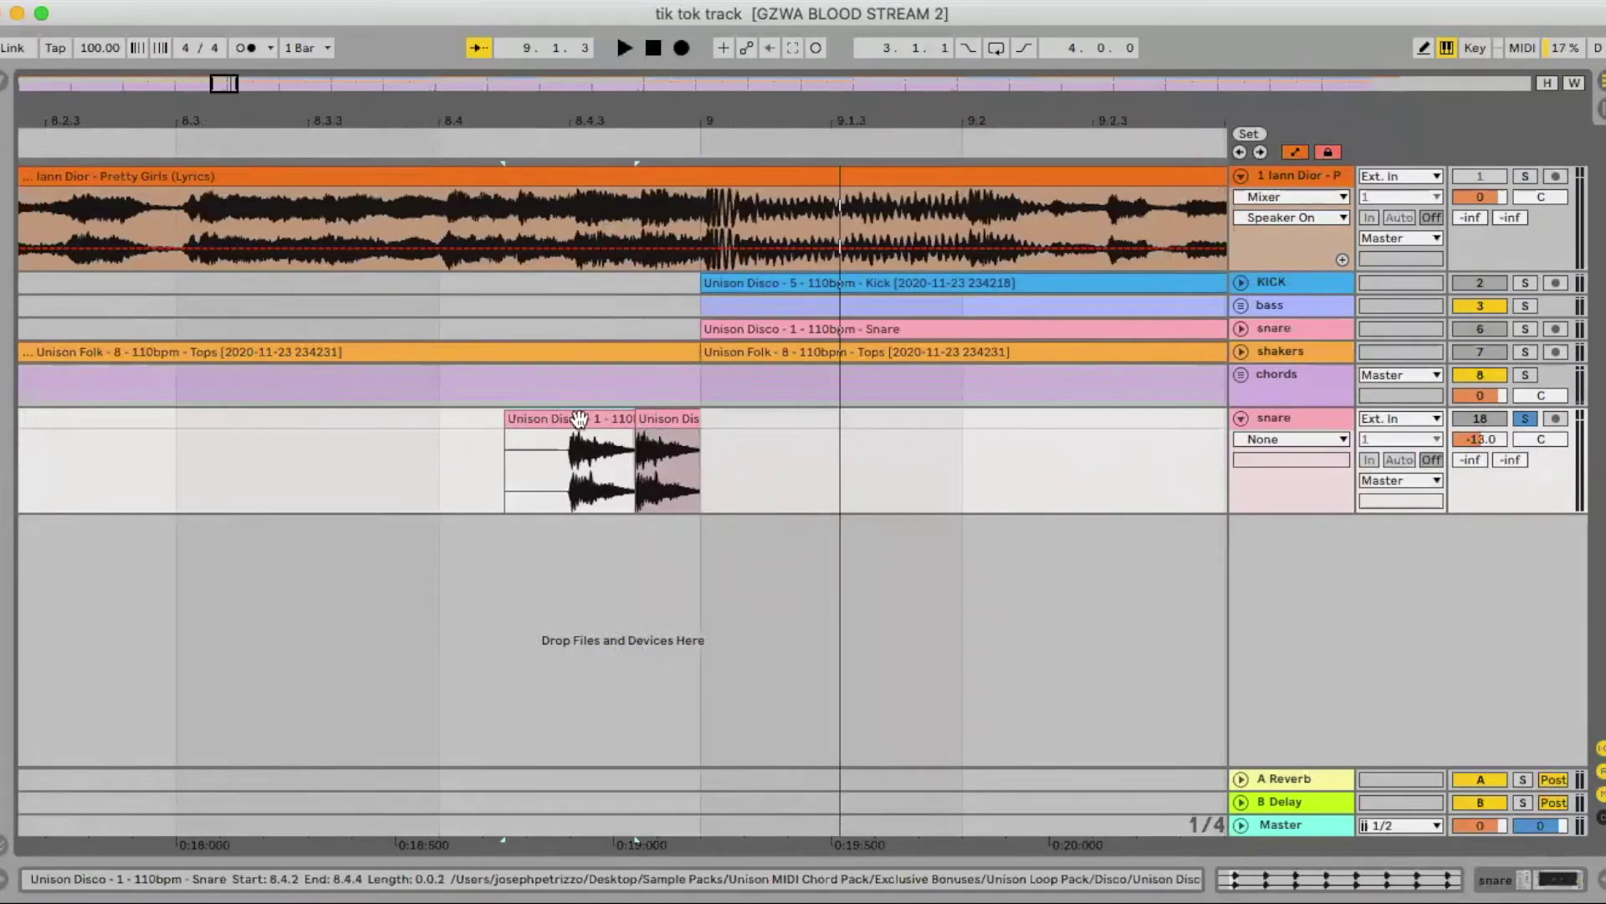
scroll(575, 419, left, 3)
scroll(575, 419, right, 9)
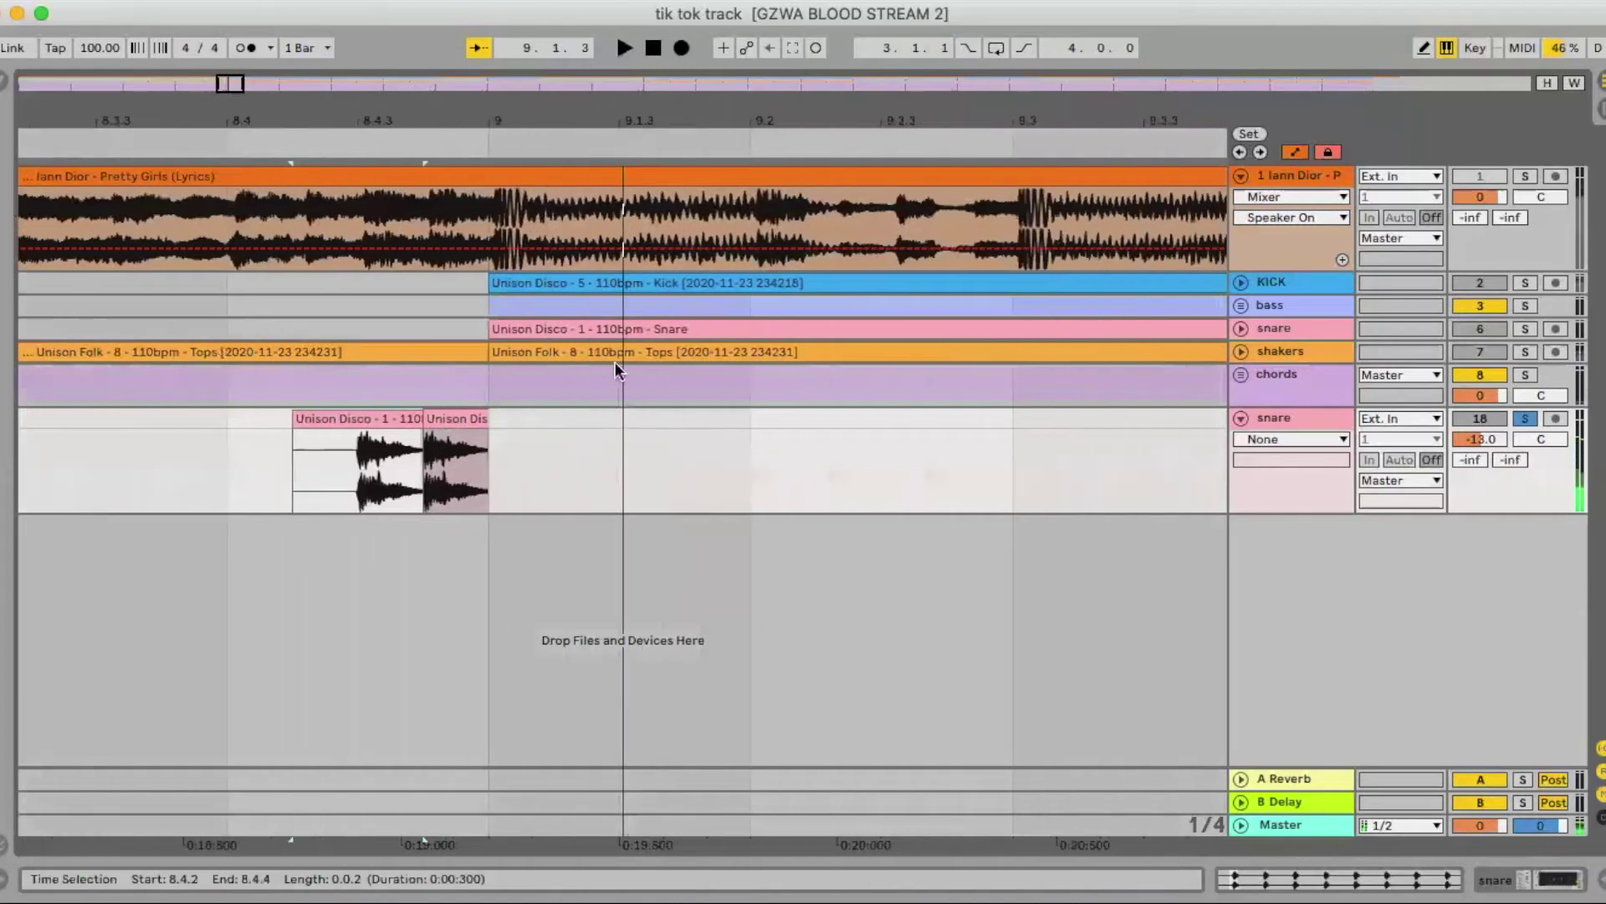
drag(578, 118, 578, 107)
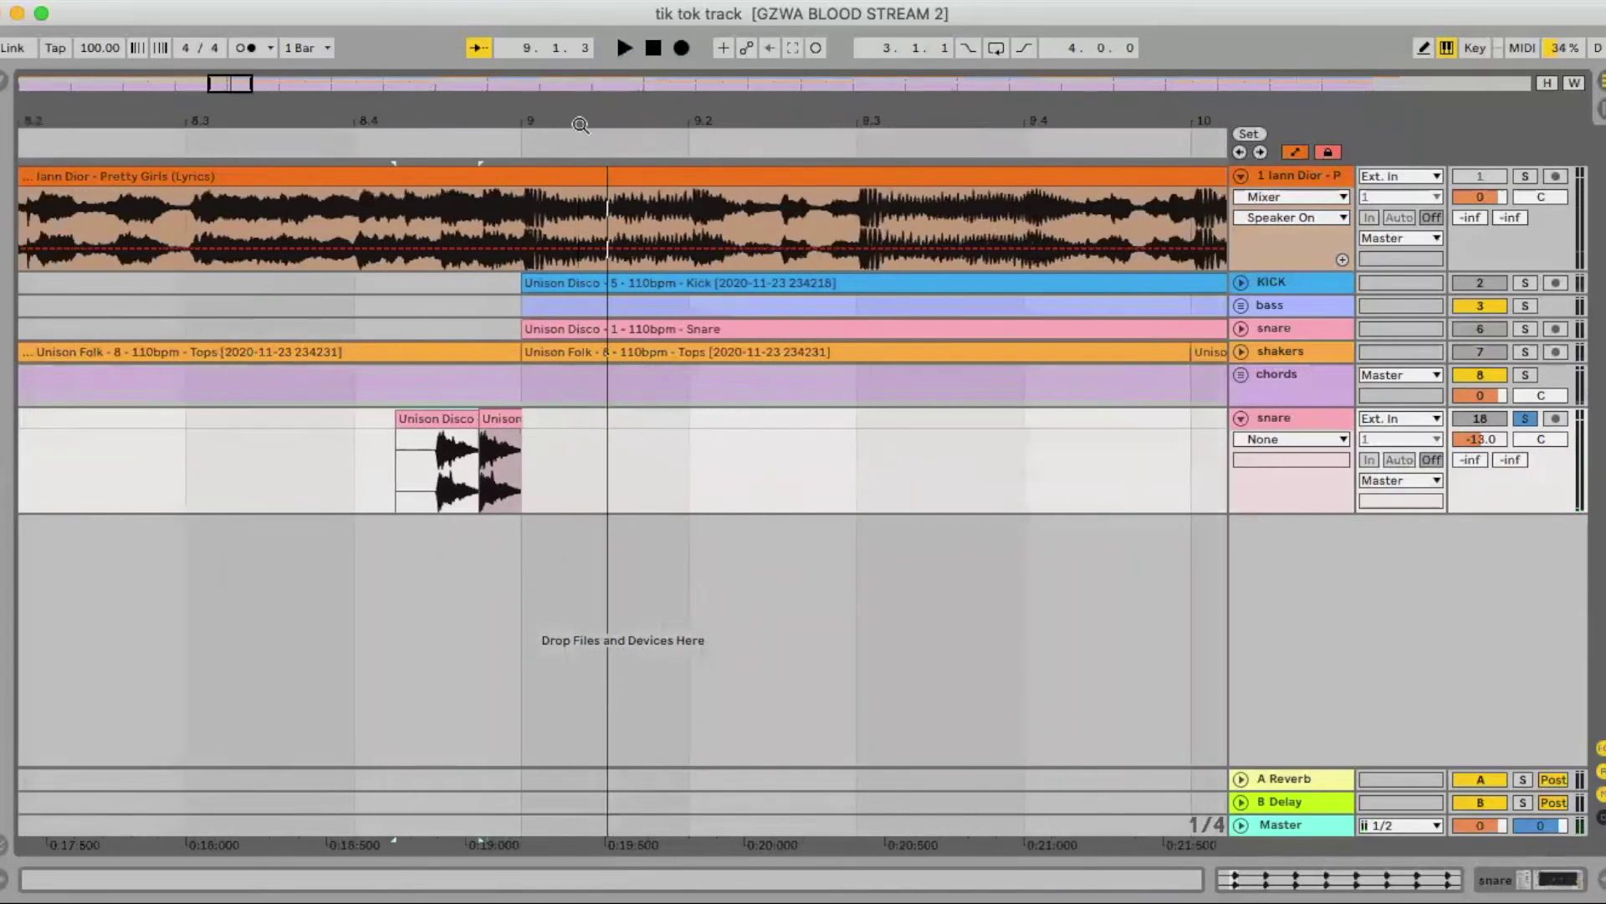
key(x)
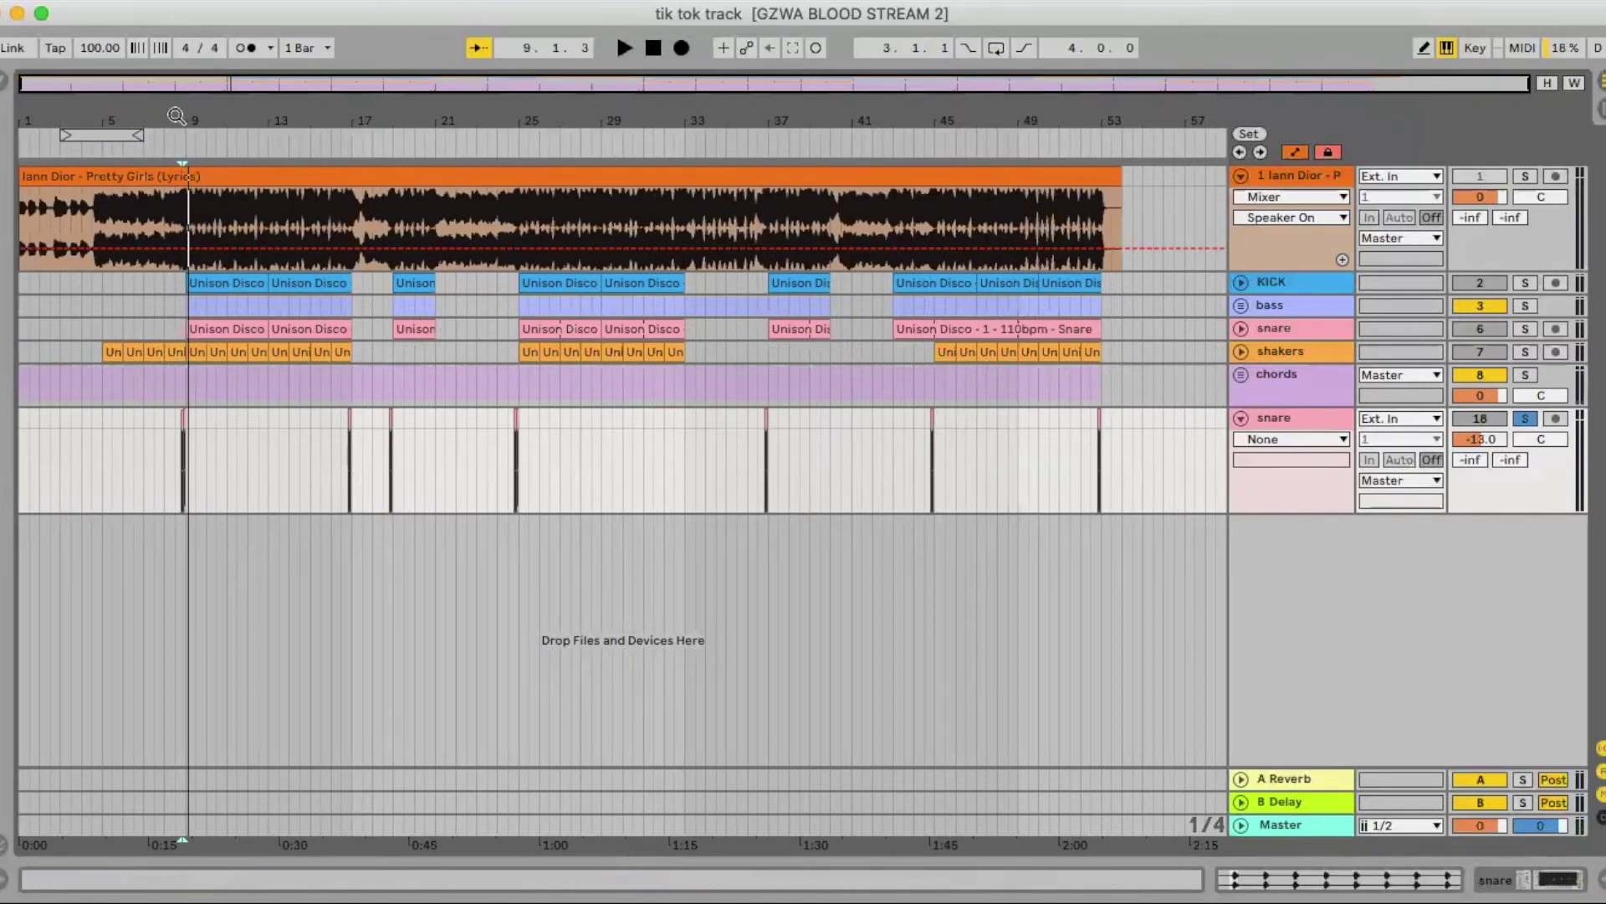
Examine the four tom shots leading into bar 9 and play the soloed fill.
key(z)
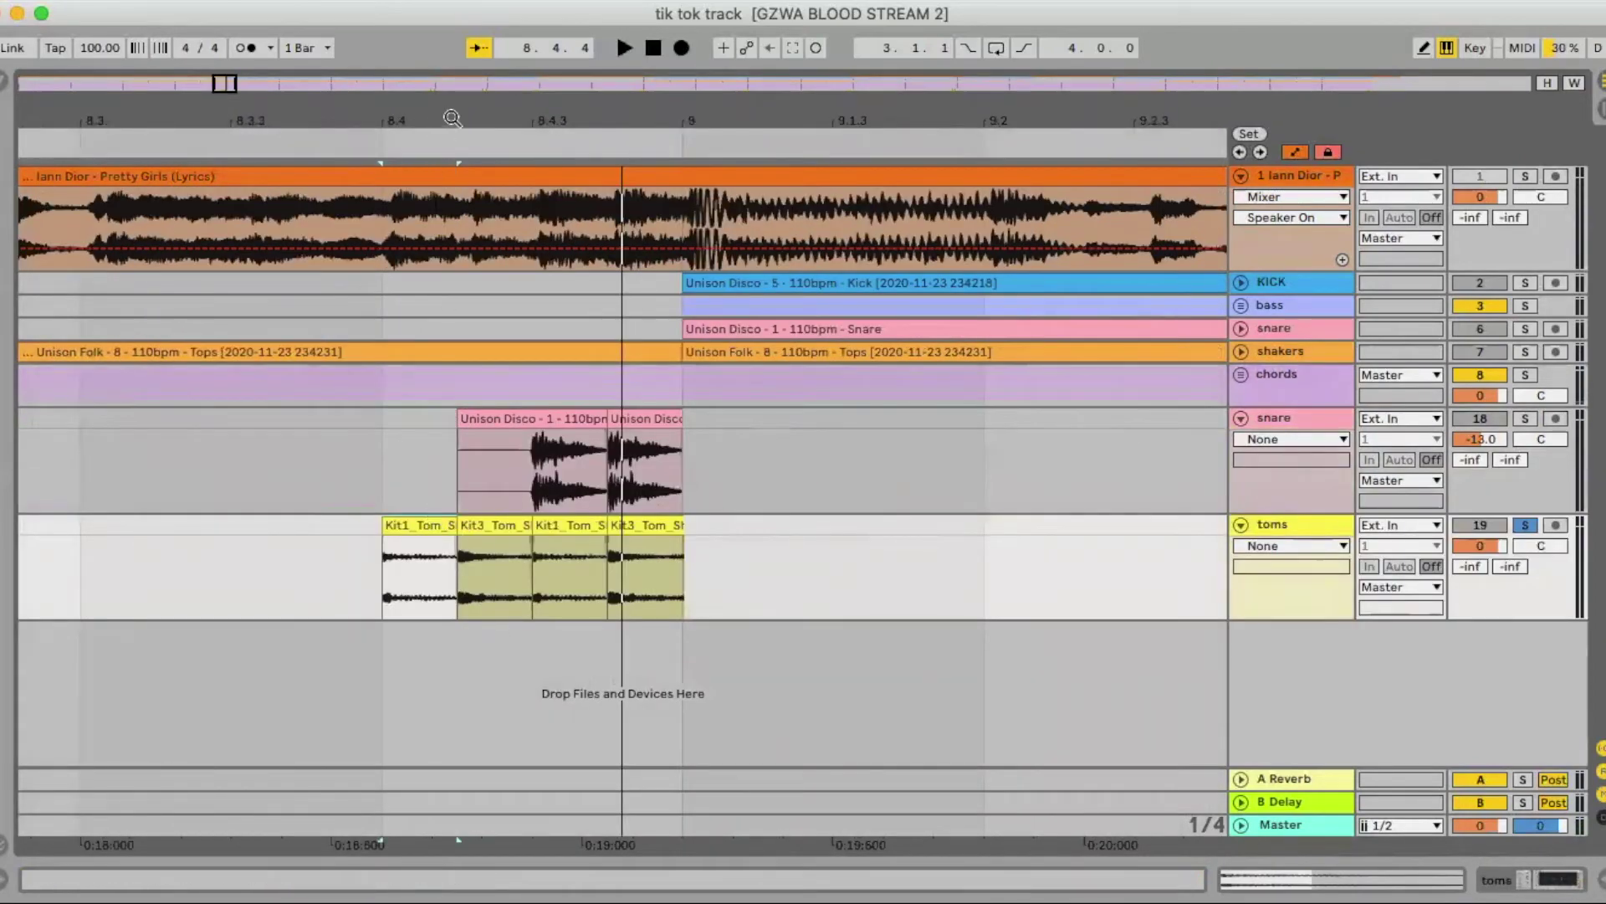
drag(441, 140, 422, 277)
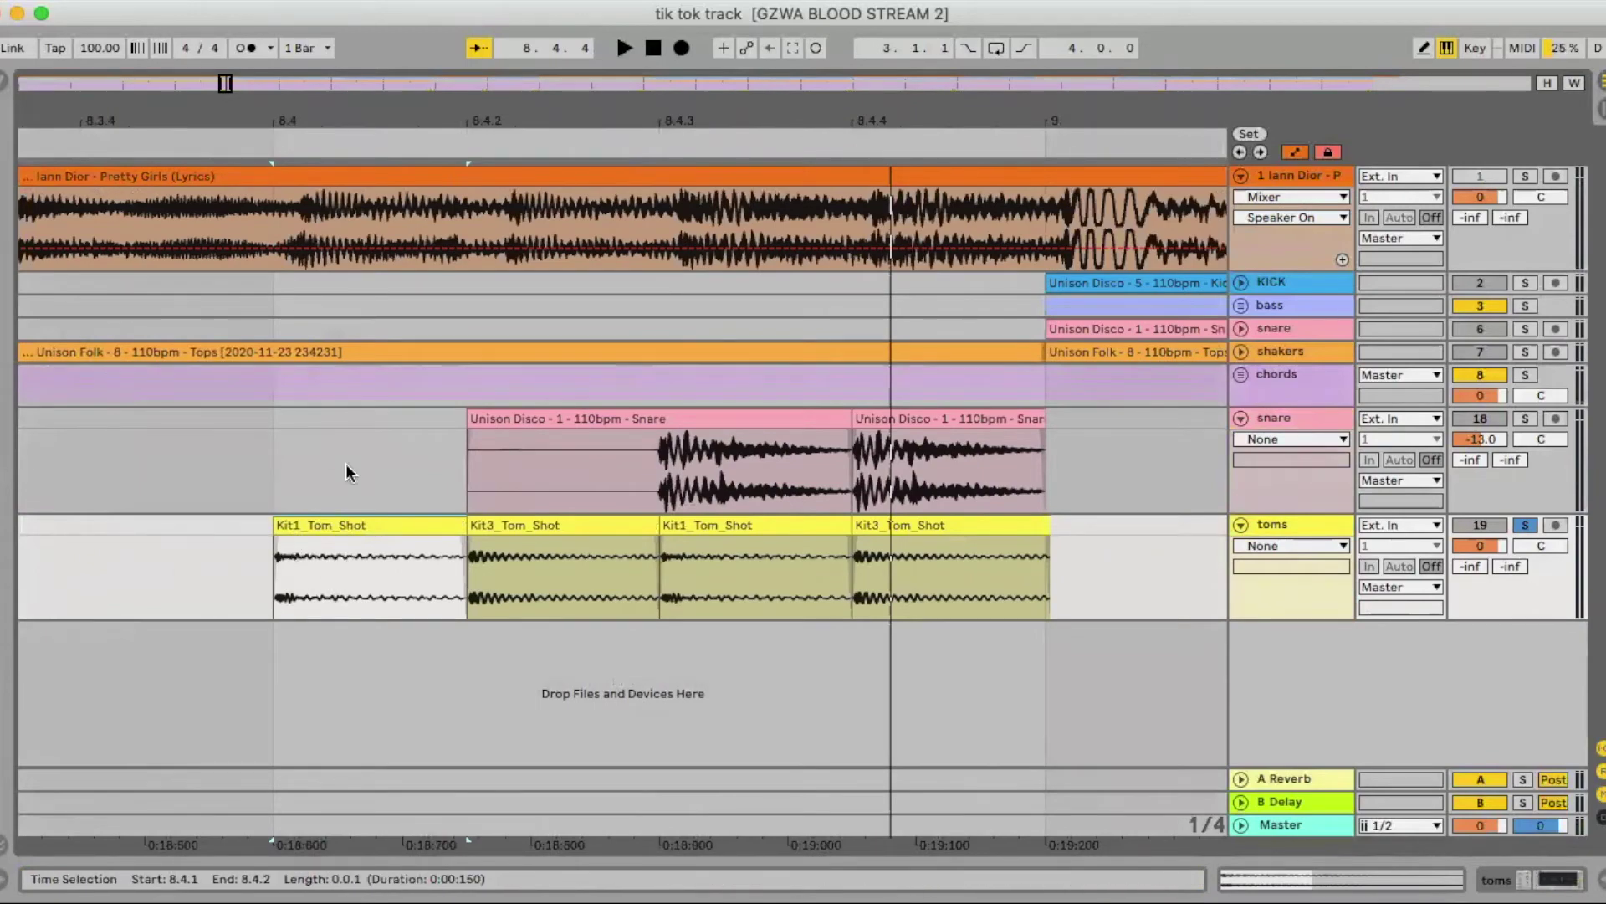
drag(320, 114, 322, 94)
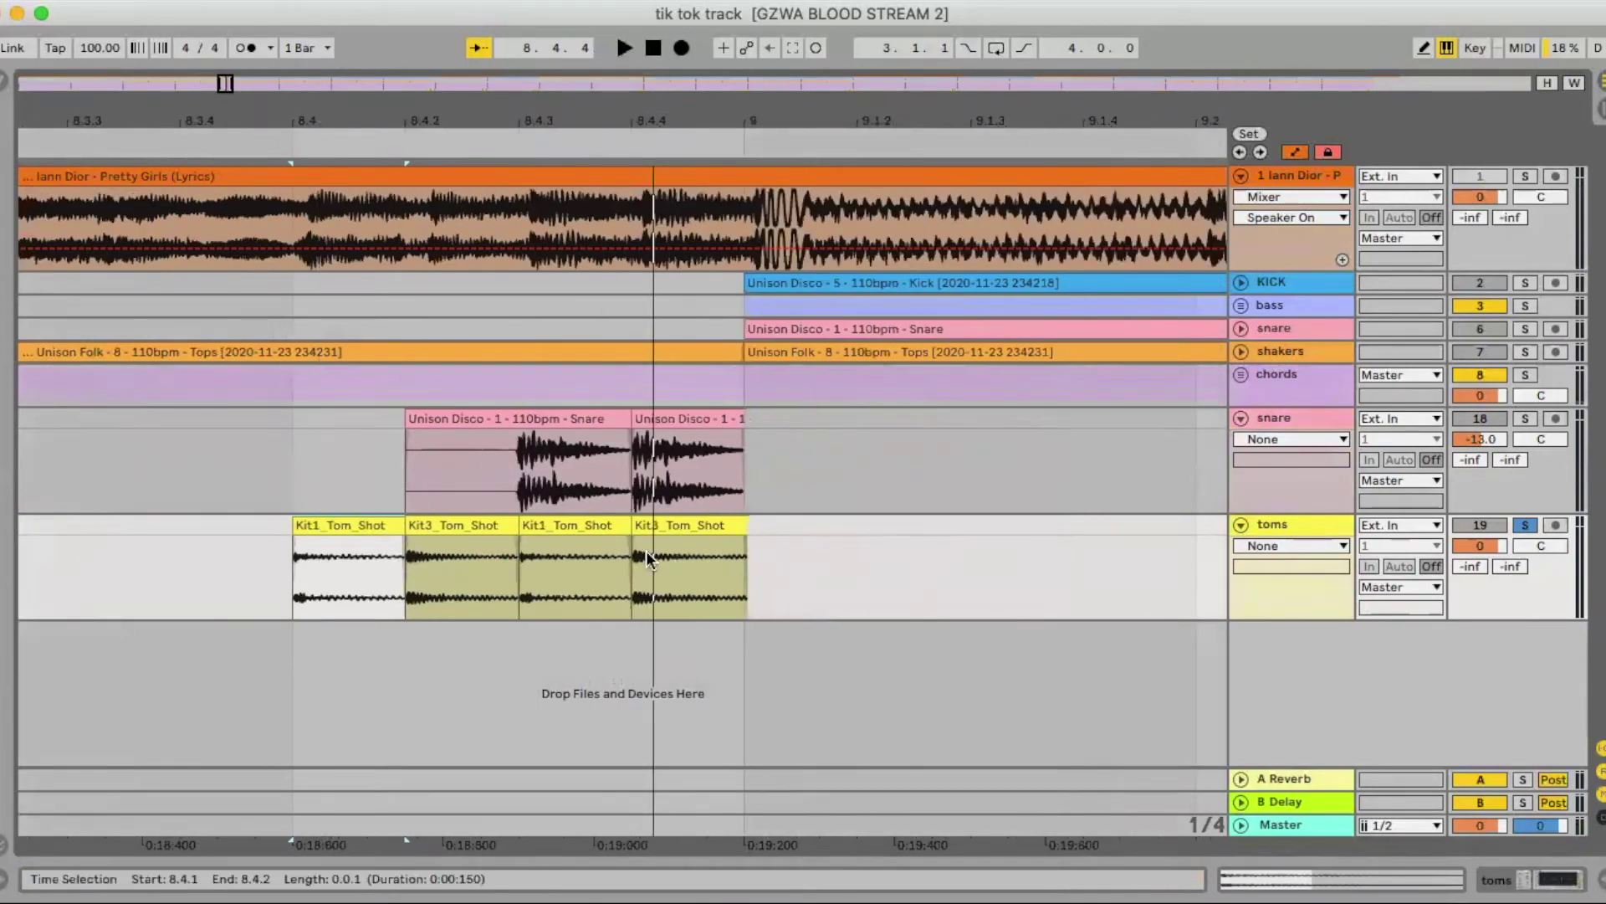
key(space)
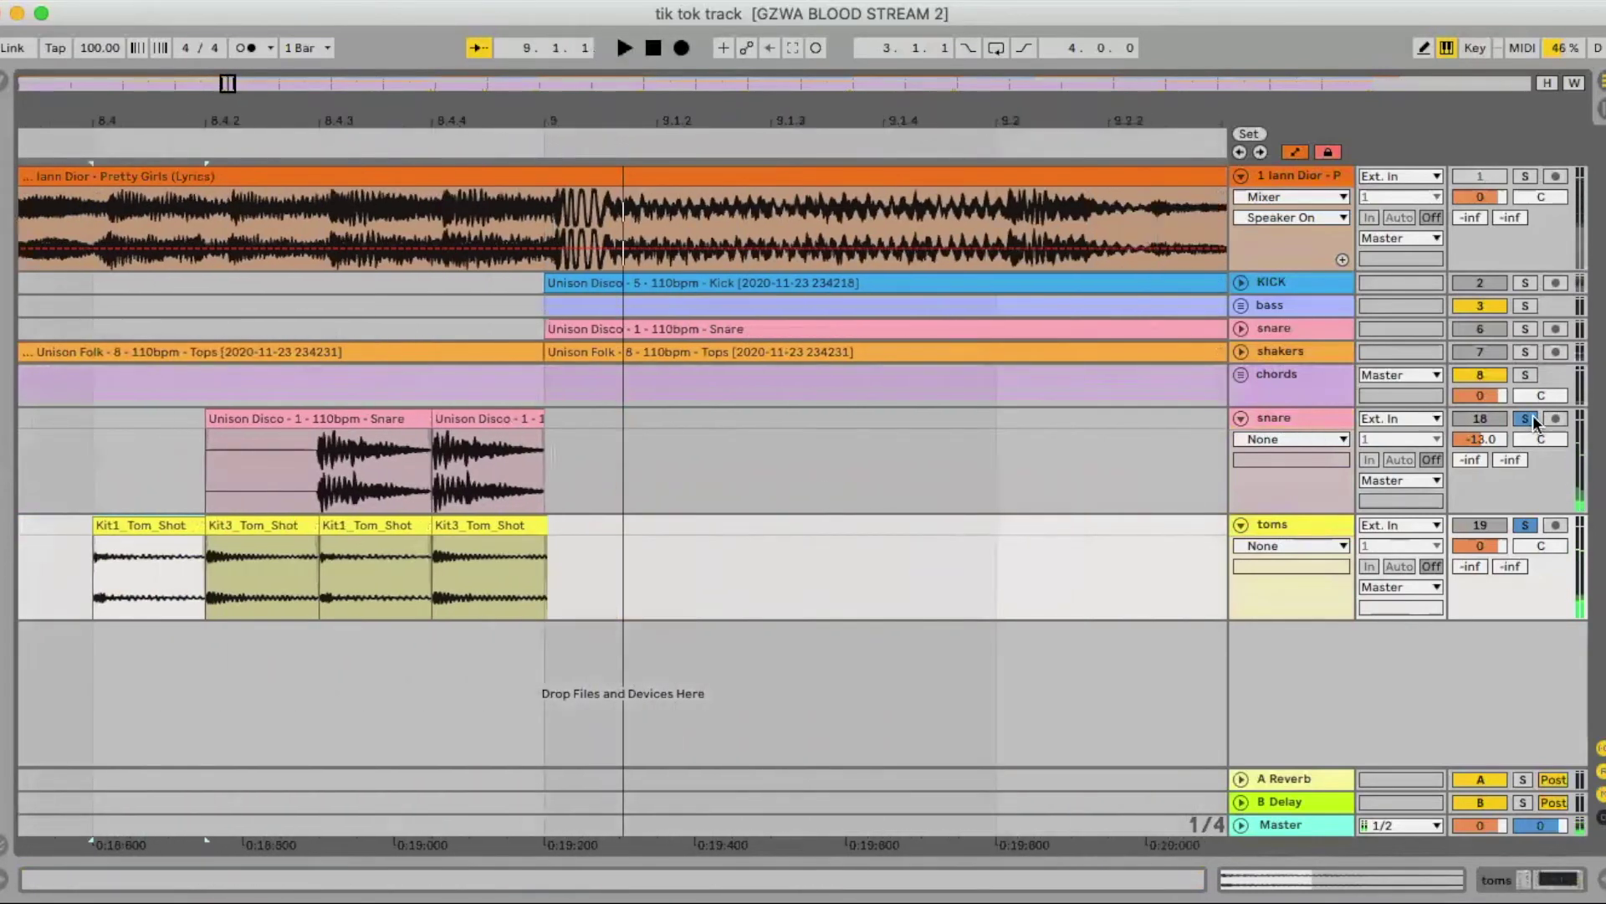
Unsolo the snare and toms fill tracks, hear the transition into bar 9 with the full mix, and stop playback.
click(1525, 419)
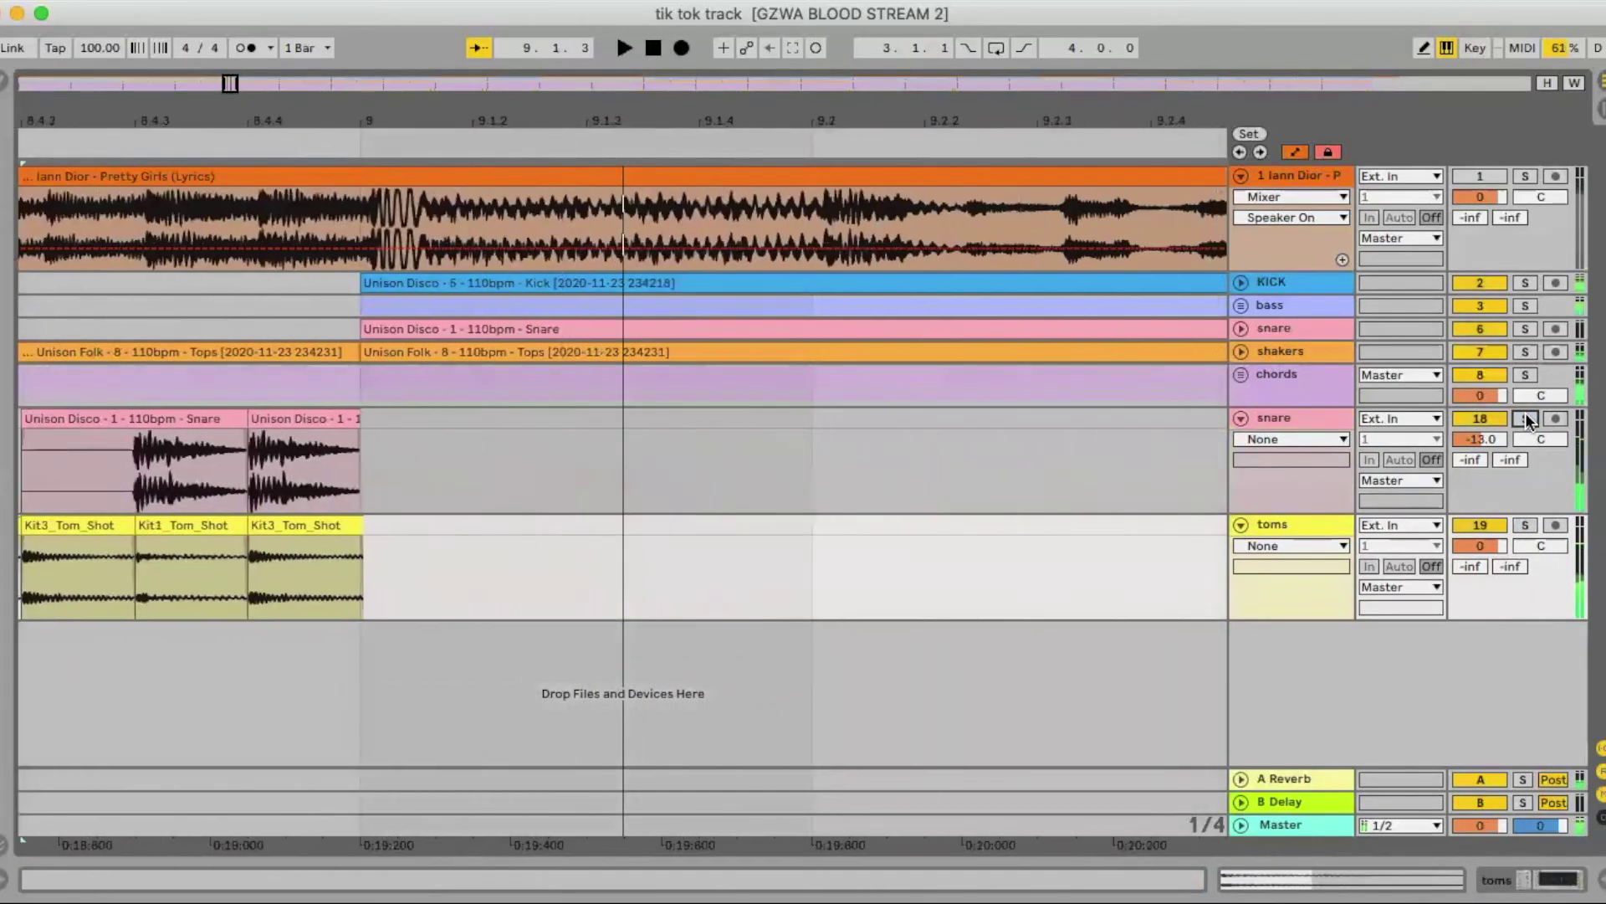
key(space)
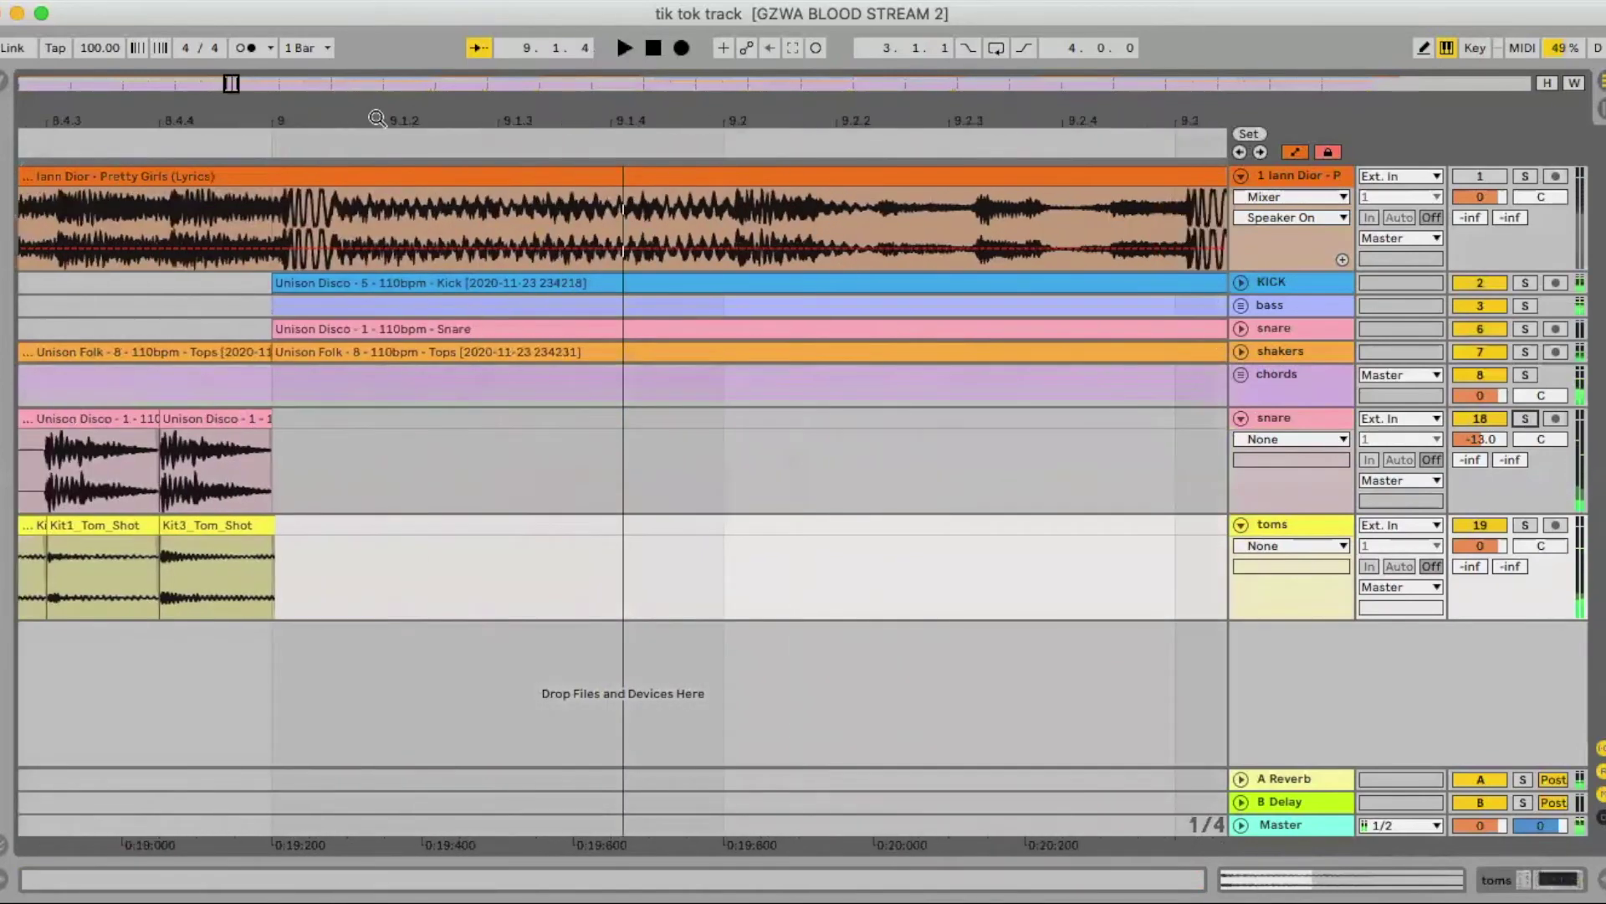
drag(377, 118, 384, 475)
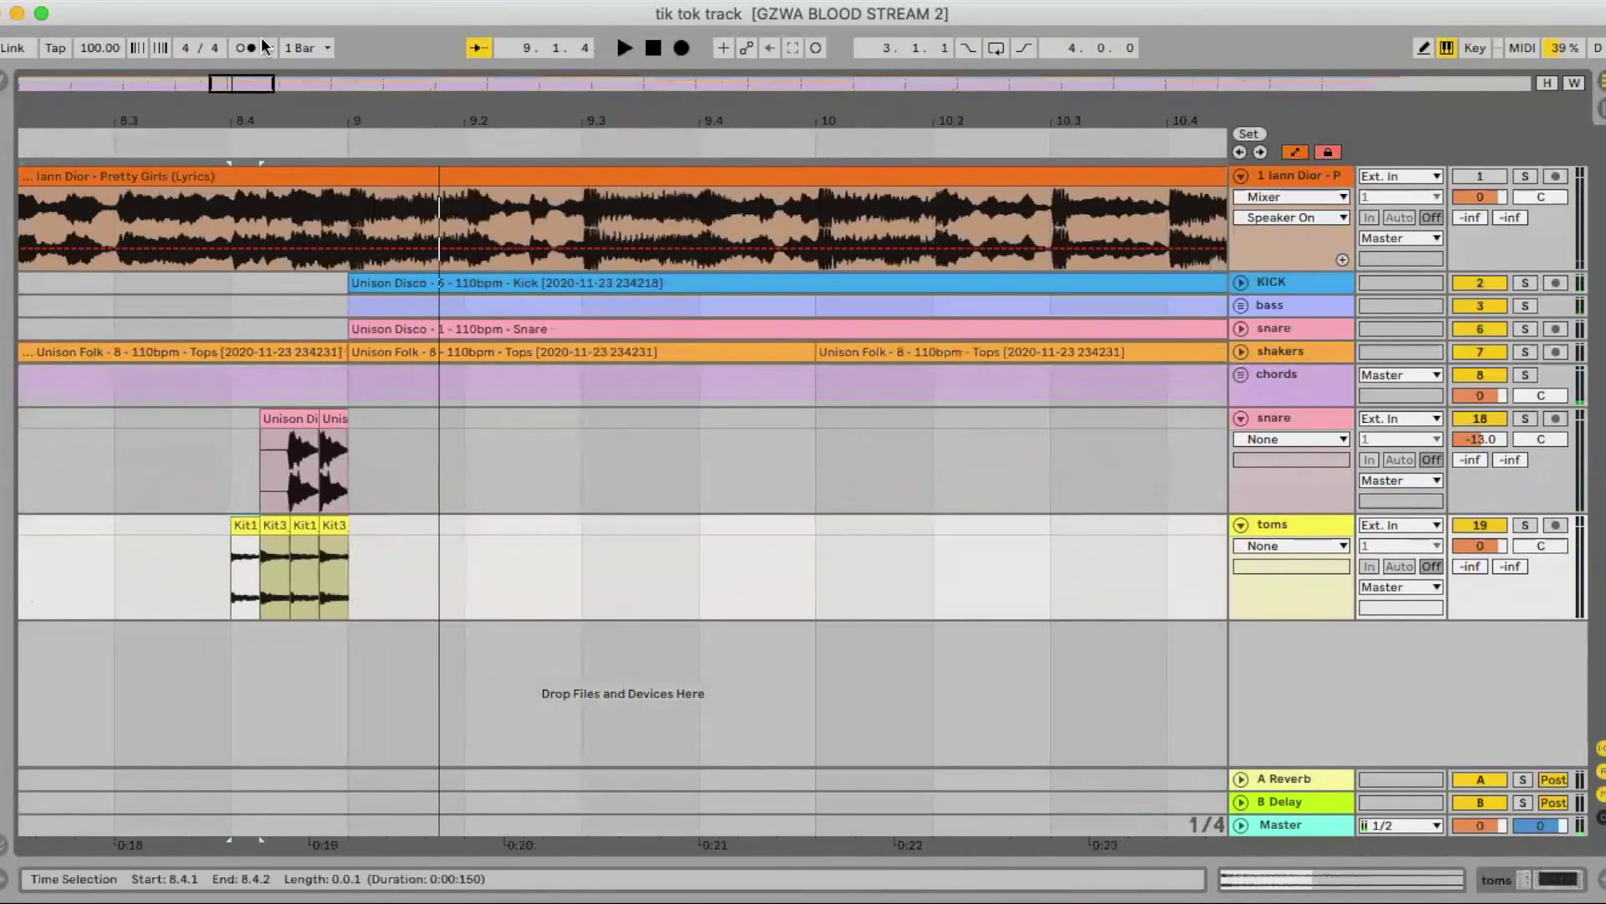
drag(306, 125, 306, 59)
Expand and collapse the bass and chords groups in turn to review their layers.
click(1241, 351)
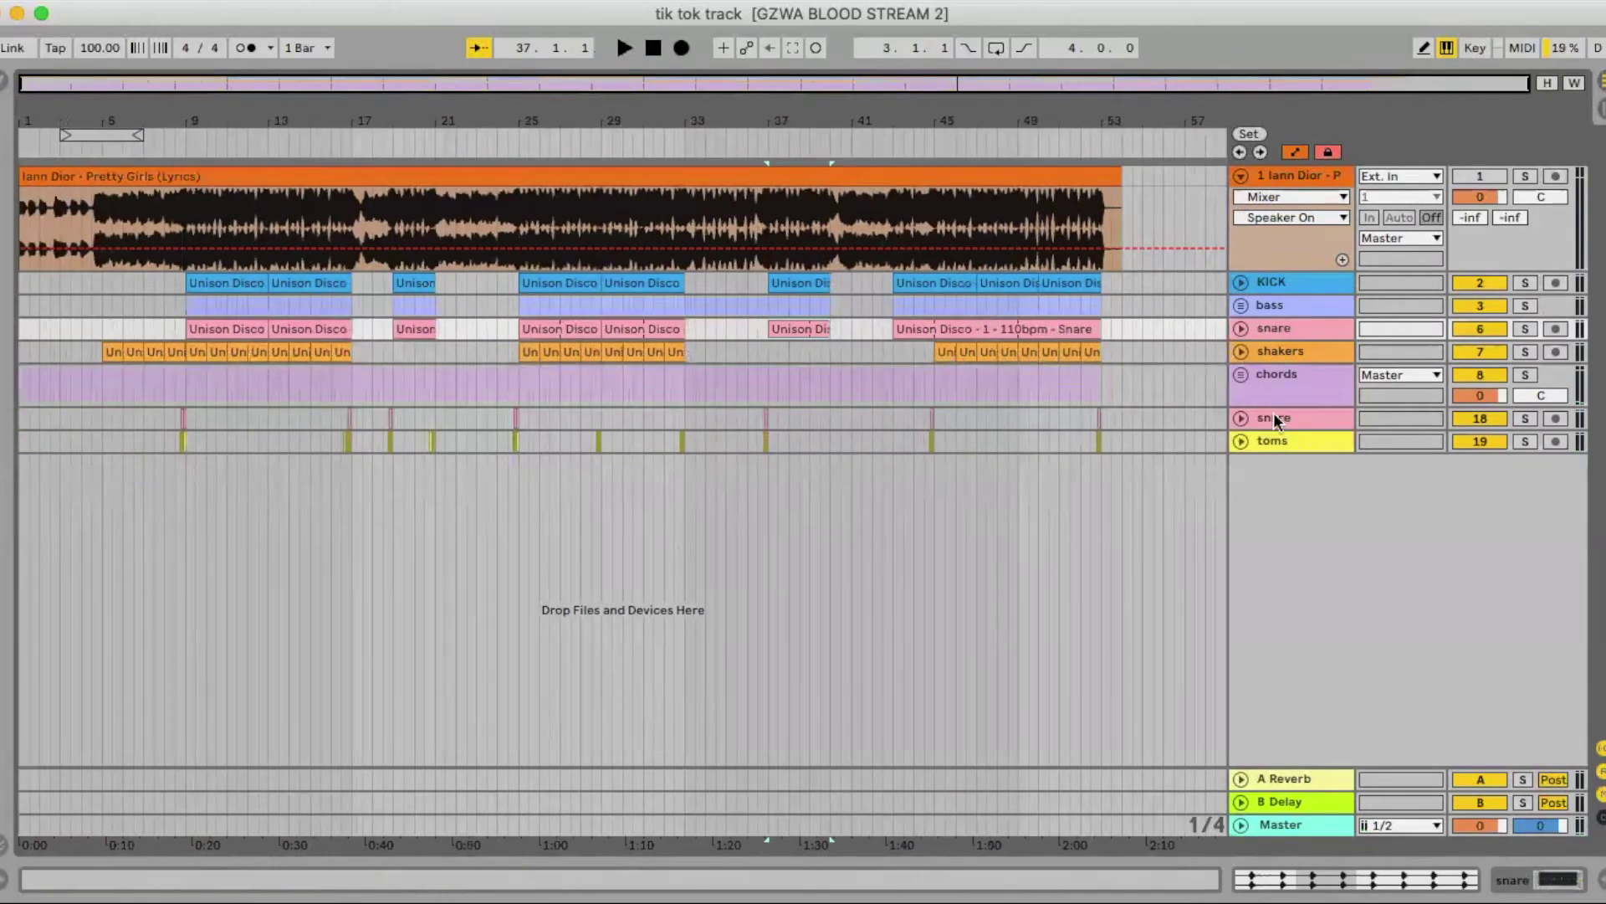
click(1241, 307)
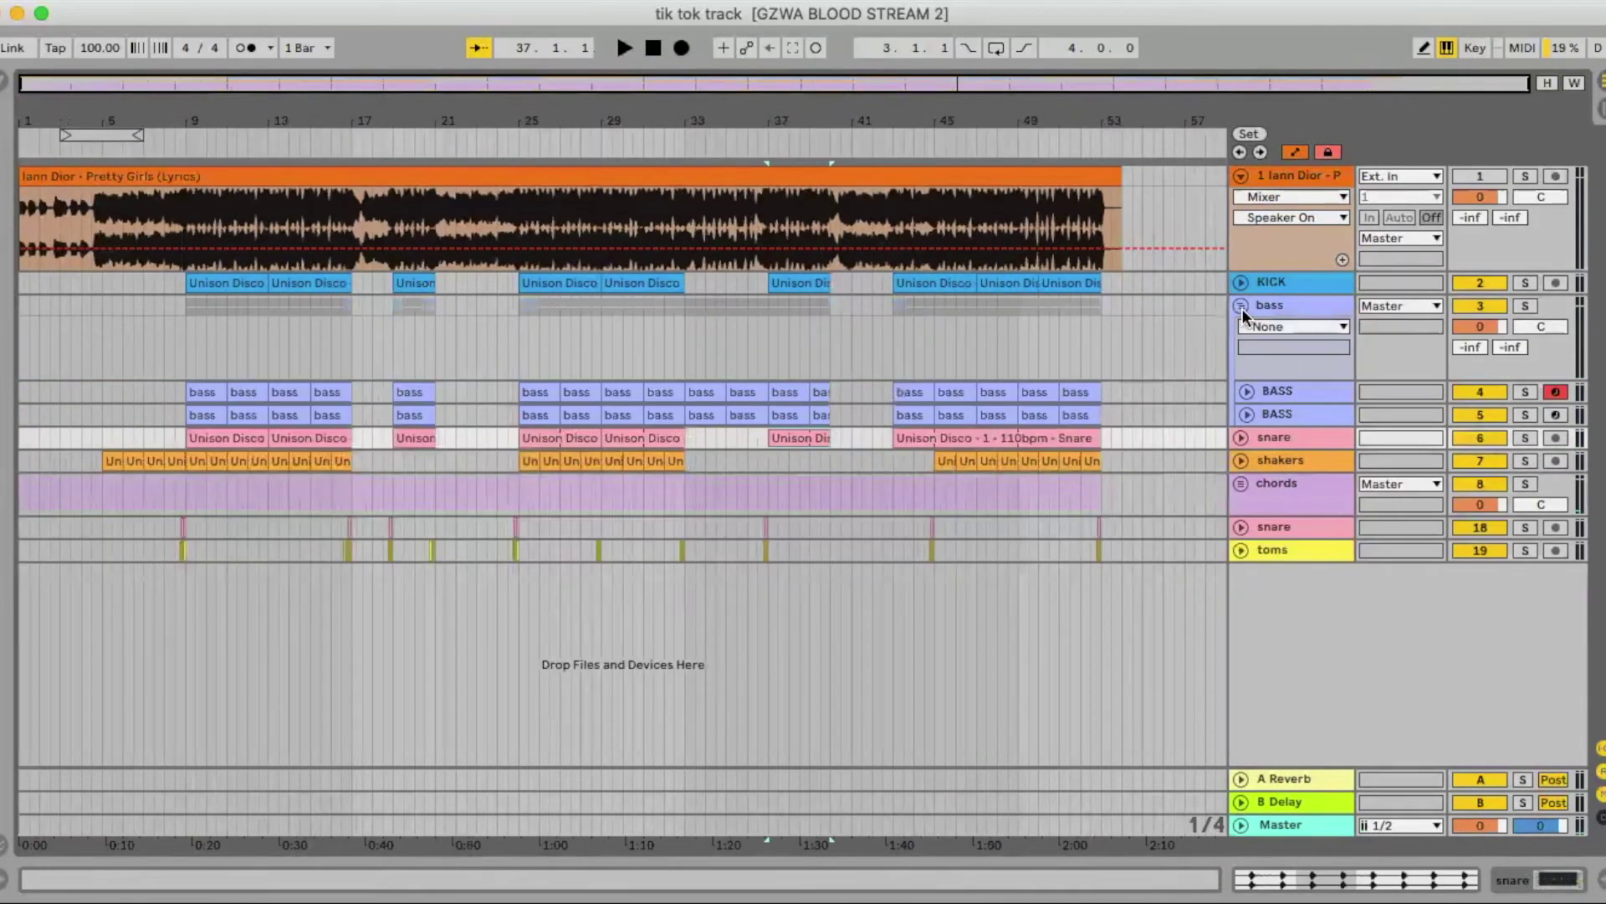
click(1242, 308)
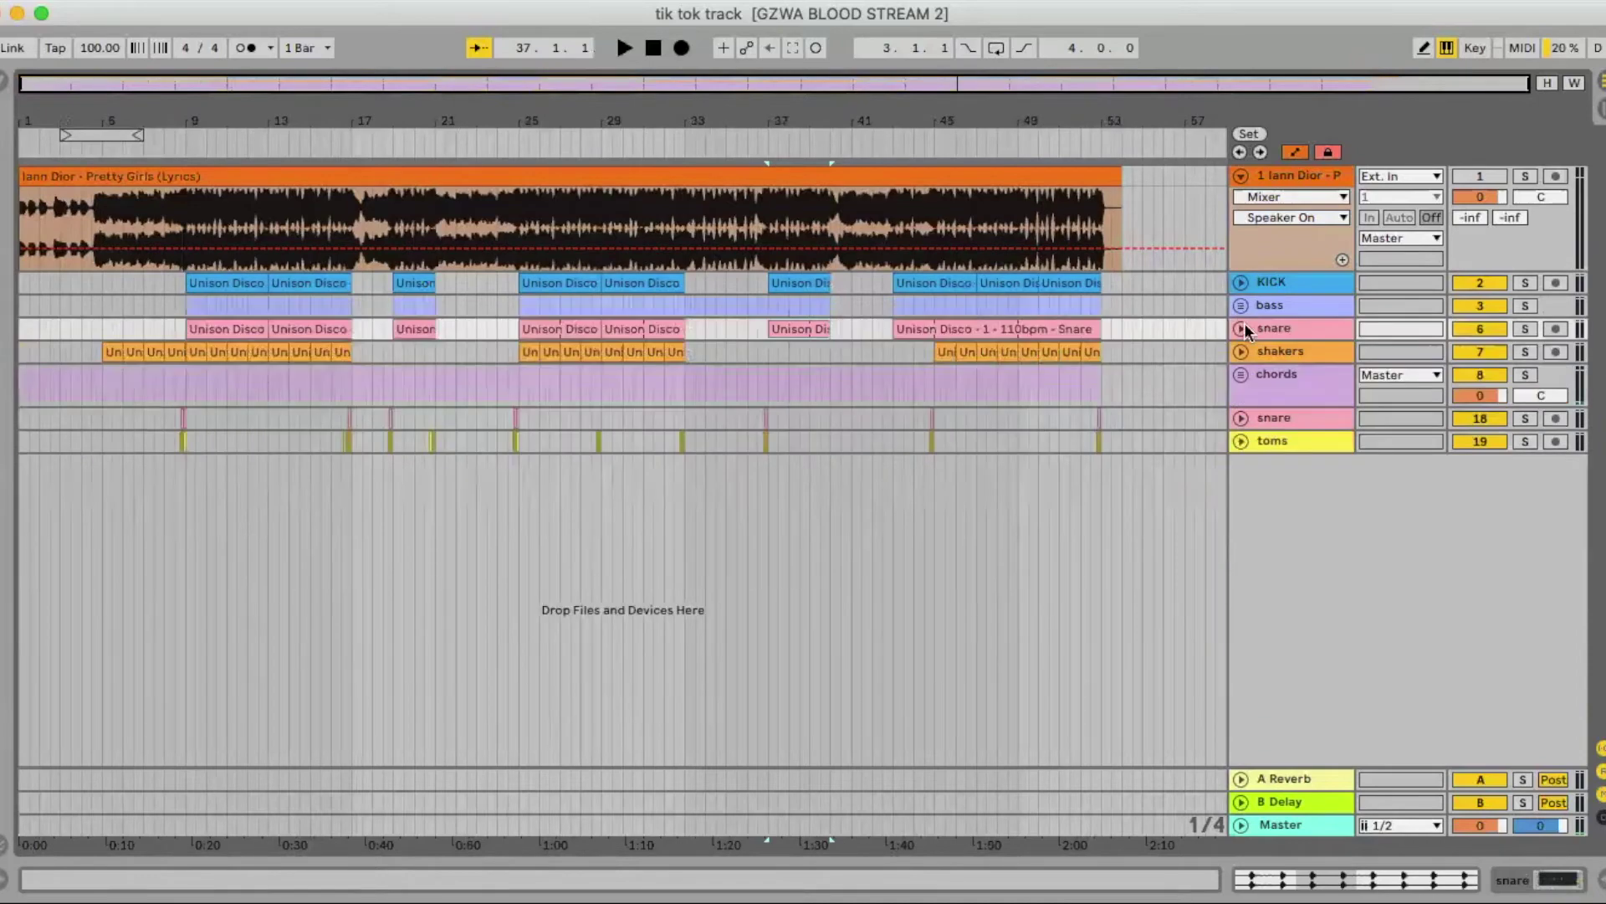
click(1241, 377)
click(1242, 376)
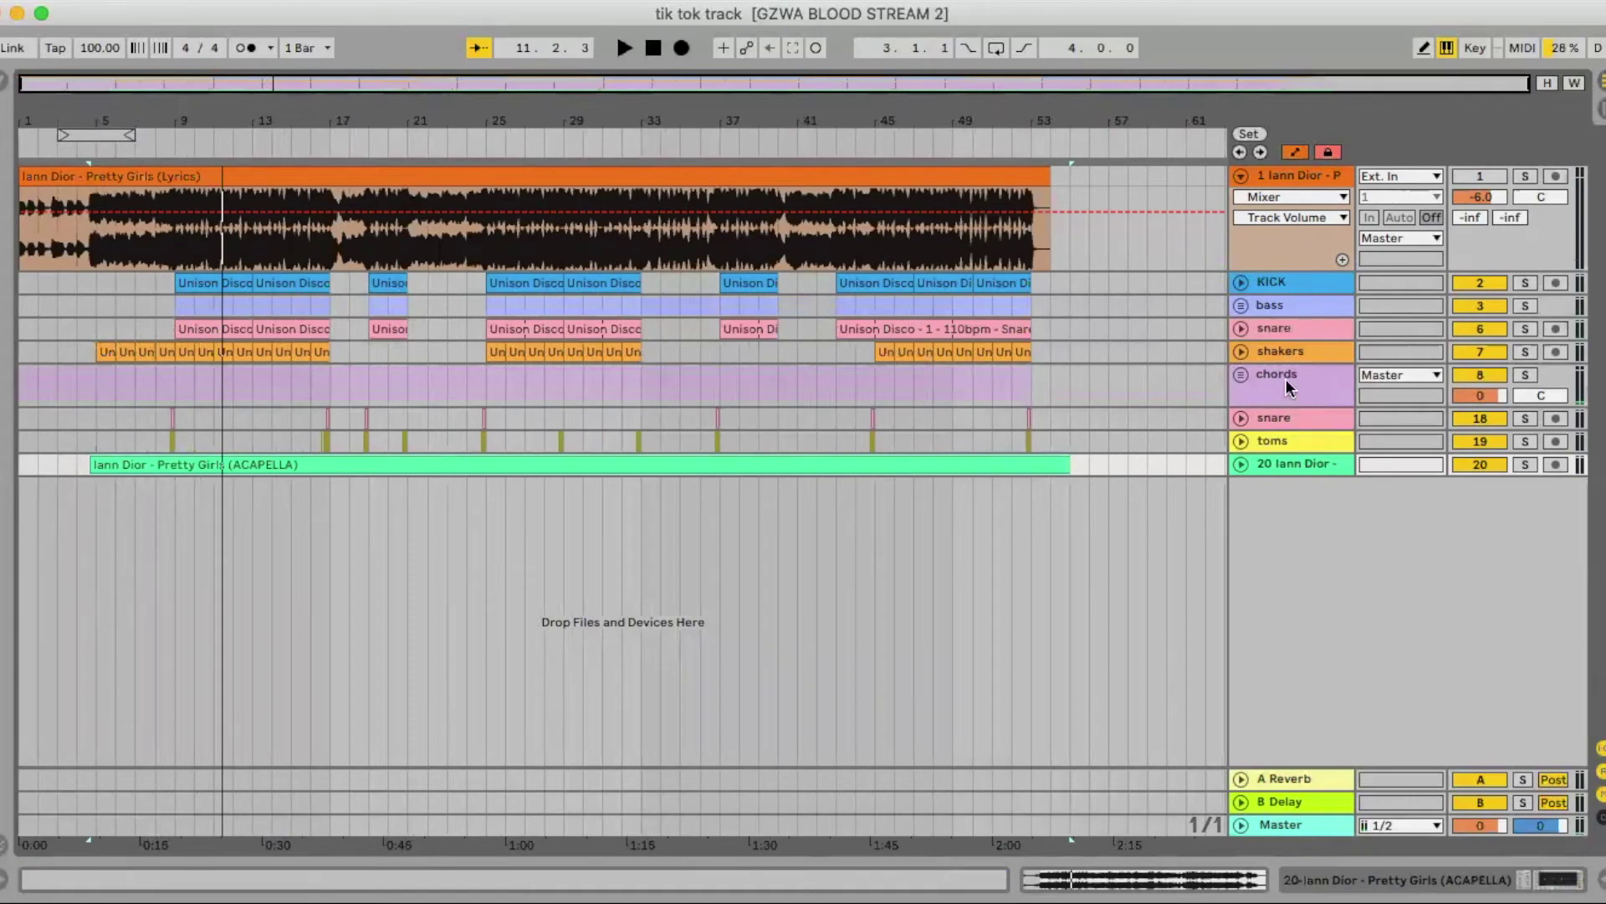
Move the 2017 House Loop 4 percussion clip to start at bar 9, play it soloed, and hide the browser.
click(1303, 442)
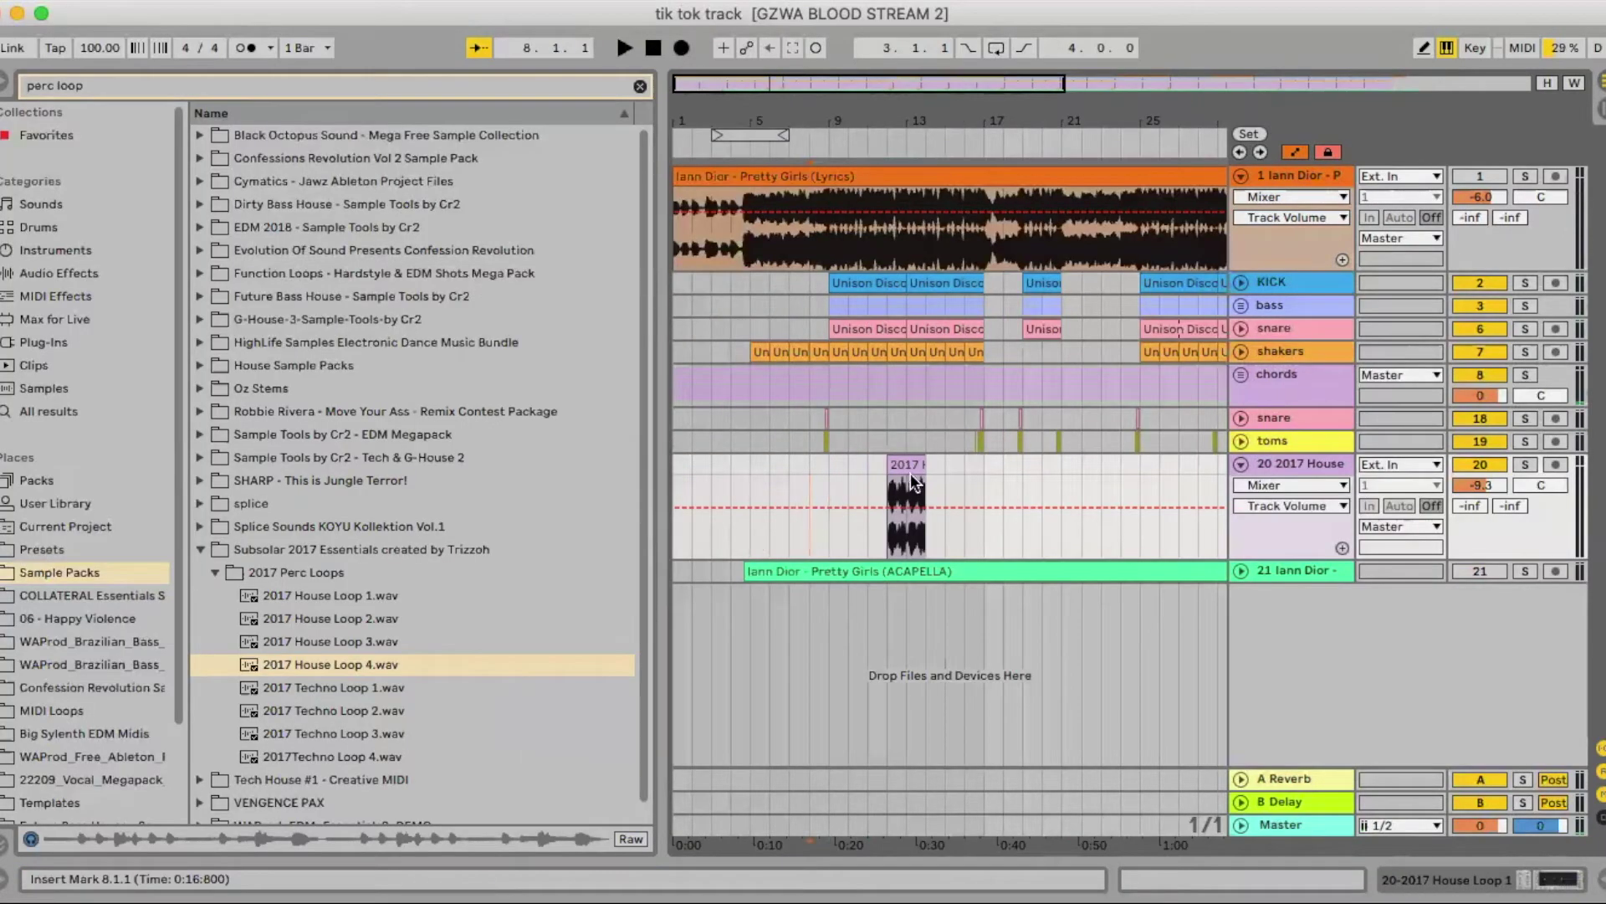
drag(915, 483, 852, 462)
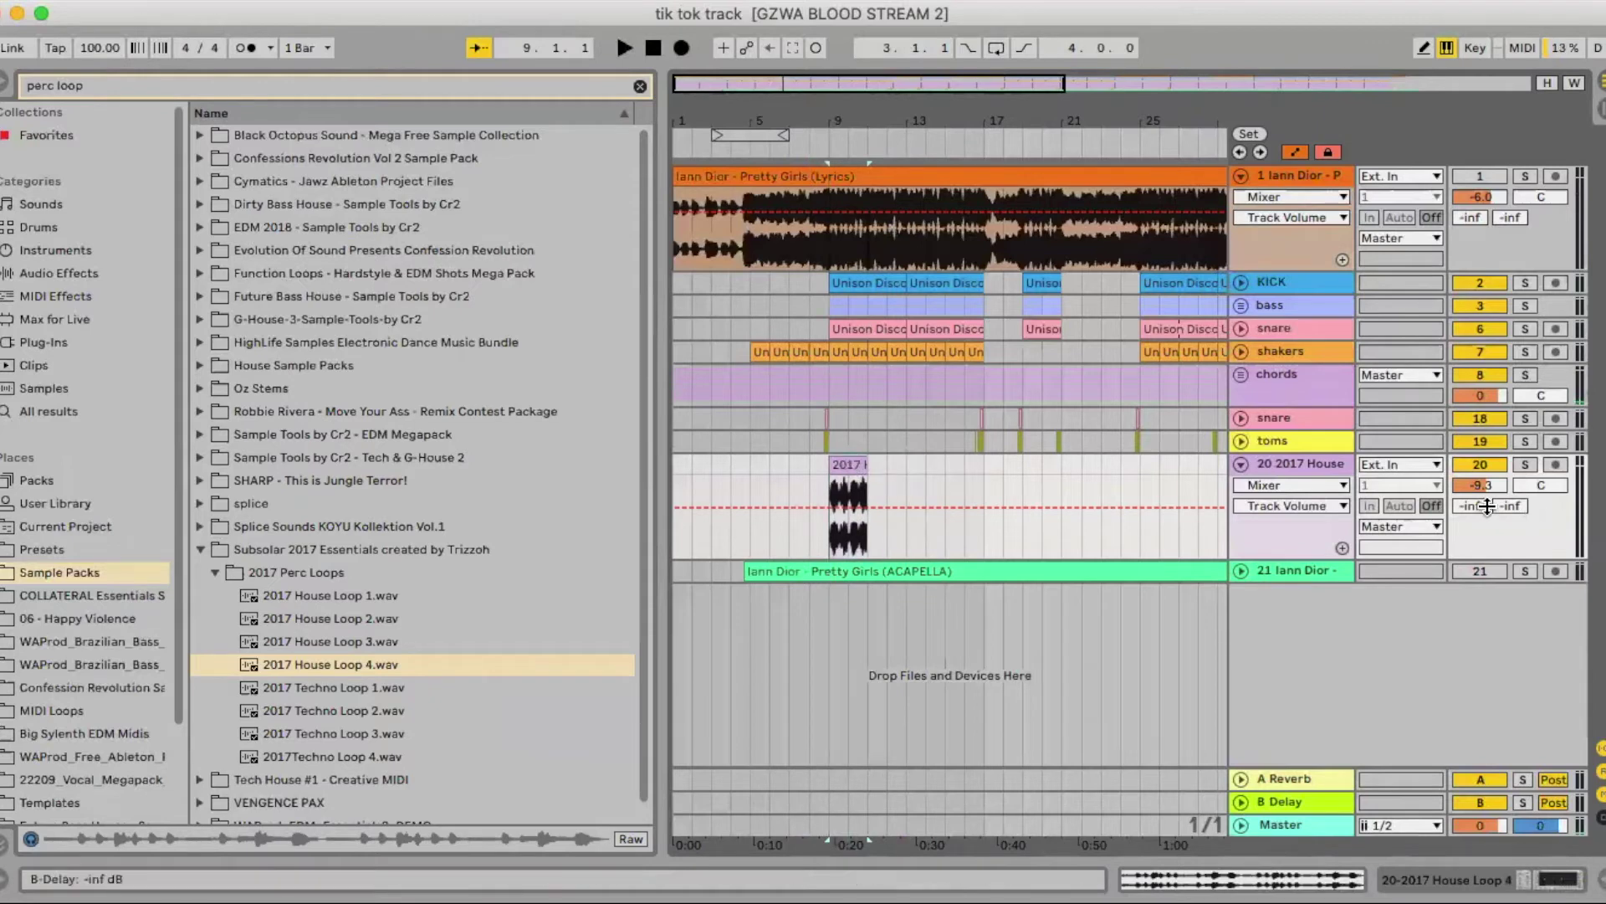
click(1521, 464)
key(space)
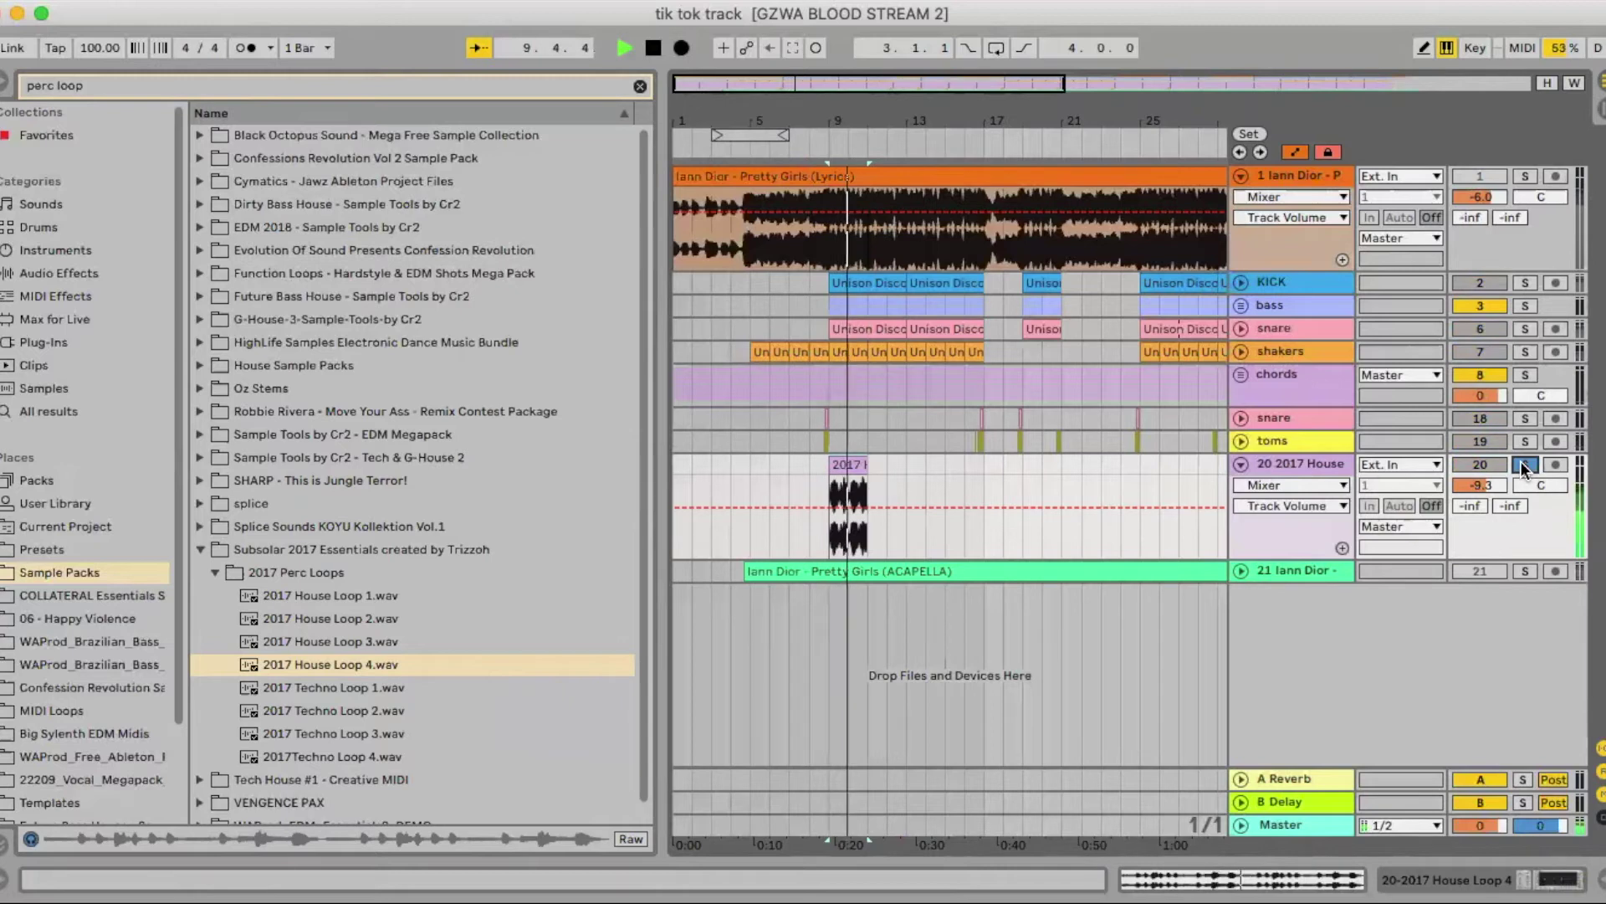
key(space)
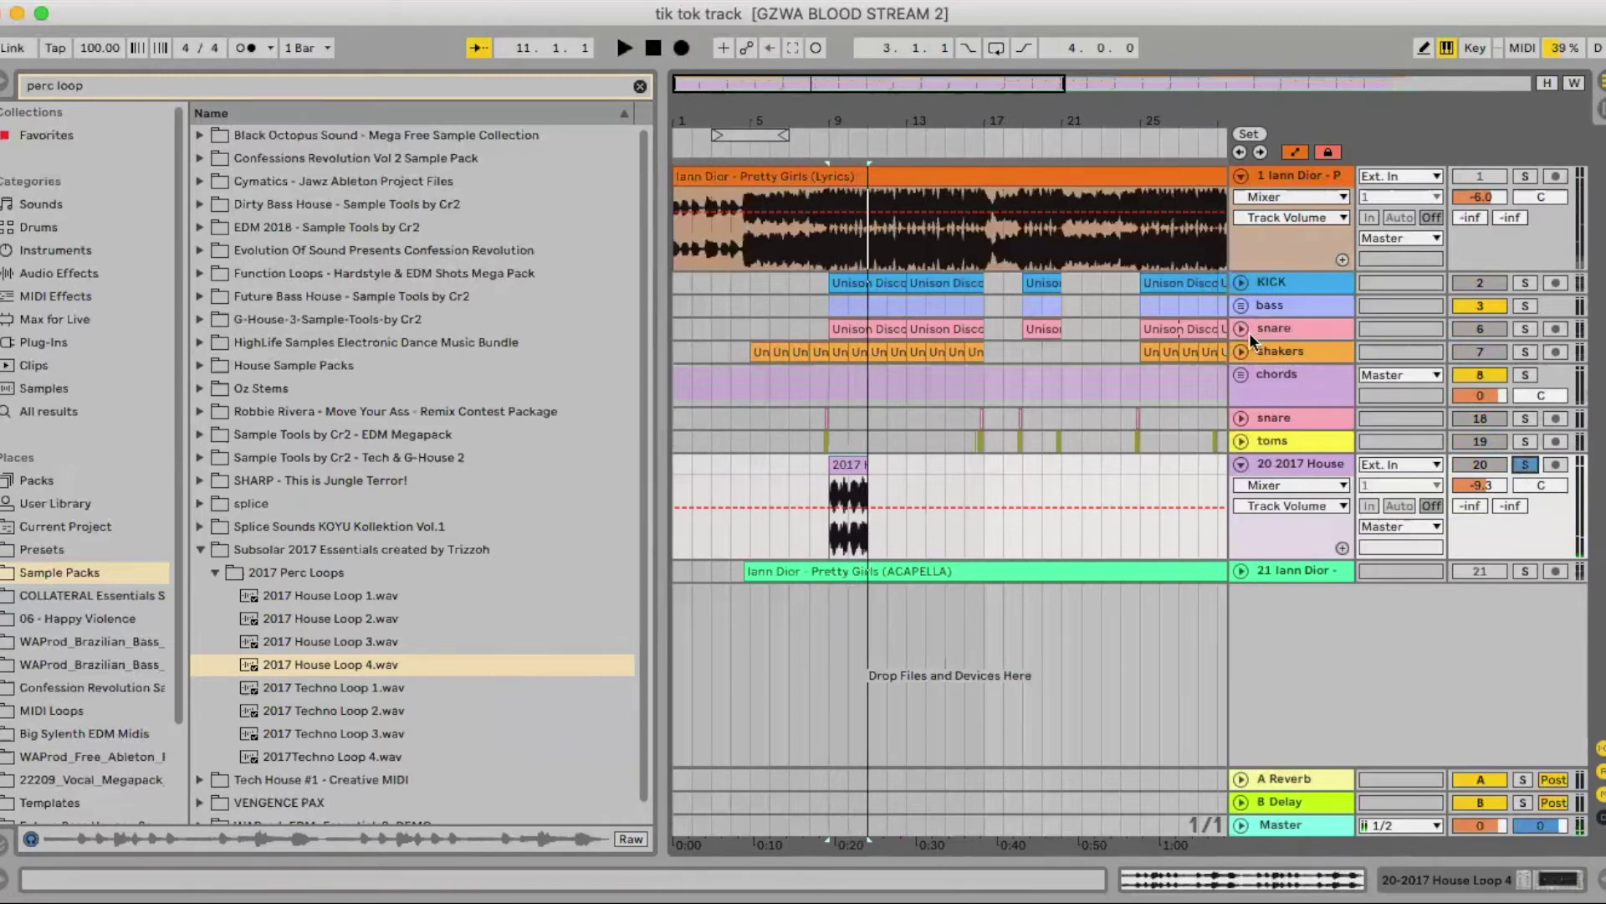
key(super+alt+b)
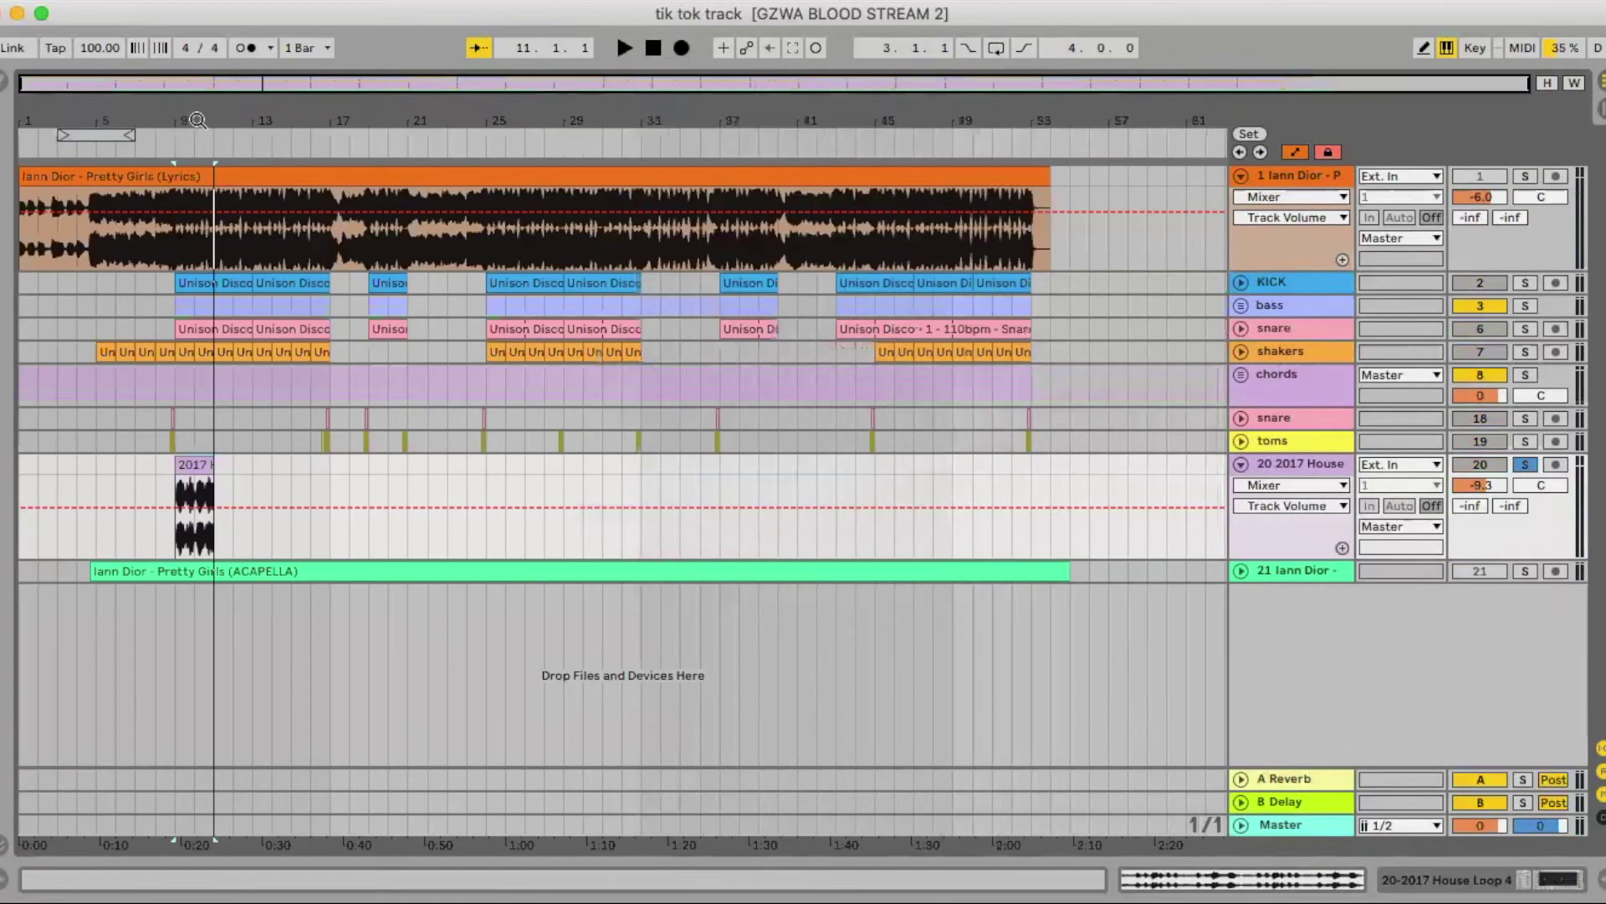
Duplicate the 2017 House Loop 4 clip three times so the percussion fills bars 9 to 17.
drag(117, 119, 191, 318)
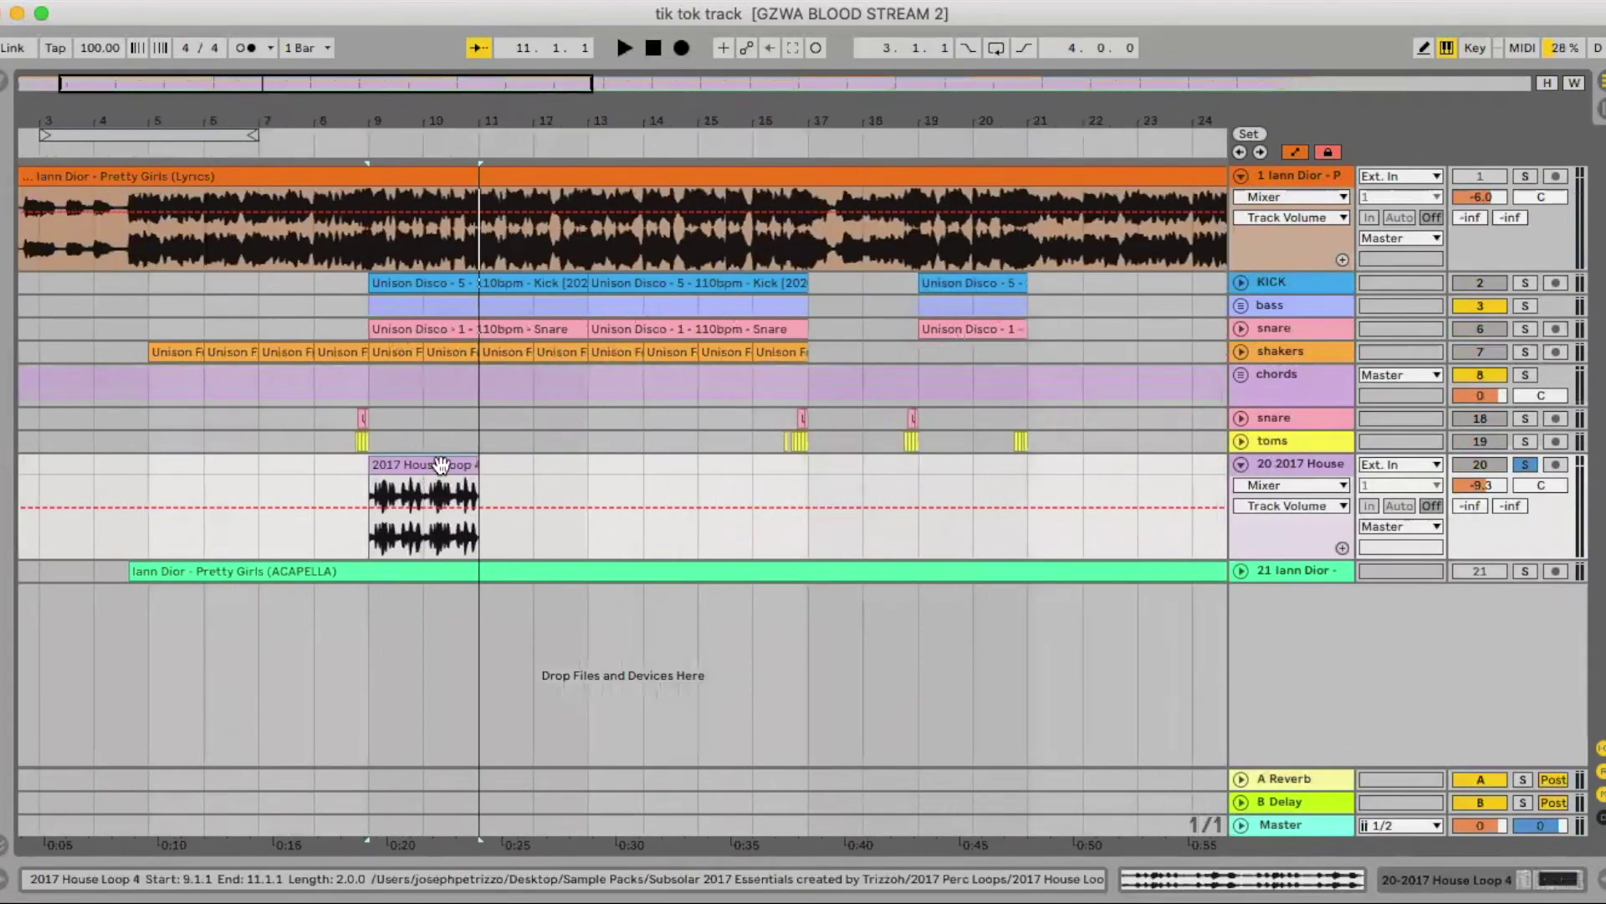
key(super+d)
key(super+d)
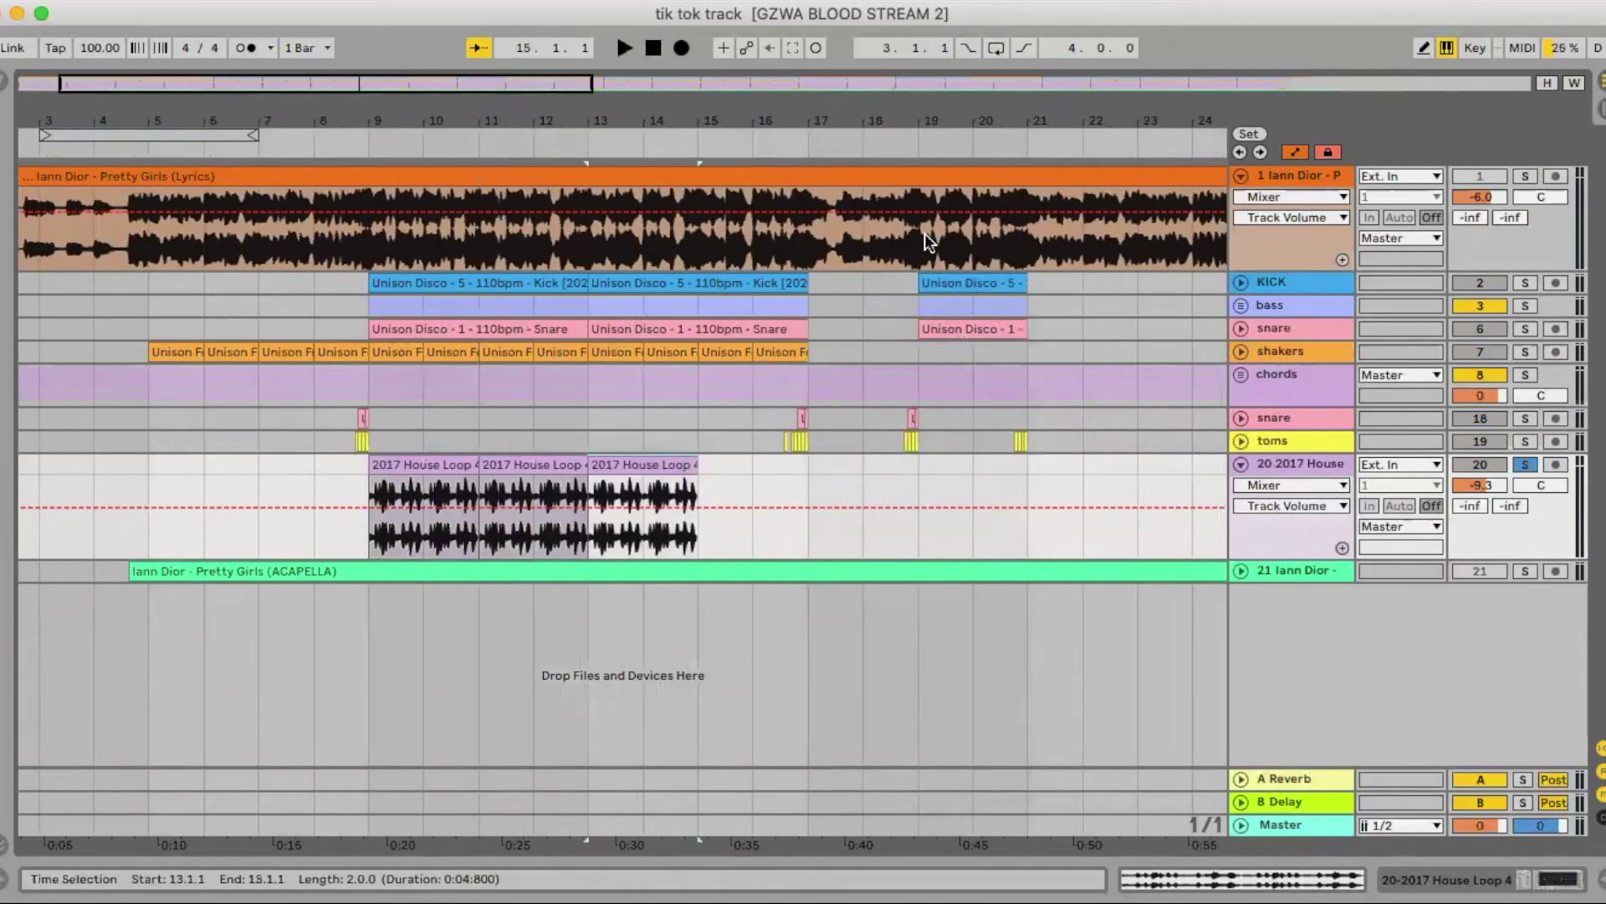
key(super+d)
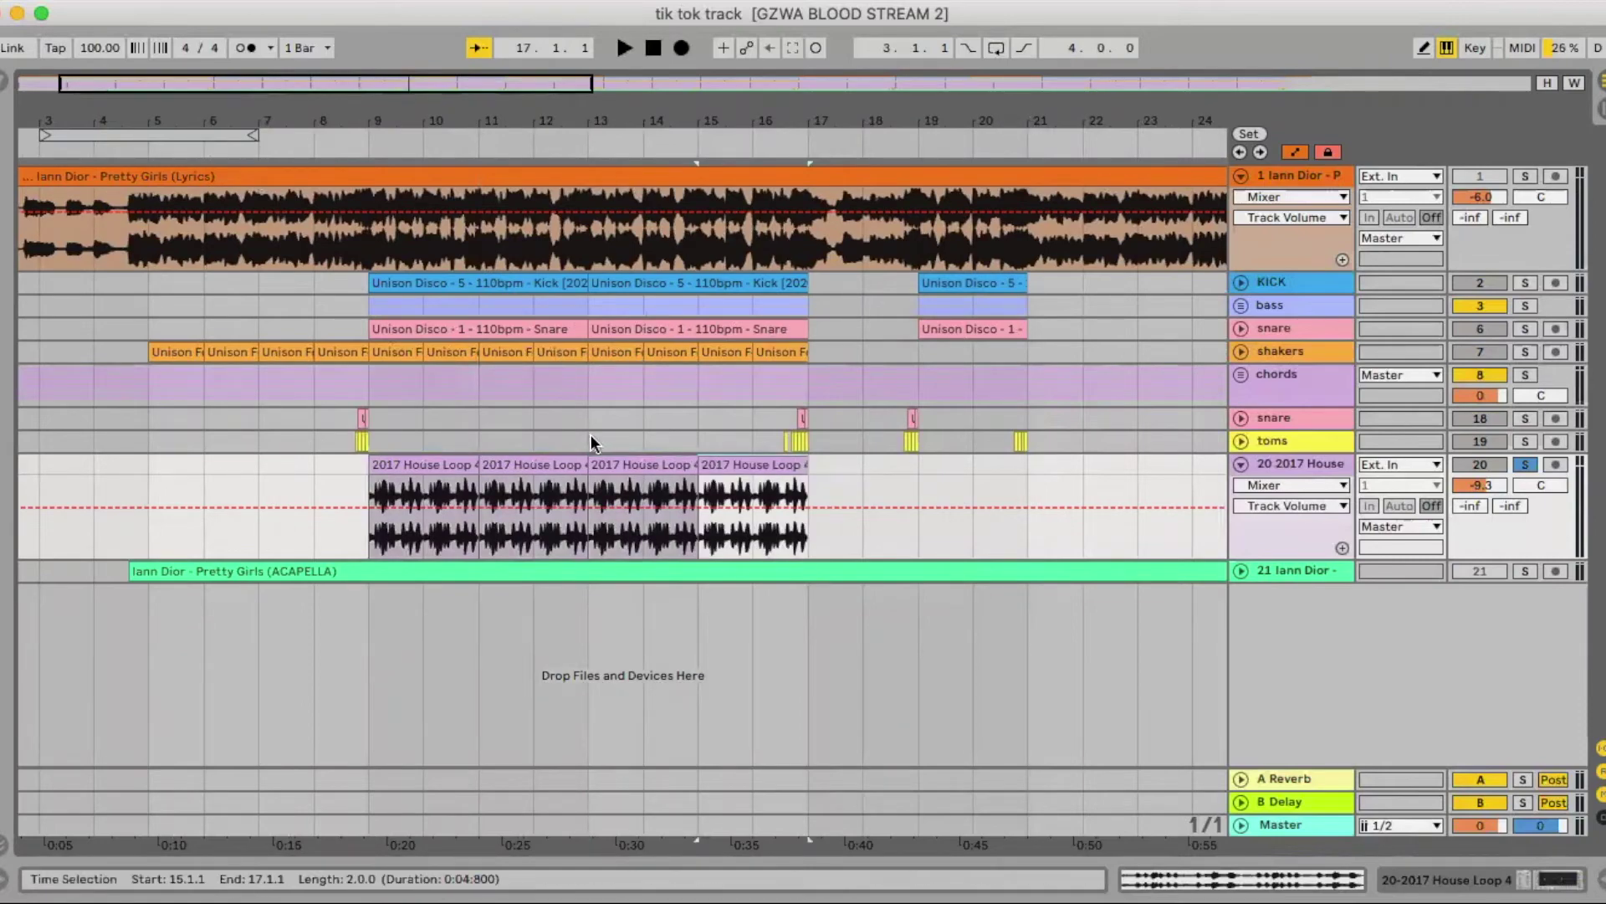
Copy a 2017 House Loop 4 clip to bar 25 and duplicate it to fill the section up to bar 33.
click(666, 463)
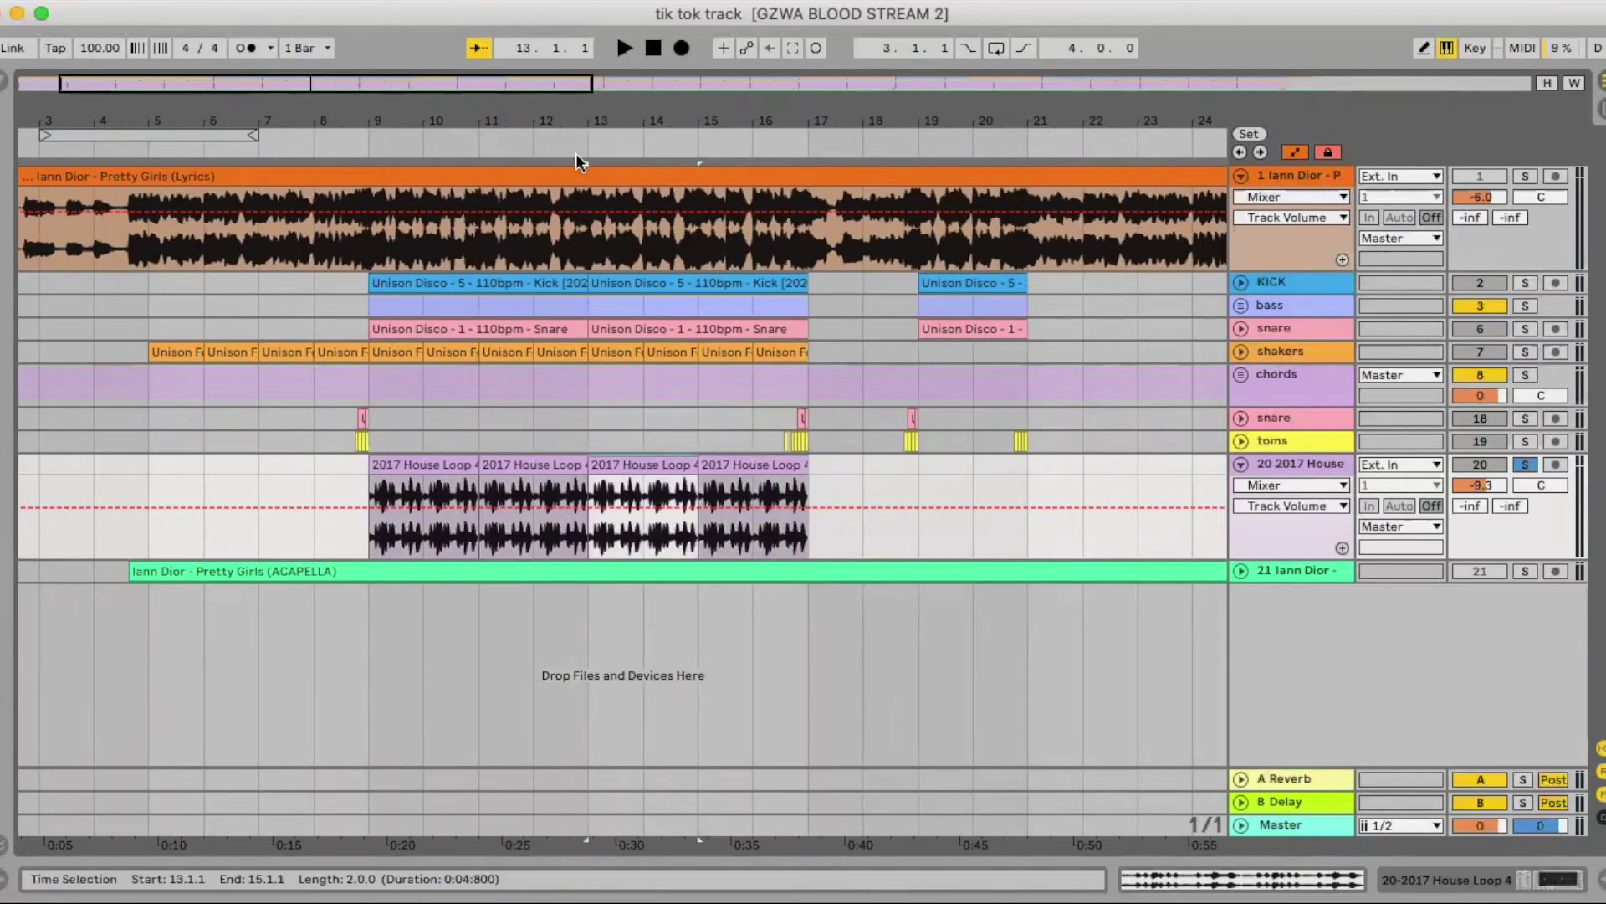
key(minus)
key(minus)
key(minus)
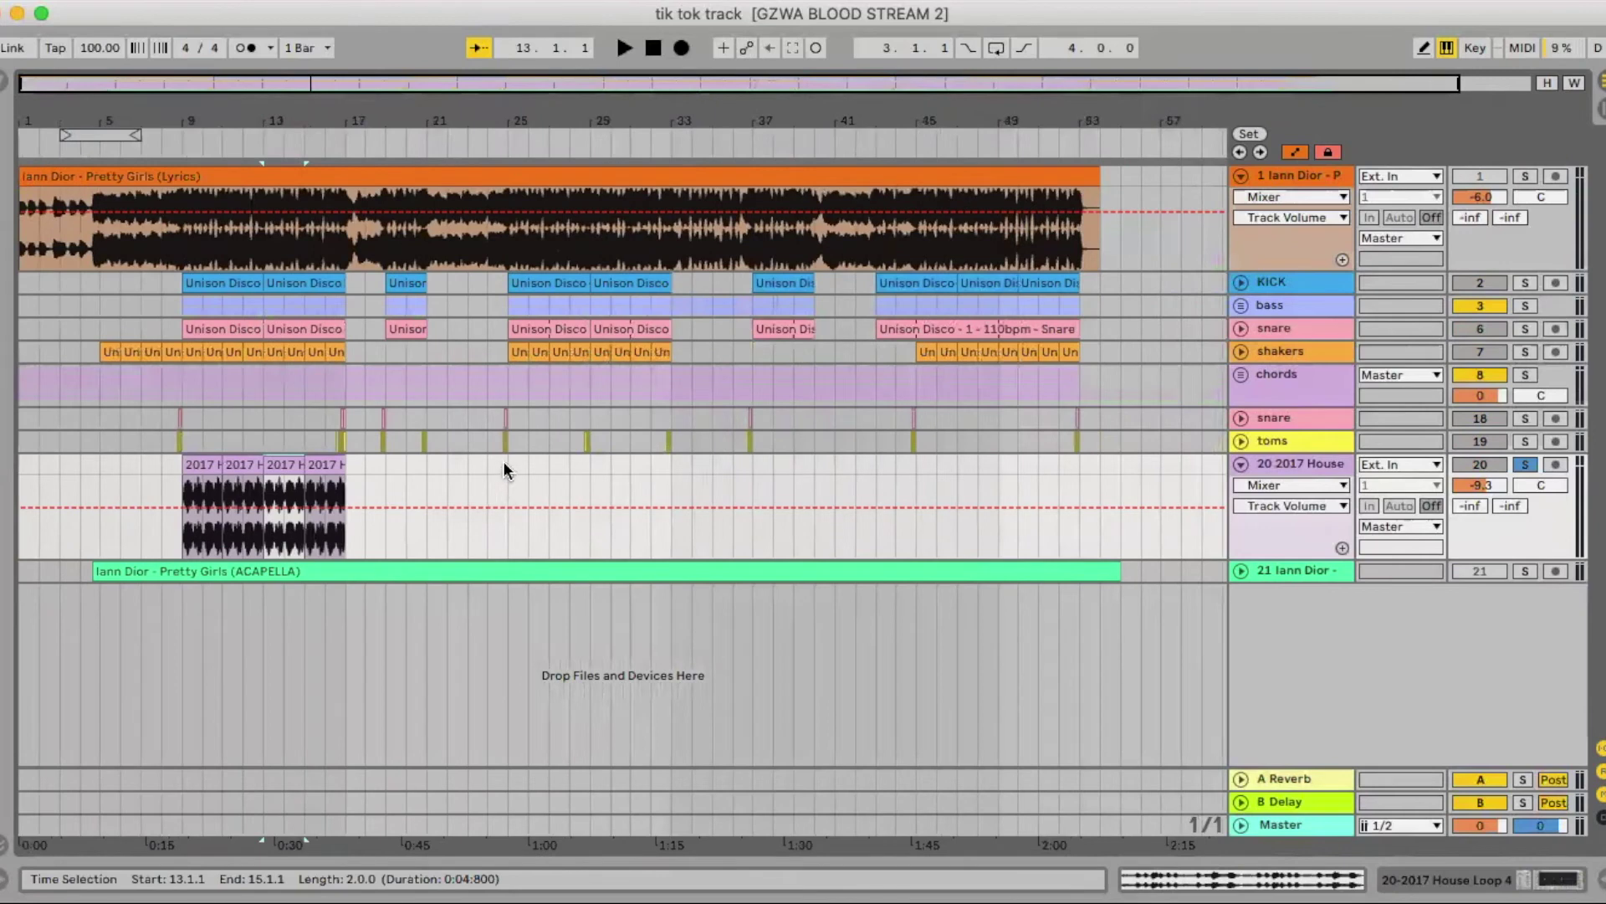
click(505, 464)
key(super+v)
key(super+d)
key(super+d)
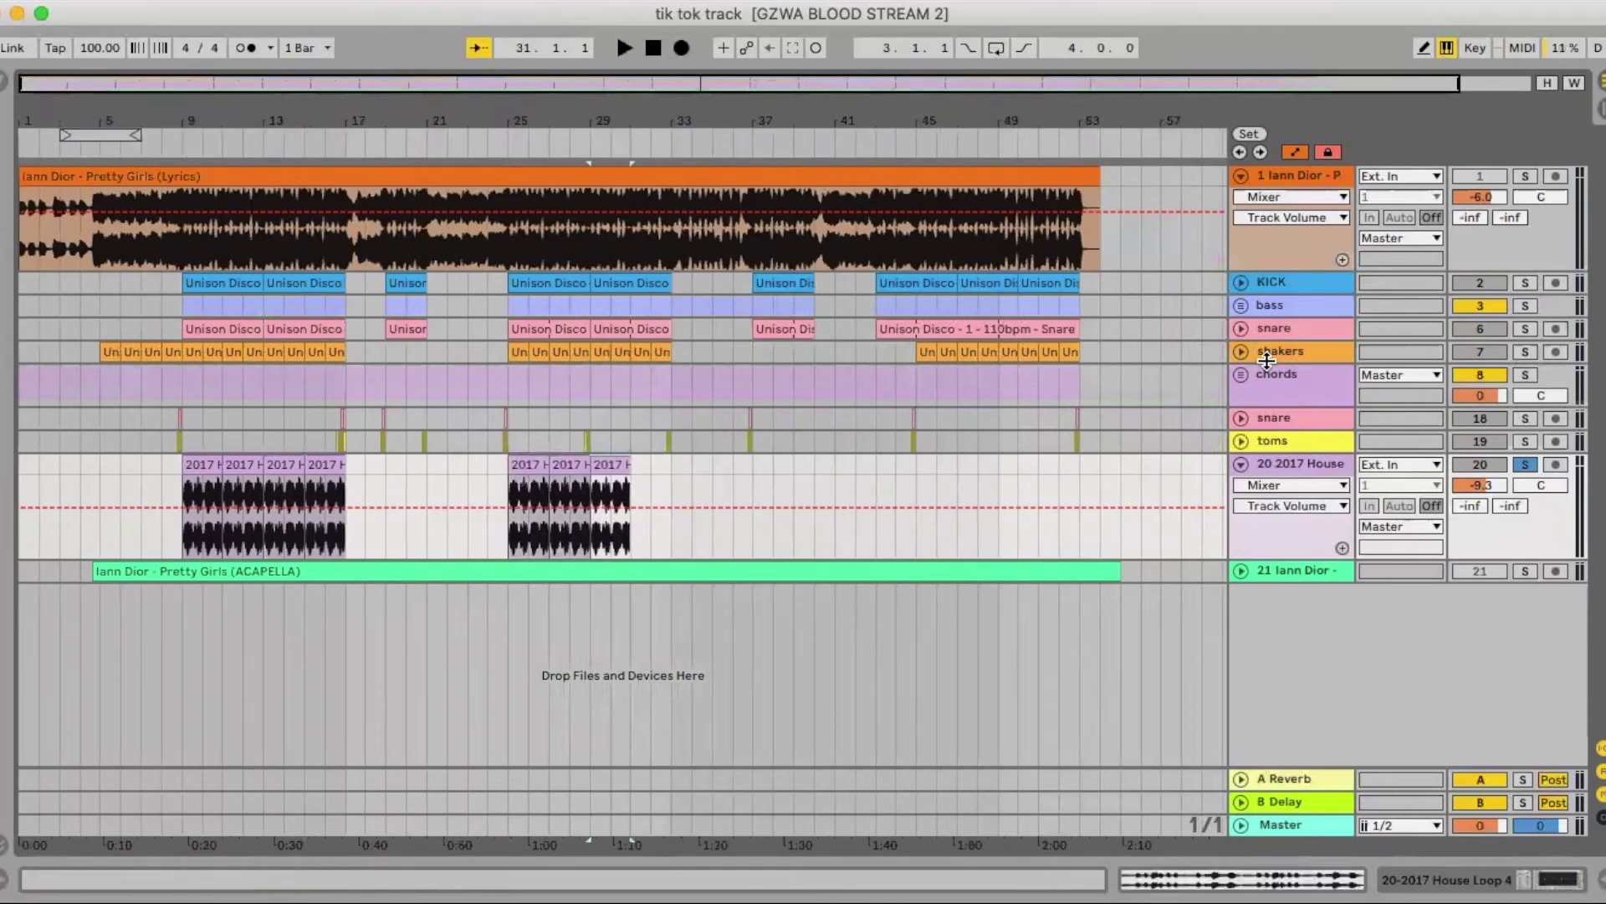
key(super+d)
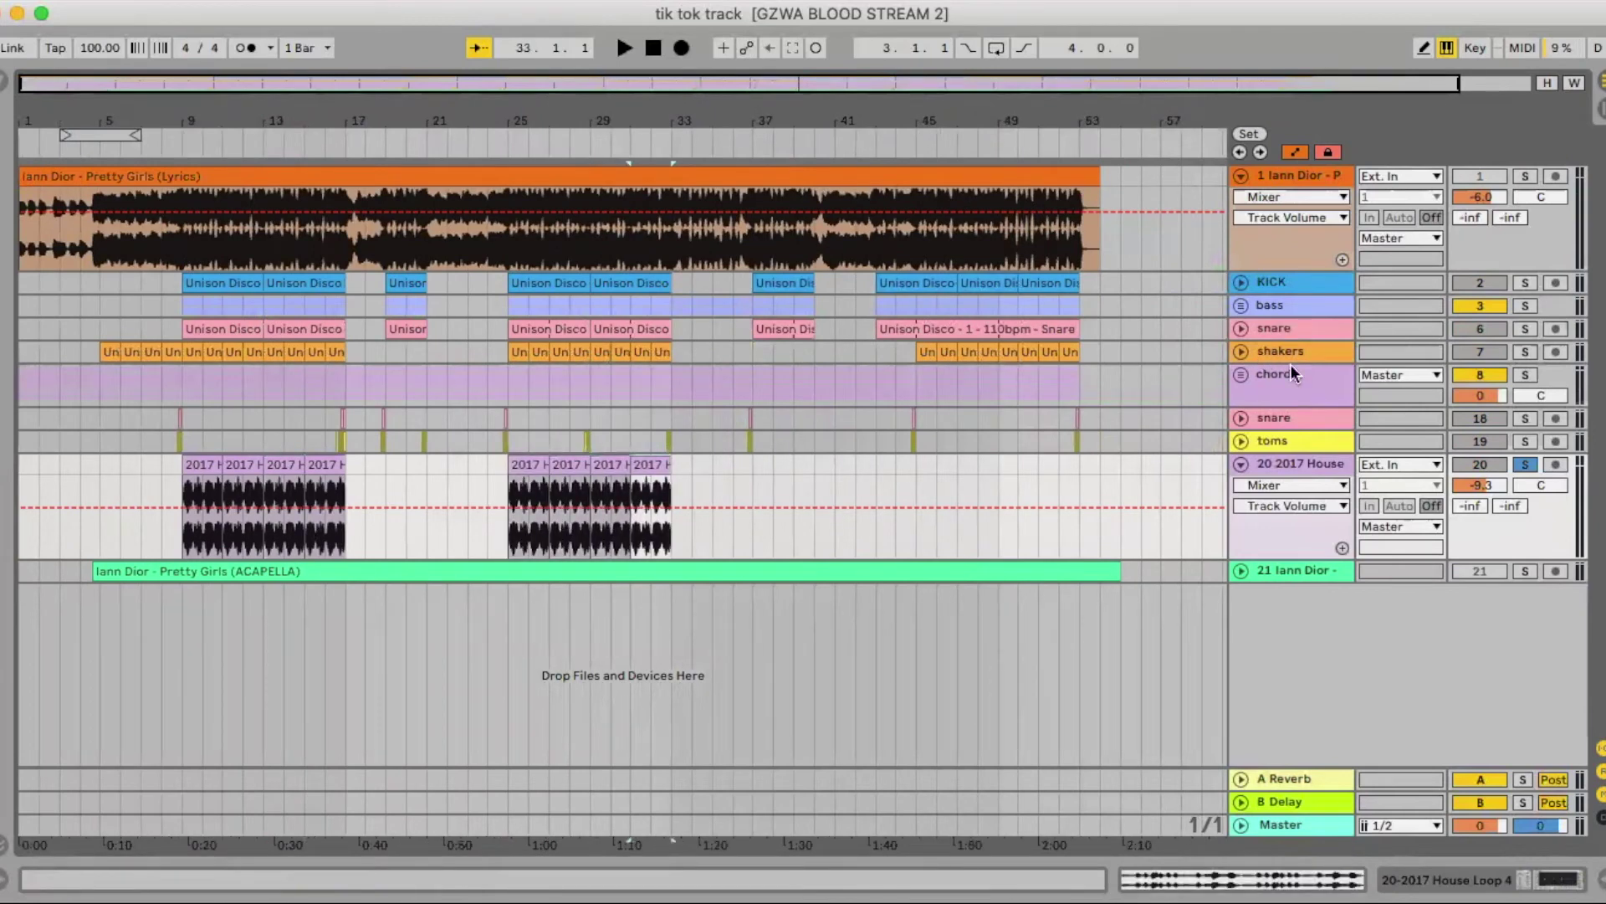
Paste the percussion loop at bar 43, duplicate it twice up to bar 49, and collapse the track.
click(876, 465)
key(super+v)
key(super+d)
key(super+d)
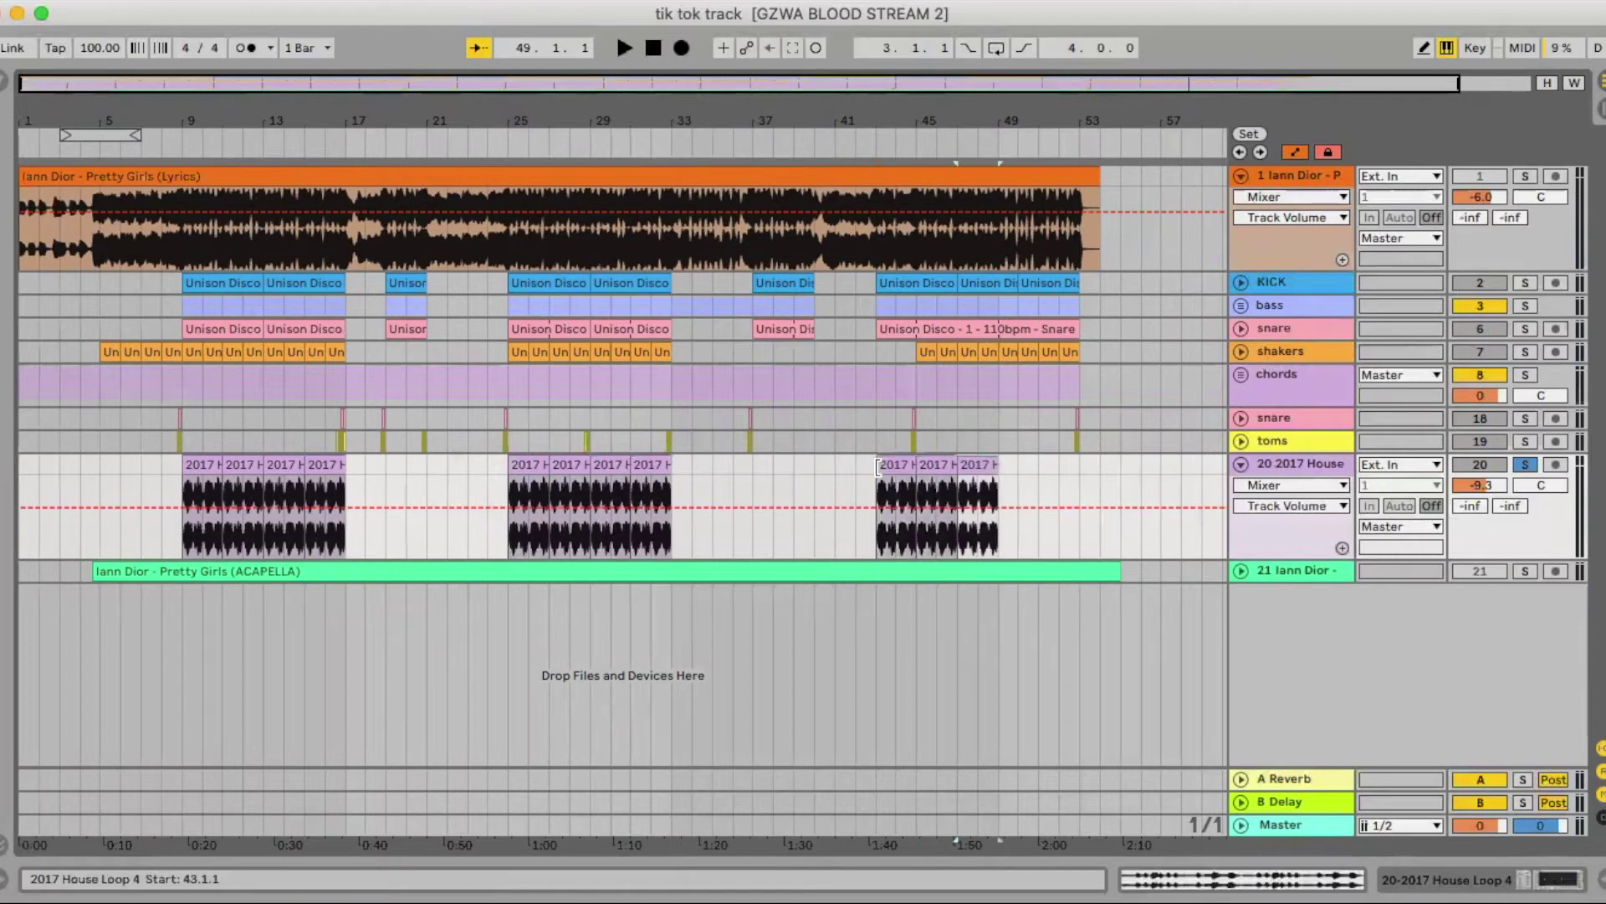
click(1241, 464)
Unsolo the percussion loop track, play the full mix from bar 42 into the last loop section, and stop.
click(853, 460)
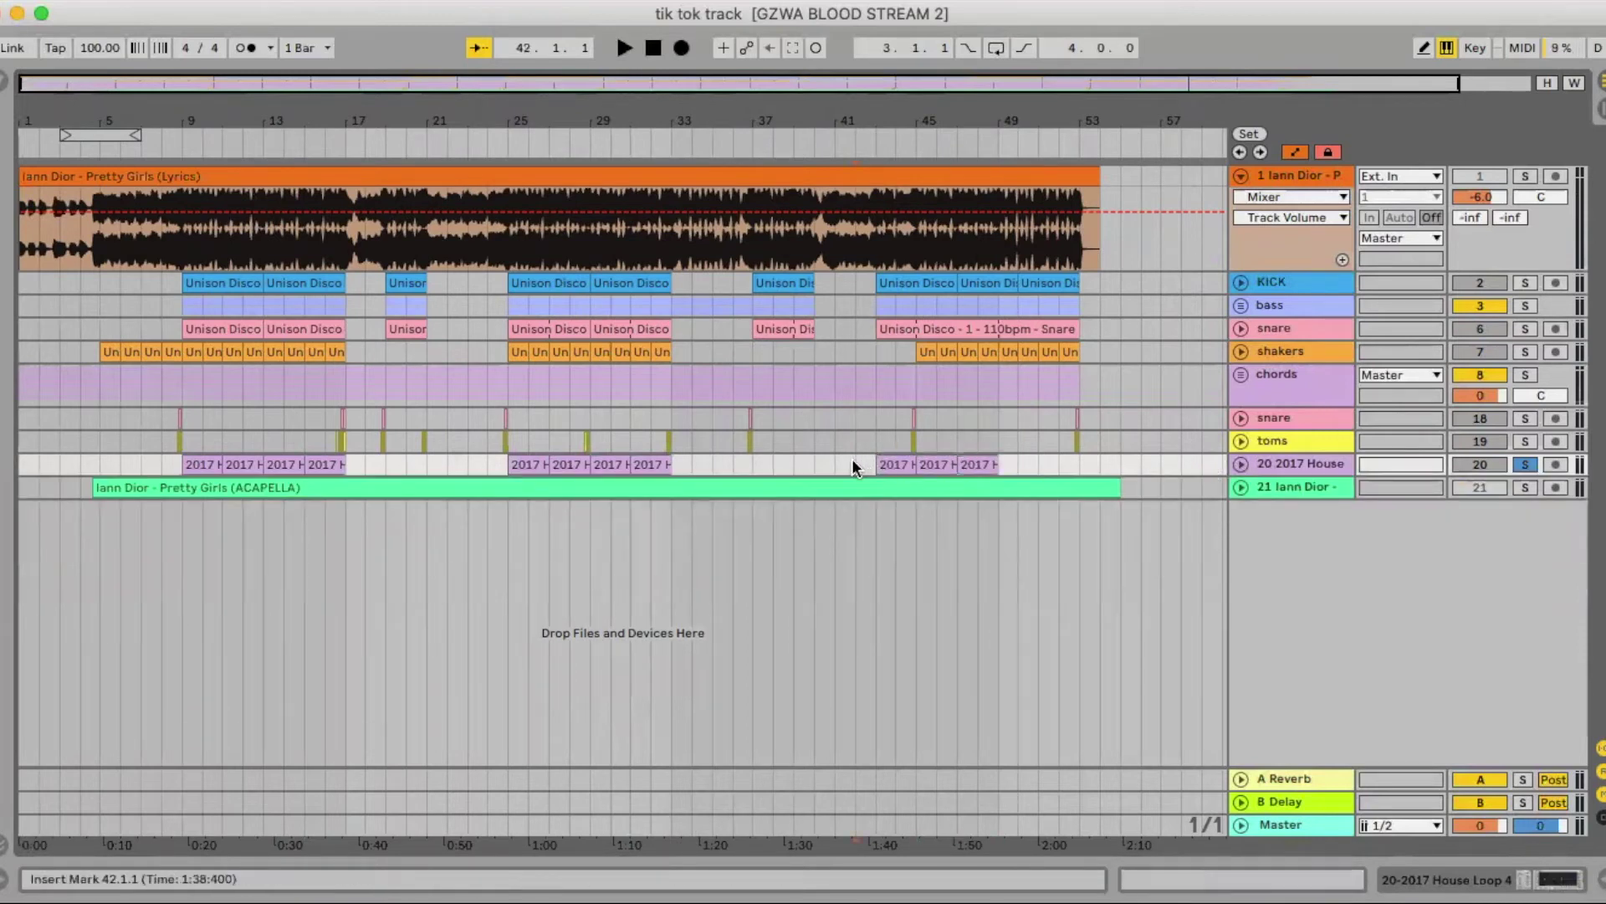
click(1527, 463)
key(space)
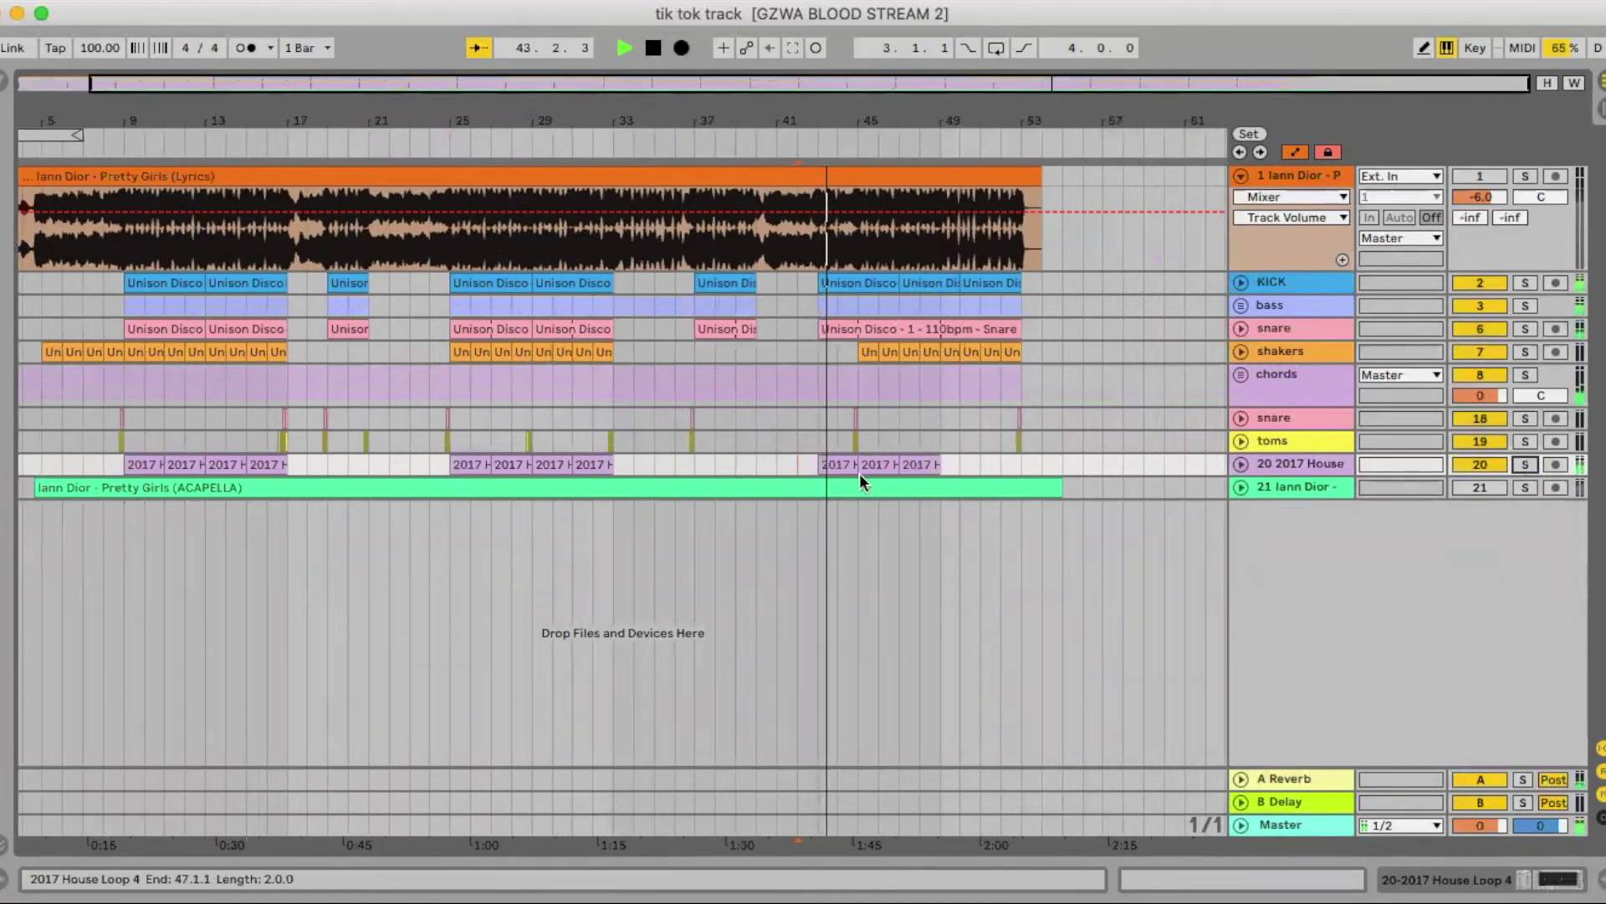
click(833, 462)
key(space)
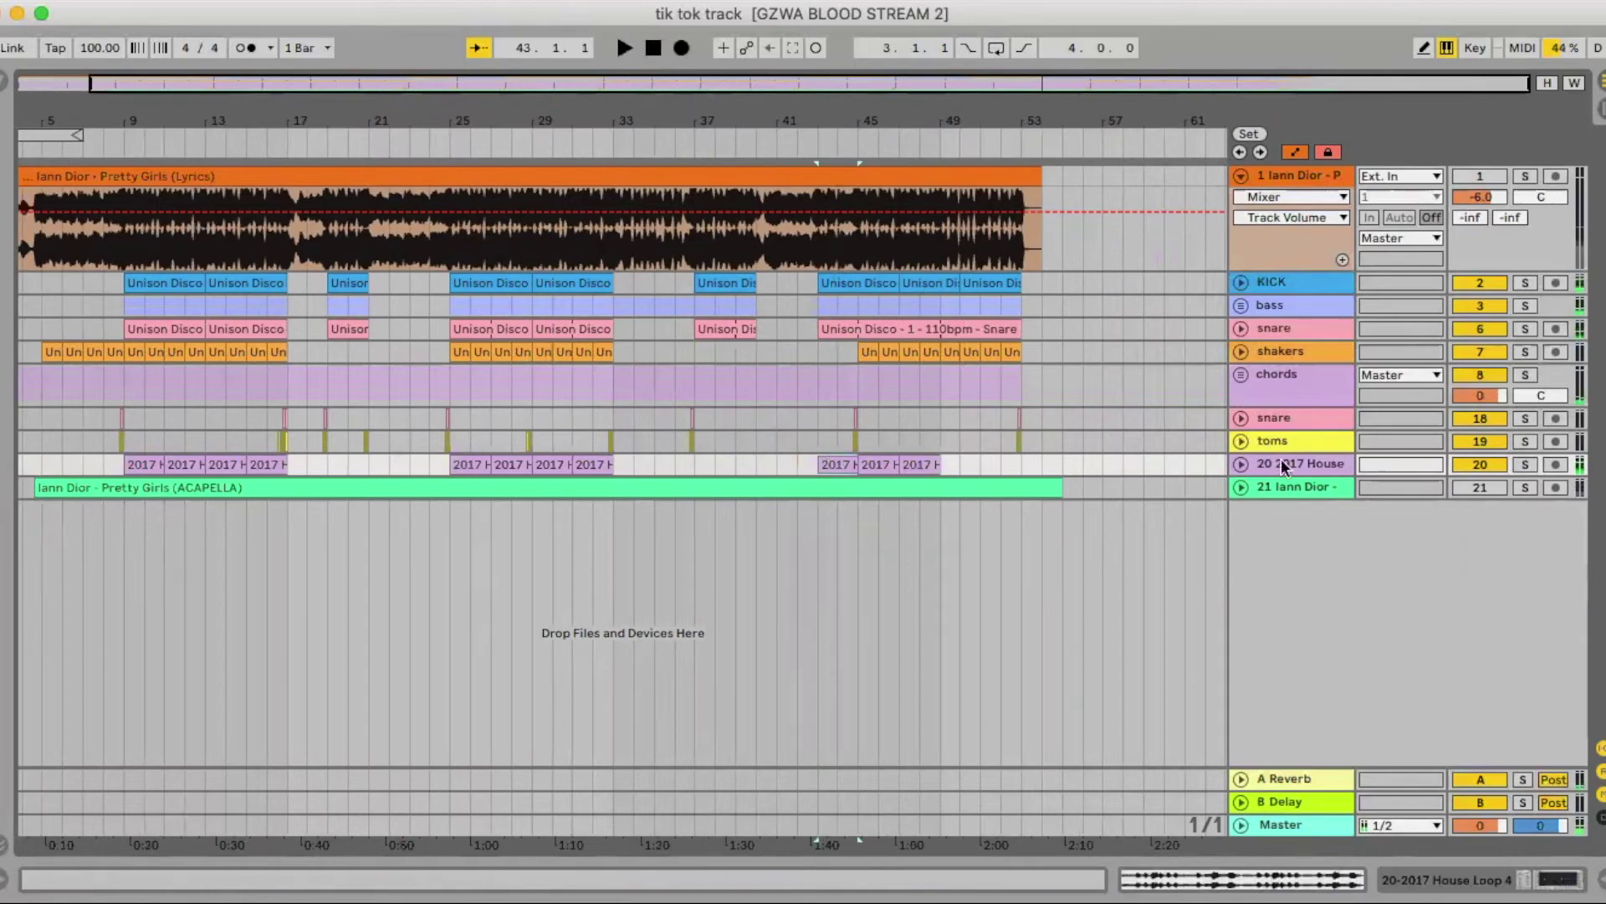
Replace the percussion loop track's EQ Eight with a copy of the EQ Eight from the main snare track.
click(1238, 463)
click(1282, 324)
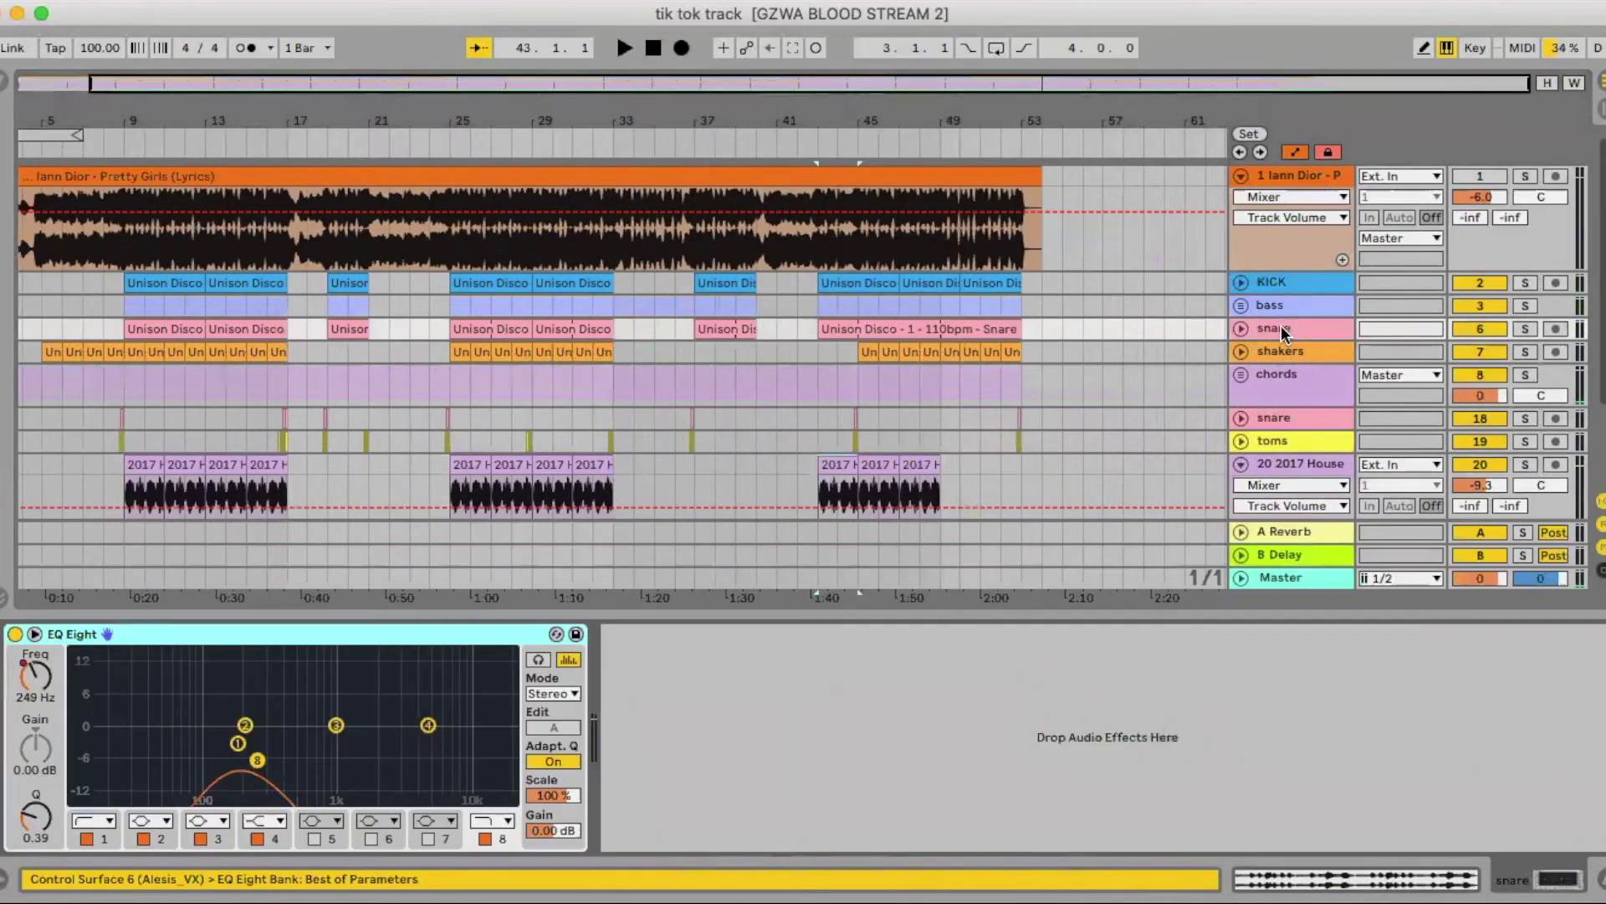
right_click(402, 636)
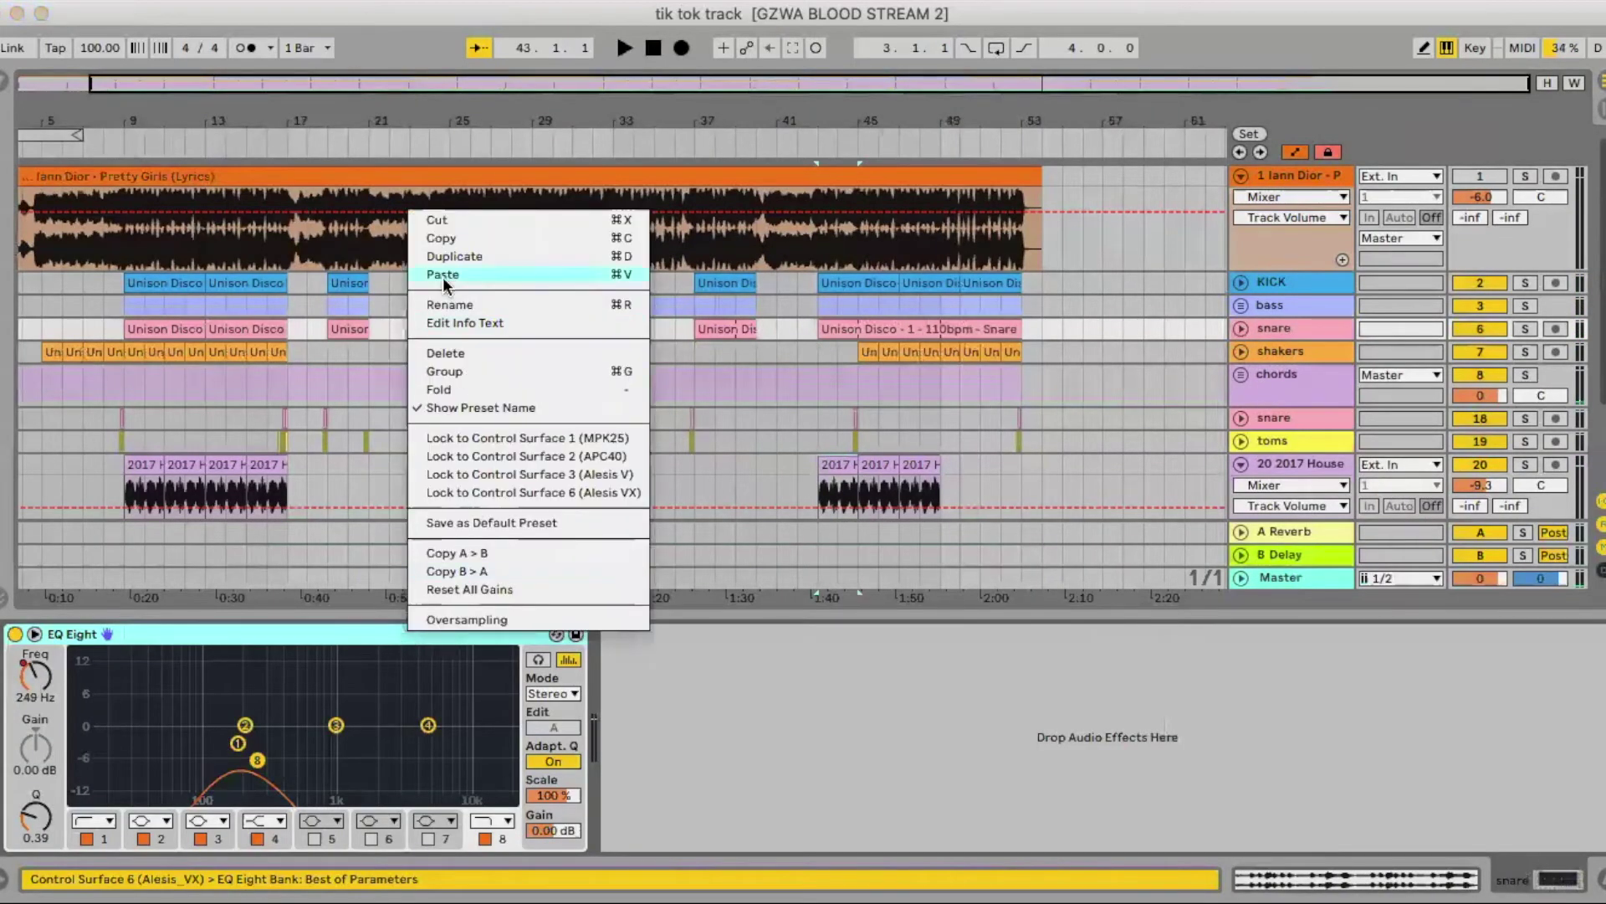
key(Escape)
scroll(1296, 390, down, 2)
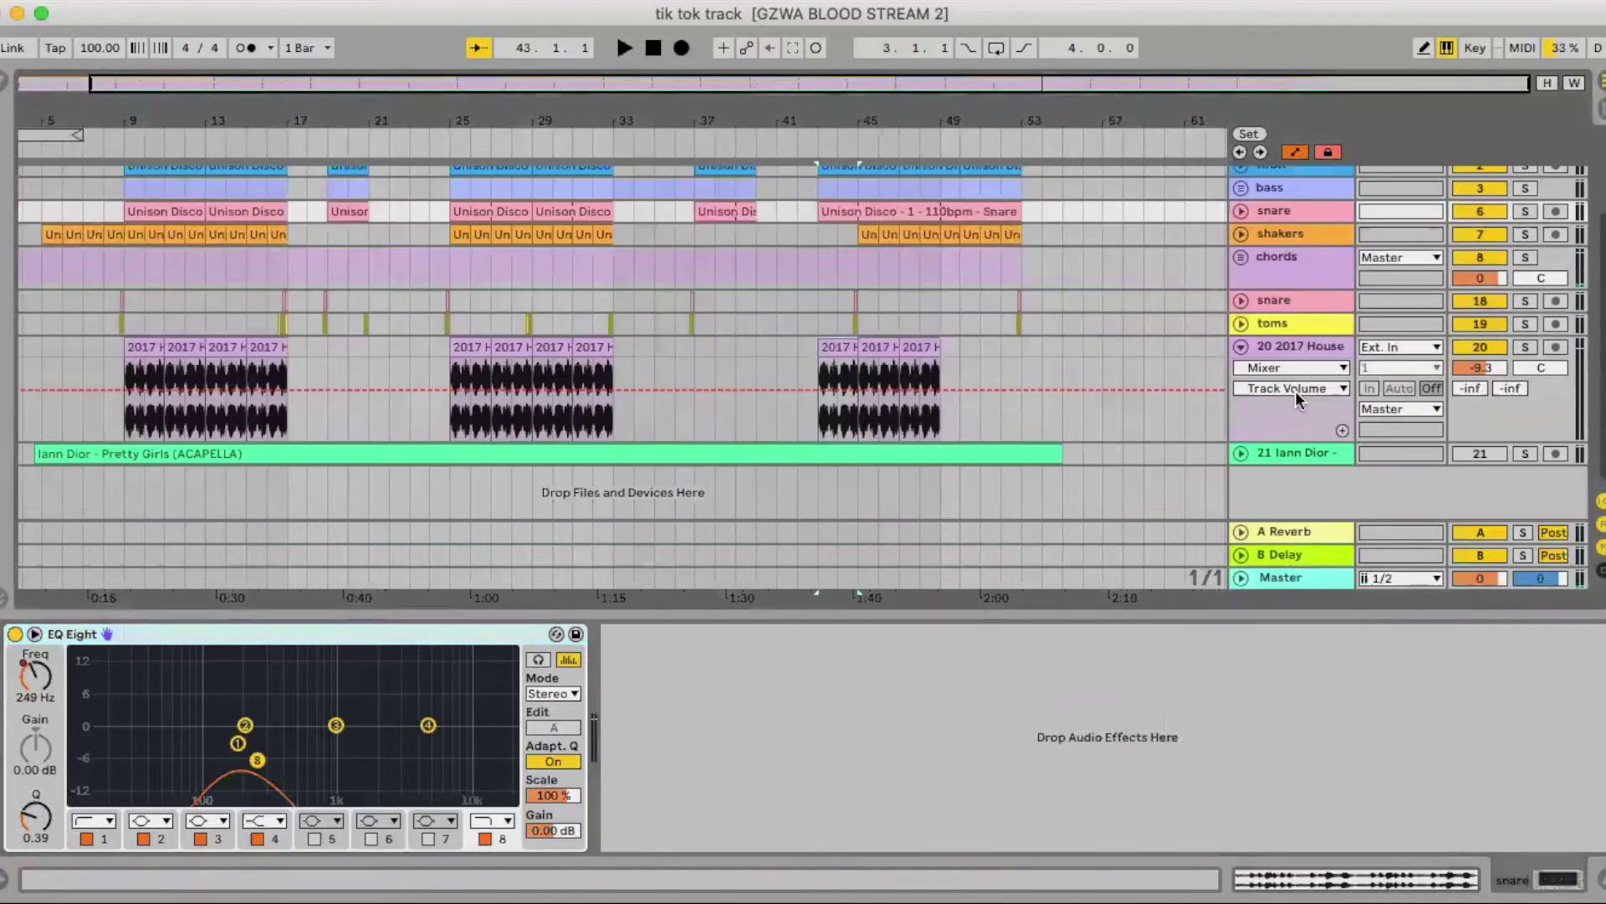
click(1290, 343)
right_click(1050, 703)
key(super+v)
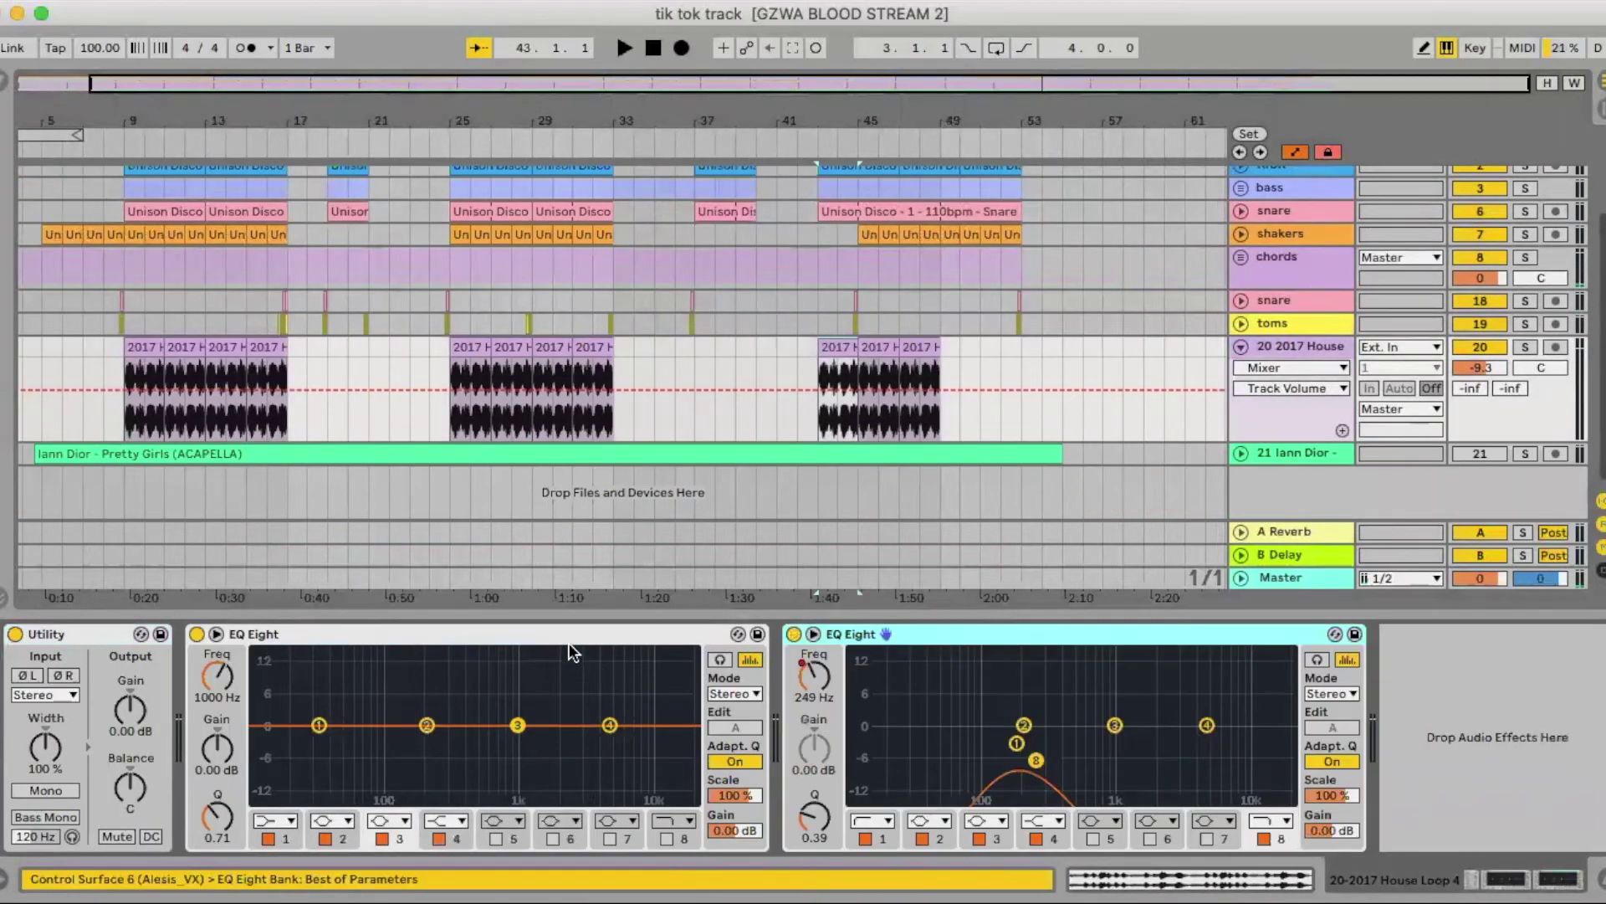
key(Delete)
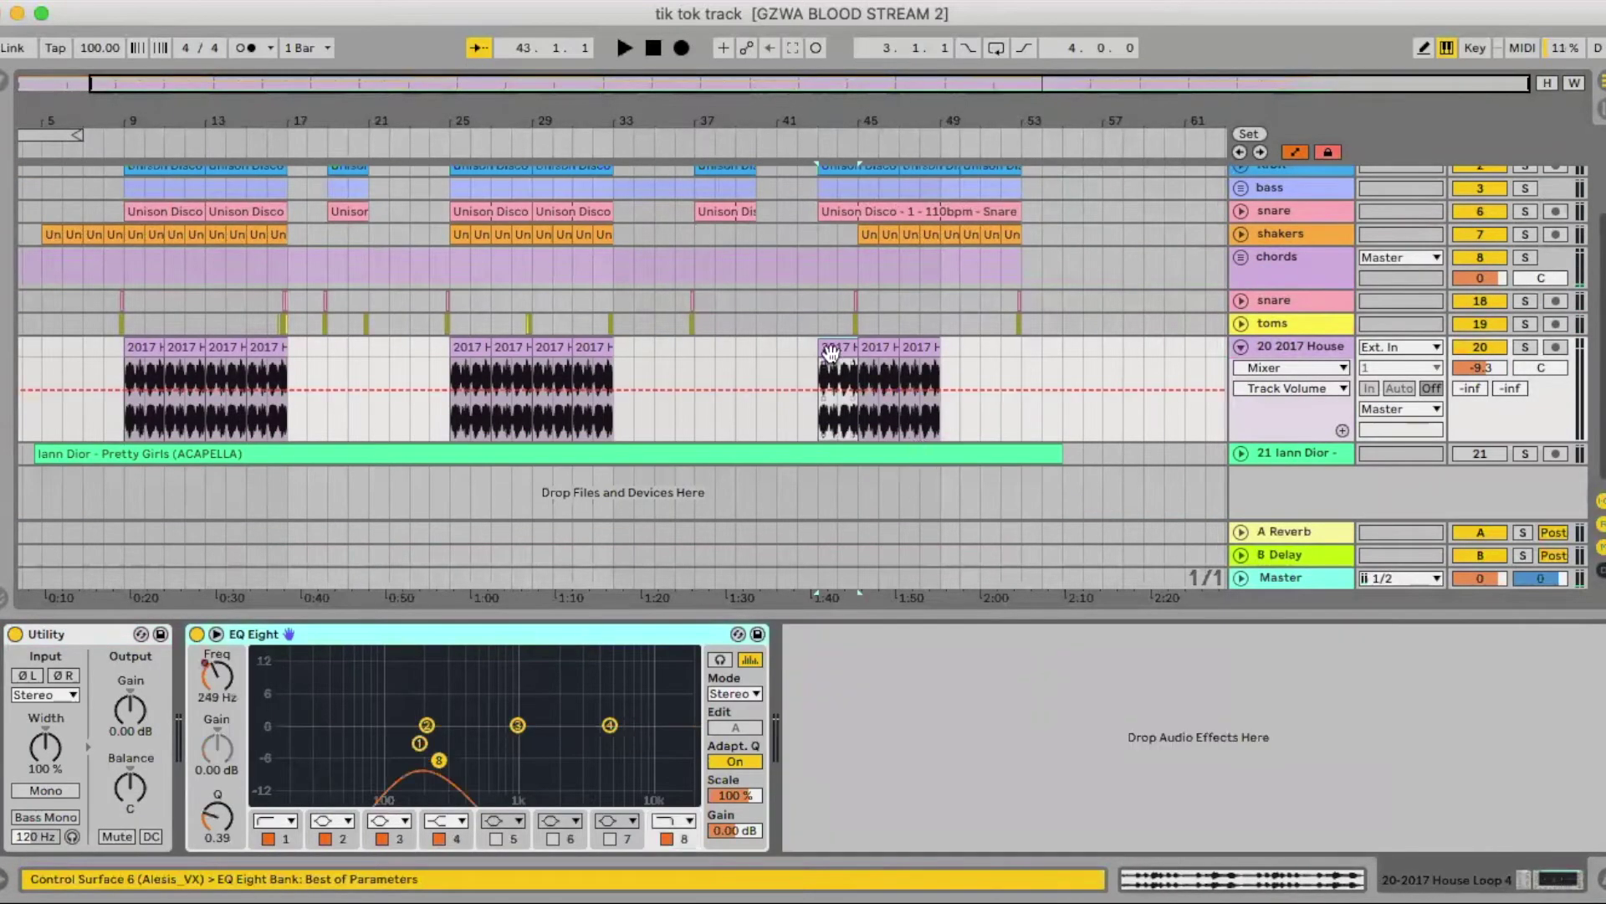
Play the mix from bar 43 with the percussion loop muted and unmuted for comparison, stop playback, and collapse its track.
key(space)
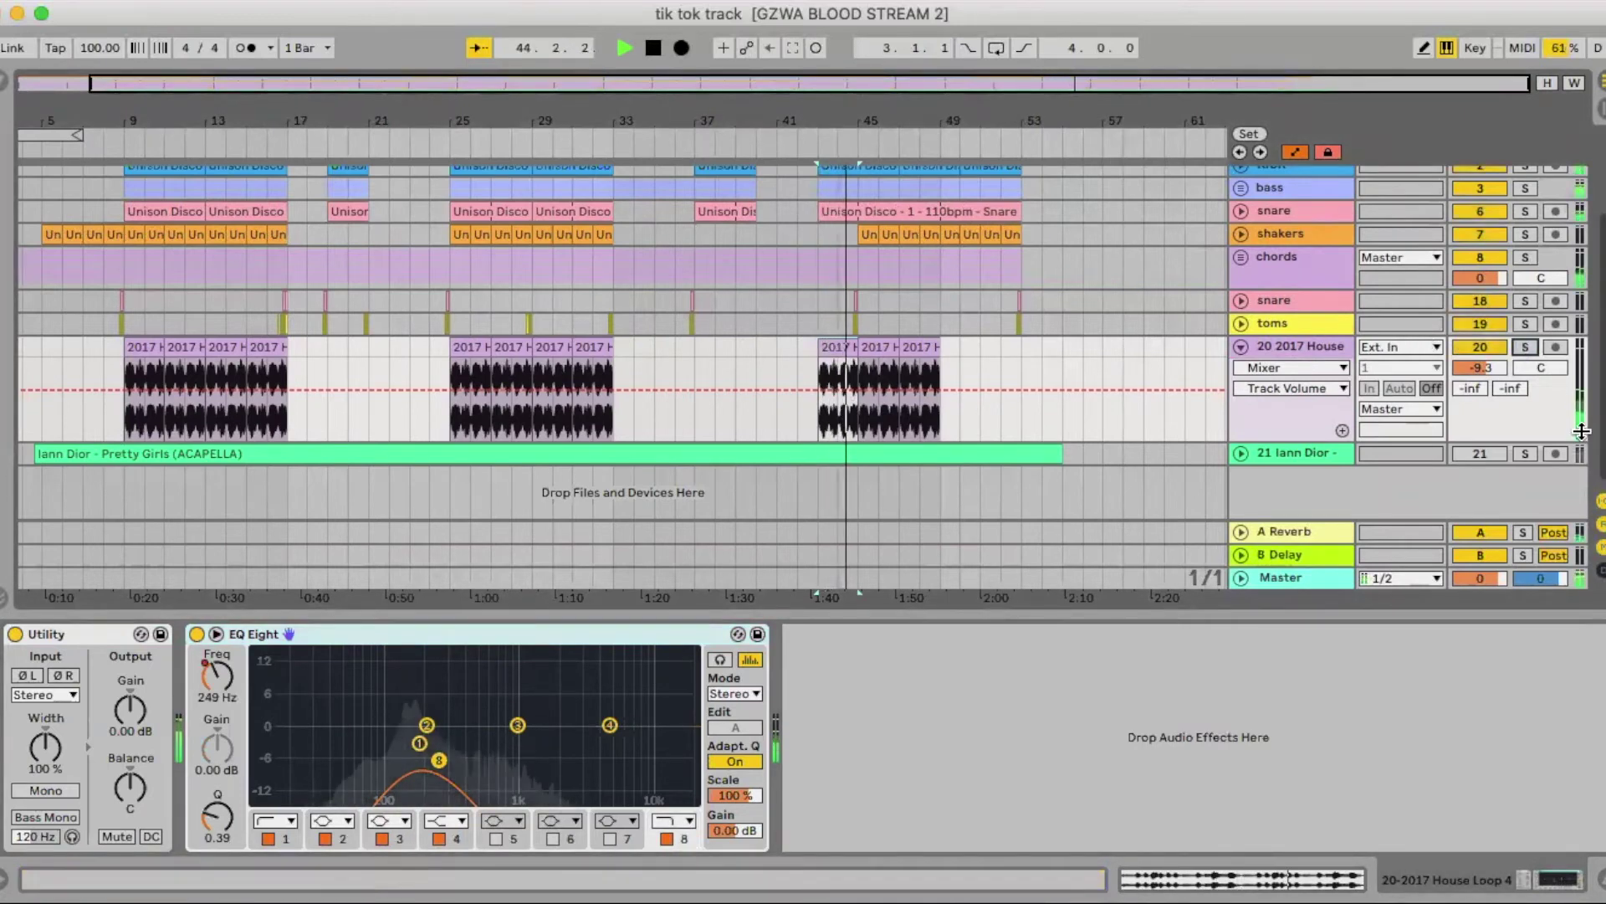
key(super+alt+l)
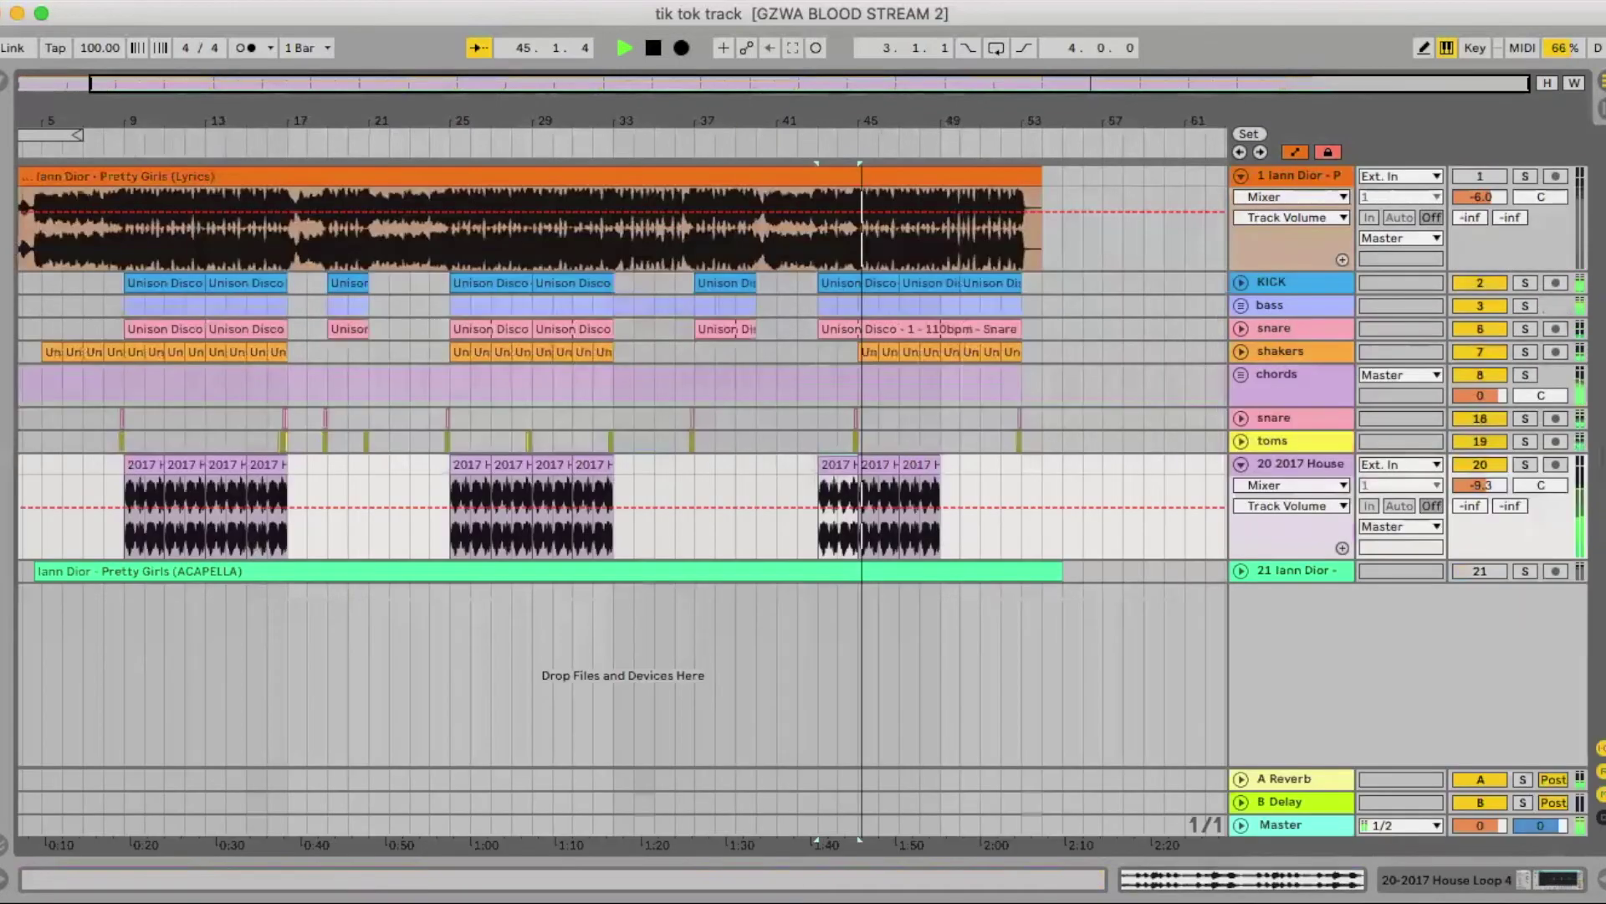
click(1472, 466)
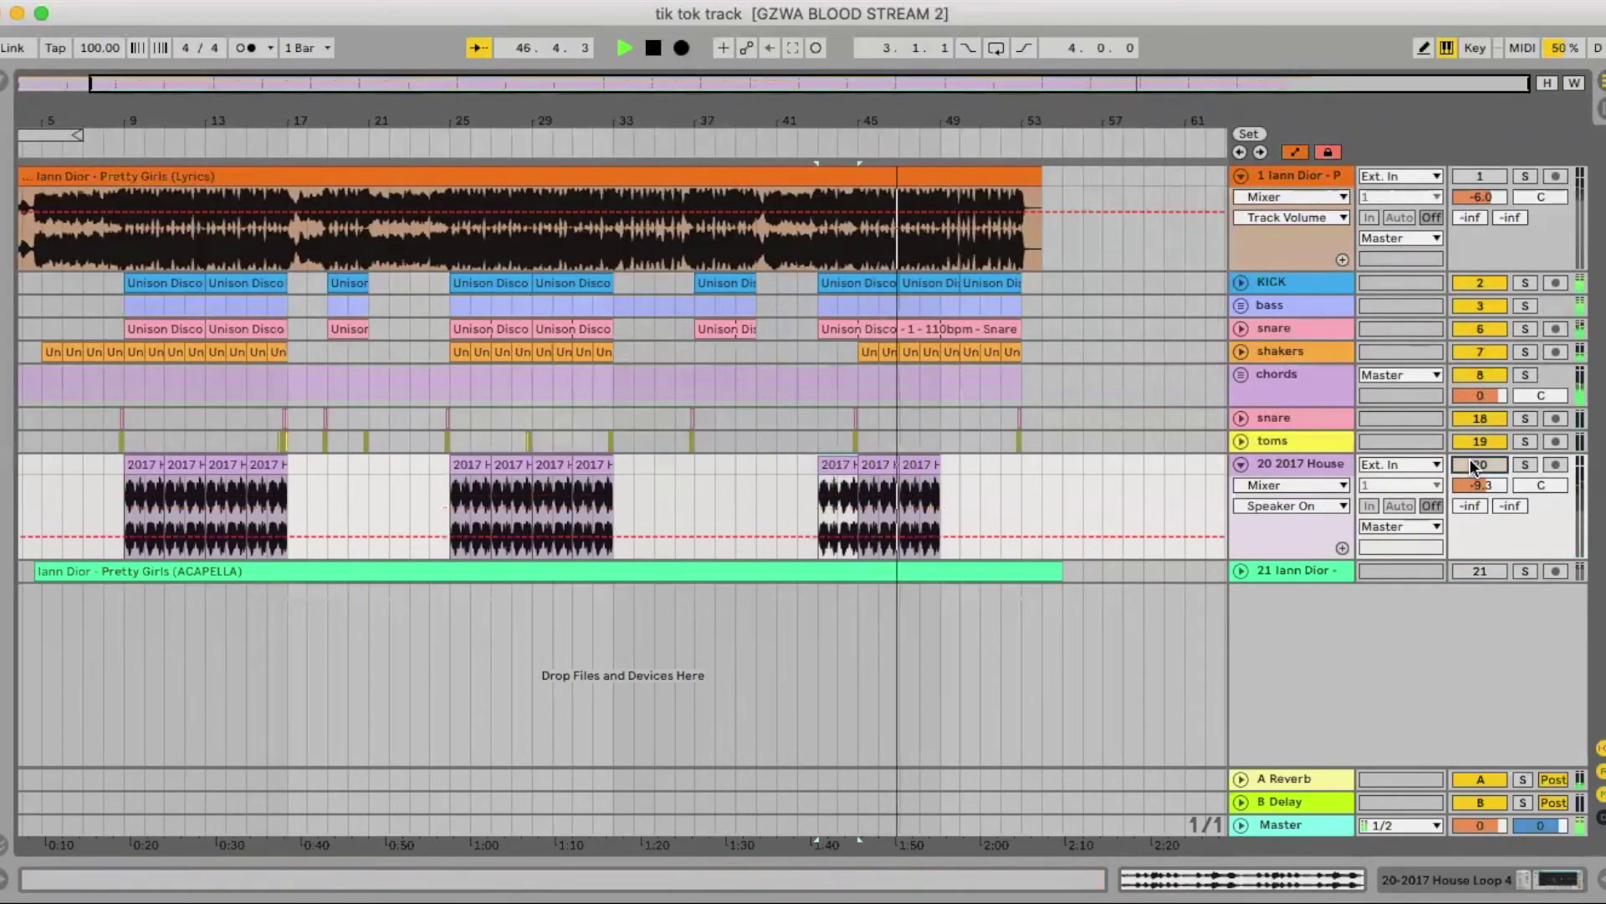
click(1474, 467)
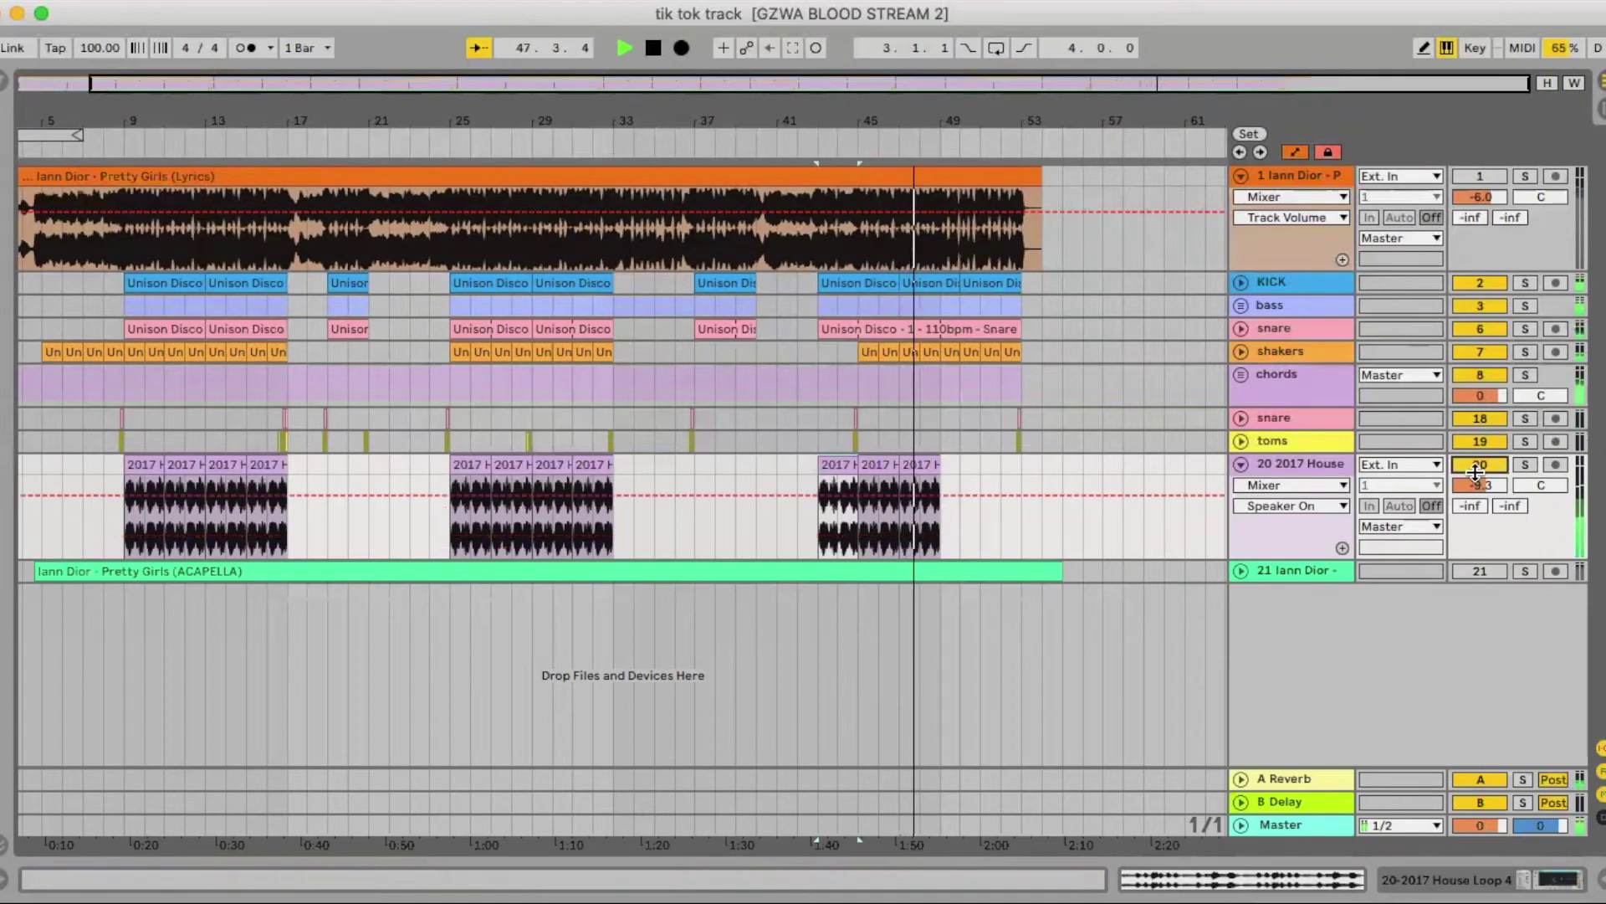
click(1244, 463)
key(space)
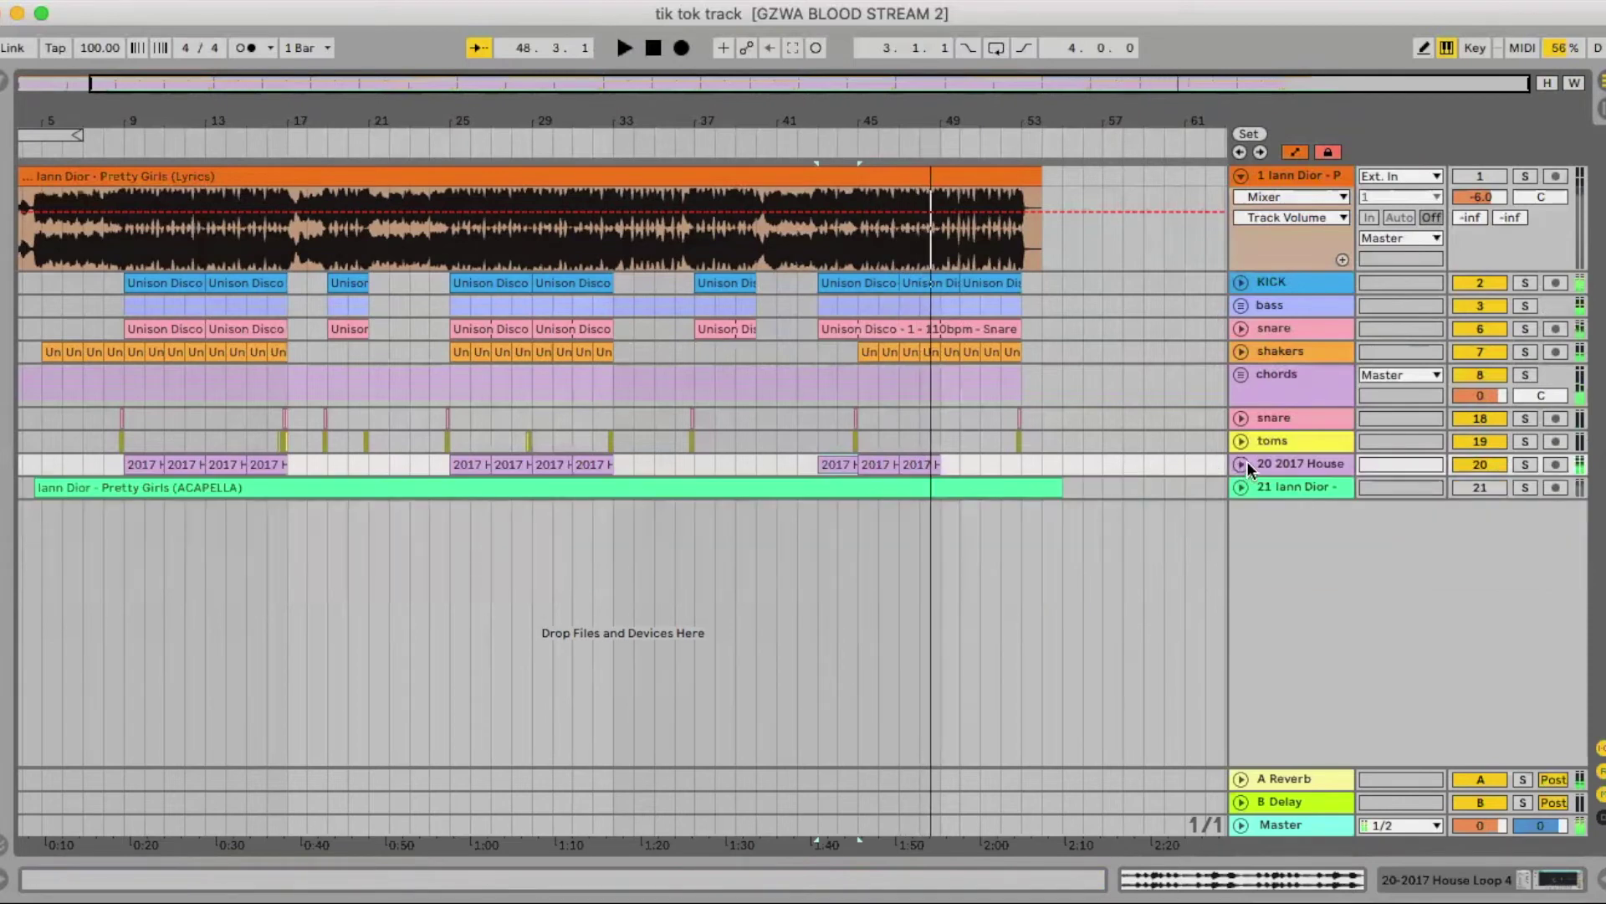
Clear the "perc loop" search in the browser and hide the browser again.
drag(409, 120, 402, 97)
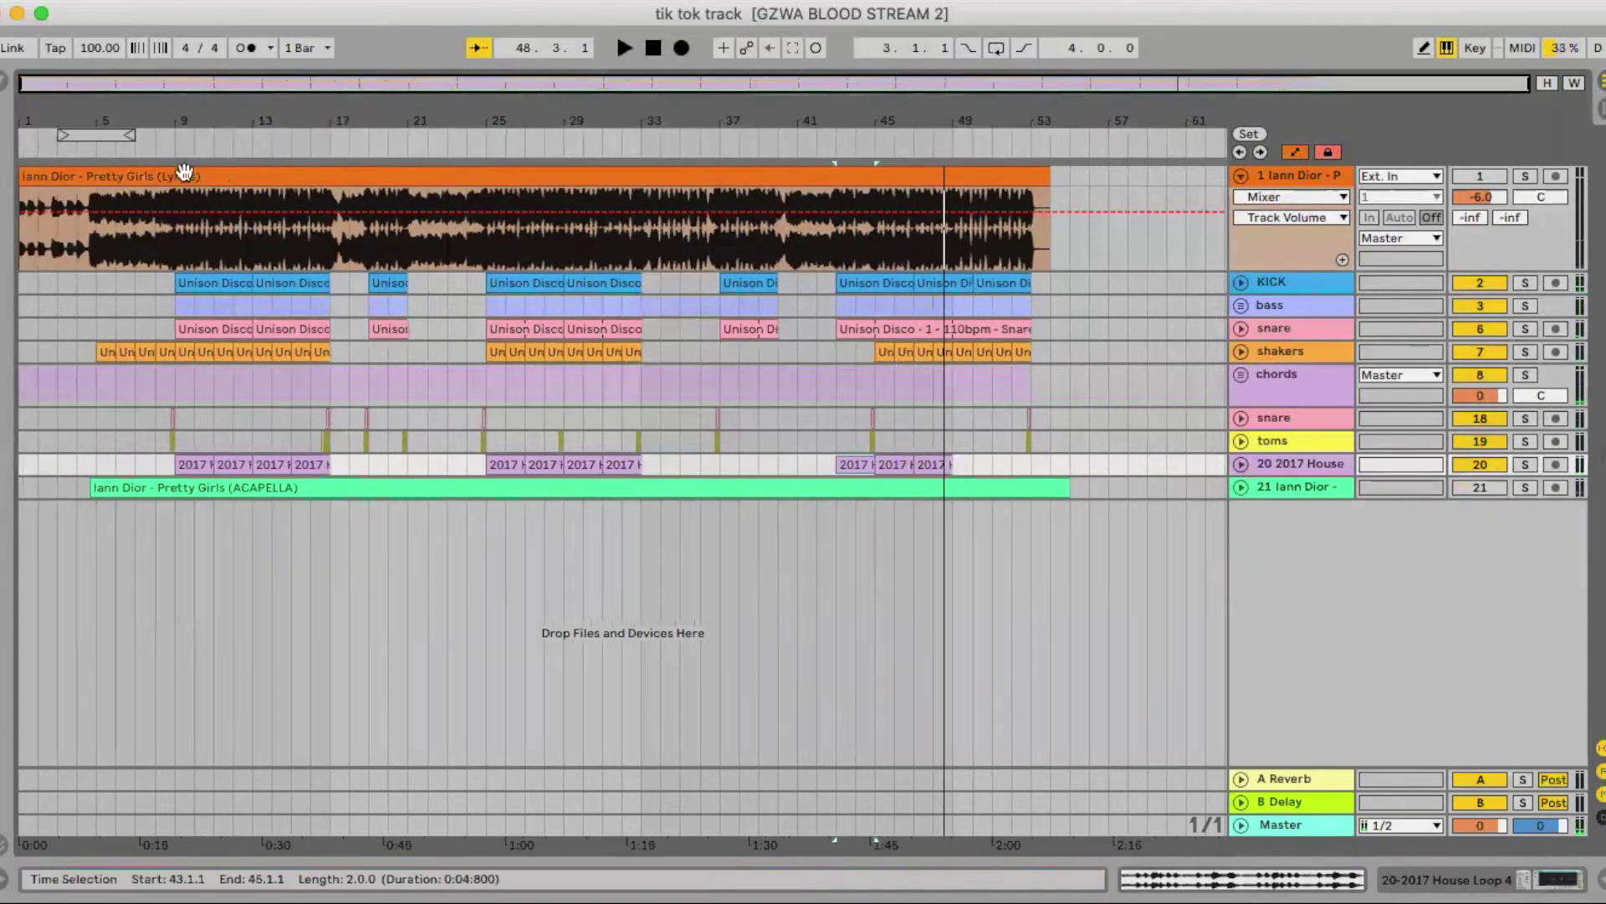
click(3, 84)
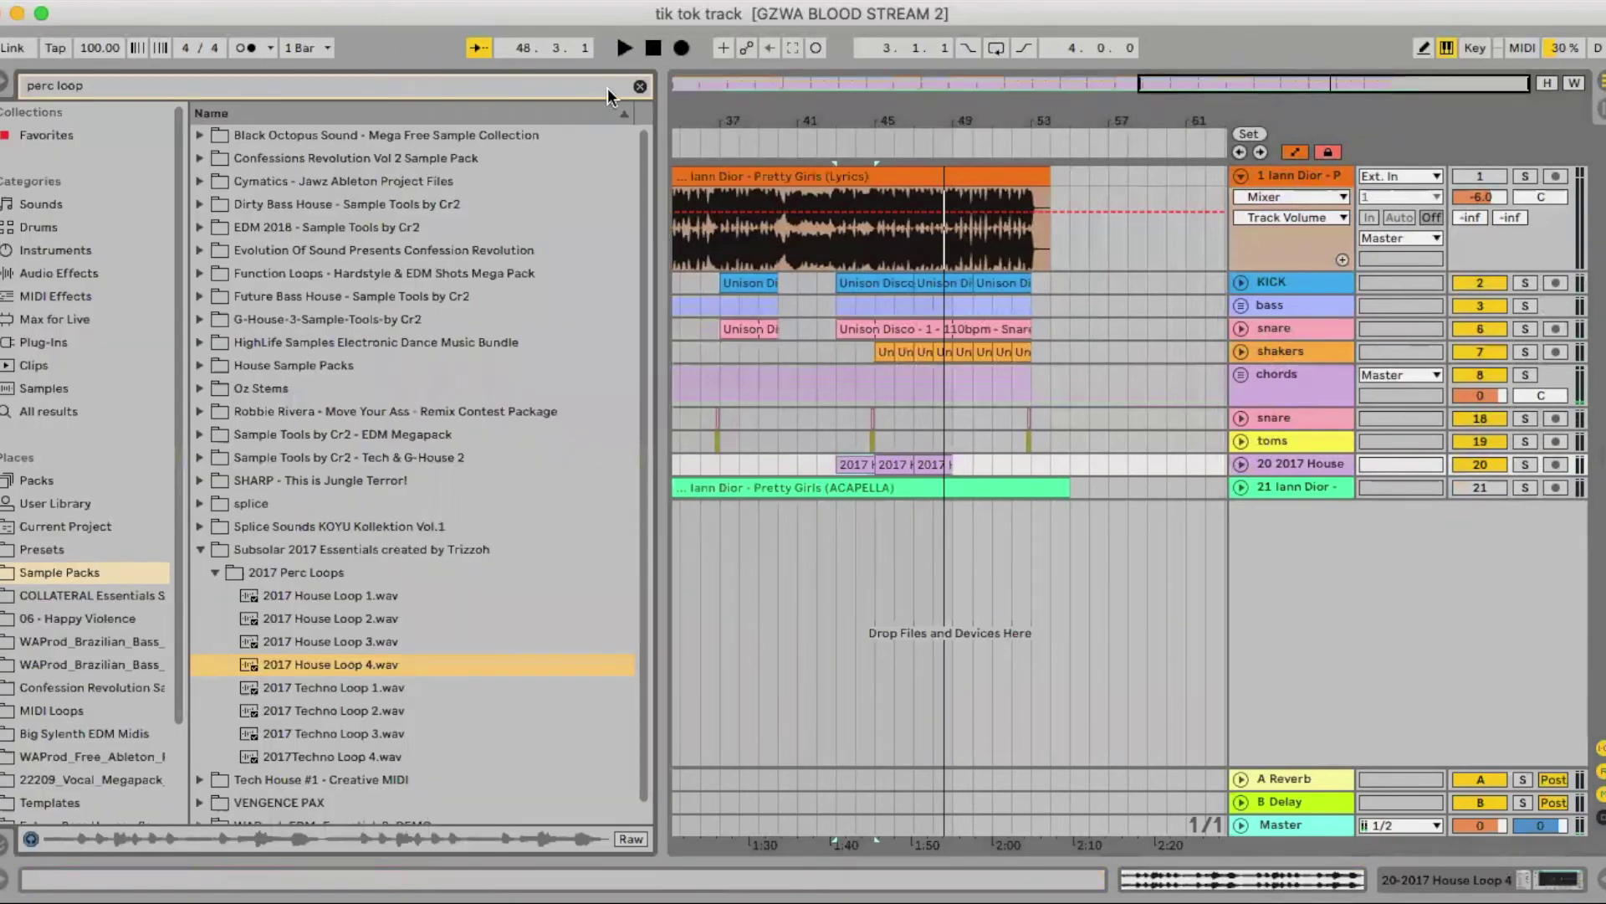
click(642, 86)
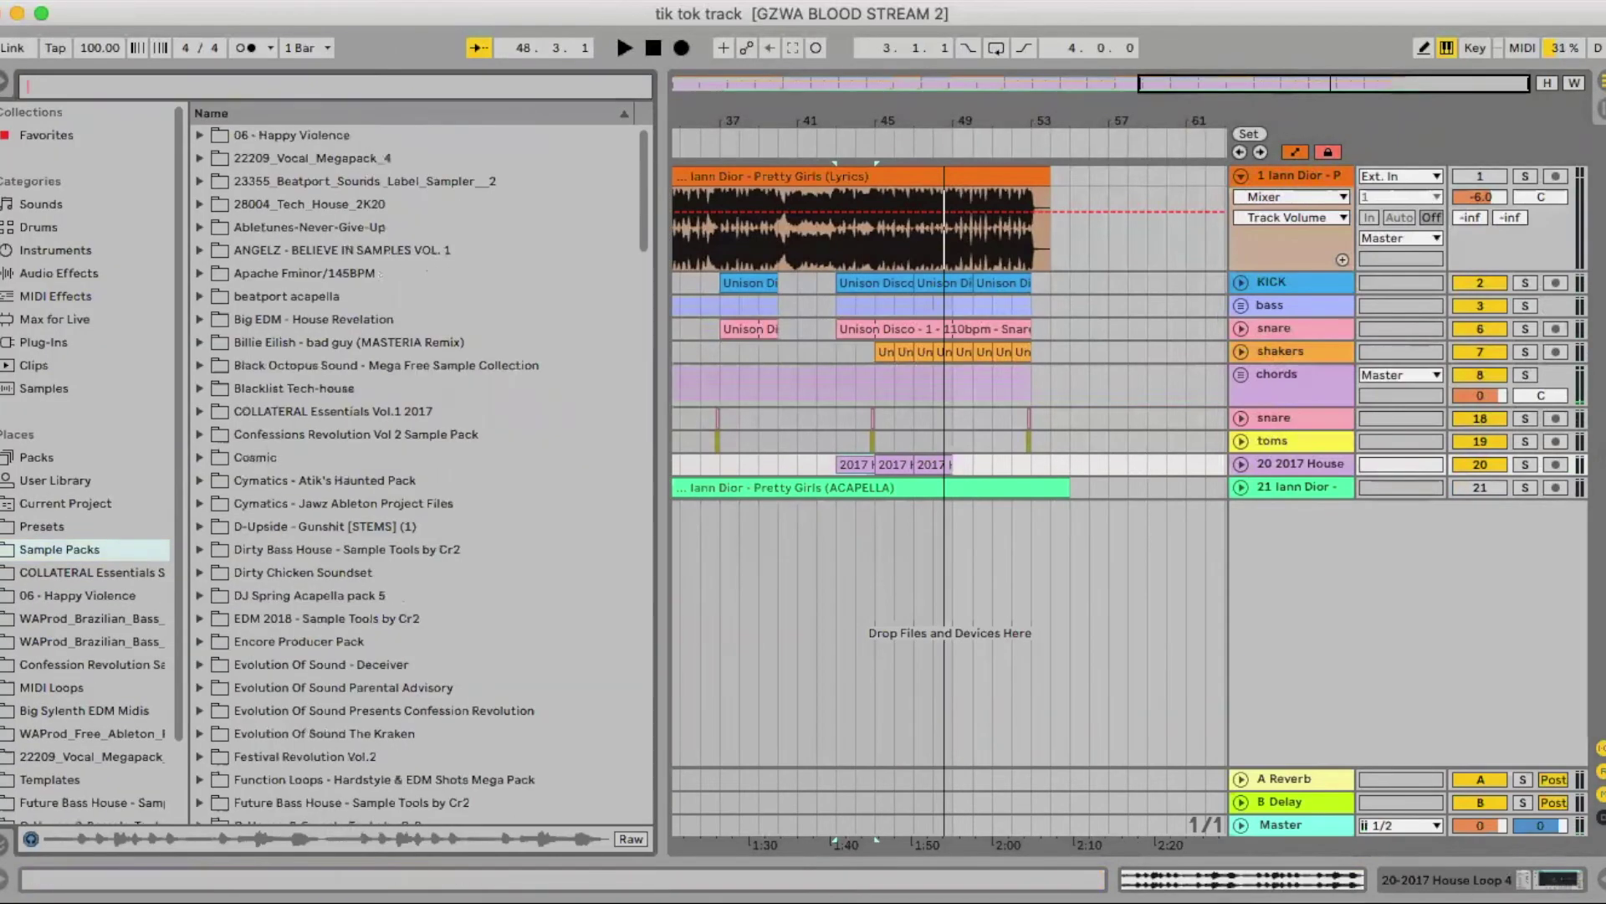
click(3, 84)
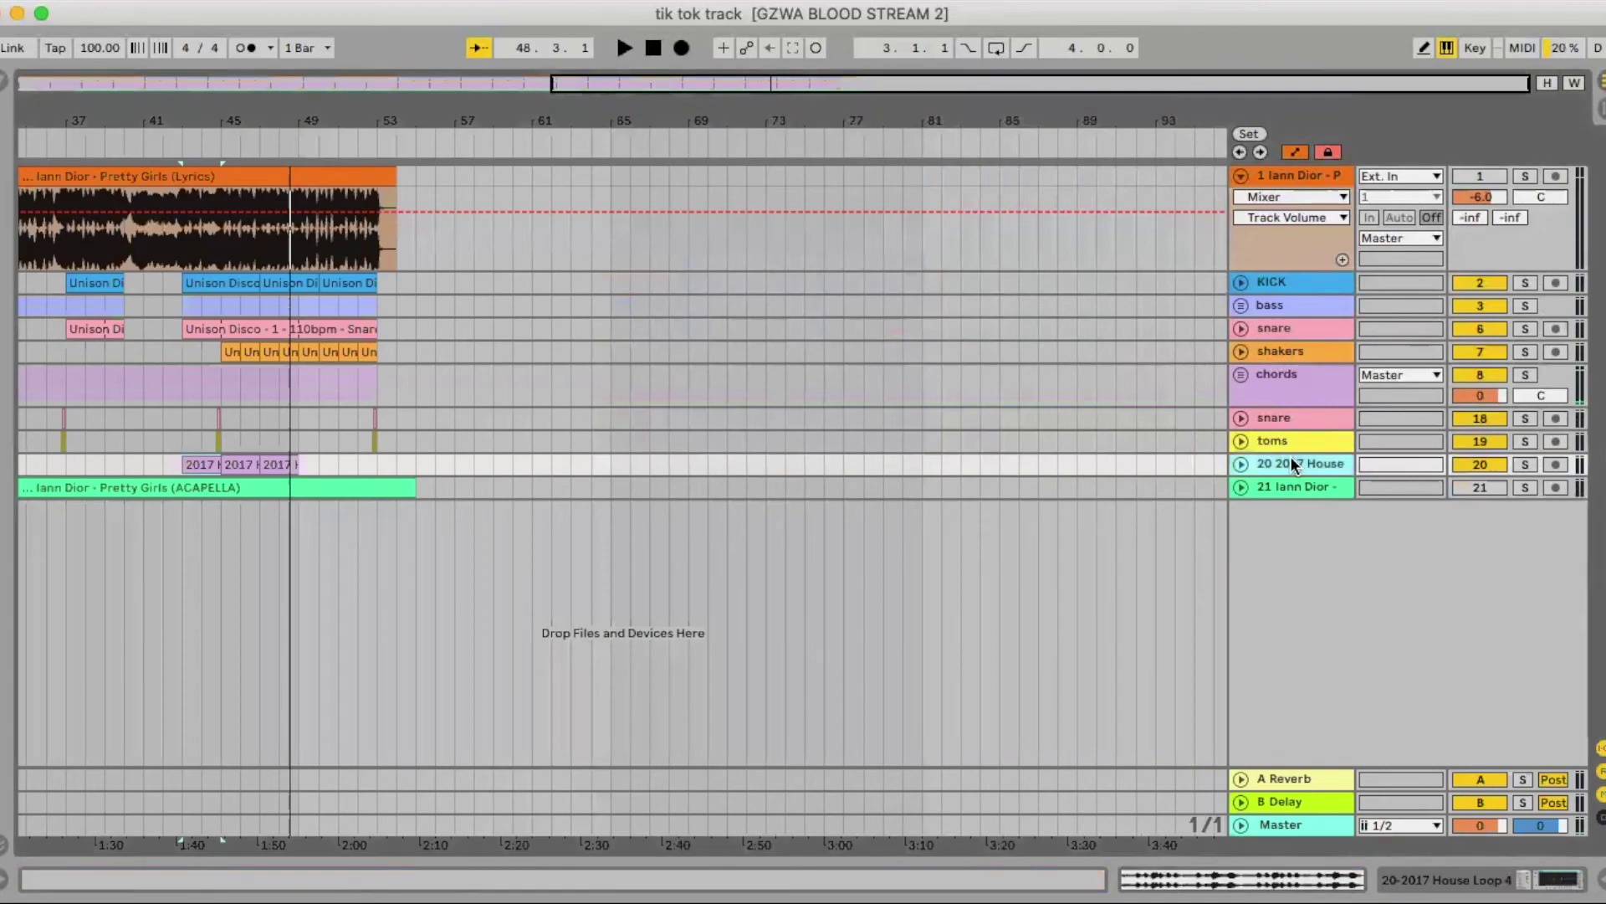
Insert a MIDI track below the percussion loop track and load the Sylenth1 plug-in onto it.
key(super+shift+t)
scroll(501, 475, left, 10)
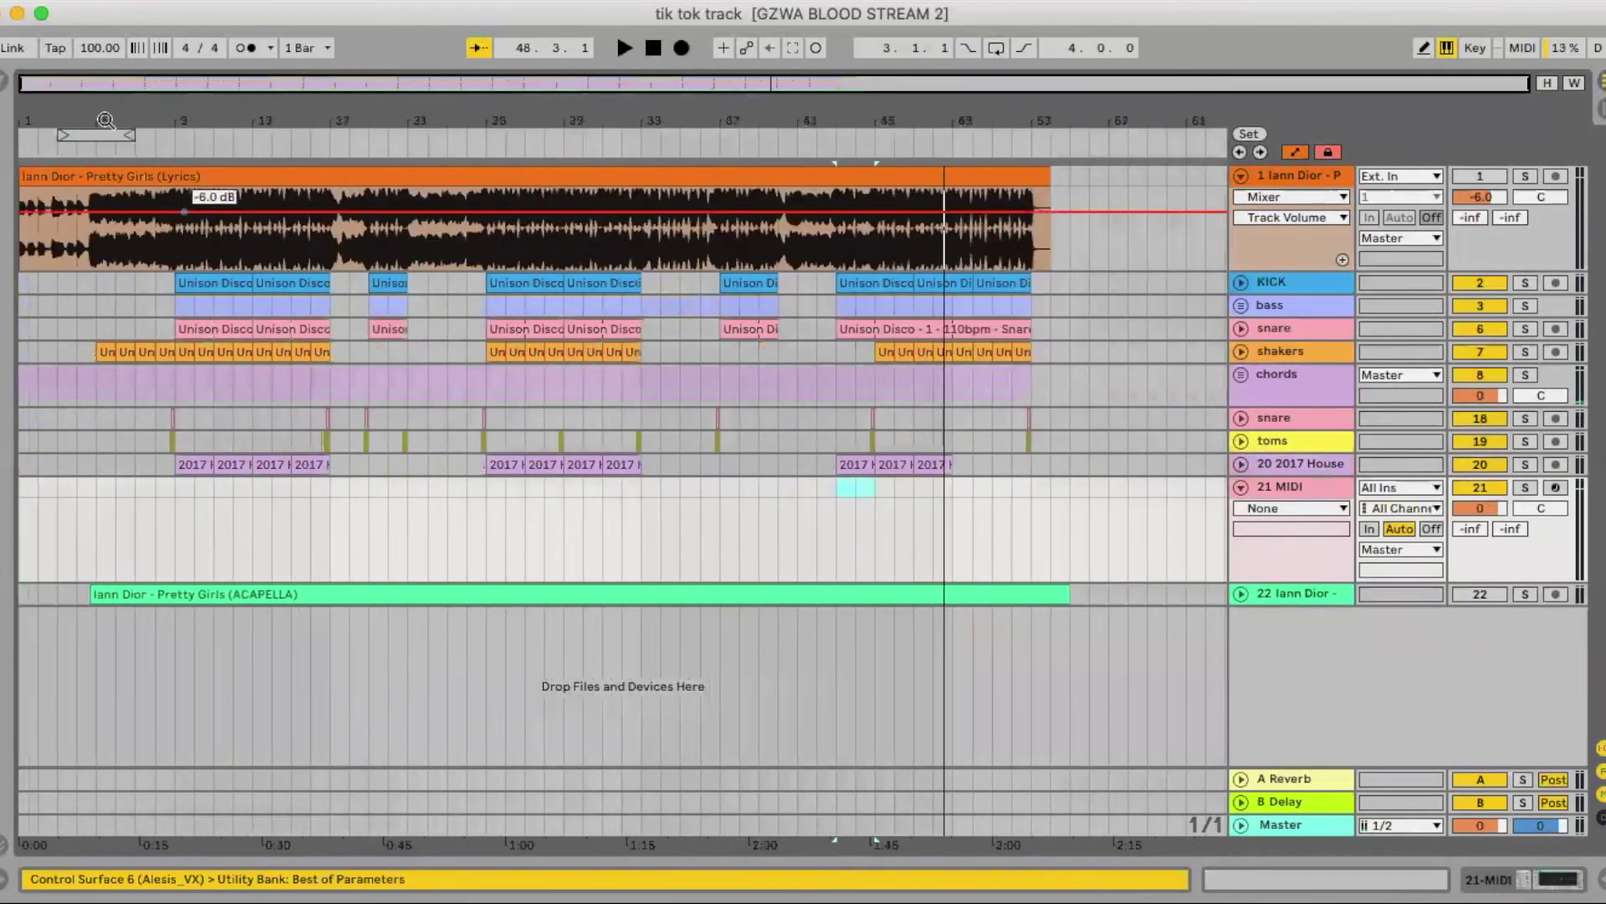
click(4, 85)
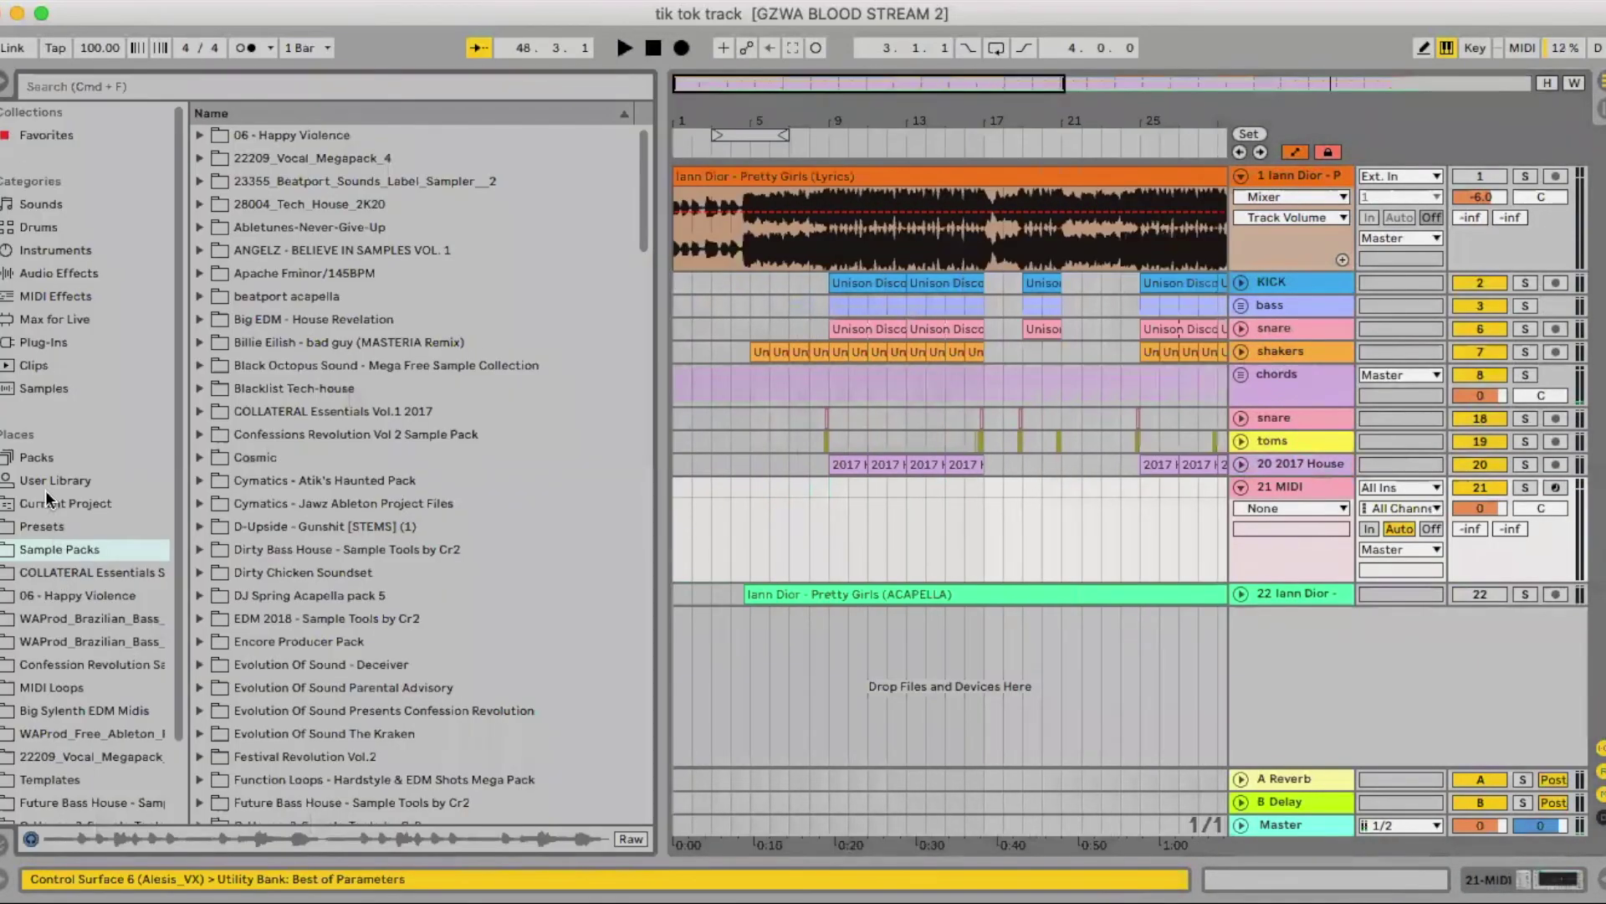
click(34, 340)
double_click(204, 134)
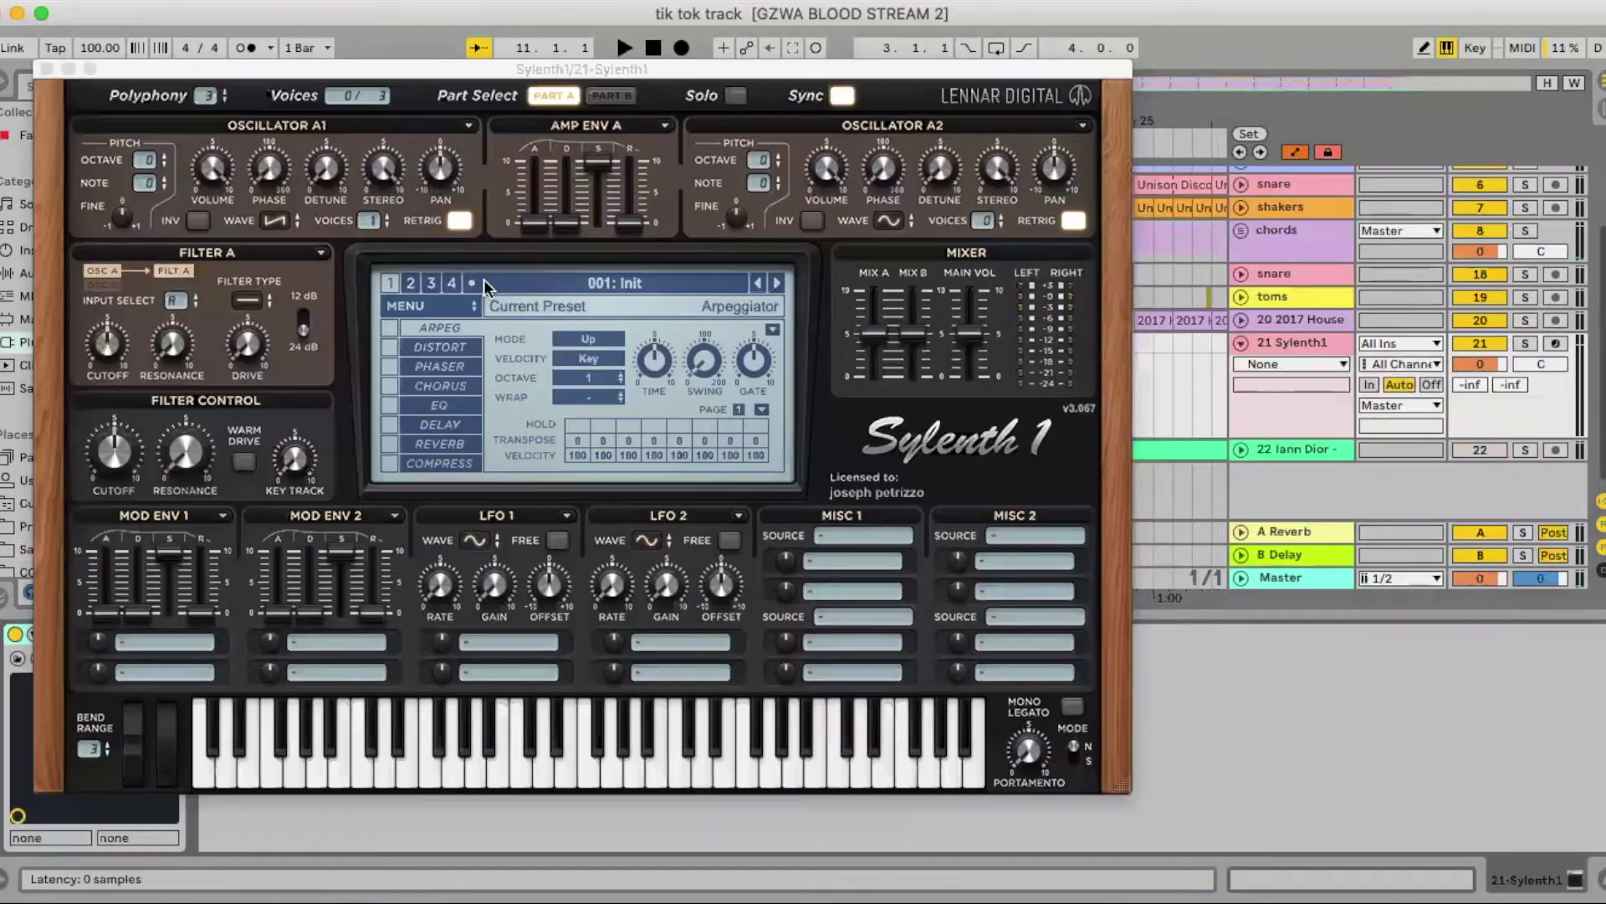
Choose the Saw waveform for Sylenth1's oscillator A1, raise its octave, and close the plug-in window.
click(274, 221)
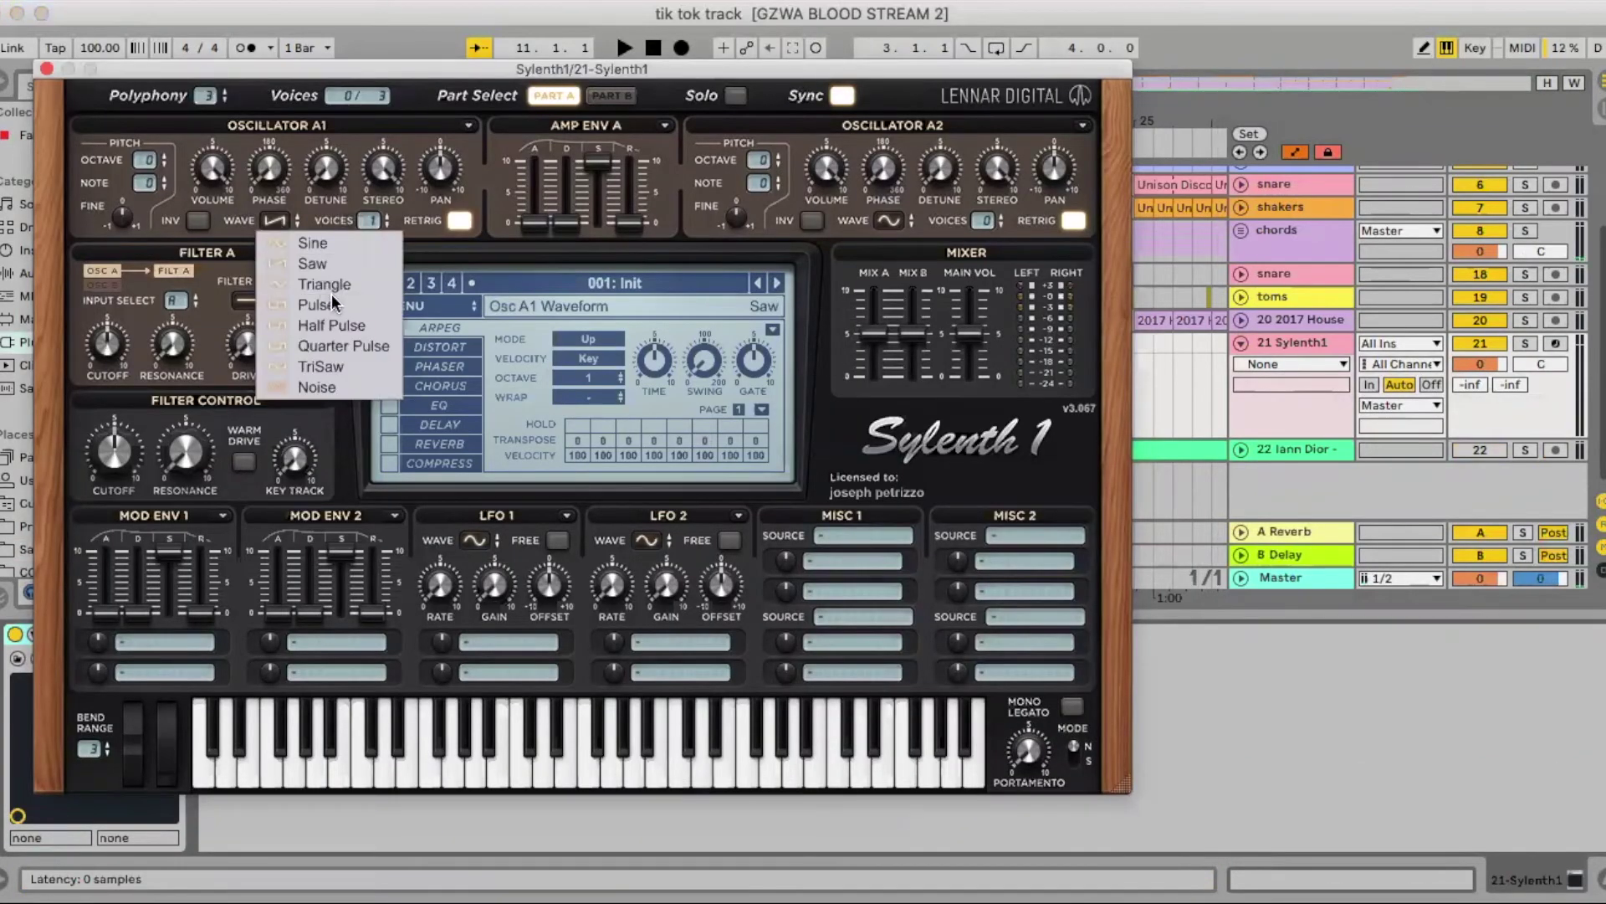
click(326, 264)
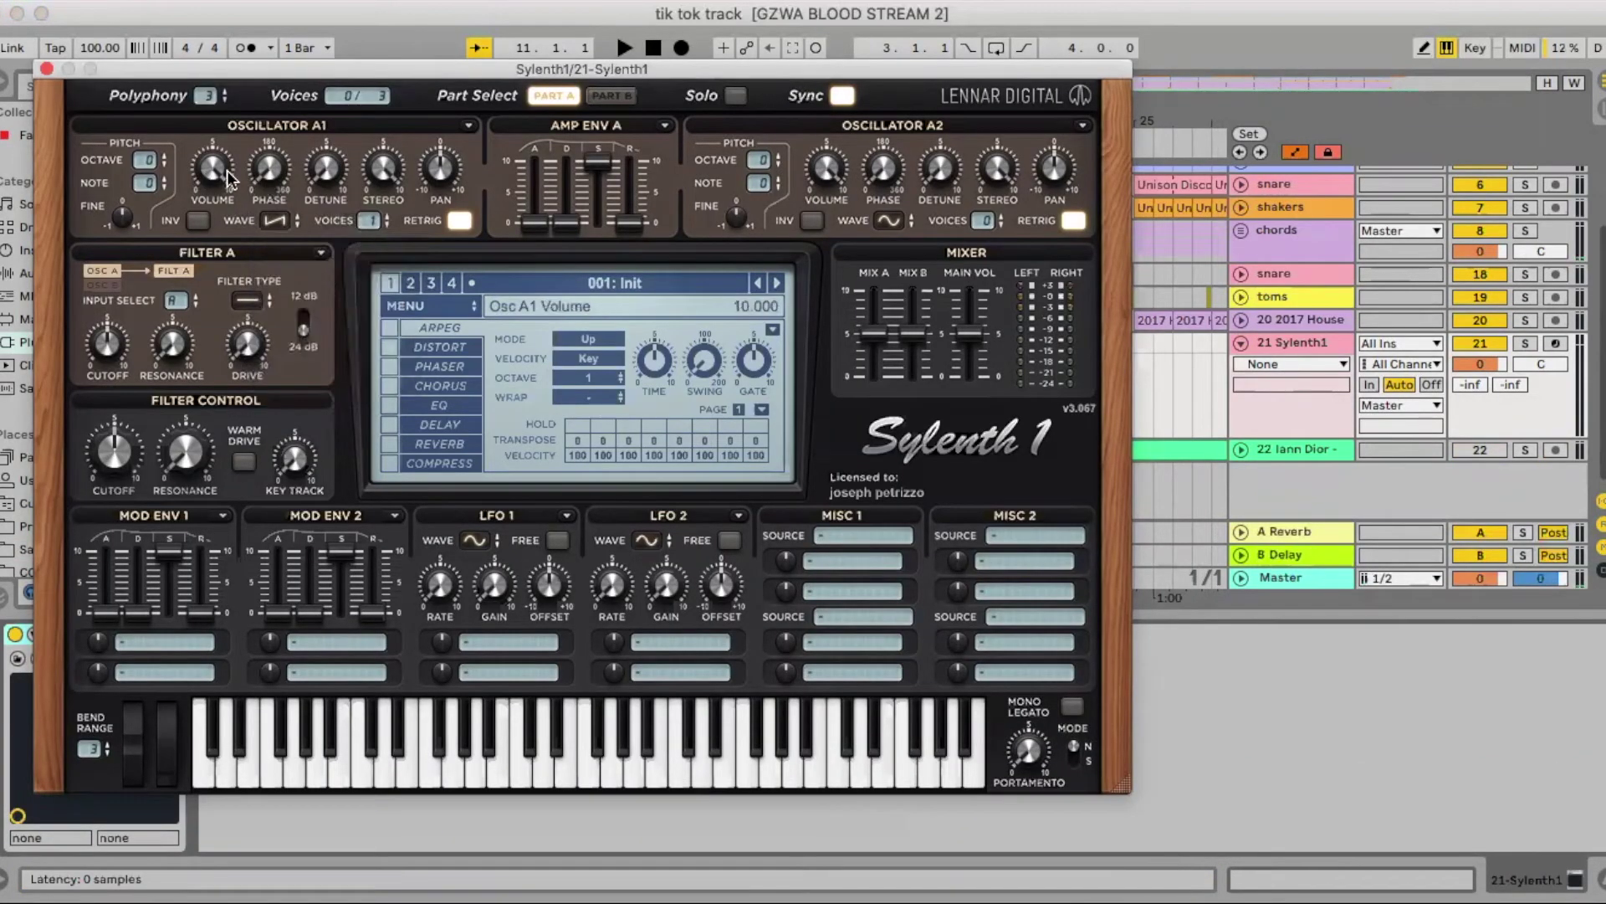
click(325, 168)
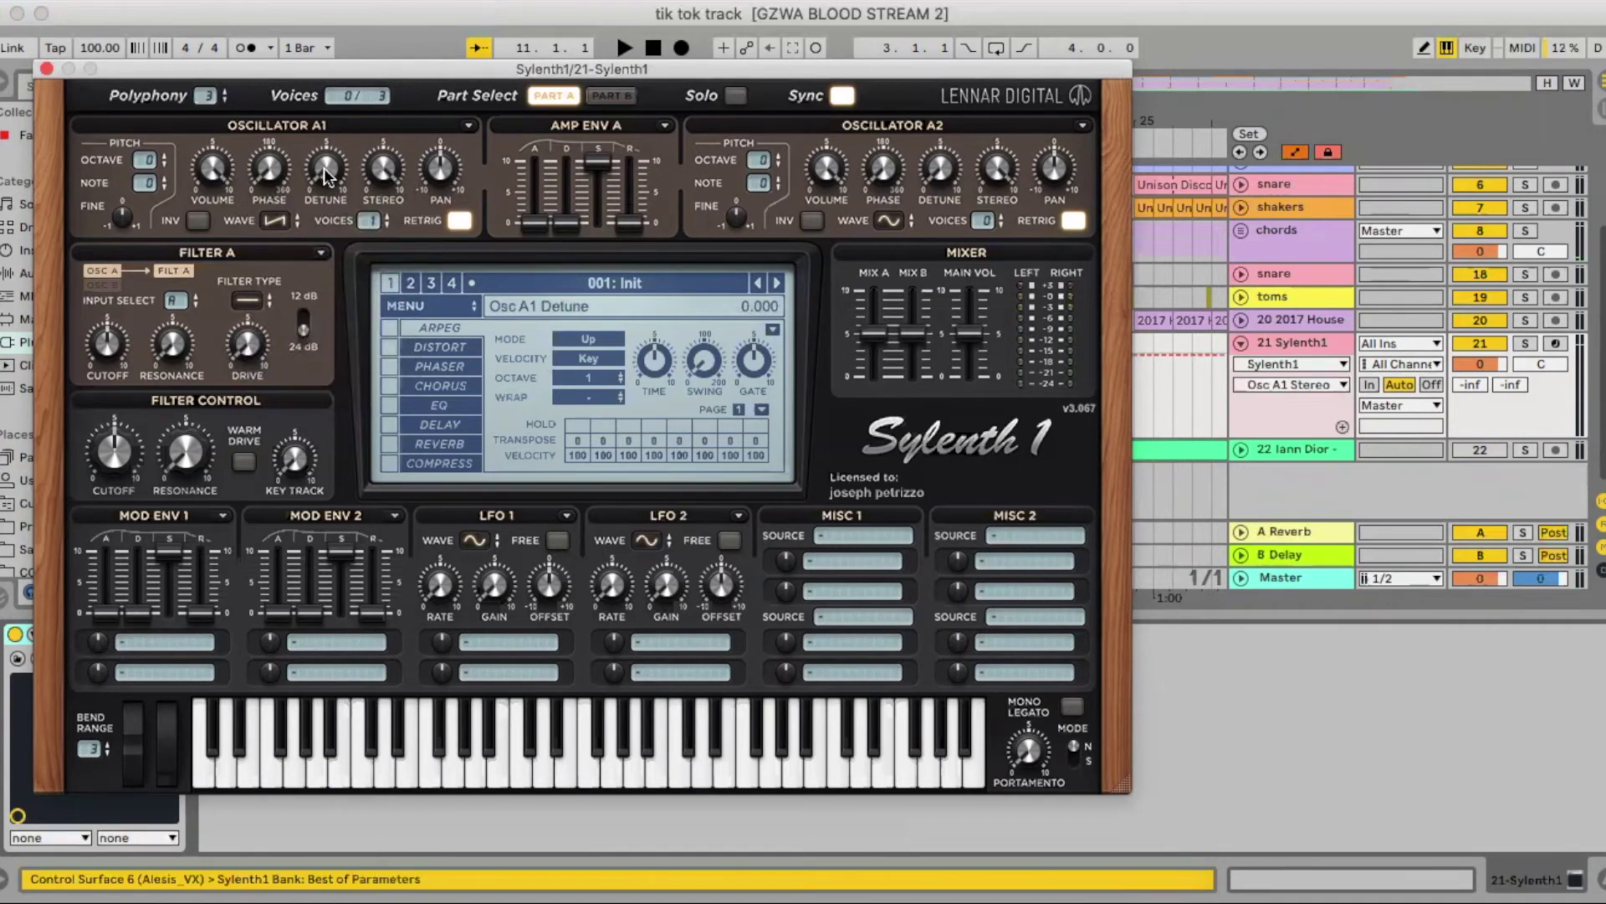
drag(148, 163, 149, 114)
click(46, 69)
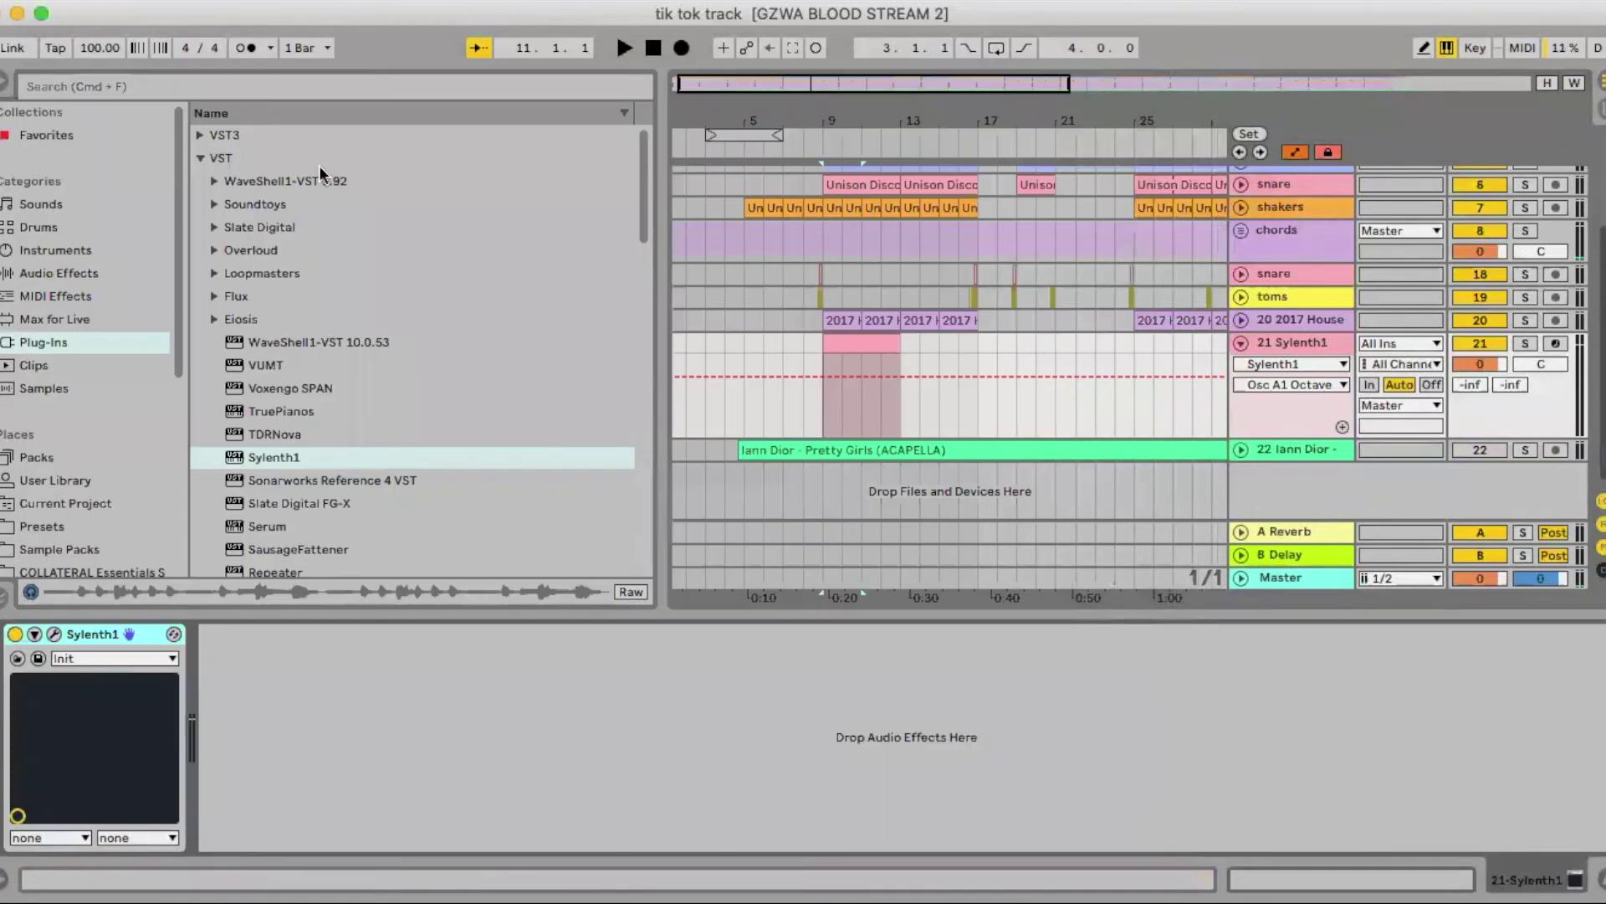
Create a four-bar MIDI clip at bar 9 on the Sylenth1 track and place a sixteenth F#3 note at its start.
key(super+shift+m)
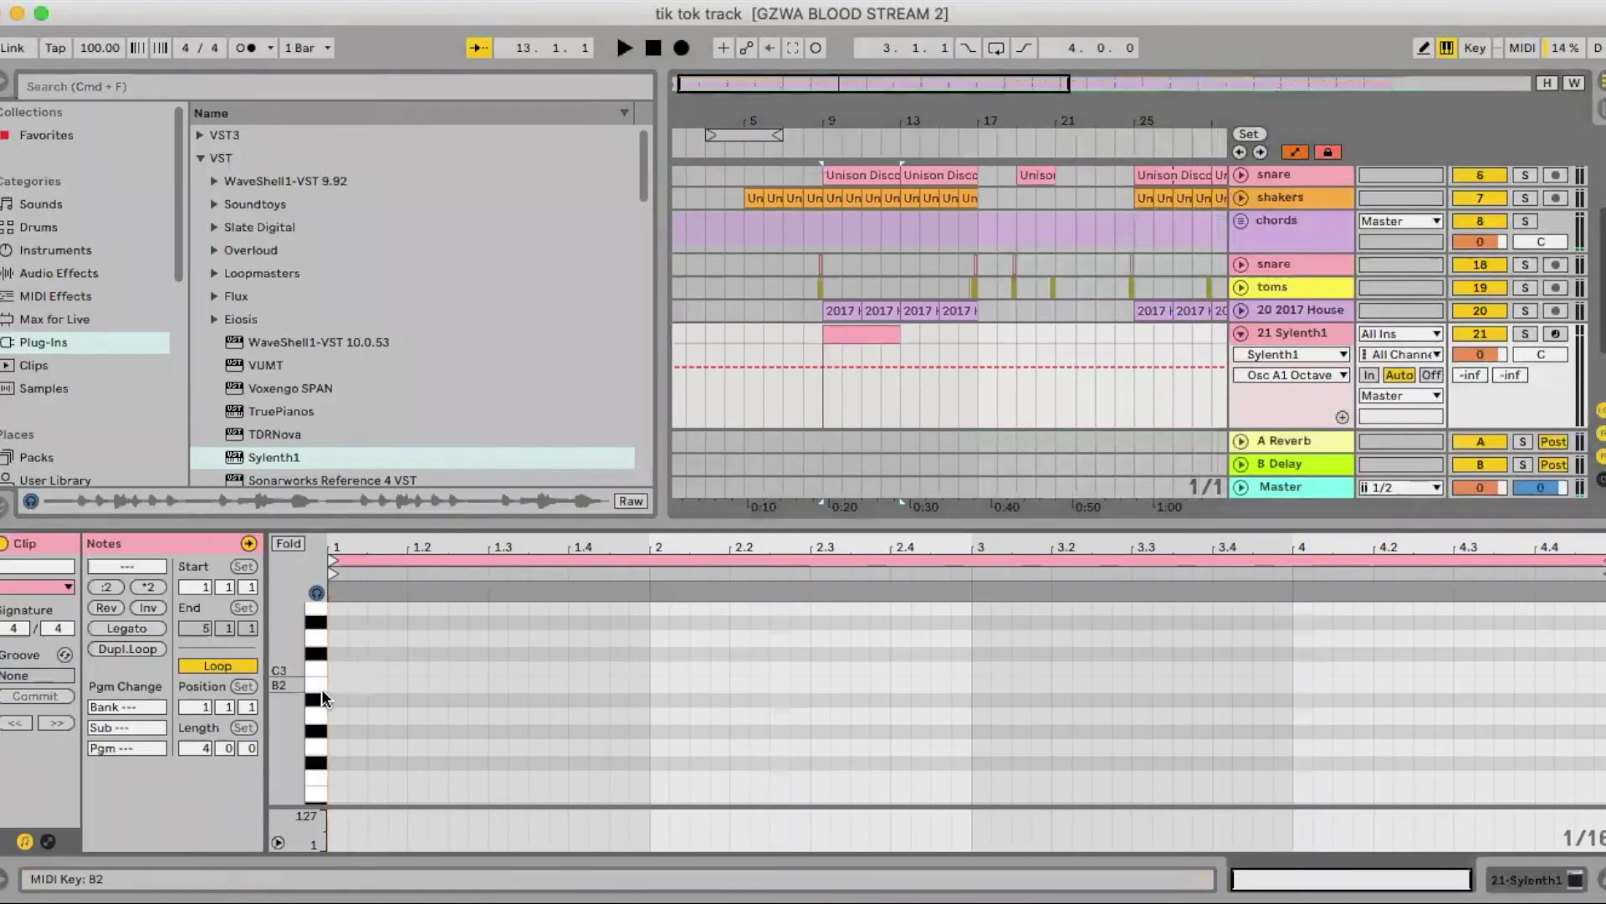
scroll(325, 664, up, 3)
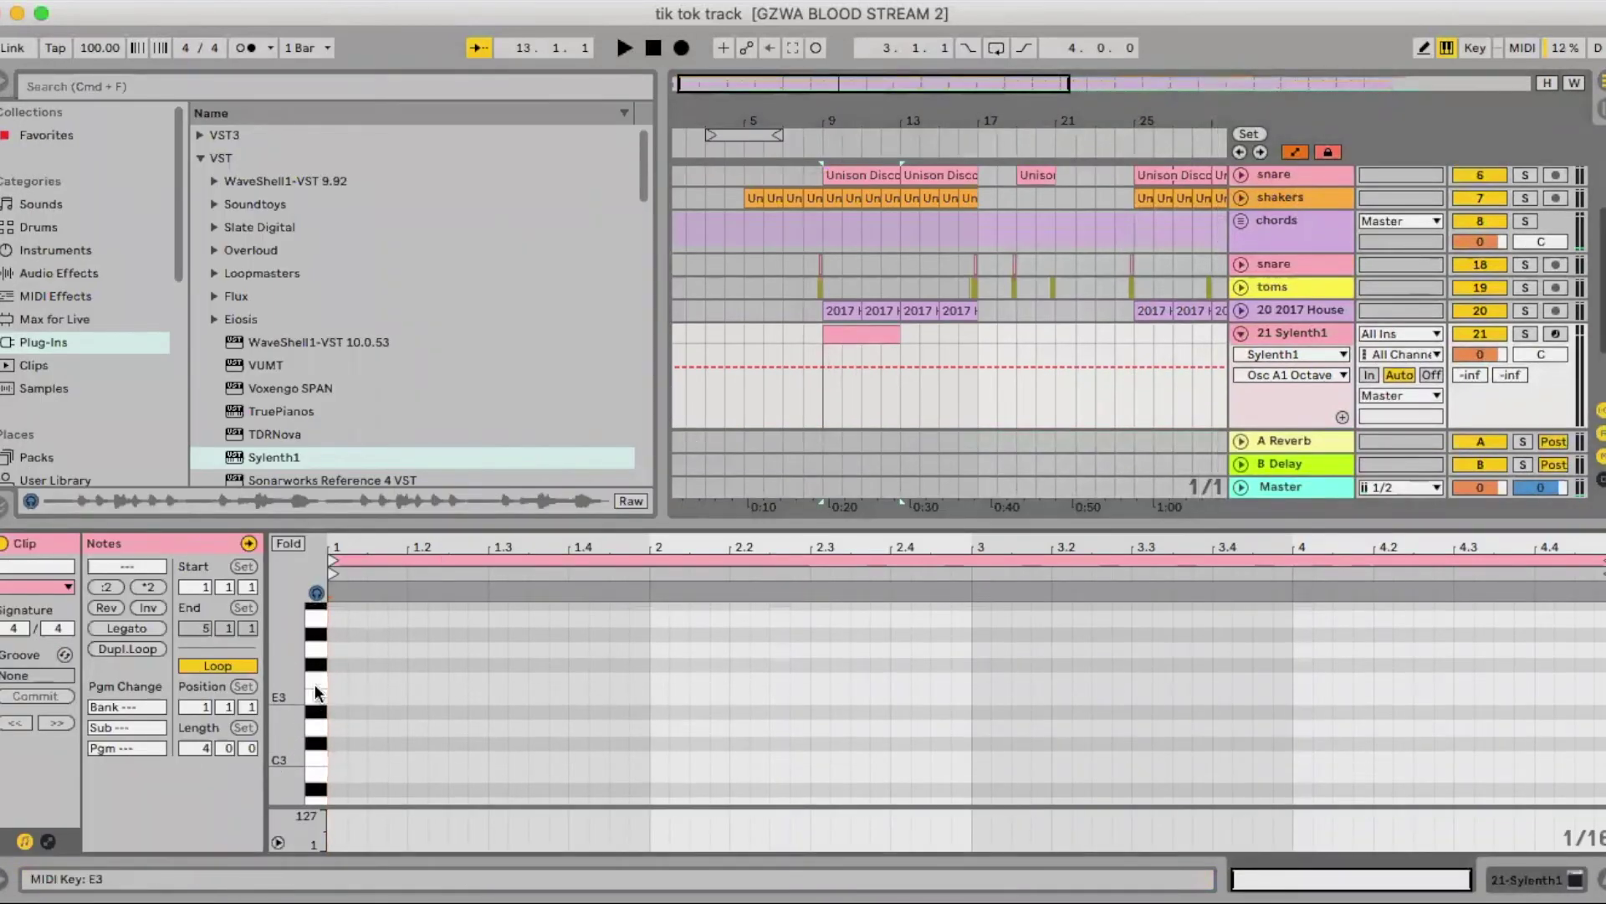
click(338, 664)
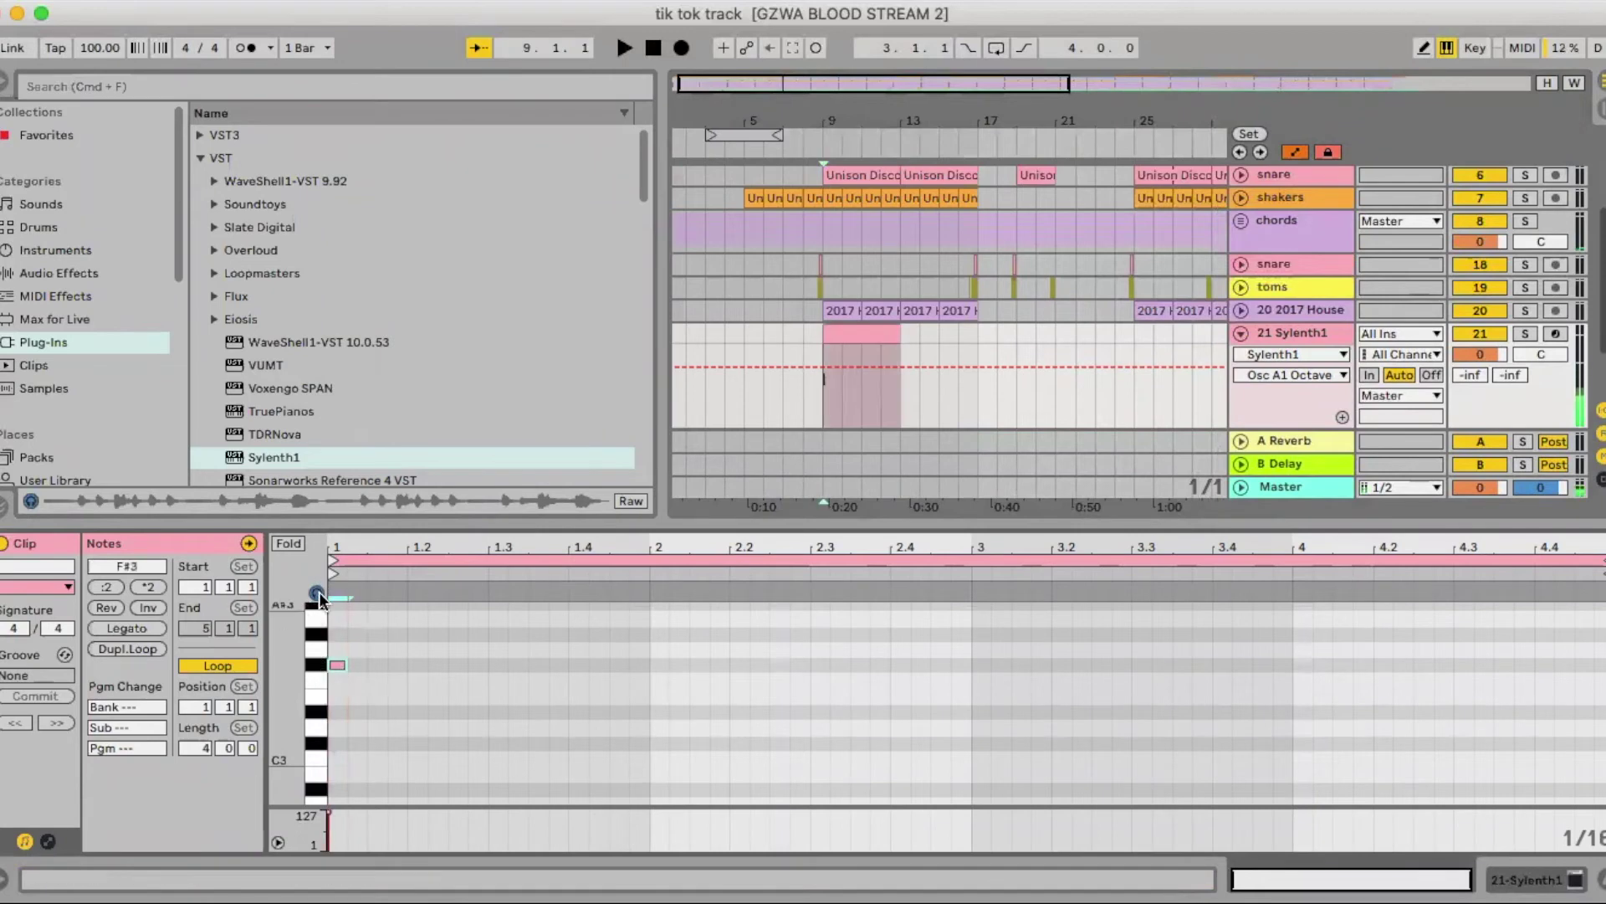
Fill the rest of the four-bar Sylenth1 clip with F#3, audition it, and solo the Sylenth1 track.
drag(335, 664, 1600, 857)
click(1573, 879)
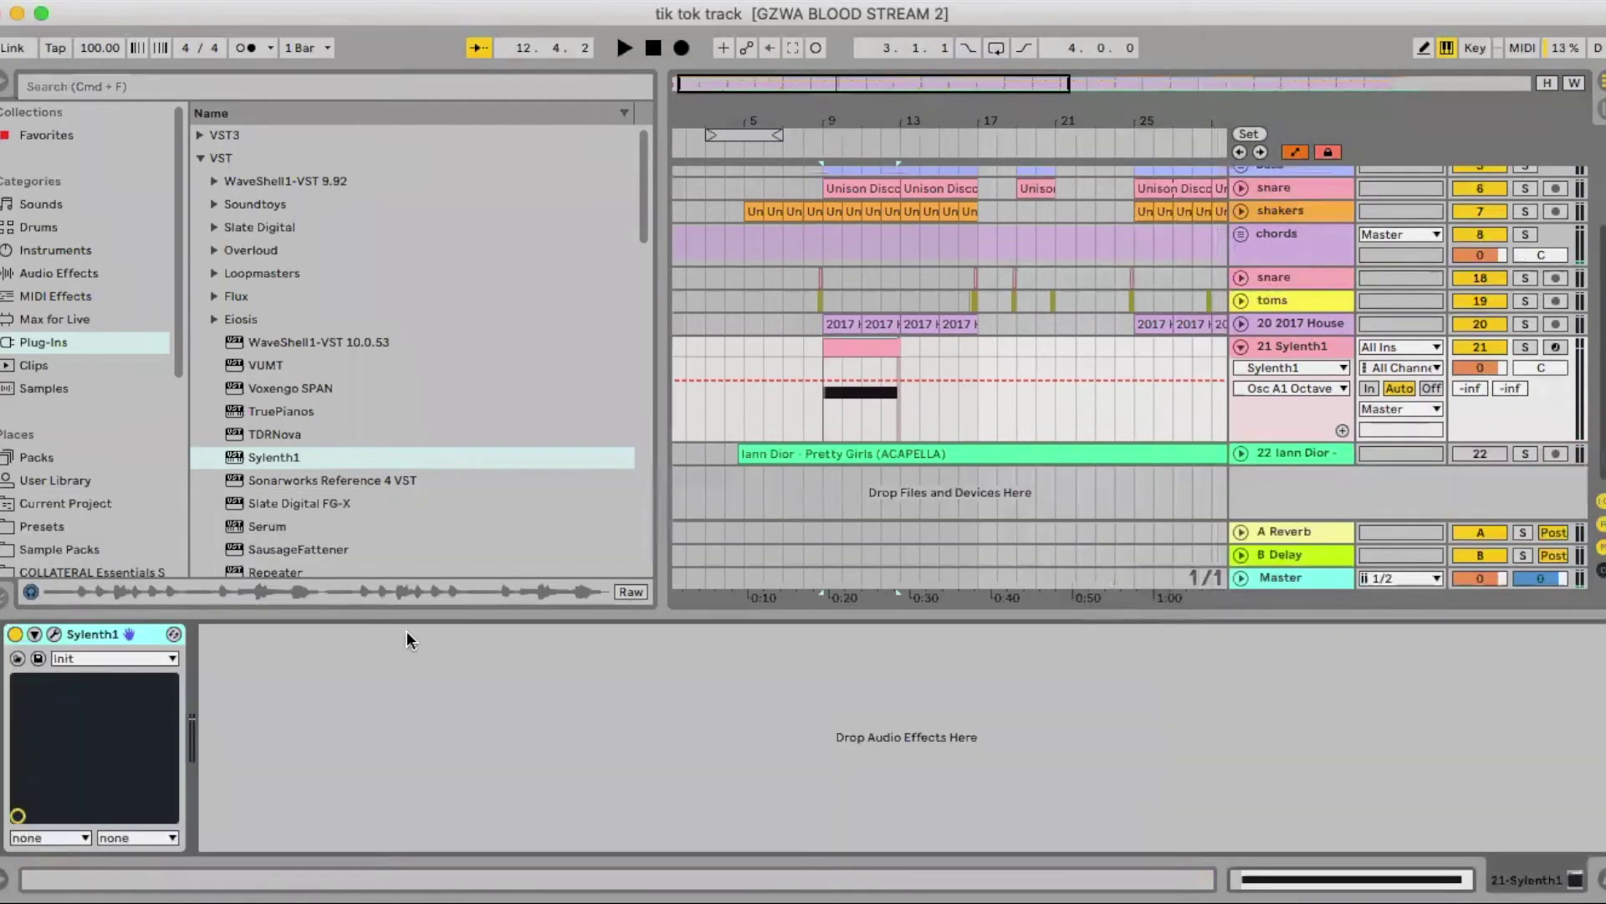
key(space)
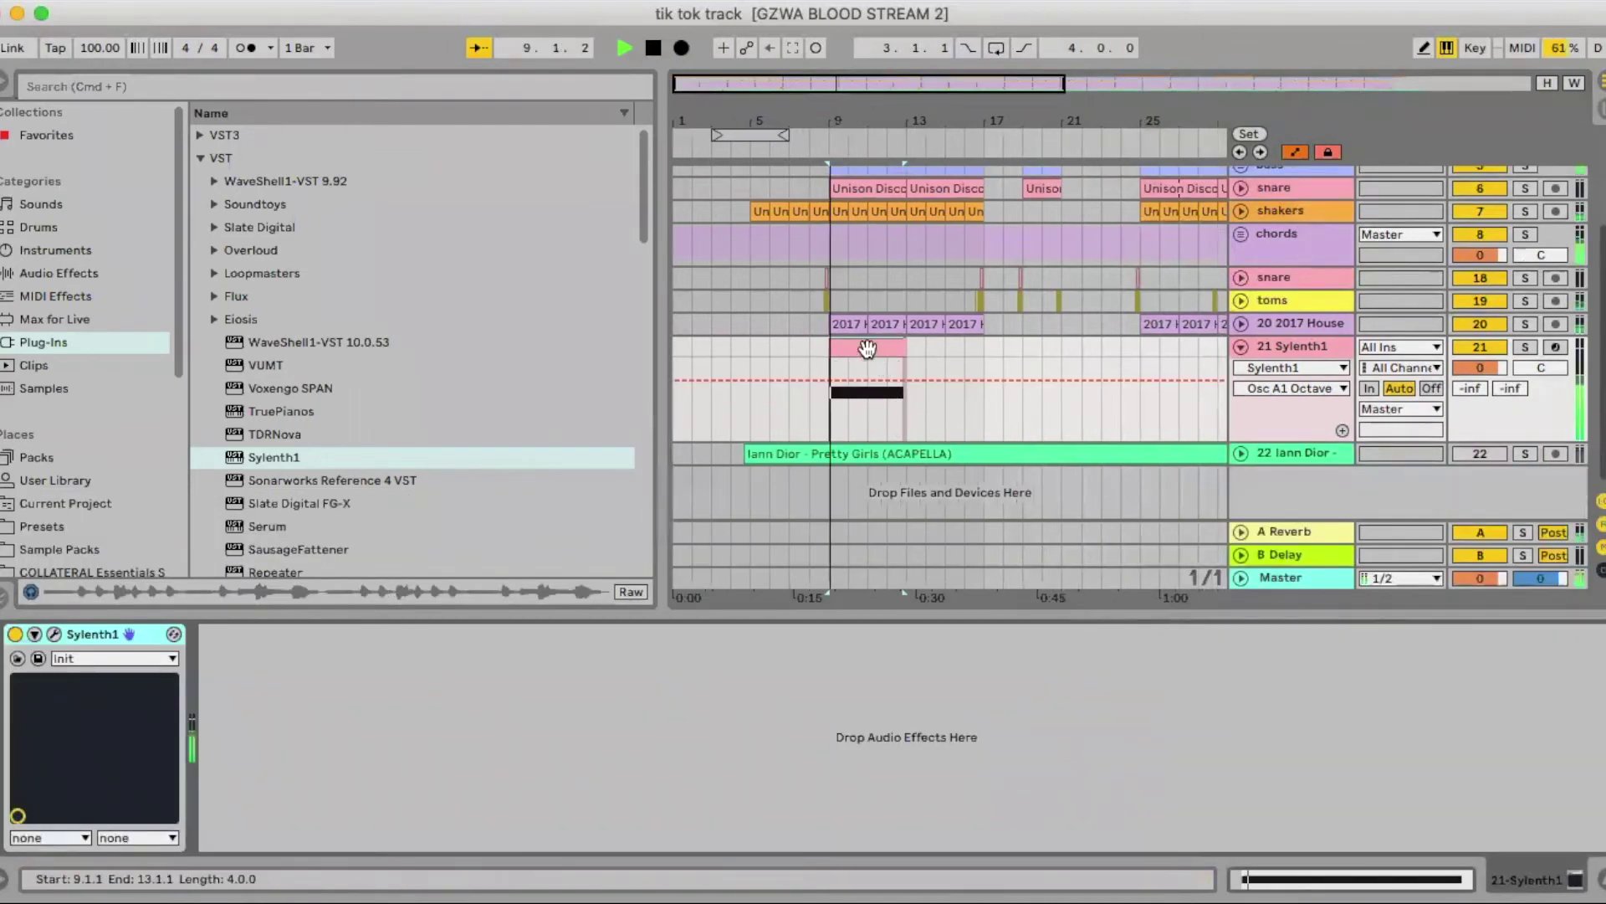
click(1536, 345)
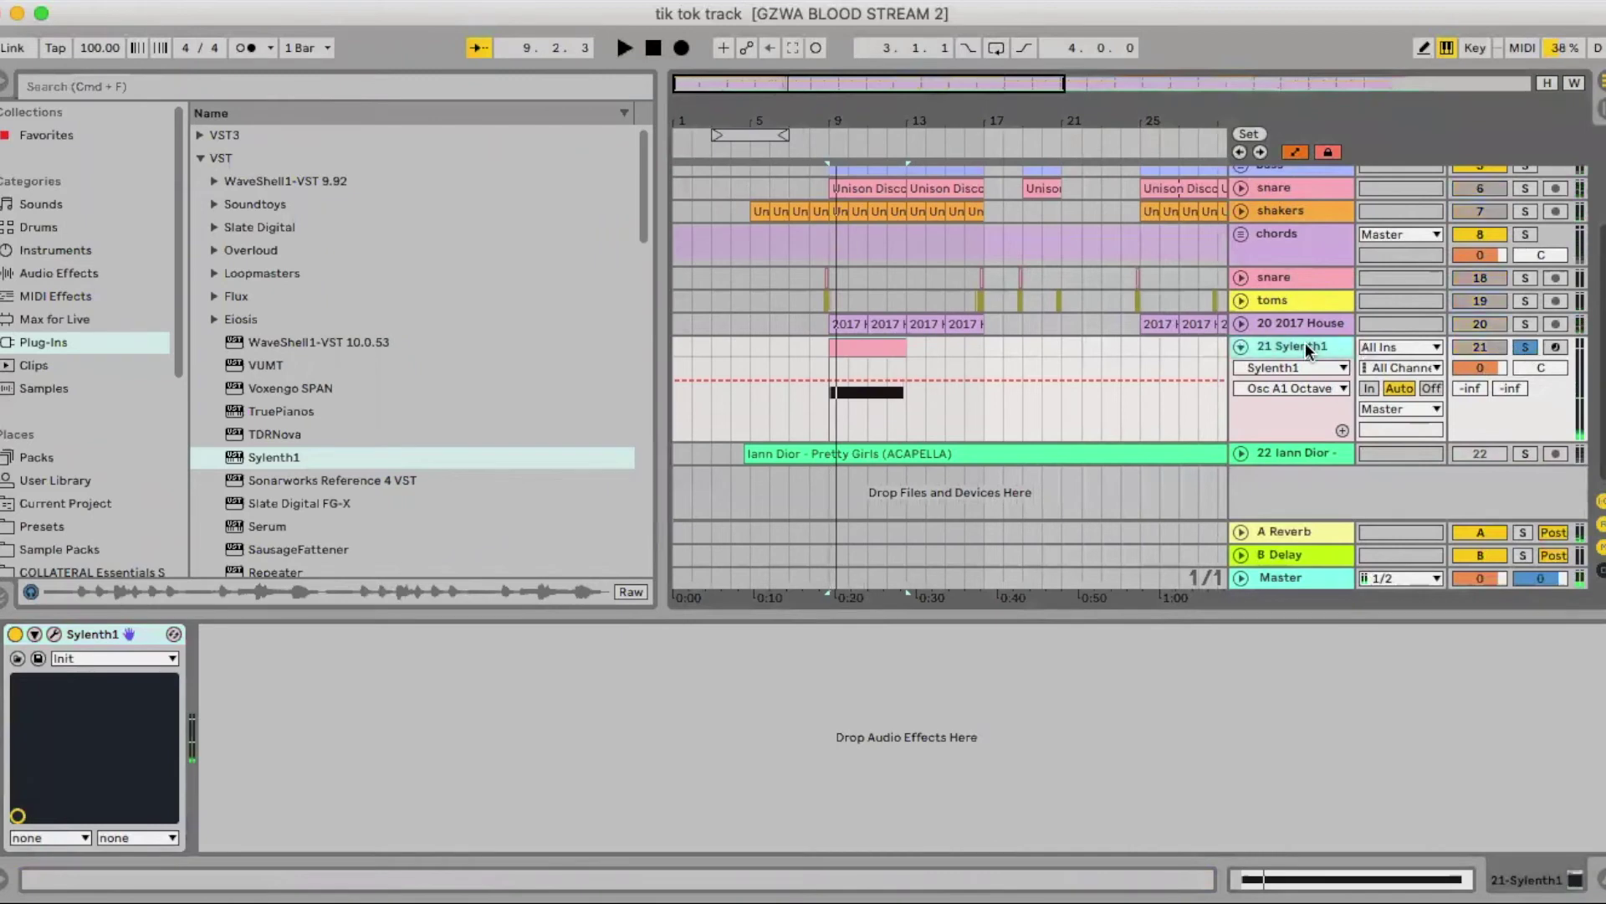
Hide the browser and bring the whole arrangement into view.
scroll(733, 363, right, 5)
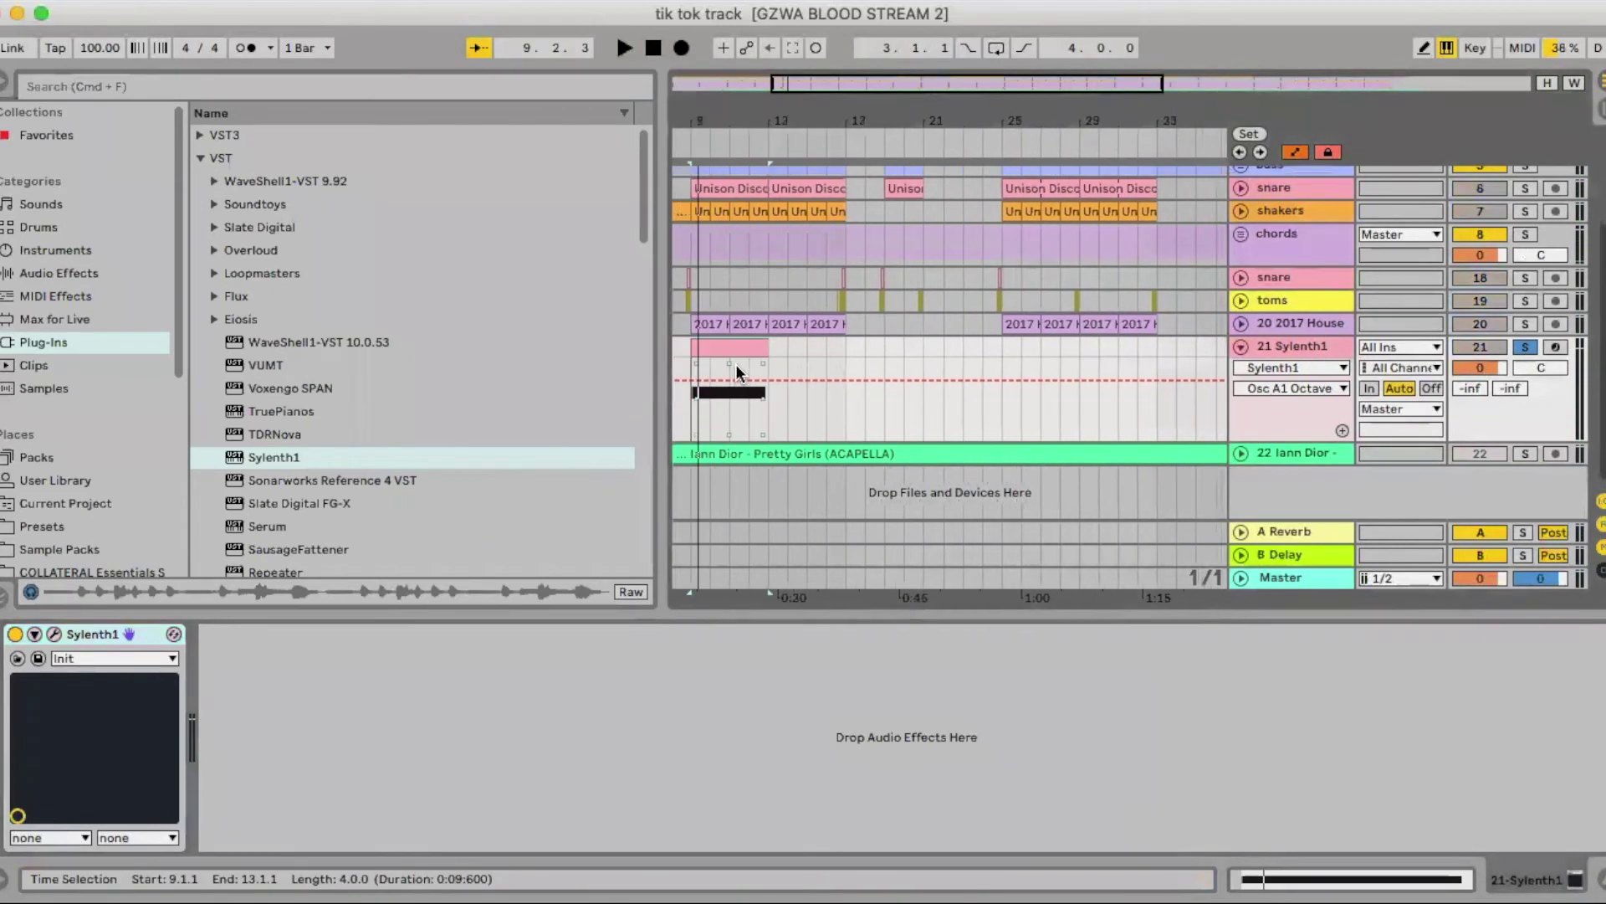
click(4, 84)
scroll(319, 281, left, 5)
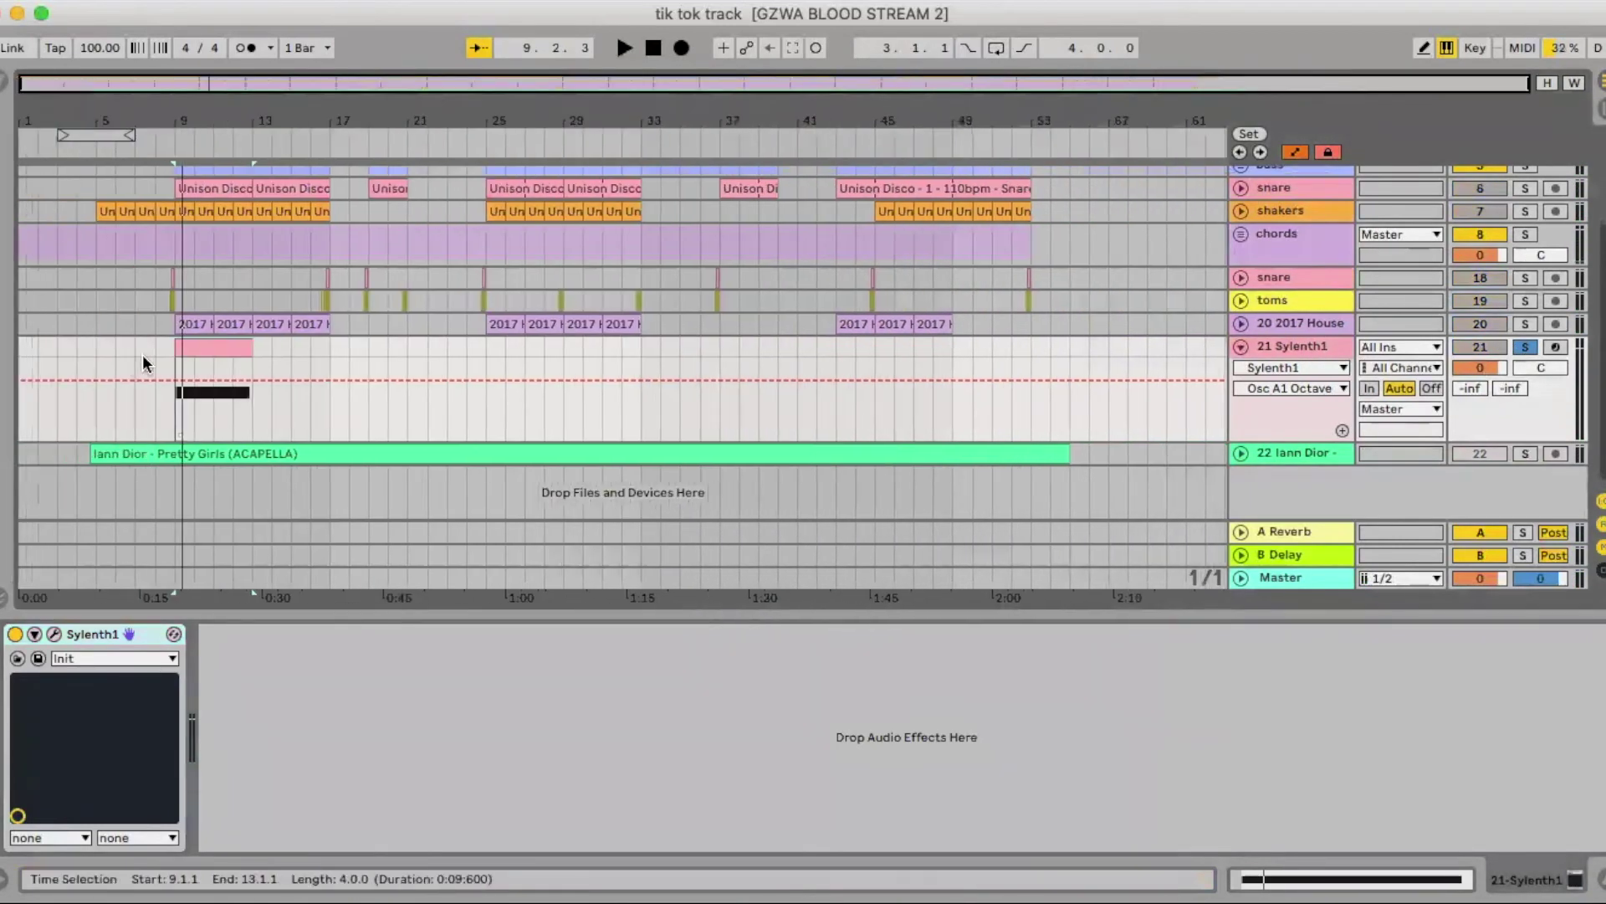
Set Sylenth1's oscillator A1 to octave +3 and 3 voices, and adjust its detune while auditioning.
click(55, 633)
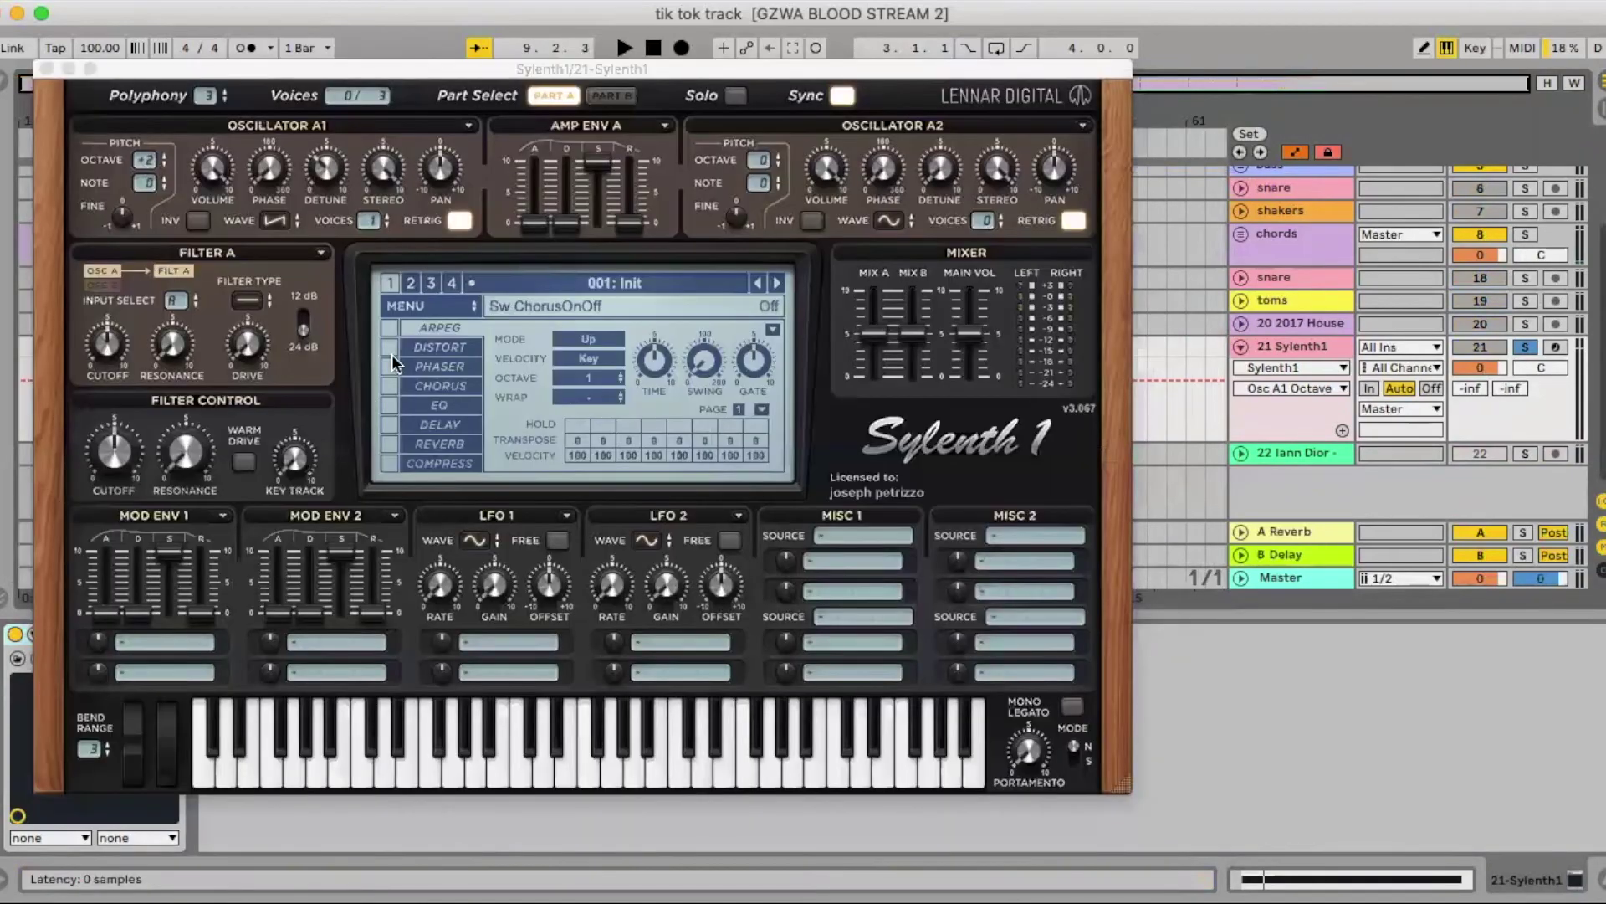
click(153, 152)
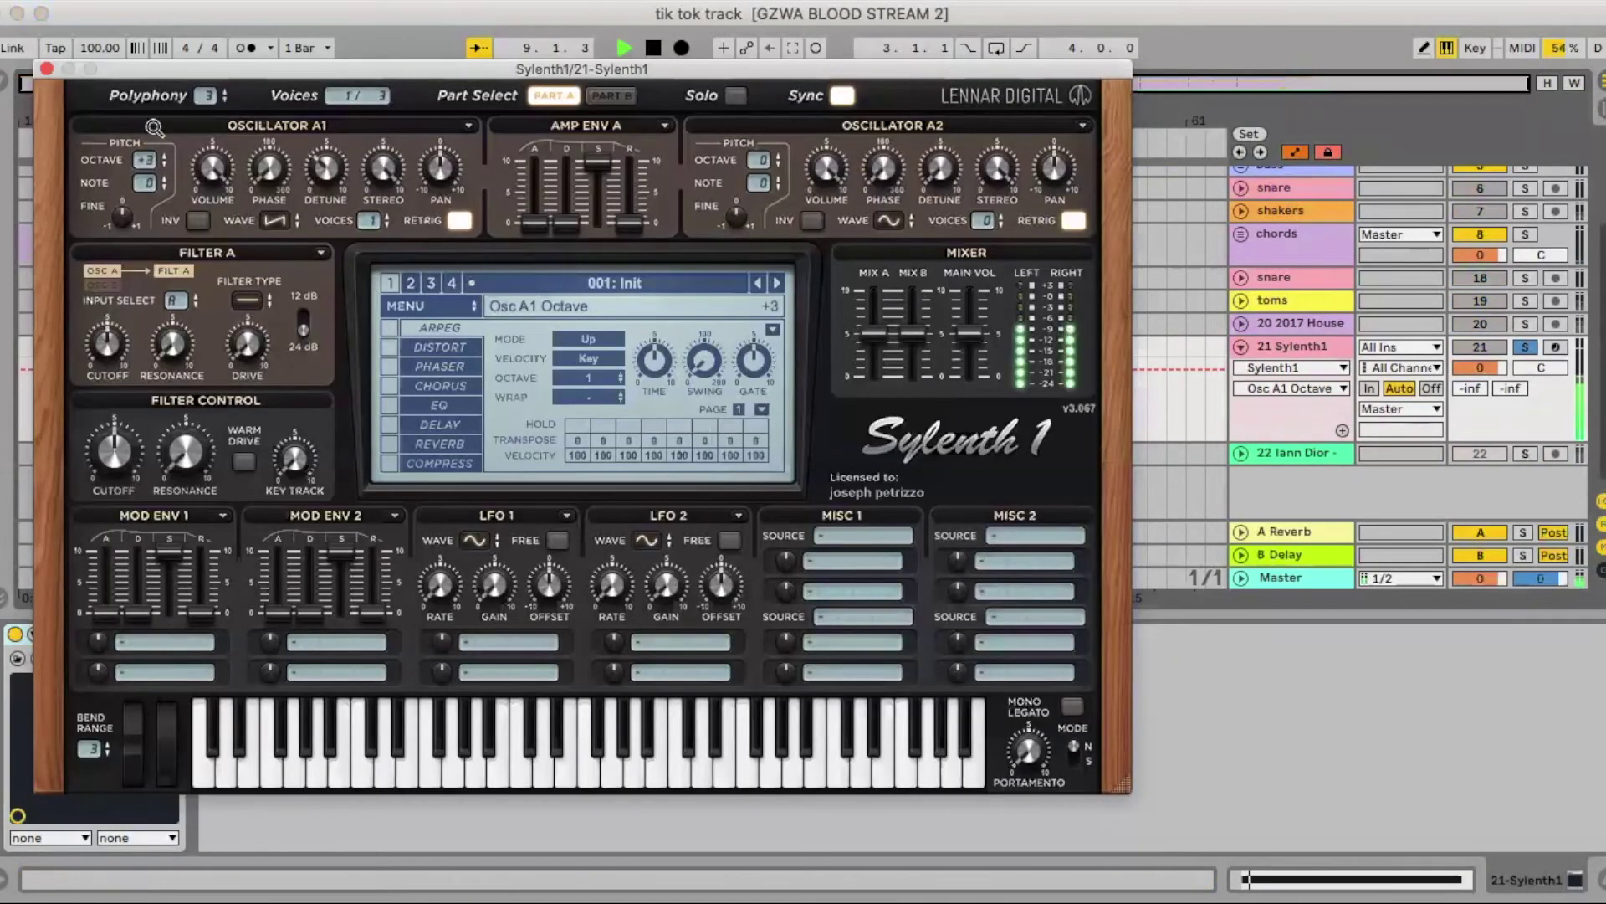
click(373, 221)
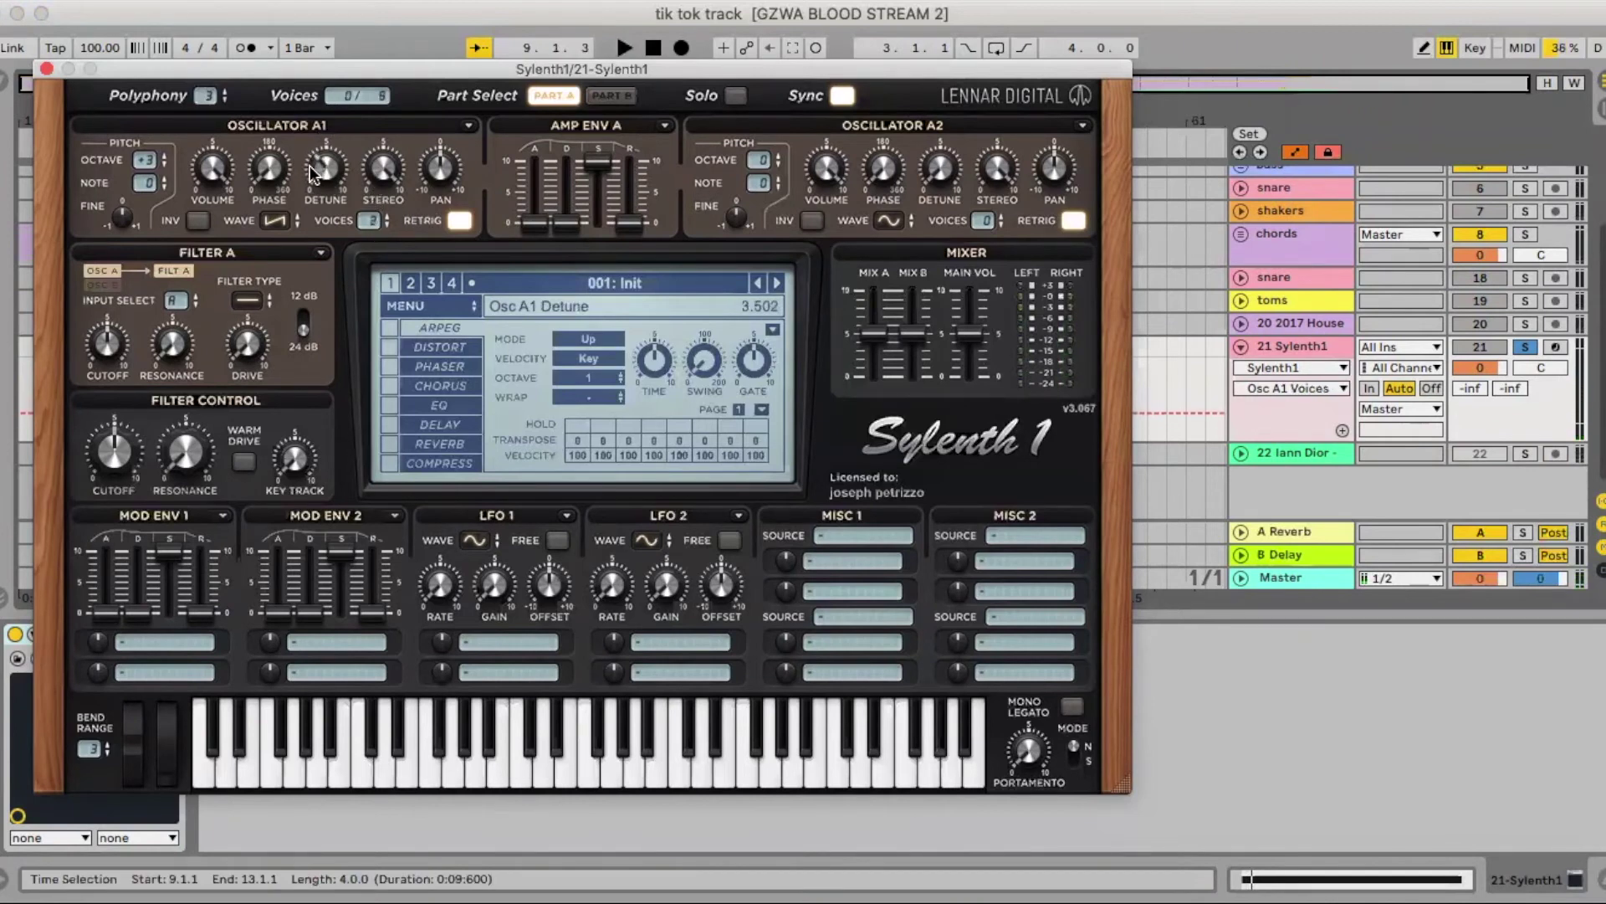
key(space)
mouse_move(336, 139)
mouse_down()
mouse_move(326, 178)
mouse_move(358, 117)
mouse_move(340, 164)
mouse_up()
key(space)
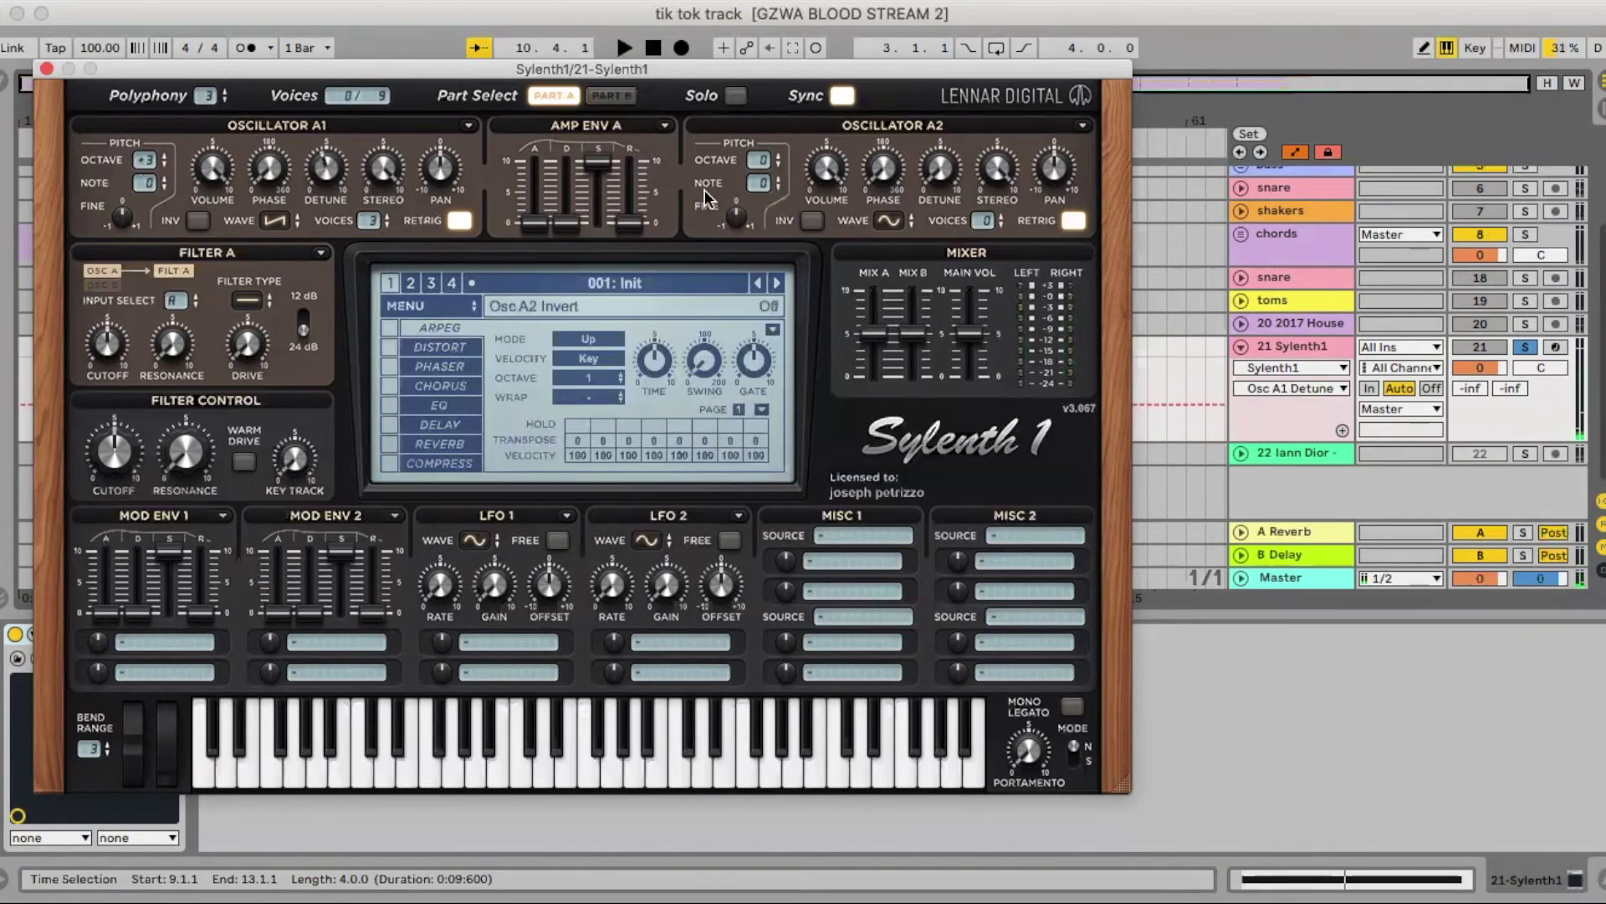
Lower Sylenth1's main volume to about 1.4, set oscillator A1 to 5 voices with detune about 2.98, and close the plug-in window.
drag(969, 334, 971, 364)
key(space)
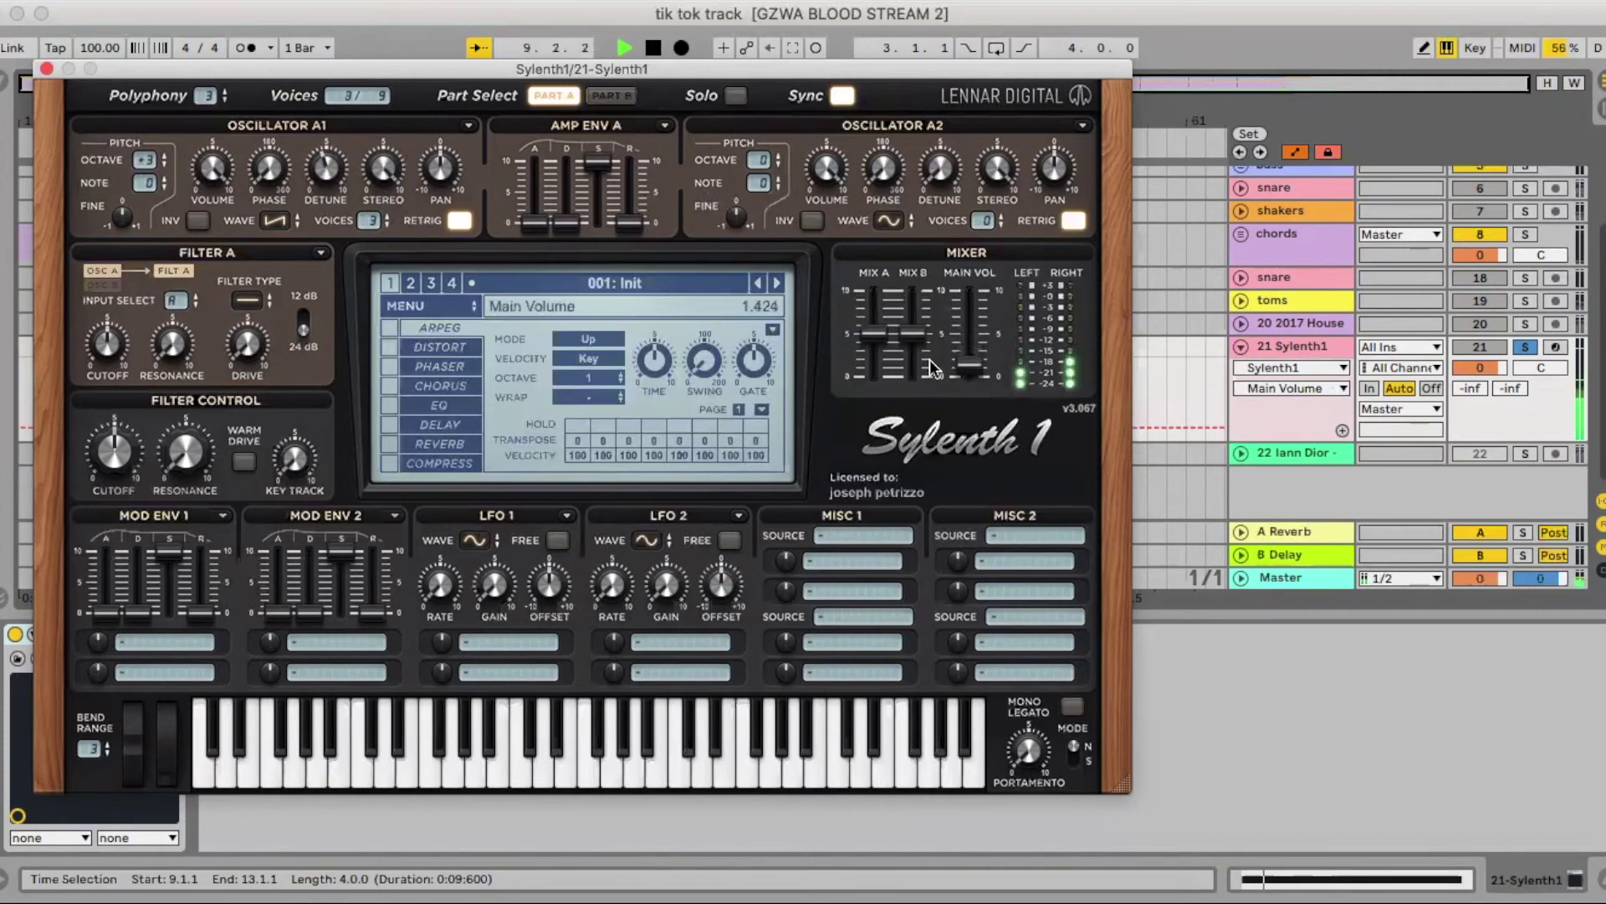
drag(368, 220, 329, 122)
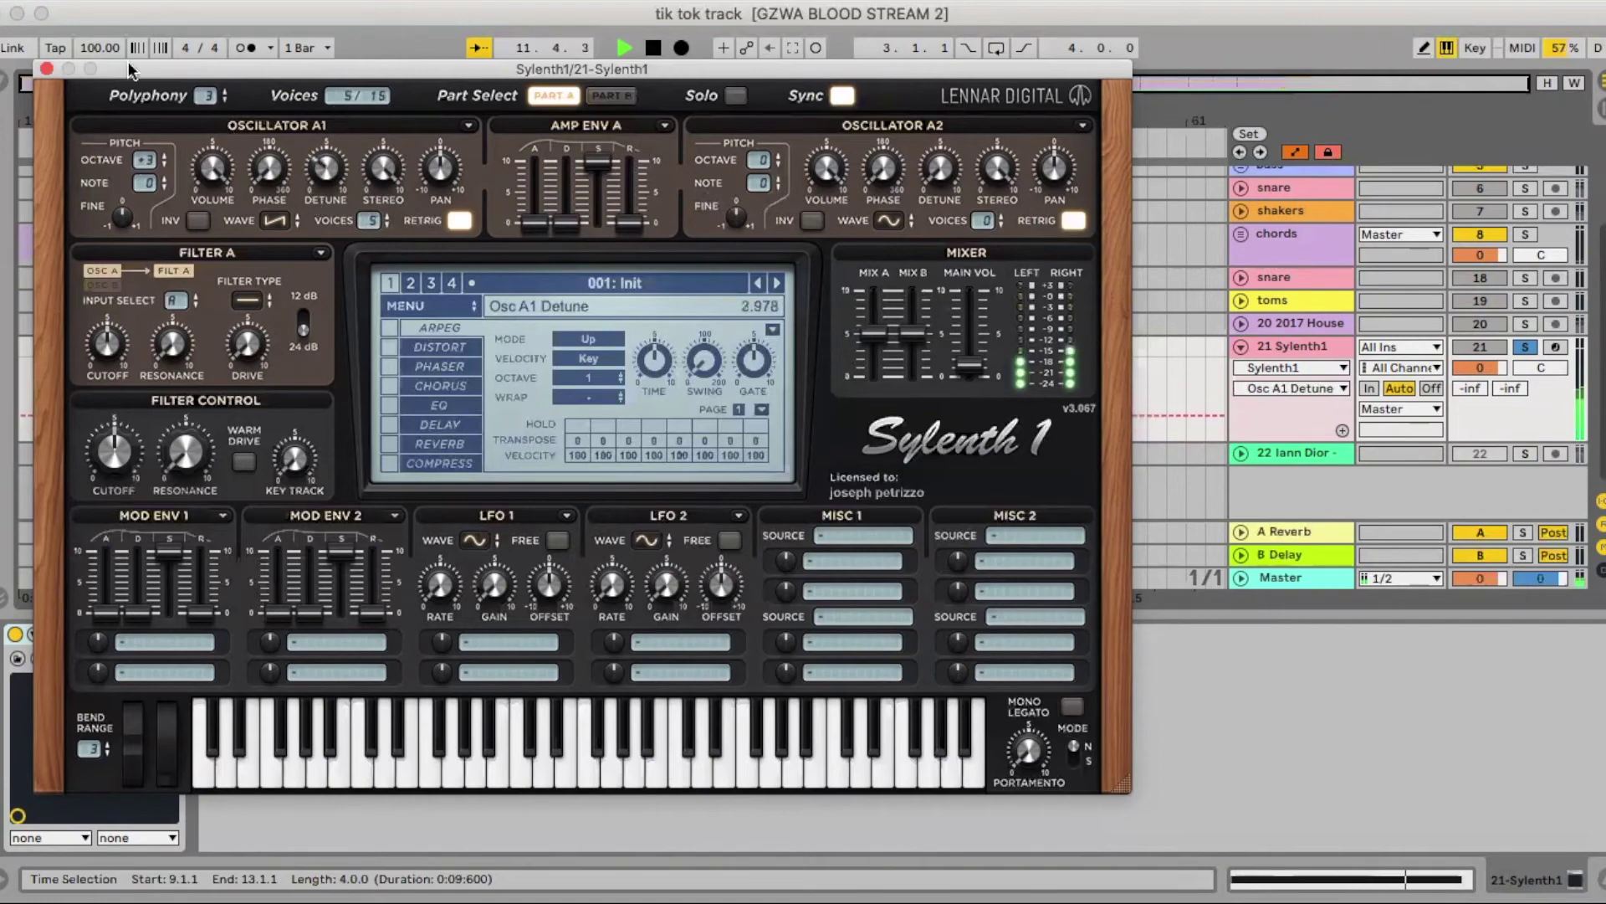
key(space)
click(47, 69)
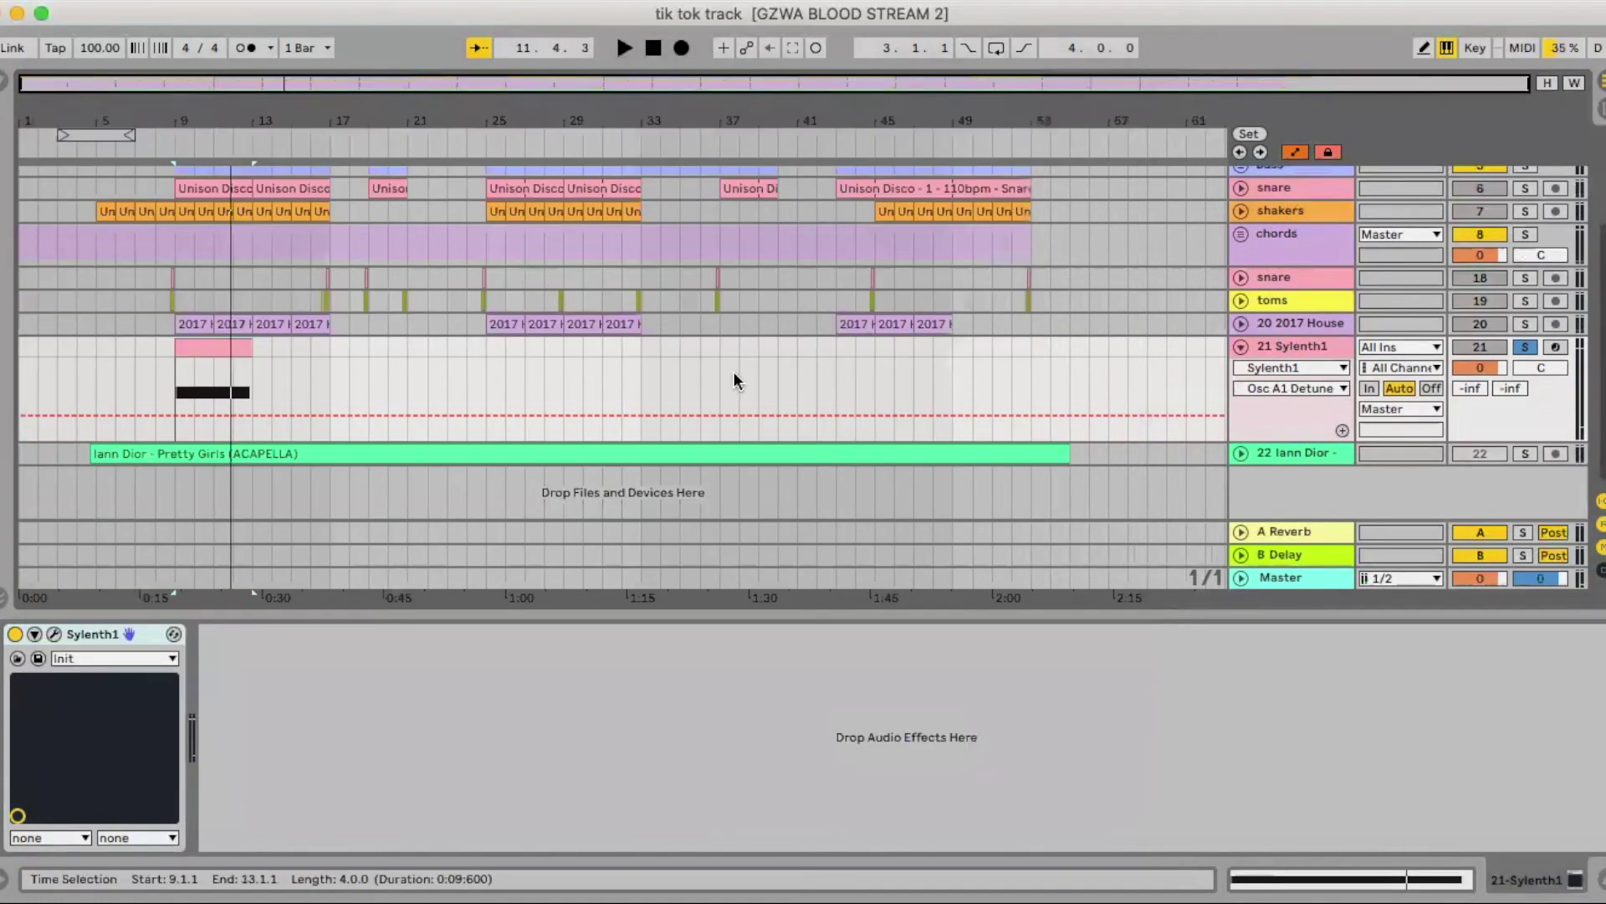
Unsolo the Sylenth1 track and lower its track volume to -13.9 dB while listening in the mix.
drag(1473, 365, 1473, 365)
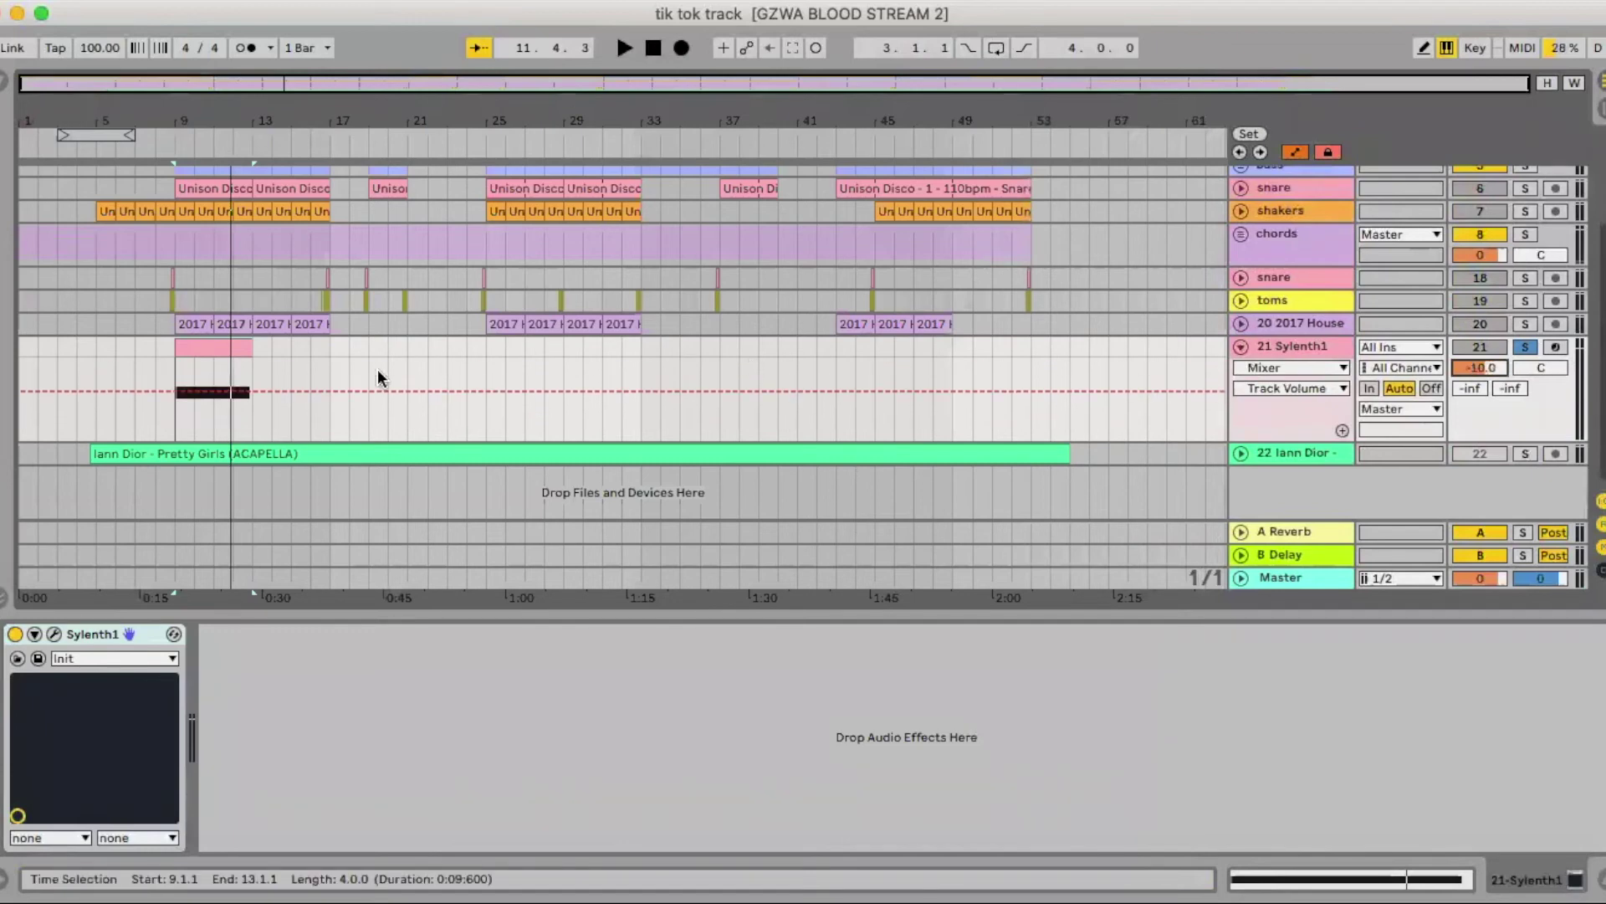
key(space)
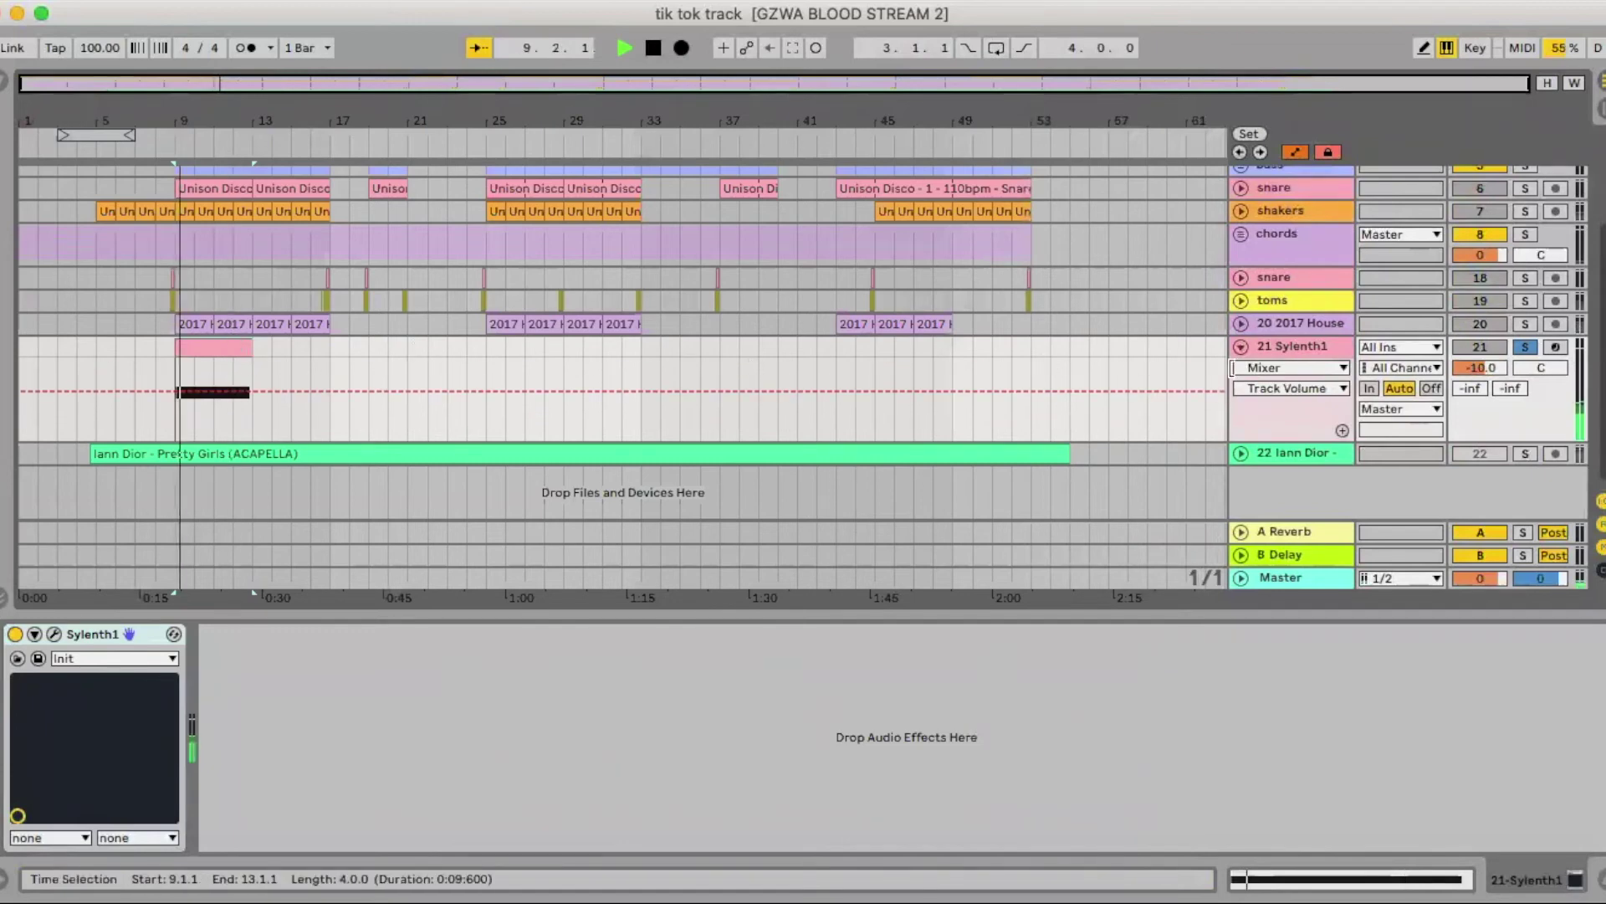
click(1526, 347)
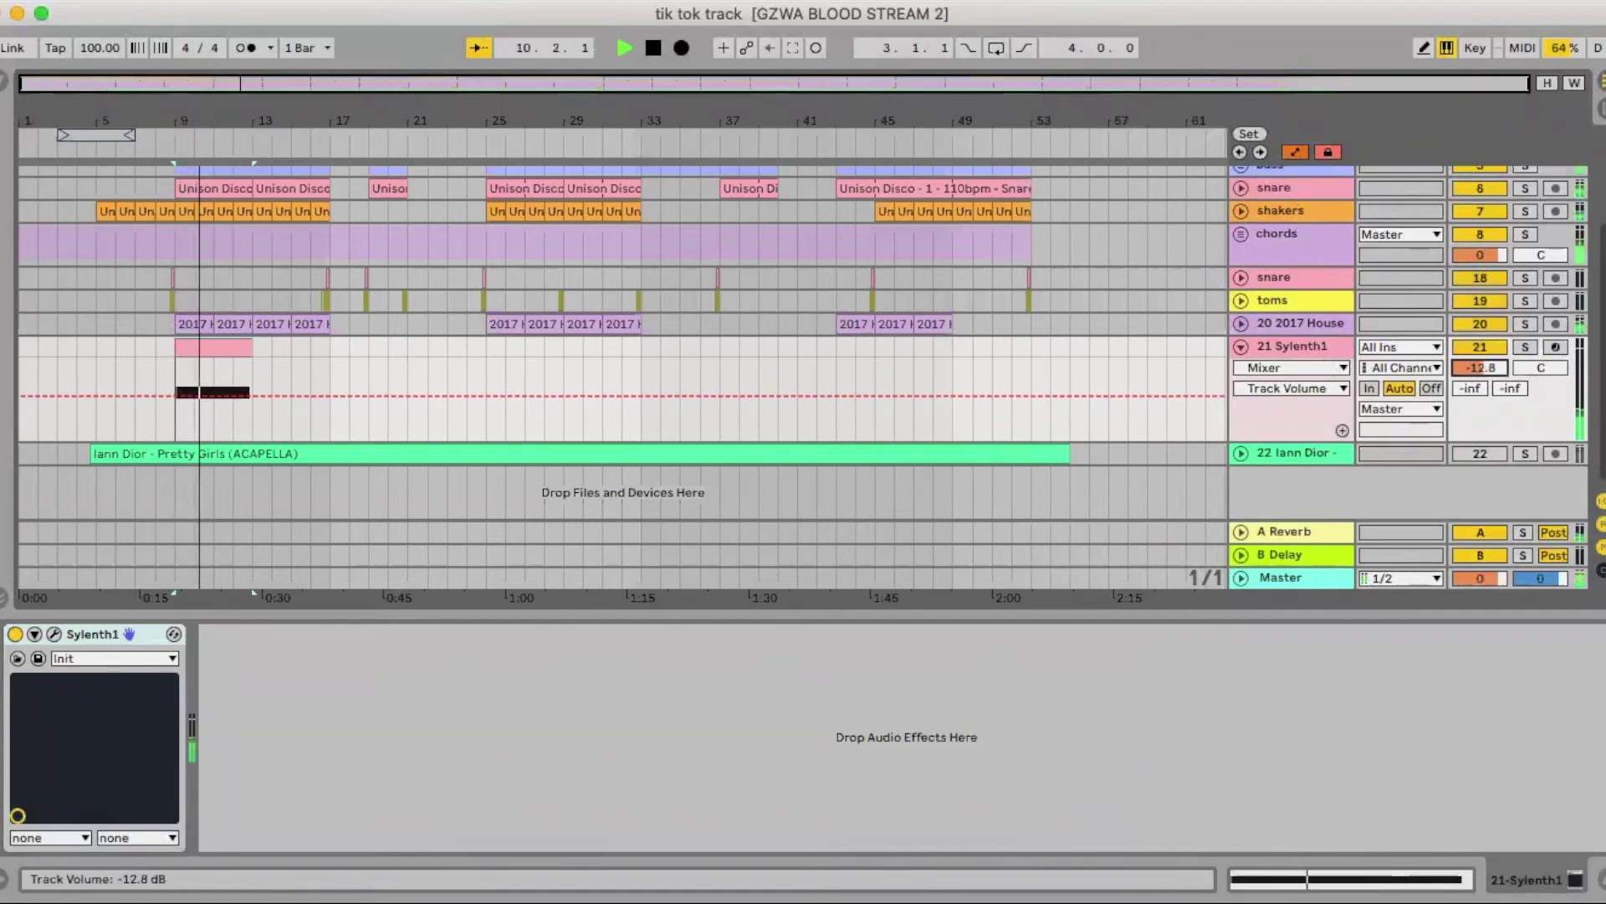
drag(1480, 369, 1480, 390)
Hide the device view, move the Sylenth1 clip to bar 5, and play the arrangement from bar 4.
click(1594, 879)
scroll(97, 419, up, 3)
key(space)
click(206, 494)
mouse_move(154, 490)
mouse_down()
mouse_move(125, 494)
mouse_move(138, 495)
mouse_up()
click(77, 477)
key(space)
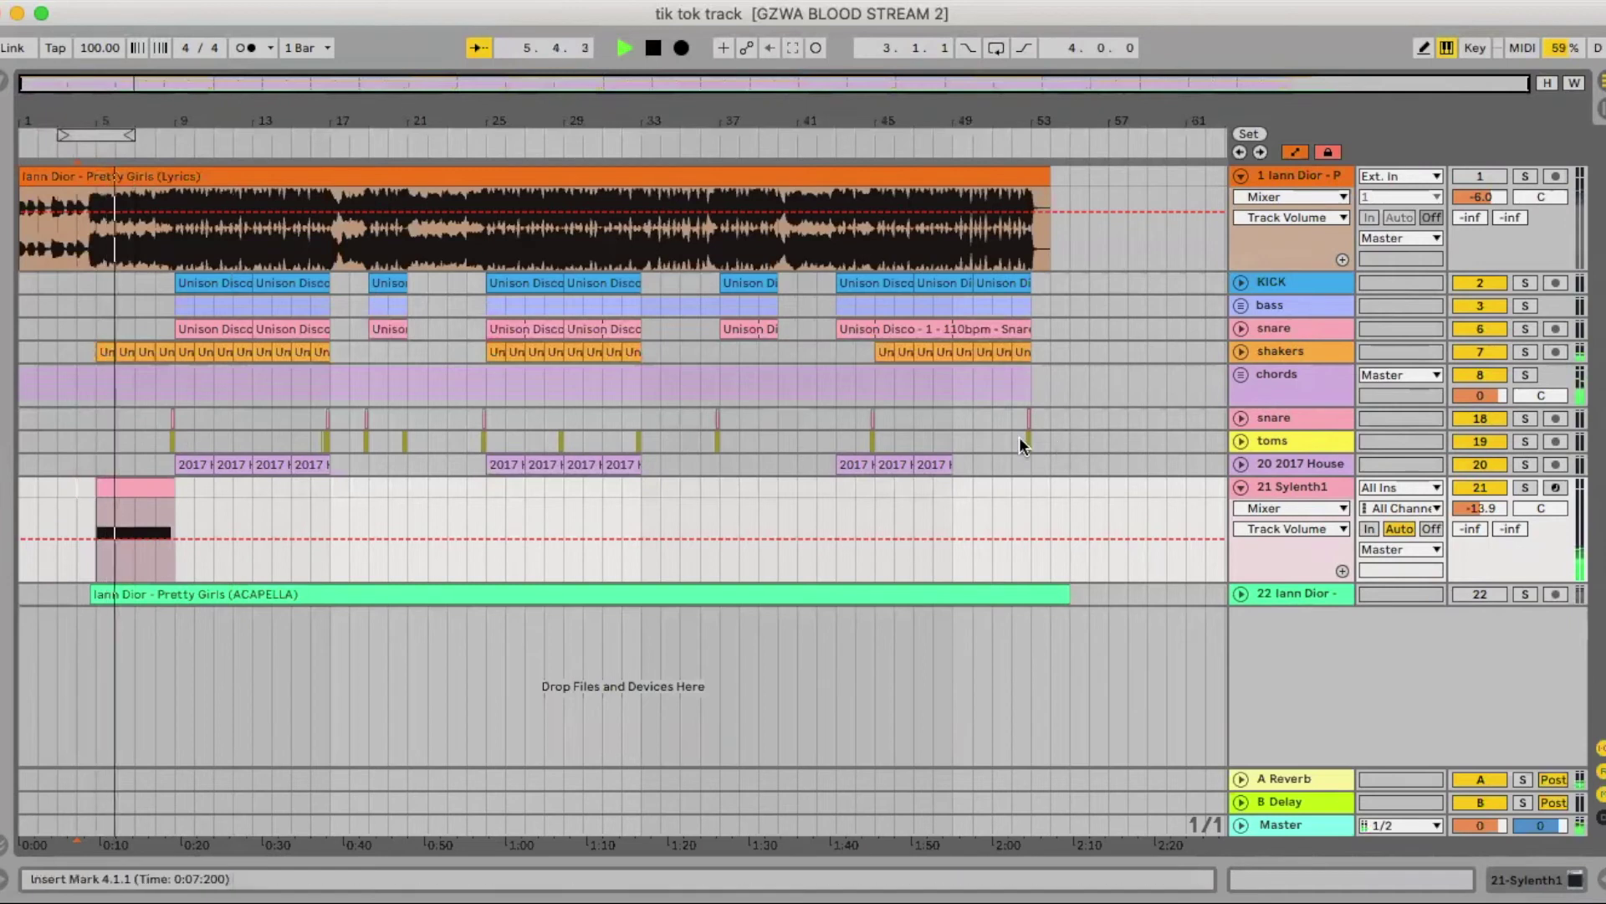
Duplicate the Sylenth1 clip to bars 9 and 13 and lower the track volume to -20.1 dB during playback.
key(space)
drag(1498, 507, 1498, 536)
key(space)
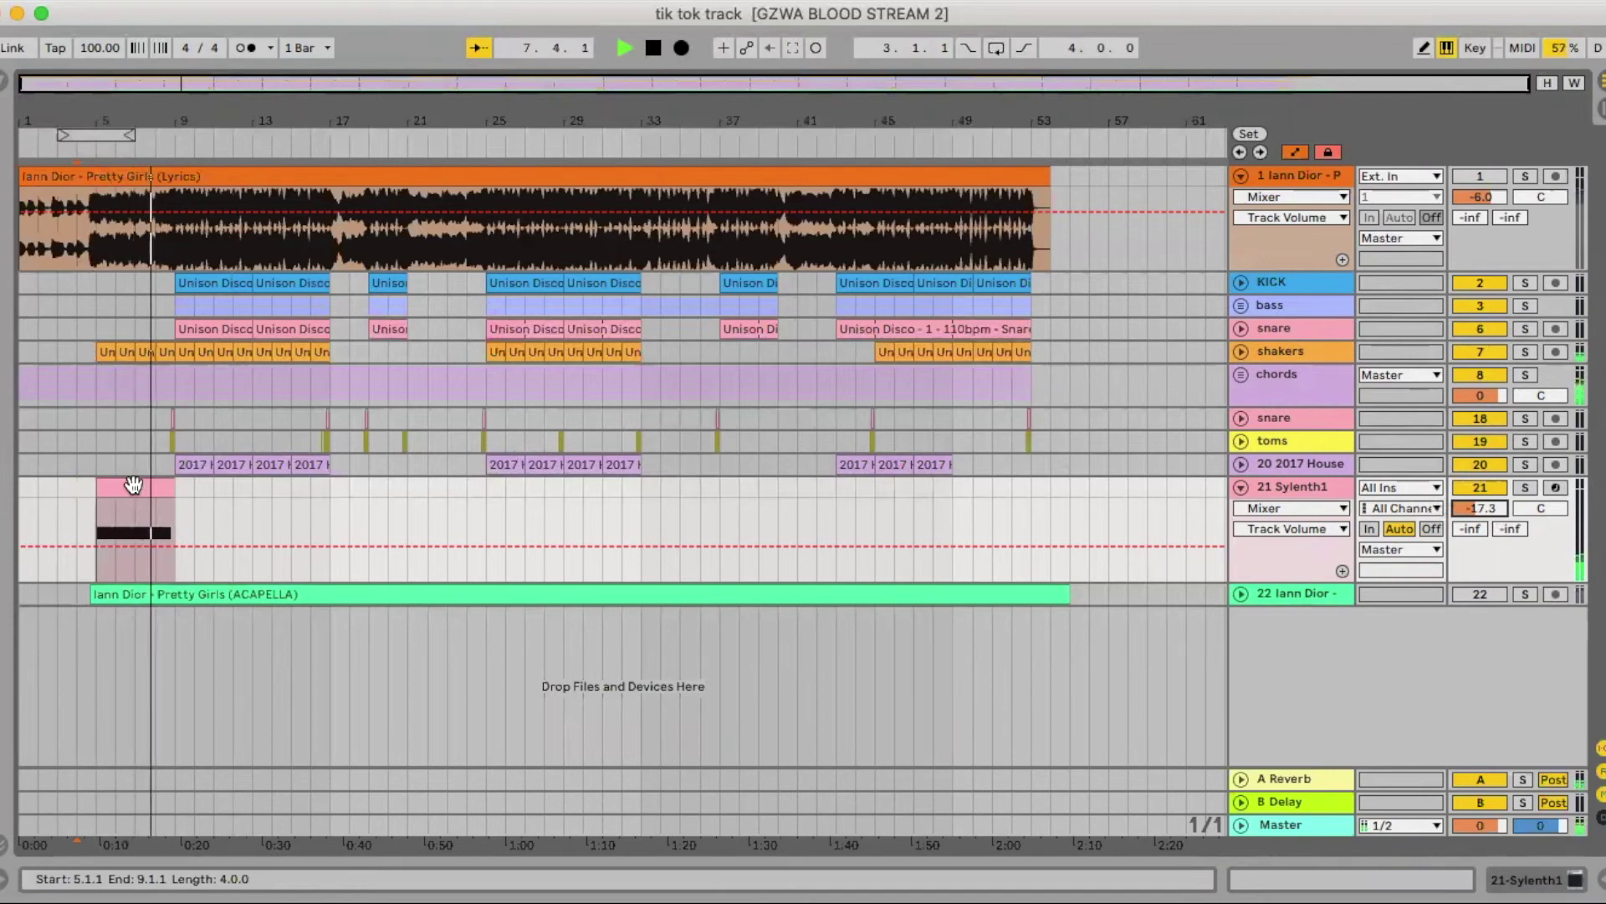
key(super+d)
key(super+d)
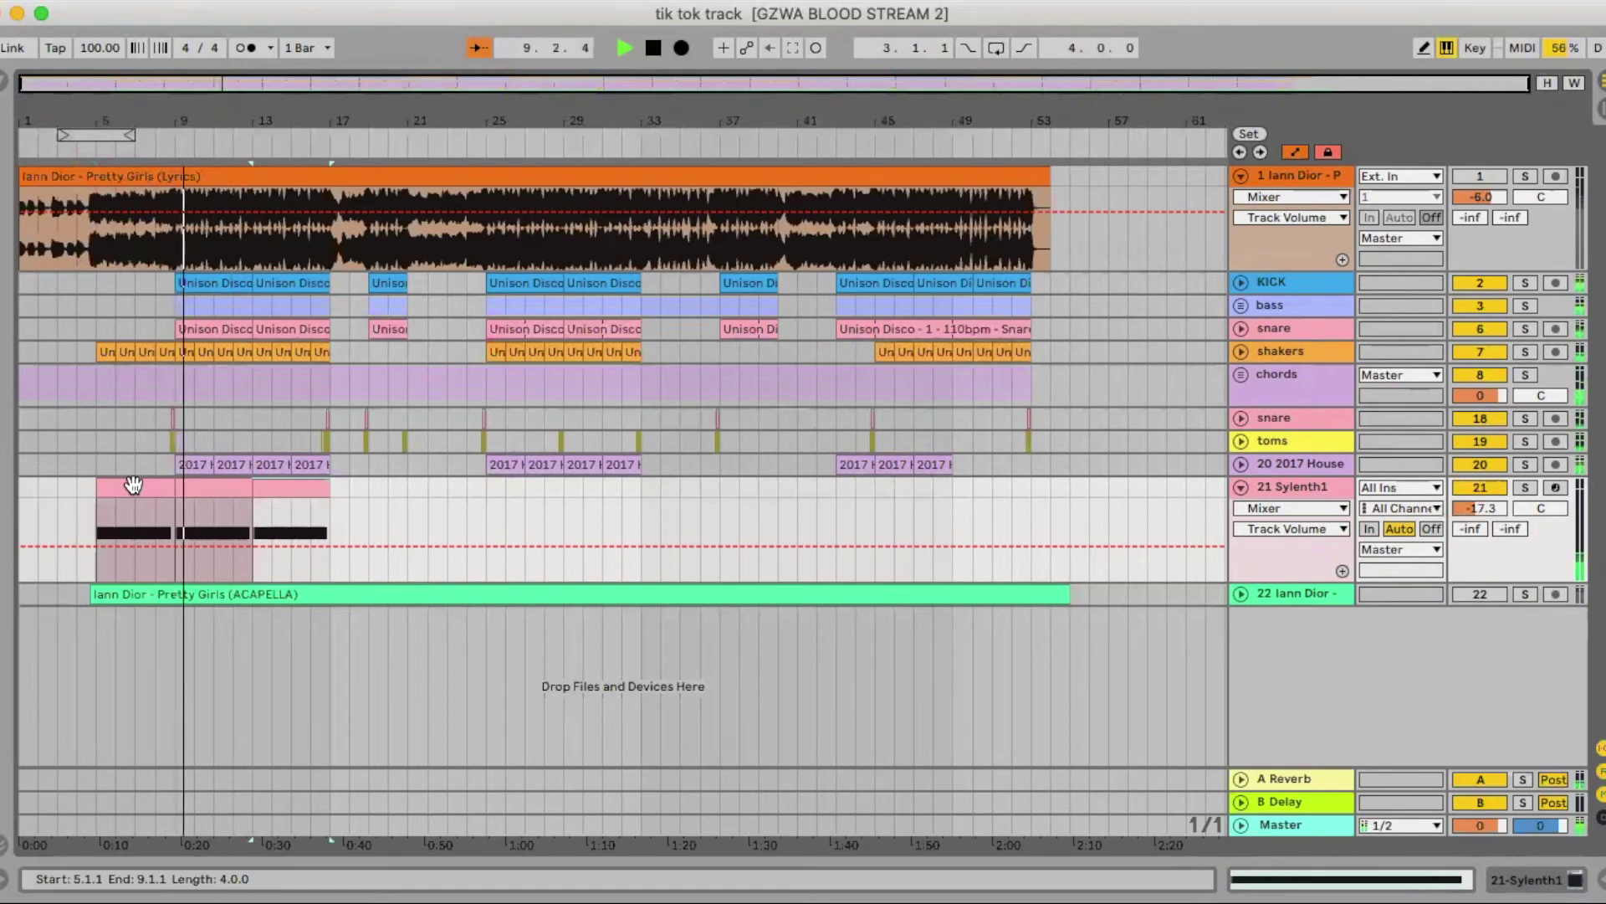
drag(1480, 508, 1481, 529)
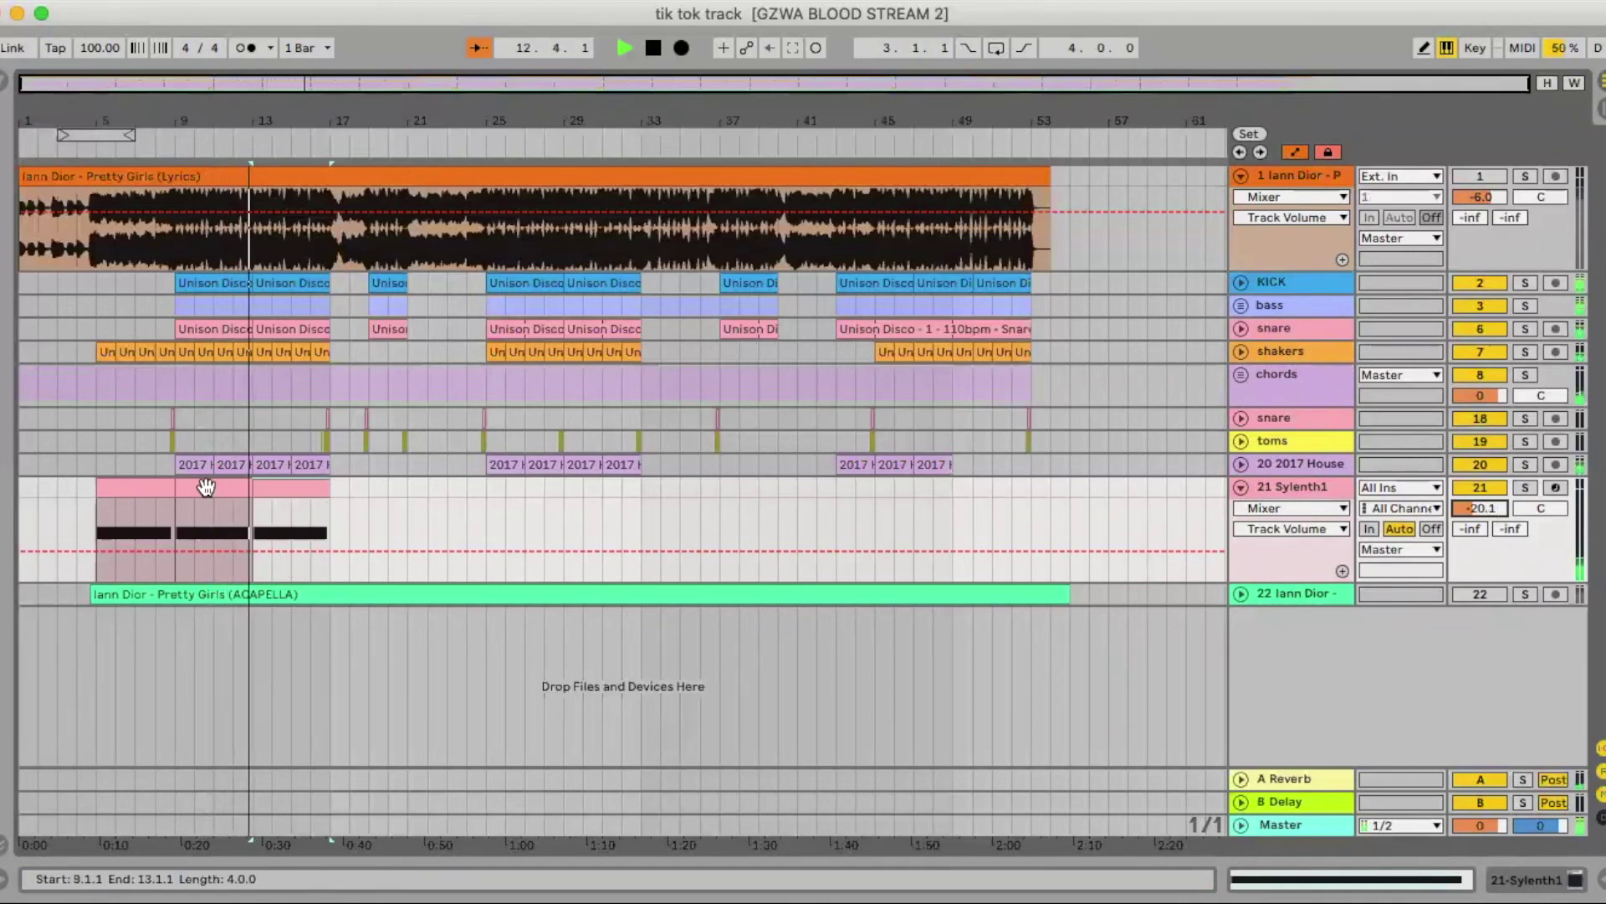
Delete the Sylenth1 clip at bar 5 and select the Sylenth1 clip at bar 13.
click(155, 487)
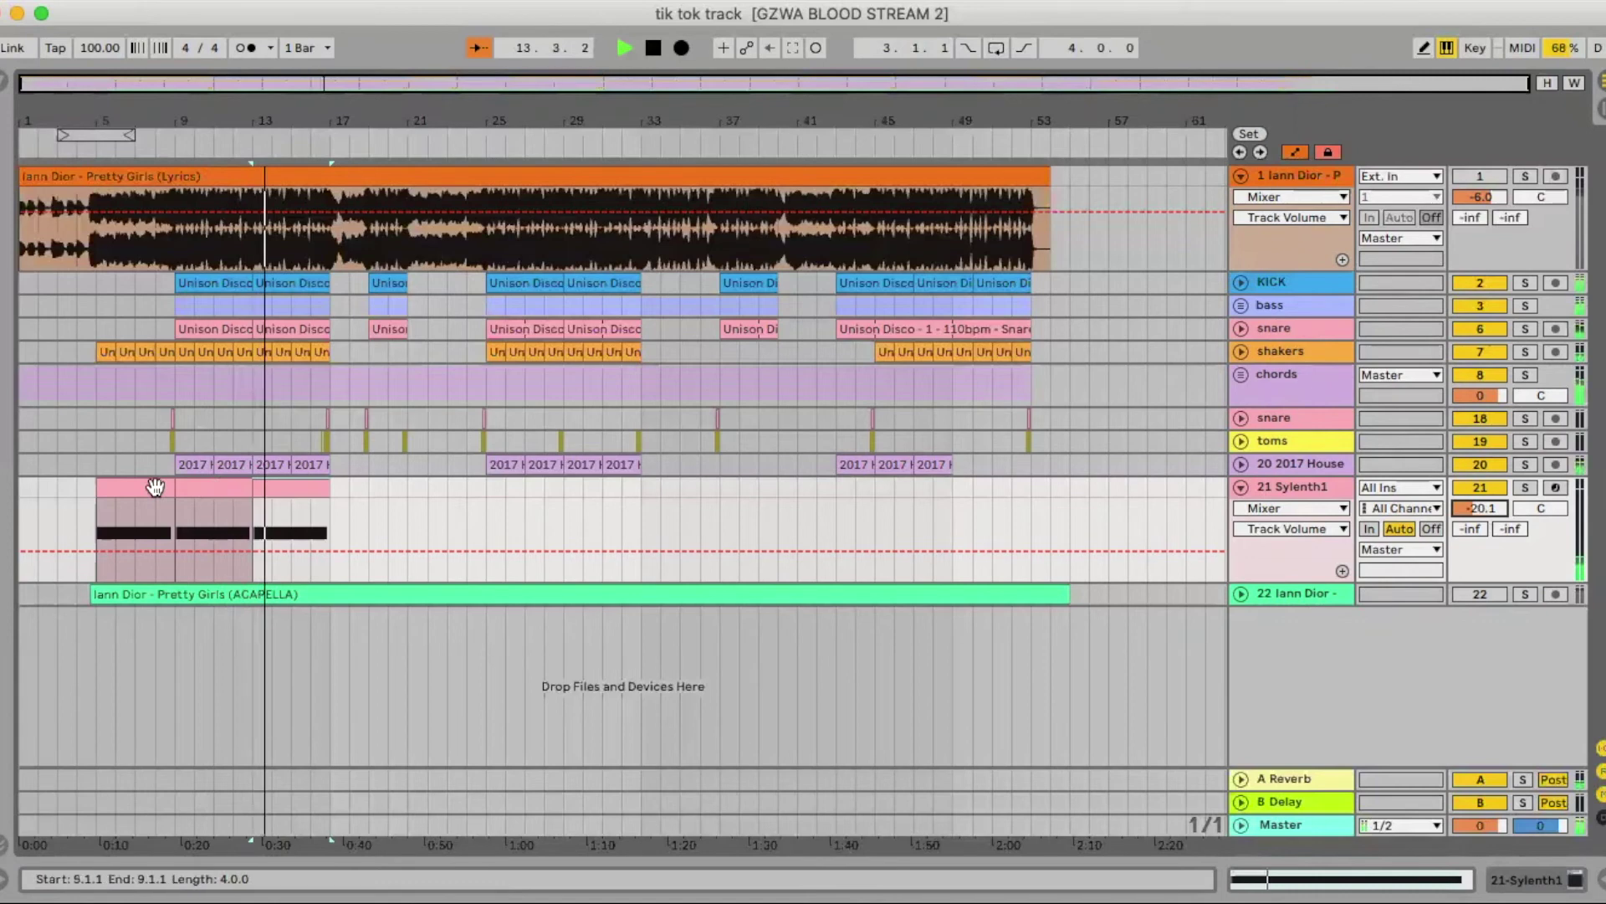
key(Delete)
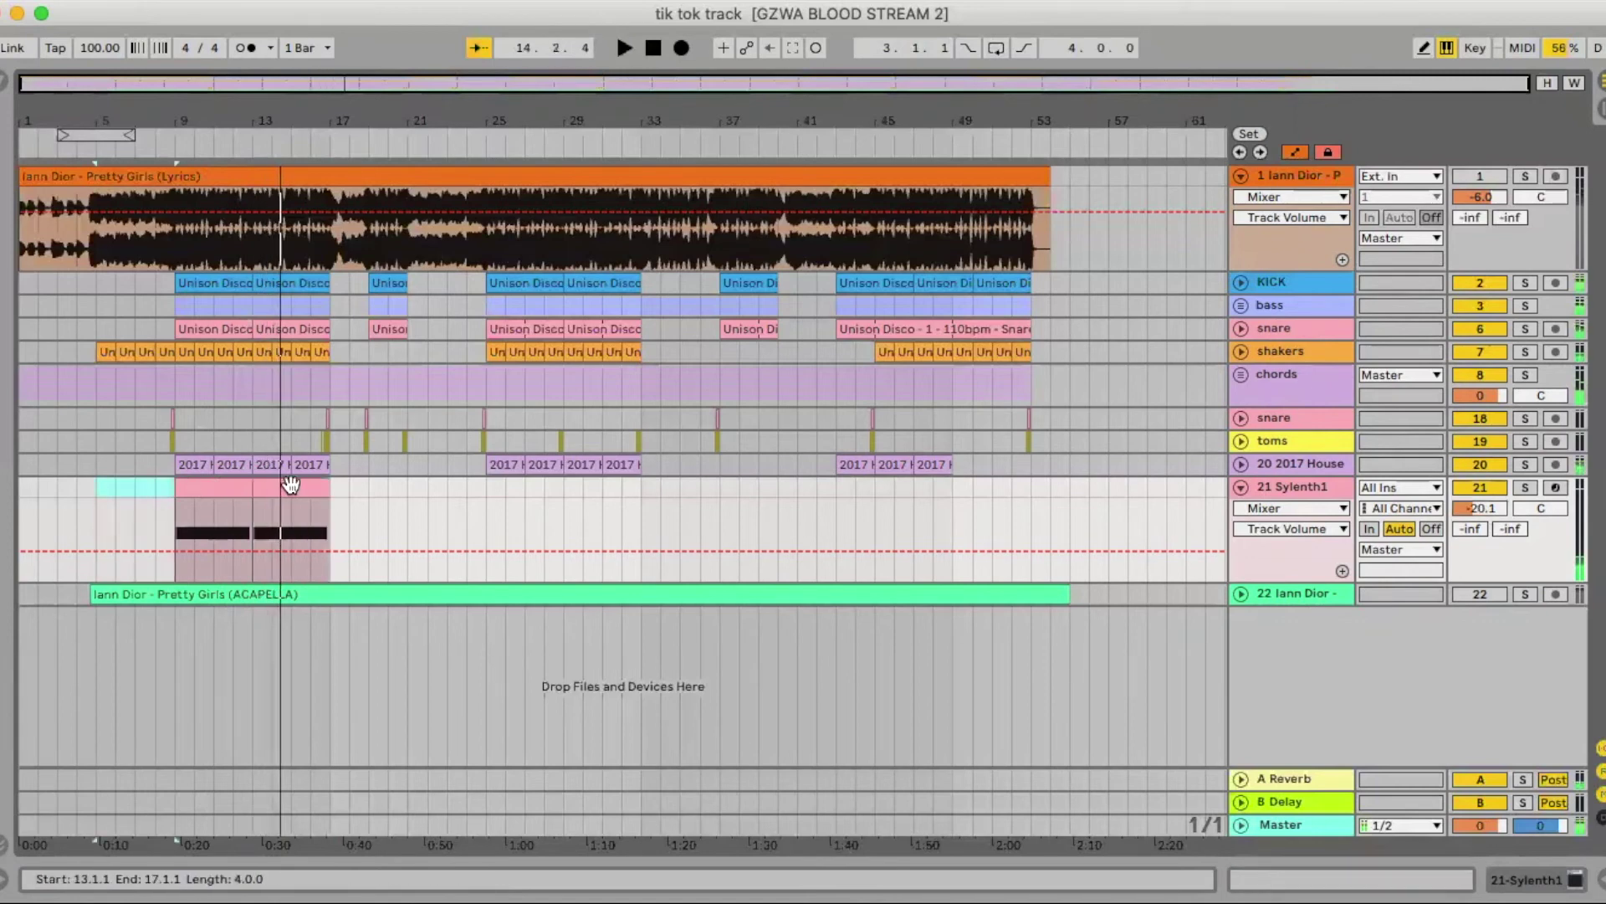
click(257, 487)
key(space)
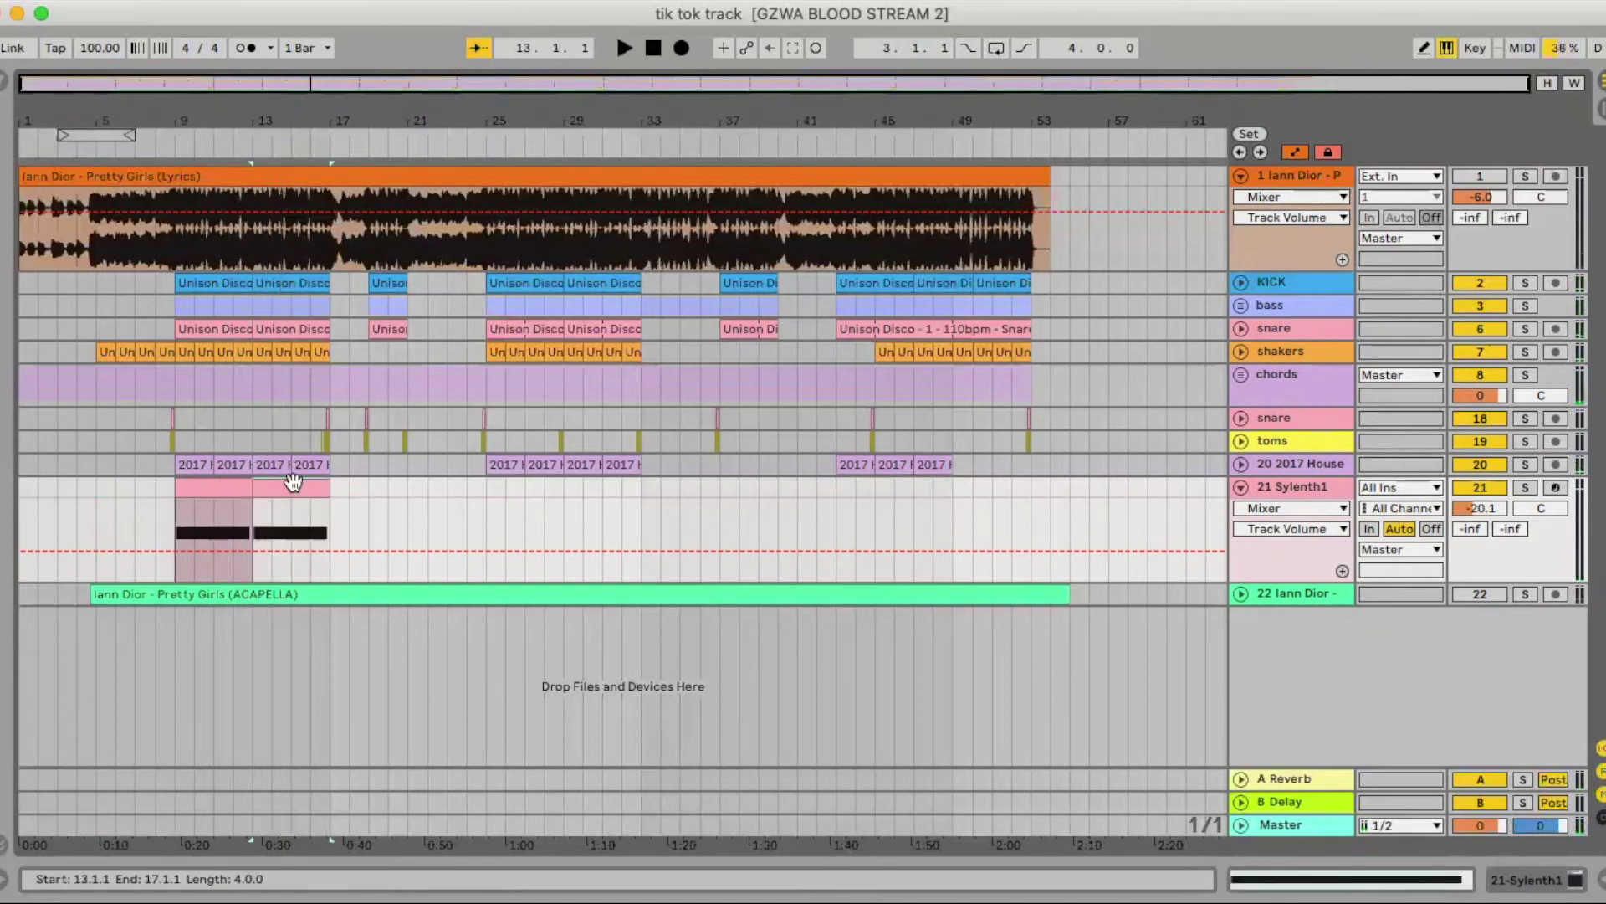
Paste three consecutive copies of the Sylenth1 clip at bars 25, 29 and 33, and play from bar 33.
click(647, 487)
key(super+v)
key(super+v)
key(super+v)
key(space)
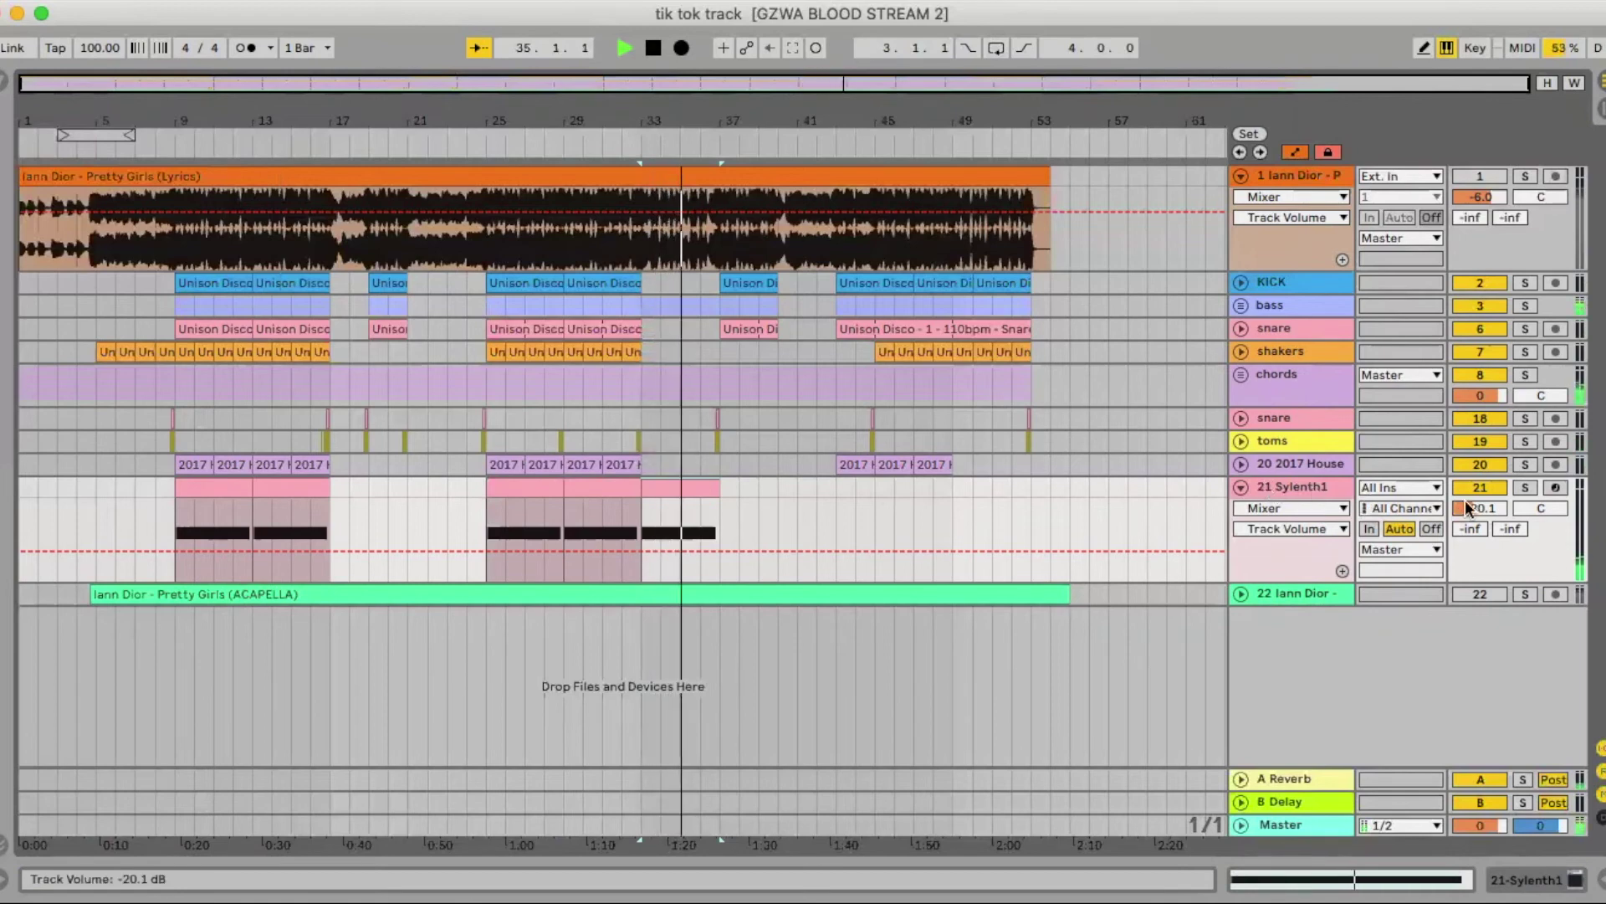
Automate the Sylenth1 track volume to fade out from -20.3 dB between bars 33 and 37, returning to -20.3 dB, and audition the fade.
click(670, 523)
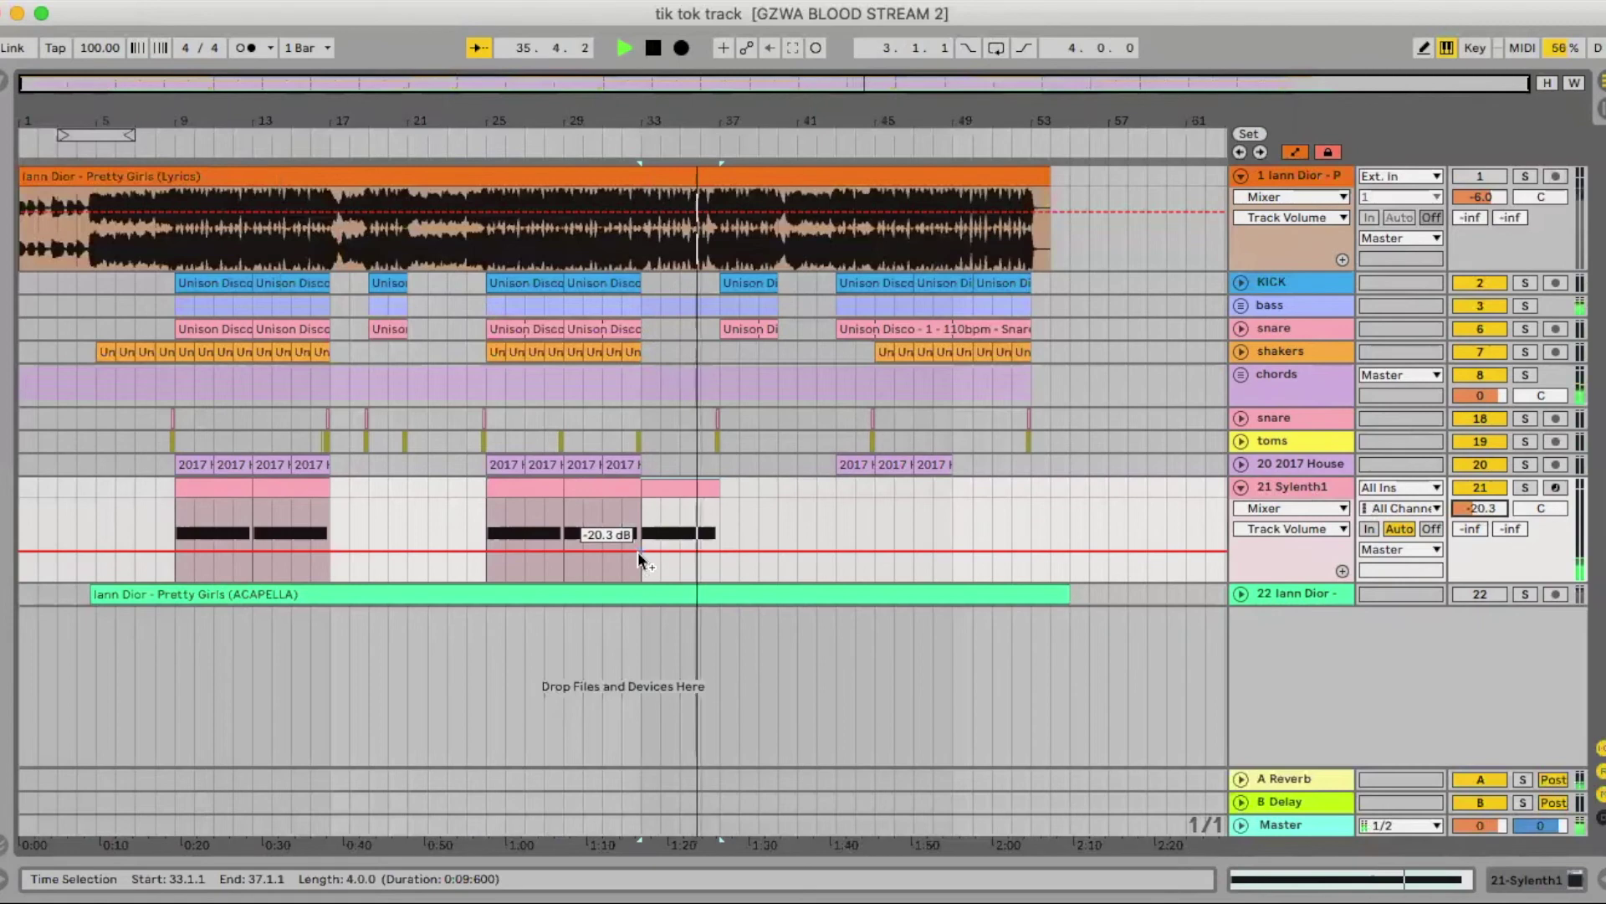
click(638, 551)
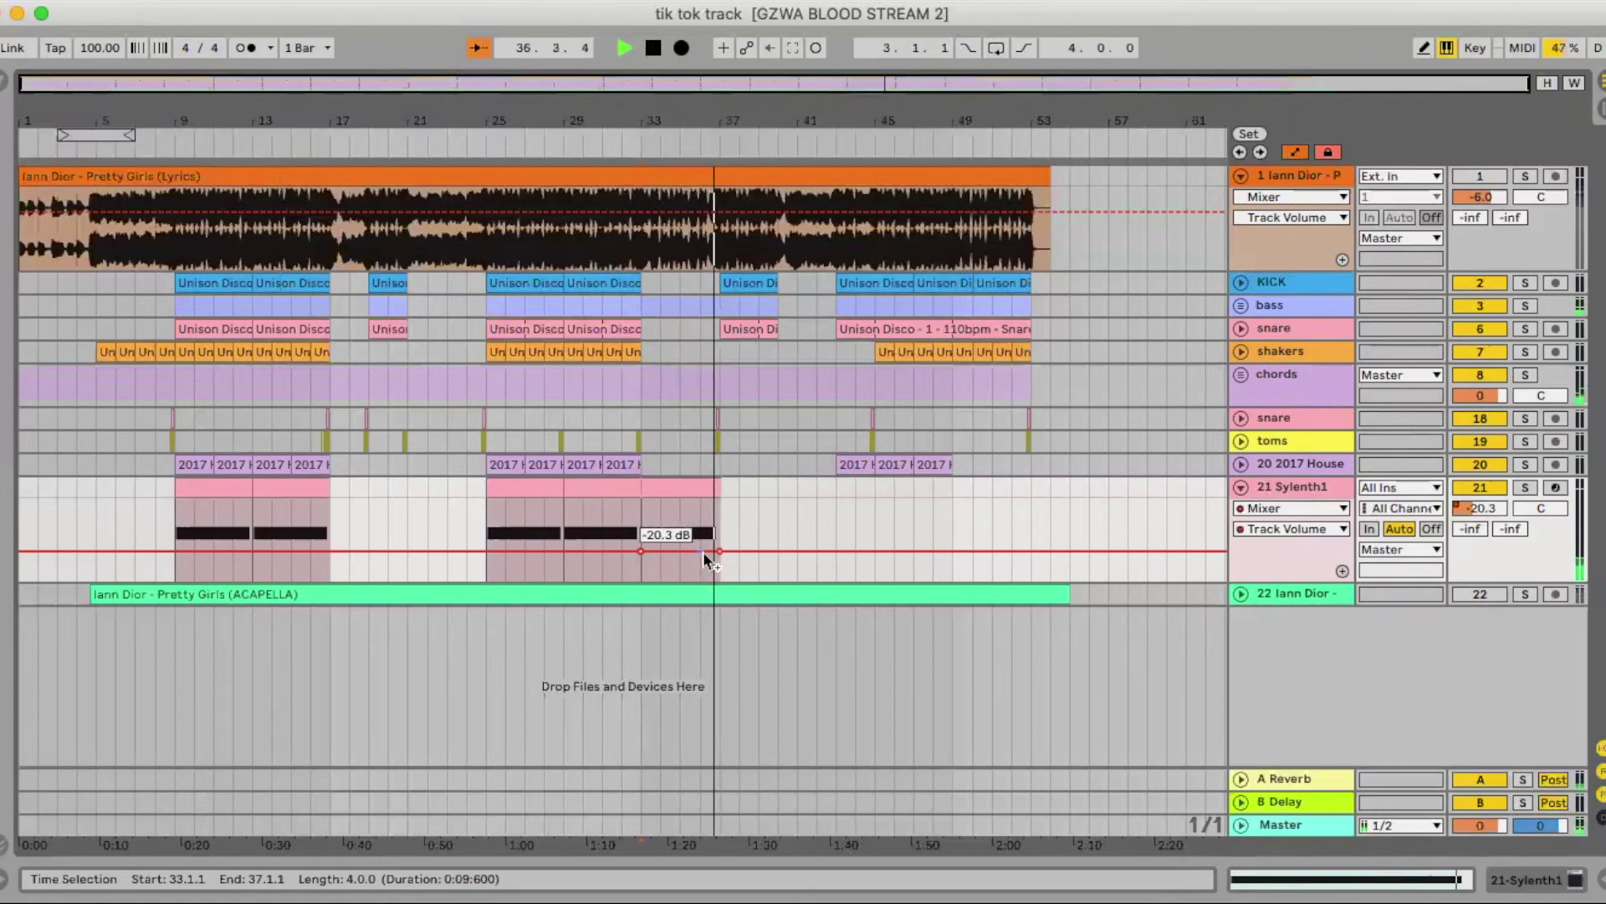
drag(717, 550, 718, 578)
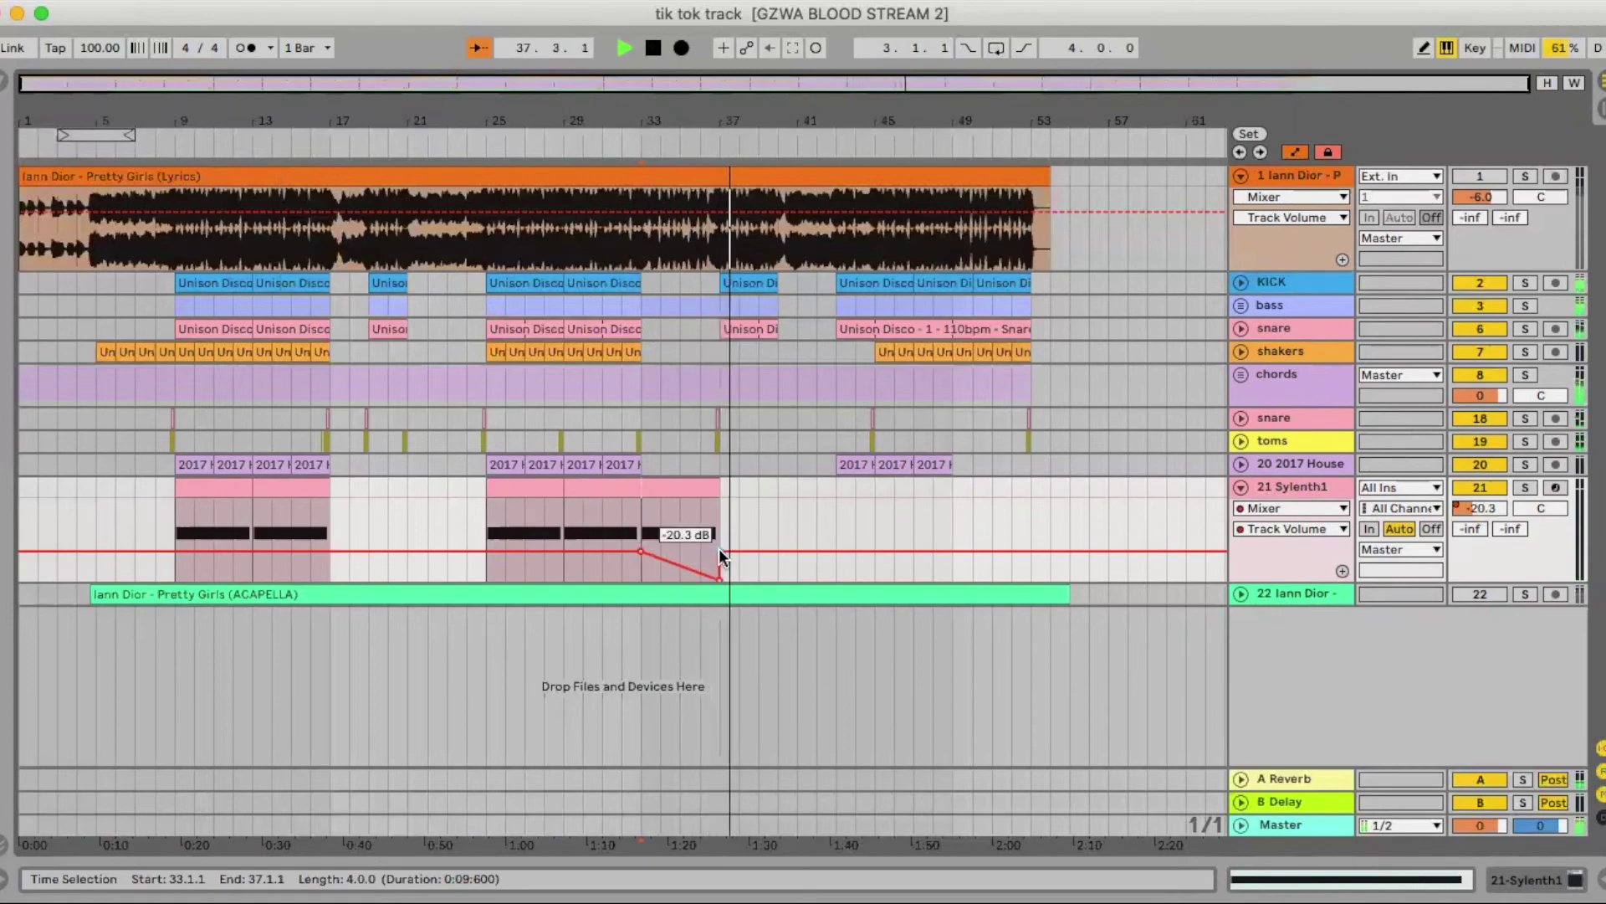
click(661, 487)
key(space)
click(661, 487)
key(space)
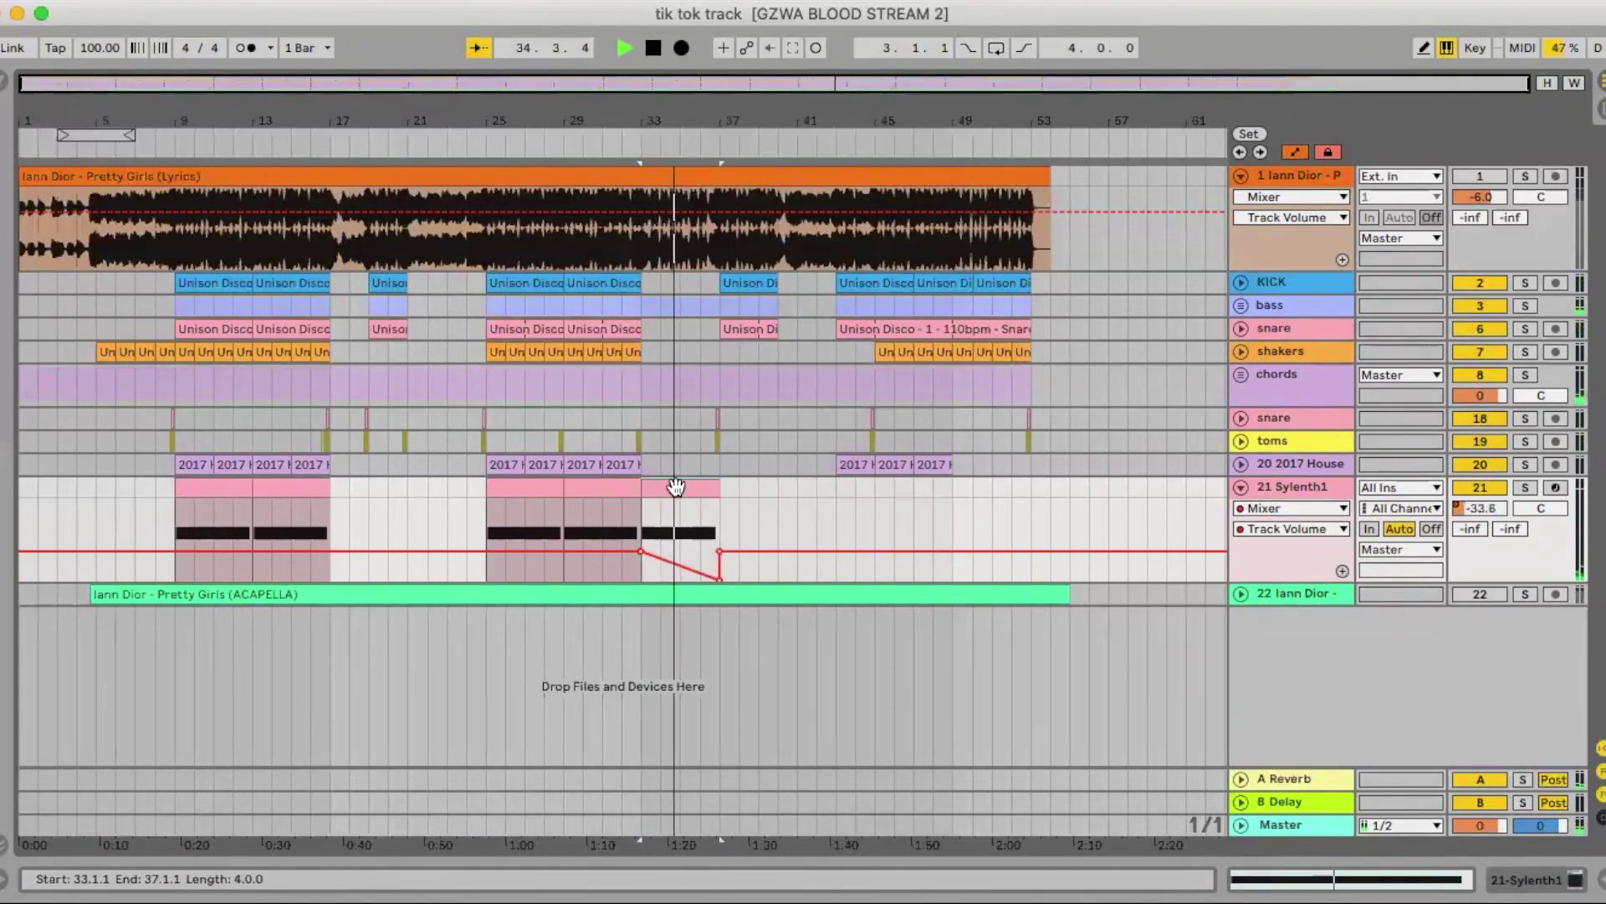
Paste the Sylenth1 clip from bar 29 at bar 43 and duplicate it to bars 47 and 51.
click(619, 490)
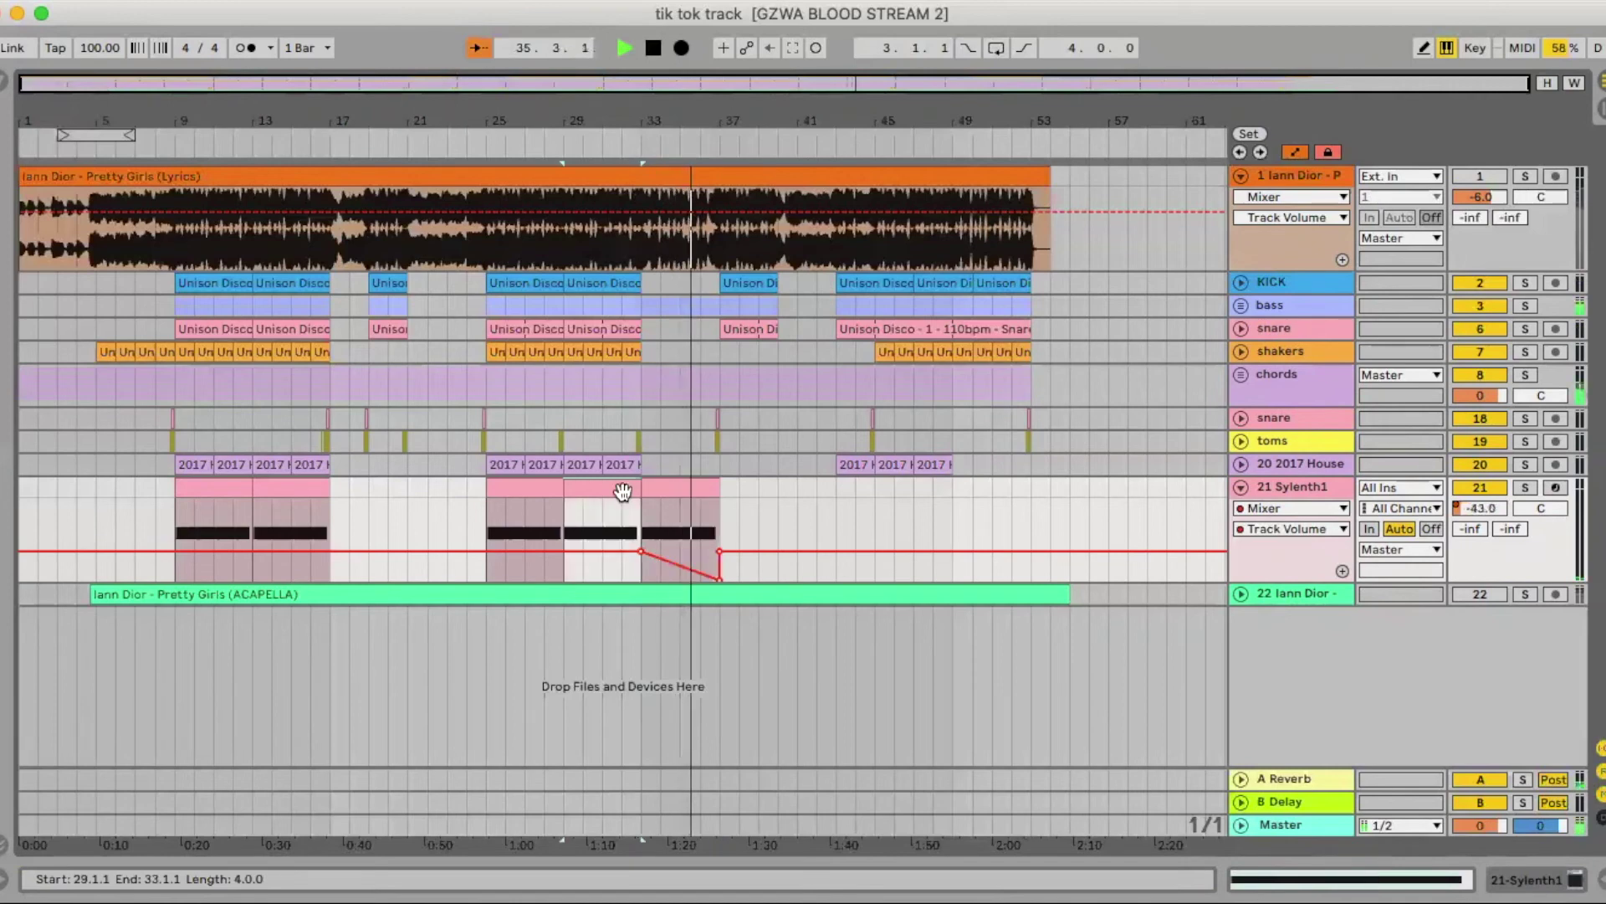
click(836, 492)
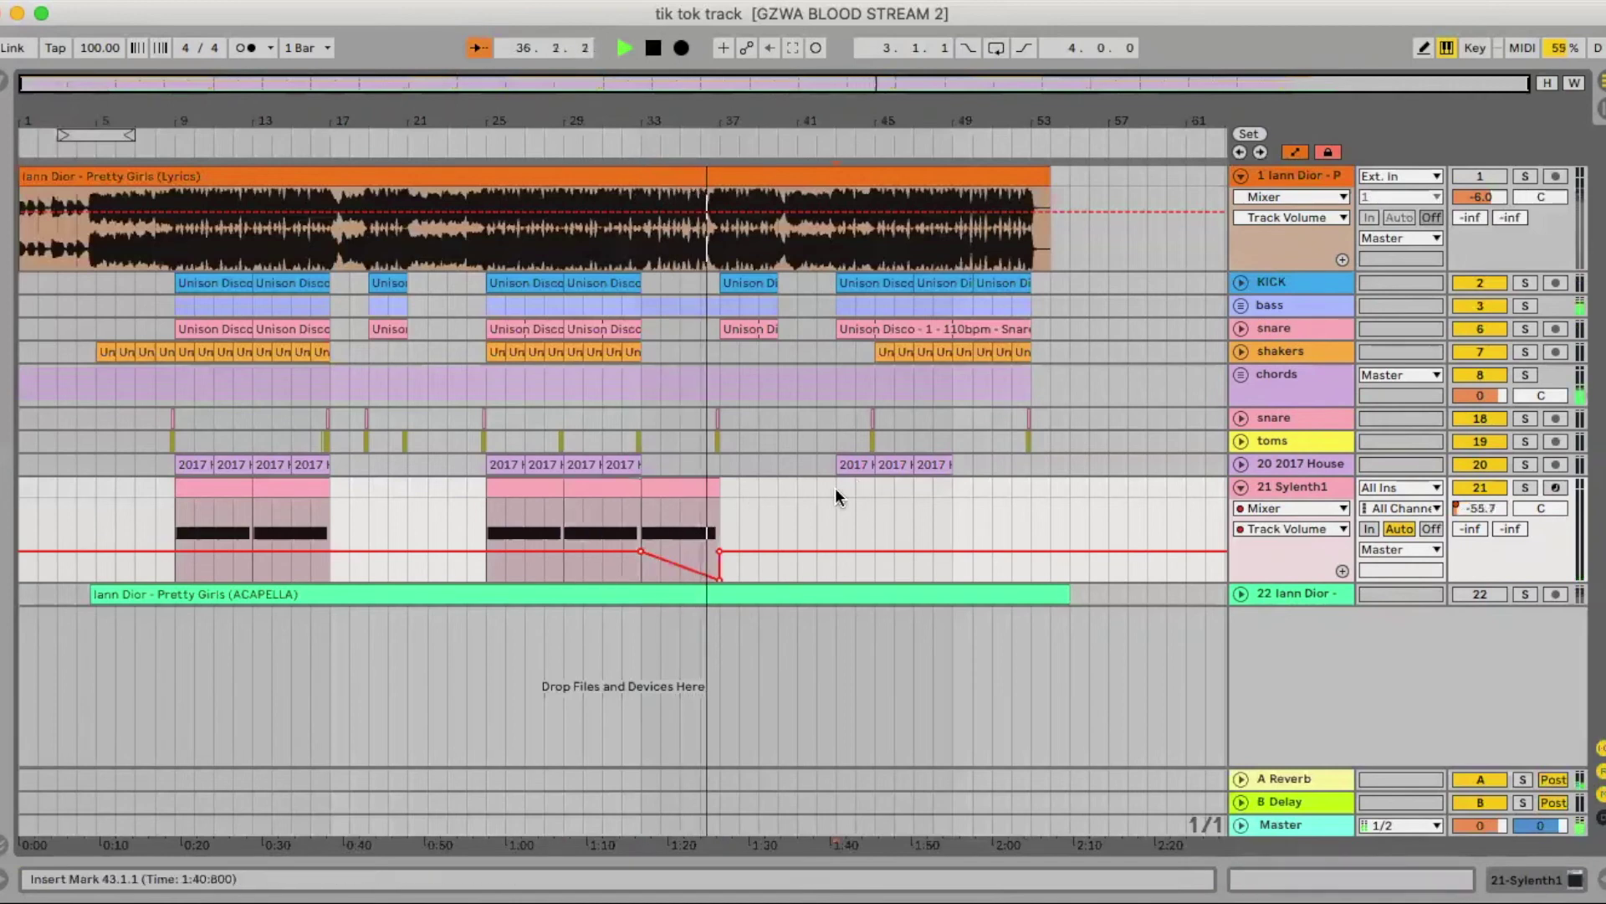
key(ctrl+v)
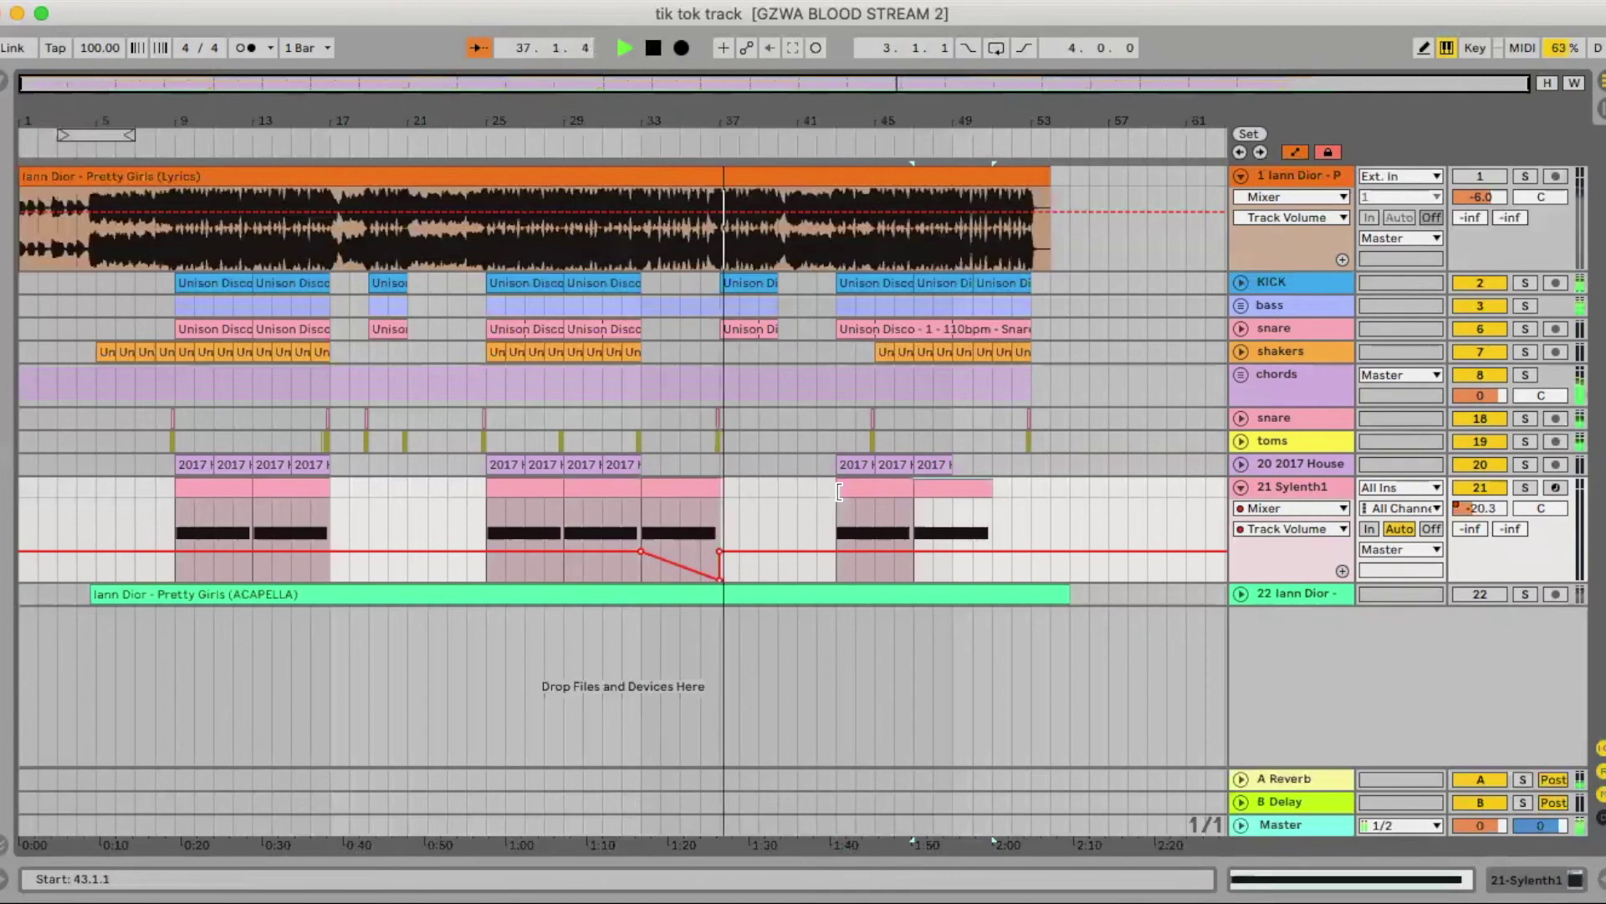
key(ctrl+d)
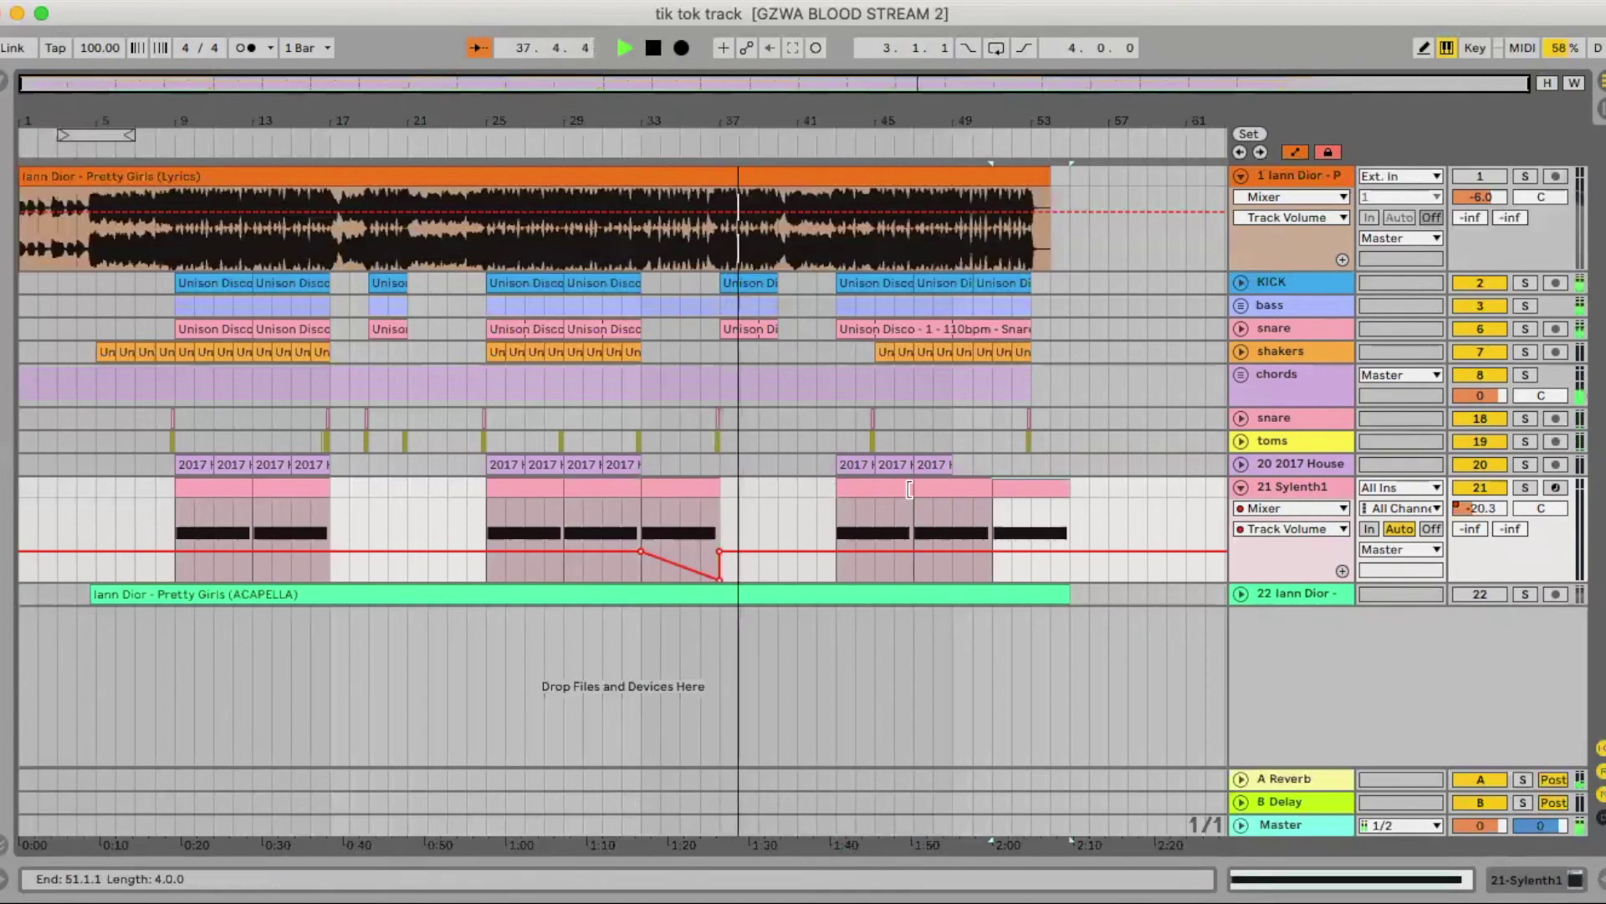
Rearrange the copied Sylenth1 clips into two four-bar clips at bars 45 and 49, and play from bar 43.
drag(860, 487, 979, 492)
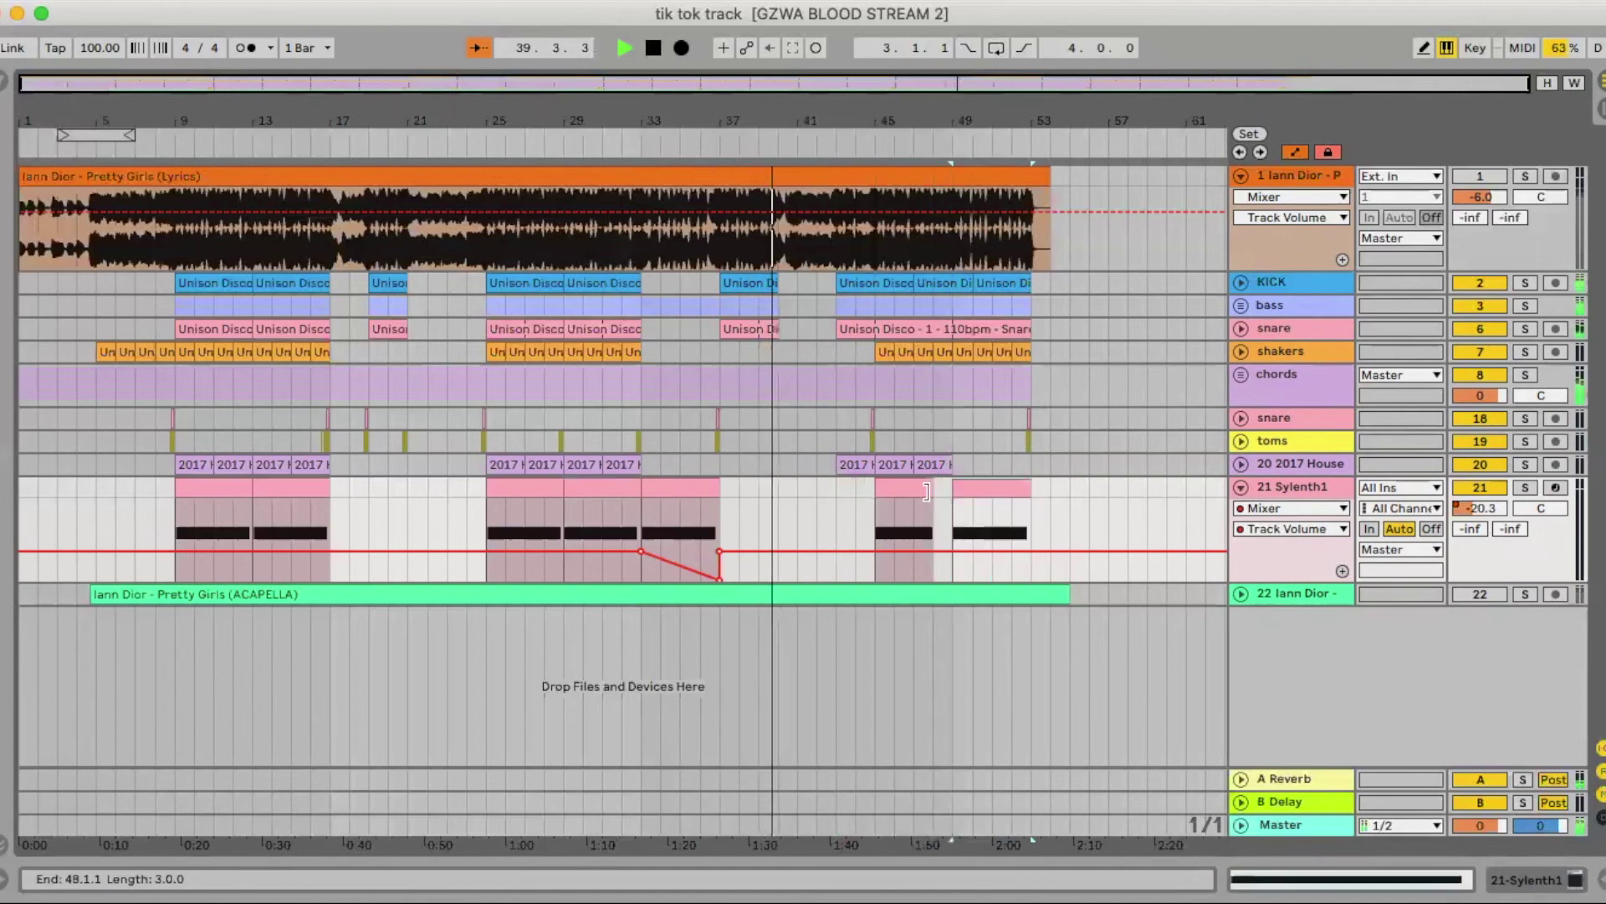
click(842, 493)
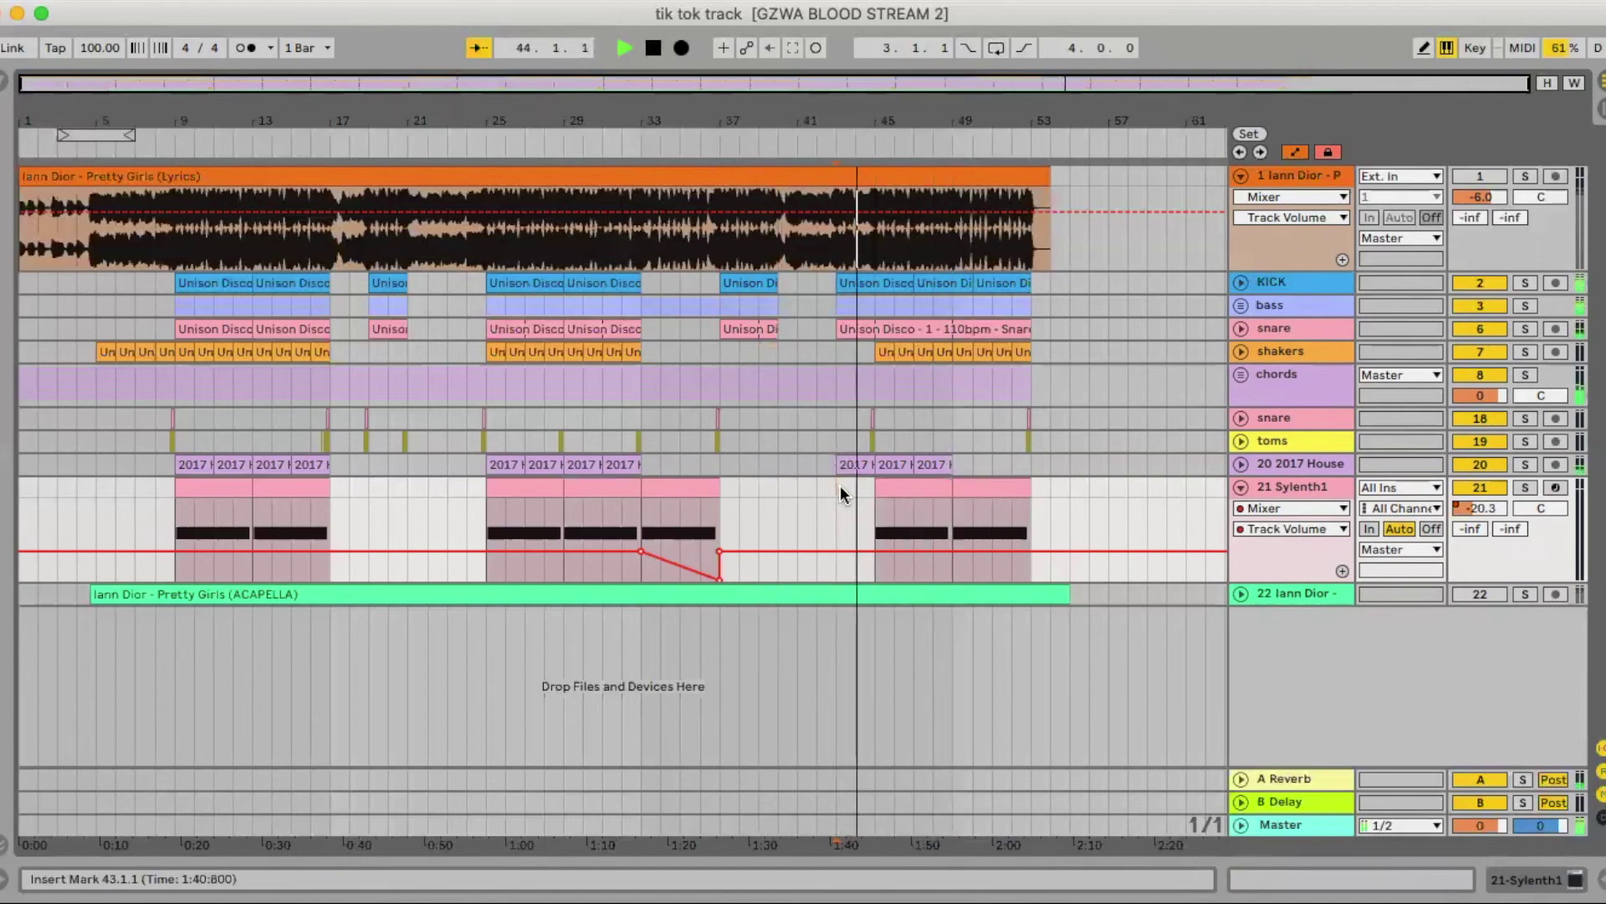
click(927, 477)
click(1241, 486)
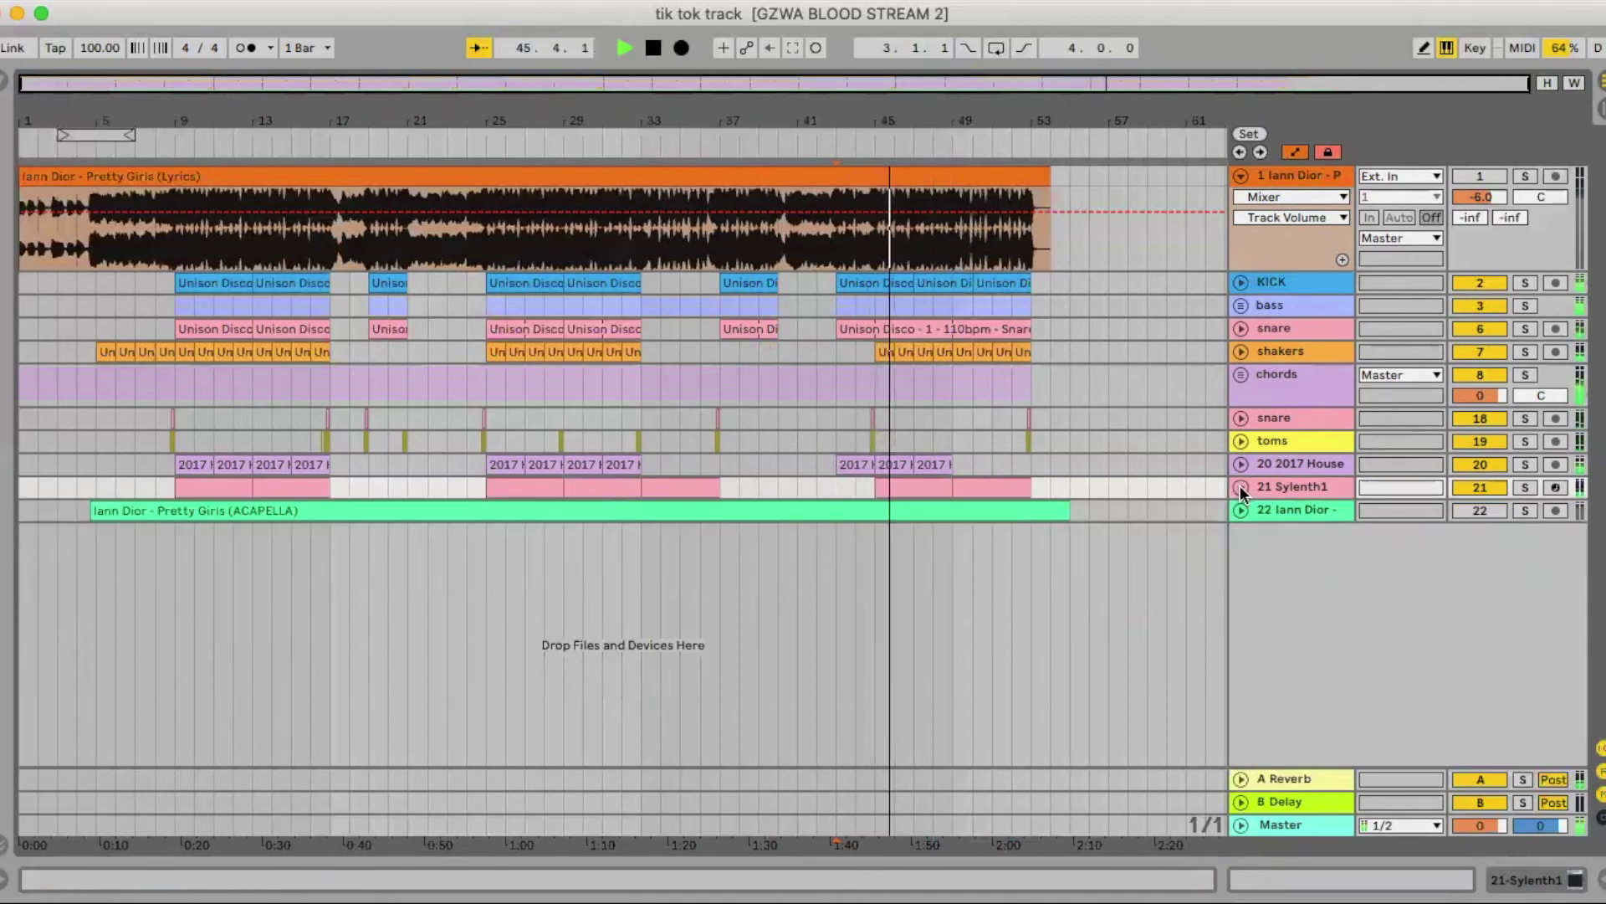
click(1240, 486)
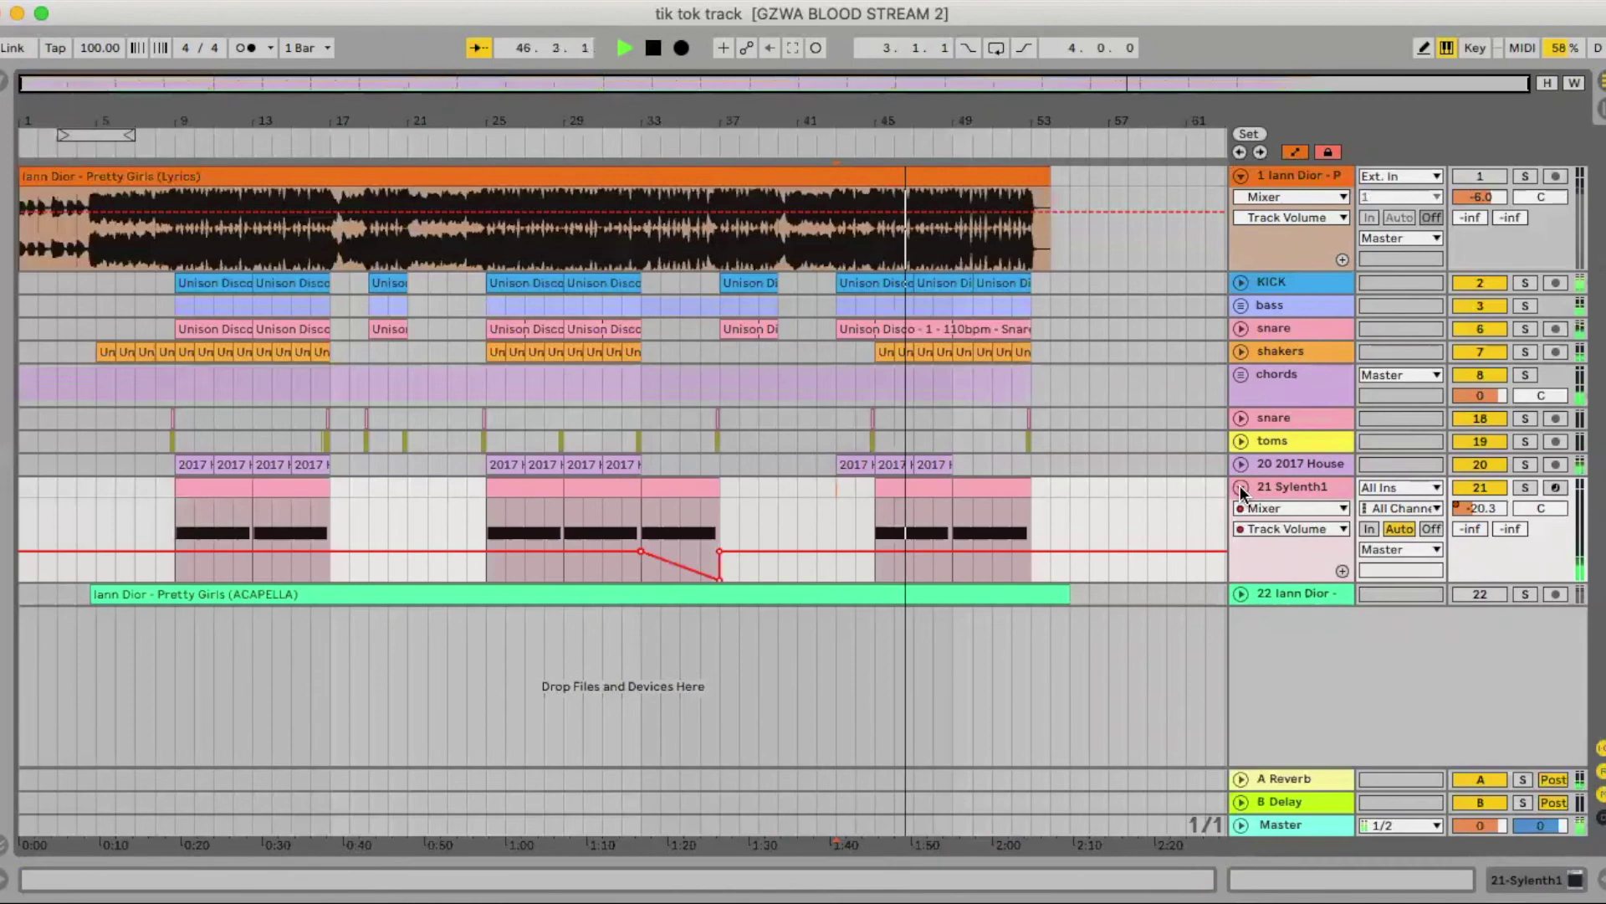
Stop playback, expand the 2017 House loop and Sylenth1 tracks, and turn the acapella track back on.
key(space)
click(1240, 487)
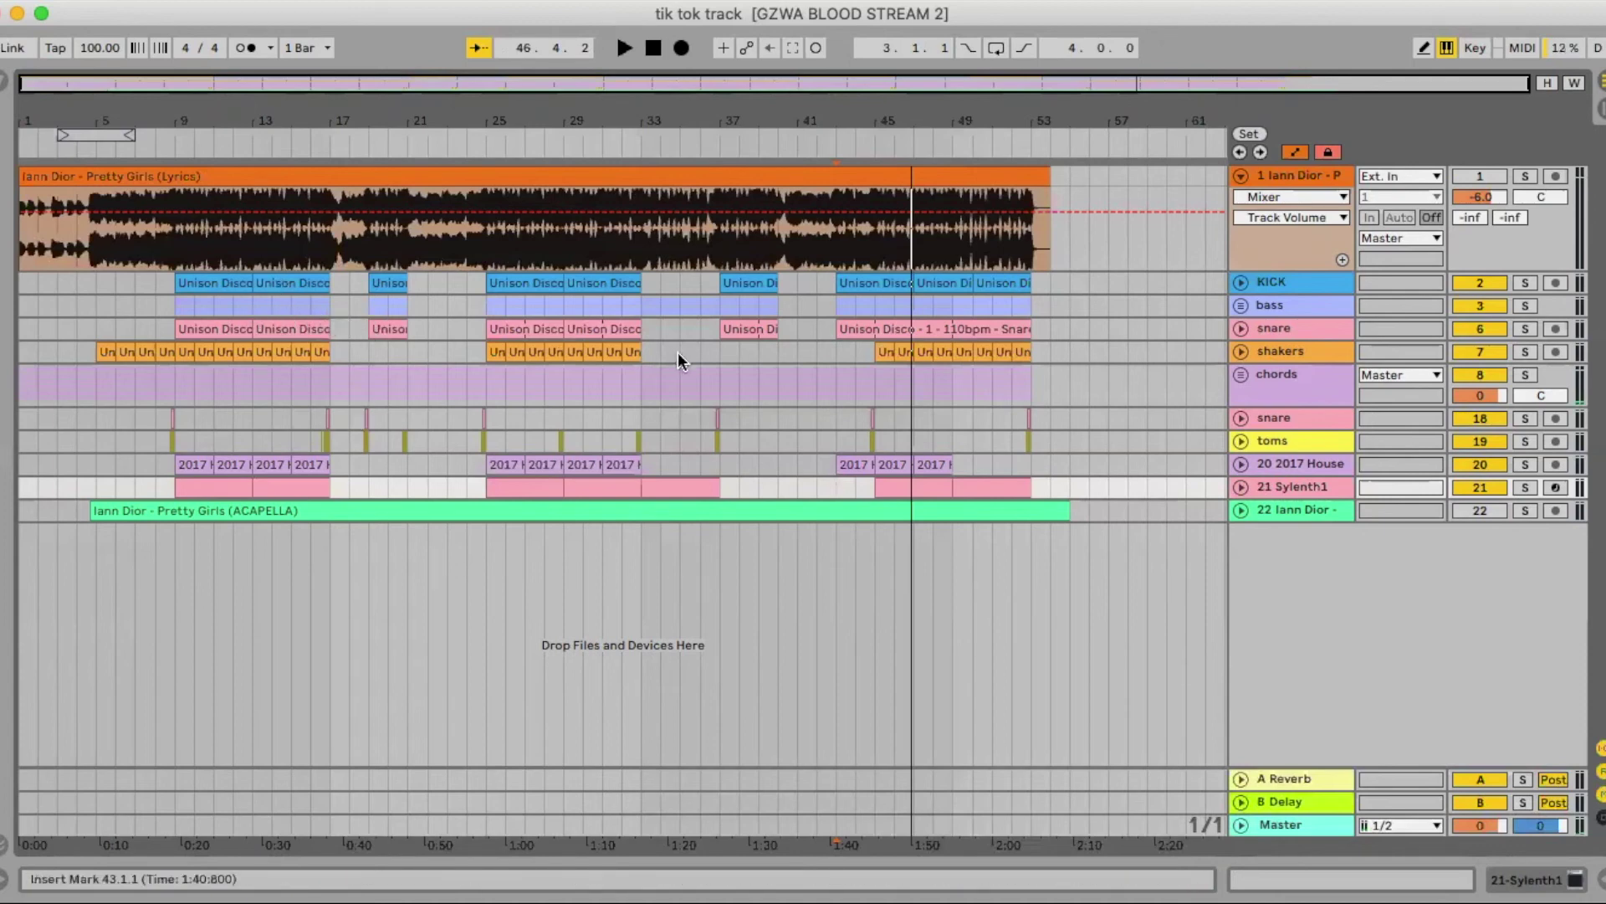
click(1242, 463)
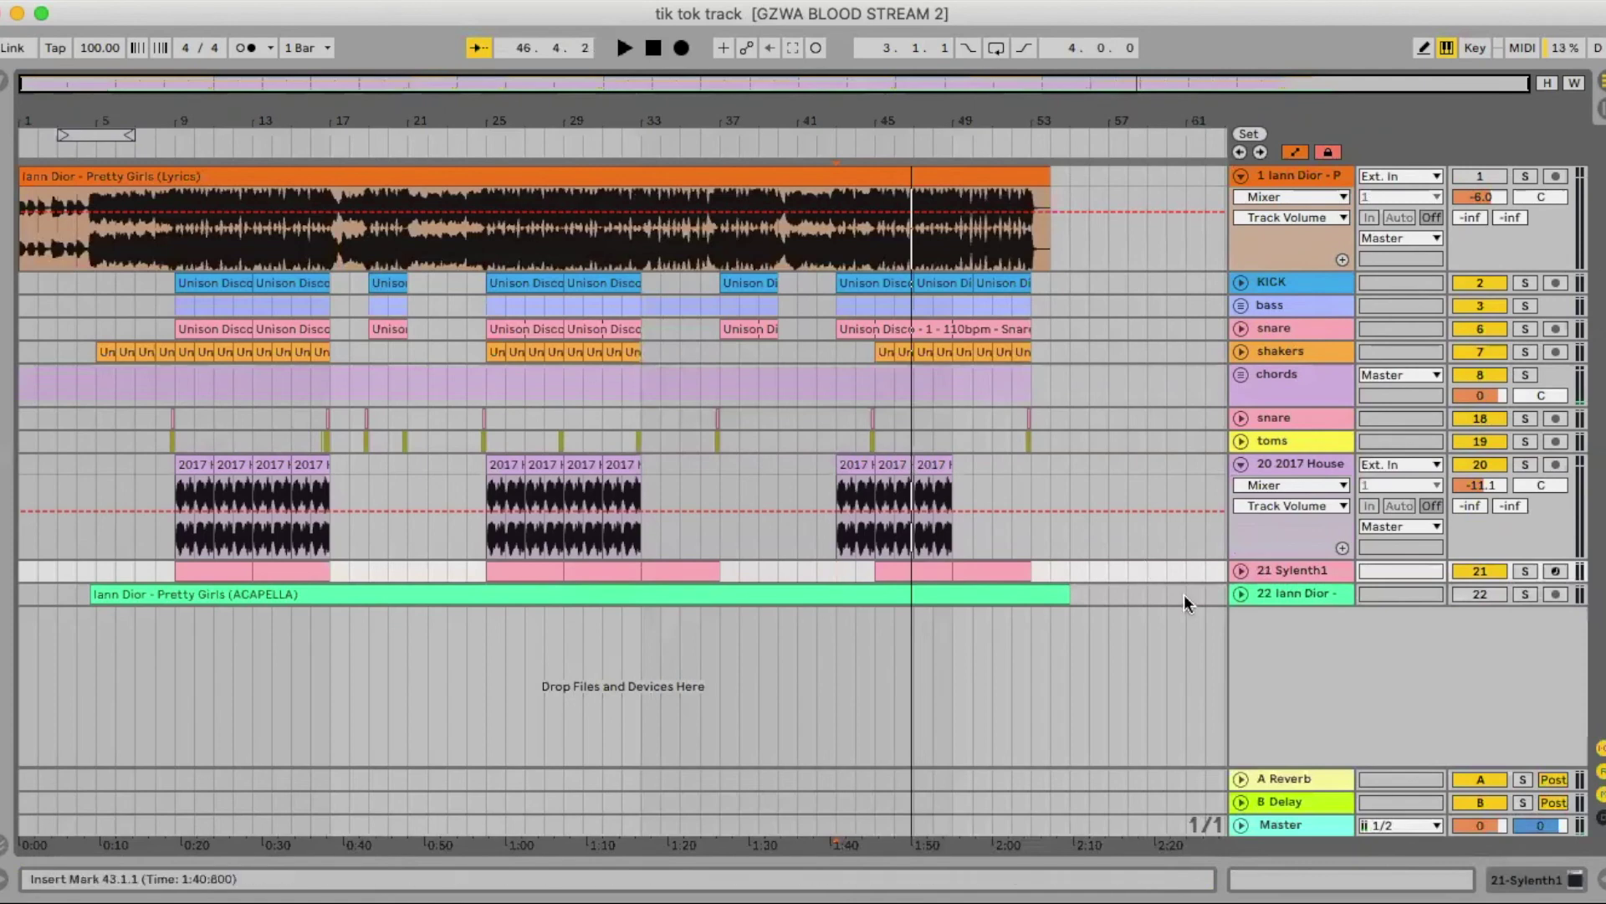
click(1241, 569)
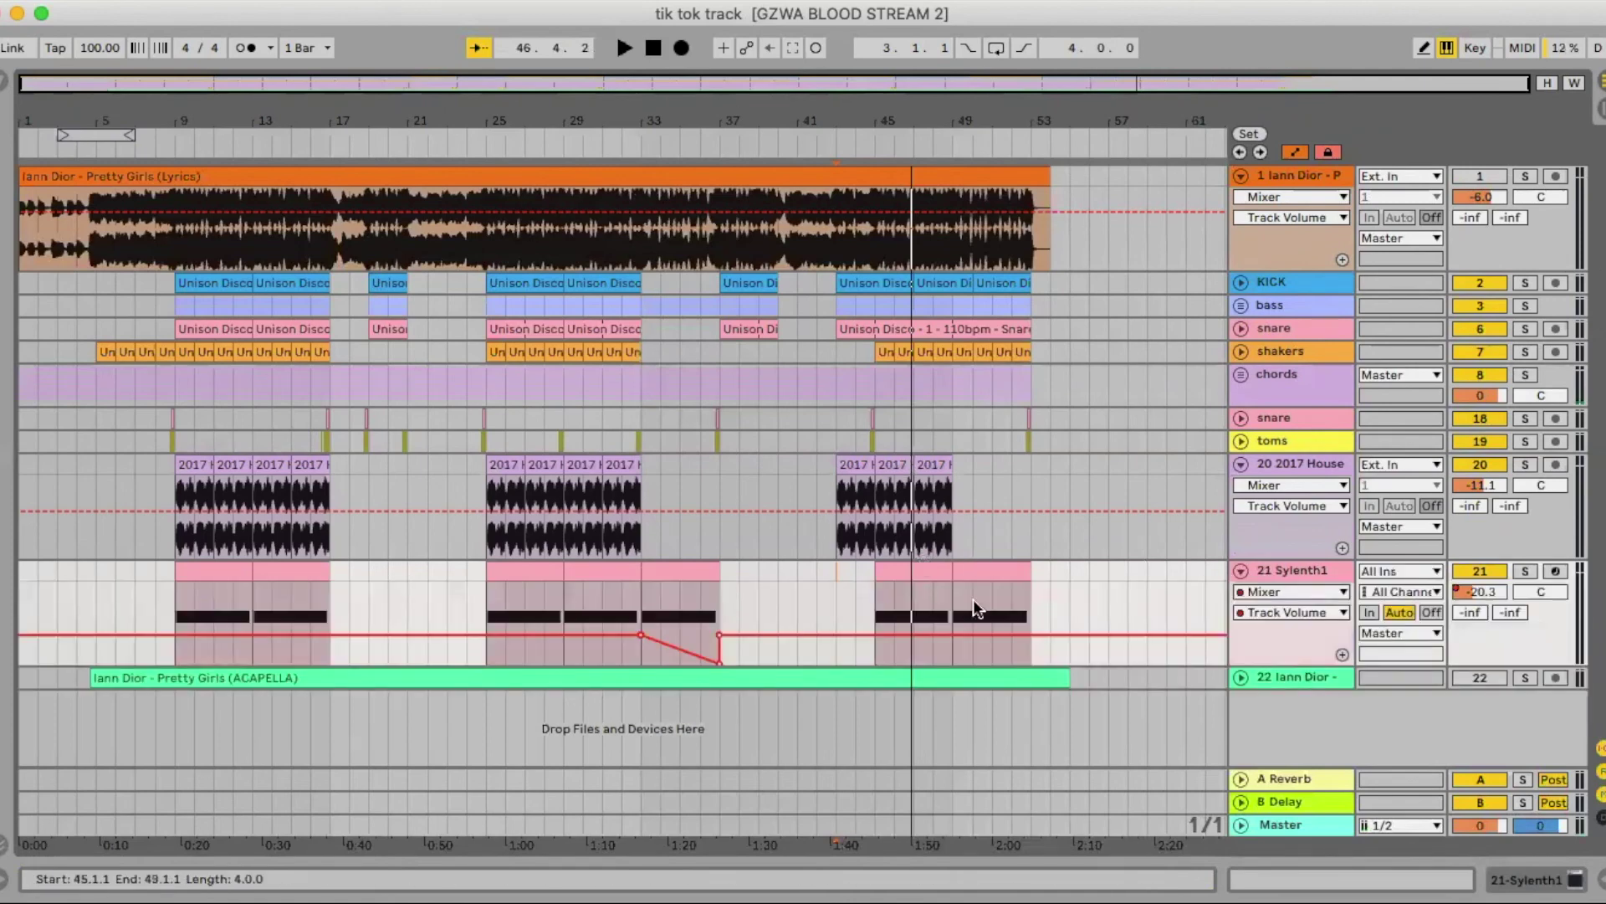
click(1468, 678)
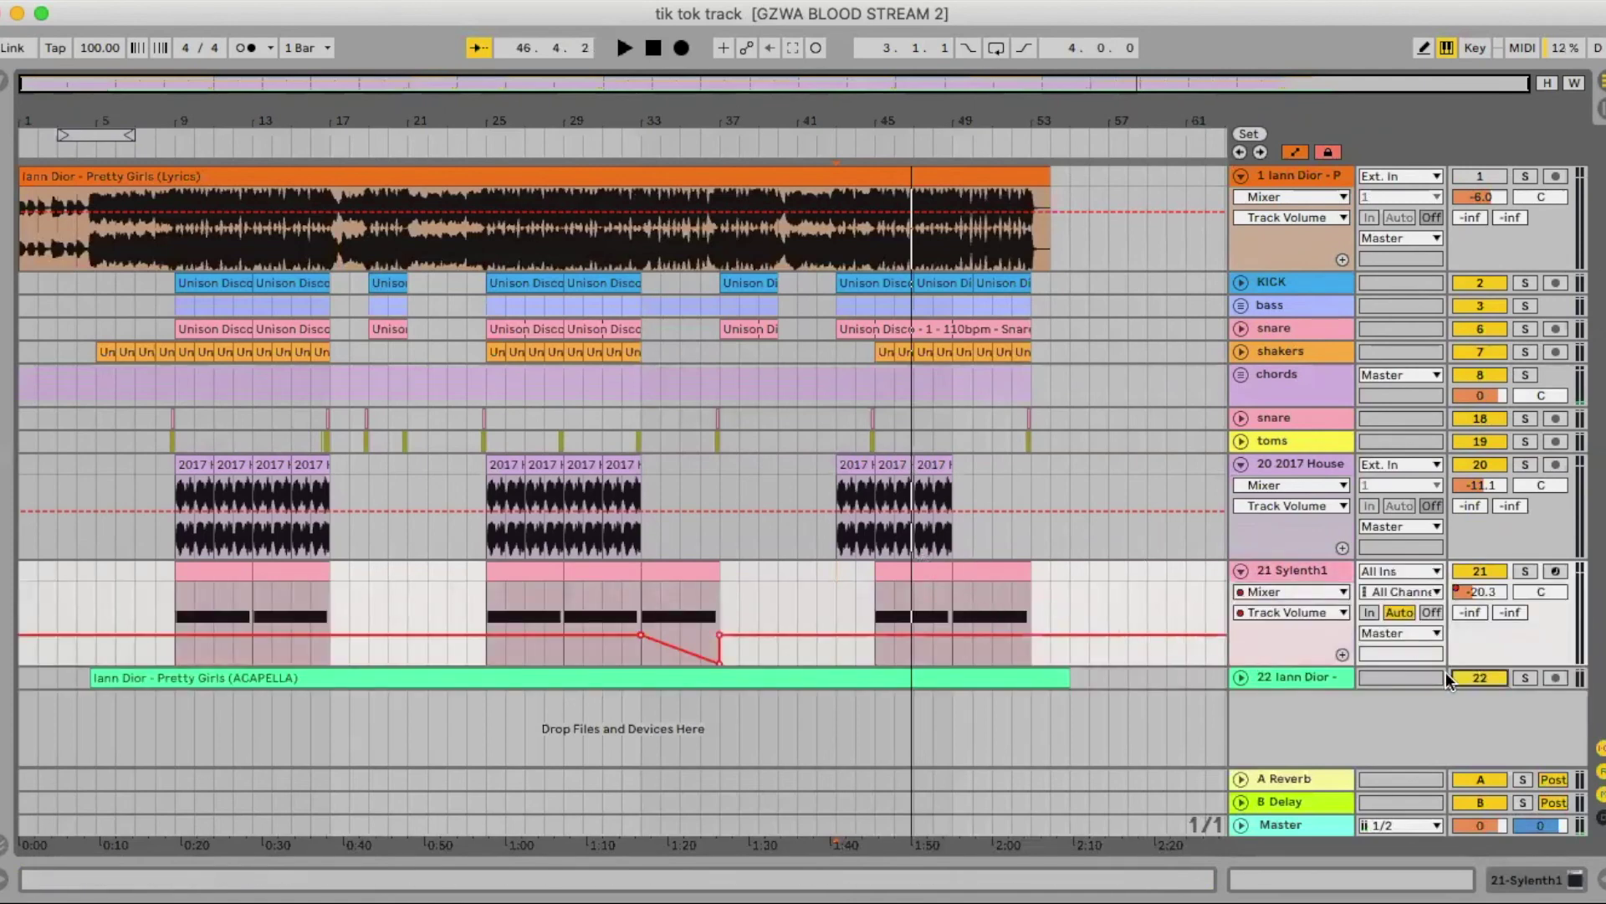
Play the arrangement from bar 1 and collapse the 2017 House loop and Sylenth1 tracks.
click(859, 463)
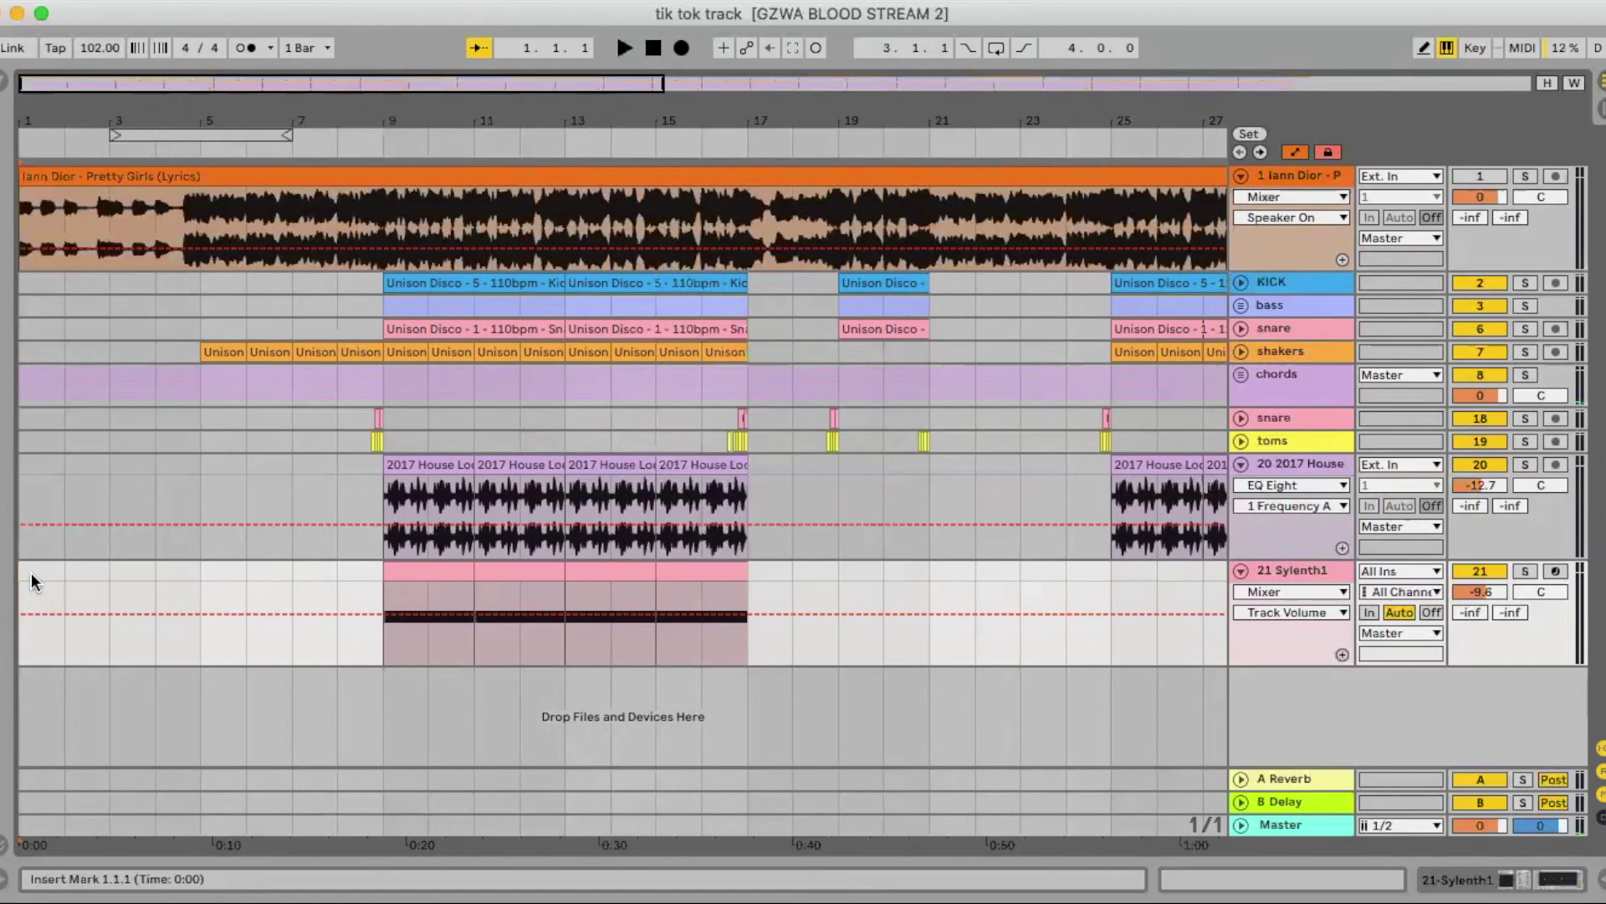
key(space)
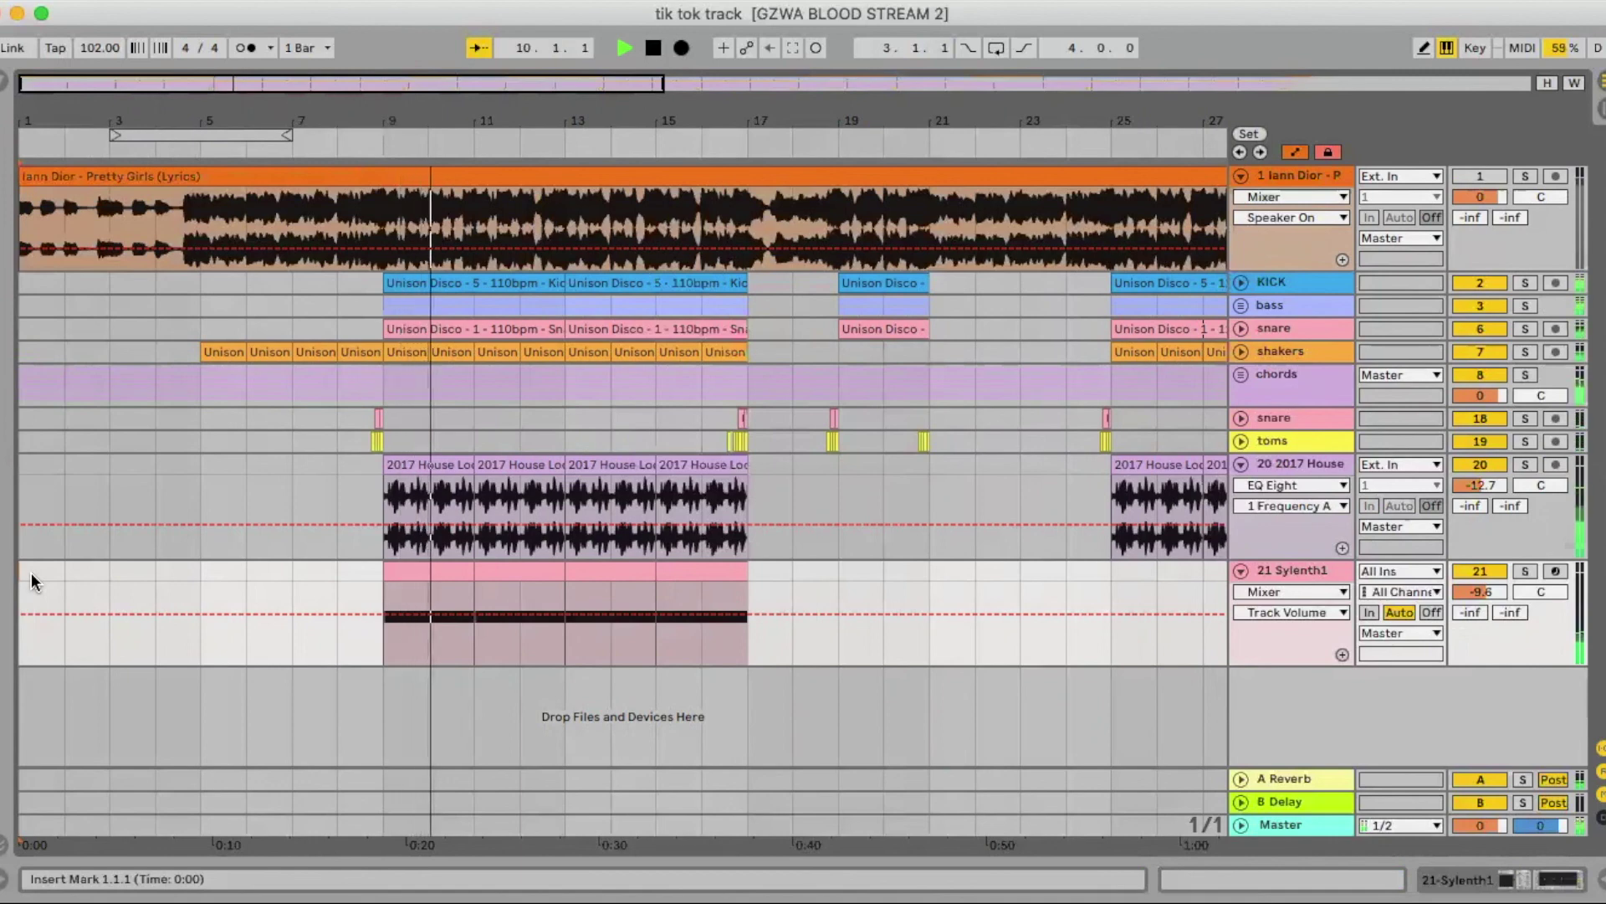
click(1240, 465)
click(1241, 486)
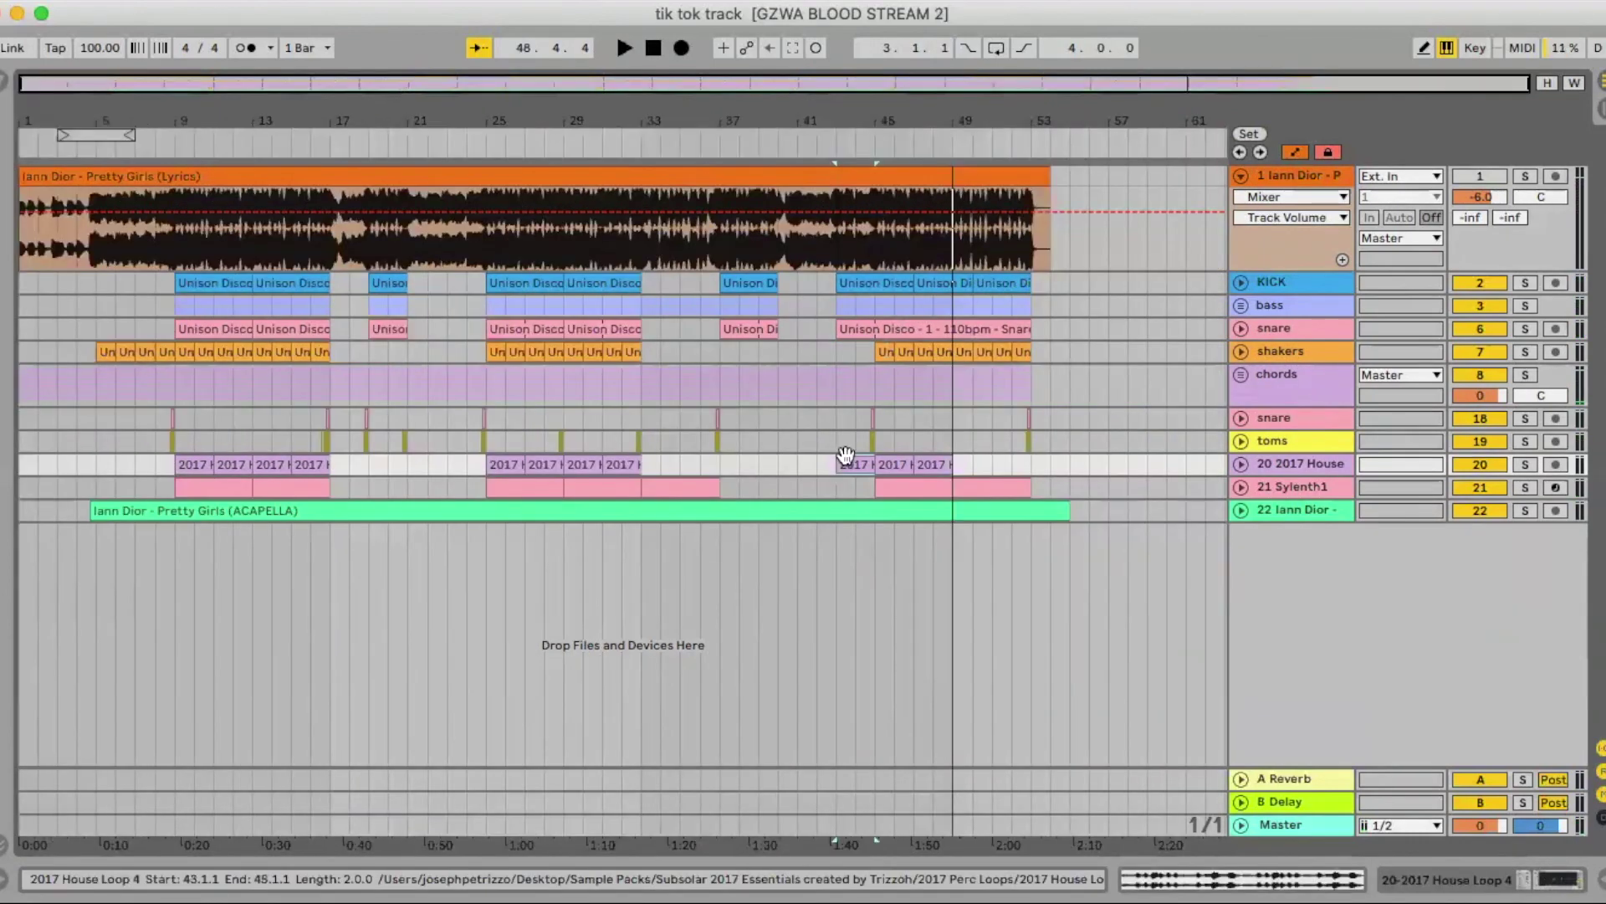
drag(846, 455, 887, 465)
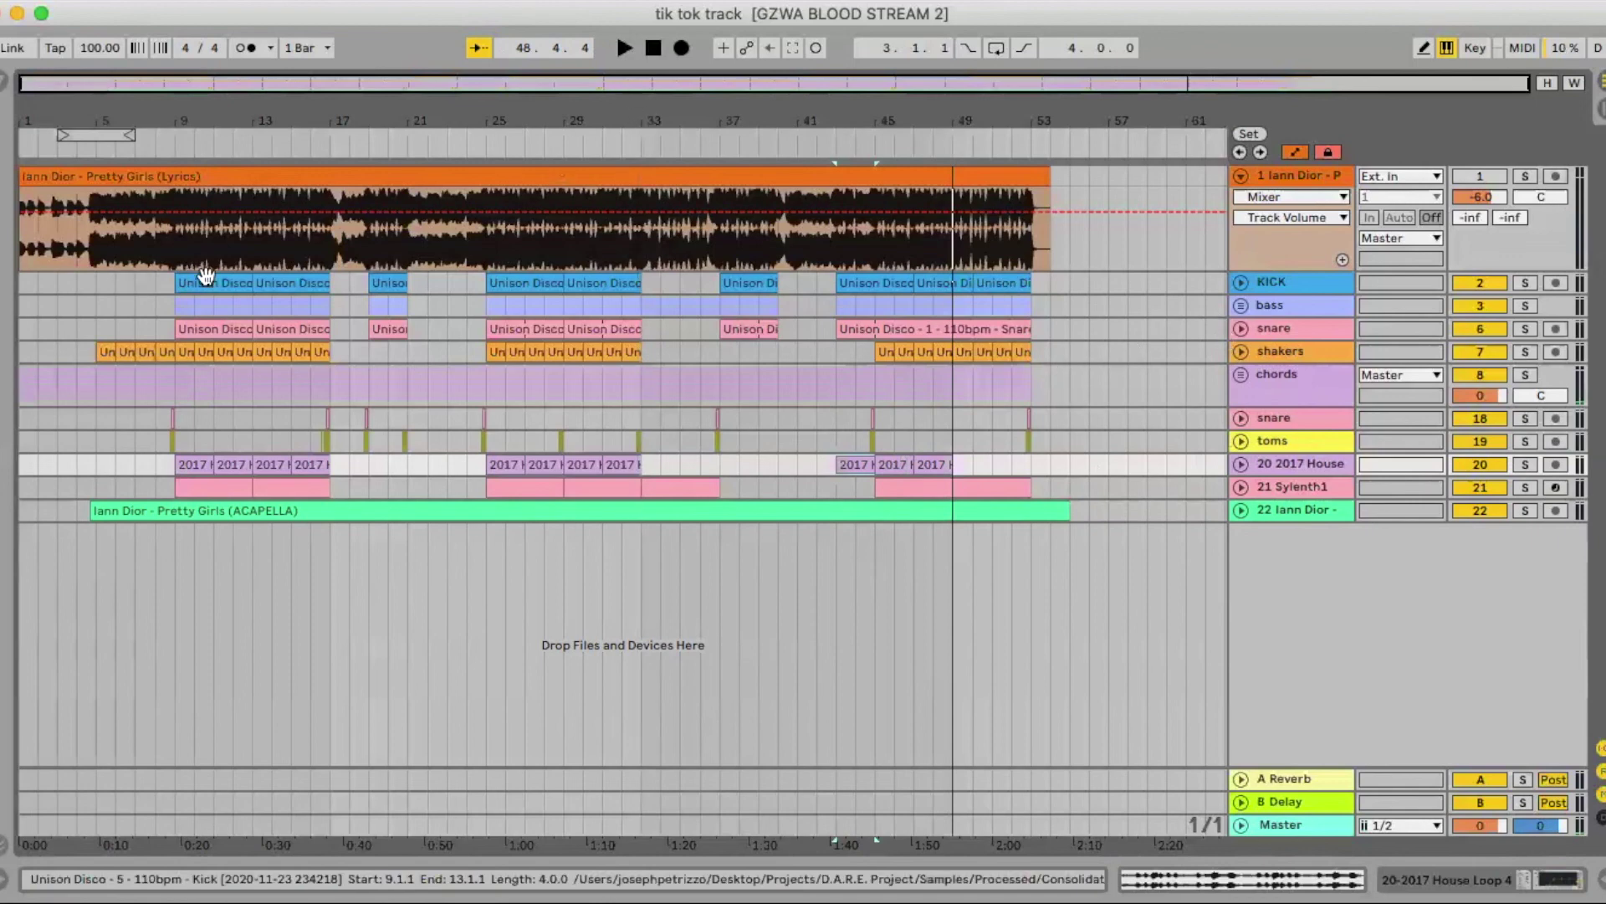
click(406, 328)
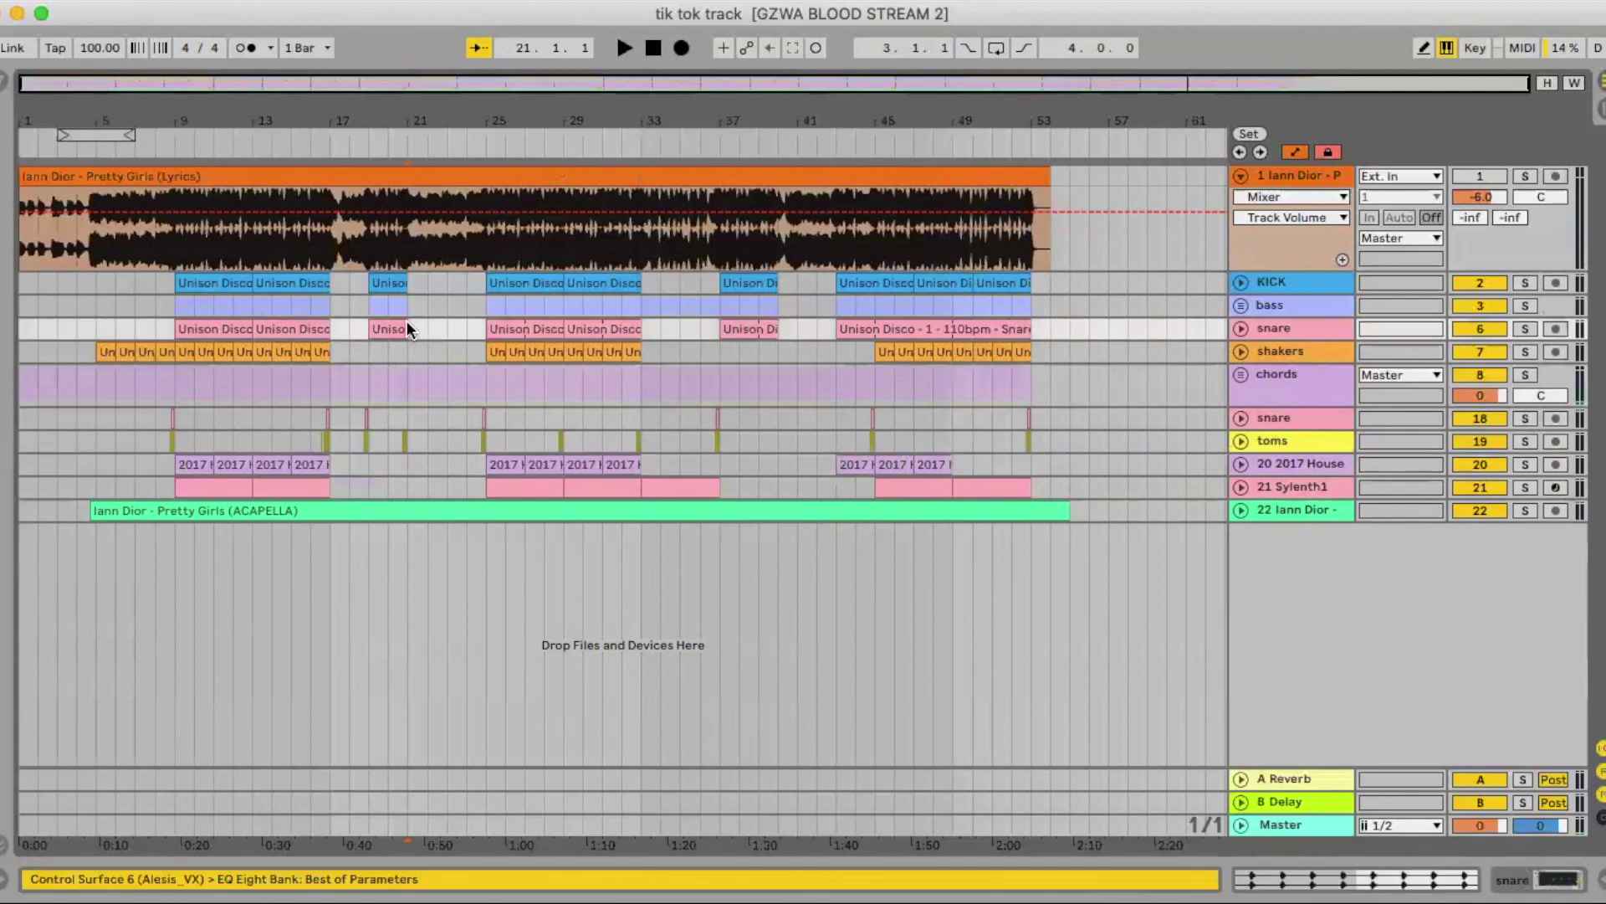
click(410, 304)
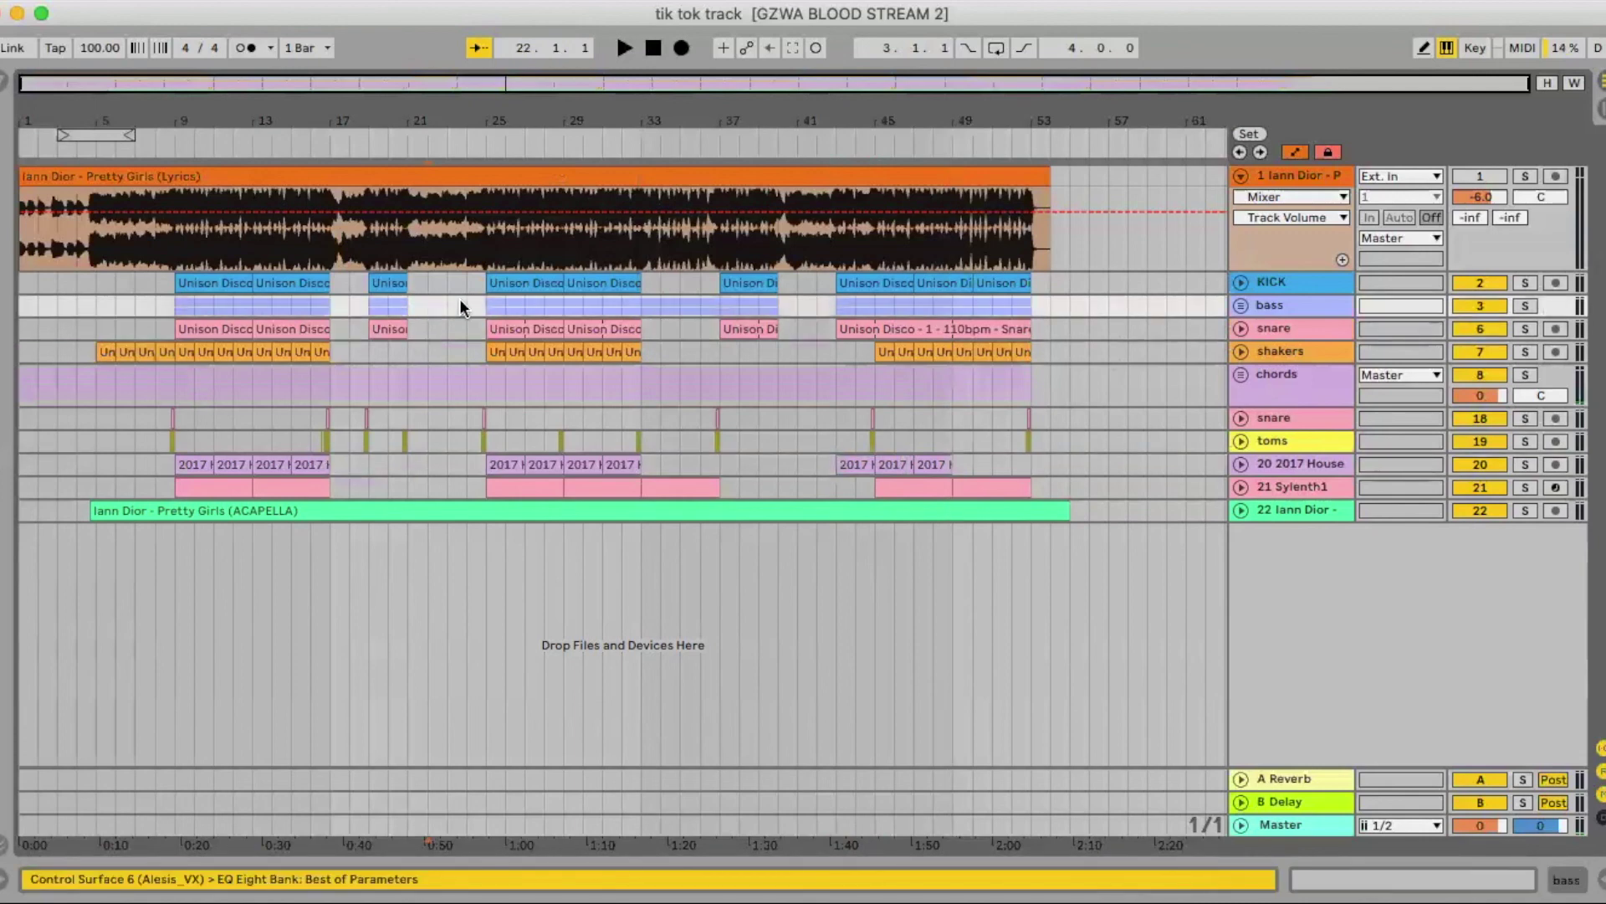
click(463, 303)
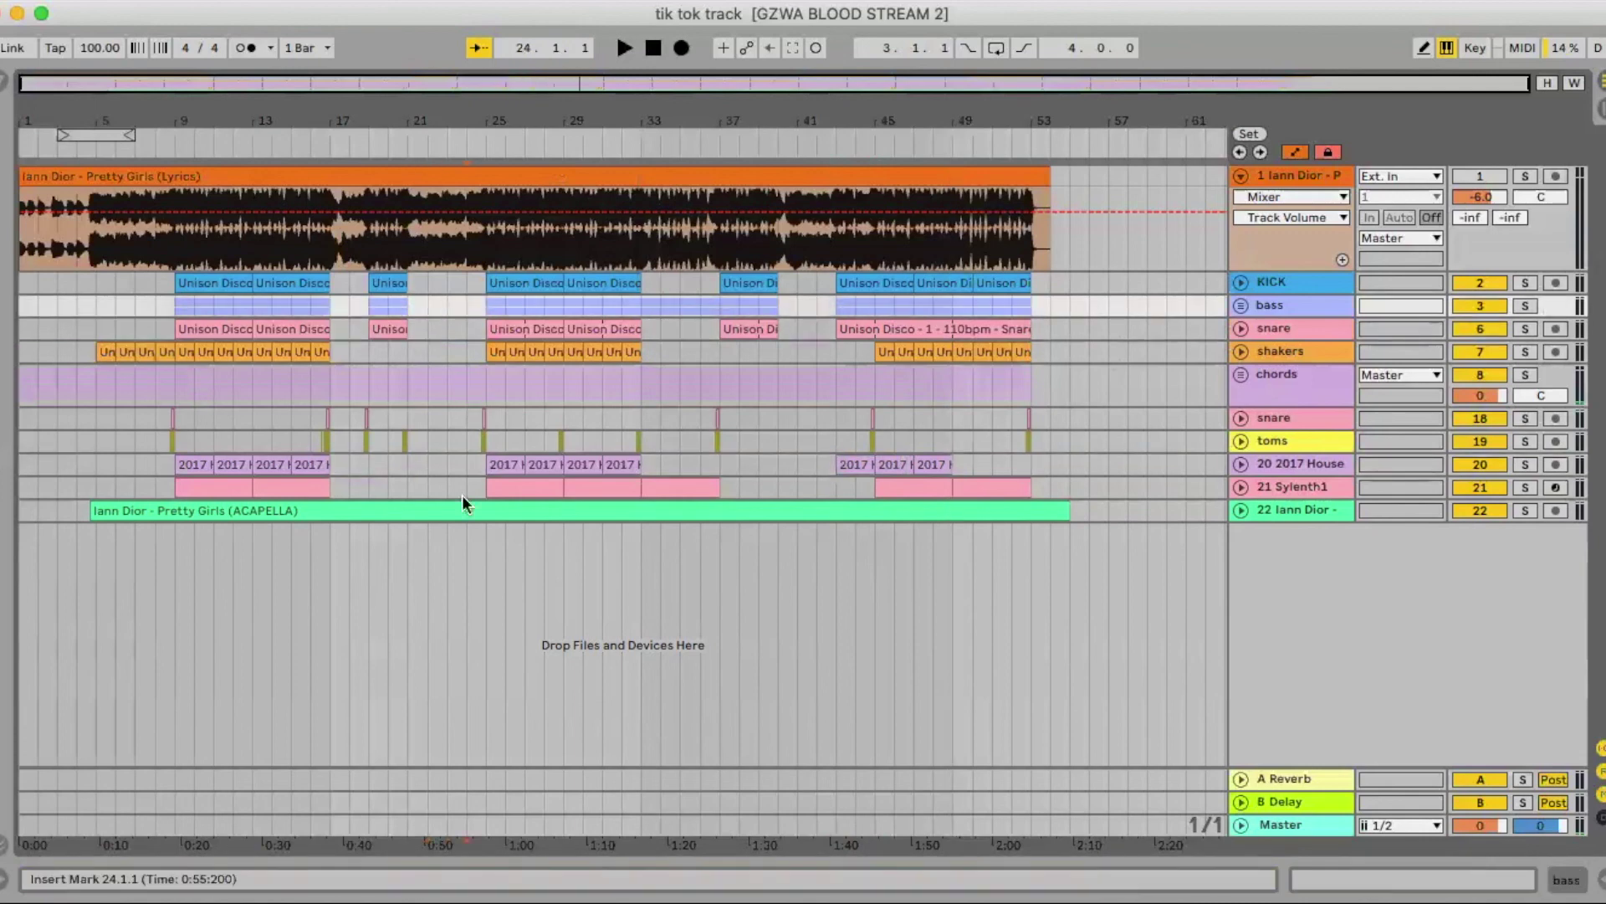
click(462, 439)
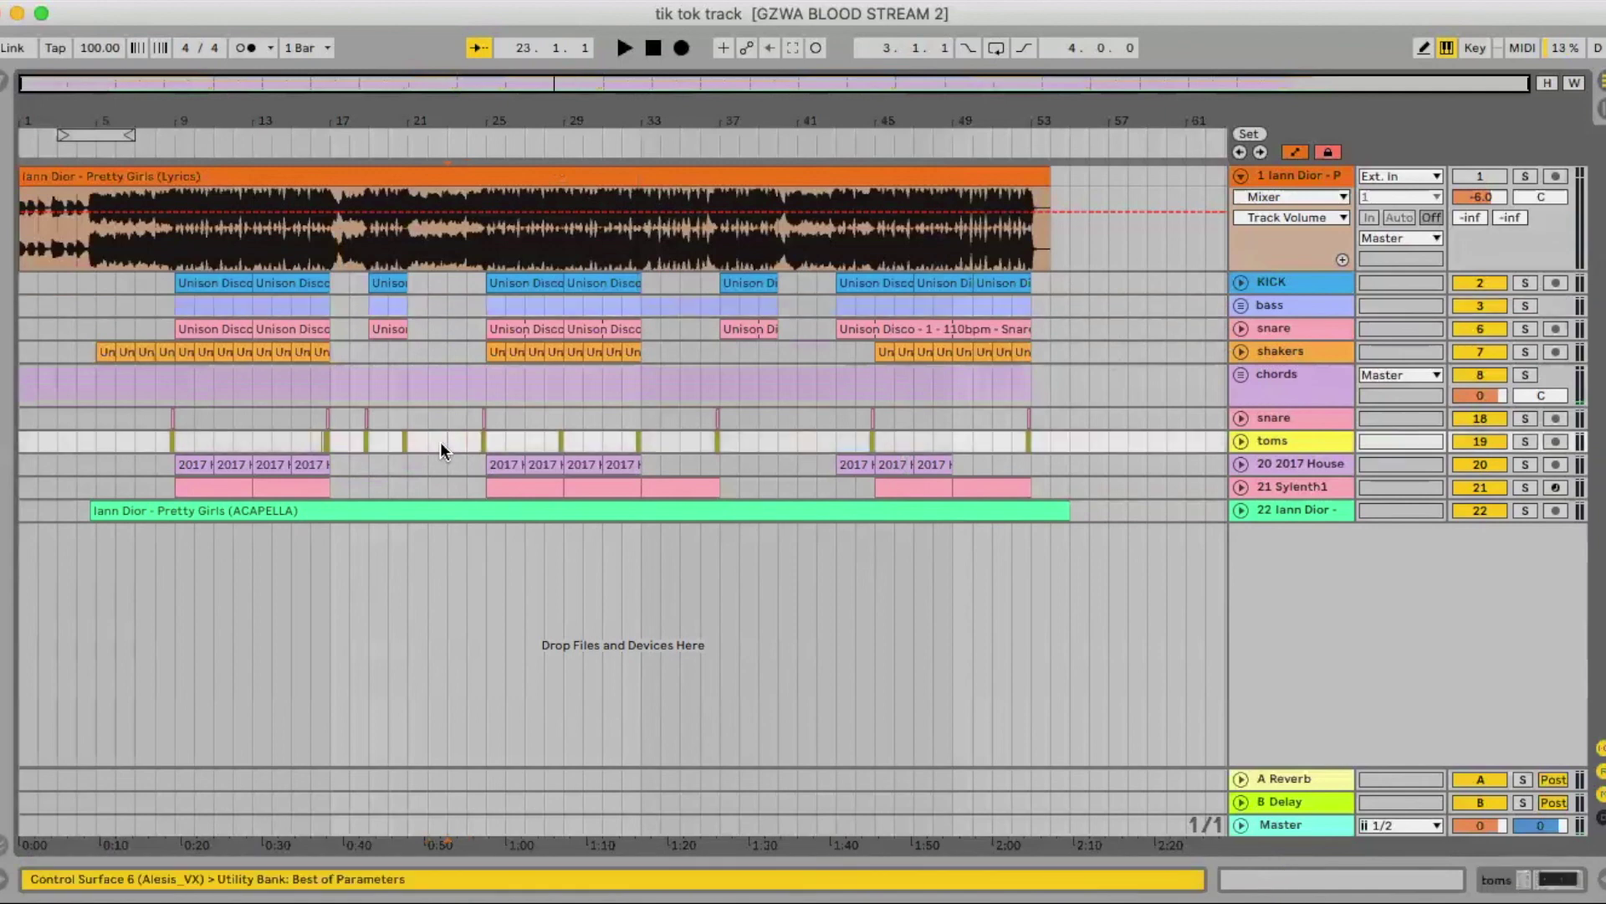